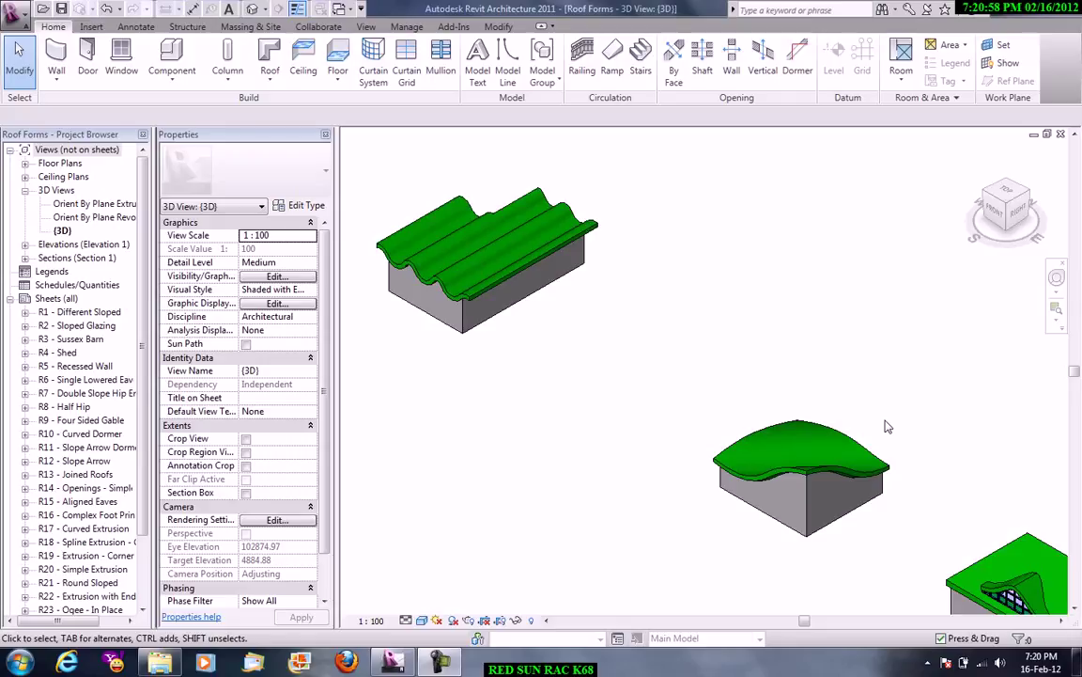
# Zoom out, pan and orbit the 3D view toward the wavy extrusion roof.
pyautogui.scroll(-2, 787, 411)
pyautogui.moveTo(788, 411)
pyautogui.mouseDown(button='middle')
pyautogui.moveTo(717, 534)
pyautogui.moveTo(571, 239)
pyautogui.mouseUp(button='middle')
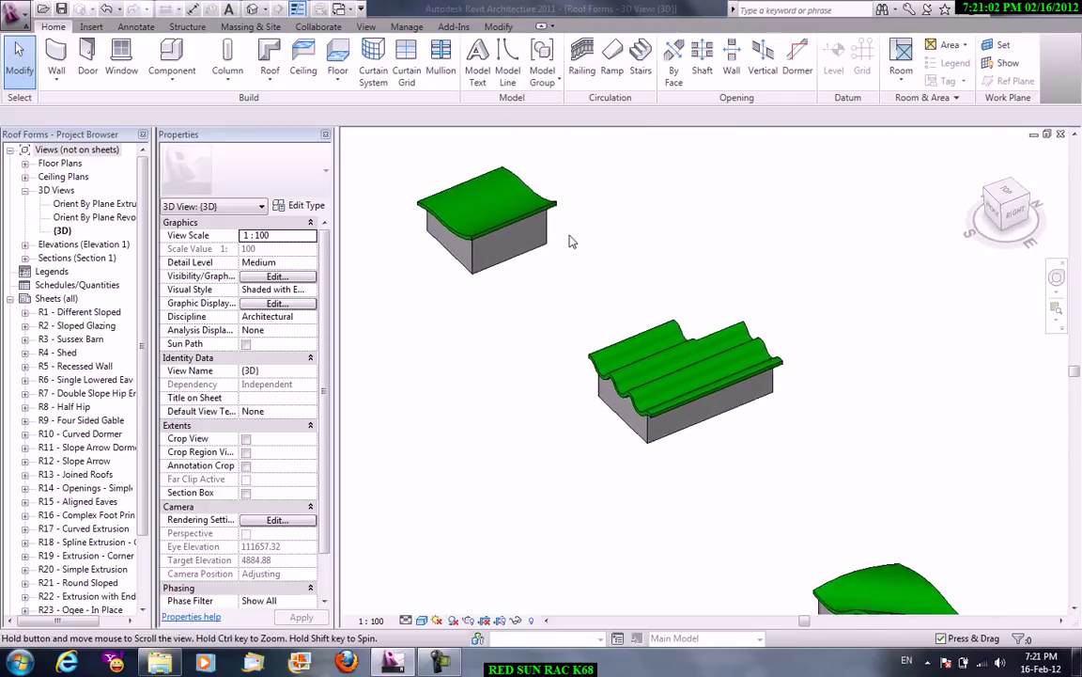
pyautogui.moveTo(725, 345)
pyautogui.keyDown('shift'); pyautogui.mouseDown(button='middle')
pyautogui.moveTo(696, 498)
pyautogui.moveTo(596, 477)
pyautogui.mouseUp(button='middle'); pyautogui.keyUp('shift')
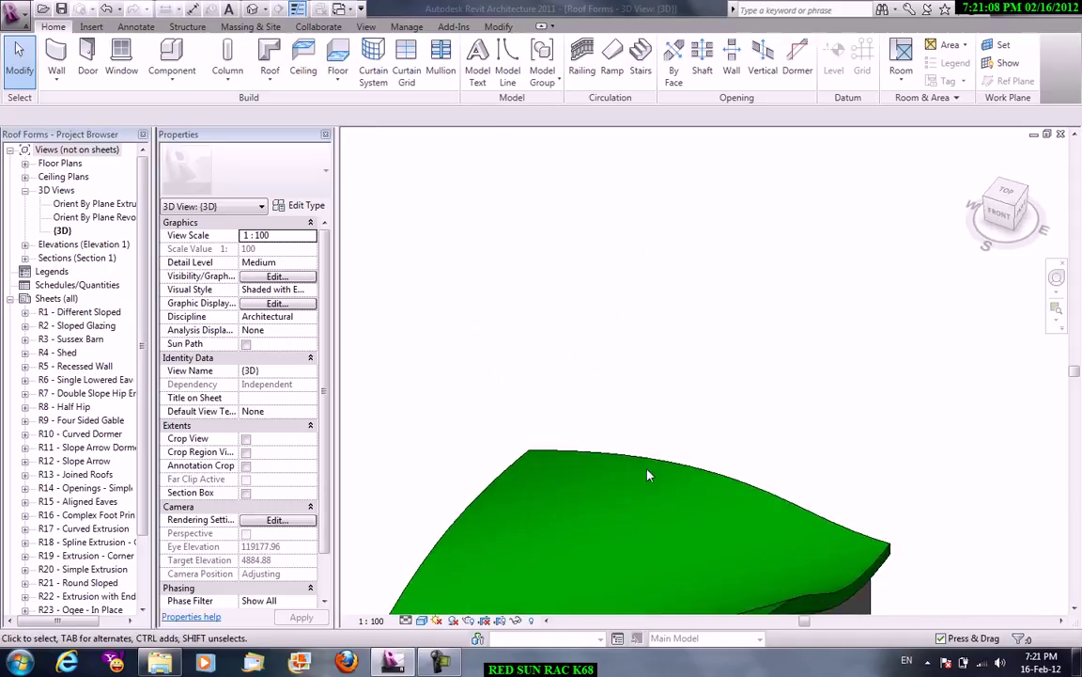
pyautogui.moveTo(596, 478)
pyautogui.keyDown('shift'); pyautogui.mouseDown(button='middle')
pyautogui.moveTo(753, 360)
pyautogui.moveTo(689, 242)
pyautogui.mouseUp(button='middle'); pyautogui.keyUp('shift')
# Select the wavy extrusion roof, inspect its profile in Edit Profile, and cancel without changes.
pyautogui.click(658, 282)
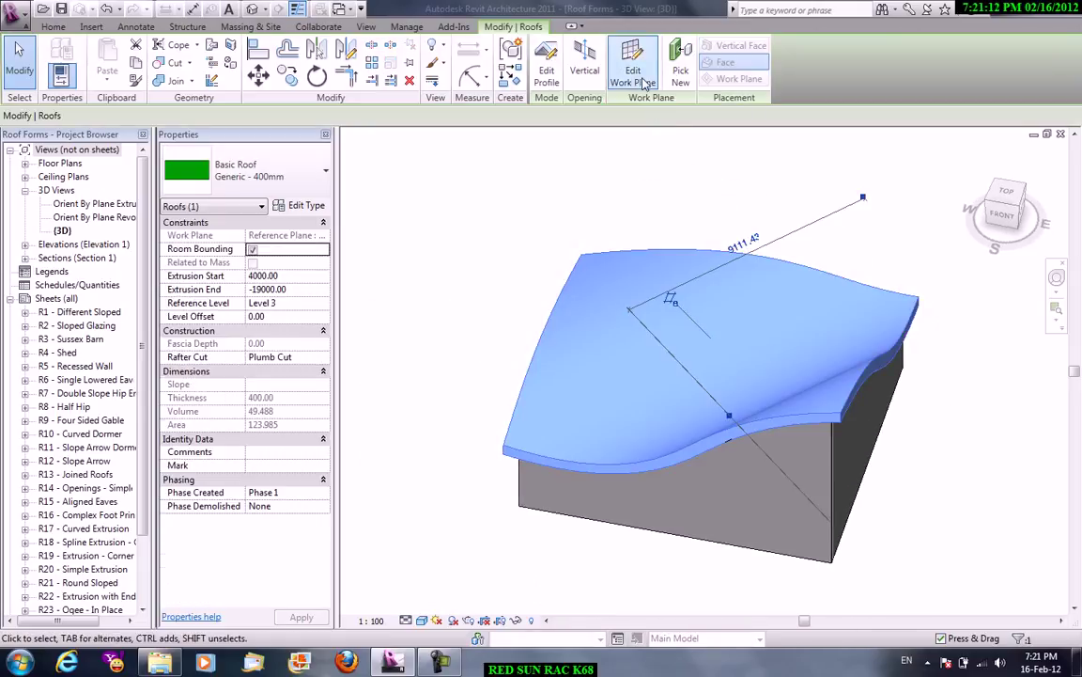
pyautogui.click(544, 83)
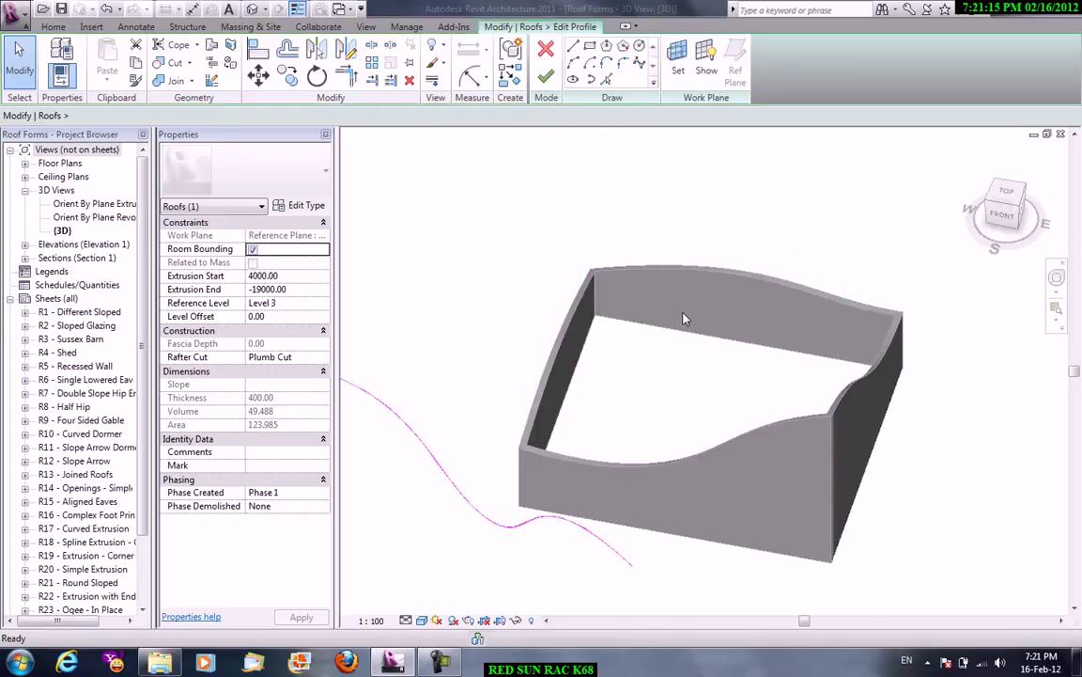
pyautogui.scroll(-2, 393, 439)
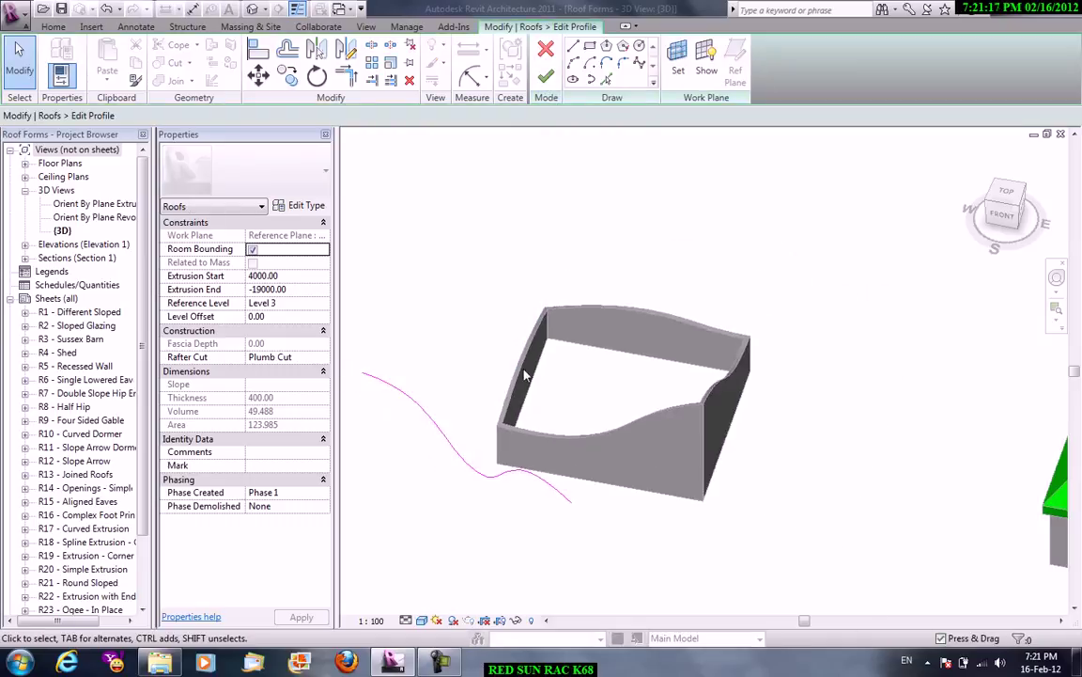
pyautogui.scroll(-2, 470, 374)
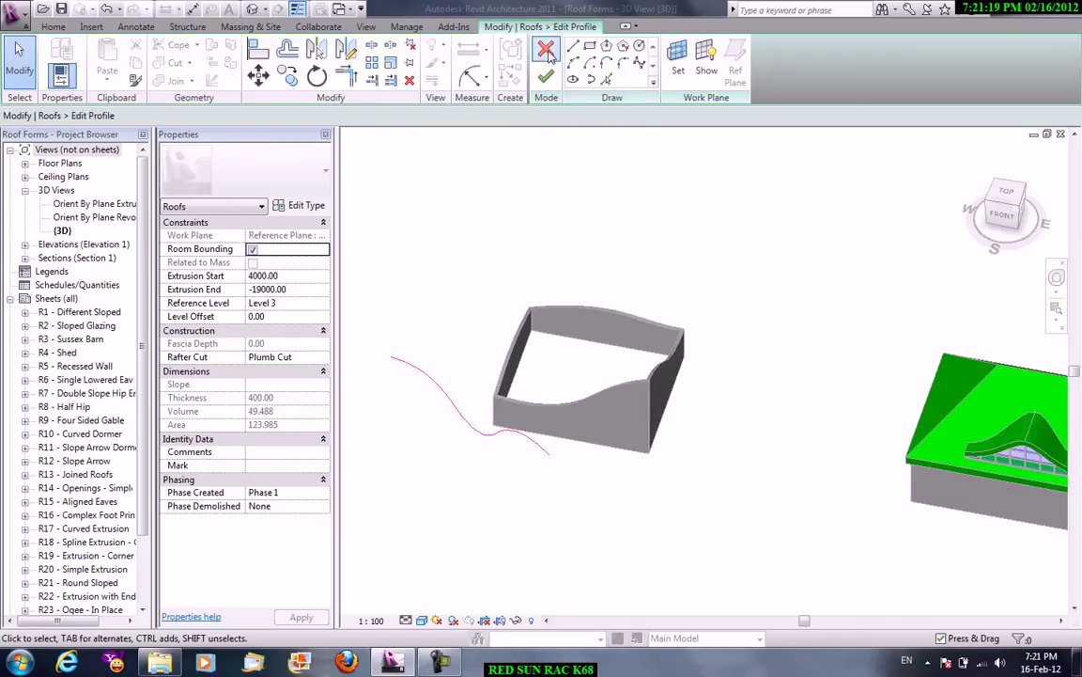
pyautogui.click(546, 75)
pyautogui.scroll(4, 470, 282)
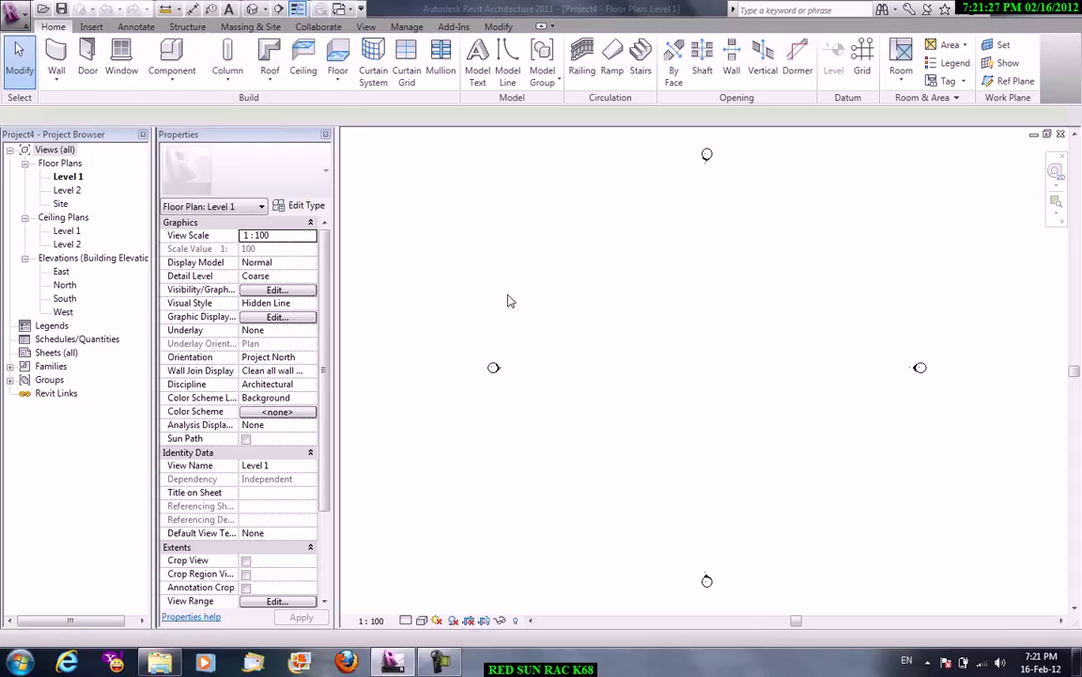
# Start the Wall tool with WA and set the wall height to Level 2.
pyautogui.press('w')
pyautogui.press('a')
pyautogui.click(164, 115)
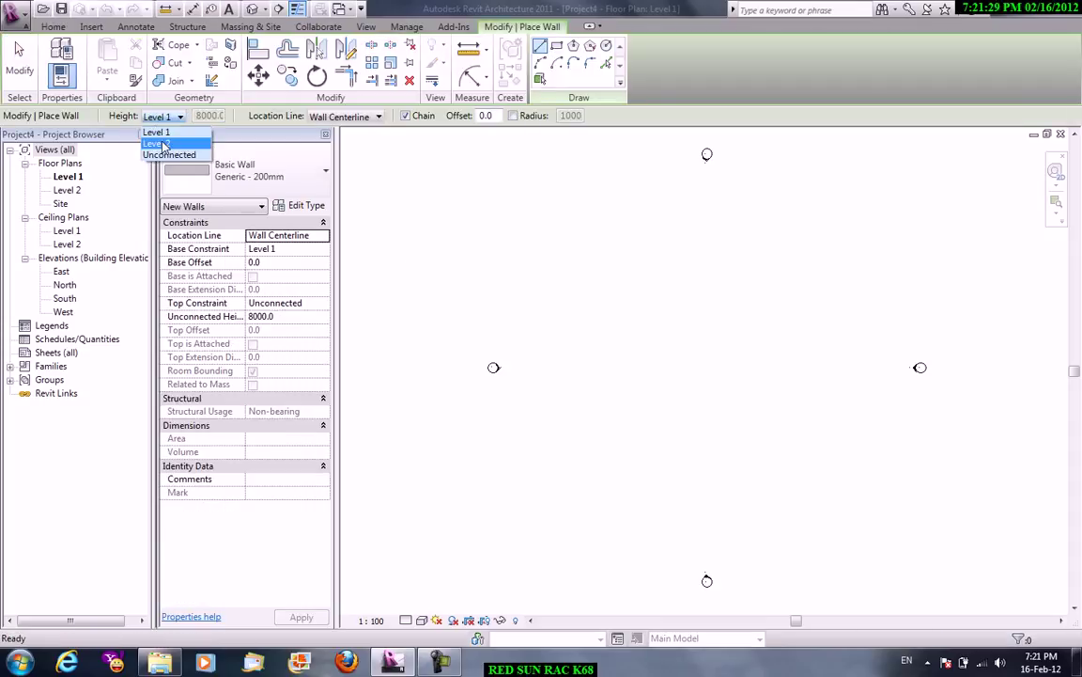
pyautogui.click(155, 132)
# Draw an irregular chain of eight walls that closes back at its start point.
pyautogui.click(610, 257)
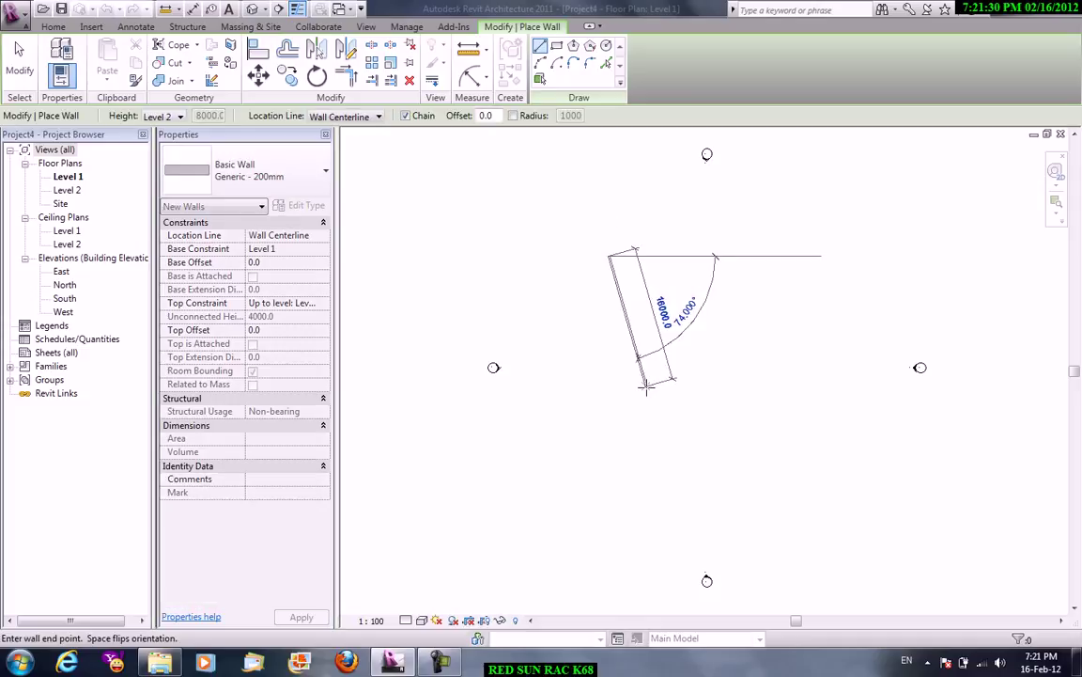
pyautogui.click(645, 384)
pyautogui.click(756, 374)
pyautogui.click(757, 331)
pyautogui.click(780, 299)
pyautogui.click(786, 257)
pyautogui.click(736, 256)
pyautogui.click(717, 281)
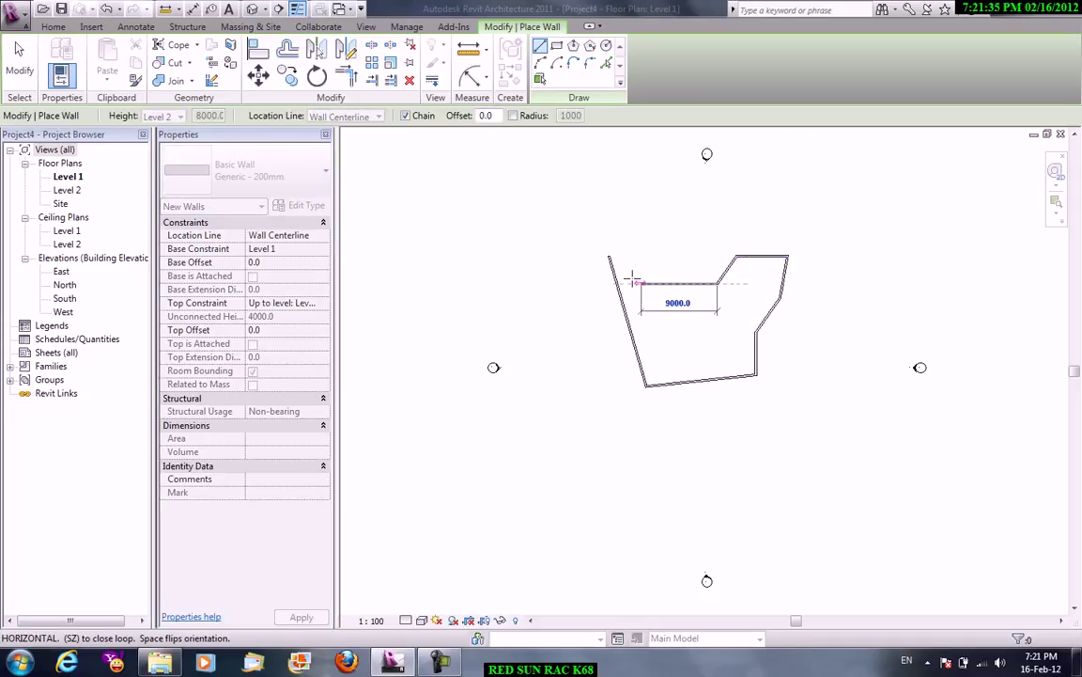
pyautogui.click(610, 255)
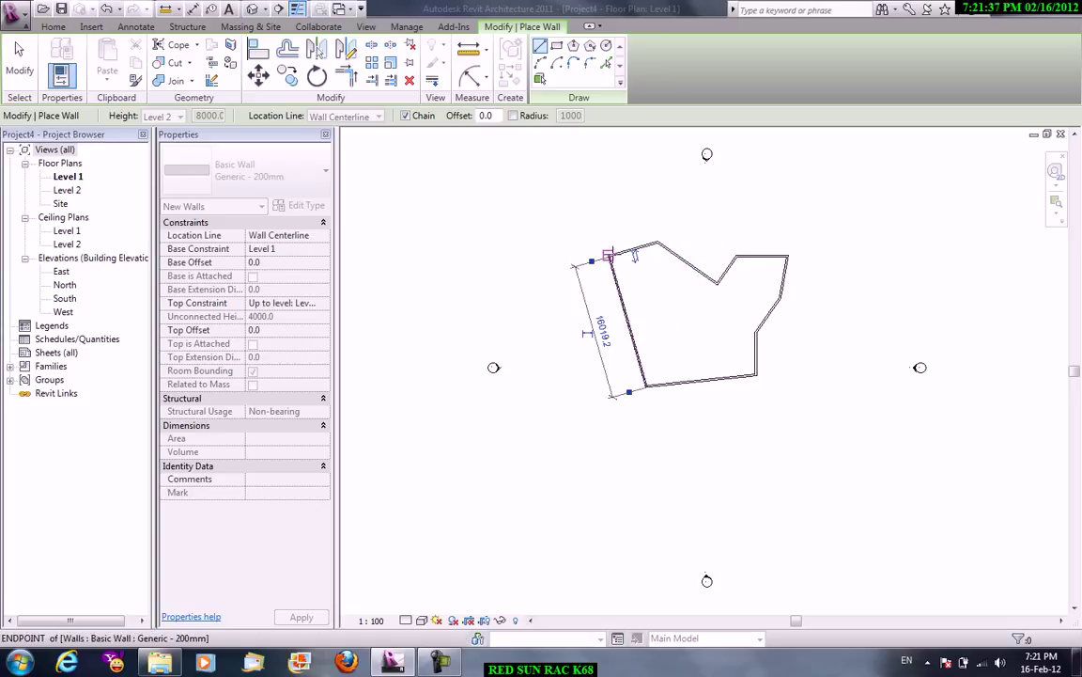
# End the wall command and zoom to review the closed wall loop.
pyautogui.rightClick(614, 229)
pyautogui.click(629, 238)
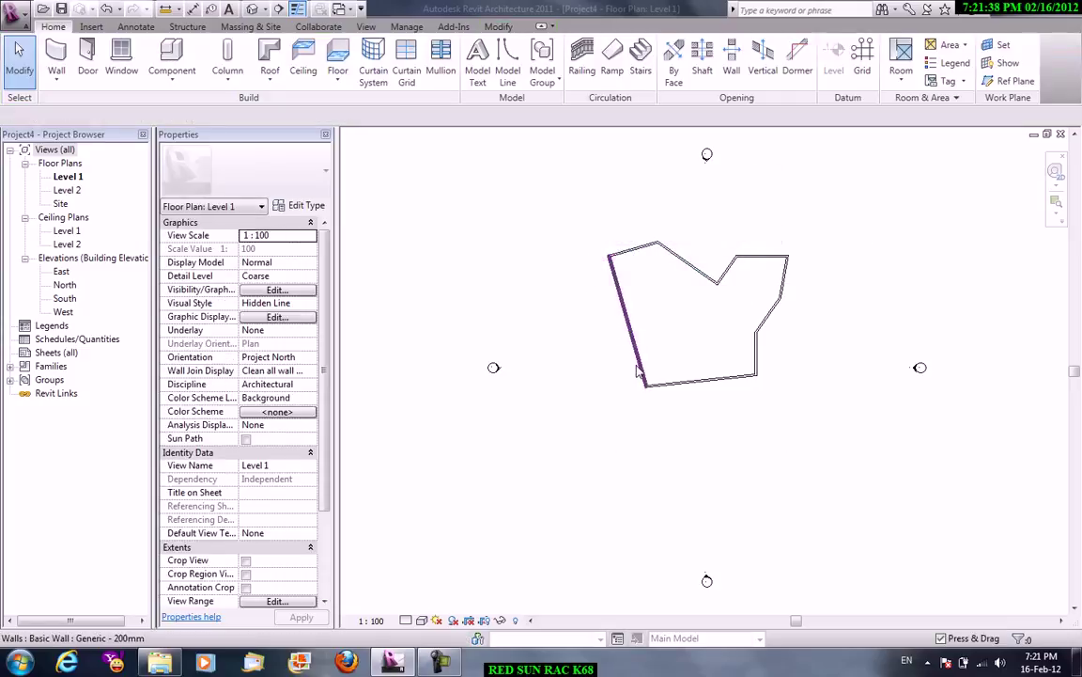
pyautogui.rightClick(527, 196)
pyautogui.click(564, 206)
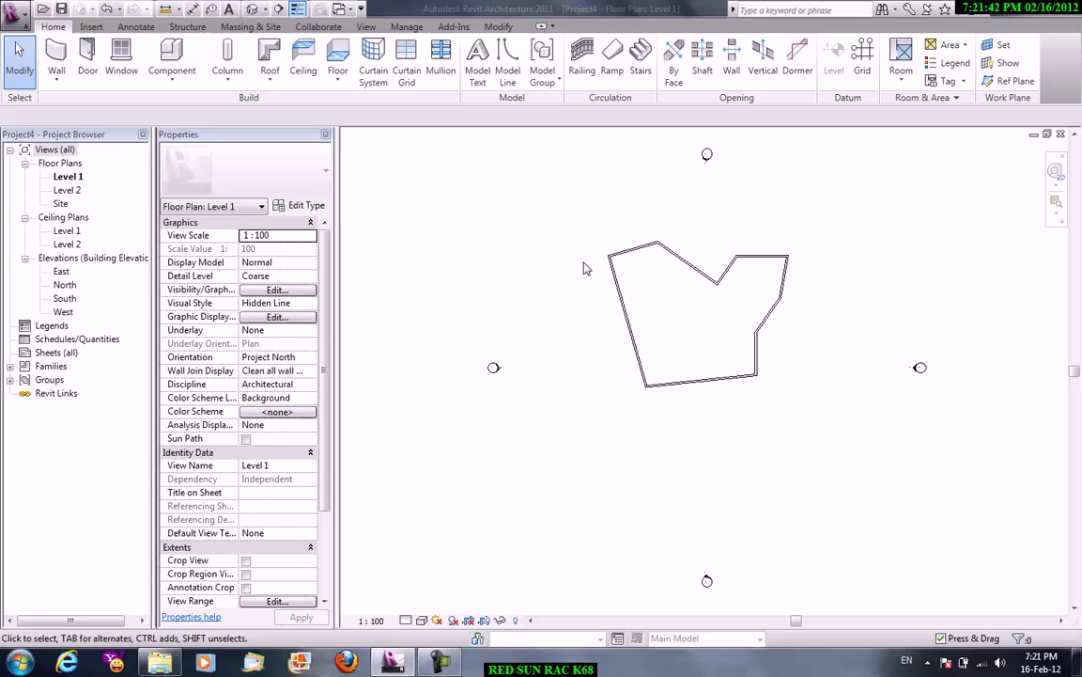
pyautogui.scroll(2, 582, 267)
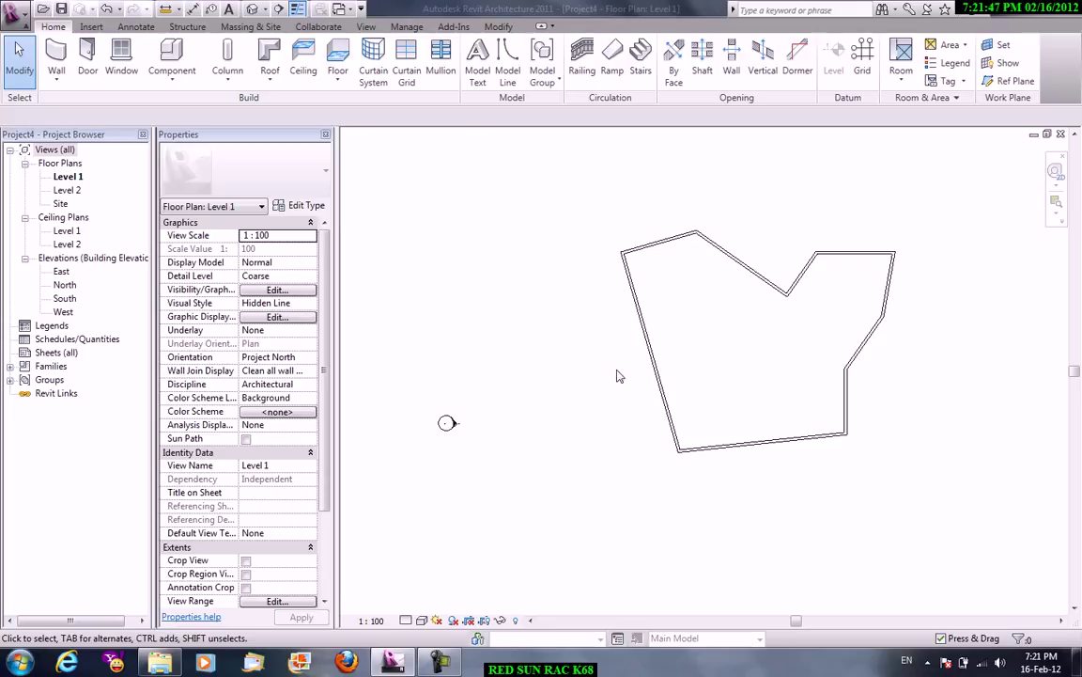
pyautogui.scroll(2, 619, 376)
pyautogui.scroll(-2, 575, 188)
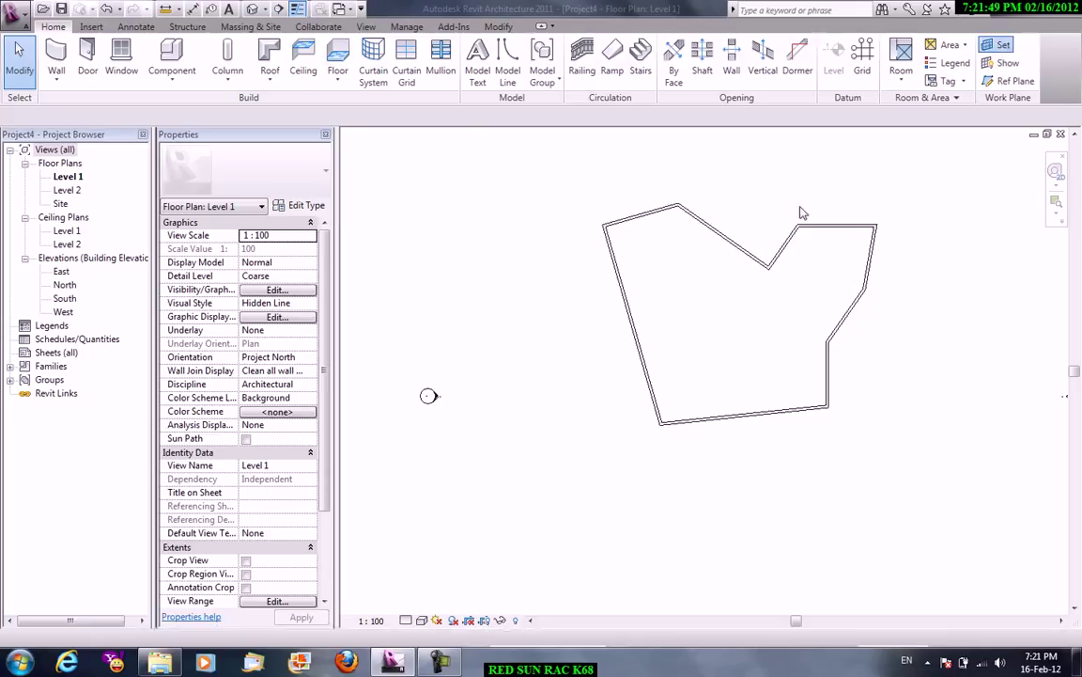
# Set the work plane on the left wall and open the West elevation.
pyautogui.click(423, 352)
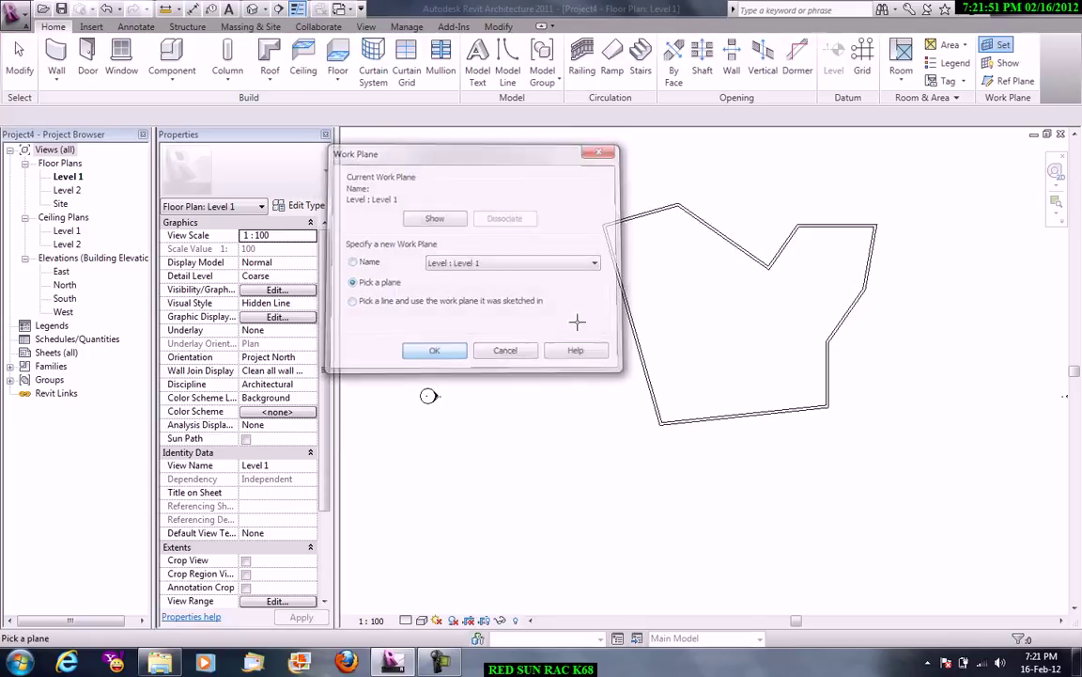
pyautogui.click(621, 292)
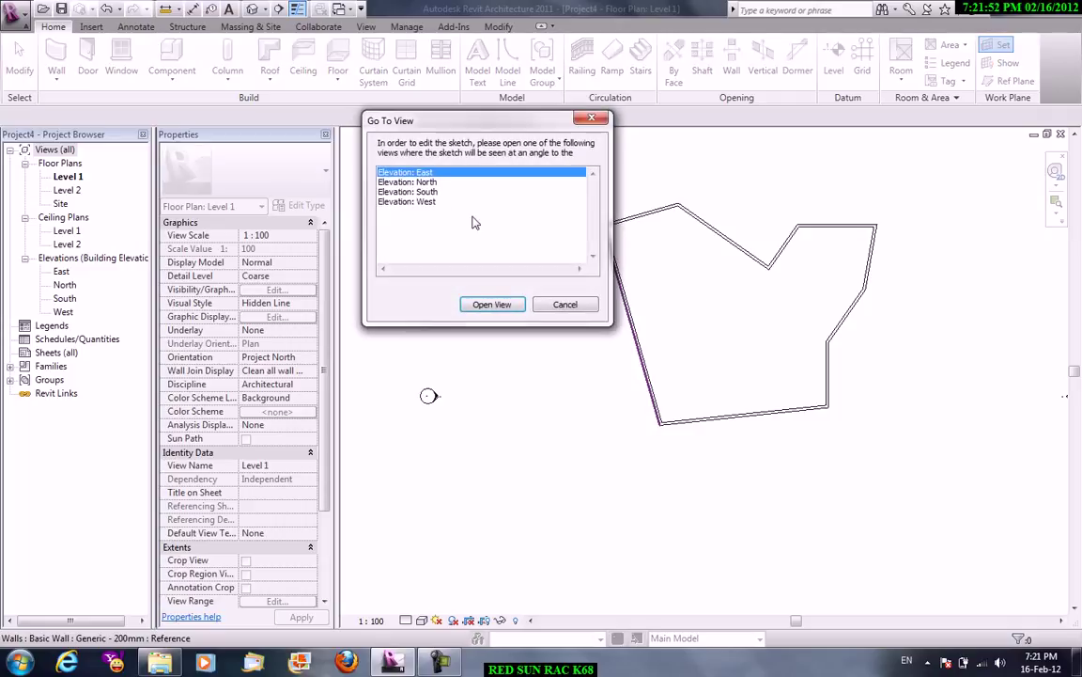
pyautogui.click(425, 202)
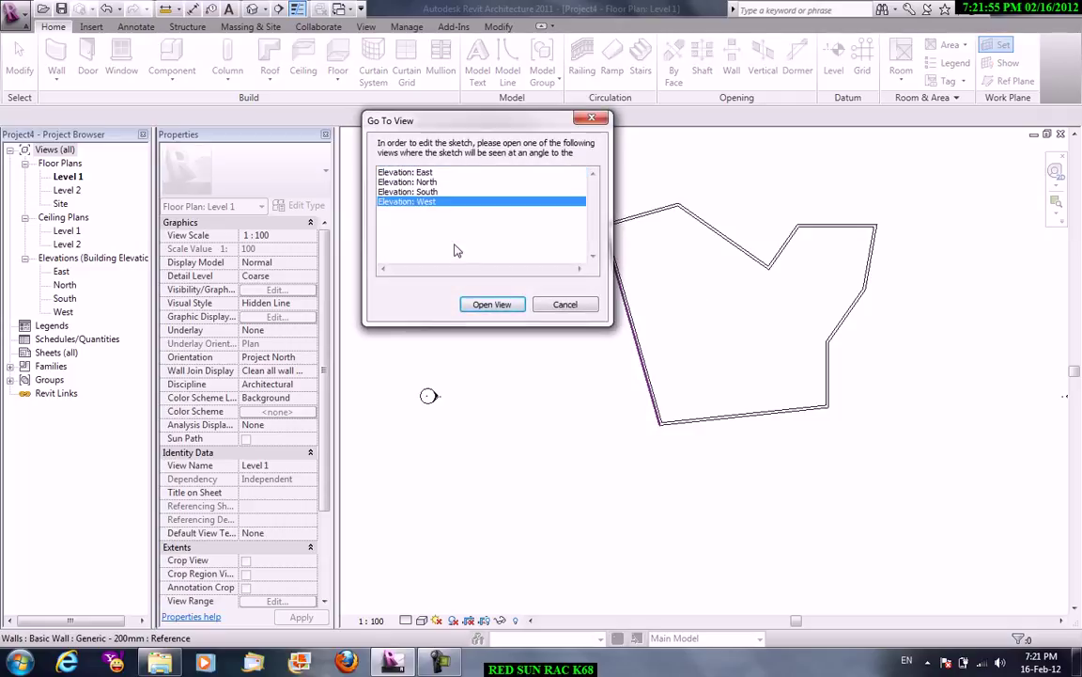
pyautogui.click(479, 305)
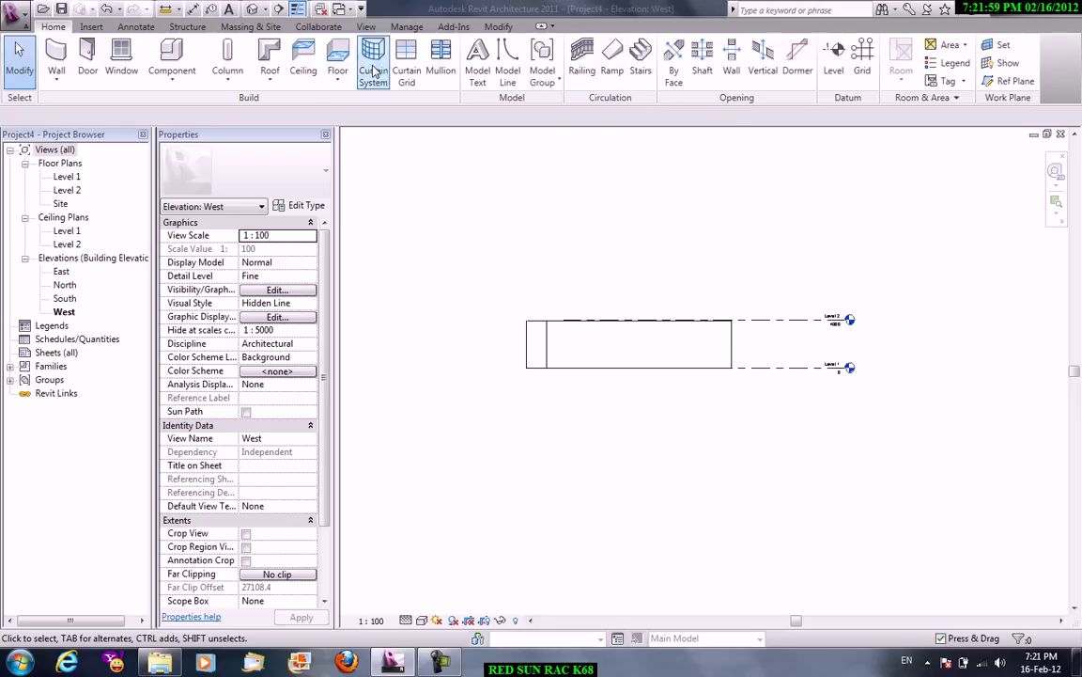
# Create a Roof by Extrusion at Level 2 with a five-point wavy spline profile.
pyautogui.click(269, 80)
pyautogui.click(291, 138)
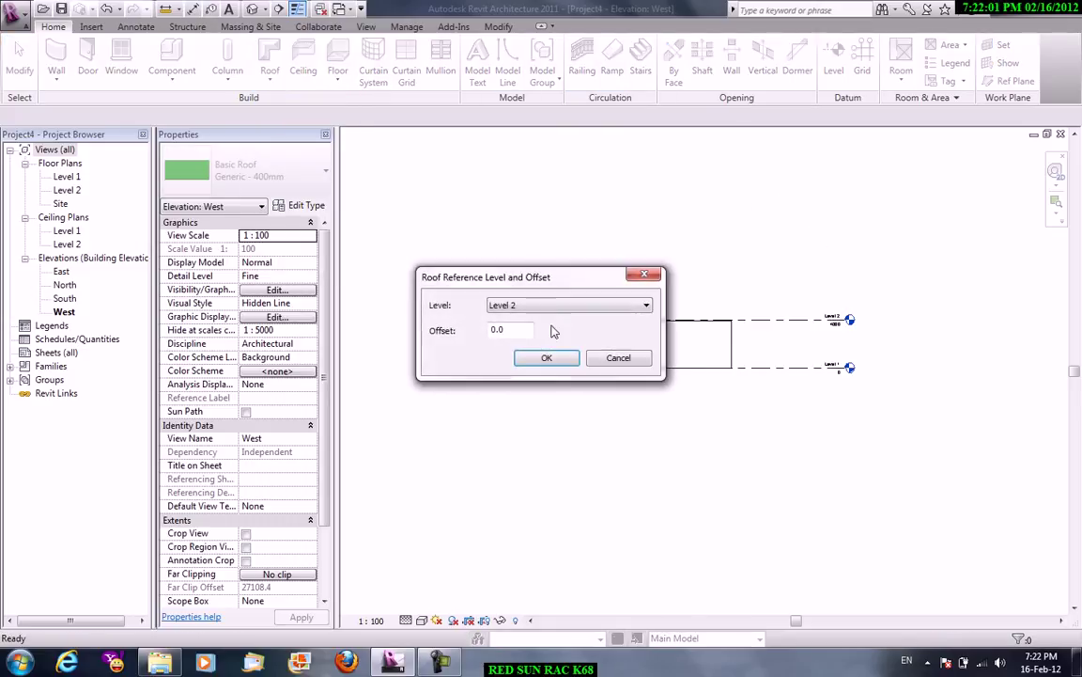
pyautogui.click(535, 362)
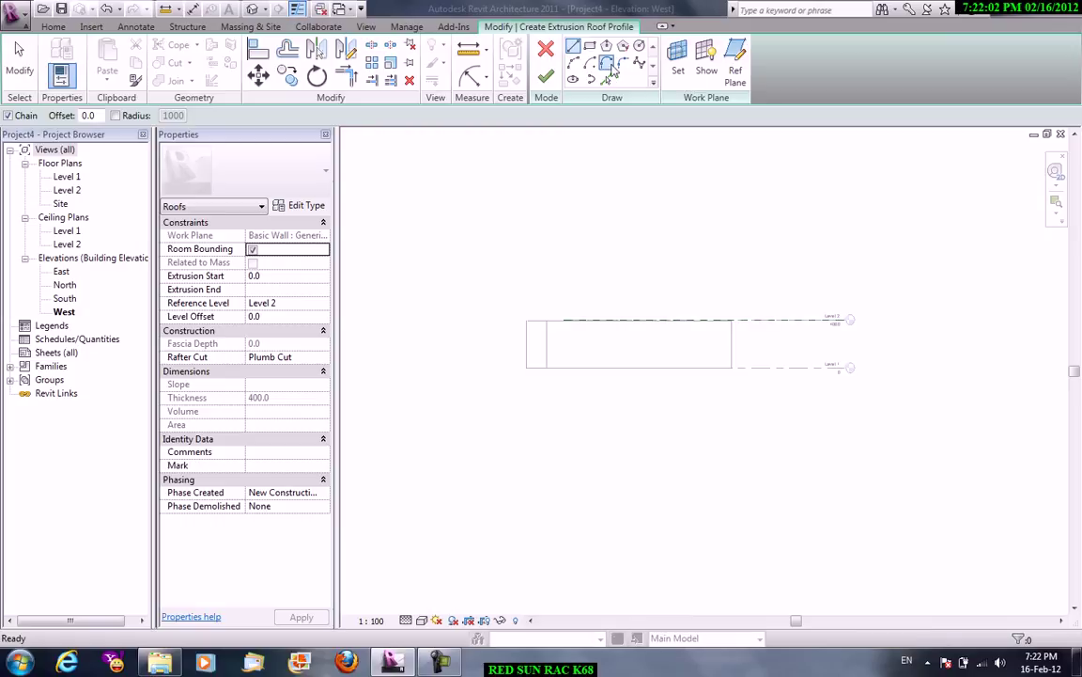
pyautogui.click(480, 337)
pyautogui.click(555, 289)
pyautogui.click(646, 338)
pyautogui.click(692, 294)
pyautogui.click(766, 338)
pyautogui.rightClick(792, 271)
pyautogui.click(817, 277)
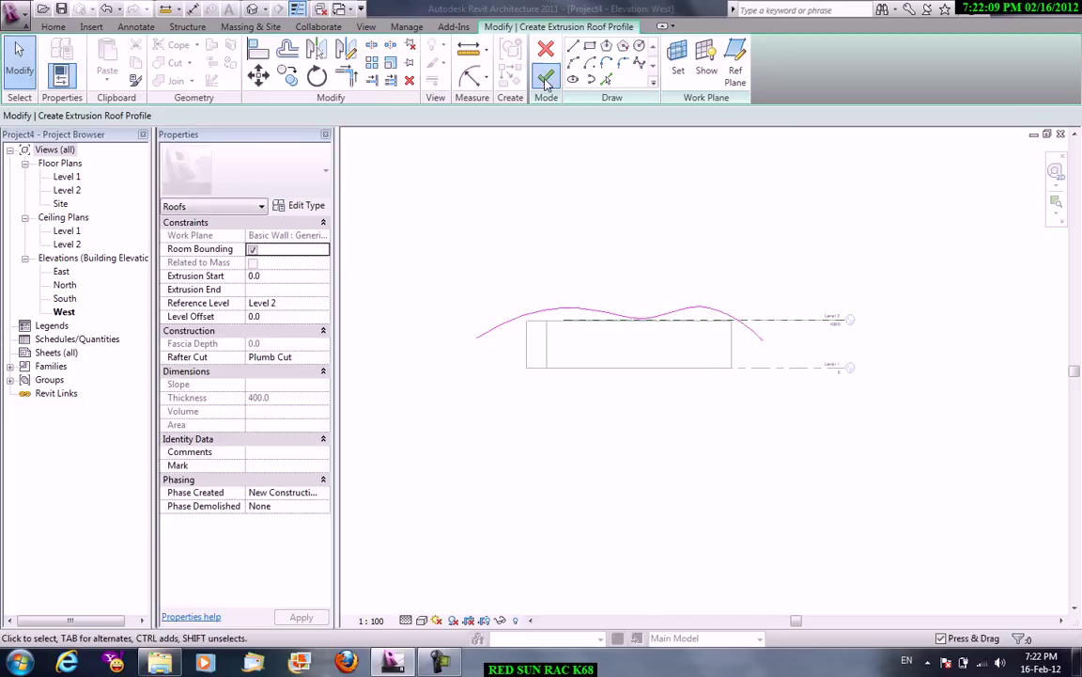
pyautogui.click(545, 77)
# Check the new wavy roof in the 3D view.
pyautogui.click(366, 27)
pyautogui.click(363, 75)
pyautogui.click(539, 238)
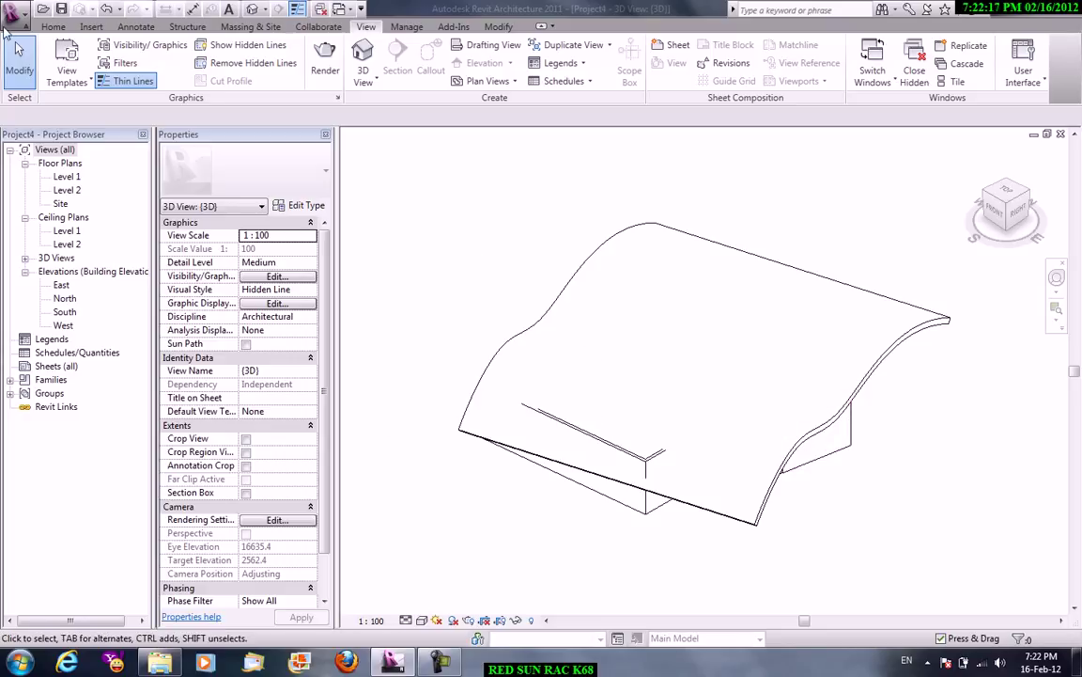
# Close Project4 and pan the Roof Forms model toward the neighbouring building.
pyautogui.click(19, 15)
pyautogui.click(58, 414)
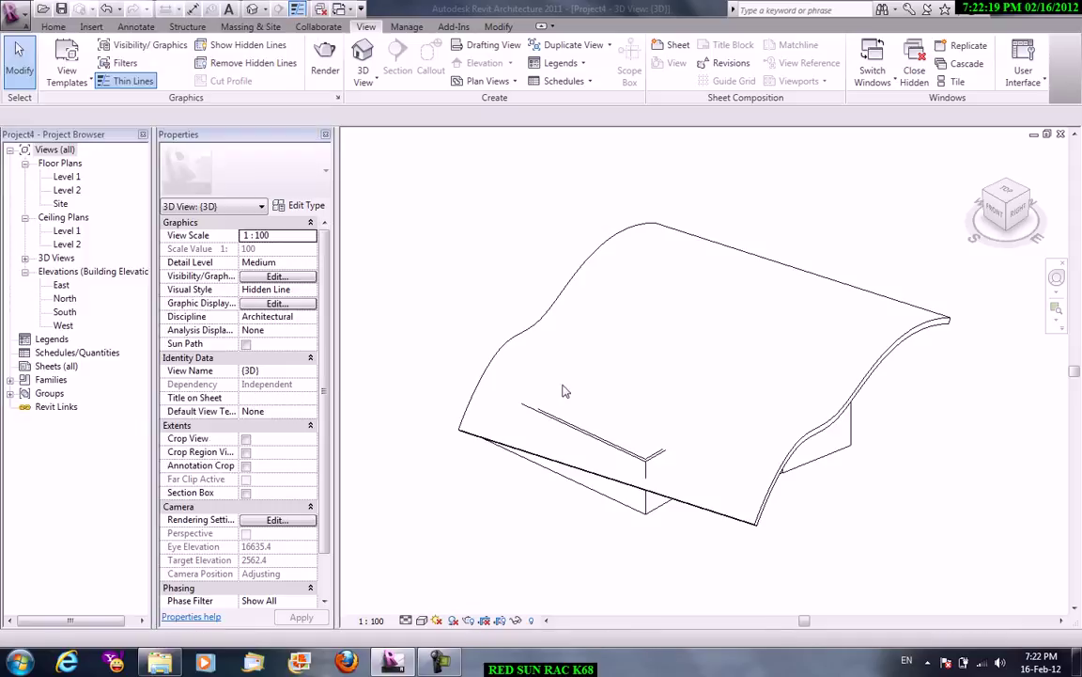
pyautogui.click(584, 335)
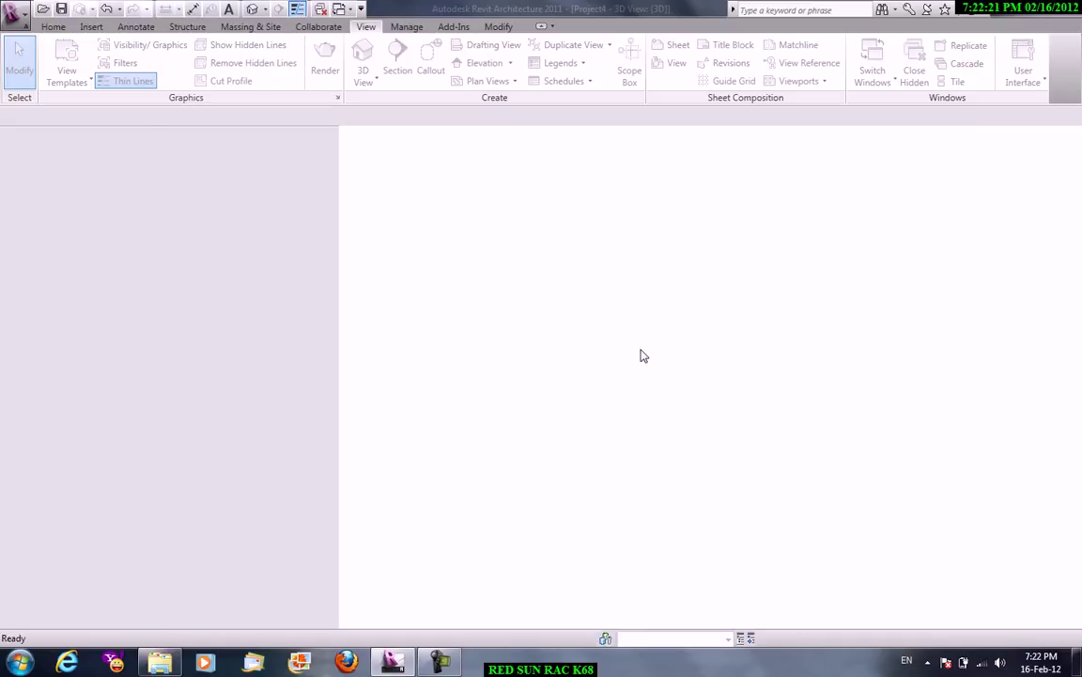
pyautogui.scroll(-2, 647, 339)
pyautogui.moveTo(646, 339); pyautogui.dragTo(437, 273, button='middle')
# Orbit and zoom around the dormer house, then pan to the round building's conical roof.
pyautogui.scroll(2, 791, 329)
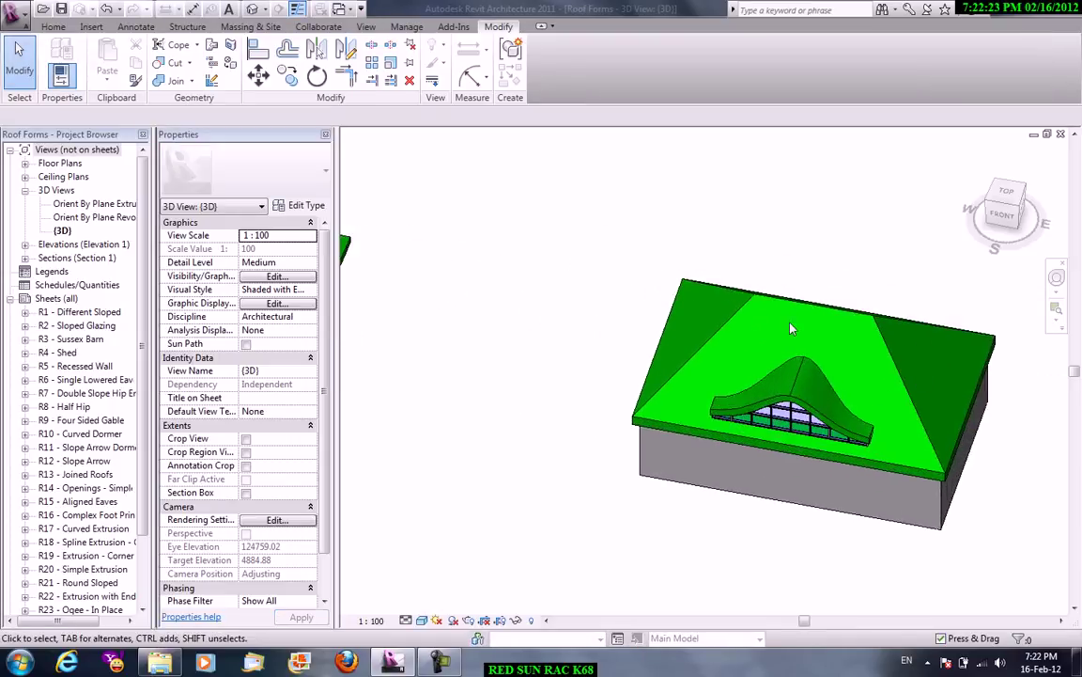
pyautogui.moveTo(790, 329); pyautogui.dragTo(660, 284, button='middle')
pyautogui.scroll(-1, 659, 284)
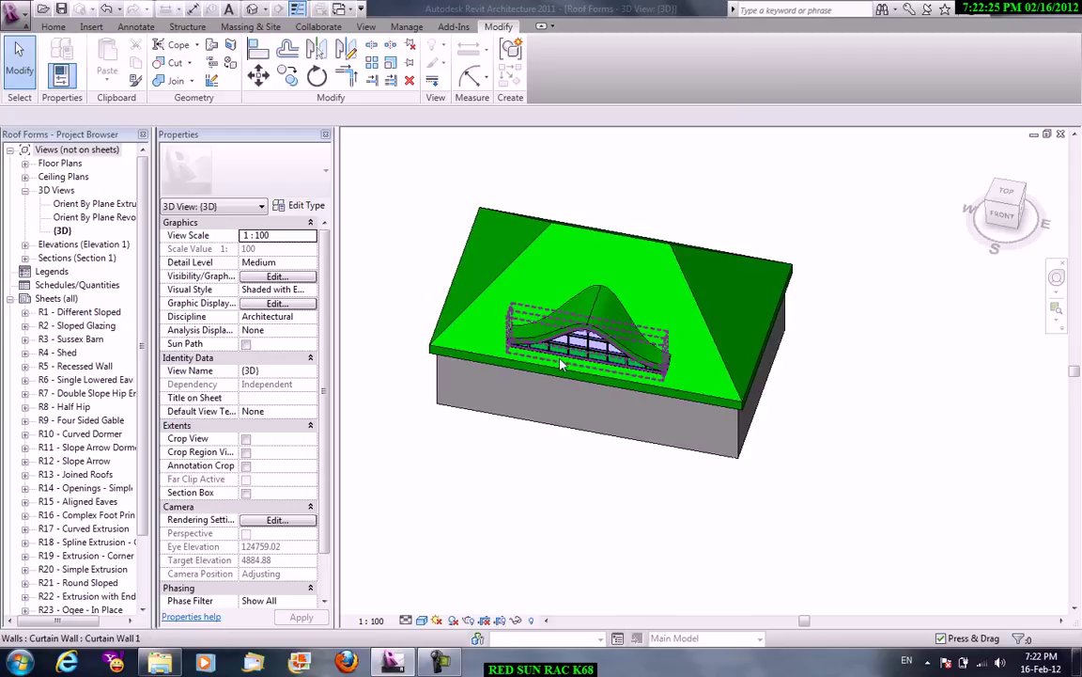
pyautogui.moveTo(524, 348)
pyautogui.keyDown('shift'); pyautogui.mouseDown(button='middle')
pyautogui.moveTo(515, 341)
pyautogui.moveTo(561, 358)
pyautogui.moveTo(646, 351)
pyautogui.moveTo(611, 423)
pyautogui.moveTo(595, 504)
pyautogui.moveTo(577, 494)
pyautogui.mouseUp(button='middle'); pyautogui.keyUp('shift')
pyautogui.scroll(2, 611, 423)
pyautogui.scroll(-2, 596, 504)
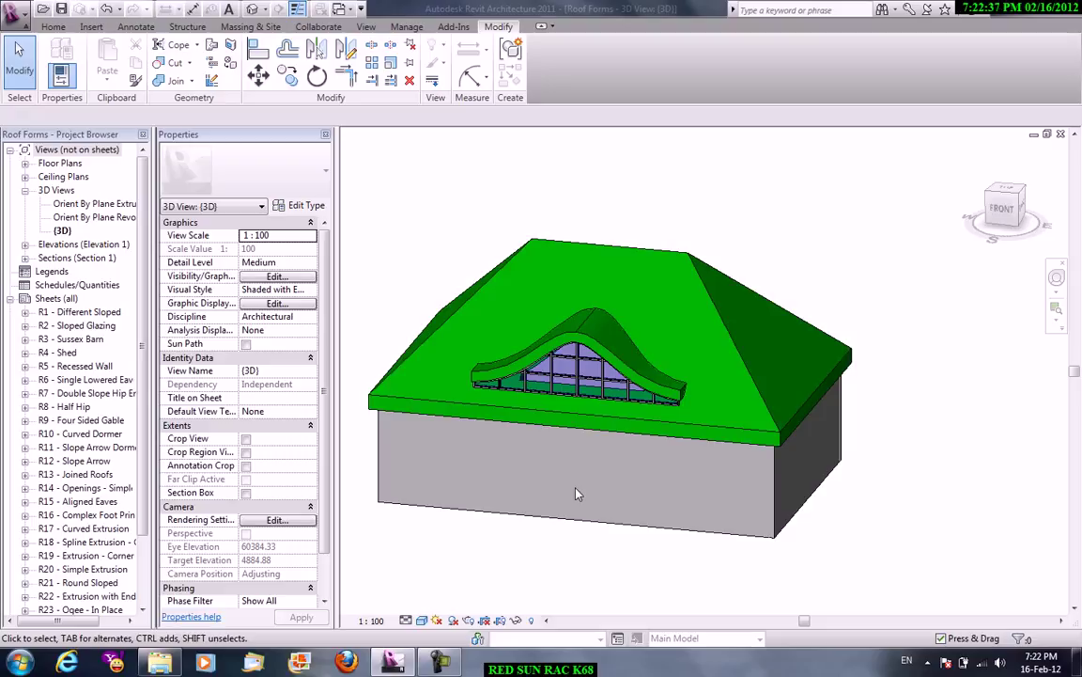
pyautogui.scroll(-2, 681, 211)
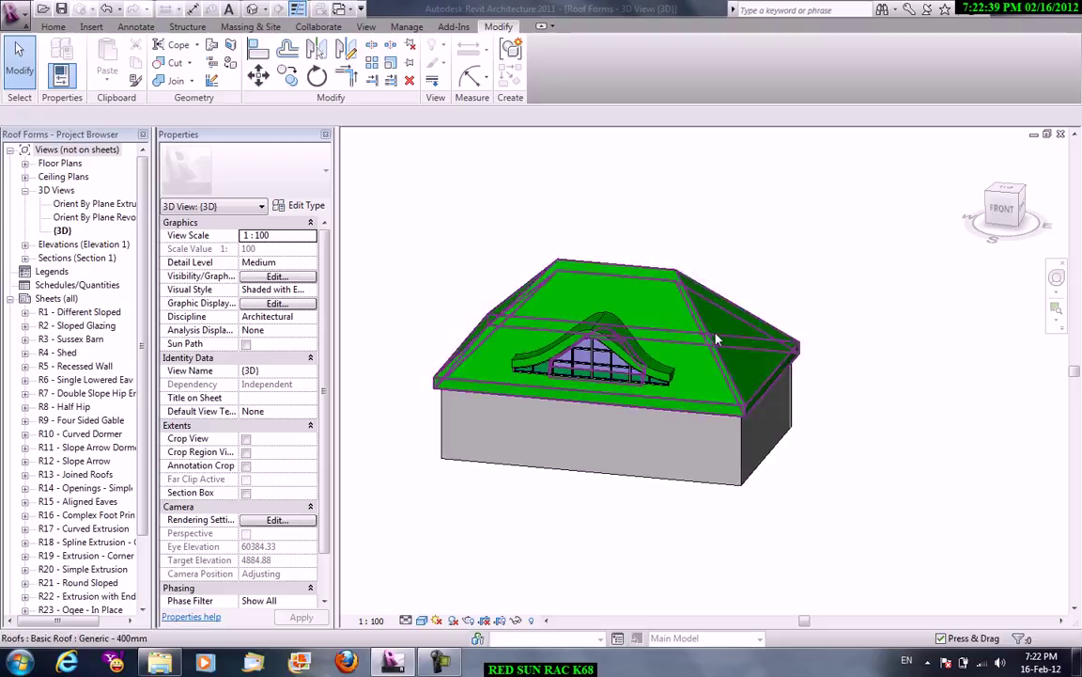
pyautogui.moveTo(644, 300); pyautogui.dragTo(525, 372, button='middle')
pyautogui.scroll(-1, 844, 410)
pyautogui.scroll(2, 844, 410)
pyautogui.moveTo(732, 410); pyautogui.dragTo(821, 490, button='middle')
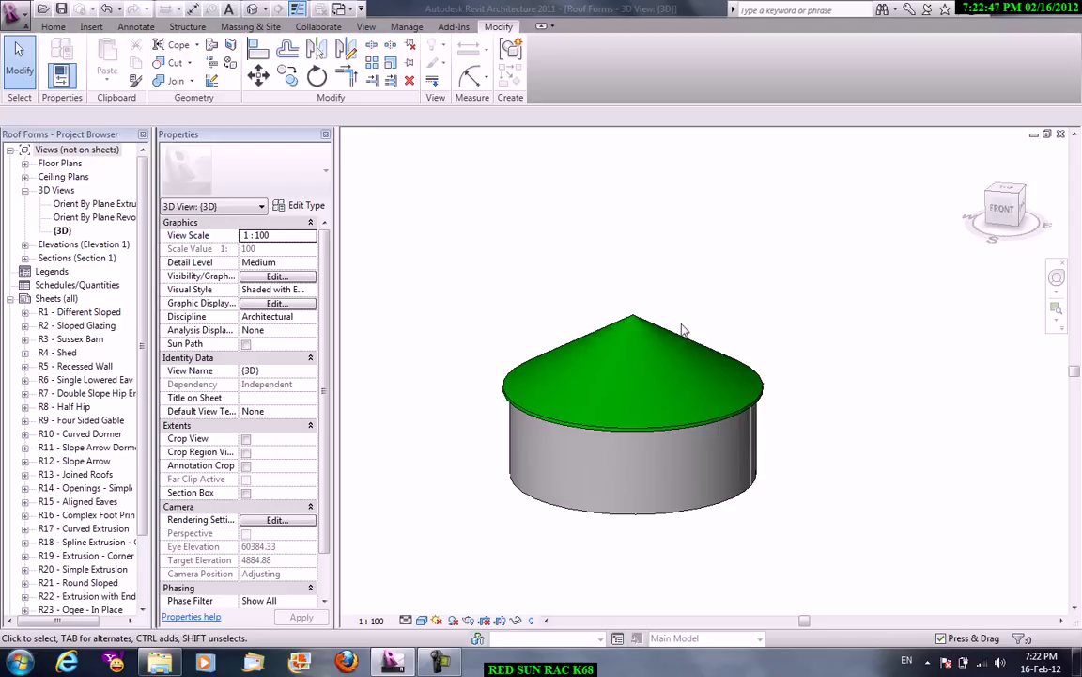
# Finish the conical roof's circular Level 2 footprint sketch and deselect the 30° cone roof.
pyautogui.click(601, 376)
pyautogui.scroll(1, 608, 397)
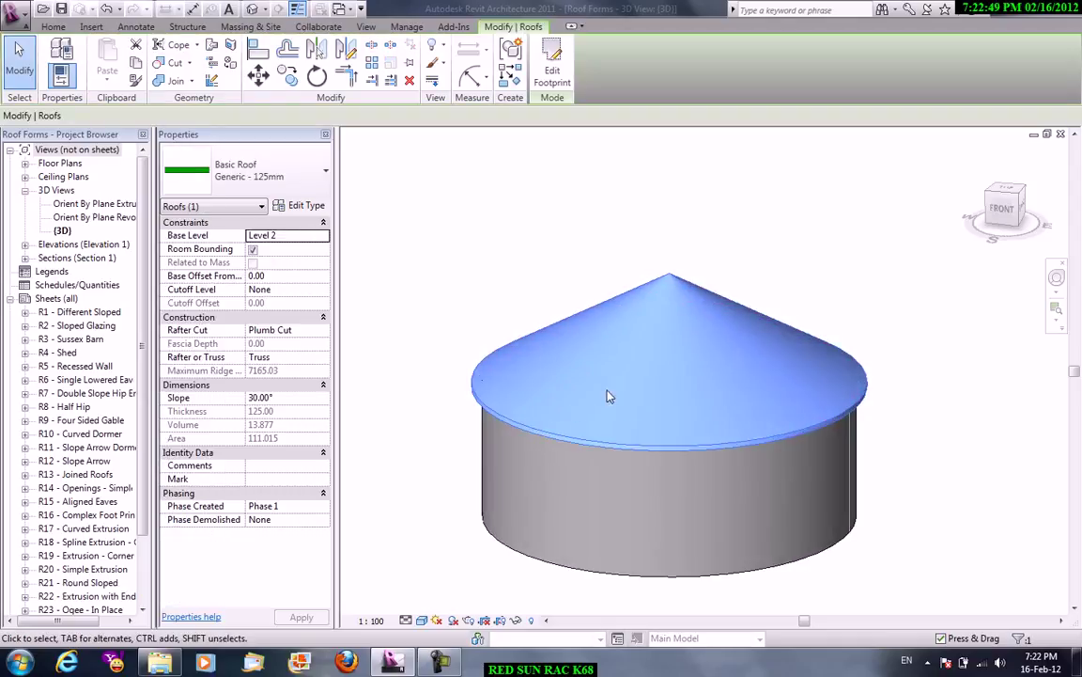
pyautogui.moveTo(607, 397); pyautogui.dragTo(601, 364, button='middle')
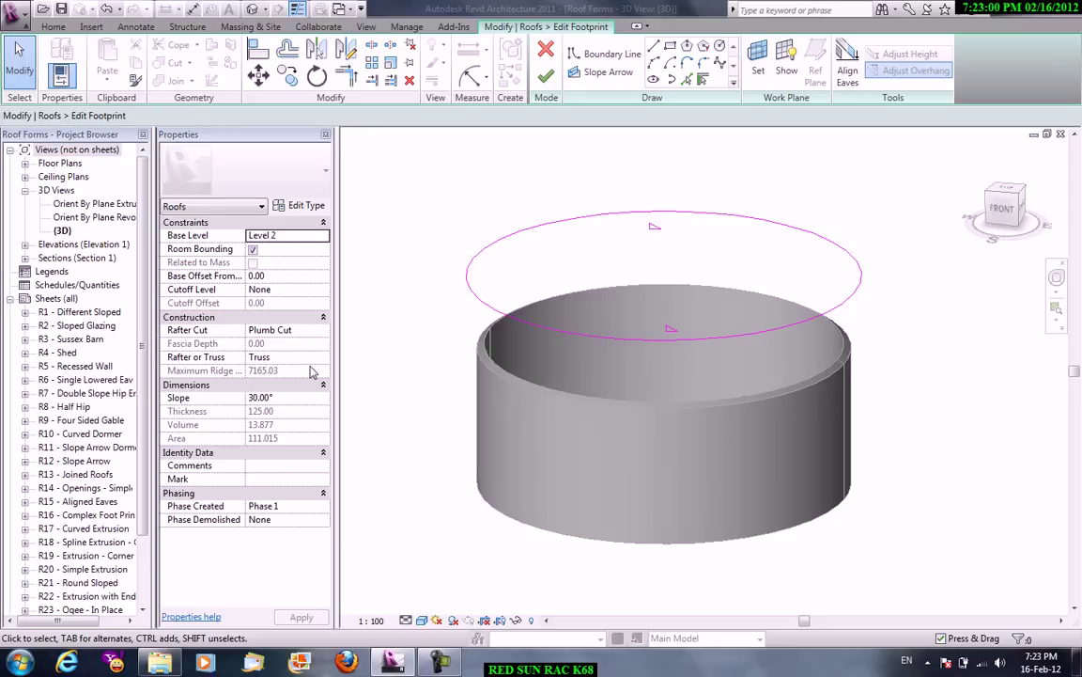
pyautogui.click(546, 75)
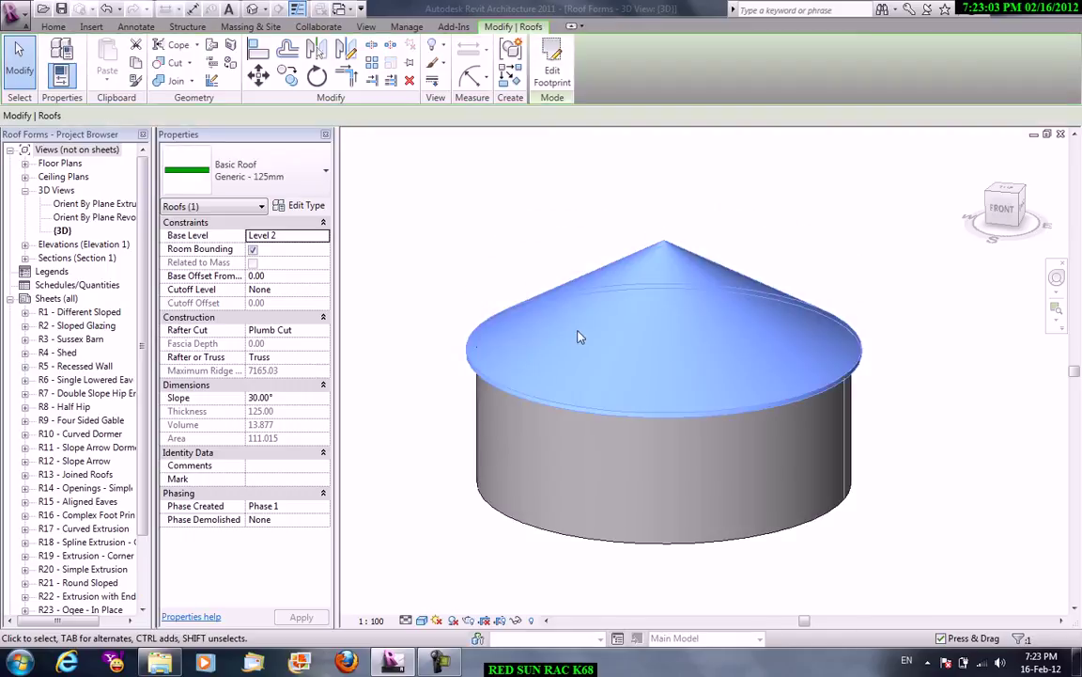
pyautogui.click(798, 356)
pyautogui.scroll(-3, 798, 355)
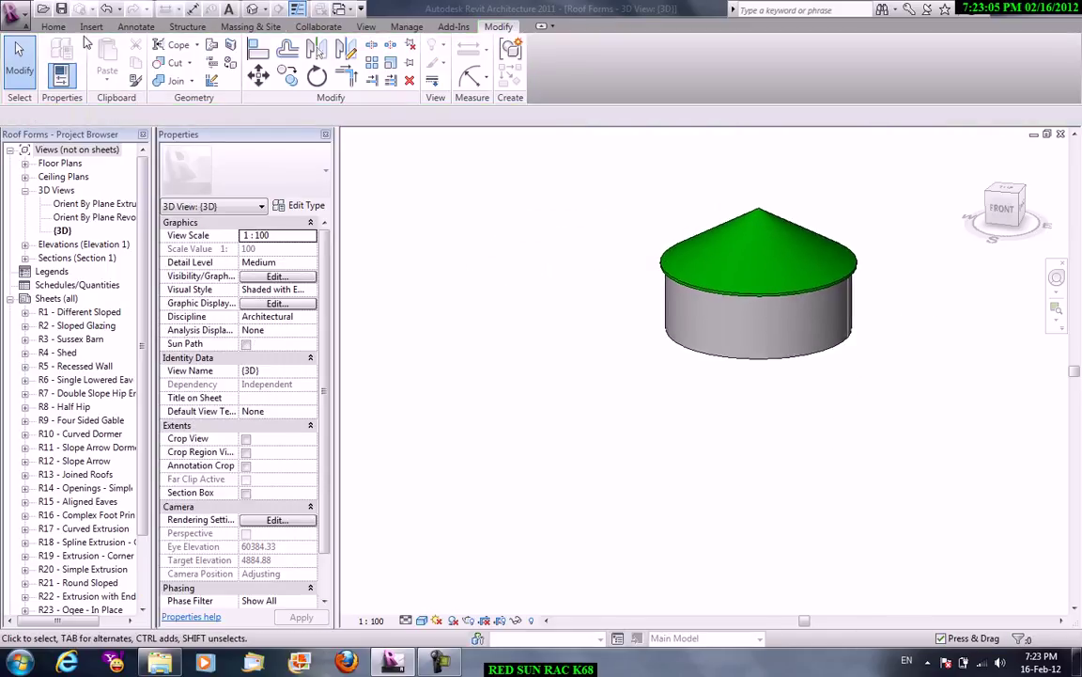
pyautogui.click(53, 26)
# Place a circular wall by picking its centre and radius.
pyautogui.click(57, 80)
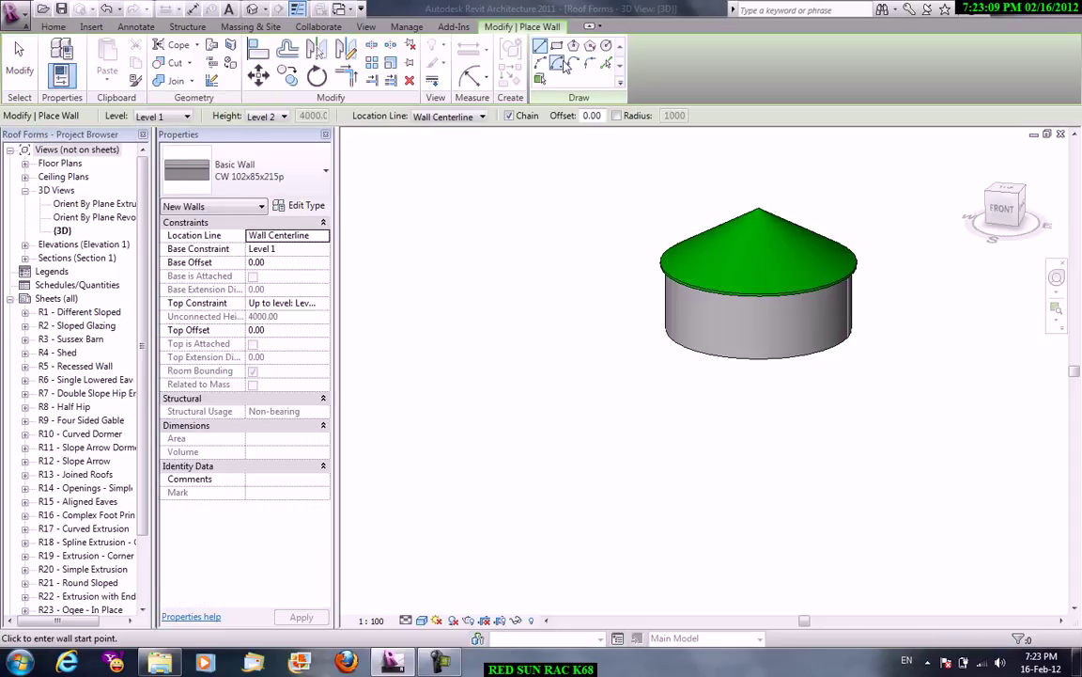
pyautogui.click(604, 47)
pyautogui.click(513, 407)
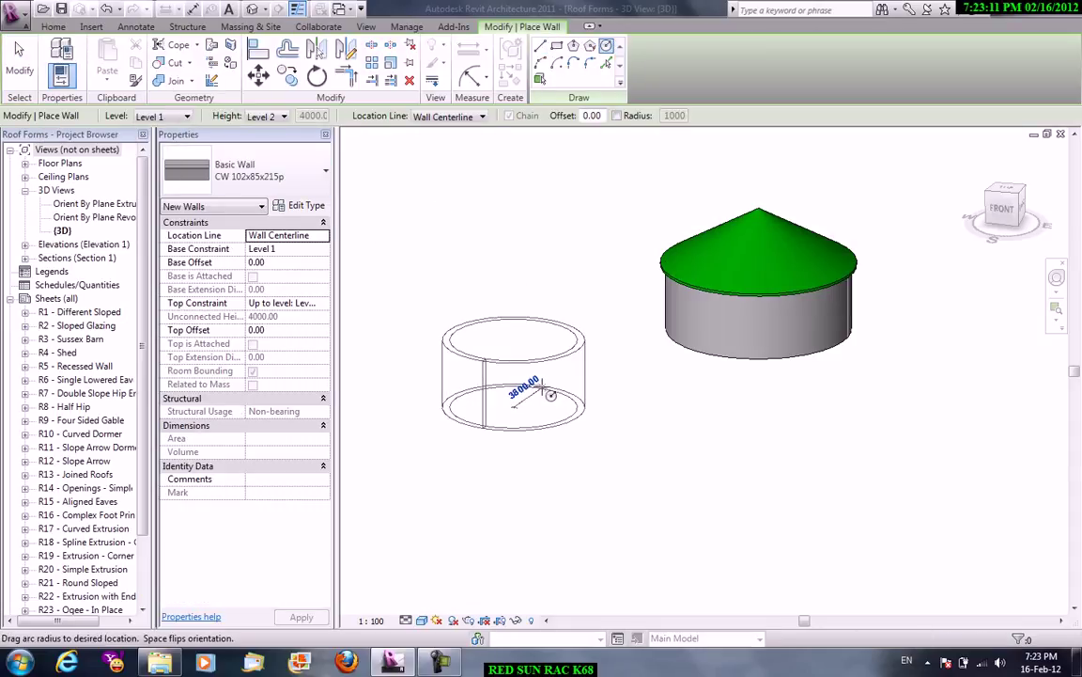
pyautogui.click(562, 387)
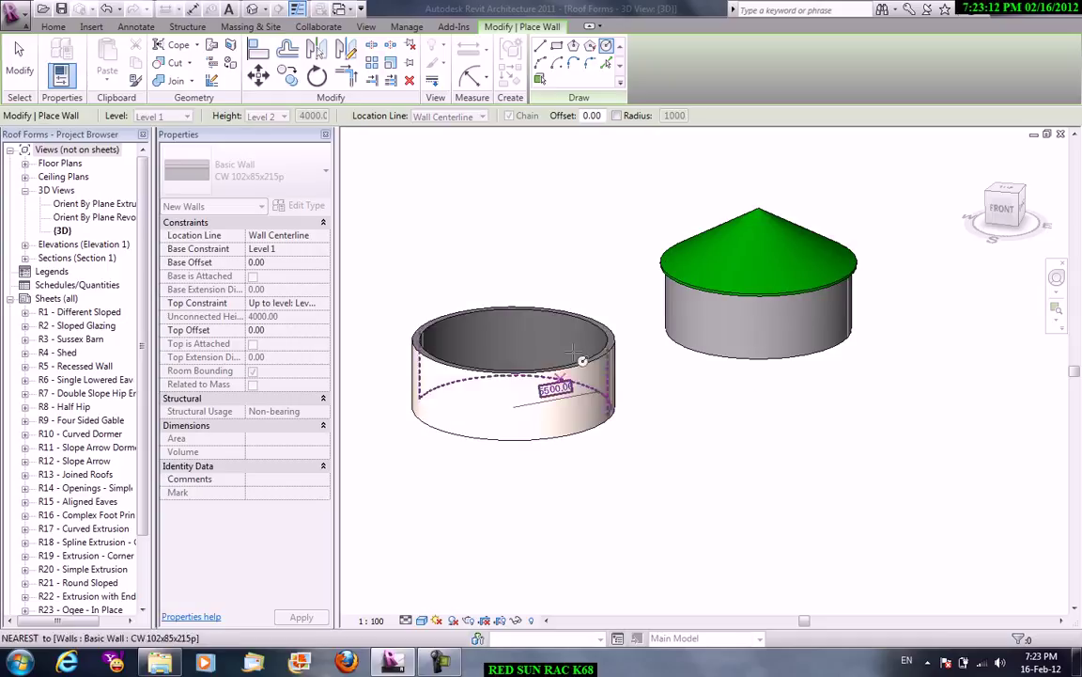
pyautogui.rightClick(593, 297)
pyautogui.click(612, 306)
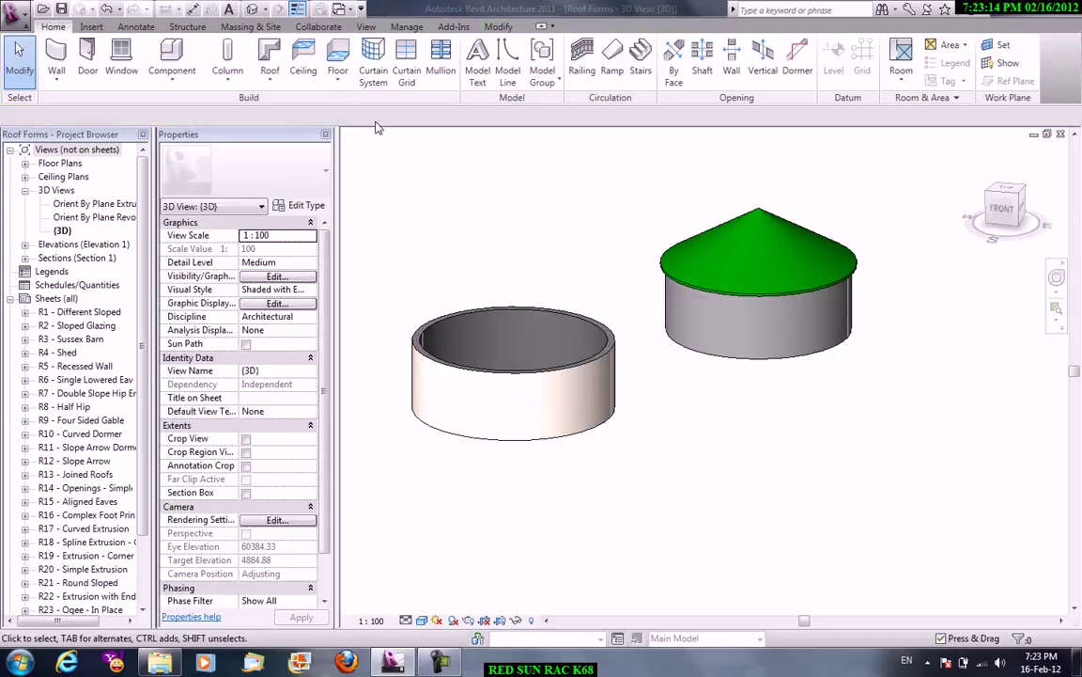
# Add a Roof by Footprint at Level 2 over the round wall, forming a 70° cone.
pyautogui.click(269, 81)
pyautogui.click(309, 102)
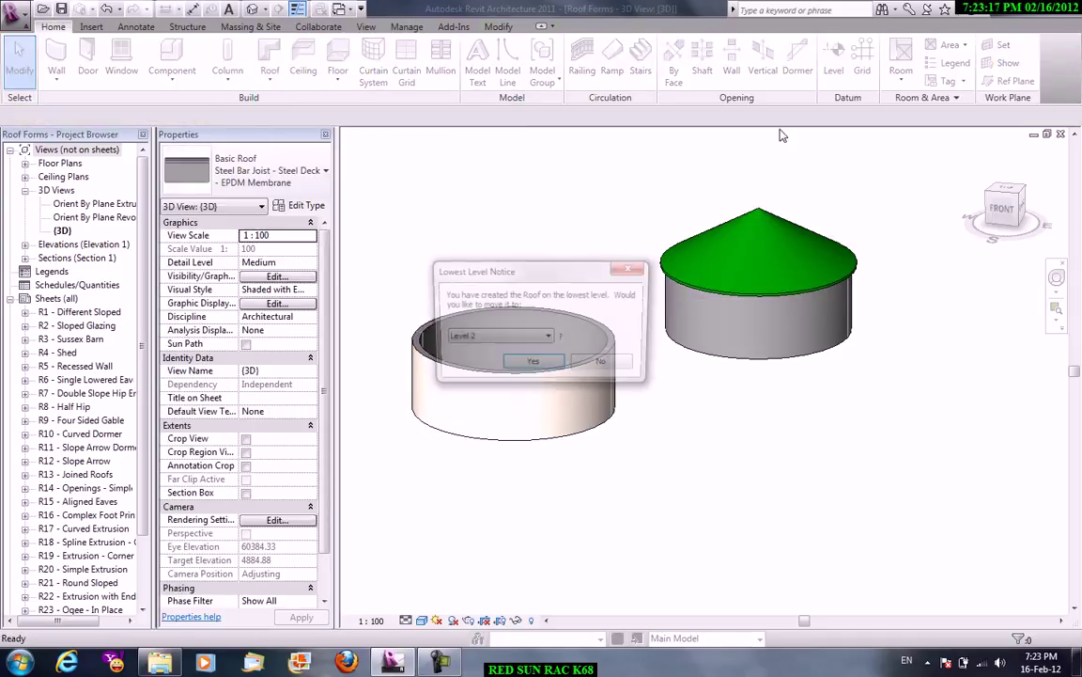
pyautogui.click(529, 366)
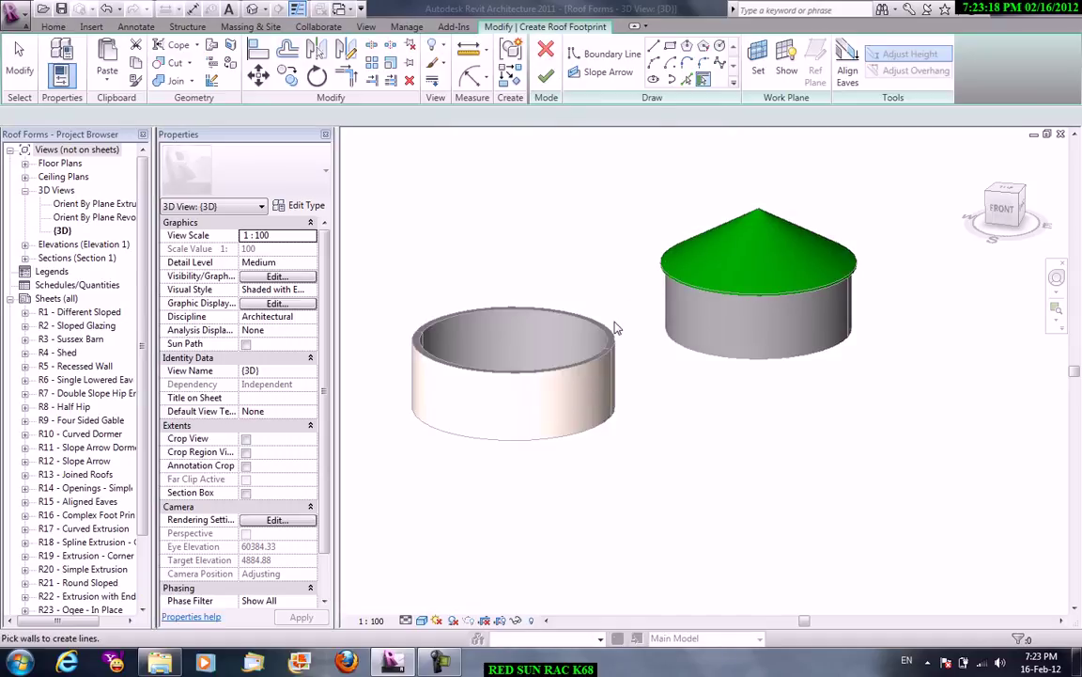
pyautogui.click(535, 309)
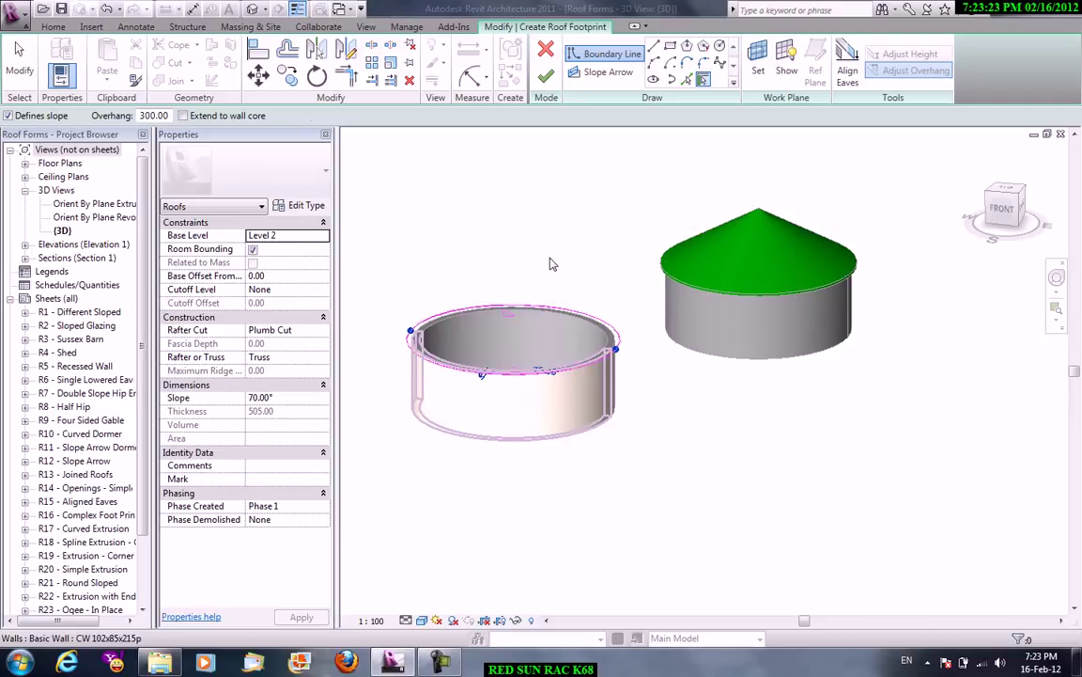
pyautogui.click(546, 76)
# Clear the selection and delete the steep cone roof from the new round wall.
pyautogui.scroll(-2, 634, 405)
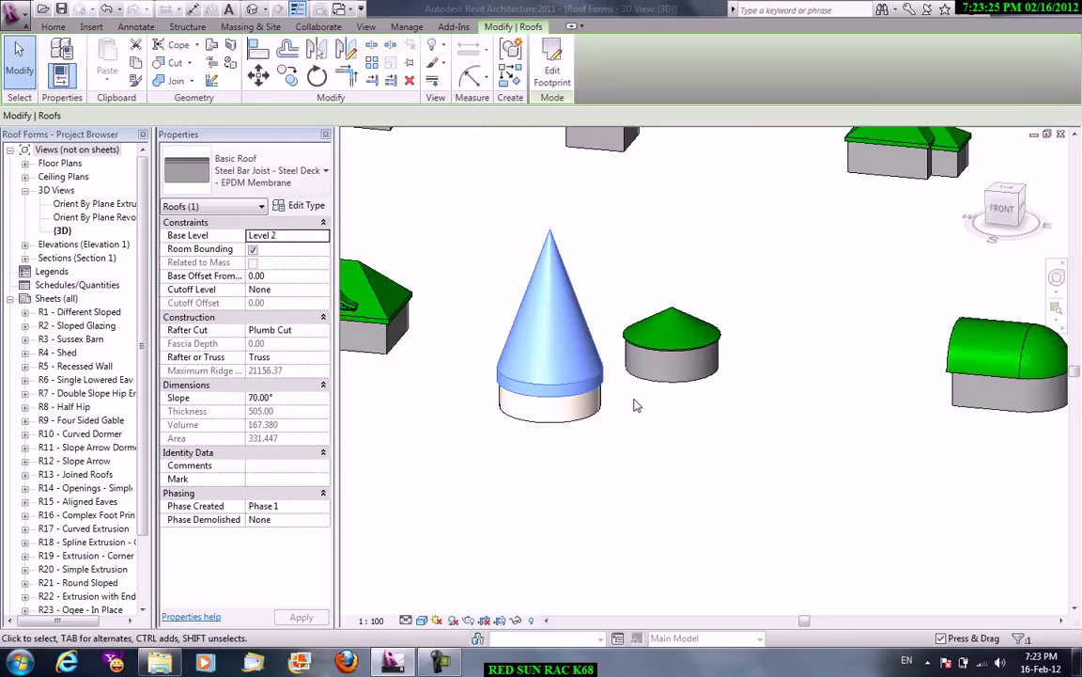
pyautogui.moveTo(635, 405); pyautogui.dragTo(716, 457, button='middle')
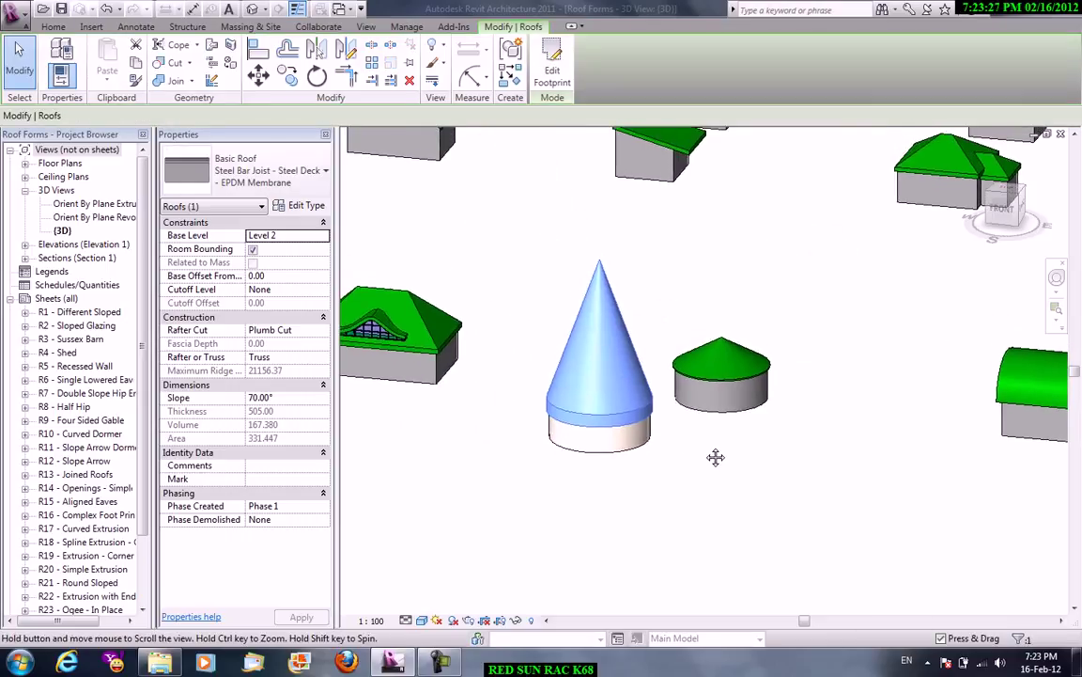
pyautogui.rightClick(622, 193)
pyautogui.click(677, 222)
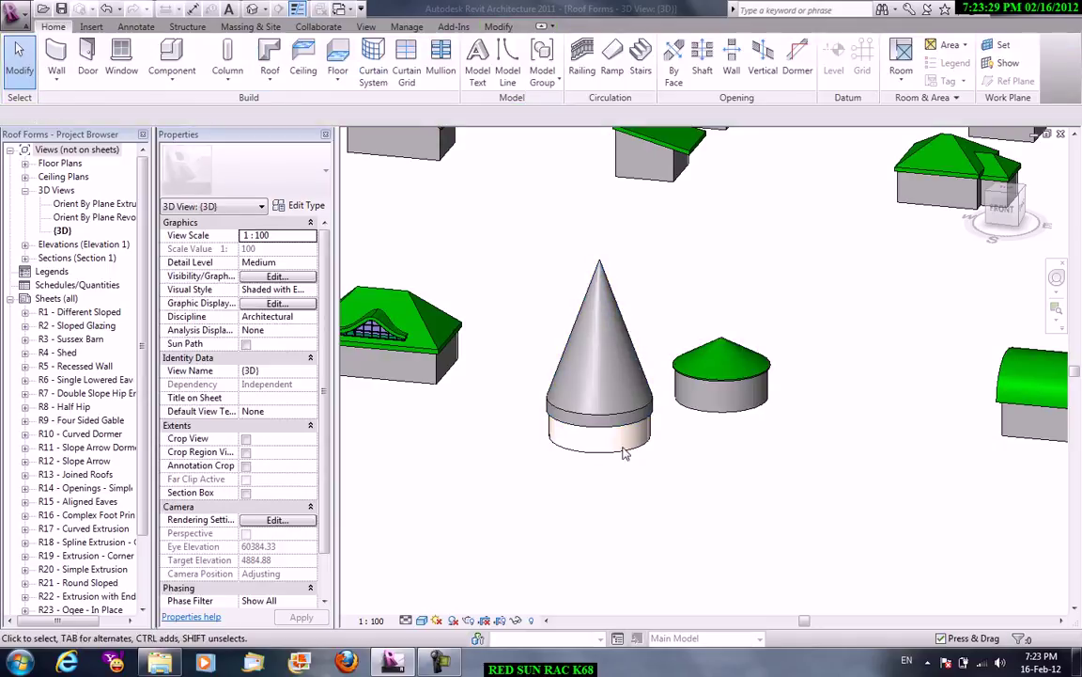
pyautogui.click(615, 418)
pyautogui.press('Delete')
# Pan to the dome-ended building and select its curved-front extrusion roof.
pyautogui.scroll(-3, 620, 394)
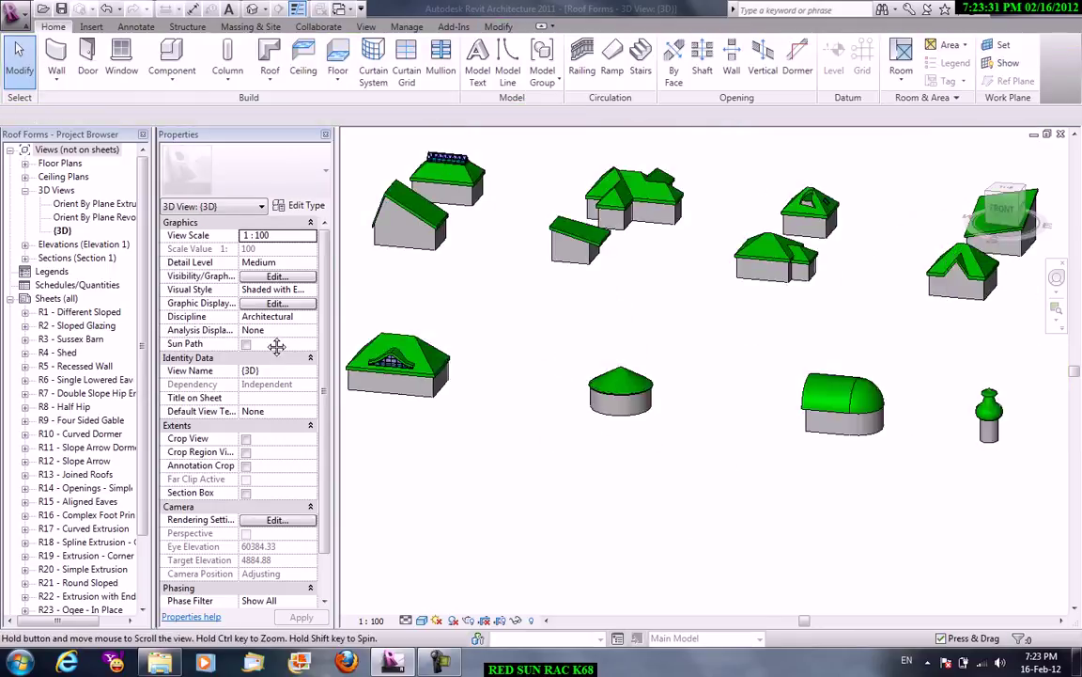
pyautogui.scroll(4, 657, 326)
pyautogui.moveTo(657, 326)
pyautogui.mouseDown(button='middle')
pyautogui.moveTo(823, 377)
pyautogui.moveTo(858, 419)
pyautogui.mouseUp(button='middle')
pyautogui.scroll(2, 823, 377)
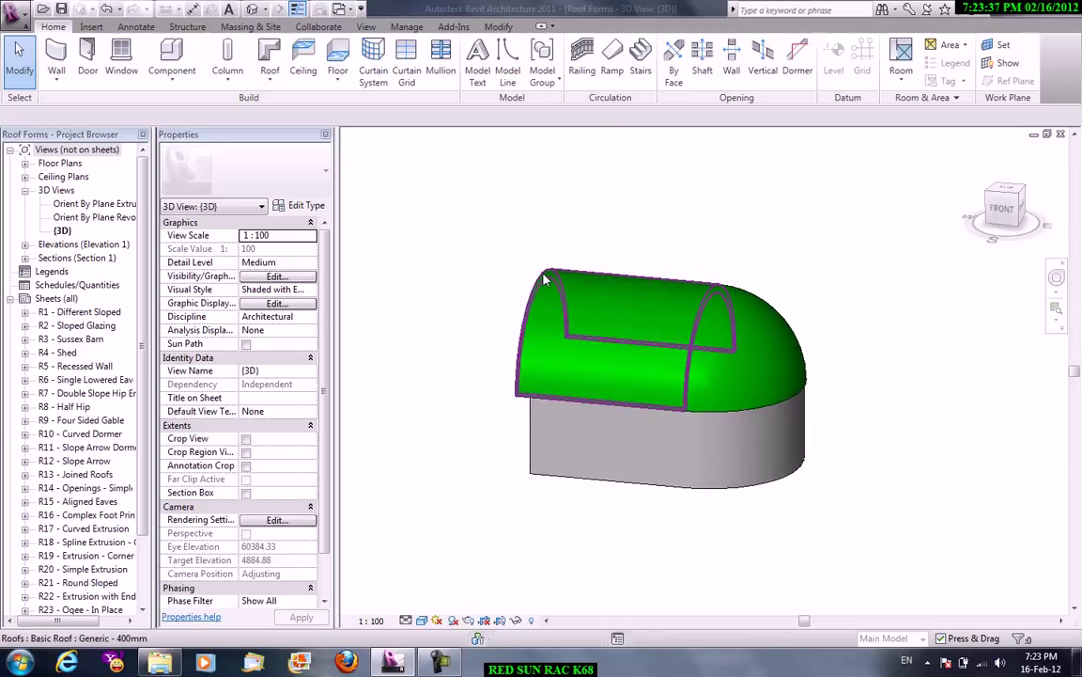
pyautogui.click(564, 310)
pyautogui.press('Return')
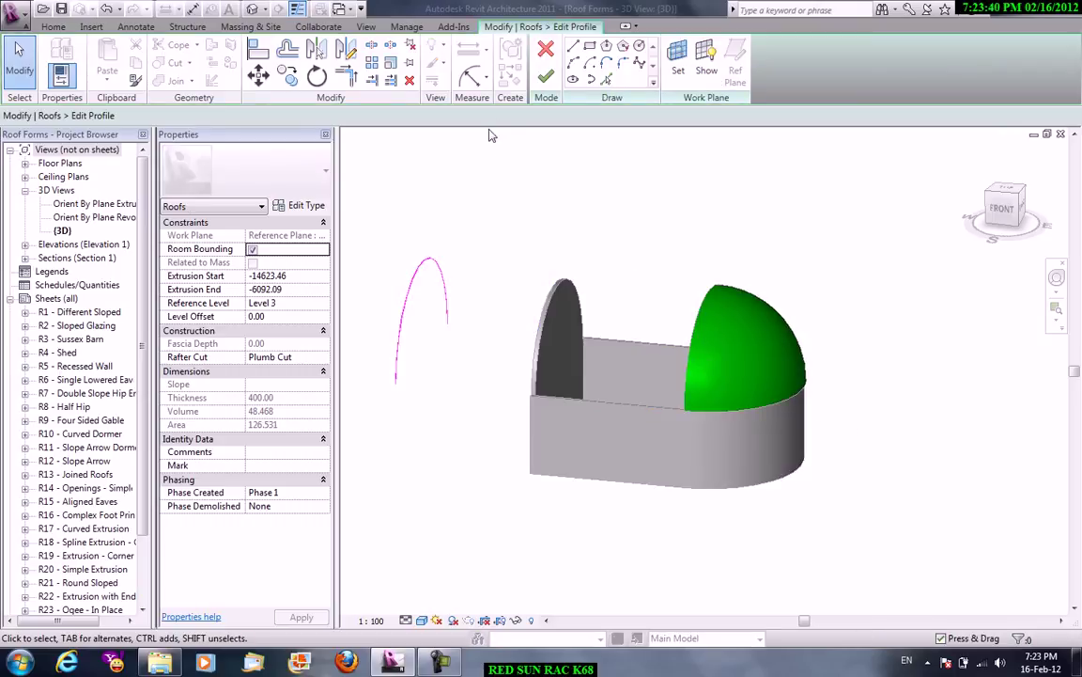
pyautogui.click(546, 77)
pyautogui.press('Escape')
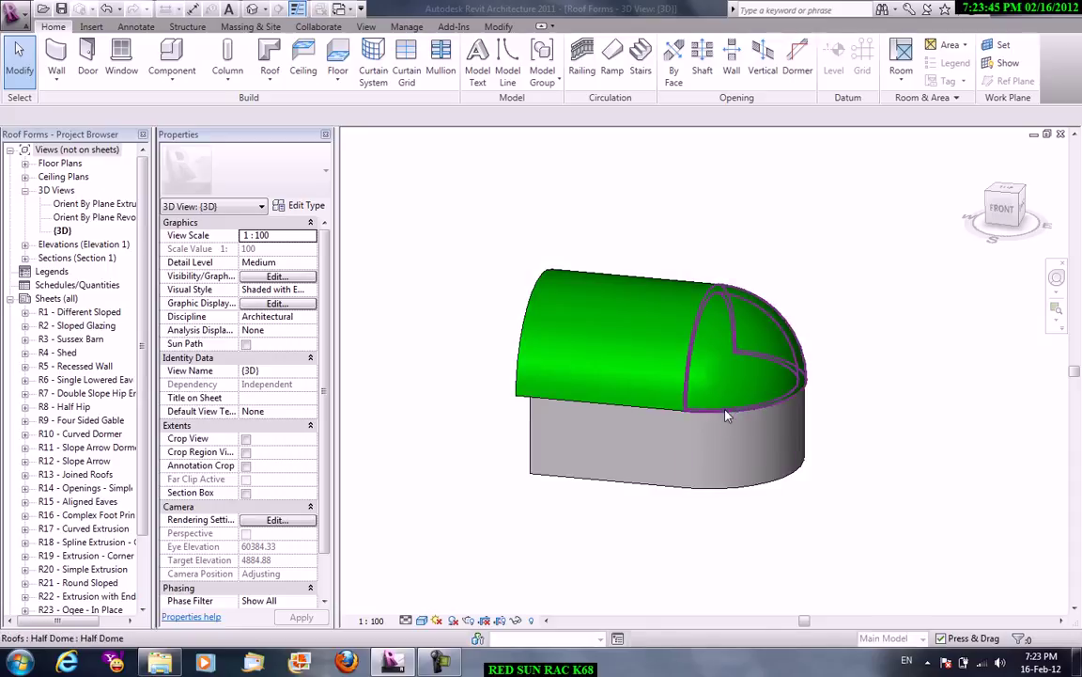
pyautogui.click(714, 380)
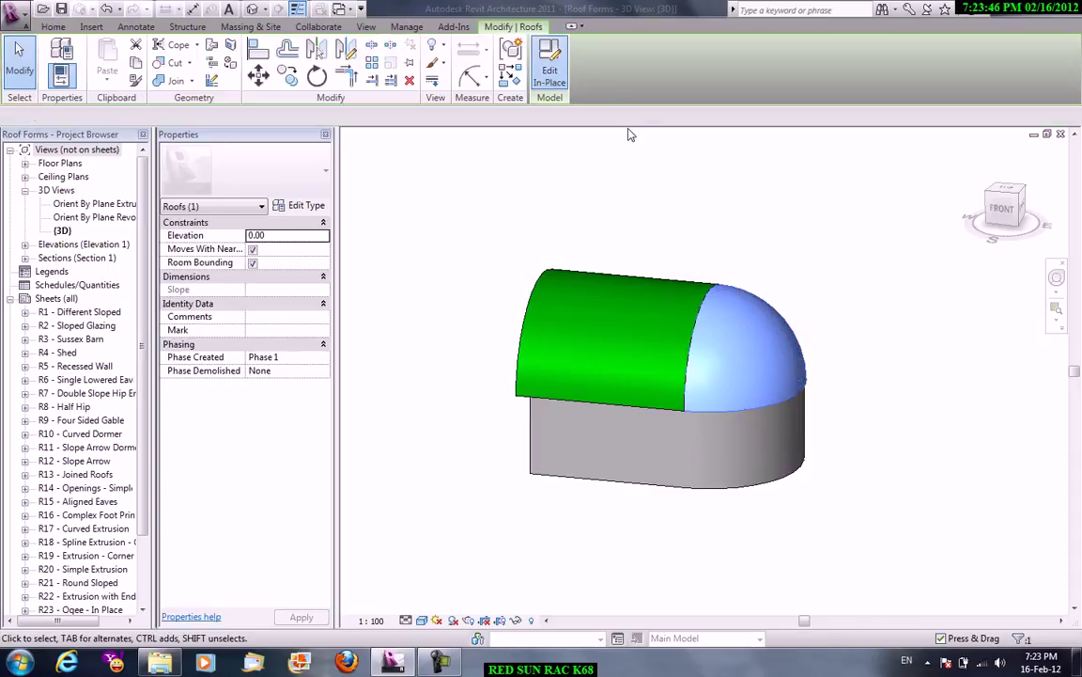
pyautogui.doubleClick(733, 306)
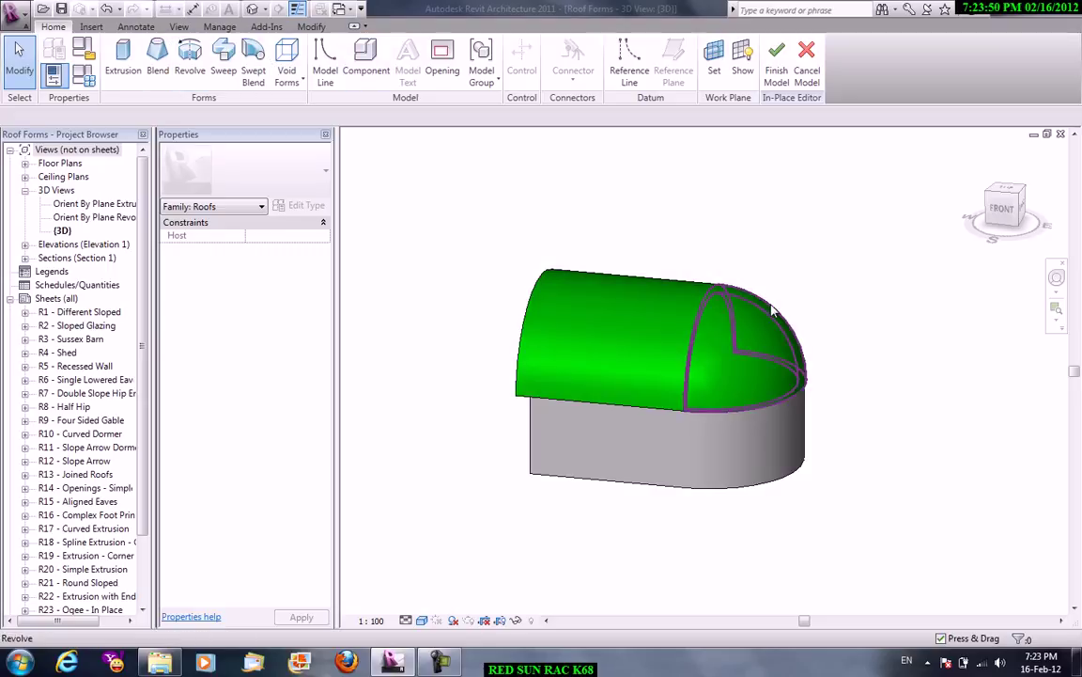
pyautogui.click(778, 312)
pyautogui.click(508, 71)
pyautogui.keyDown('shift'); pyautogui.moveTo(672, 387); pyautogui.dragTo(689, 289, button='middle'); pyautogui.keyUp('shift')
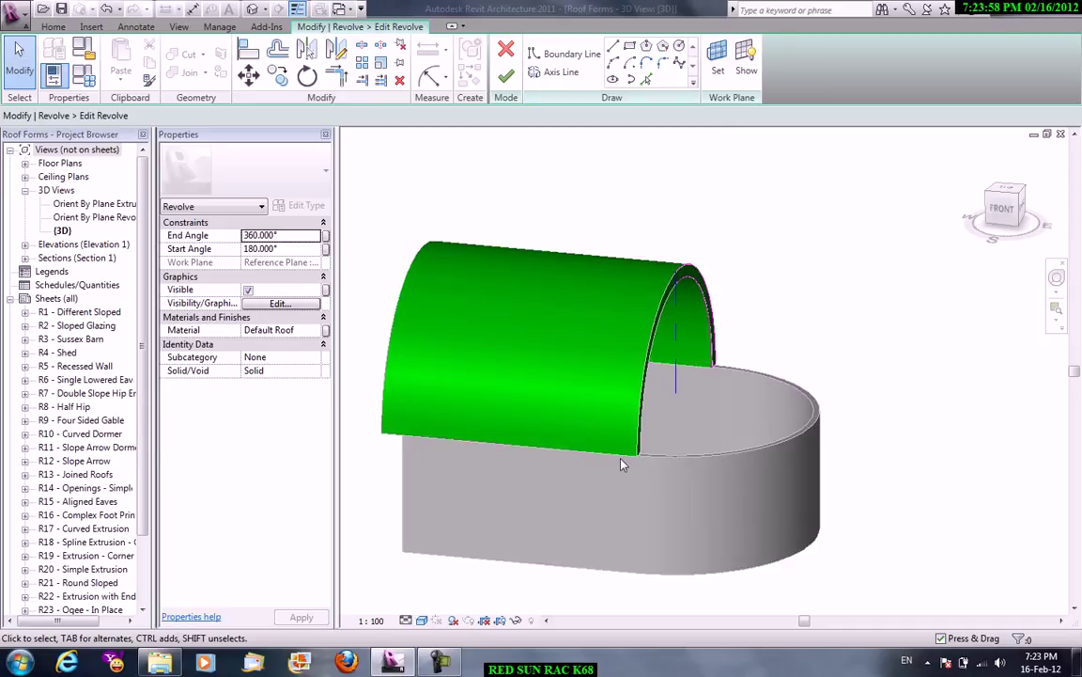
pyautogui.click(507, 78)
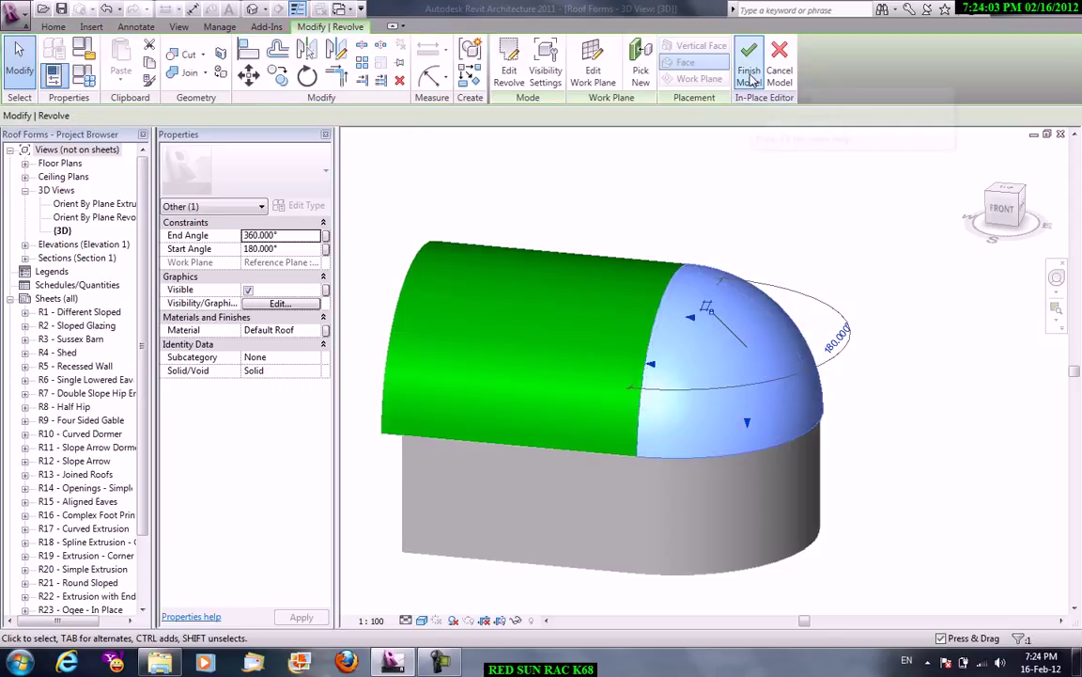
pyautogui.click(750, 78)
pyautogui.click(260, 28)
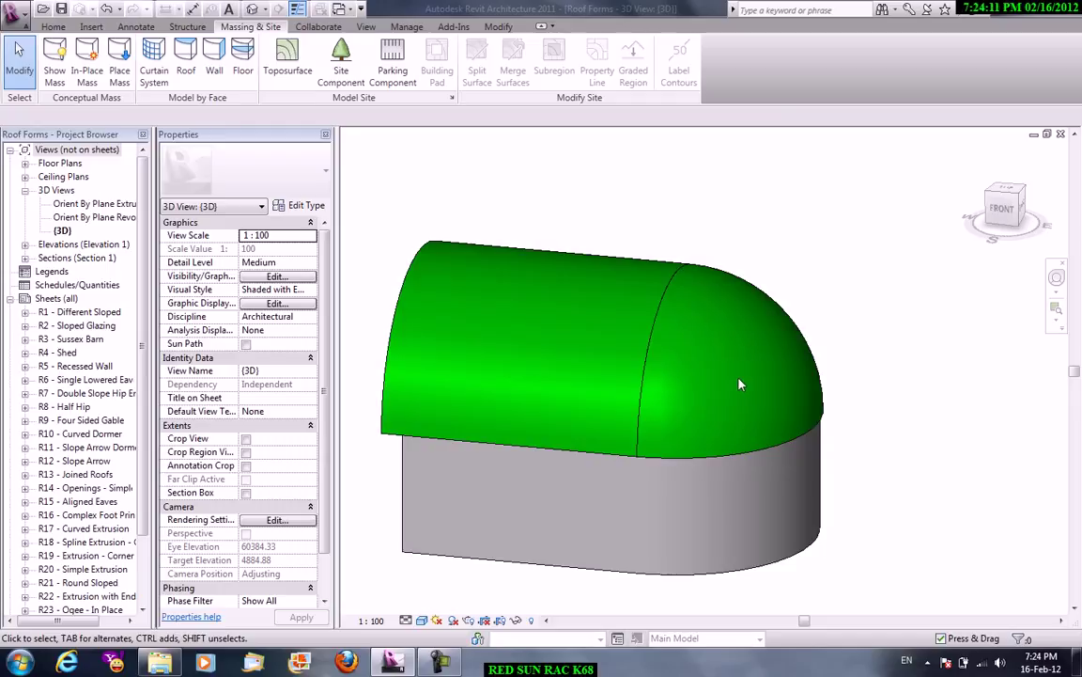
pyautogui.moveTo(739, 383); pyautogui.dragTo(577, 261, button='middle')
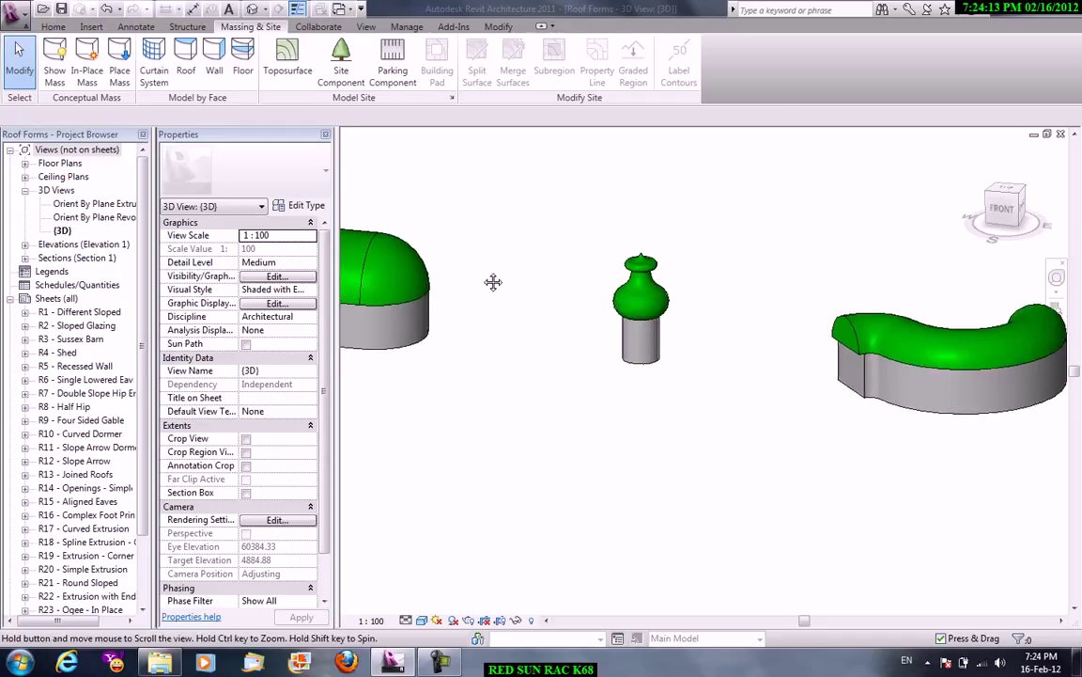
pyautogui.scroll(2, 577, 261)
pyautogui.rightClick(594, 256)
pyautogui.click(616, 259)
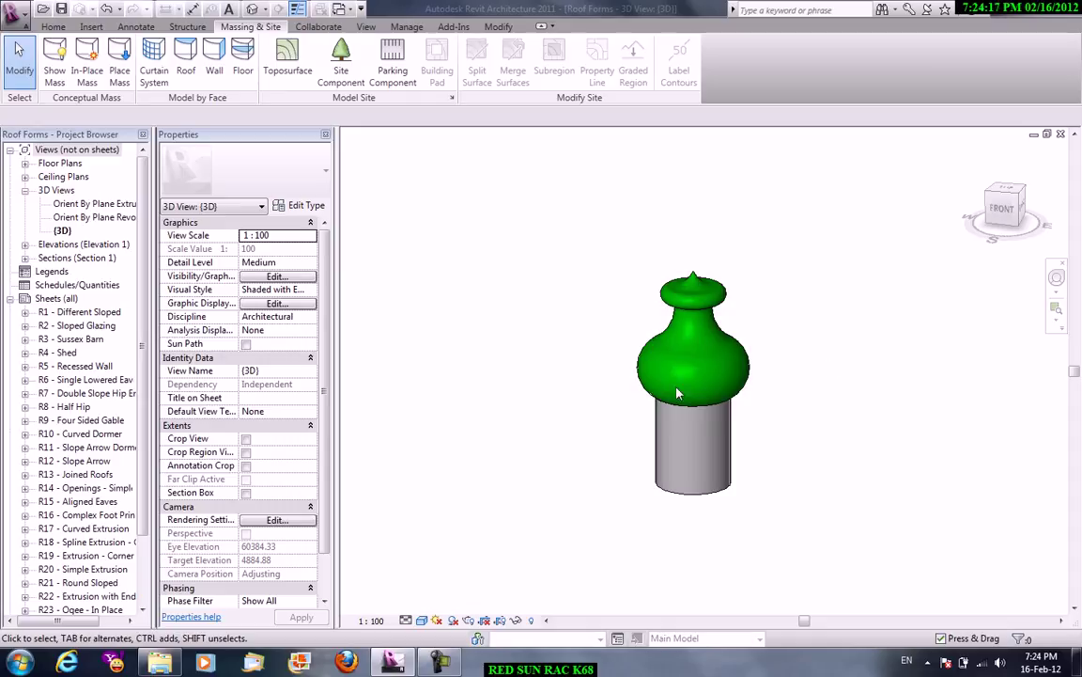
pyautogui.moveTo(677, 393); pyautogui.dragTo(441, 306, button='middle')
pyautogui.scroll(2, 768, 516)
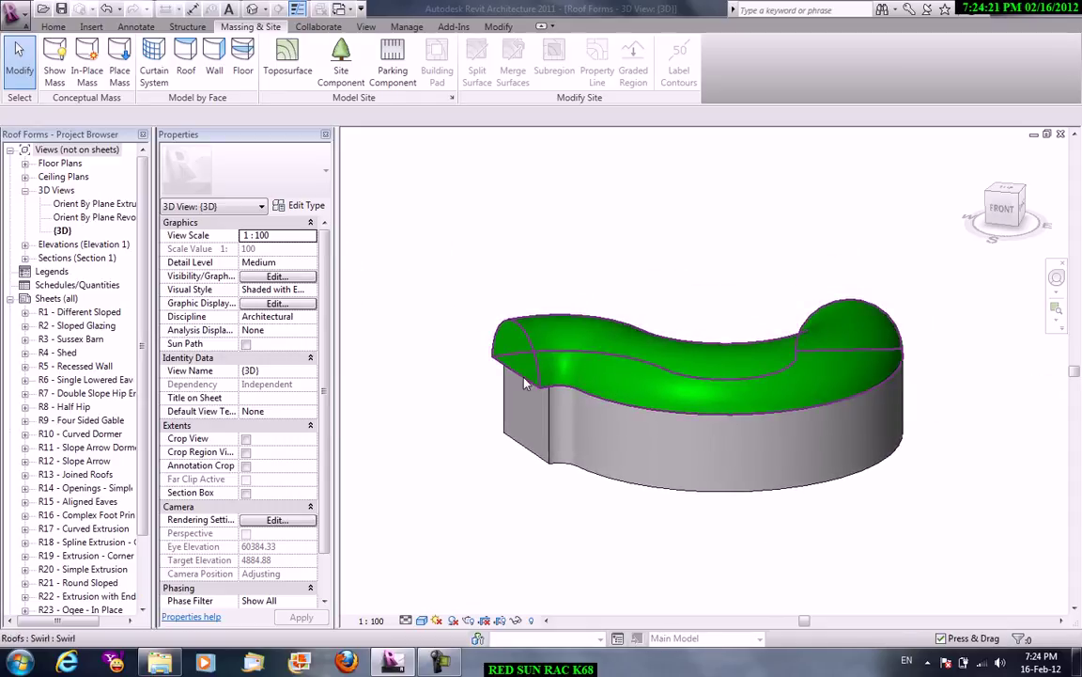
pyautogui.click(677, 362)
pyautogui.click(556, 83)
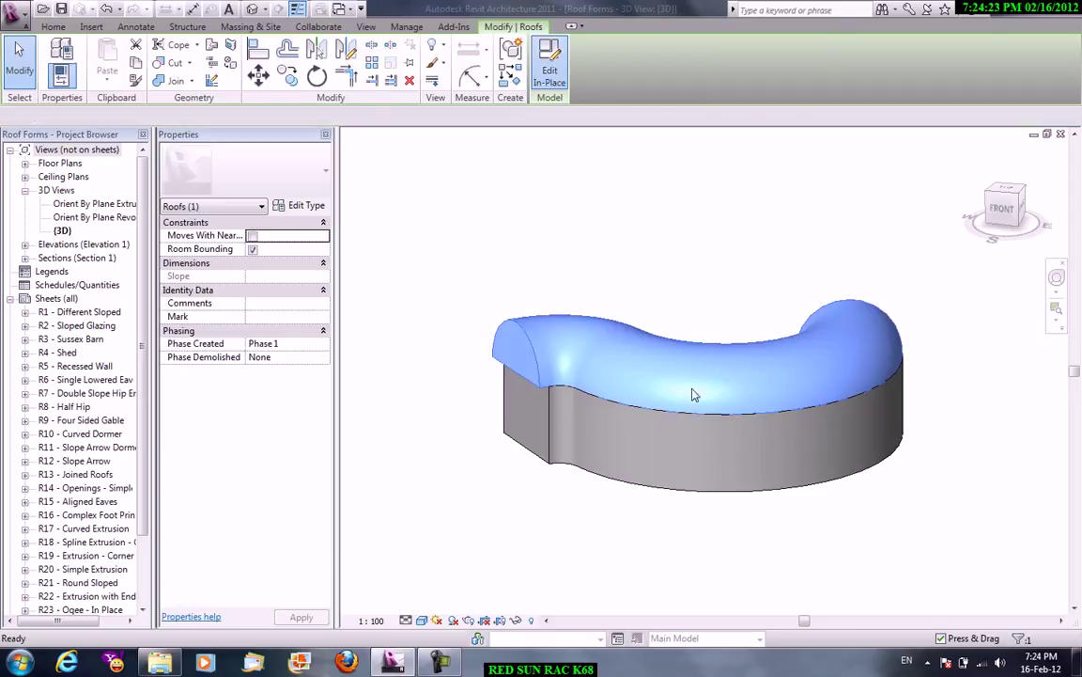
pyautogui.click(524, 336)
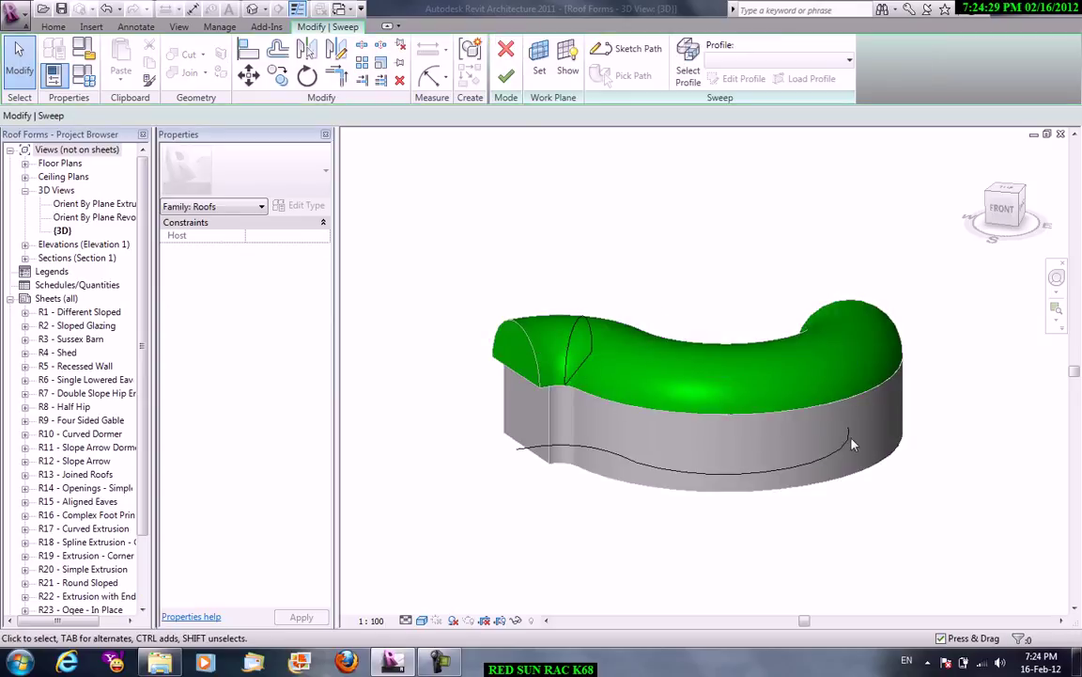
pyautogui.click(506, 81)
pyautogui.click(744, 76)
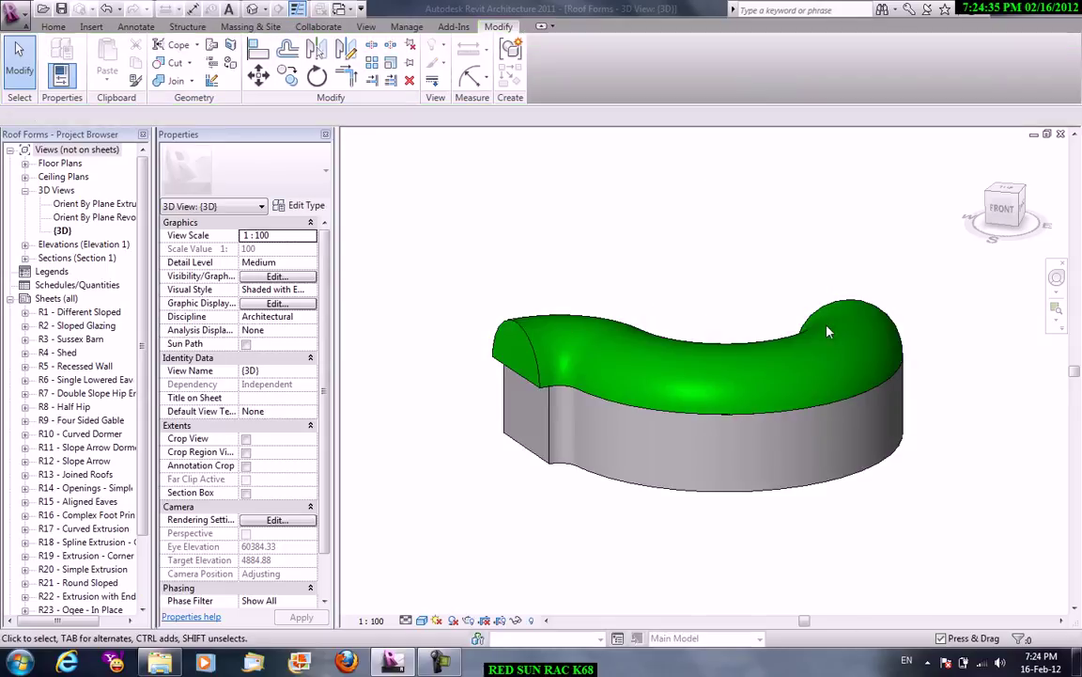
# Pan, orbit and zoom until the intersecting hip-roof house fills the 3D view.
pyautogui.scroll(-3, 828, 331)
pyautogui.moveTo(874, 355); pyautogui.dragTo(512, 392, button='middle')
pyautogui.scroll(-2, 941, 437)
pyautogui.scroll(-2, 941, 437)
pyautogui.scroll(2, 966, 428)
pyautogui.moveTo(848, 425); pyautogui.dragTo(765, 432, button='middle')
pyautogui.scroll(1, 765, 432)
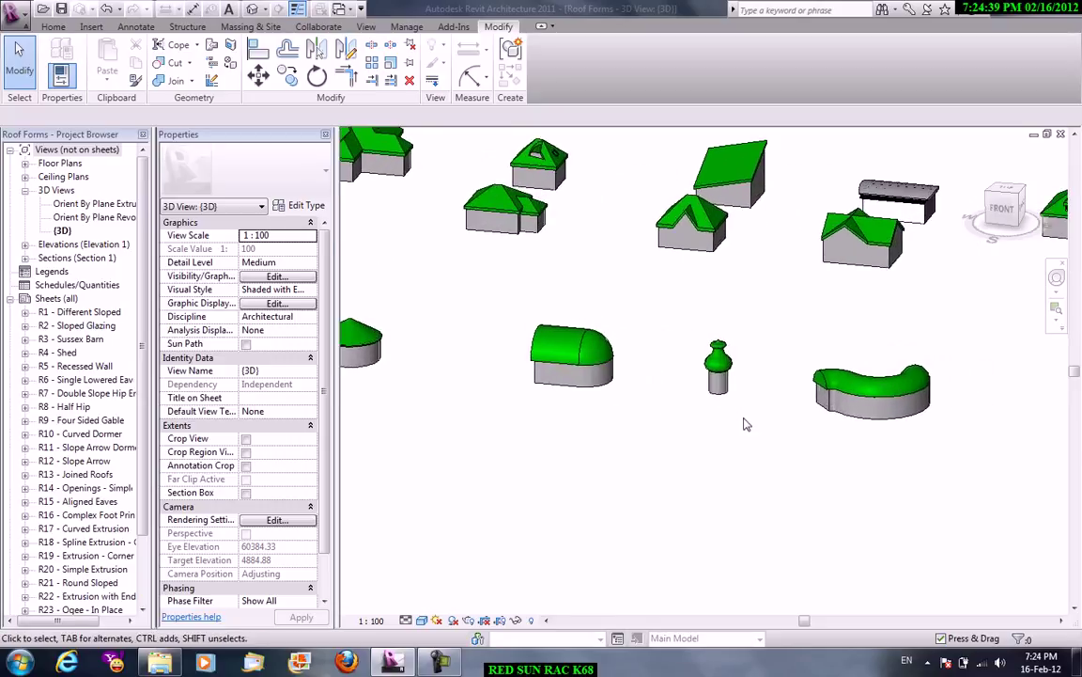
pyautogui.scroll(-1, 780, 435)
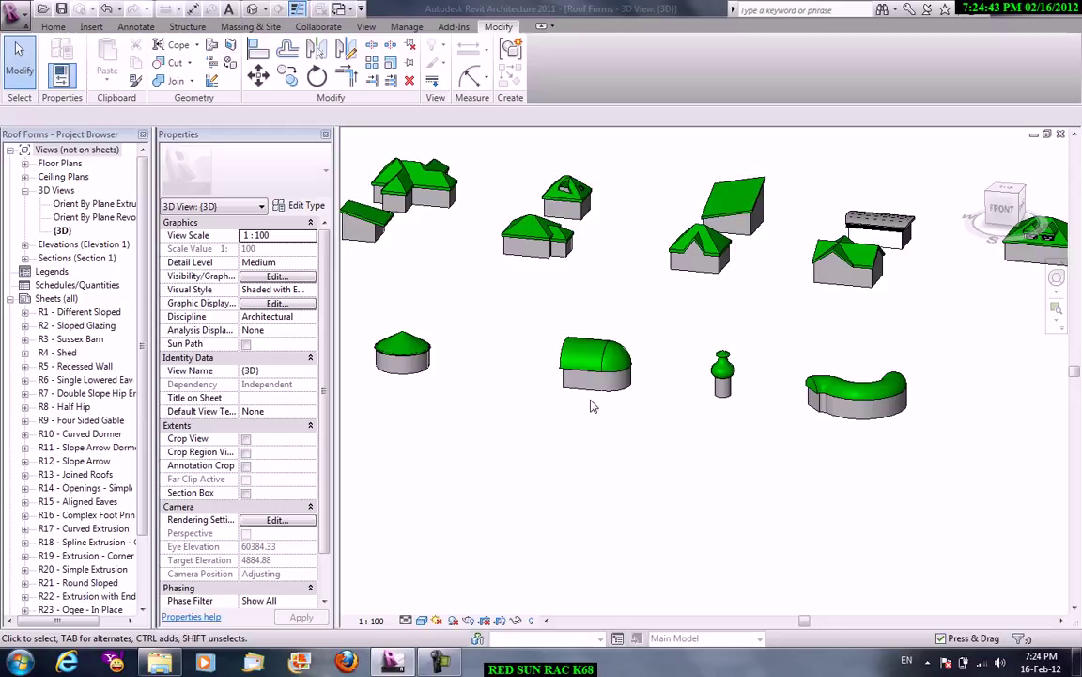
pyautogui.press('alt')
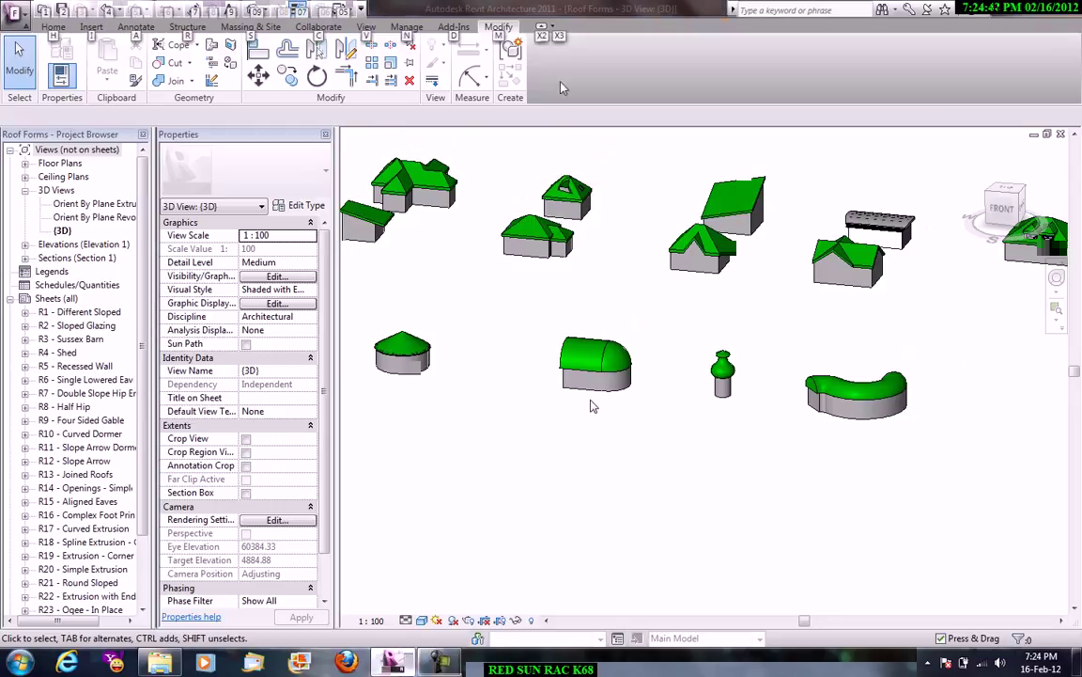
pyautogui.keyDown('shift'); pyautogui.moveTo(591, 406); pyautogui.dragTo(591, 409, button='middle'); pyautogui.keyUp('shift')
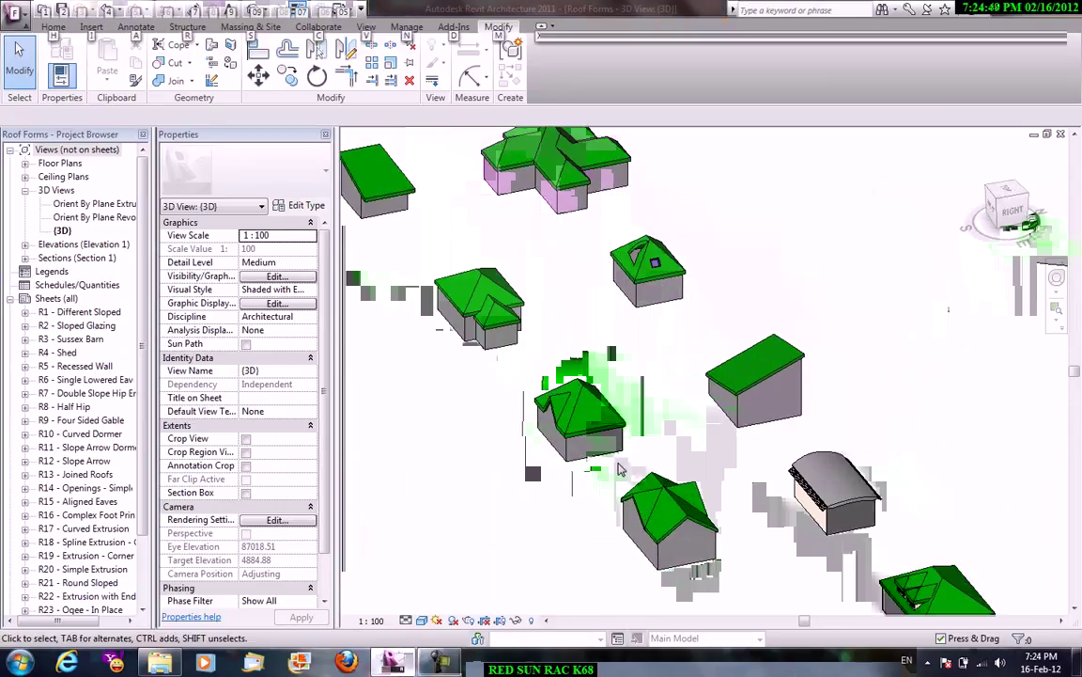
pyautogui.scroll(2, 778, 369)
pyautogui.scroll(2, 778, 370)
pyautogui.scroll(2, 778, 369)
pyautogui.moveTo(778, 369); pyautogui.dragTo(559, 353, button='middle')
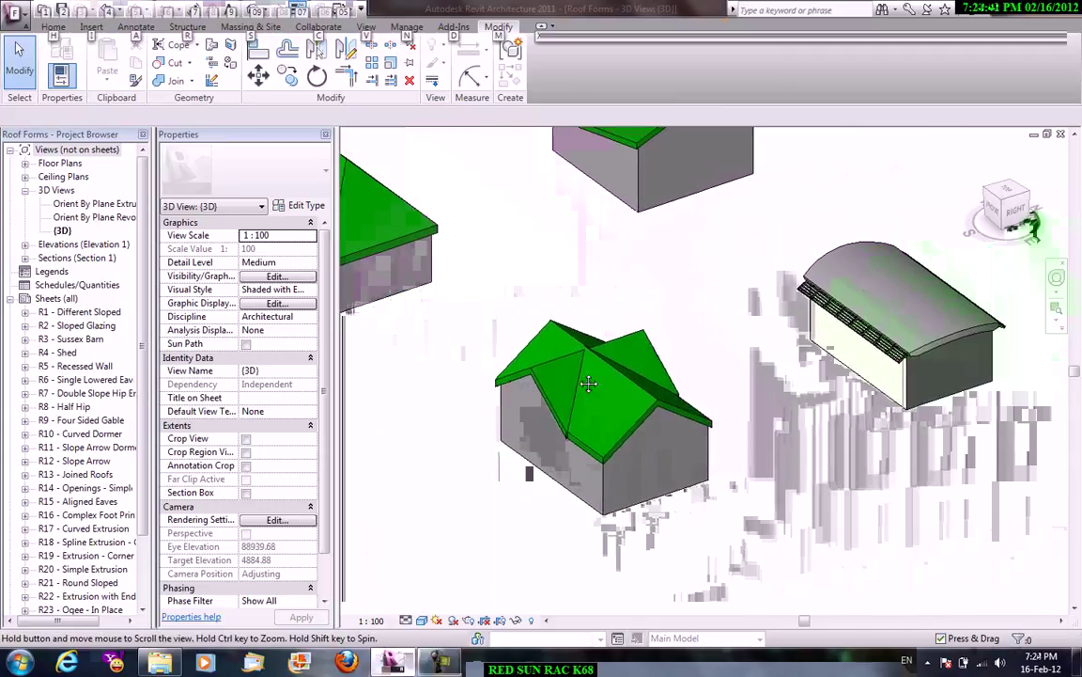
pyautogui.scroll(2, 559, 354)
pyautogui.scroll(2, 559, 354)
pyautogui.scroll(1, 911, 440)
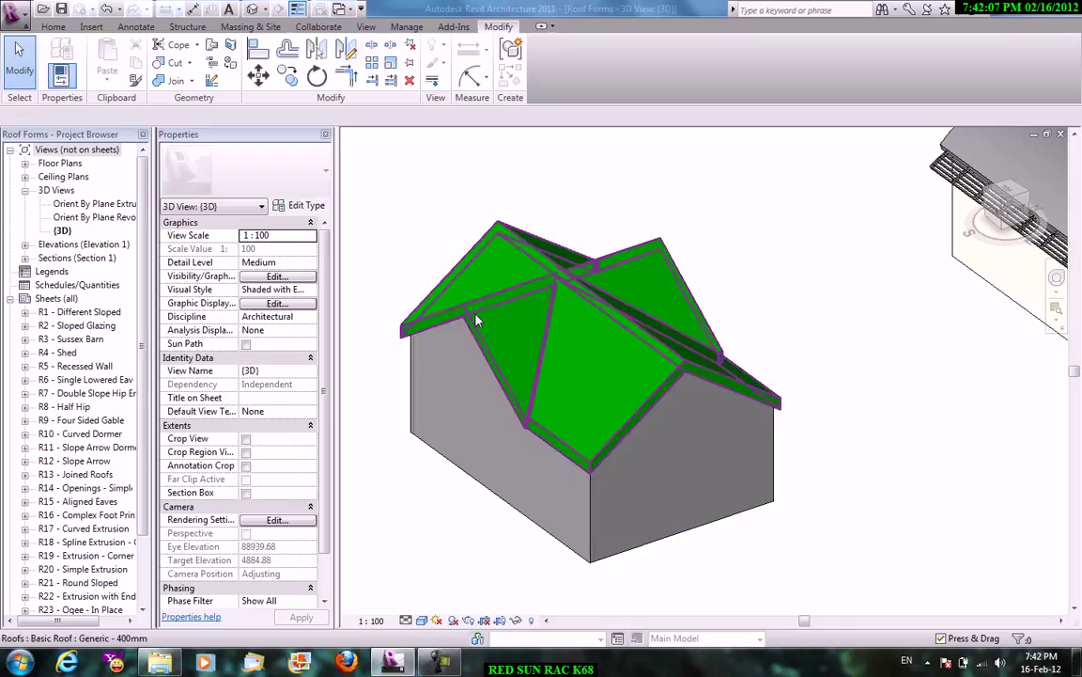
# Zoom and pan to bring the L-shaped house with its wing roof into view.
pyautogui.scroll(2, 526, 376)
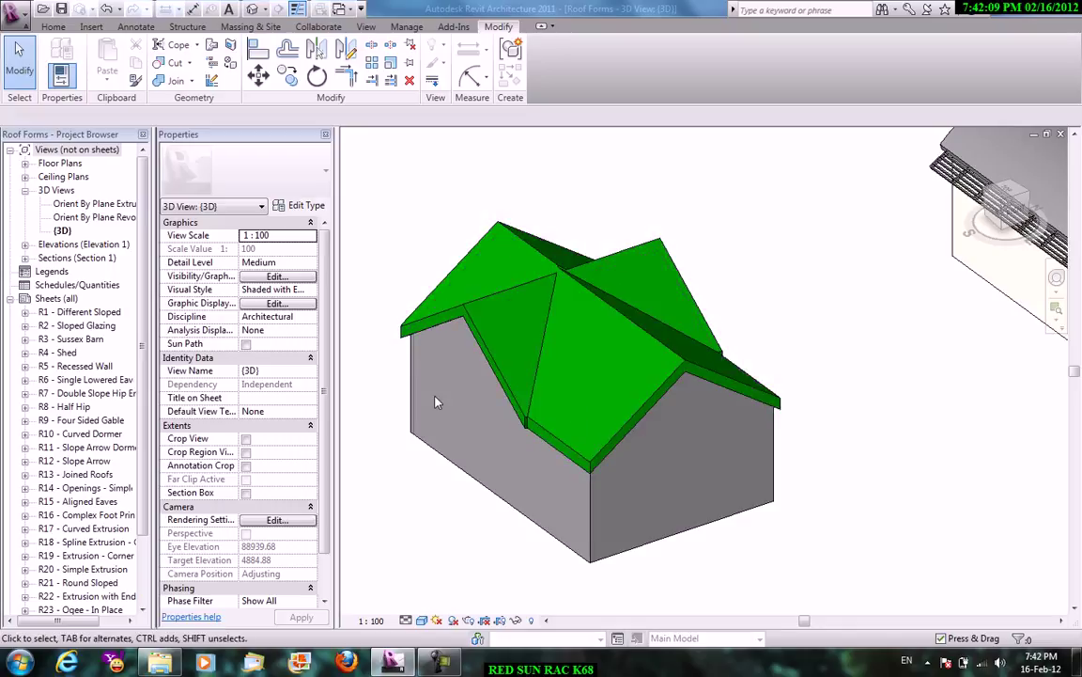
pyautogui.scroll(3, 512, 395)
pyautogui.scroll(3, 512, 440)
pyautogui.scroll(-2, 512, 440)
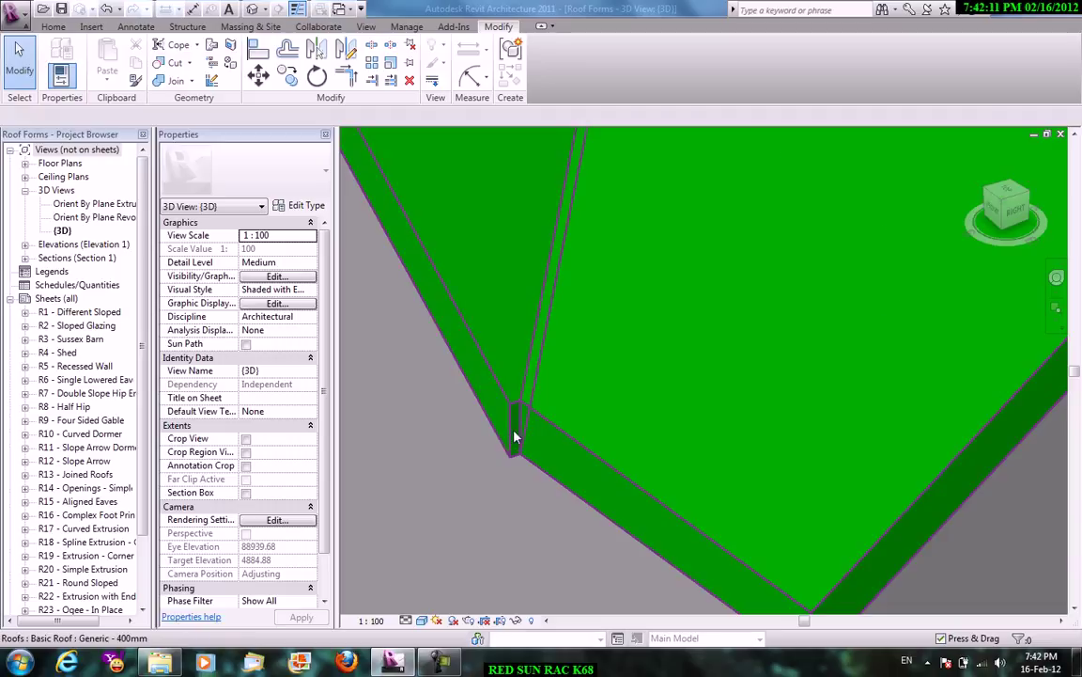
pyautogui.scroll(-5, 514, 413)
pyautogui.scroll(-3, 552, 279)
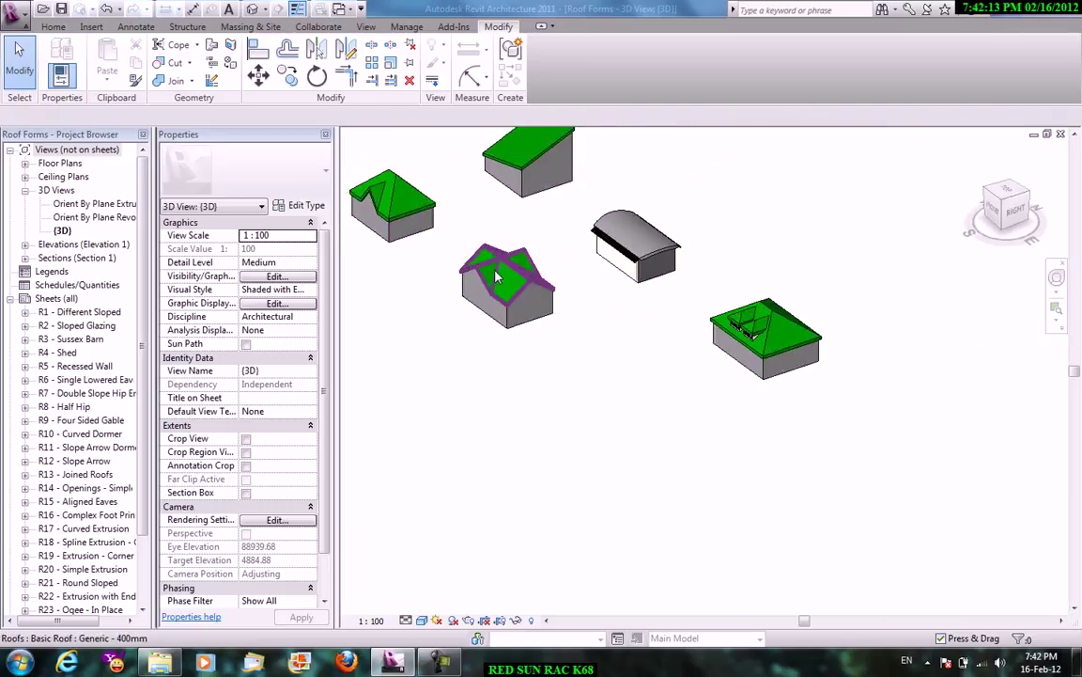
pyautogui.scroll(-2, 489, 310)
pyautogui.scroll(4, 430, 344)
pyautogui.scroll(2, 511, 416)
pyautogui.moveTo(511, 417); pyautogui.dragTo(574, 435, button='middle')
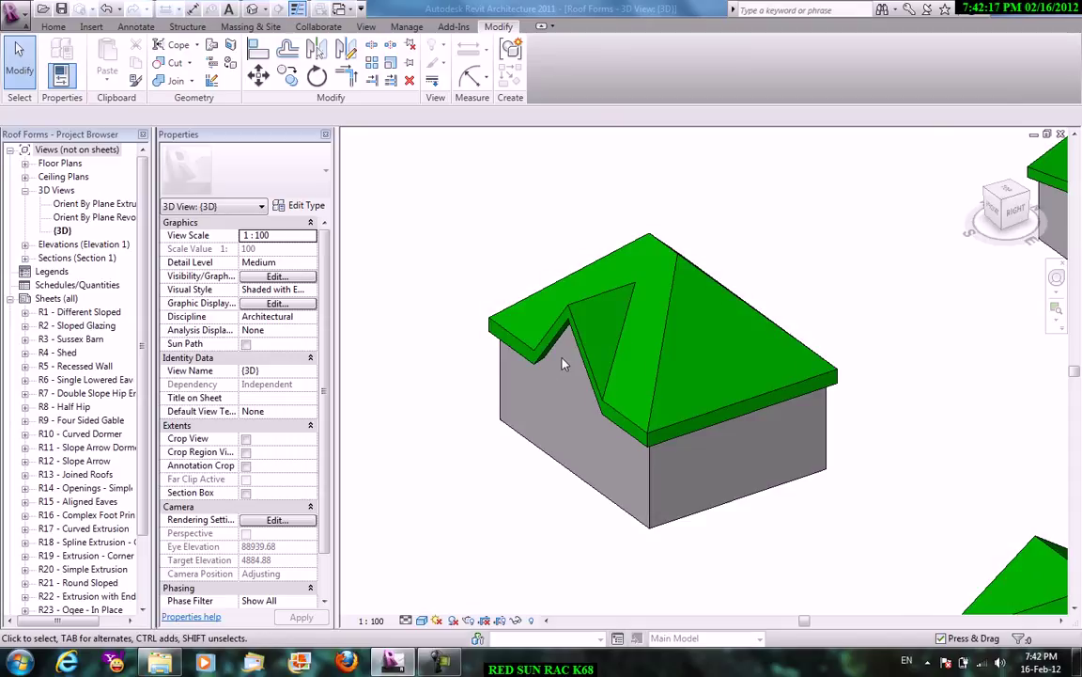
pyautogui.scroll(-3, 562, 364)
pyautogui.moveTo(564, 368); pyautogui.dragTo(595, 411, button='middle')
pyautogui.scroll(2, 595, 411)
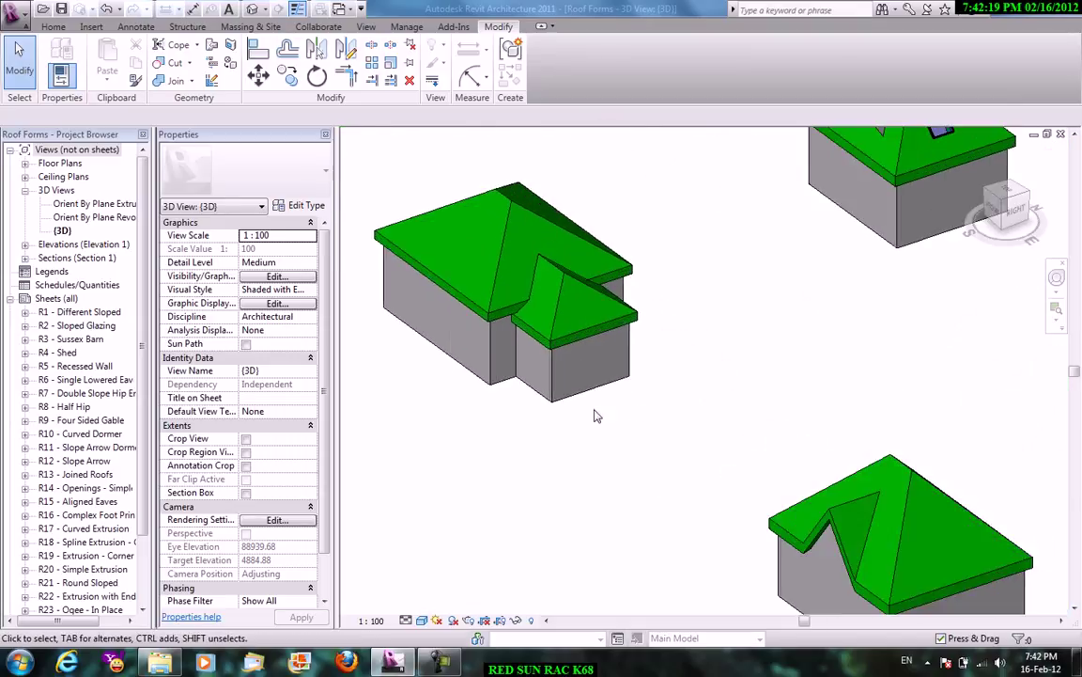
pyautogui.scroll(2, 642, 328)
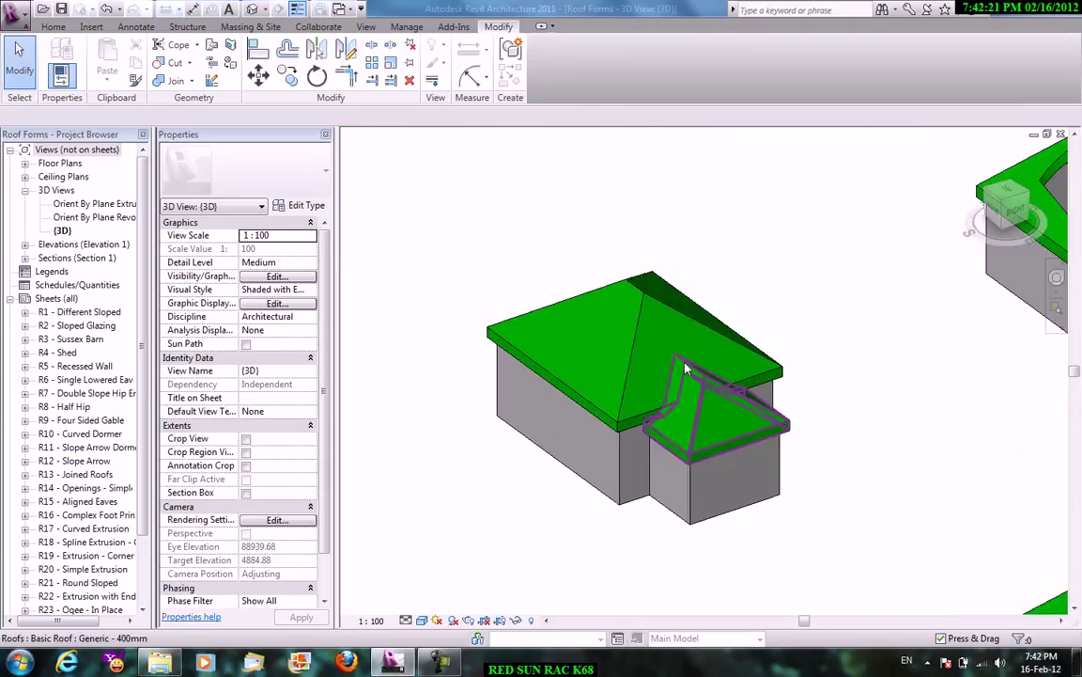
# Open the main hip roof's and wing roof's footprint sketches, finishing each unchanged.
pyautogui.click(689, 379)
pyautogui.click(583, 305)
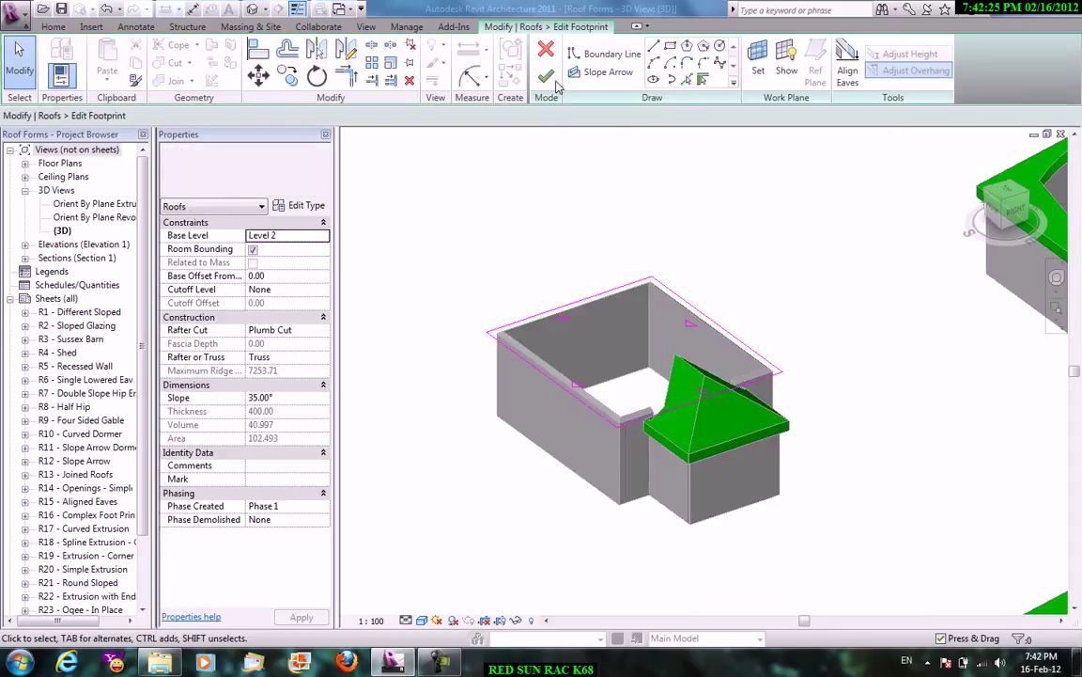
pyautogui.click(547, 76)
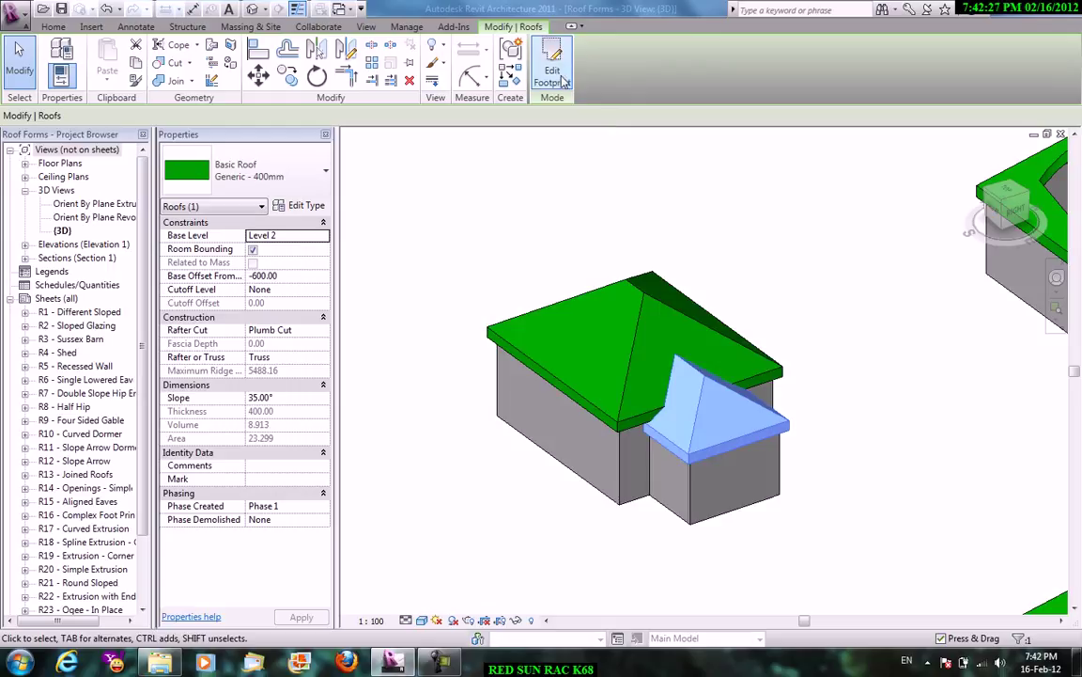
pyautogui.doubleClick(680, 364)
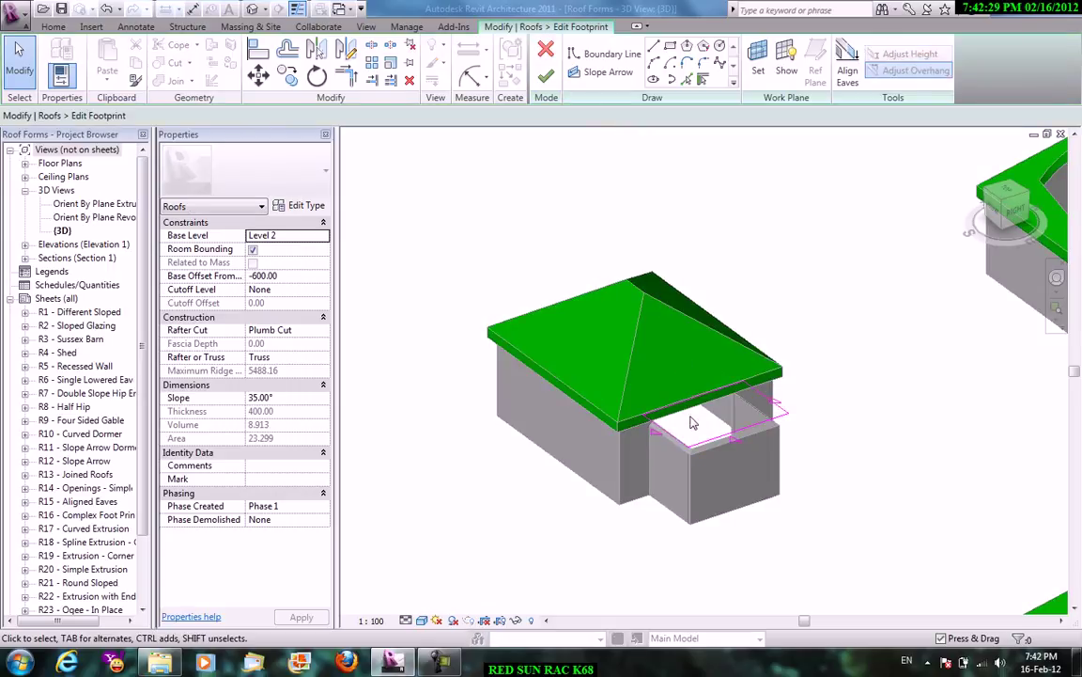
pyautogui.scroll(-5, 653, 242)
pyautogui.moveTo(679, 352)
pyautogui.mouseDown(button='middle')
pyautogui.moveTo(725, 385)
pyautogui.moveTo(763, 503)
pyautogui.mouseUp(button='middle')
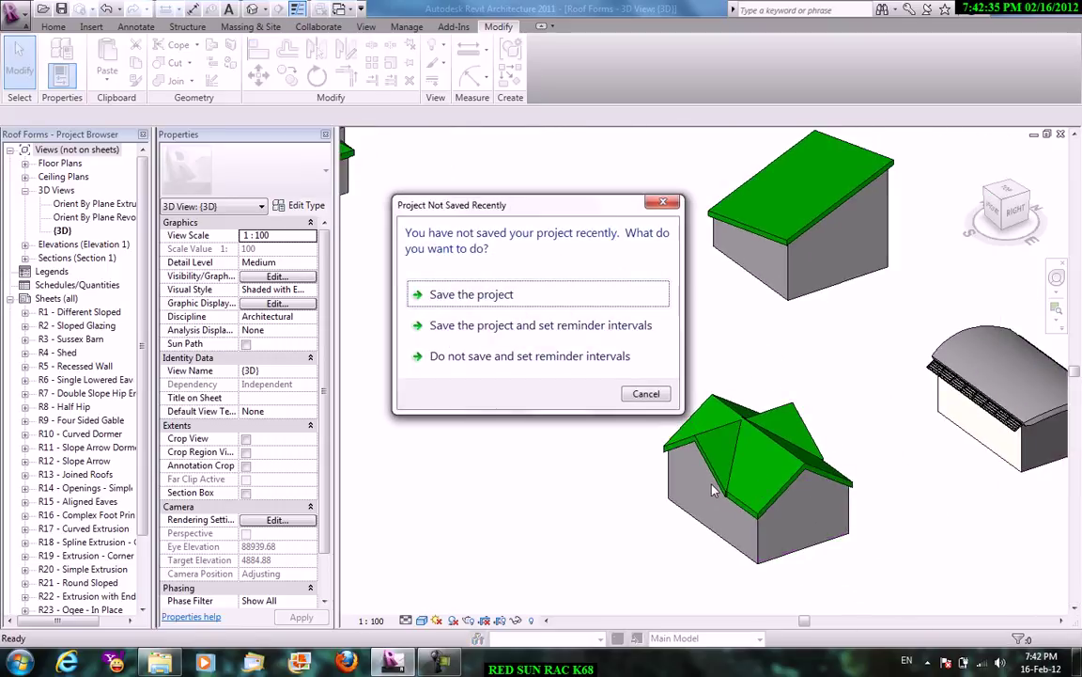
# Cancel the Project Not Saved Recently reminder and open Project5's Level 2 floor plan.
pyautogui.click(645, 394)
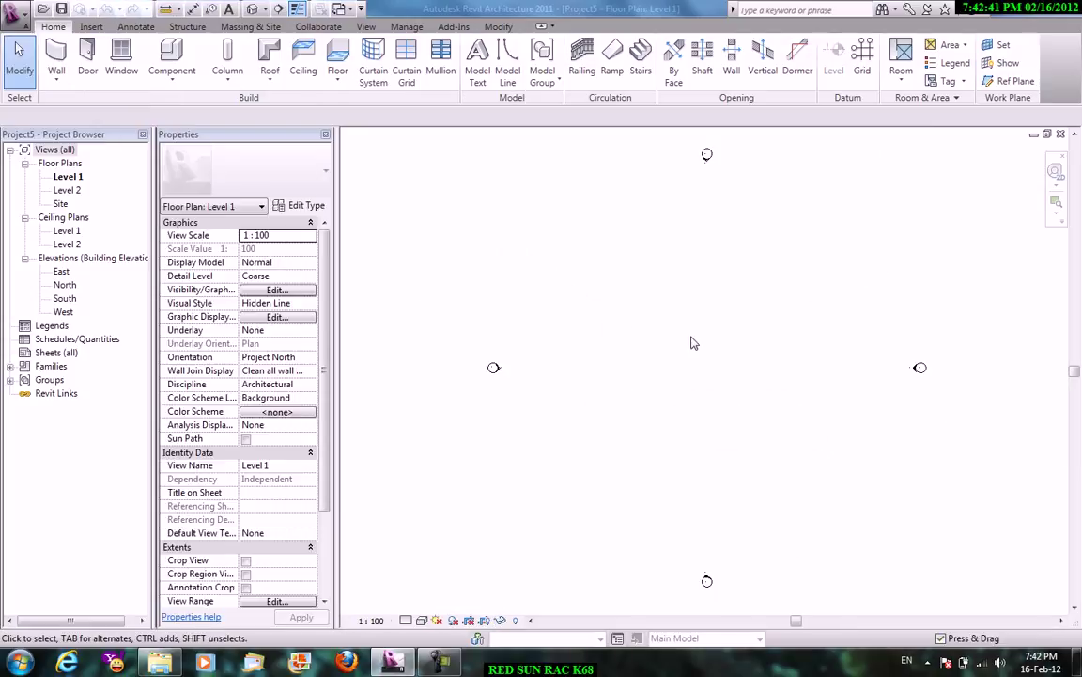
pyautogui.doubleClick(67, 190)
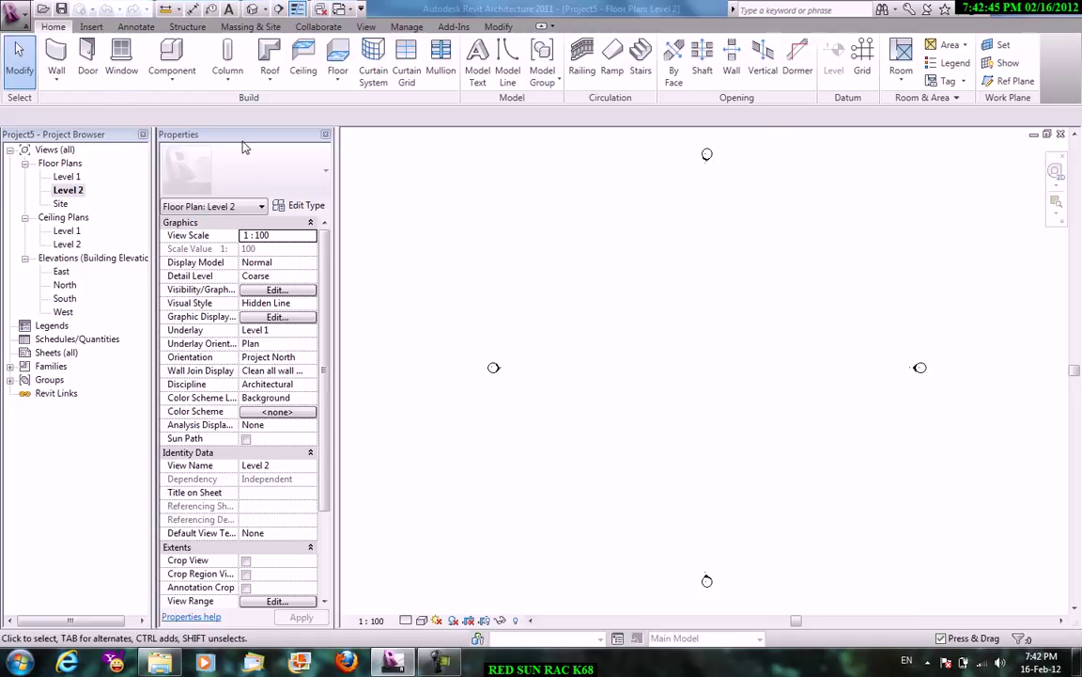
# Sketch a footprint roof on Level 2 as two crossing rectangles, 29000×7000 and 9000×23000.
pyautogui.click(270, 77)
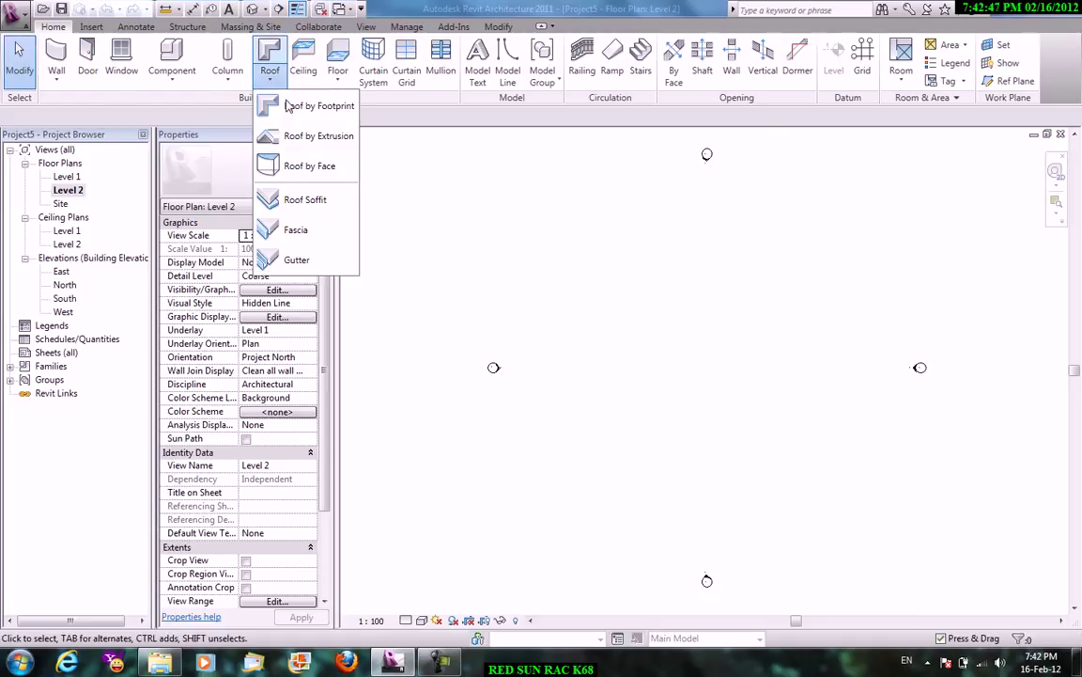
pyautogui.click(319, 106)
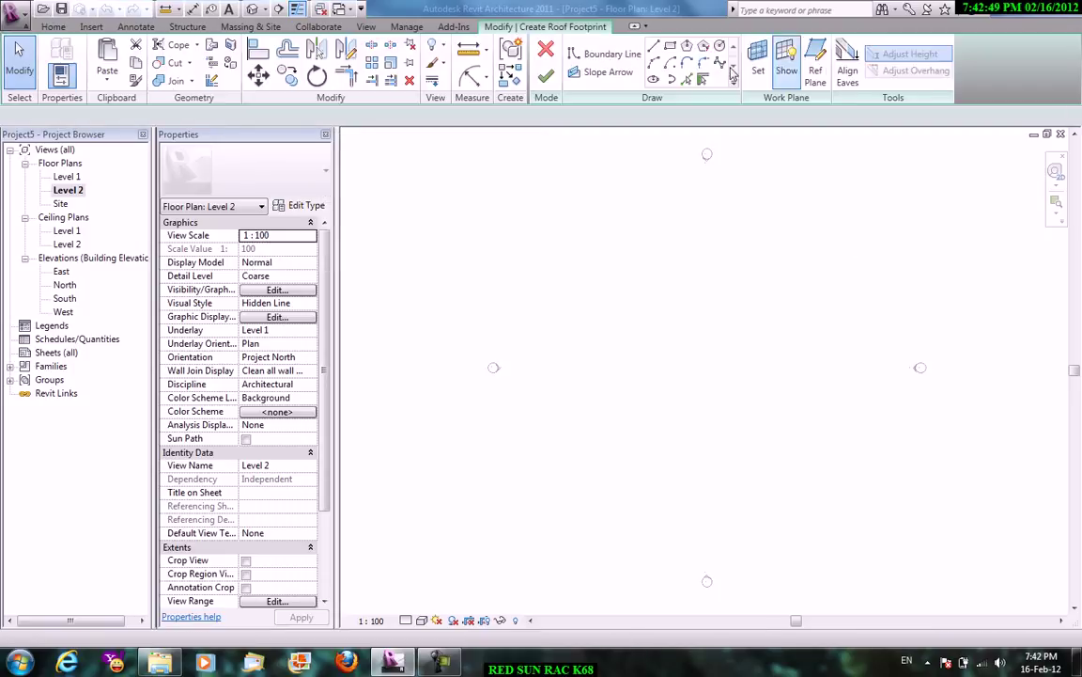
pyautogui.click(595, 305)
pyautogui.click(841, 390)
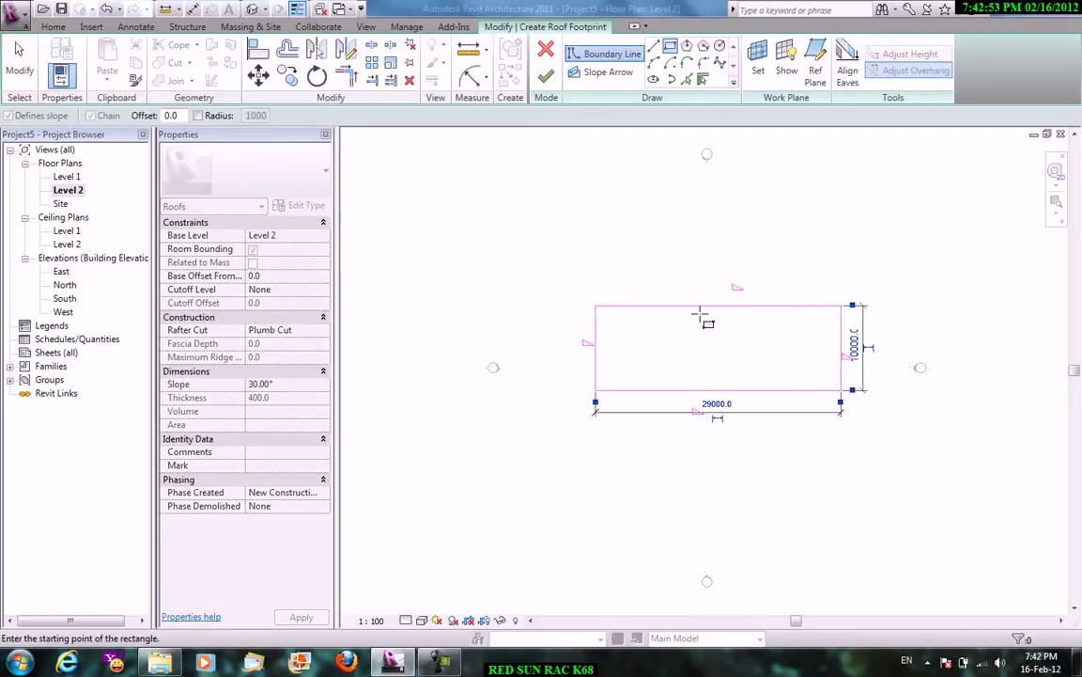
pyautogui.click(649, 244)
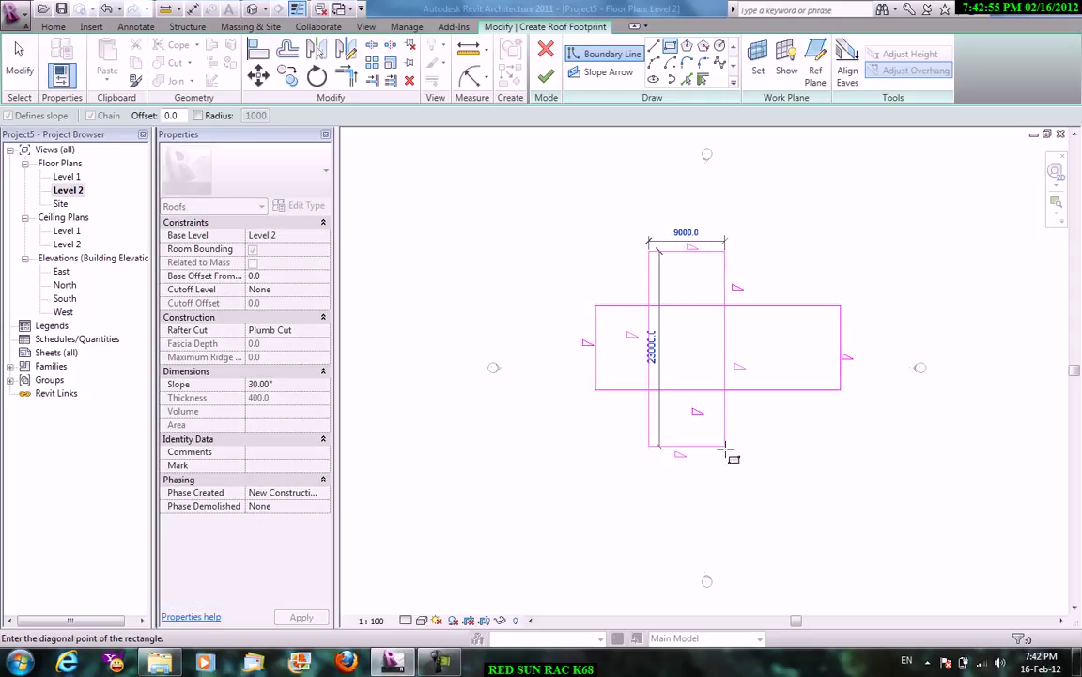
pyautogui.rightClick(805, 231)
pyautogui.click(827, 243)
pyautogui.rightClick(841, 244)
pyautogui.click(871, 256)
# Choose Split Element and recentre the footprint sketch in the view.
pyautogui.scroll(1, 814, 280)
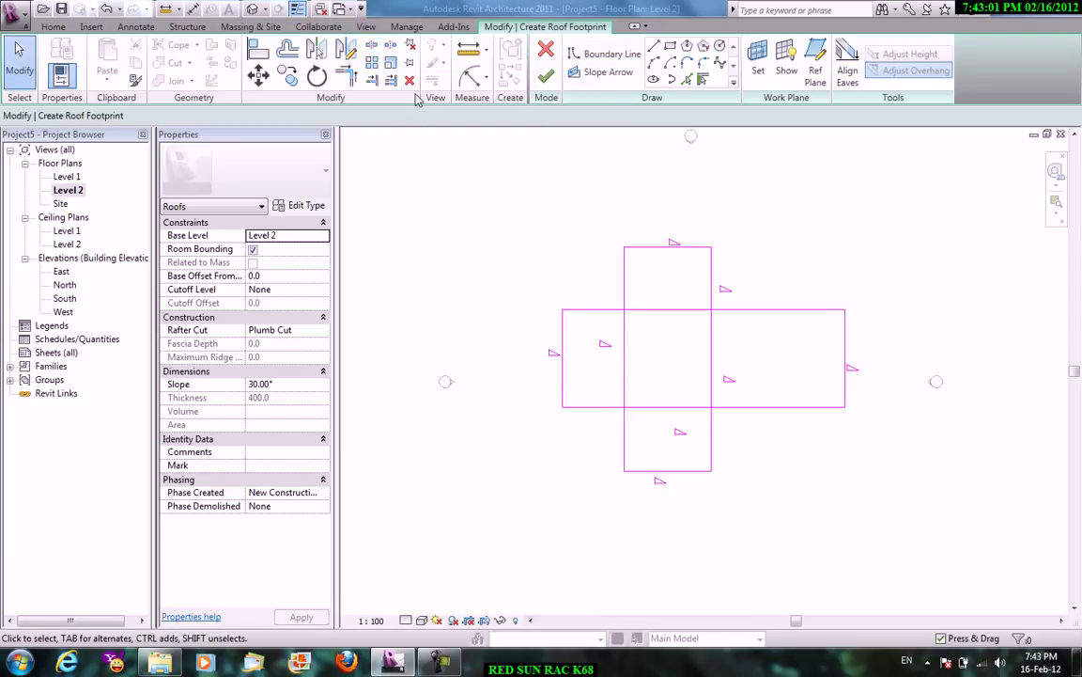
pyautogui.click(374, 47)
pyautogui.scroll(2, 592, 376)
pyautogui.scroll(-1, 663, 345)
pyautogui.scroll(-1, 720, 330)
pyautogui.scroll(1, 719, 330)
pyautogui.moveTo(698, 261); pyautogui.dragTo(661, 248, button='middle')
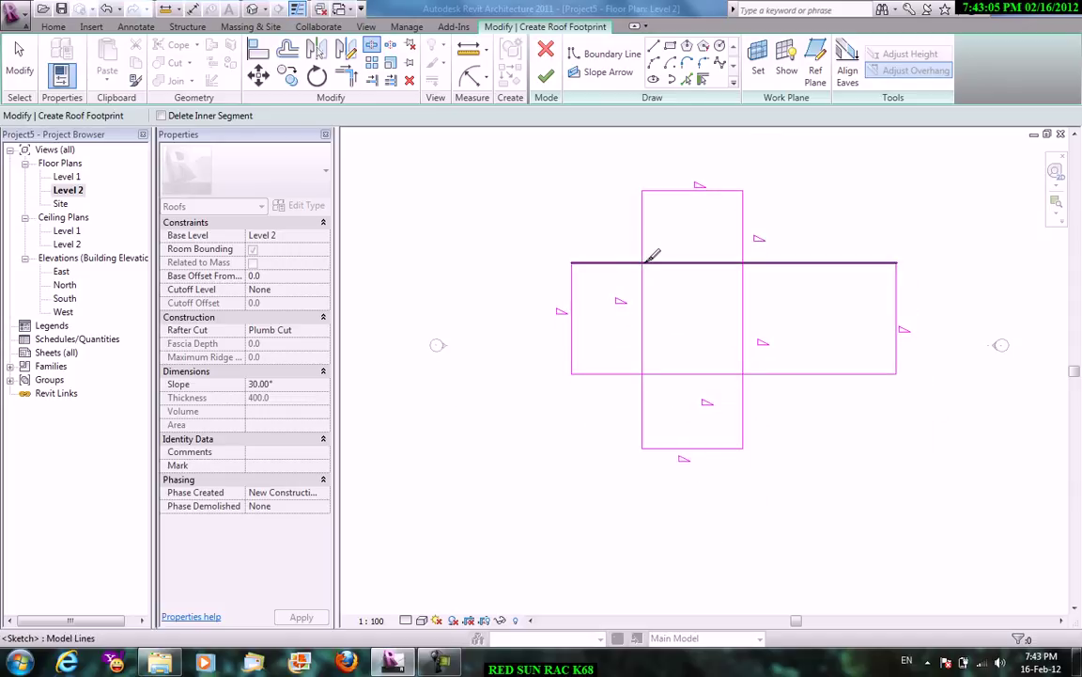
# Split the rectangles' sketch lines at each of their intersection points.
pyautogui.click(644, 262)
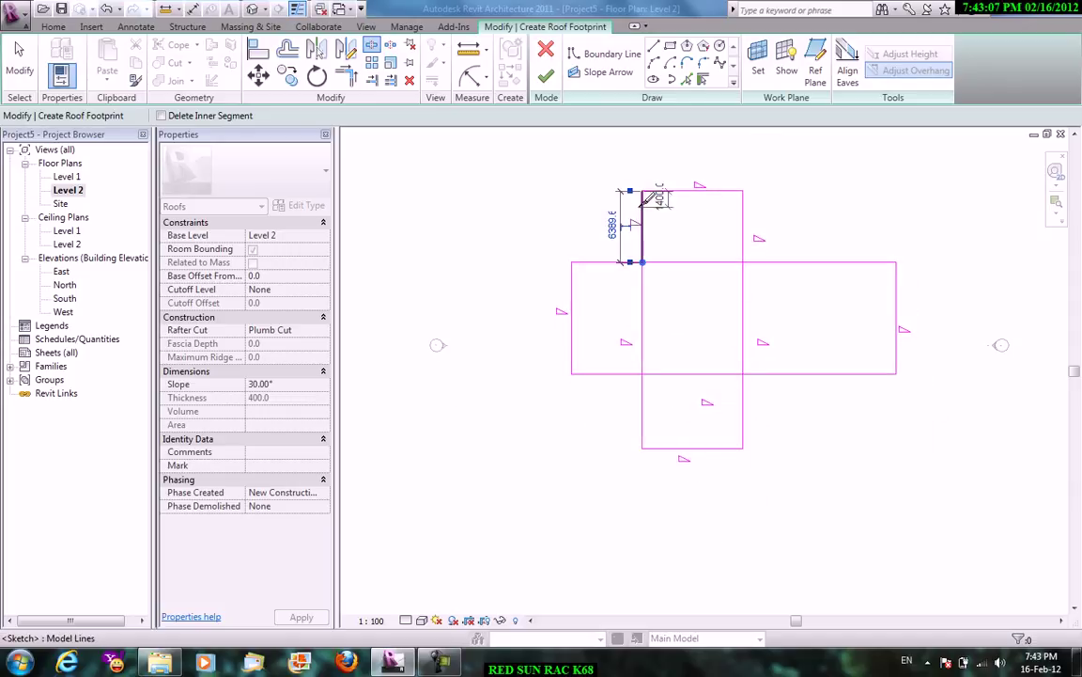
pyautogui.click(644, 262)
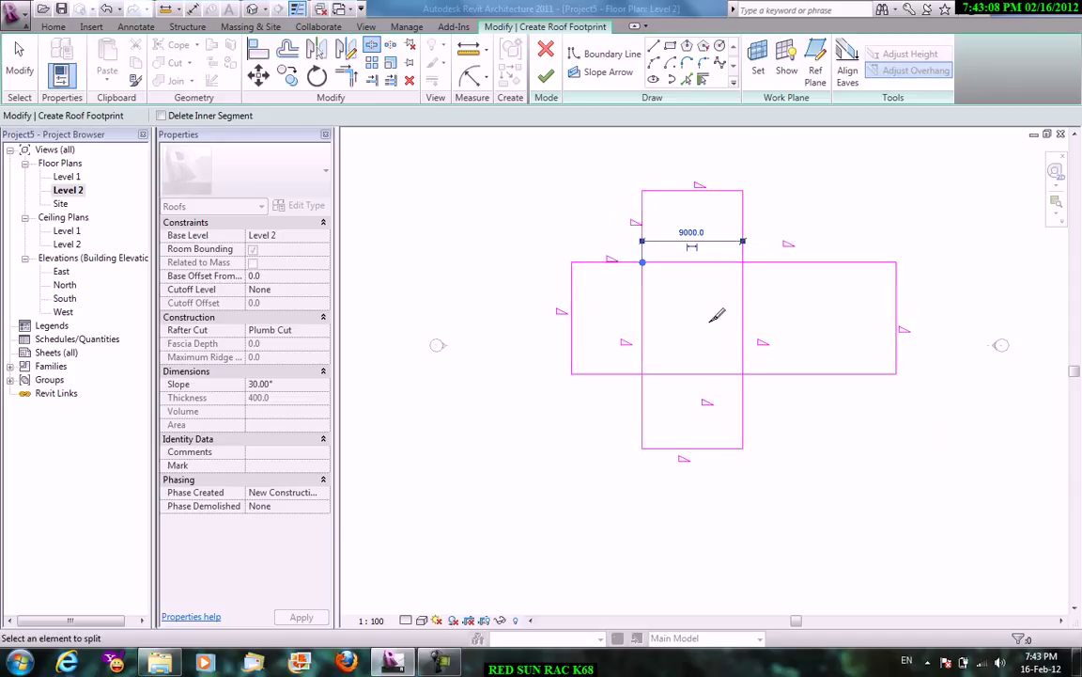
pyautogui.click(743, 262)
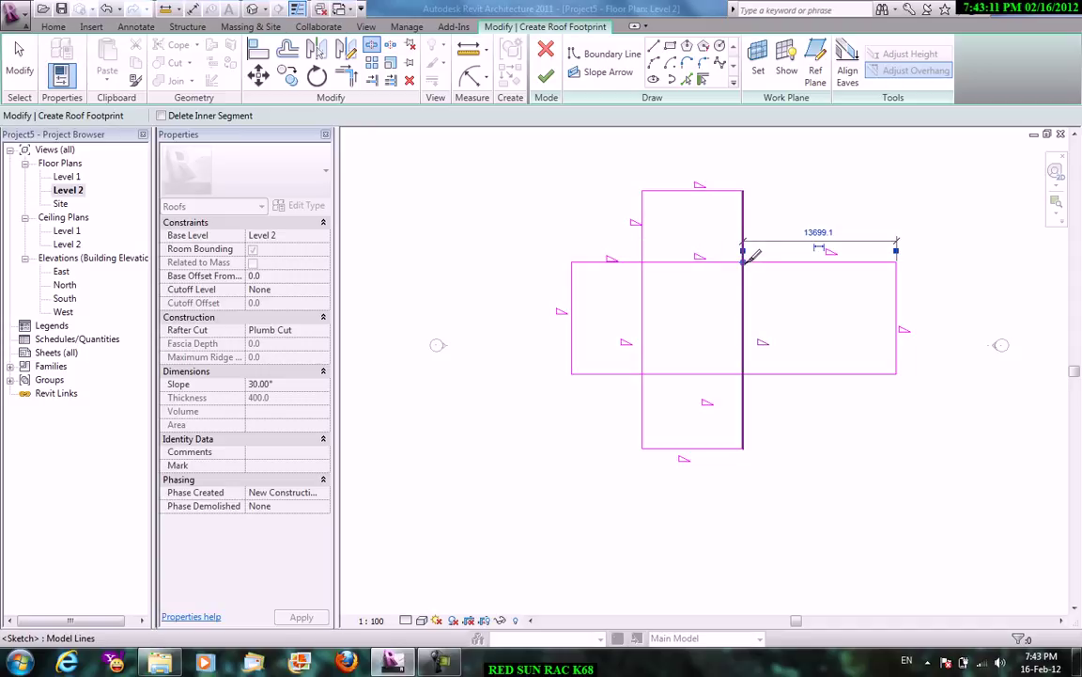
pyautogui.click(744, 263)
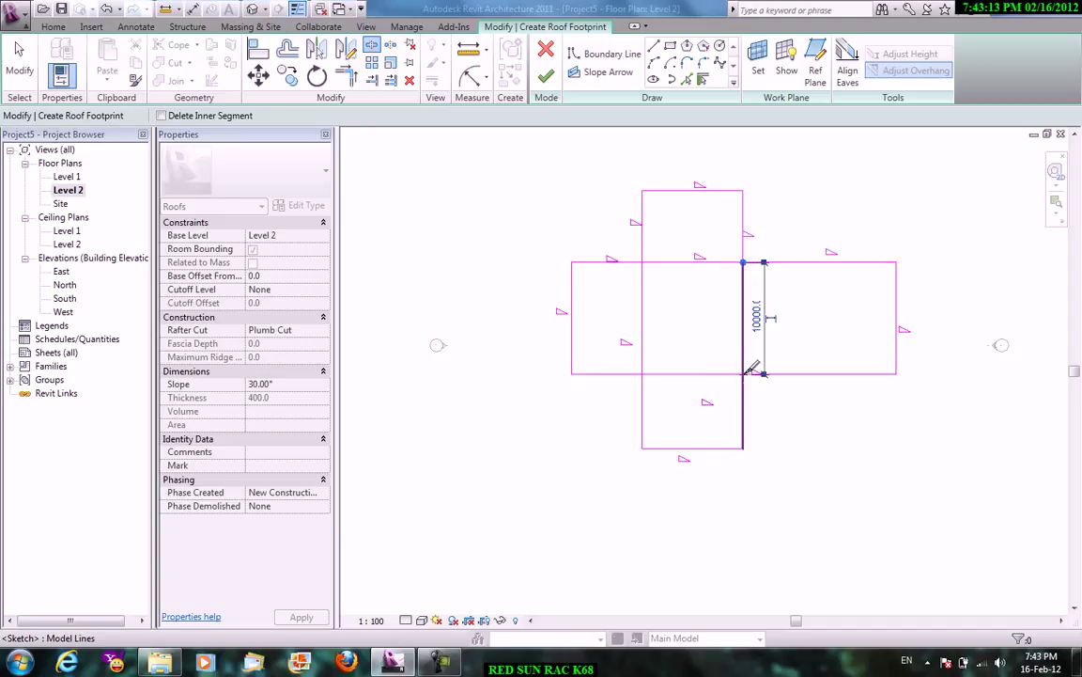
pyautogui.click(743, 373)
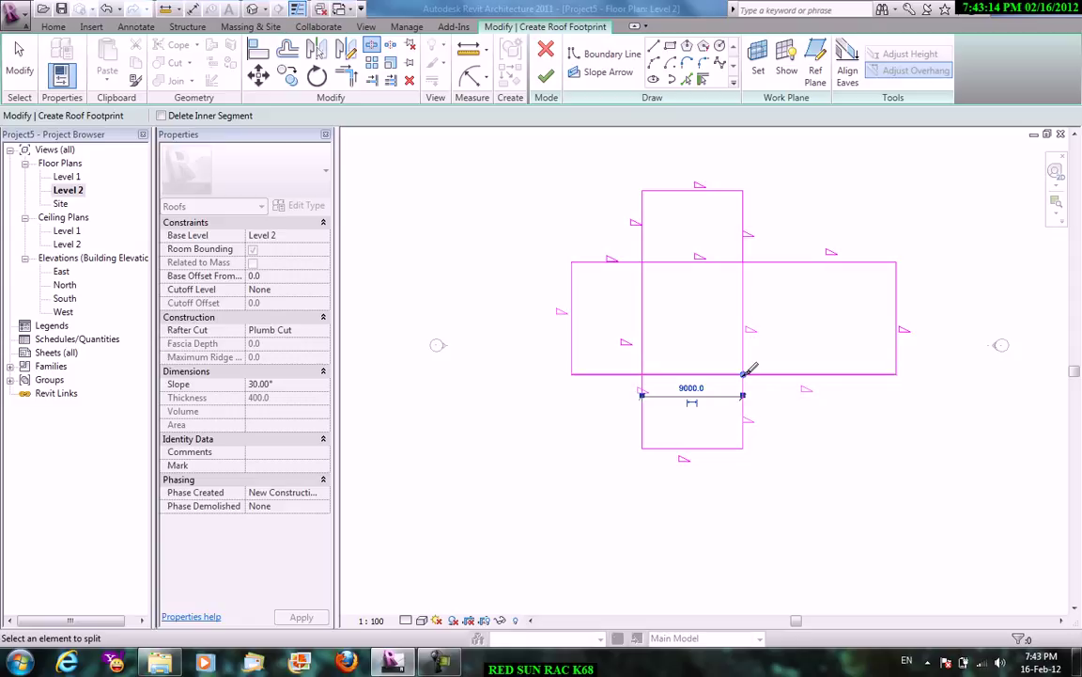
pyautogui.click(645, 373)
pyautogui.rightClick(674, 324)
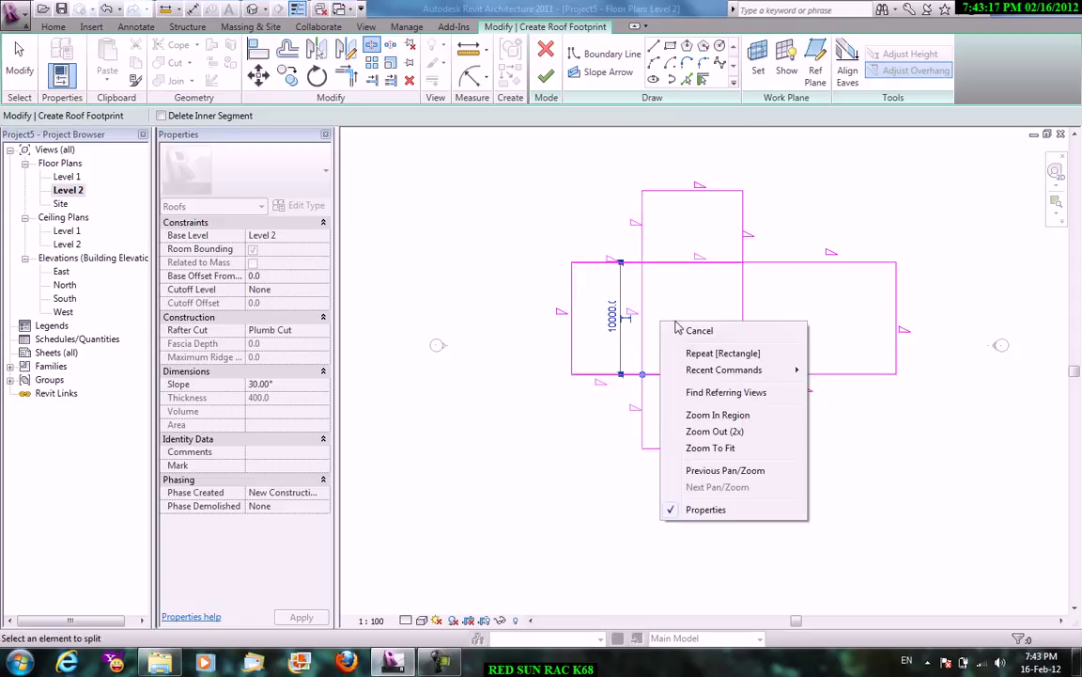
pyautogui.click(680, 330)
# Crossing-select the overlapping inner lines and delete them, leaving one cross outline.
pyautogui.rightClick(712, 336)
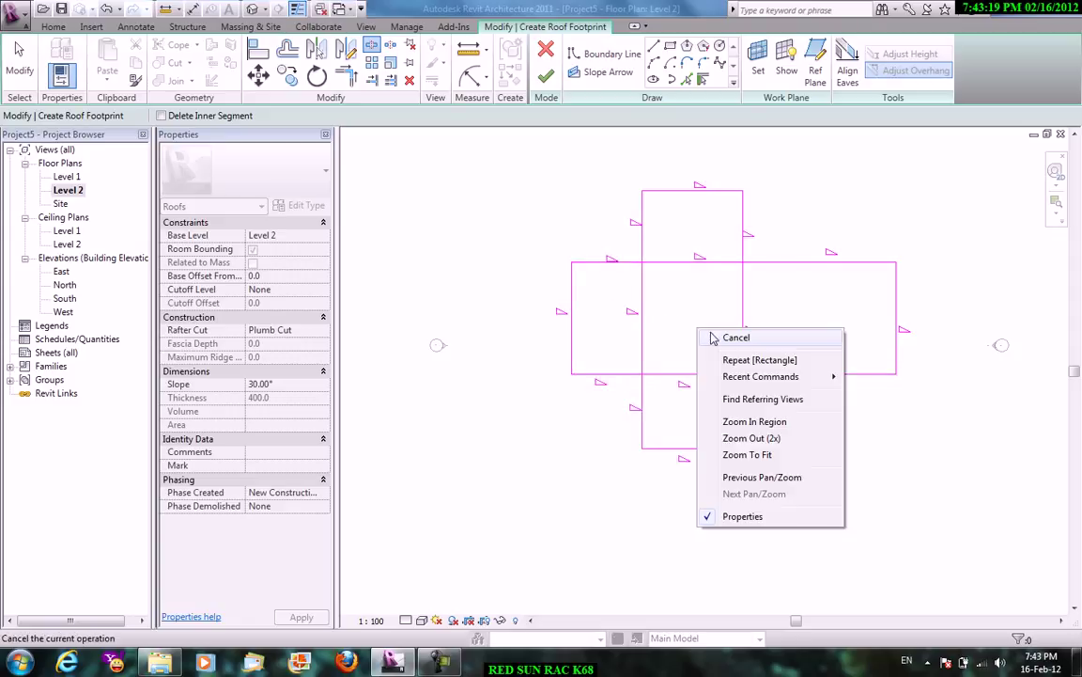
pyautogui.click(737, 337)
pyautogui.moveTo(774, 329); pyautogui.dragTo(615, 310)
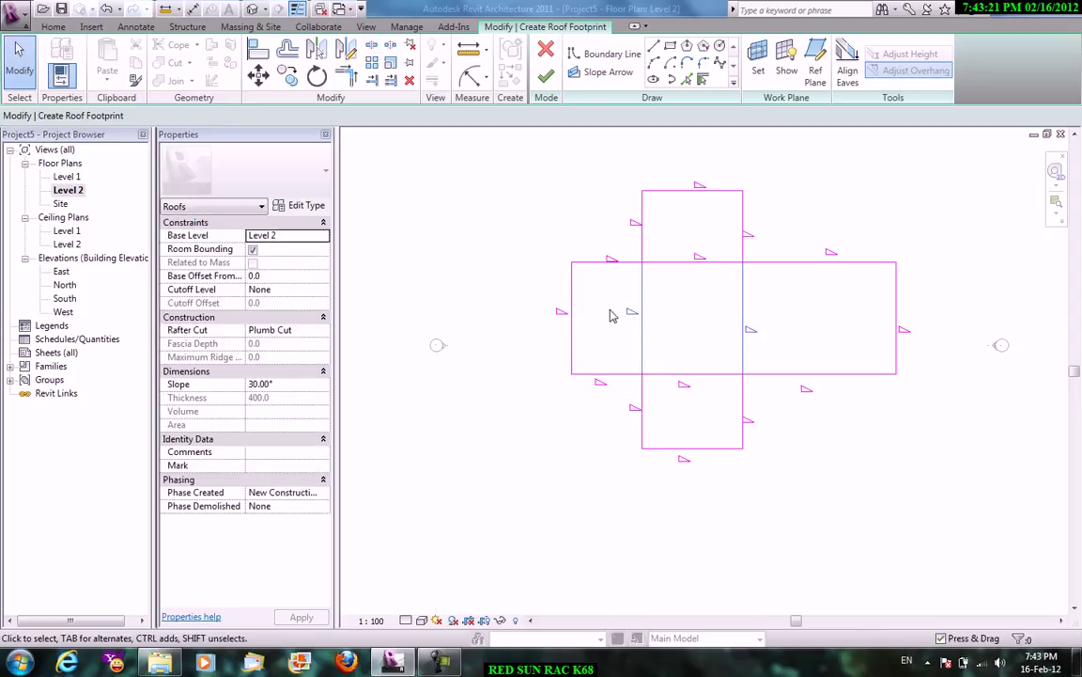
pyautogui.press('Delete')
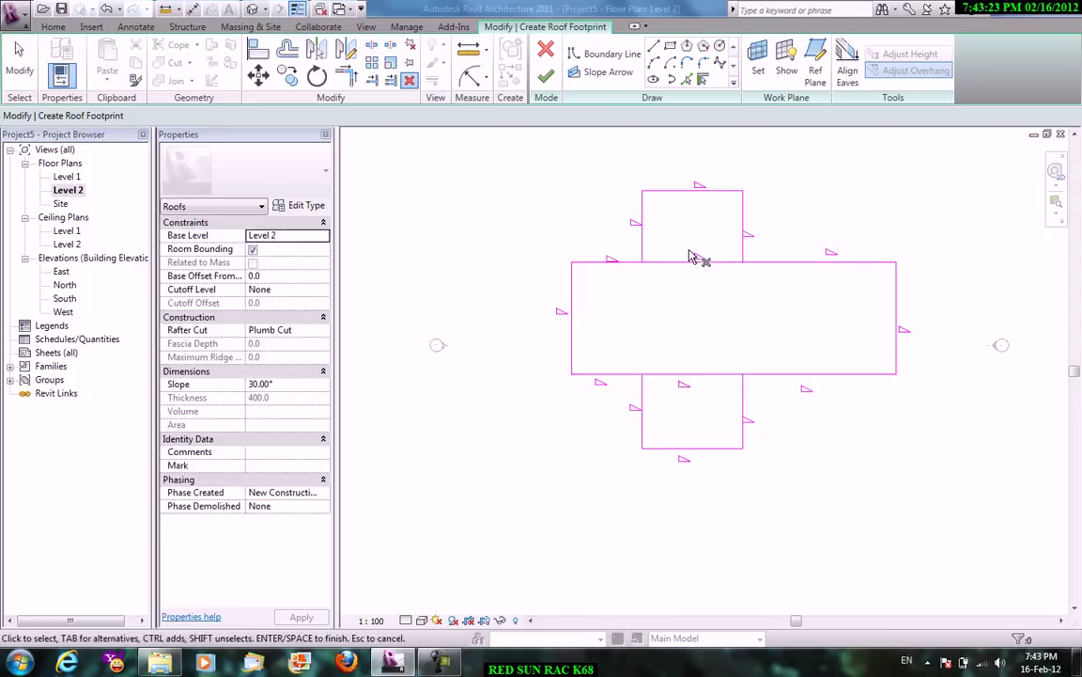
# Select the top, left and bottom end edges of the cross footprint.
pyautogui.click(683, 191)
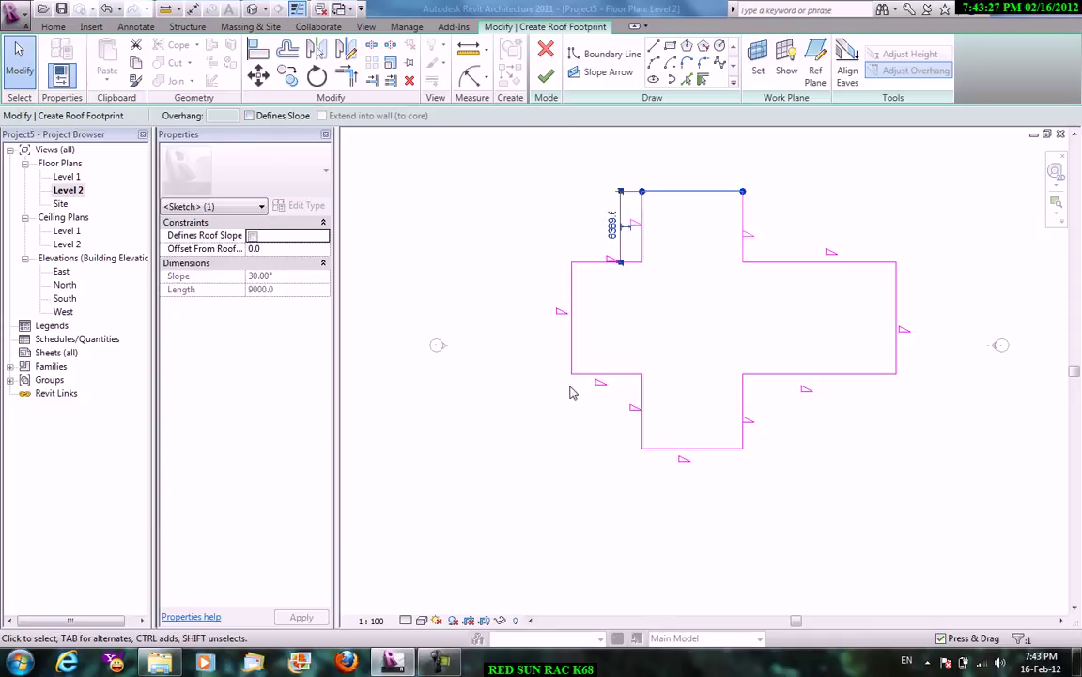
pyautogui.keyDown('ctrl'); pyautogui.click(571, 318); pyautogui.keyUp('ctrl')
pyautogui.keyDown('ctrl'); pyautogui.click(725, 448); pyautogui.keyUp('ctrl')
# Make the four end edges non-slope-defining for gable ends and finish the roof.
pyautogui.keyDown('ctrl'); pyautogui.click(896, 313); pyautogui.keyUp('ctrl')
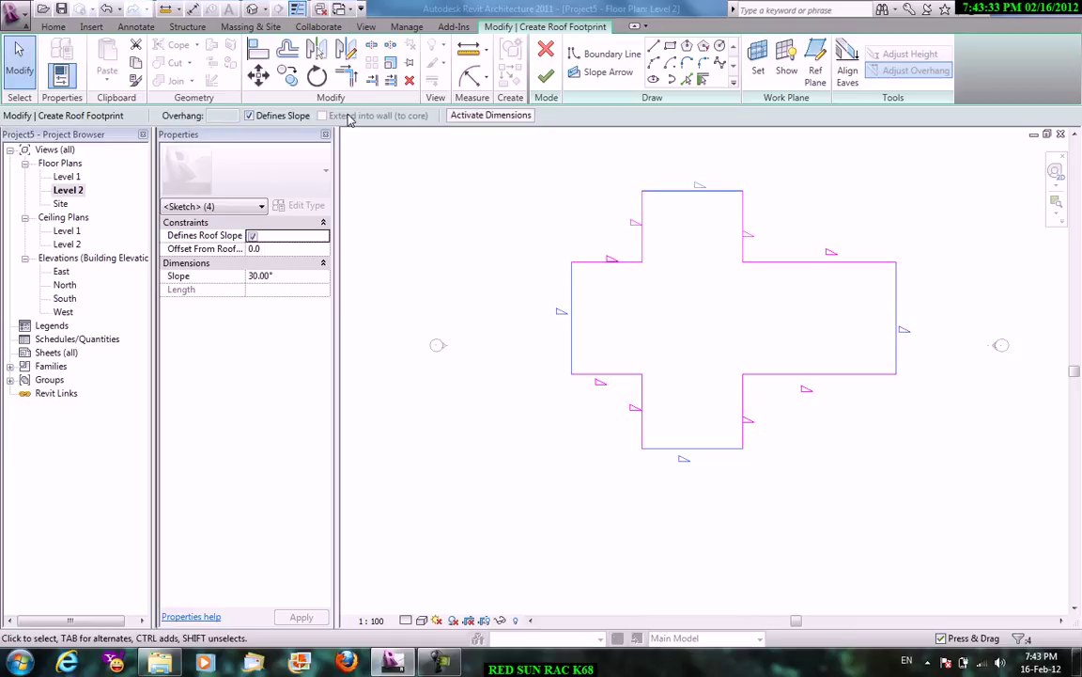
pyautogui.click(288, 117)
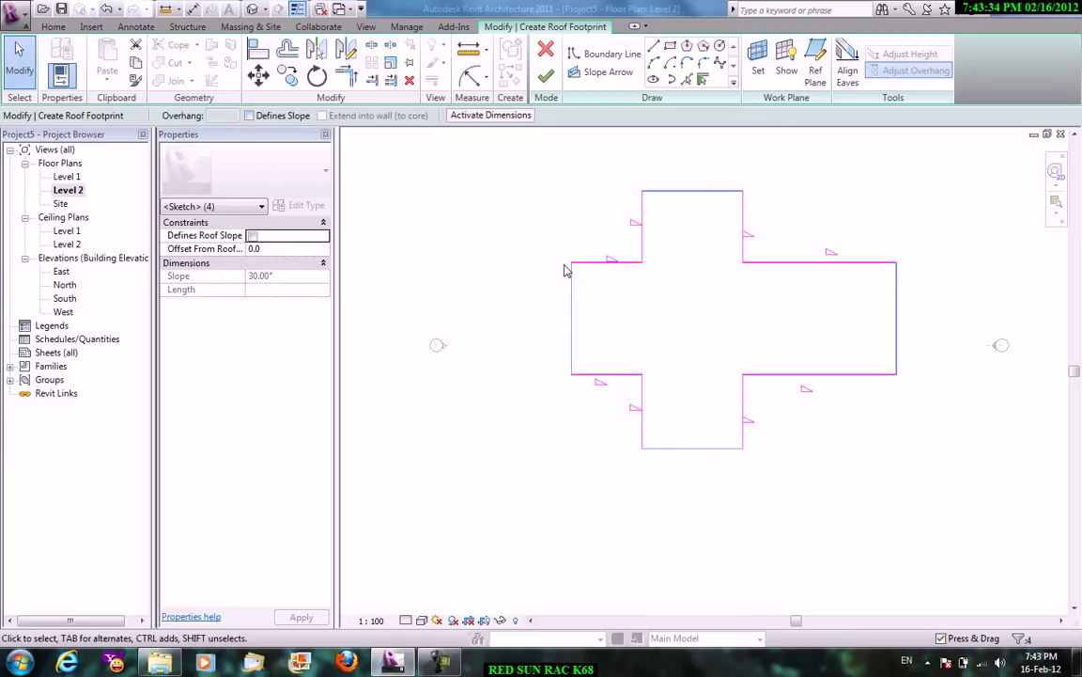
pyautogui.click(512, 218)
pyautogui.click(544, 81)
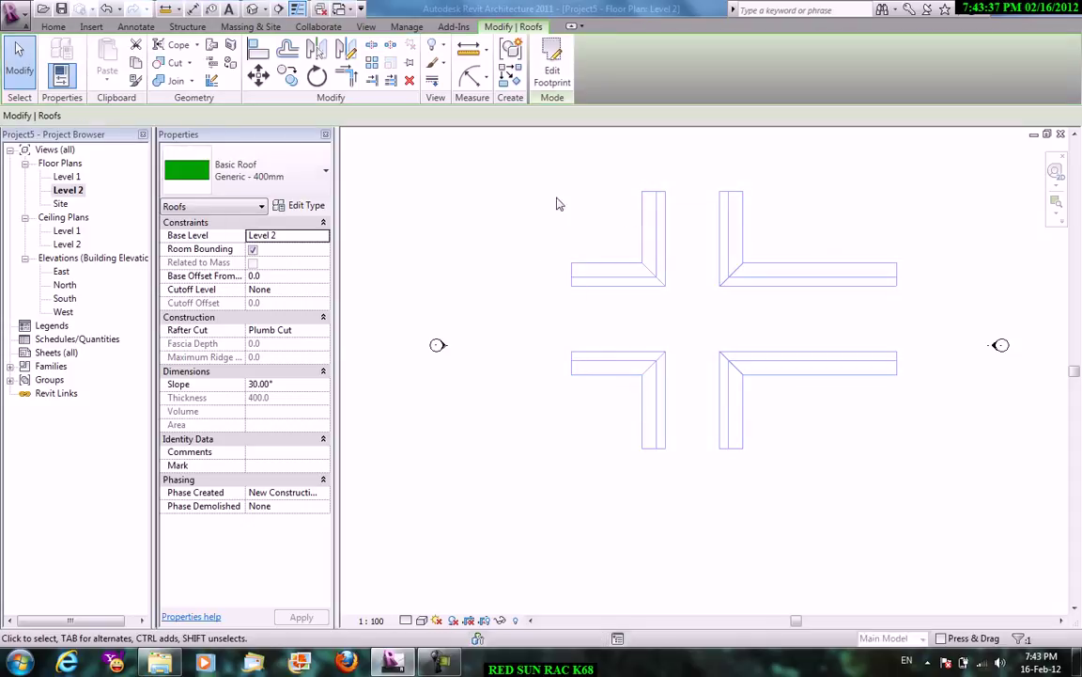
# Check the cross-shaped roof in the Default 3D View.
pyautogui.click(365, 27)
pyautogui.click(374, 83)
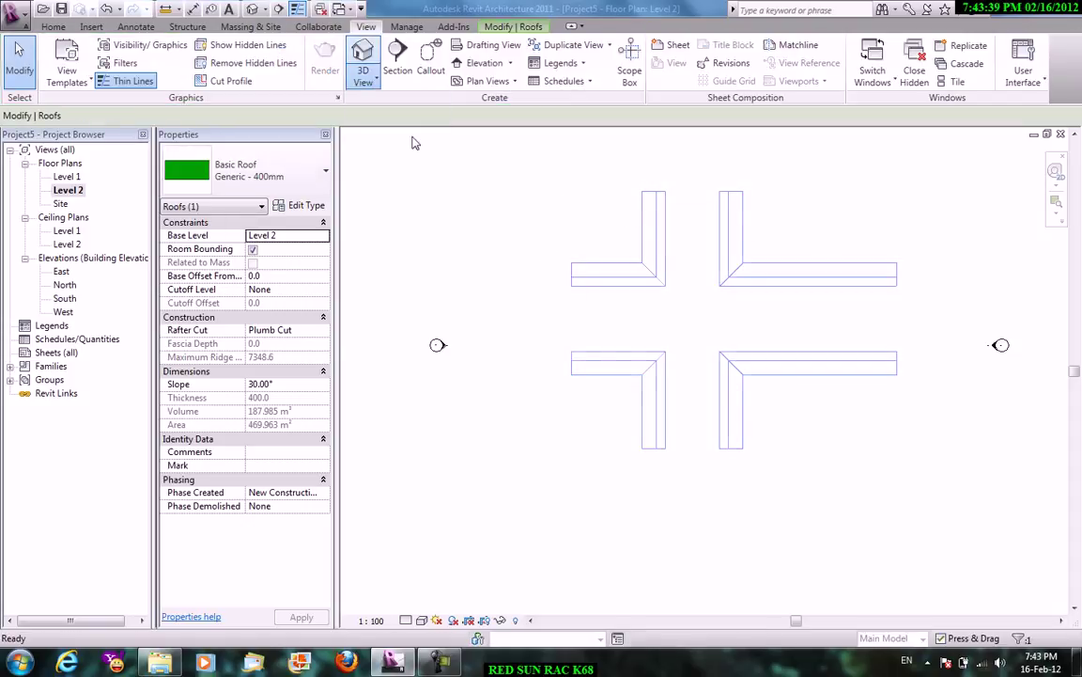
pyautogui.click(392, 107)
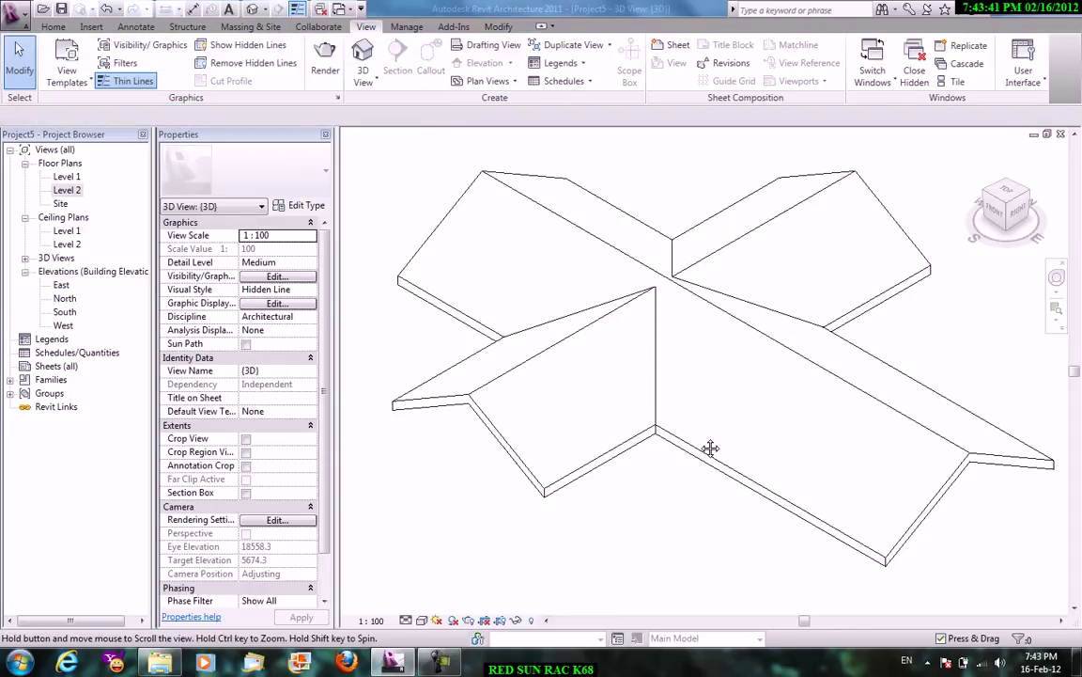
pyautogui.scroll(-4, 718, 404)
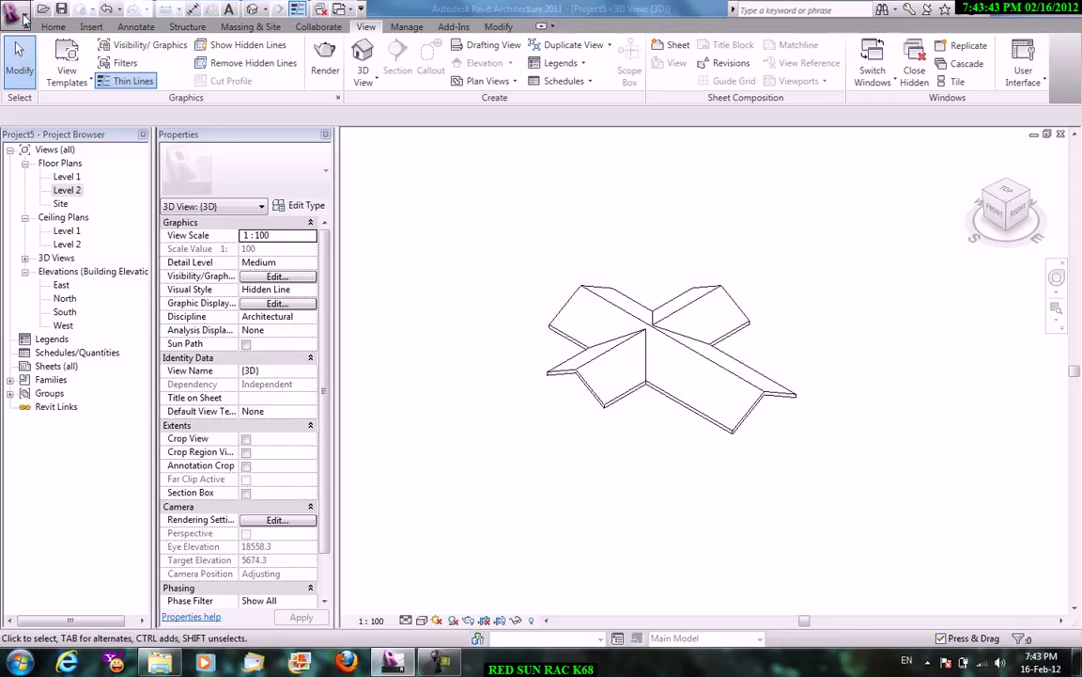
# Close Project5 without saving changes.
pyautogui.click(17, 15)
pyautogui.click(534, 428)
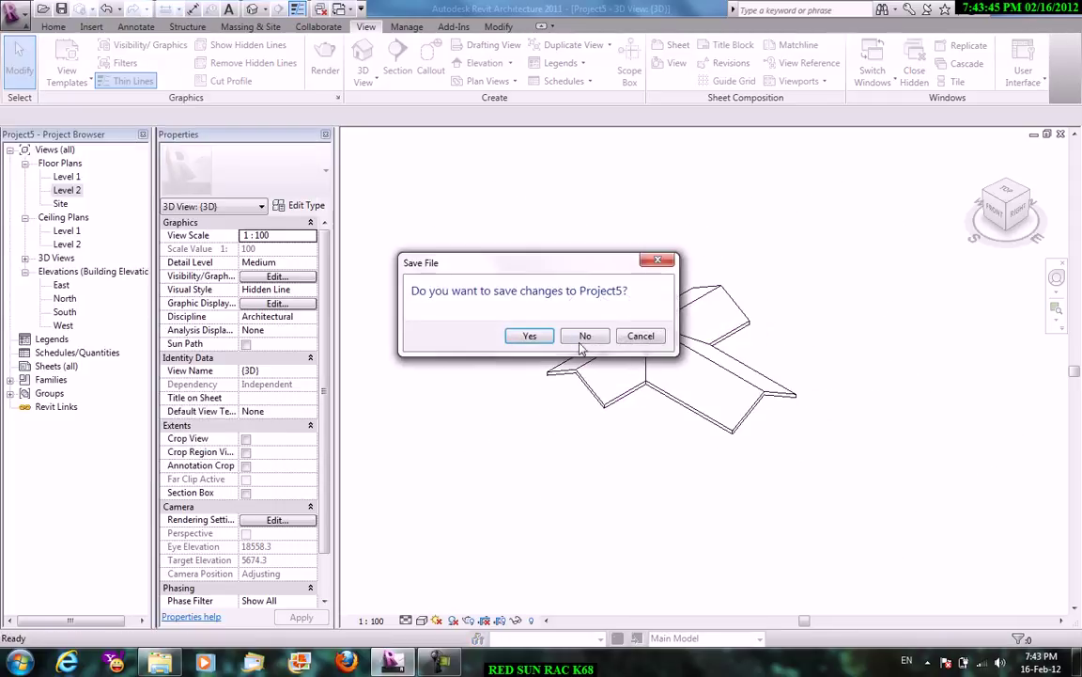
pyautogui.click(585, 335)
pyautogui.scroll(-3, 857, 471)
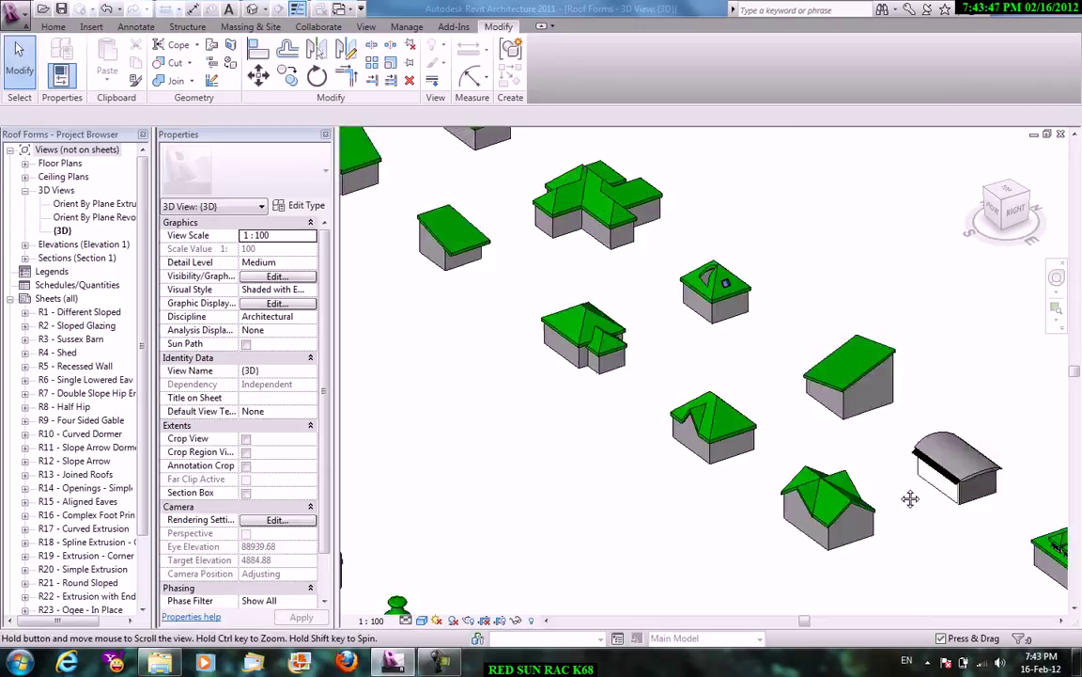
pyautogui.scroll(3, 671, 360)
pyautogui.scroll(1, 756, 331)
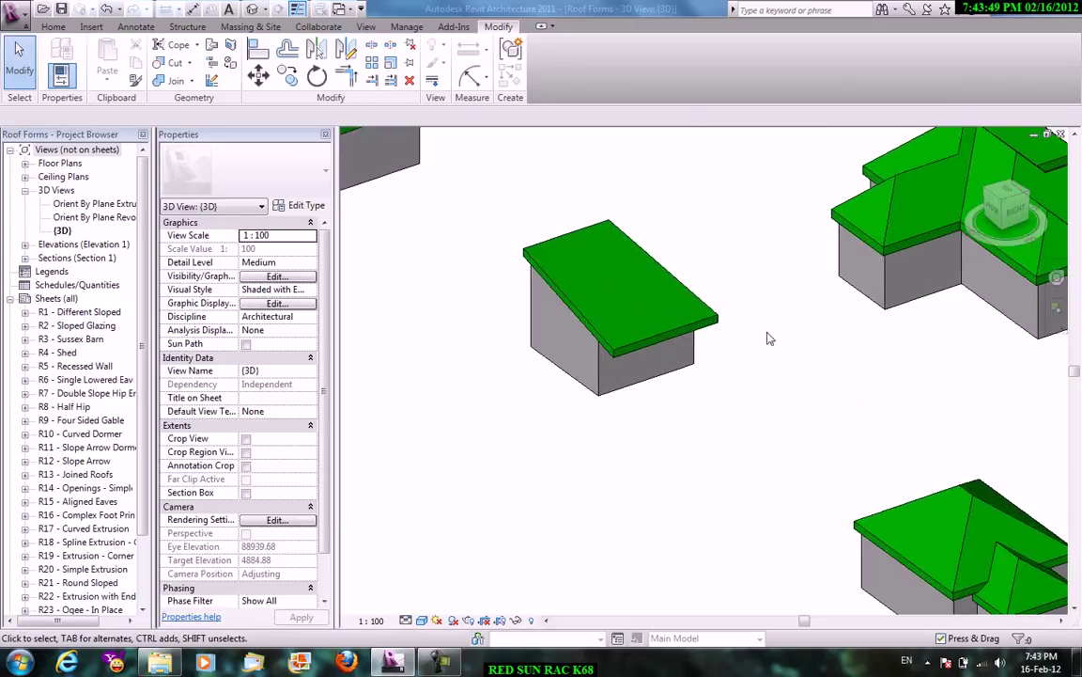
pyautogui.scroll(1, 749, 357)
pyautogui.scroll(1, 752, 394)
pyautogui.scroll(1, 778, 460)
pyautogui.moveTo(779, 460)
pyautogui.keyDown('shift'); pyautogui.mouseDown(button='middle')
pyautogui.moveTo(872, 348)
pyautogui.moveTo(781, 414)
pyautogui.mouseUp(button='middle'); pyautogui.keyUp('shift')
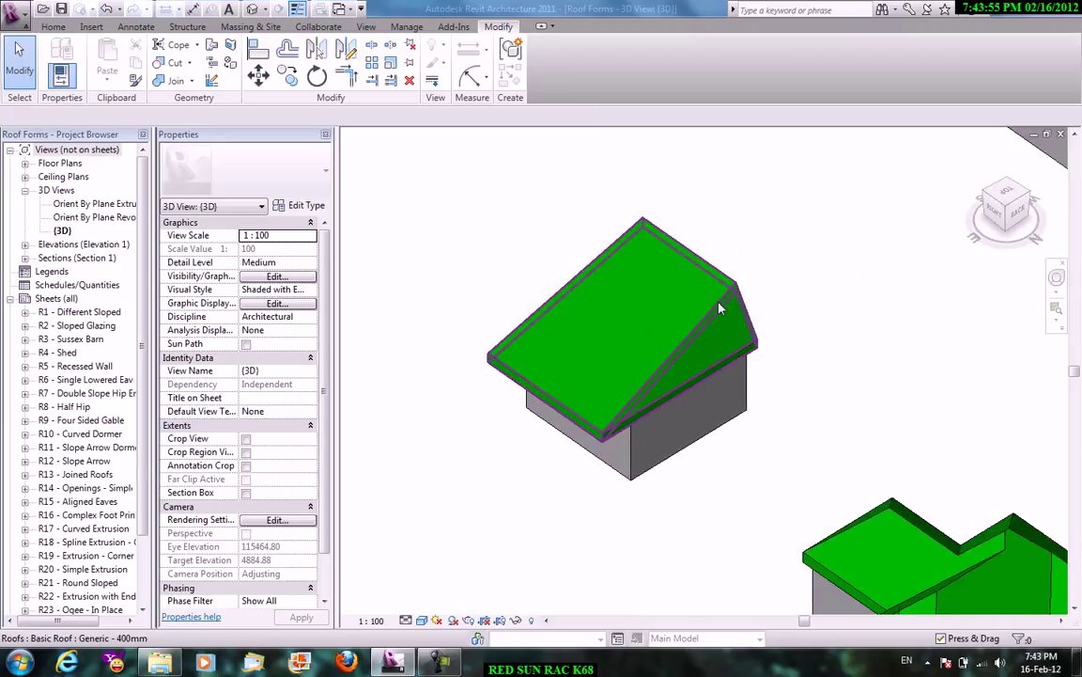
pyautogui.click(719, 305)
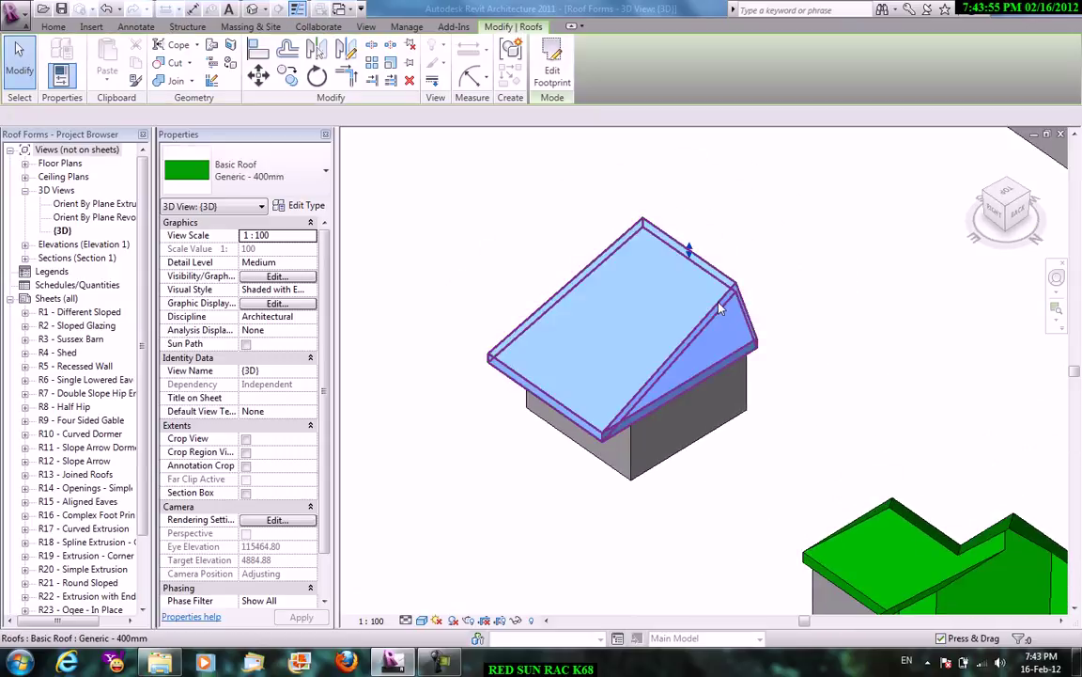
pyautogui.click(553, 75)
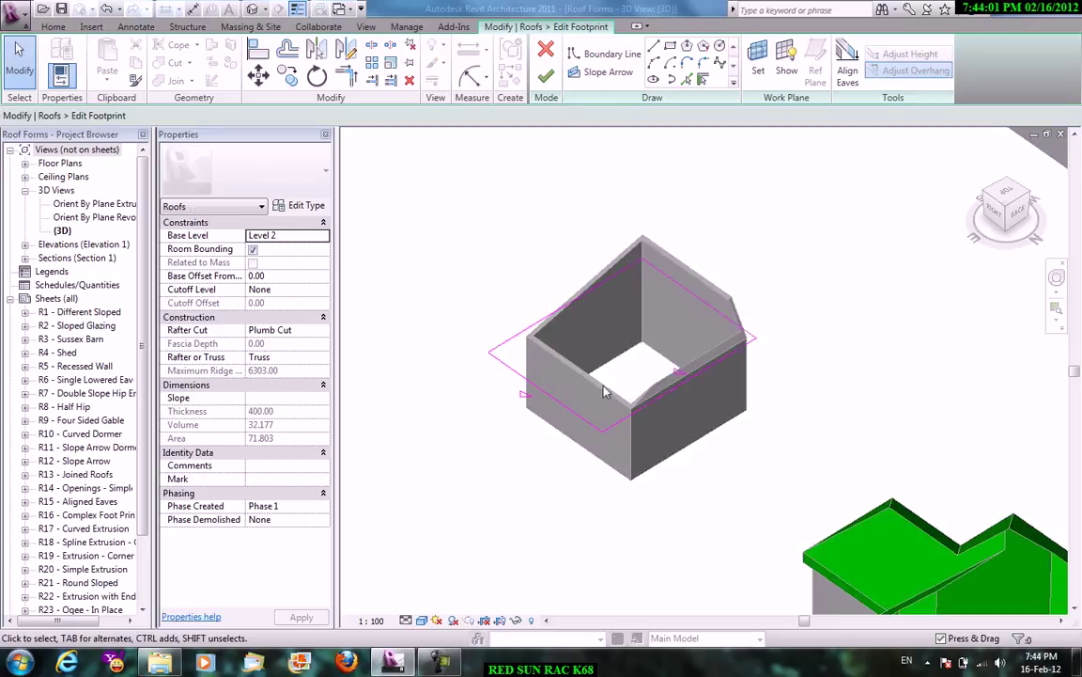
pyautogui.click(548, 402)
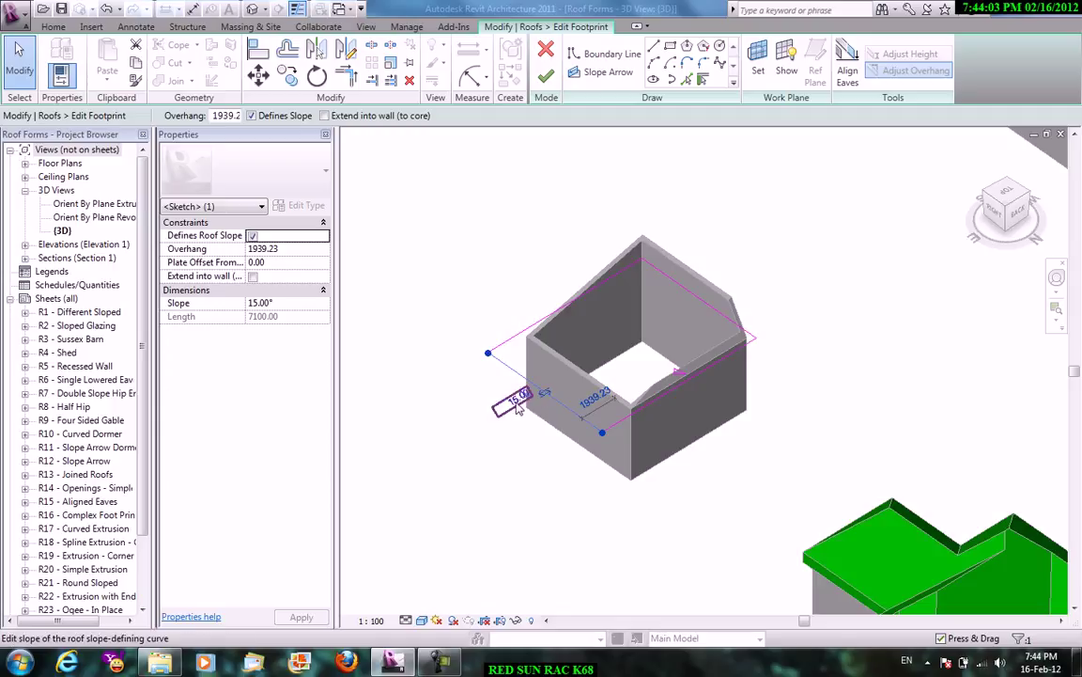
pyautogui.click(515, 401)
pyautogui.press('Return')
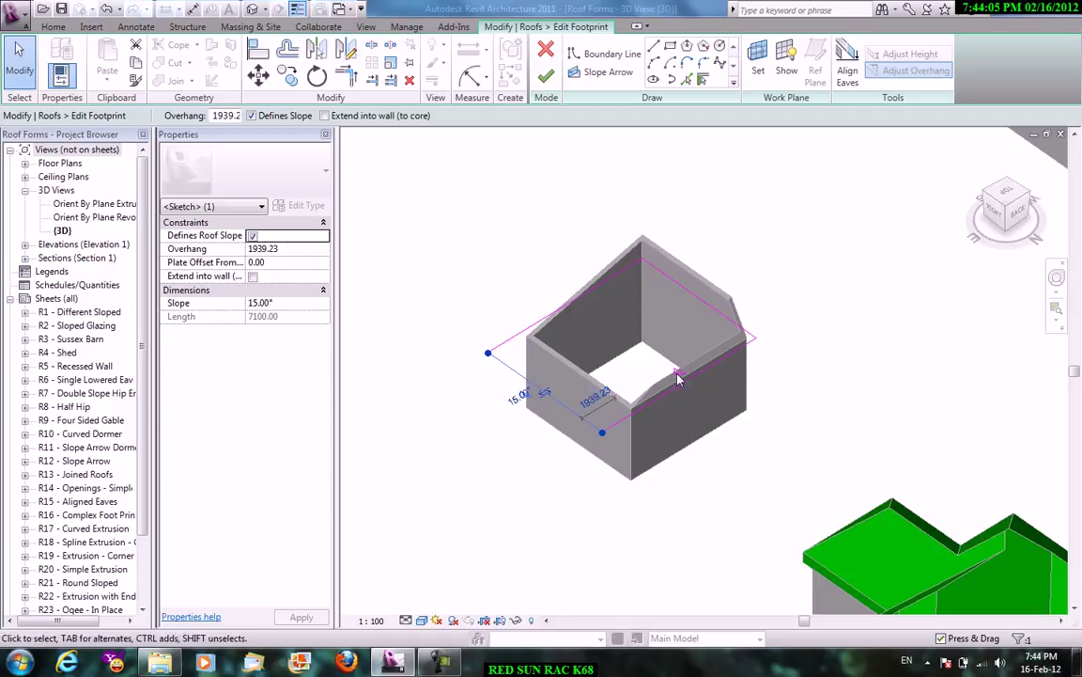
pyautogui.click(686, 366)
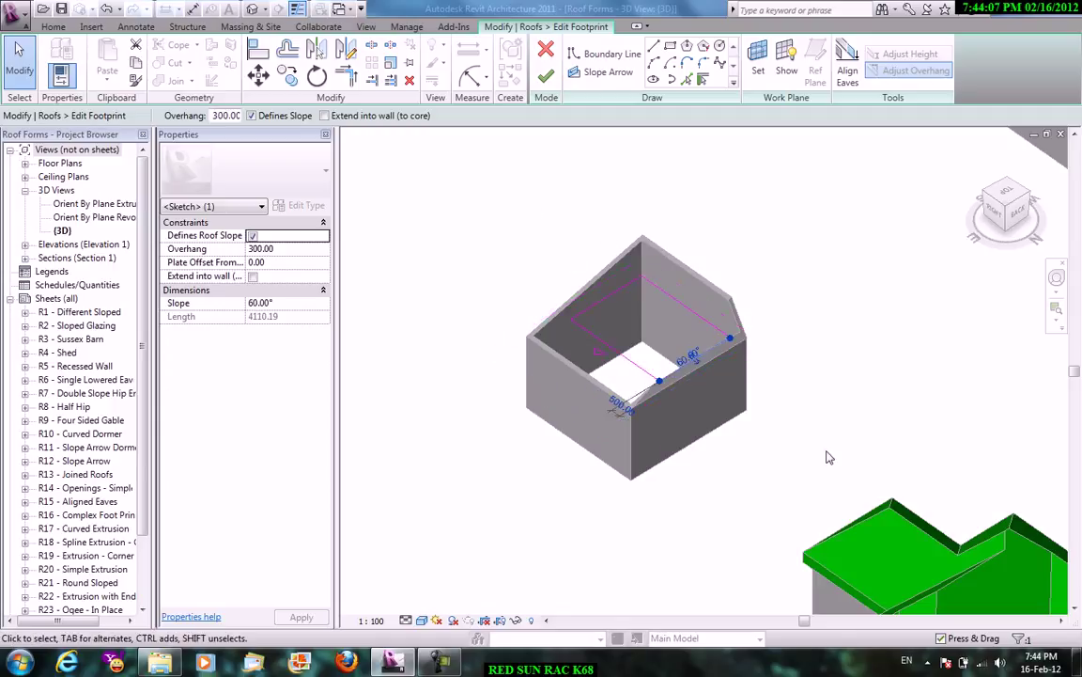
pyautogui.click(696, 363)
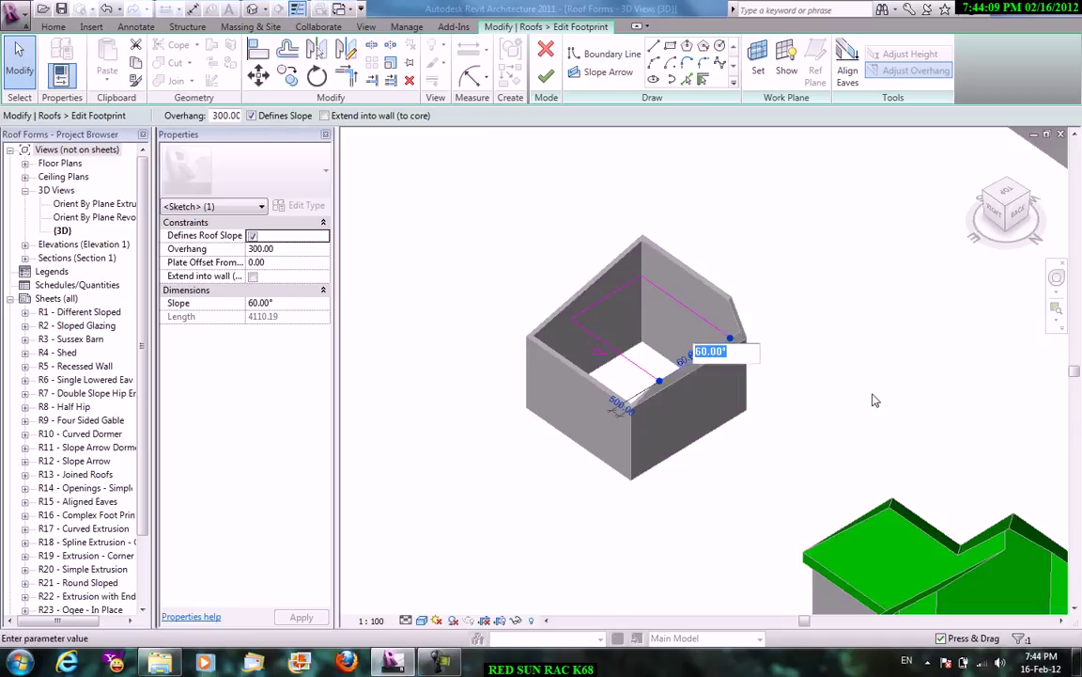
pyautogui.click(546, 75)
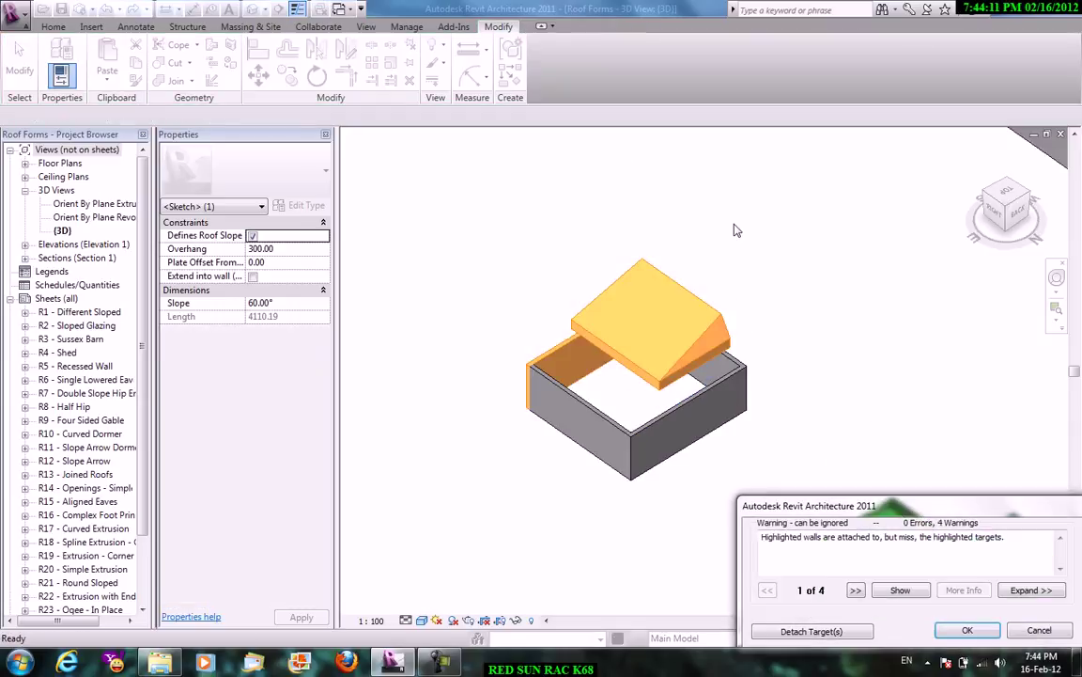
pyautogui.click(1038, 631)
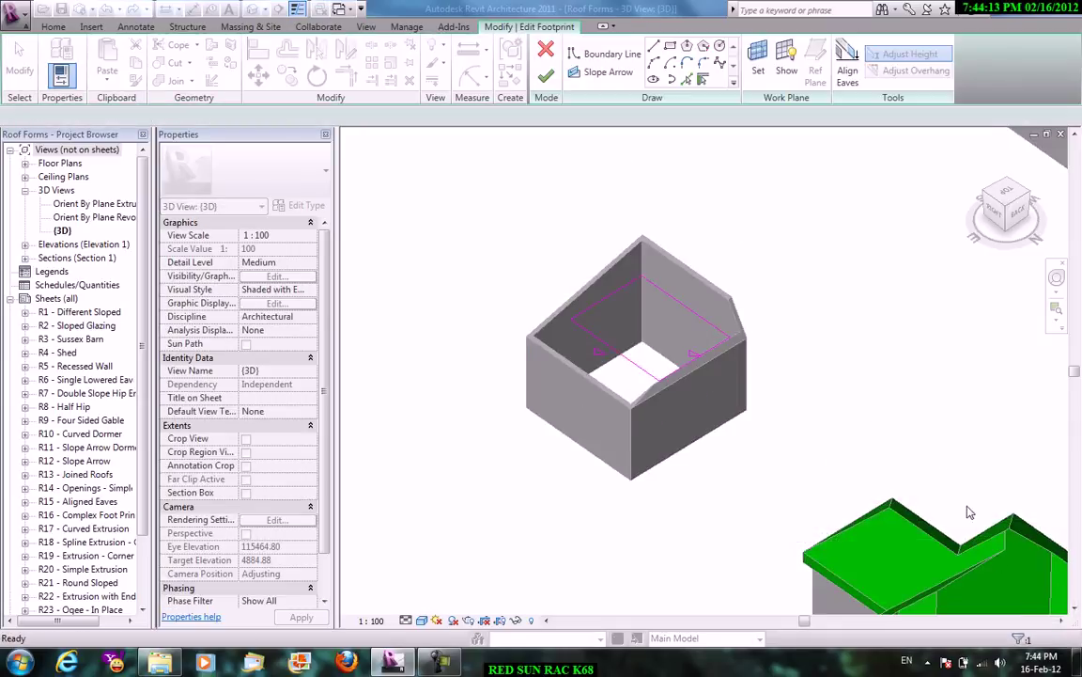
pyautogui.click(546, 50)
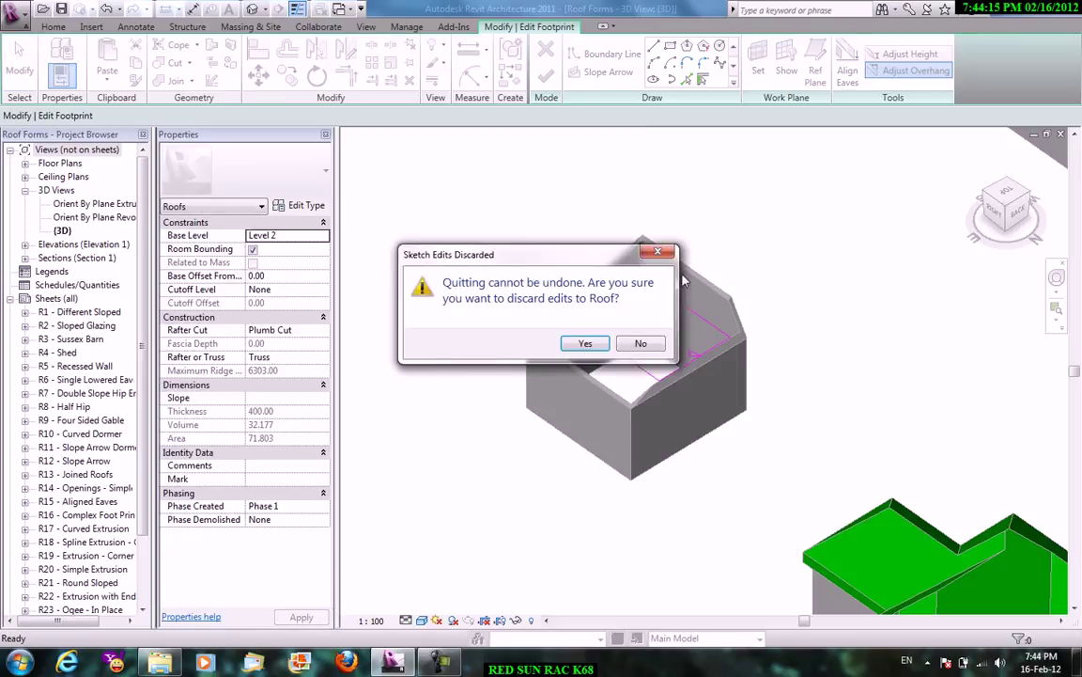
pyautogui.click(586, 343)
pyautogui.press('Escape')
pyautogui.moveTo(765, 261)
pyautogui.mouseDown(button='middle')
pyautogui.moveTo(532, 449)
pyautogui.moveTo(693, 449)
pyautogui.mouseUp(button='middle')
pyautogui.scroll(2, 694, 450)
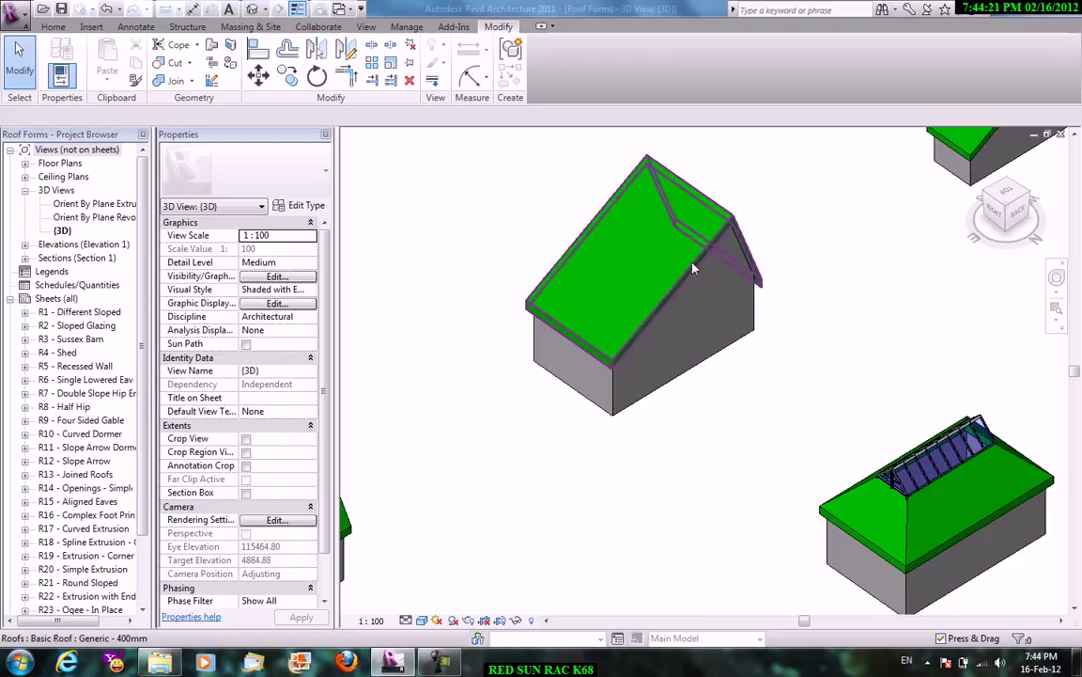
pyautogui.click(638, 204)
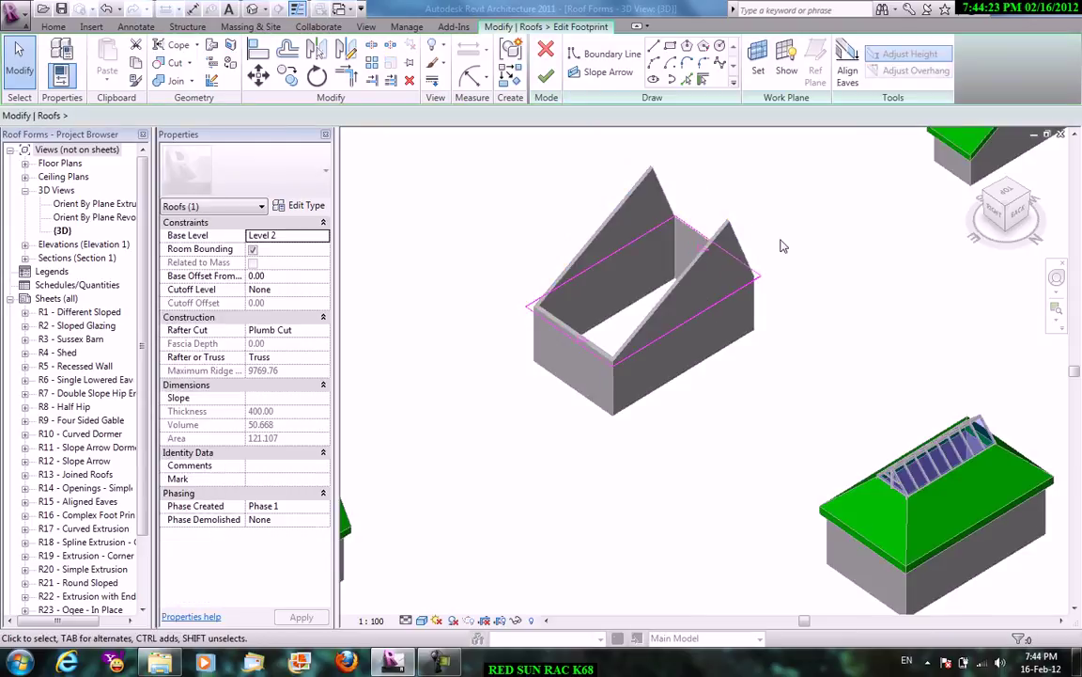
pyautogui.scroll(-3, 749, 277)
pyautogui.scroll(-2, 764, 309)
pyautogui.scroll(3, 768, 319)
pyautogui.scroll(2, 764, 309)
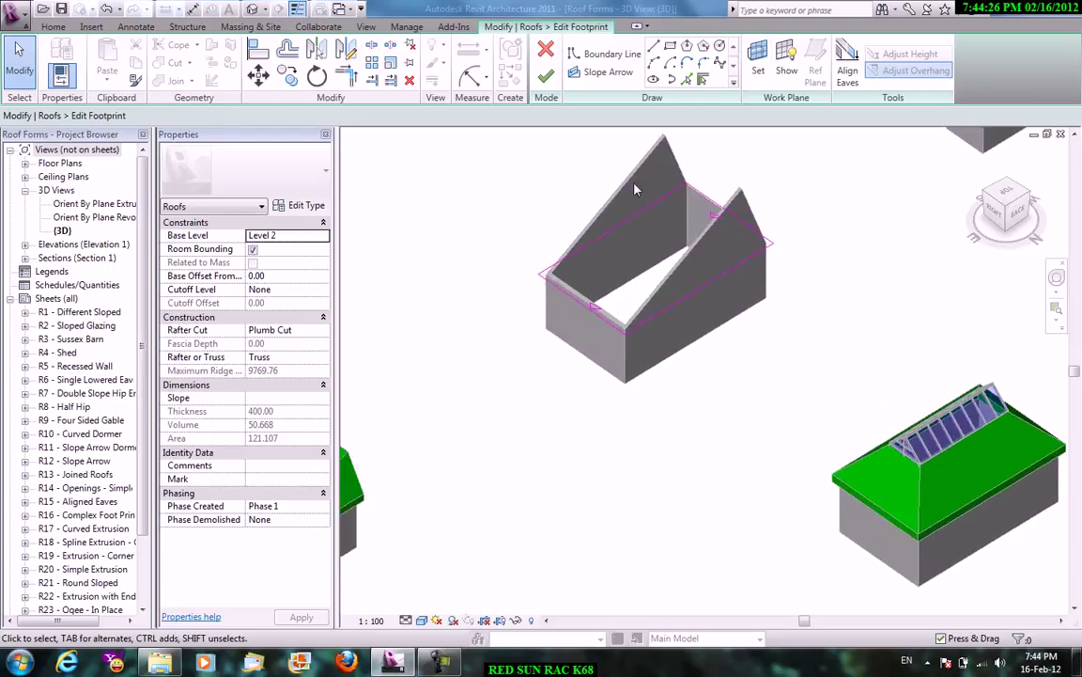
pyautogui.click(542, 83)
pyautogui.scroll(-3, 865, 312)
pyautogui.scroll(1, 752, 350)
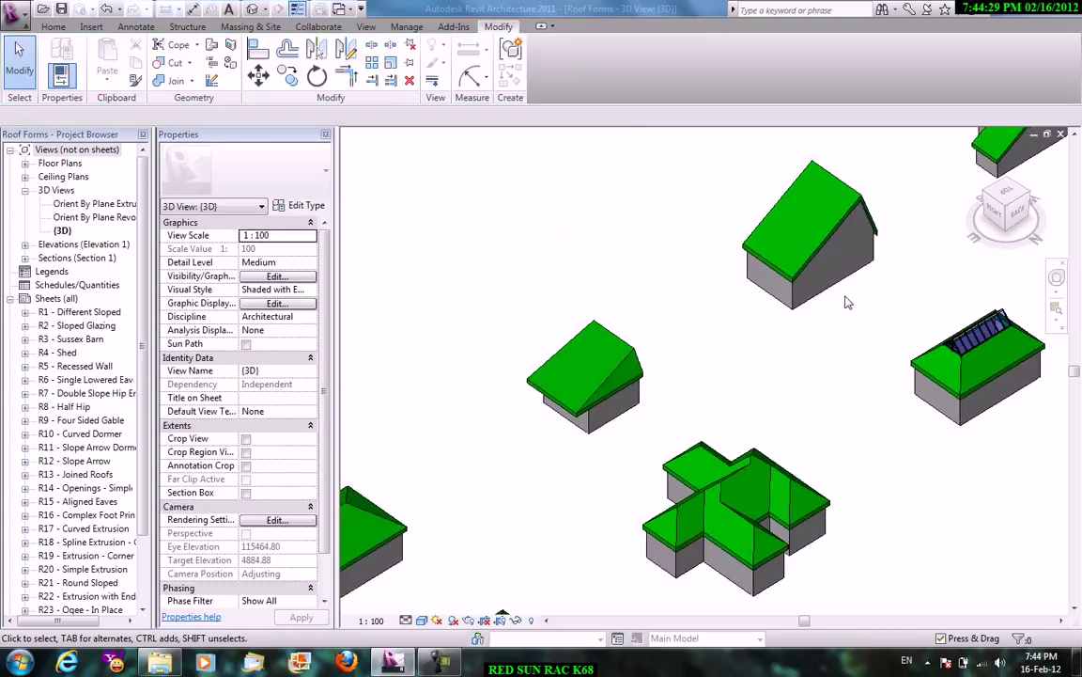
pyautogui.scroll(-2, 753, 376)
pyautogui.scroll(-2, 756, 423)
pyautogui.scroll(1, 495, 386)
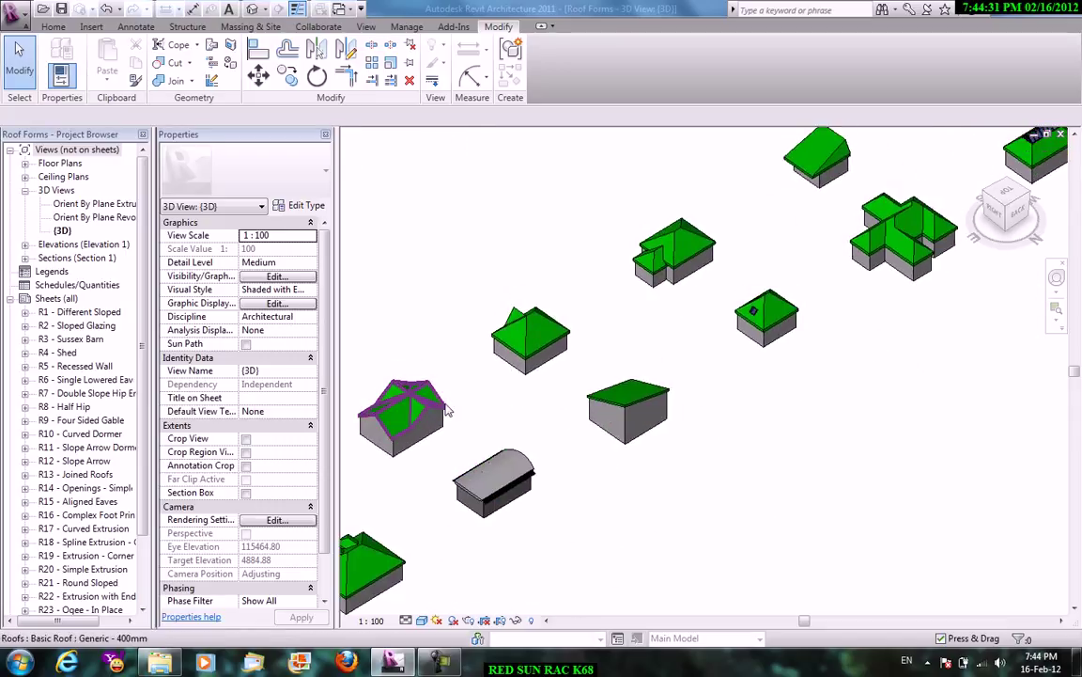
pyautogui.scroll(-2, 650, 357)
pyautogui.scroll(1, 804, 312)
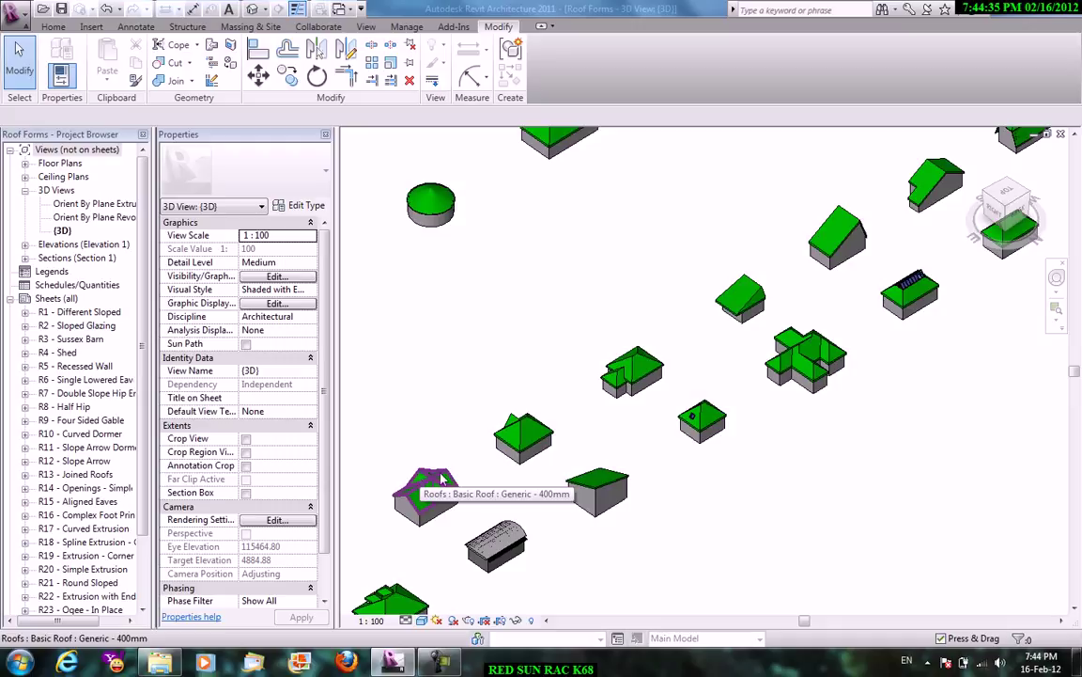
pyautogui.press('alt')
pyautogui.press('Escape')
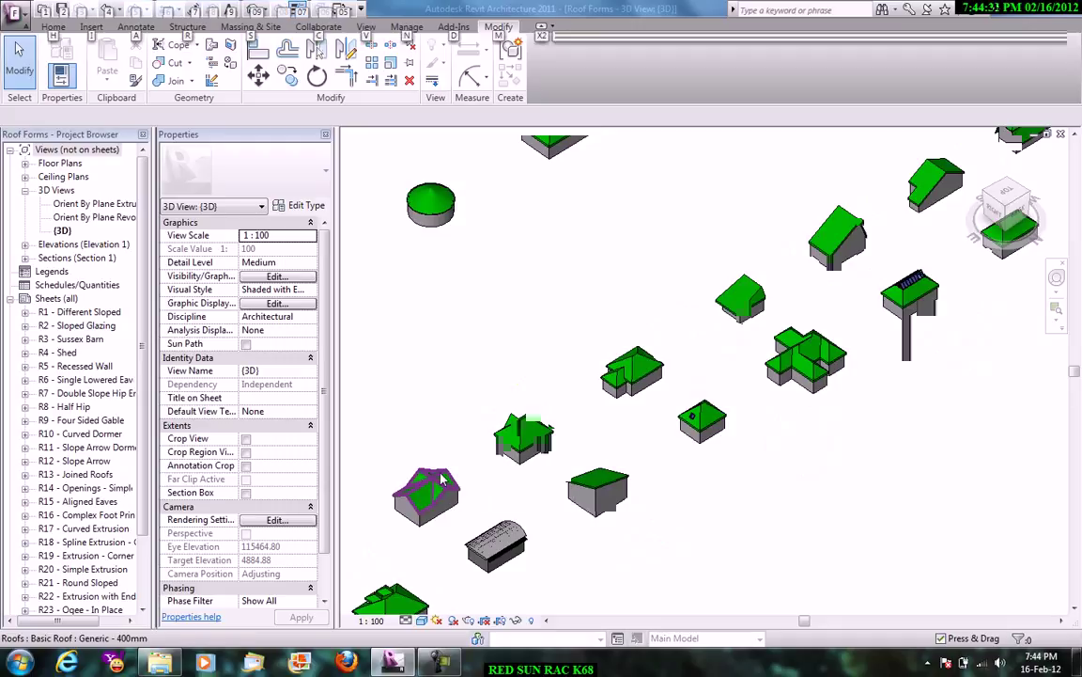
pyautogui.scroll(3, 747, 338)
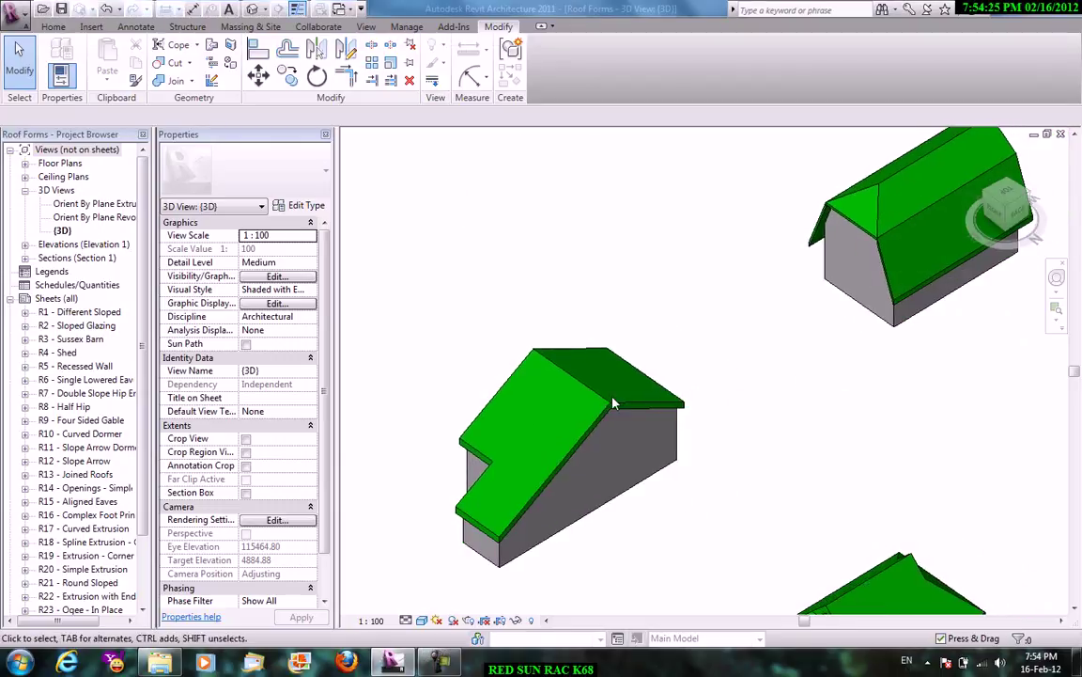
# Open the L-shaped sloped roof's footprint for editing, frame it, and finish.
pyautogui.click(606, 406)
pyautogui.scroll(-2, 605, 406)
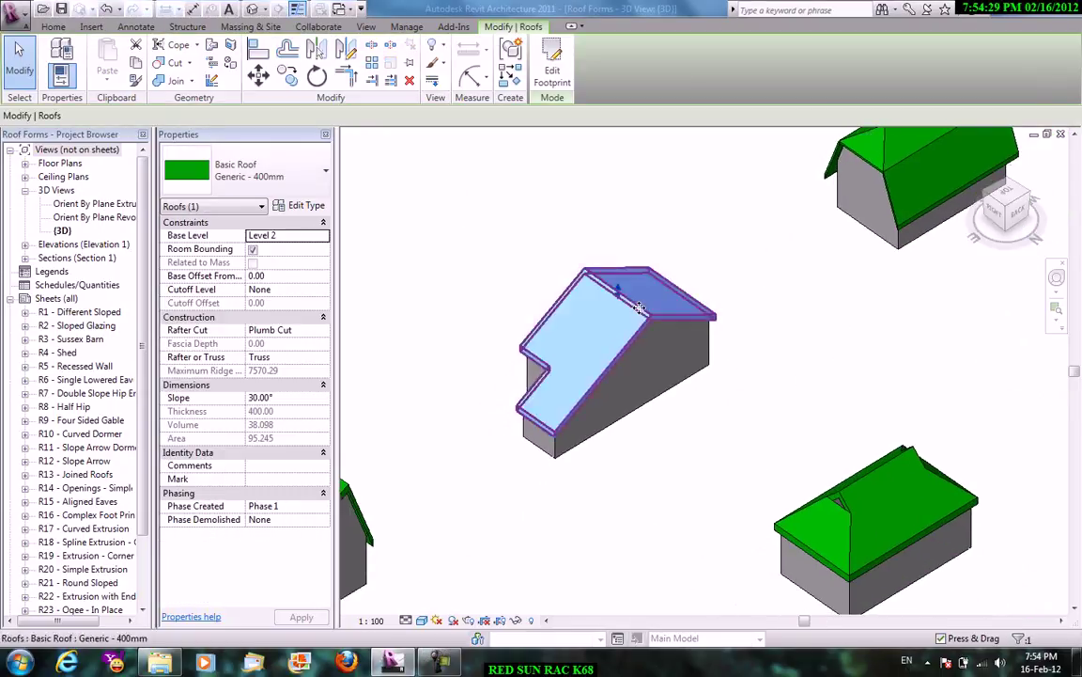
pyautogui.scroll(1, 640, 308)
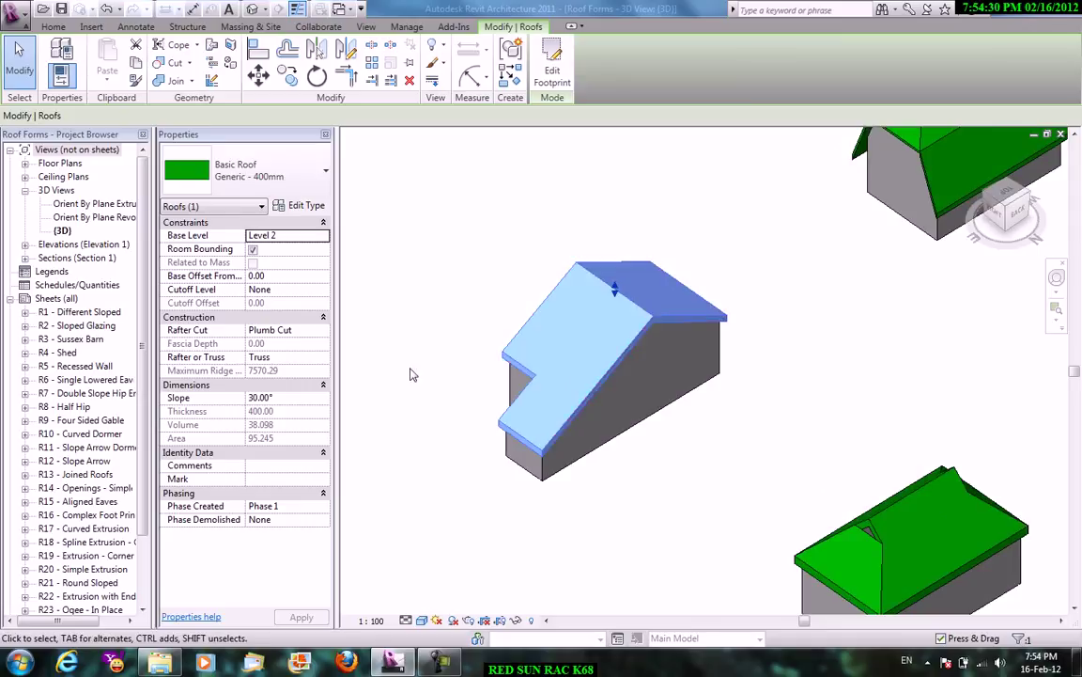
pyautogui.click(552, 84)
pyautogui.scroll(1, 555, 418)
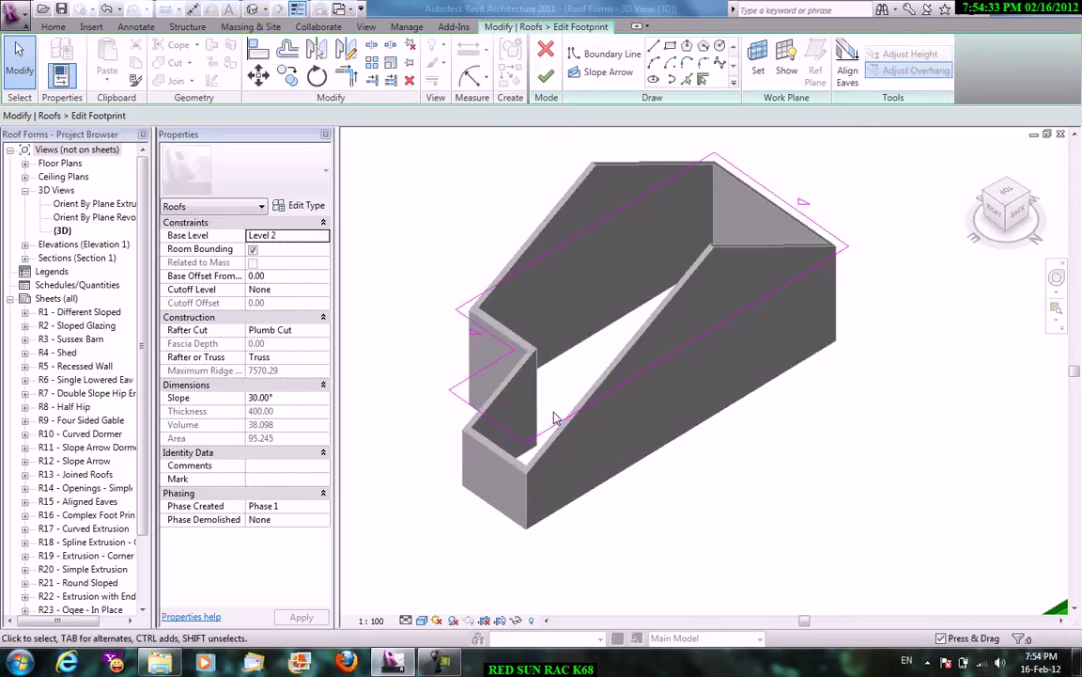
pyautogui.moveTo(555, 418); pyautogui.dragTo(549, 439, button='middle')
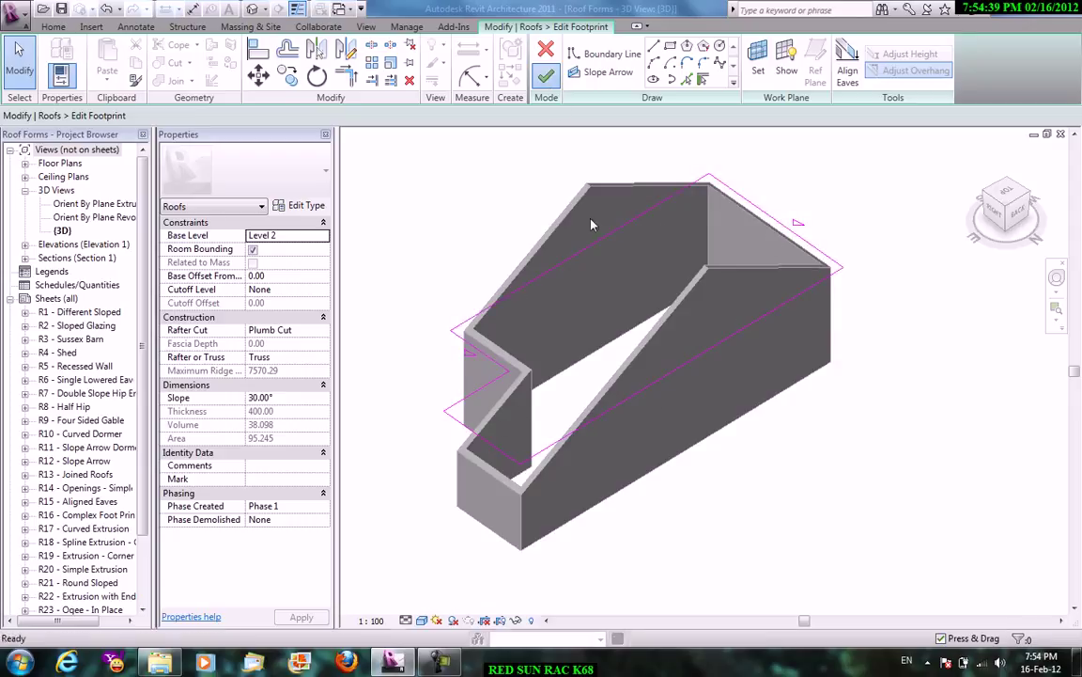
pyautogui.click(547, 82)
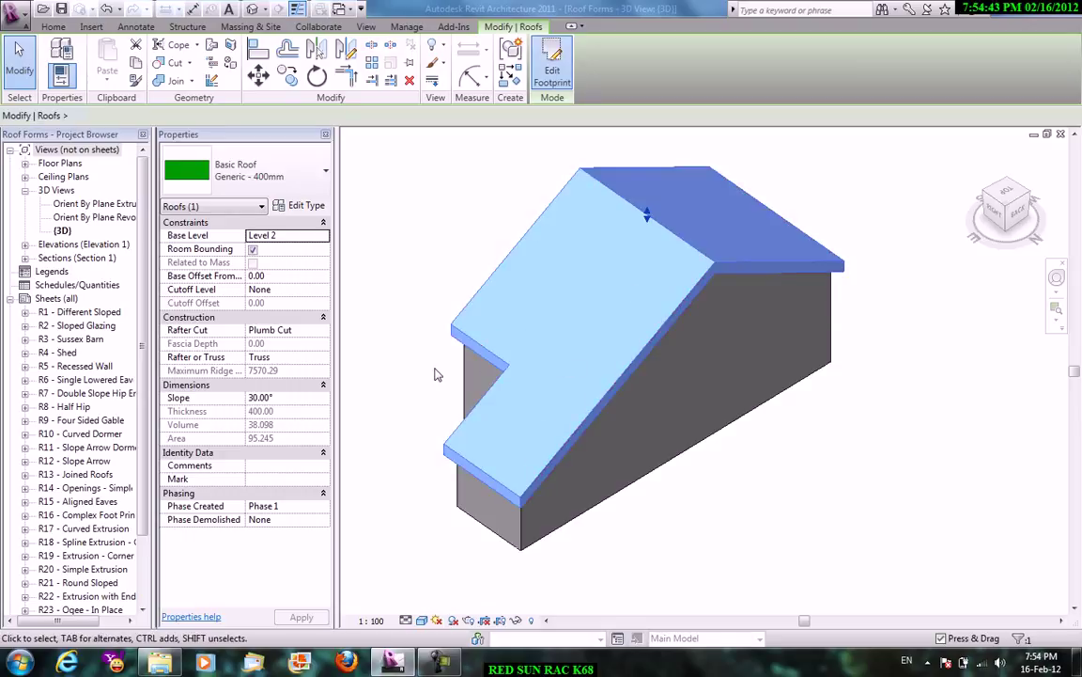
# Reopen the footprint, review the edges' 30° slopes, and rebuild the roof.
pyautogui.doubleClick(465, 343)
pyautogui.click(460, 365)
pyautogui.click(761, 225)
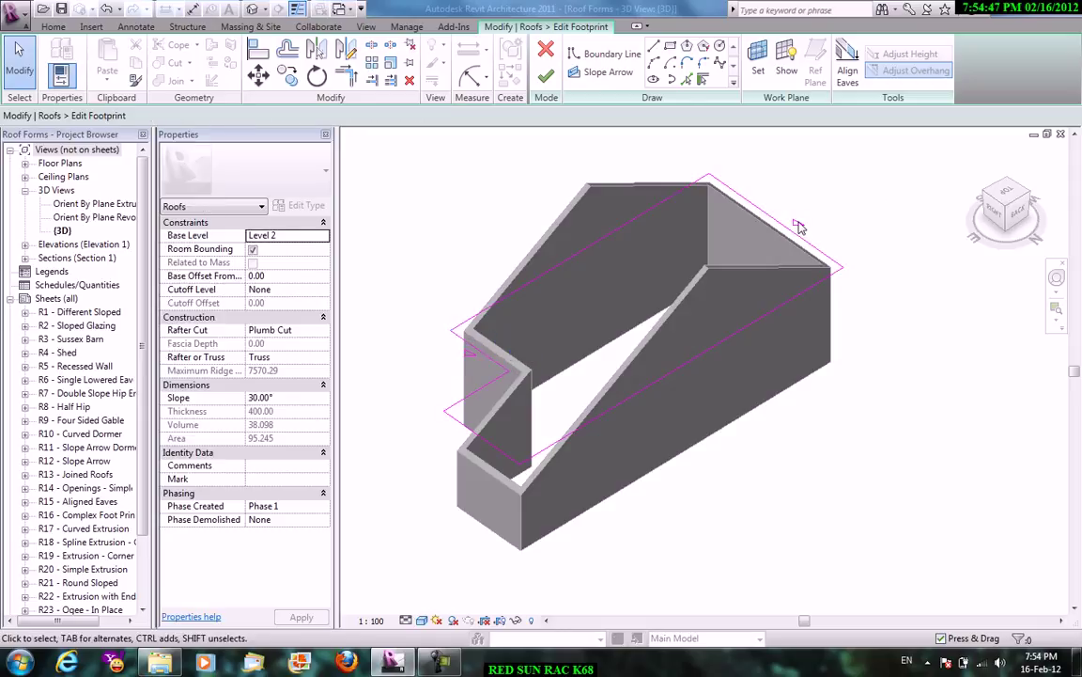
pyautogui.click(780, 225)
pyautogui.click(814, 220)
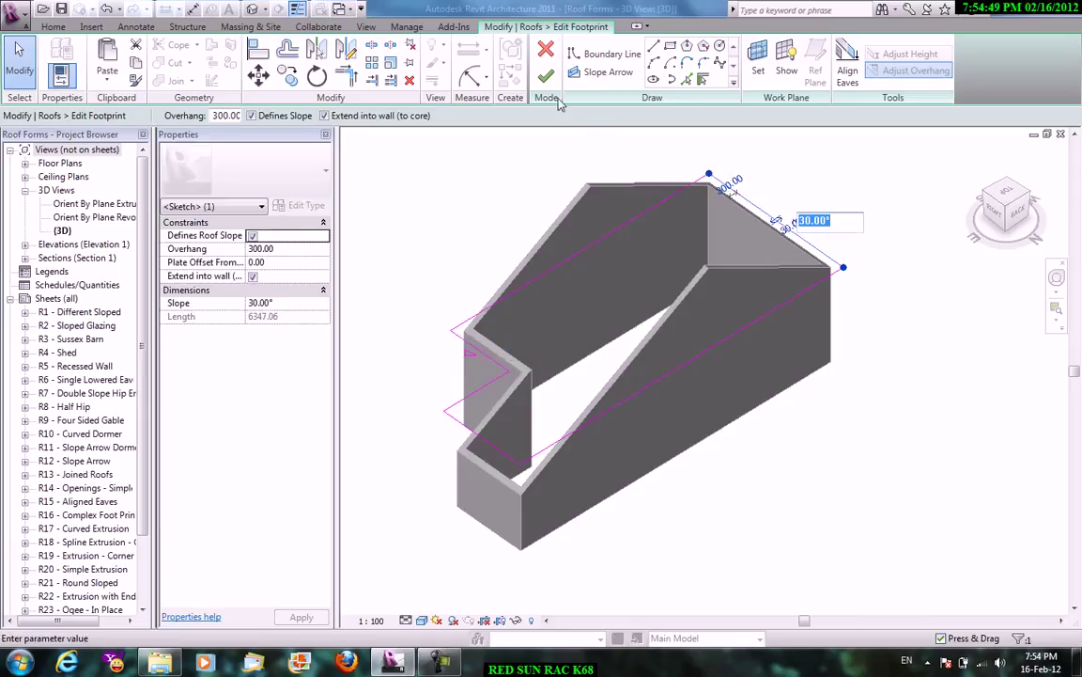
pyautogui.click(546, 76)
pyautogui.click(447, 244)
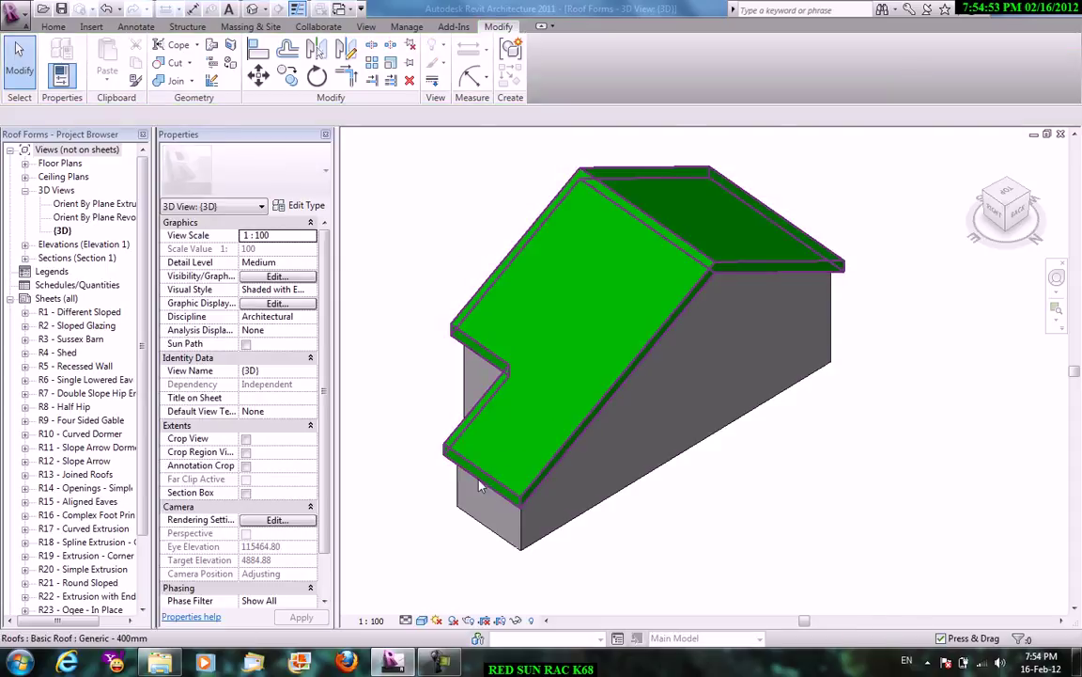
# Pan around the Roof Forms view to inspect the hip-roof house and other roof models.
pyautogui.moveTo(463, 339)
pyautogui.mouseDown(button='middle')
pyautogui.moveTo(577, 476)
pyautogui.moveTo(657, 379)
pyautogui.moveTo(663, 464)
pyautogui.mouseUp(button='middle')
pyautogui.moveTo(592, 313)
pyautogui.mouseDown(button='middle')
pyautogui.moveTo(630, 407)
pyautogui.moveTo(717, 273)
pyautogui.moveTo(643, 433)
pyautogui.moveTo(836, 324)
pyautogui.moveTo(667, 481)
pyautogui.moveTo(556, 534)
pyautogui.moveTo(603, 243)
pyautogui.mouseUp(button='middle')
pyautogui.scroll(2, 557, 534)
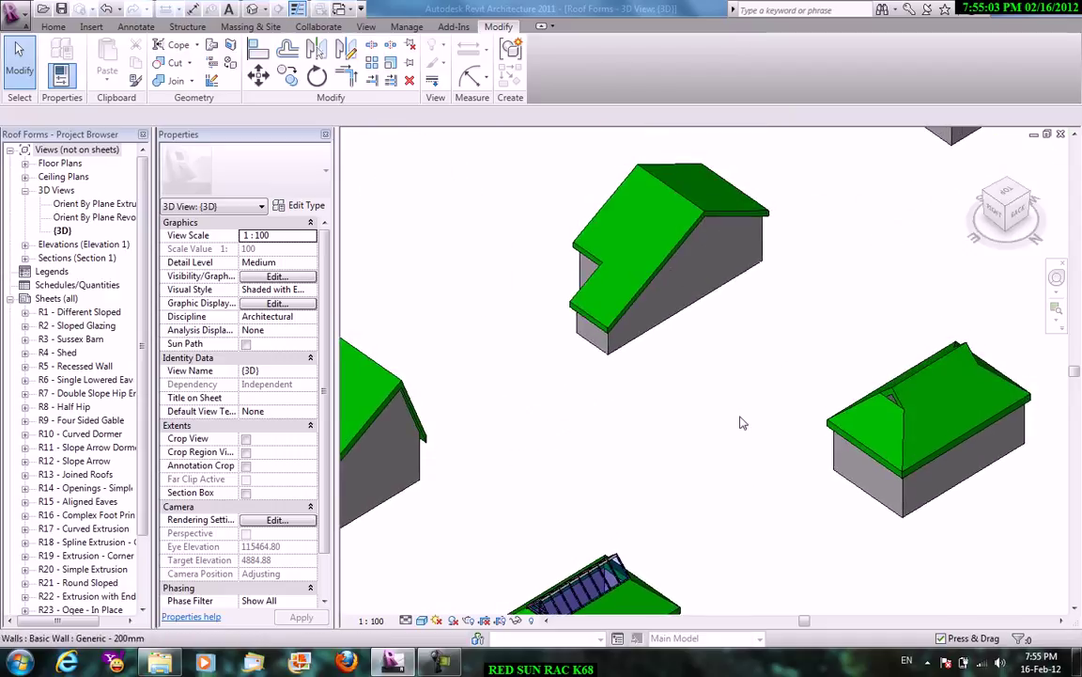
pyautogui.scroll(-2, 603, 242)
pyautogui.scroll(2, 861, 317)
pyautogui.moveTo(871, 336); pyautogui.dragTo(611, 307, button='middle')
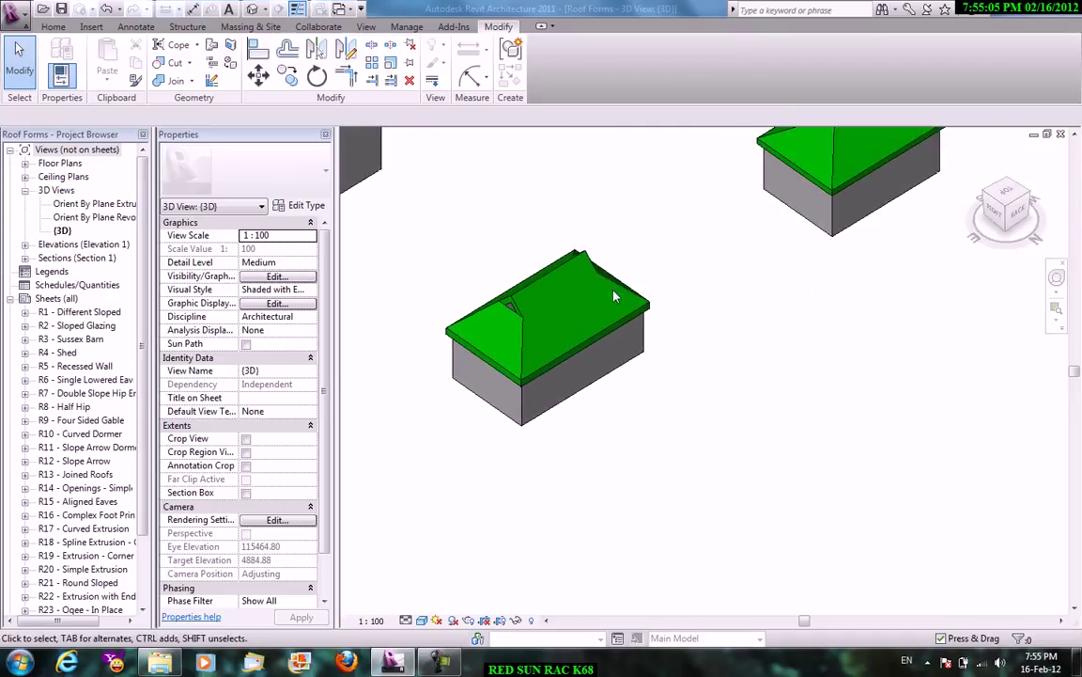
pyautogui.moveTo(502, 366)
pyautogui.mouseDown(button='middle')
pyautogui.moveTo(707, 459)
pyautogui.moveTo(664, 358)
pyautogui.mouseUp(button='middle')
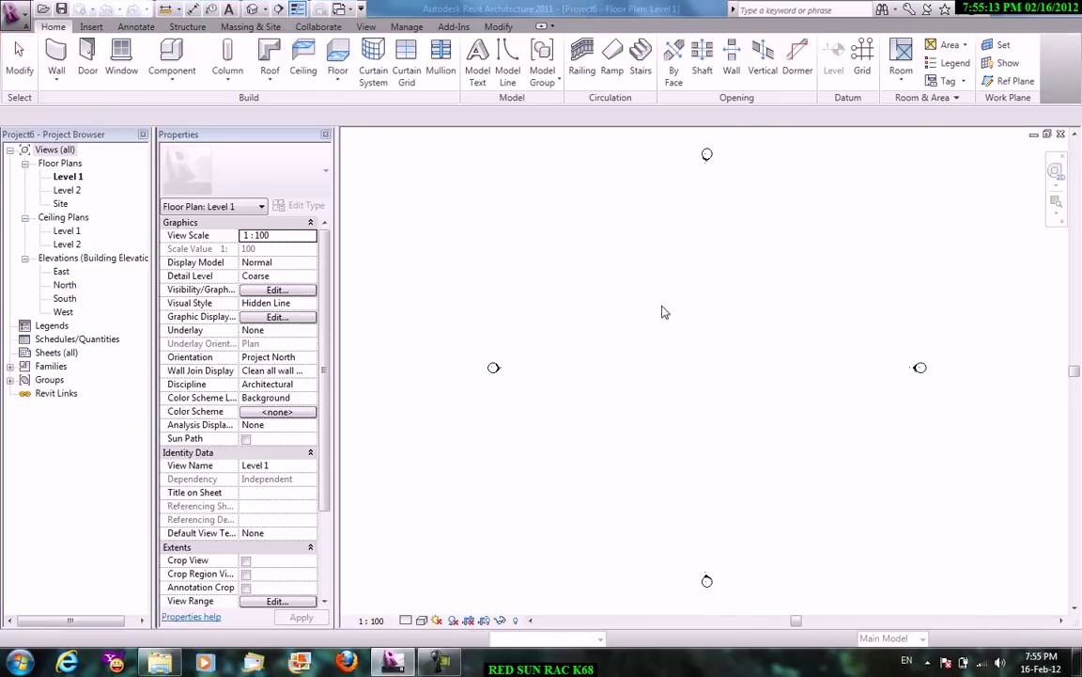
# Sketch a 20000-wide rectangular footprint roof on Level 2 and finish it as a 30° hip roof.
pyautogui.doubleClick(68, 190)
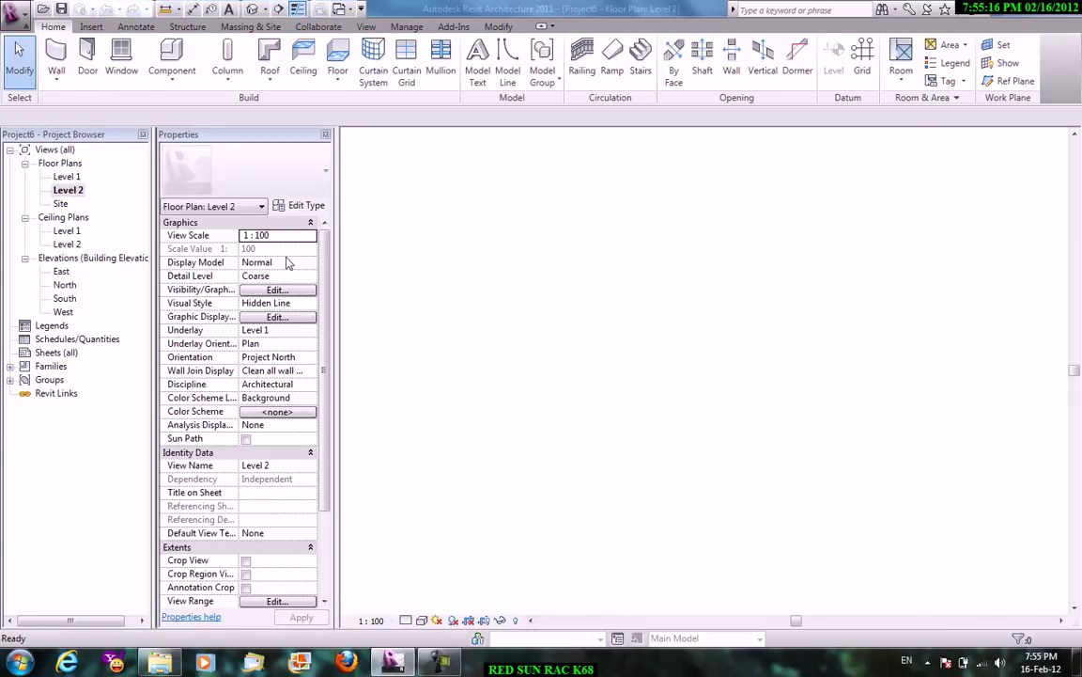
pyautogui.click(270, 81)
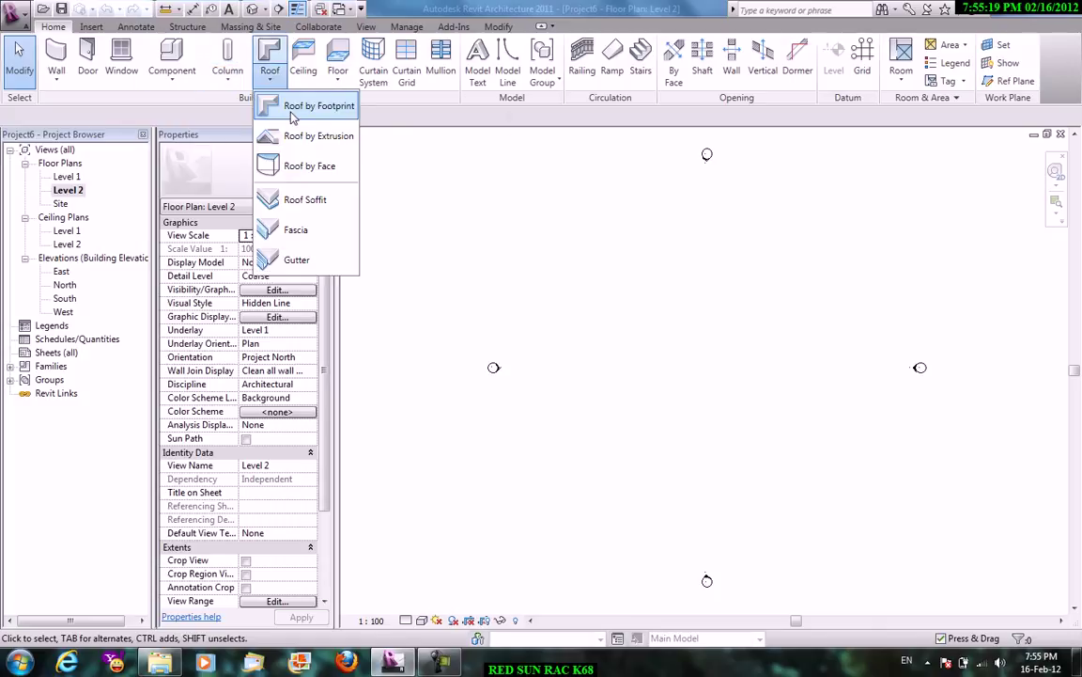
pyautogui.click(305, 105)
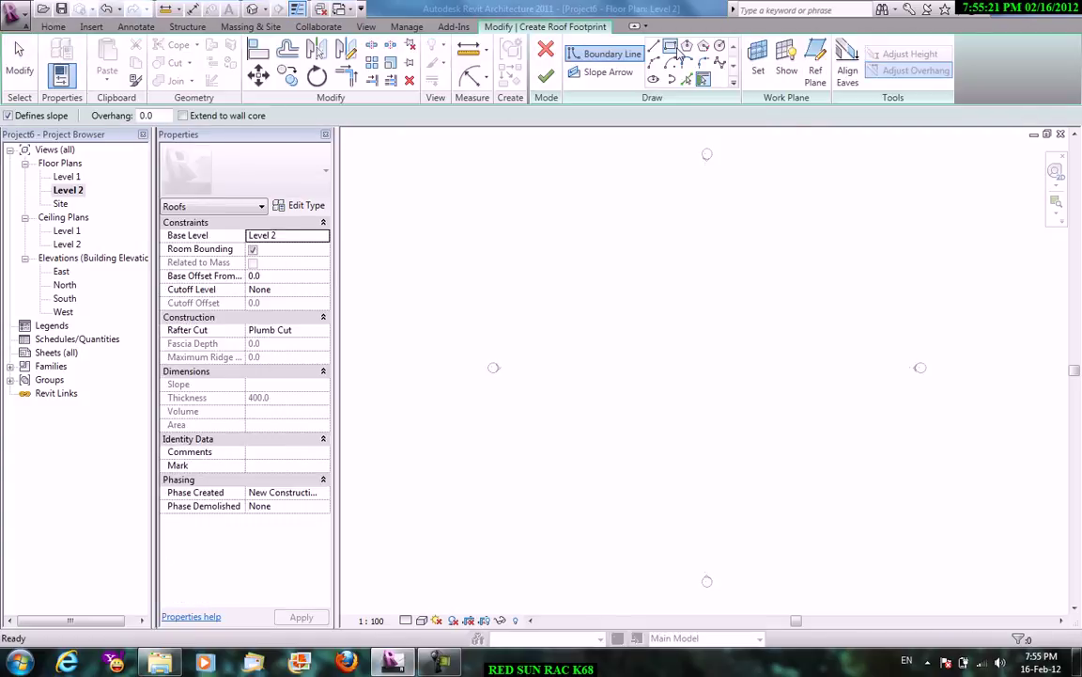
pyautogui.click(628, 285)
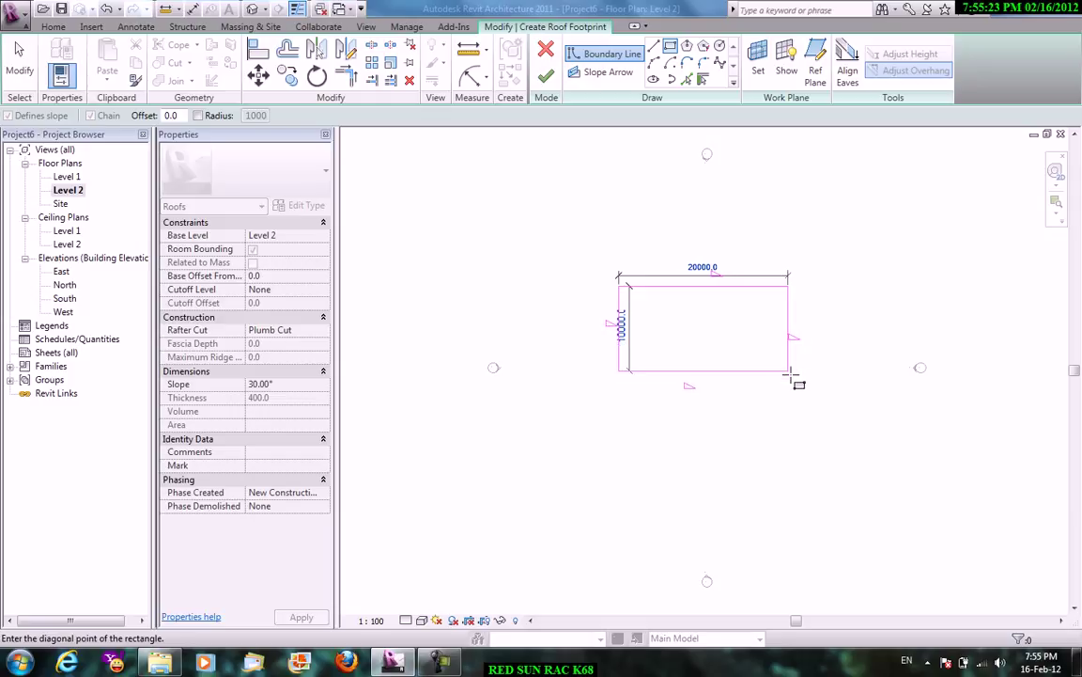
pyautogui.click(789, 372)
pyautogui.rightClick(626, 318)
pyautogui.click(639, 324)
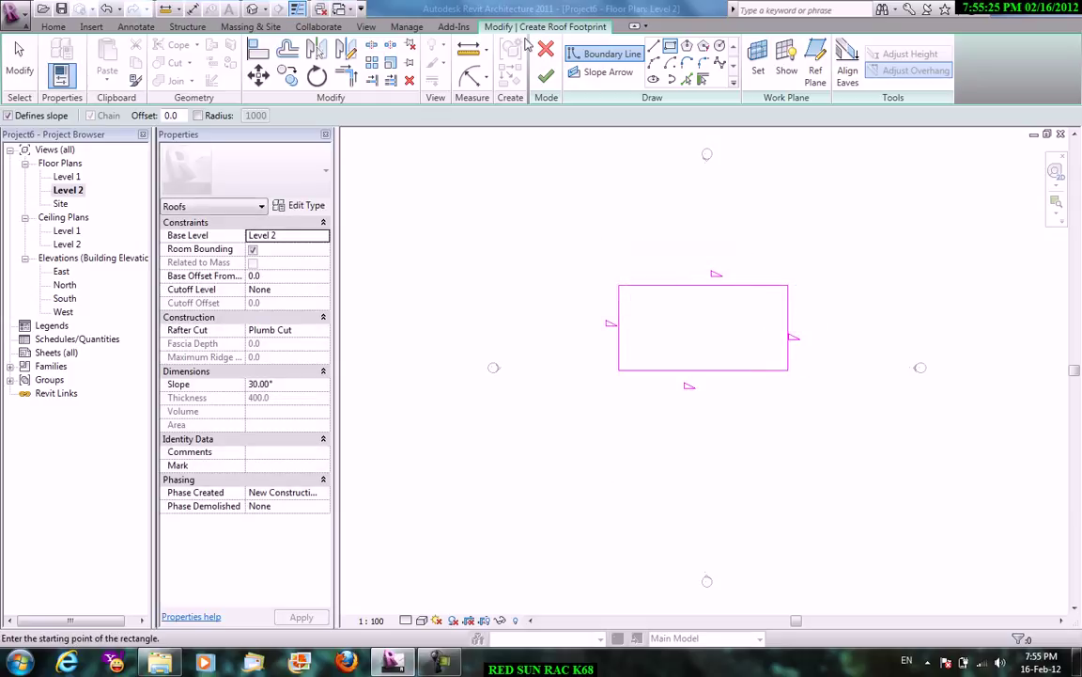
pyautogui.click(553, 81)
# View the new hip roof in the Default 3D View.
pyautogui.click(366, 26)
pyautogui.click(365, 79)
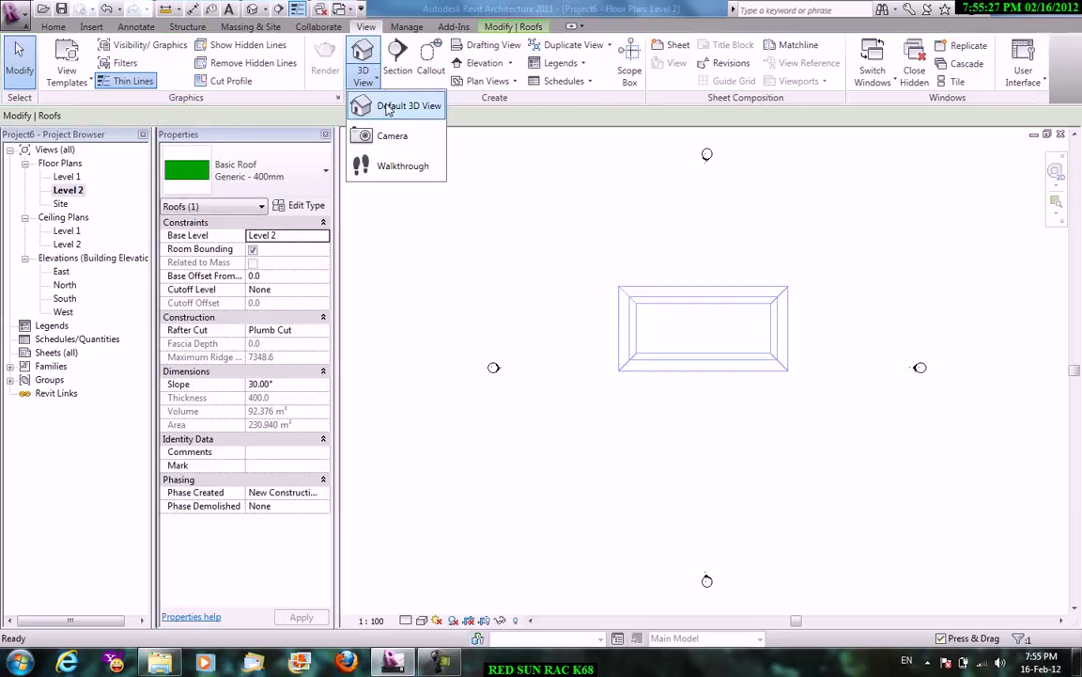
pyautogui.click(385, 101)
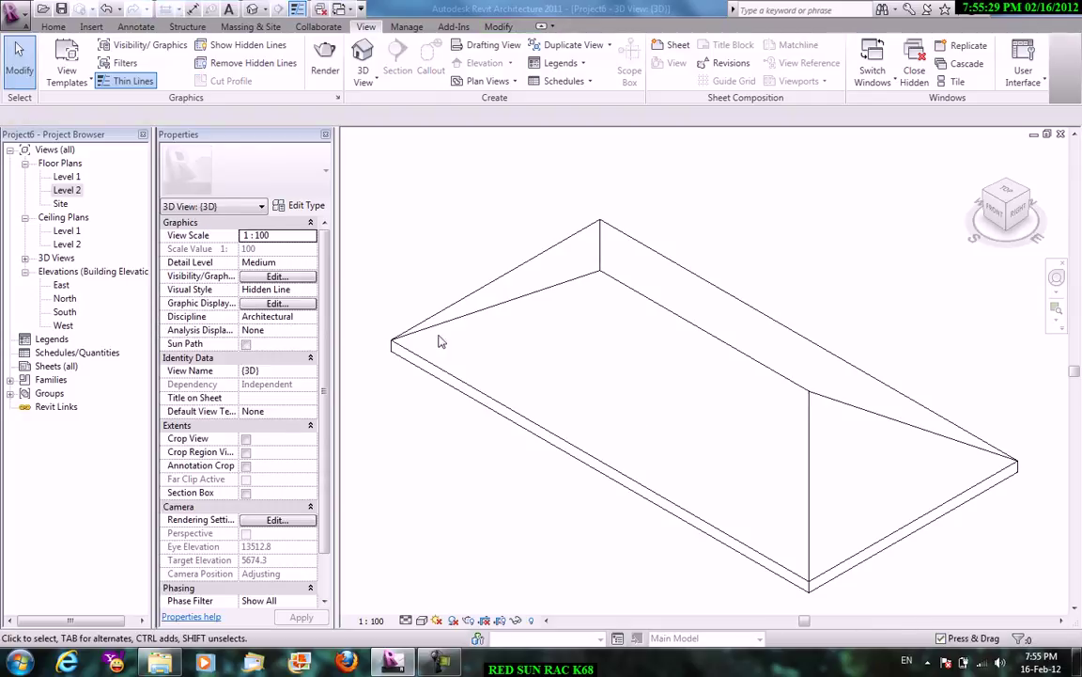
# In the South elevation, start a new level at 6000 with the Level tool.
pyautogui.doubleClick(75, 315)
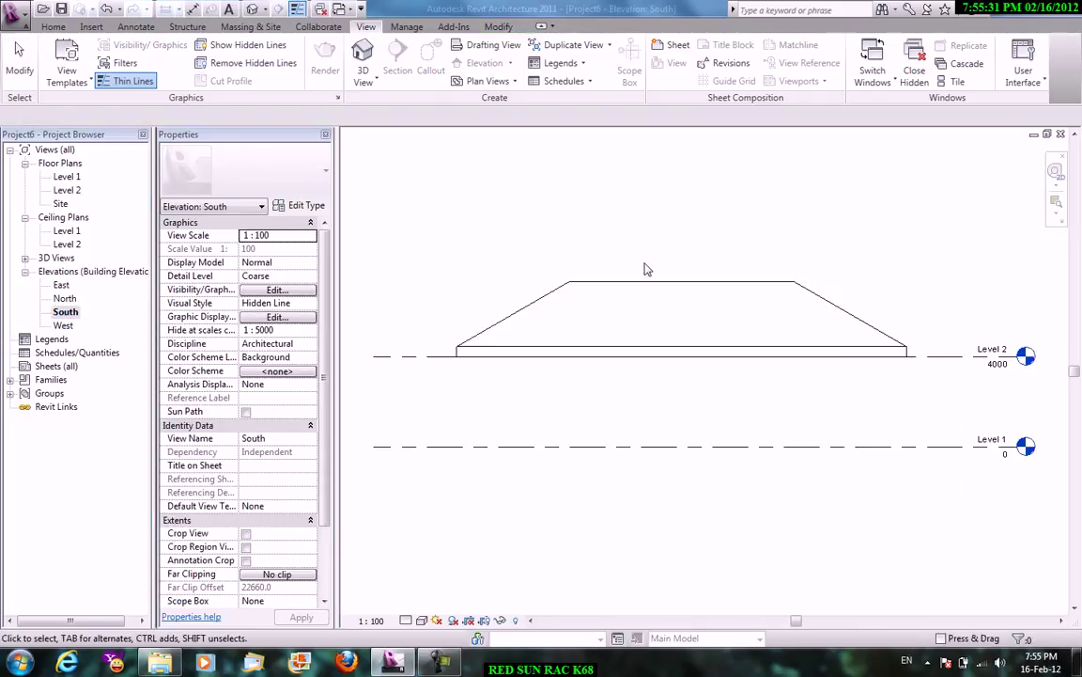
pyautogui.press('l')
pyautogui.press('l')
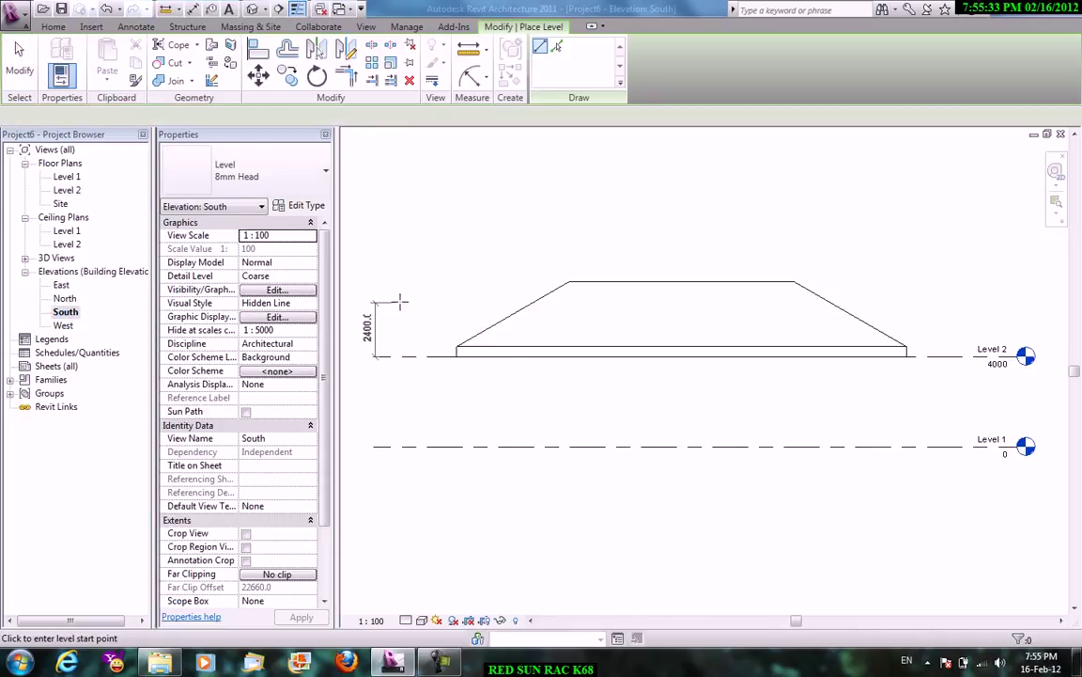
pyautogui.click(374, 311)
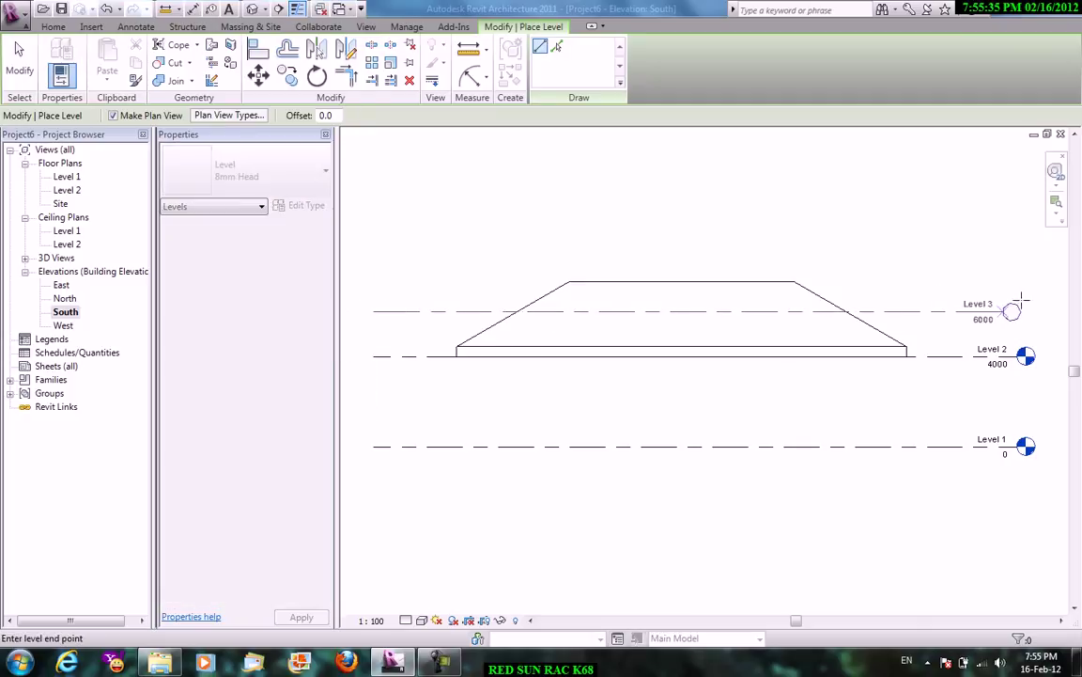
# Finish placing Level 3 at 6000 and end the Level tool.
pyautogui.click(1016, 311)
pyautogui.rightClick(838, 297)
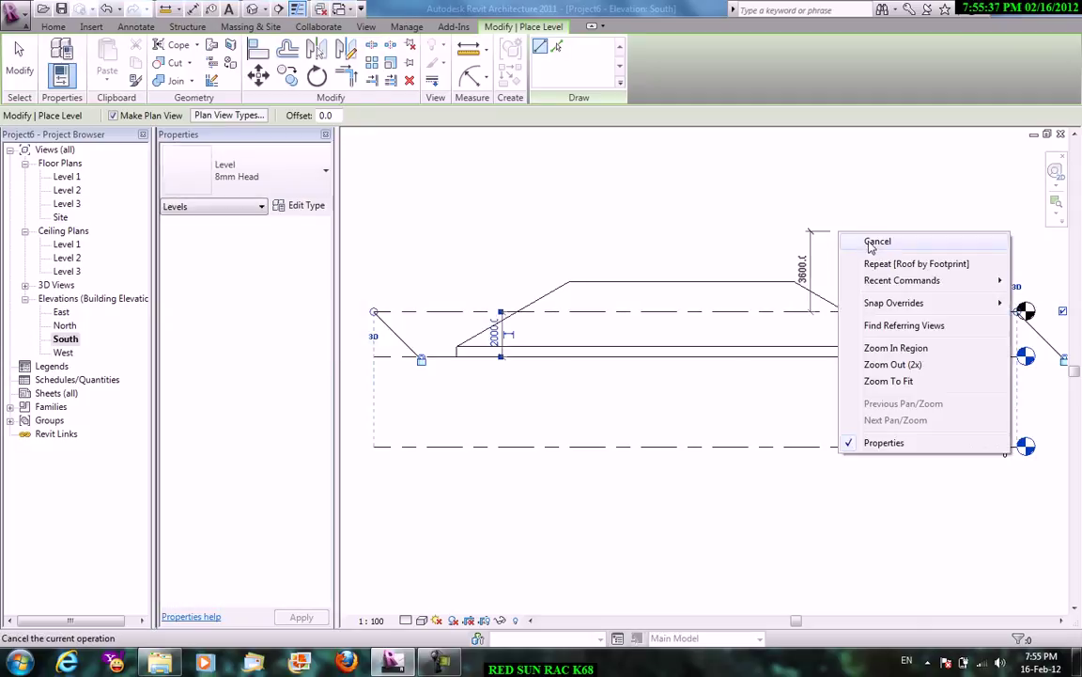
pyautogui.rightClick(815, 219)
pyautogui.click(837, 227)
# Change the hip roof's type to Generic - 125mm.
pyautogui.click(611, 281)
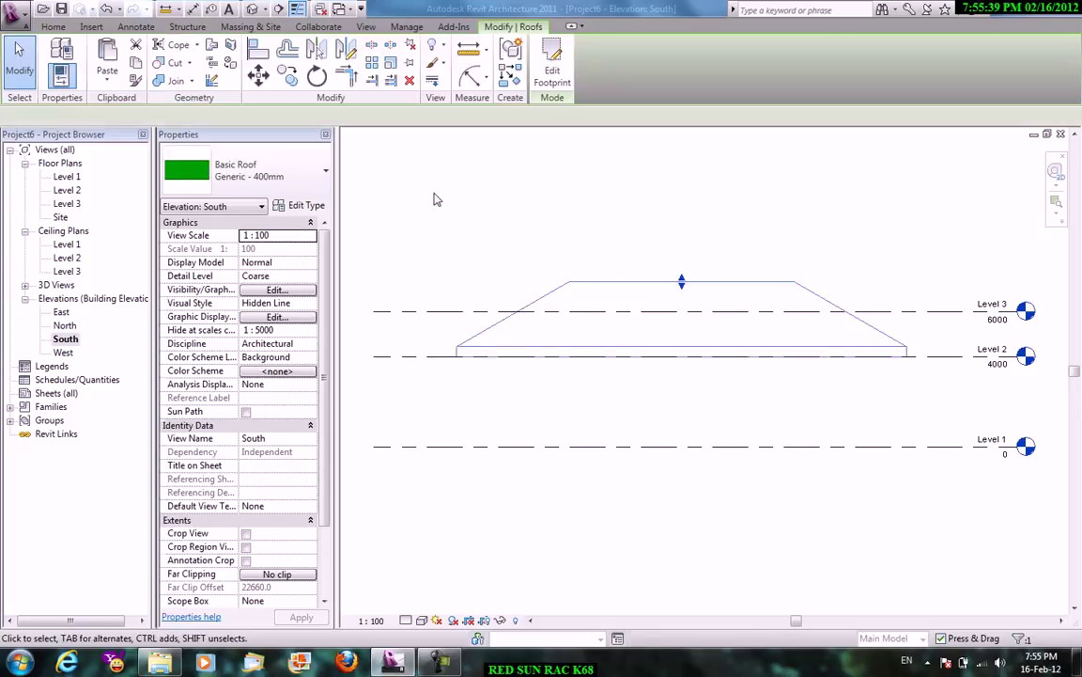
pyautogui.click(282, 170)
pyautogui.click(254, 258)
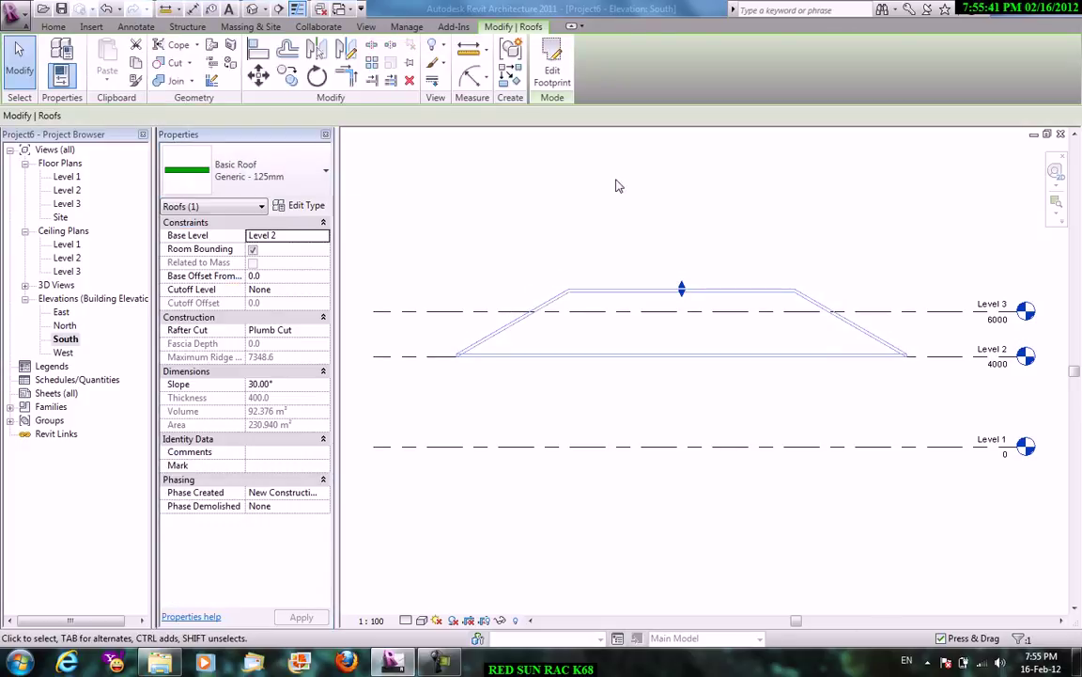
pyautogui.click(617, 185)
# Set the hip roof's Cutoff Level to Level 3 and apply it.
pyautogui.click(619, 297)
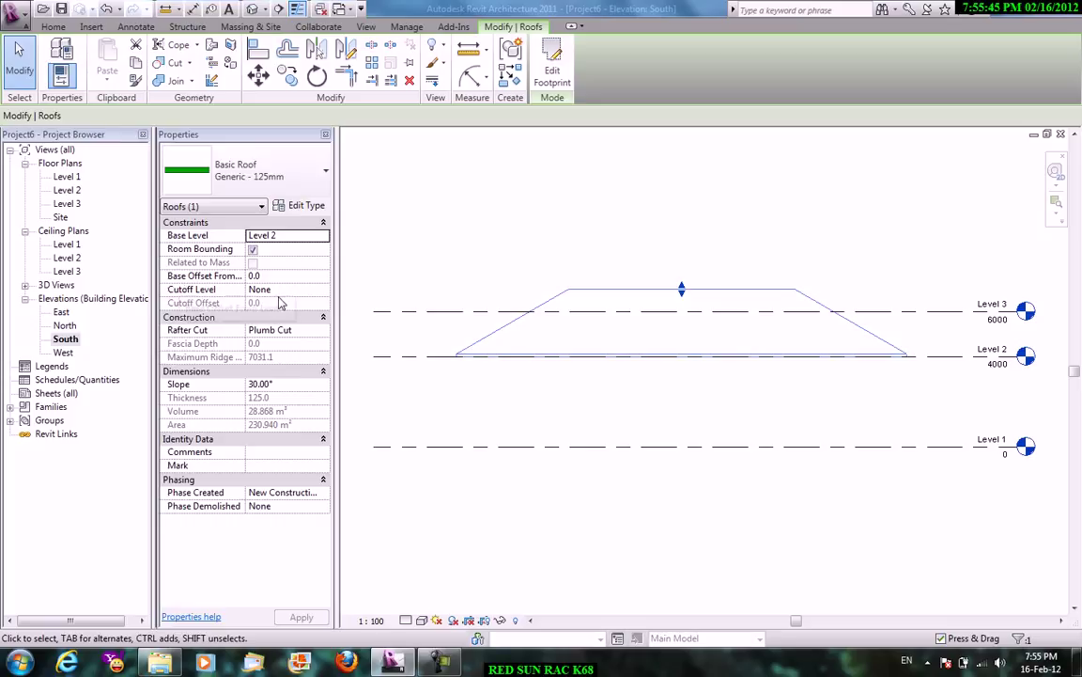
pyautogui.click(329, 294)
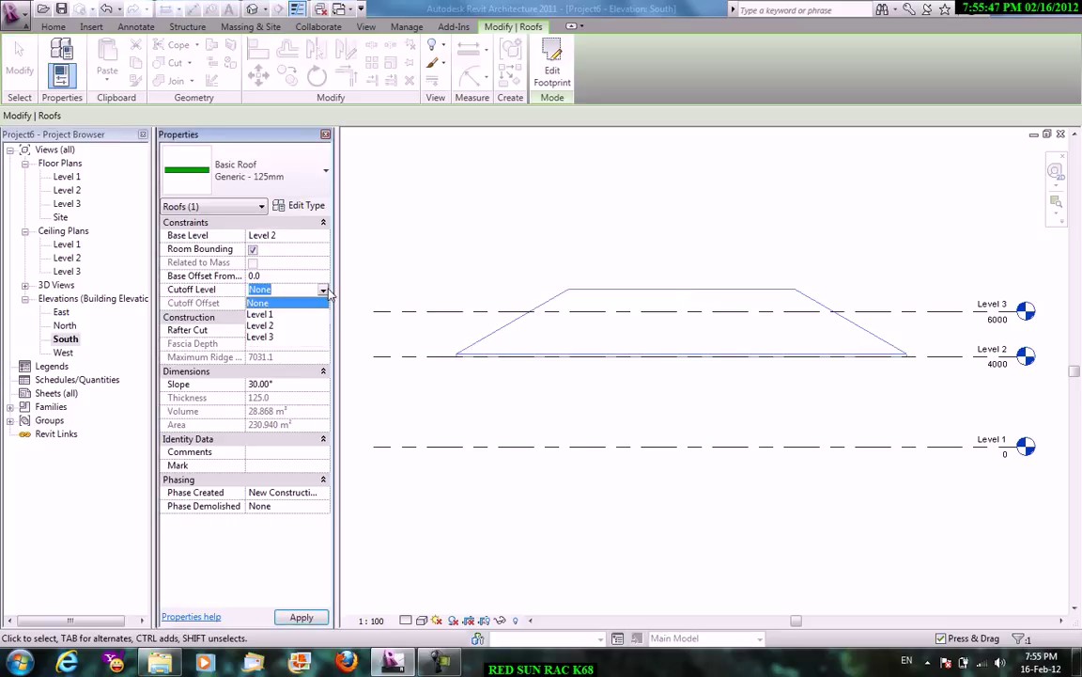
pyautogui.click(278, 336)
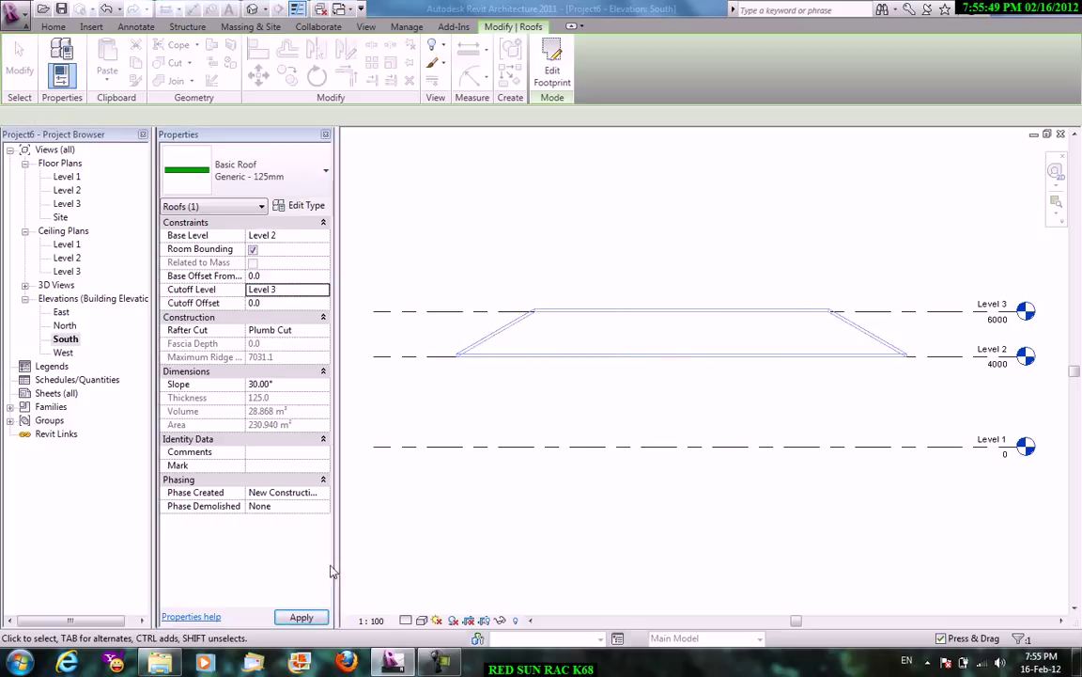
pyautogui.click(302, 617)
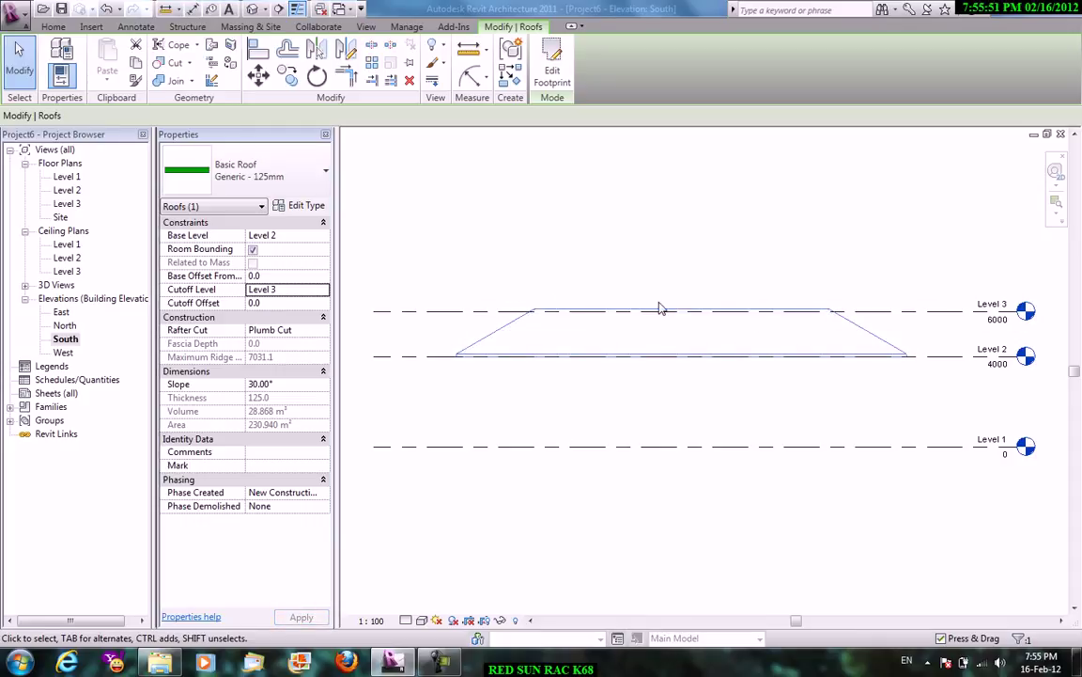
# On Level 2, sketch a rectangular footprint roof along the cut roof's inner flat edge and finish it.
pyautogui.doubleClick(67, 189)
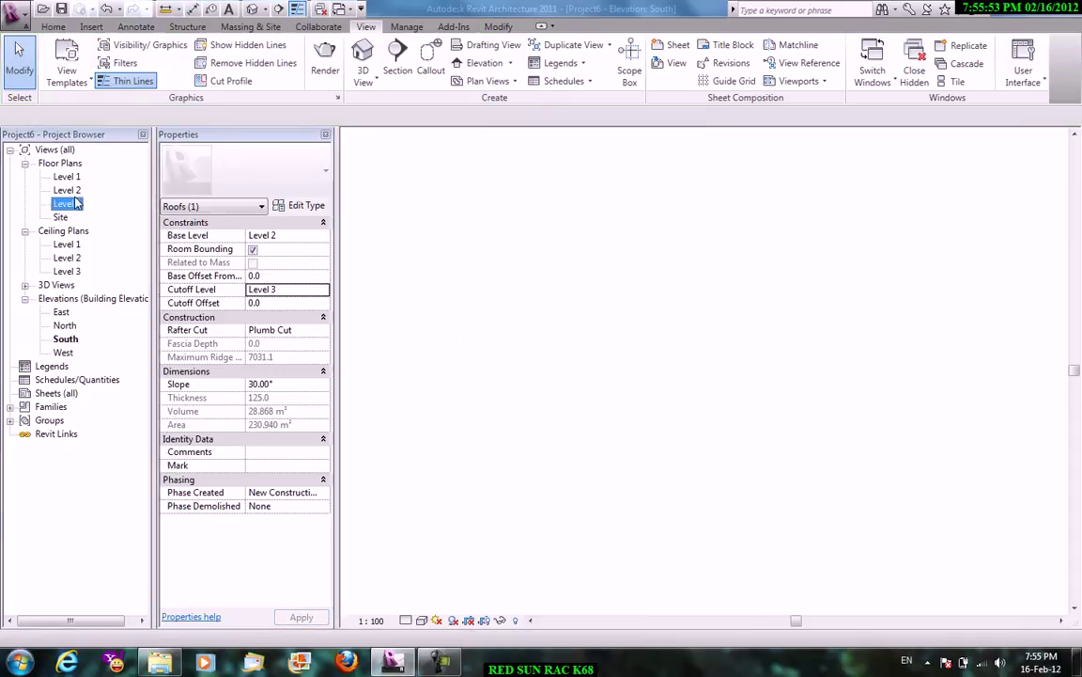
pyautogui.click(660, 239)
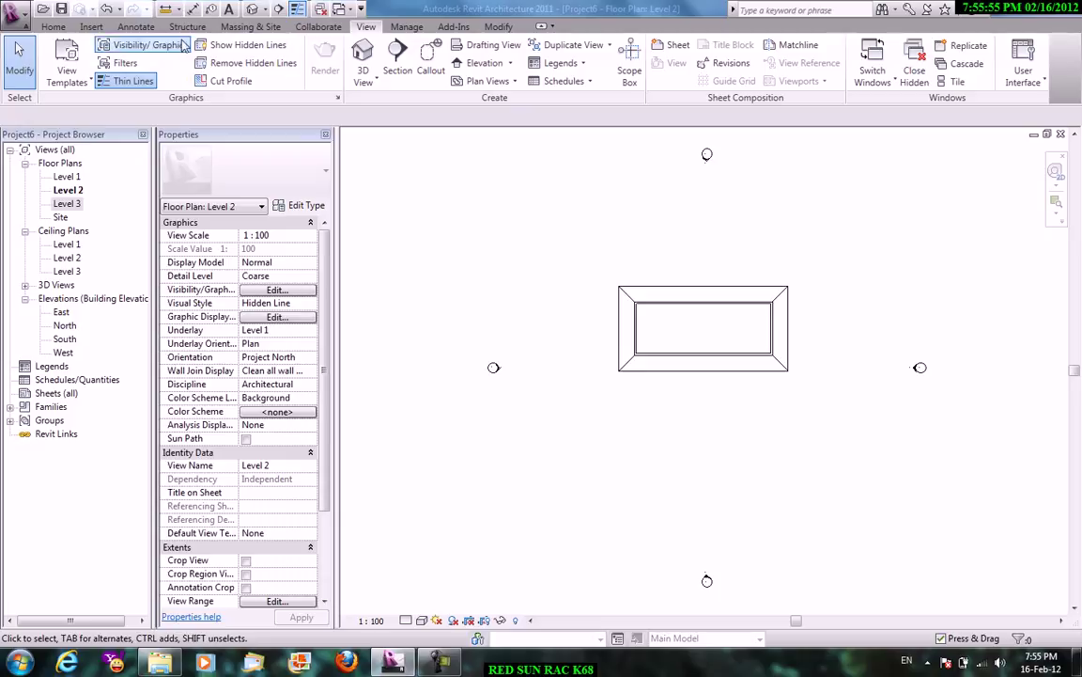
pyautogui.click(196, 28)
pyautogui.click(54, 26)
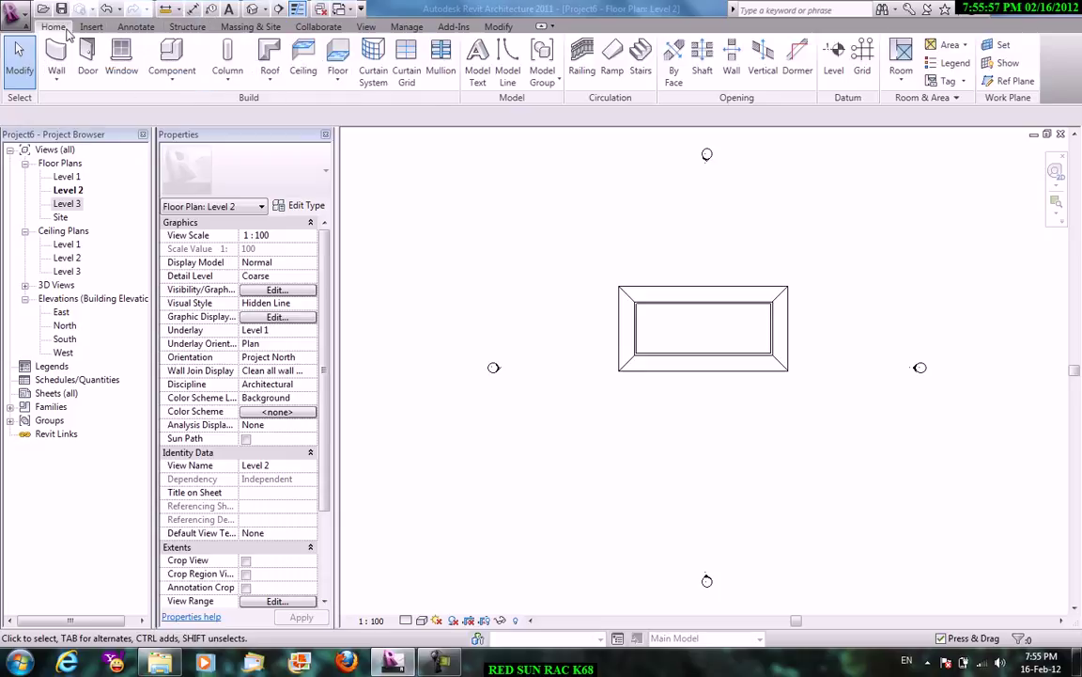
pyautogui.click(242, 72)
pyautogui.click(272, 101)
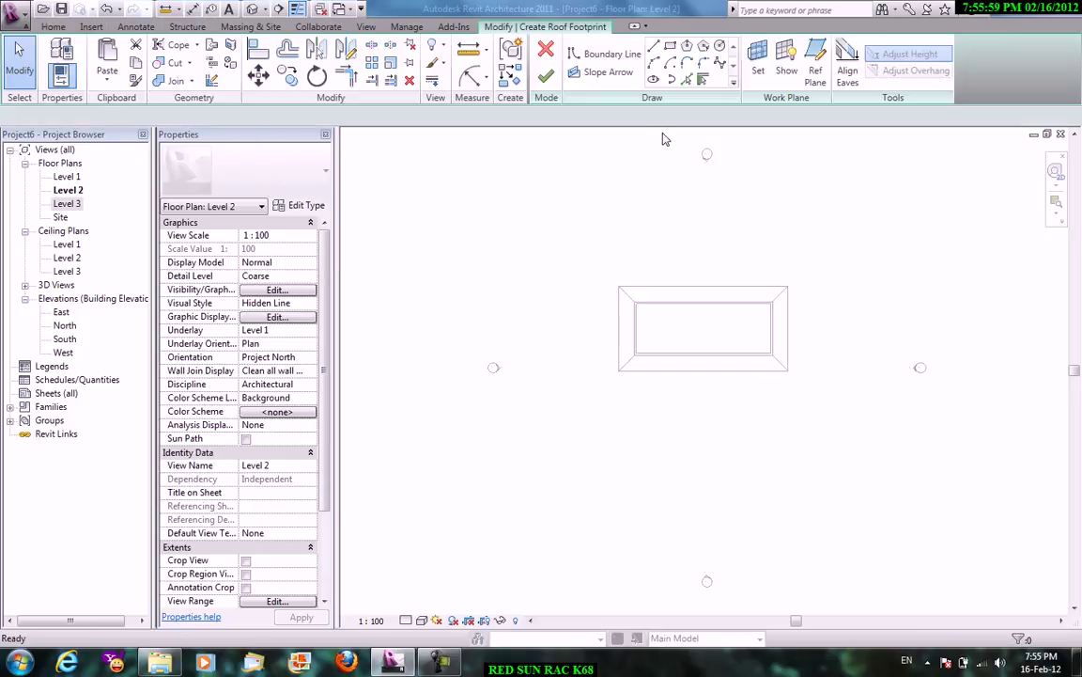
pyautogui.click(670, 45)
pyautogui.scroll(2, 635, 301)
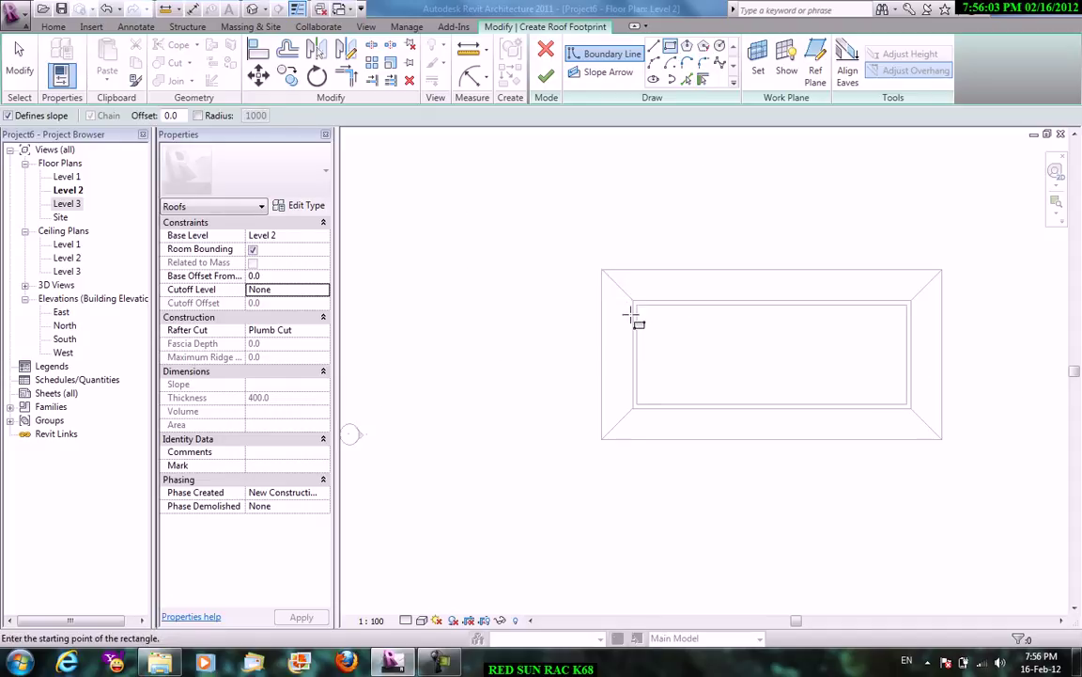
pyautogui.click(634, 301)
pyautogui.click(907, 409)
pyautogui.rightClick(761, 203)
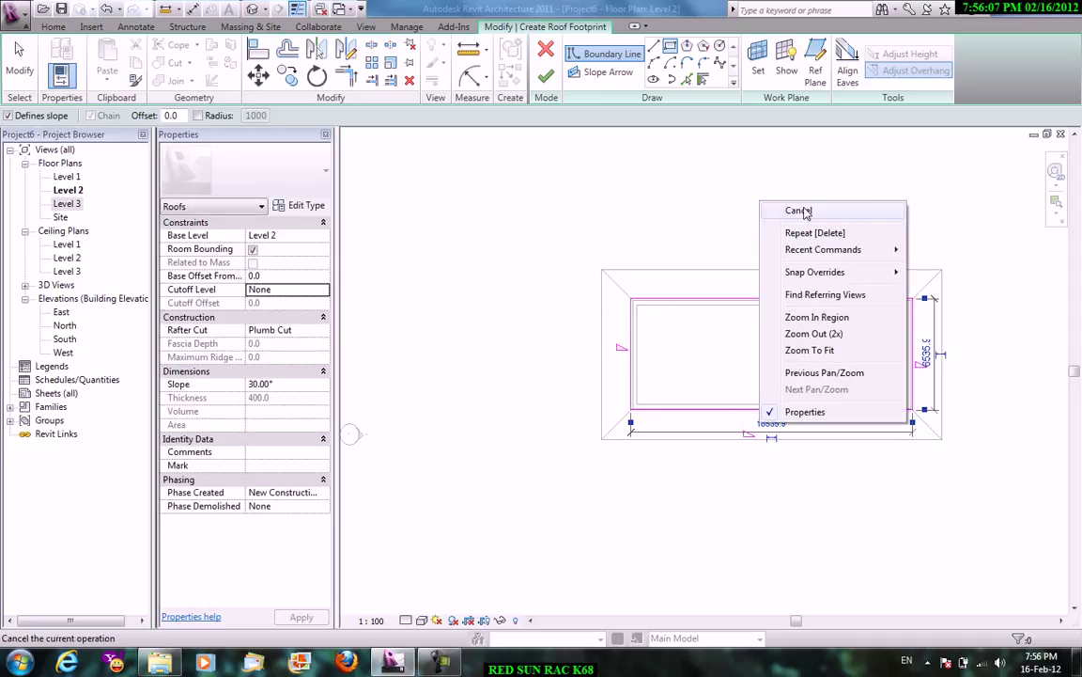
pyautogui.click(800, 211)
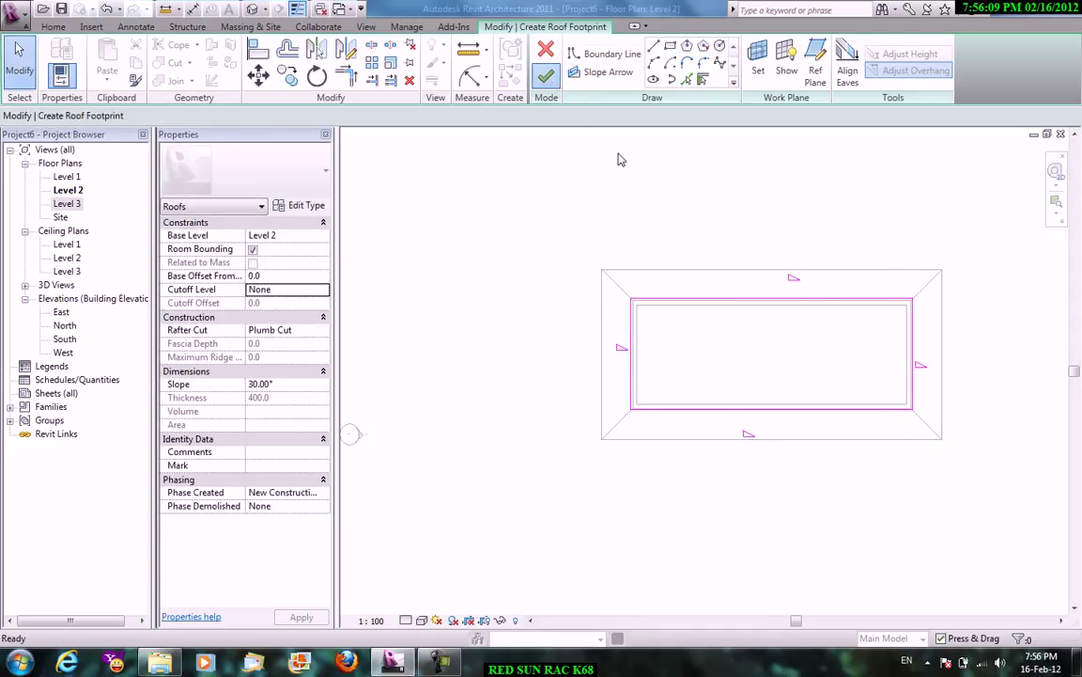
pyautogui.click(546, 75)
# Change the new inner roof's type to Generic - 125mm.
pyautogui.click(665, 333)
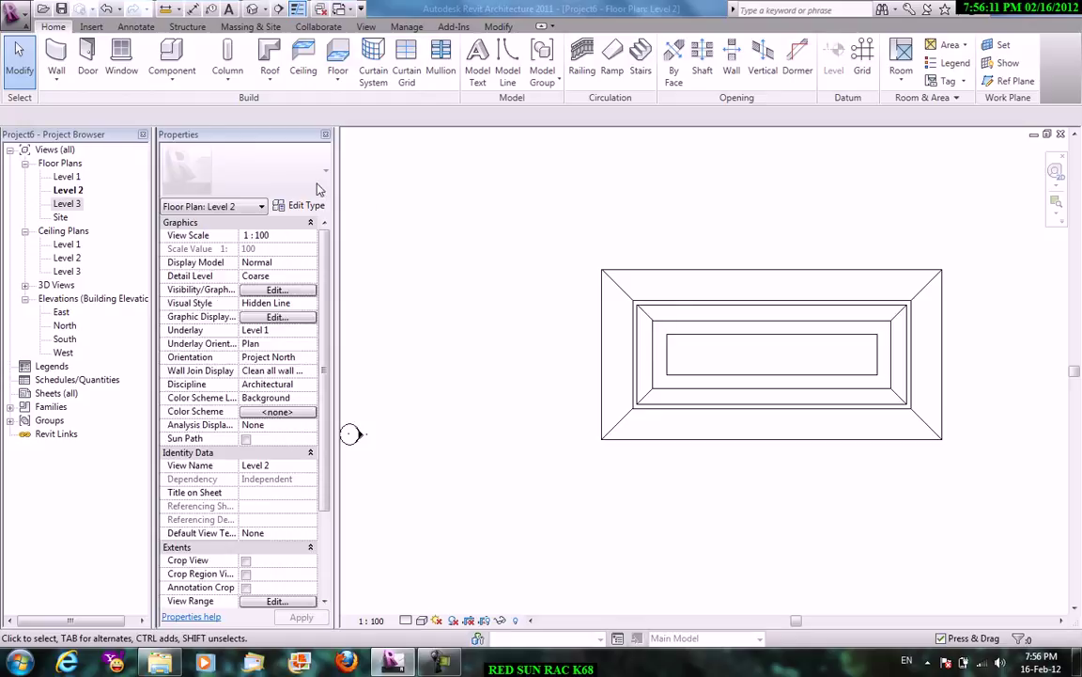
pyautogui.click(633, 318)
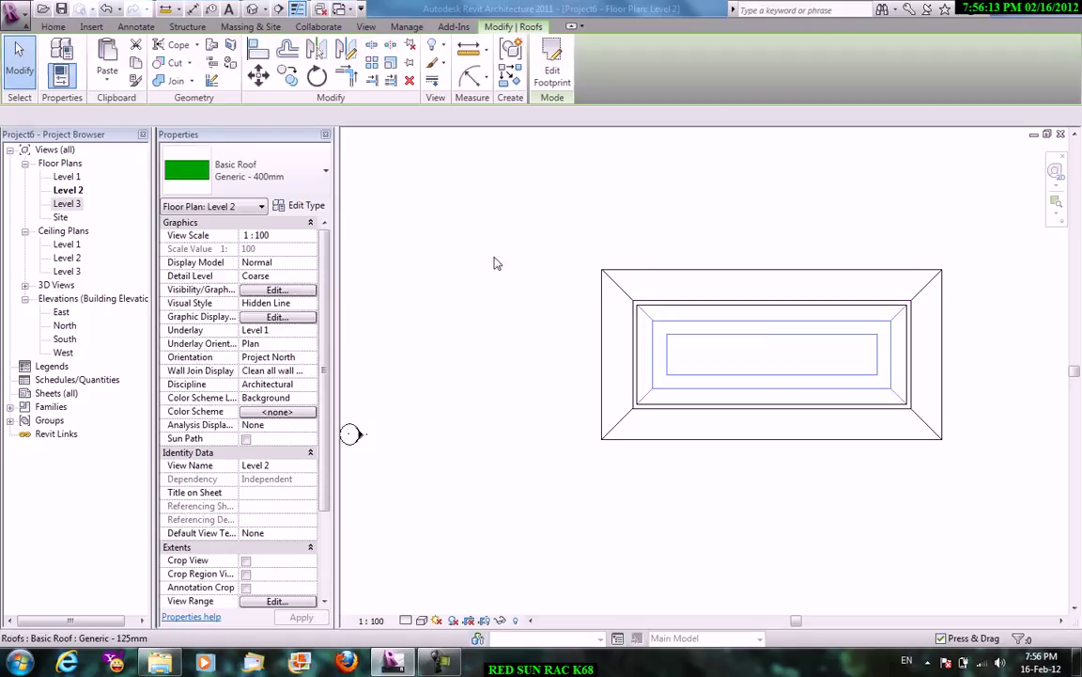
pyautogui.click(310, 173)
pyautogui.click(223, 257)
pyautogui.click(608, 207)
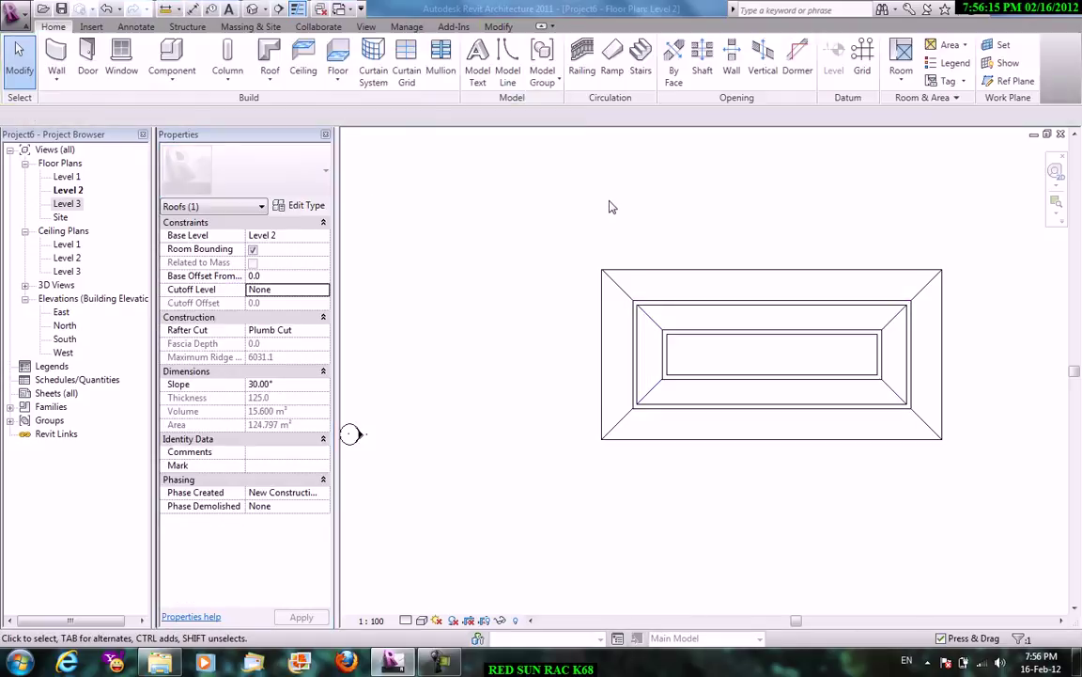
pyautogui.click(365, 26)
# In the Default 3D View, set the inner hip roof's Base Level to Level 3.
pyautogui.click(363, 80)
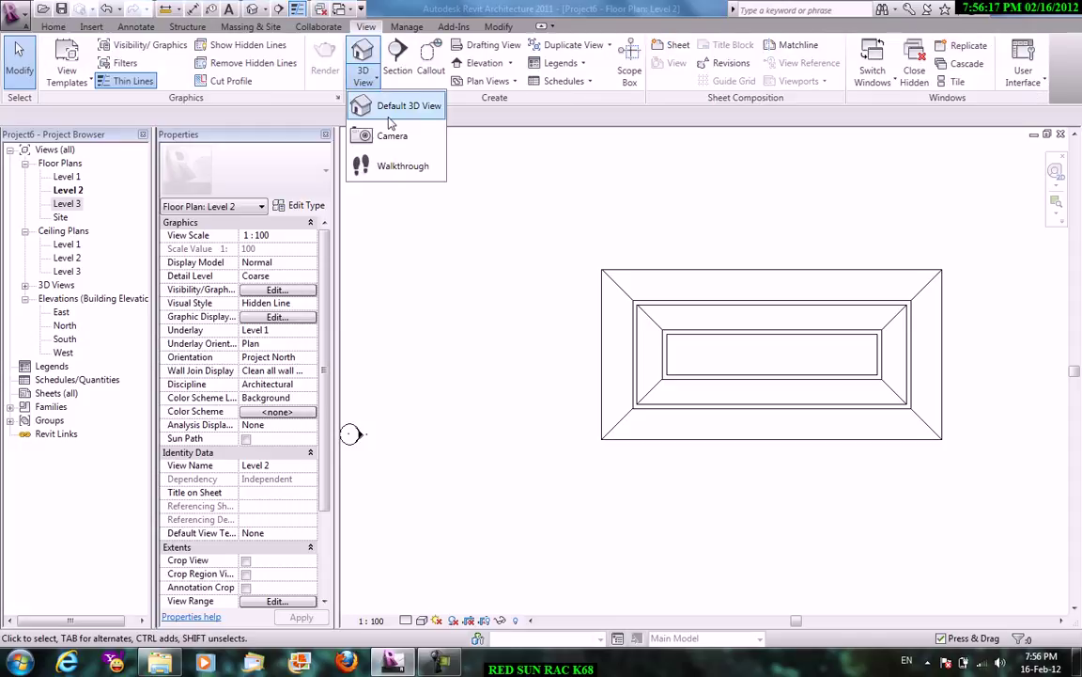
pyautogui.click(400, 105)
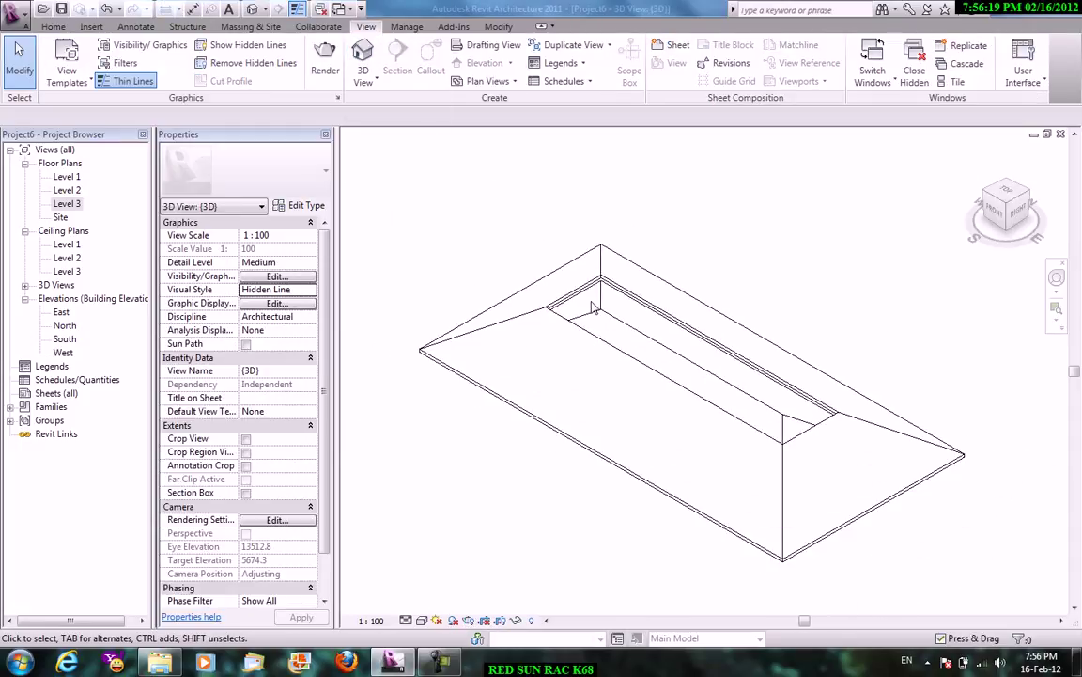
pyautogui.click(594, 323)
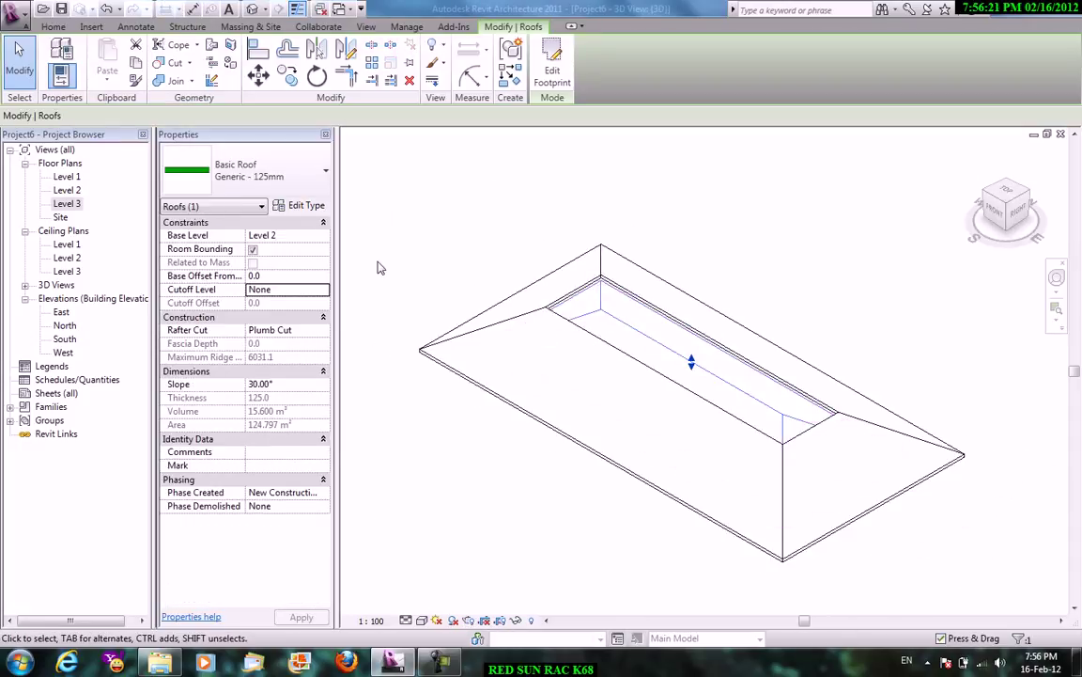
pyautogui.click(313, 235)
pyautogui.click(322, 235)
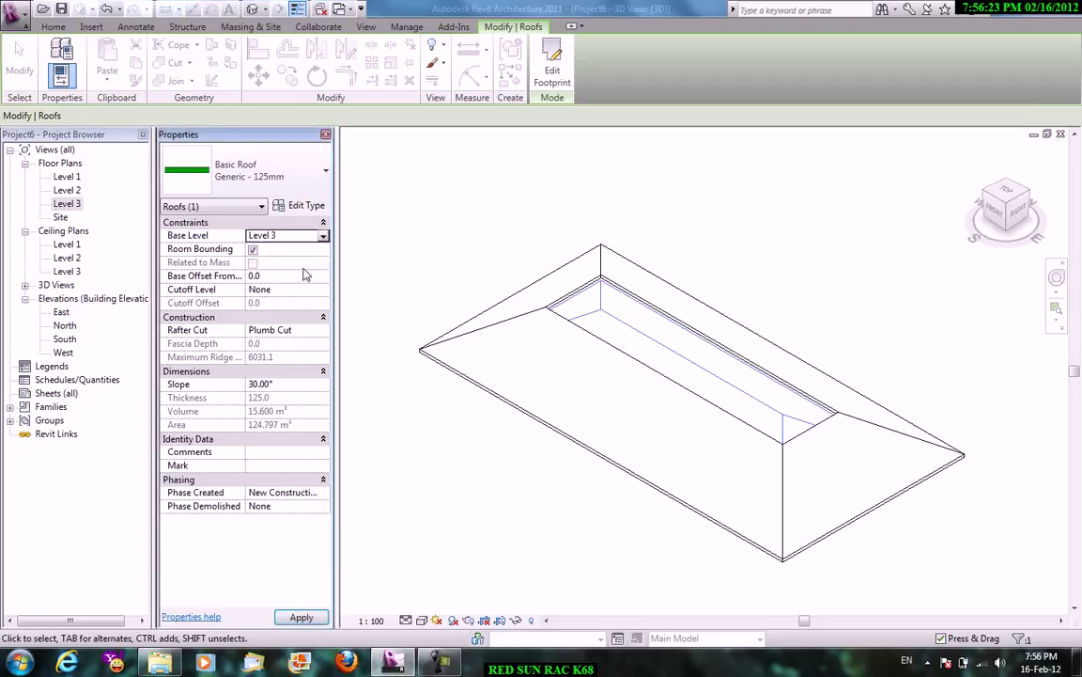
pyautogui.click(304, 272)
pyautogui.click(425, 543)
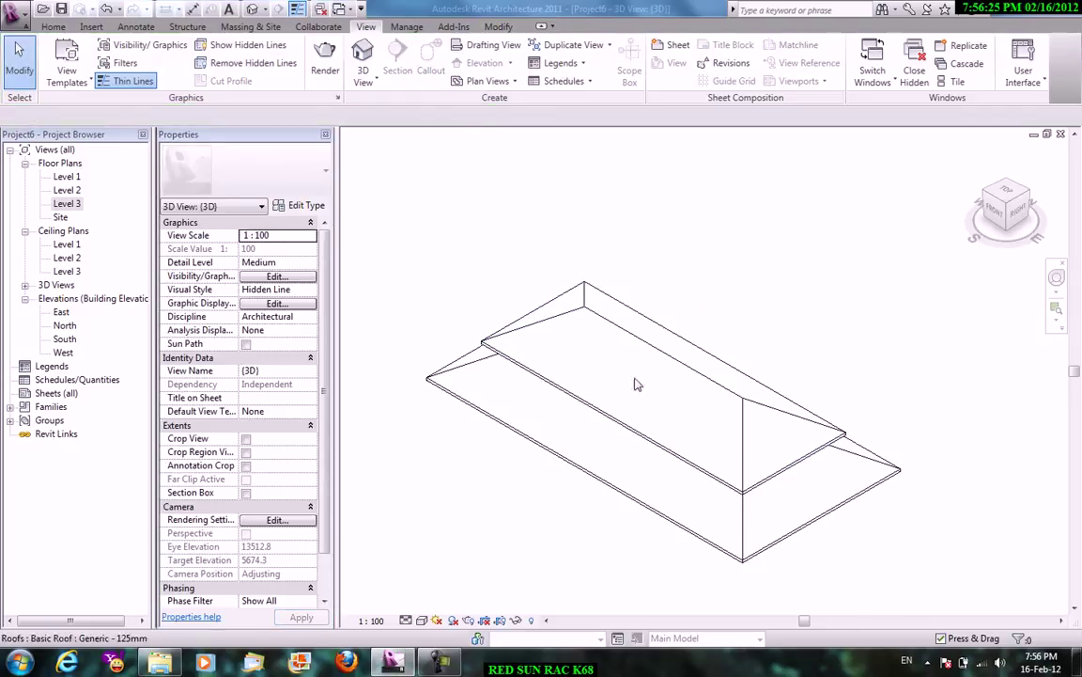
# Clear the roof selection and open the Level 3 floor plan.
pyautogui.click(634, 345)
pyautogui.hotkey('ctrl', 'z')
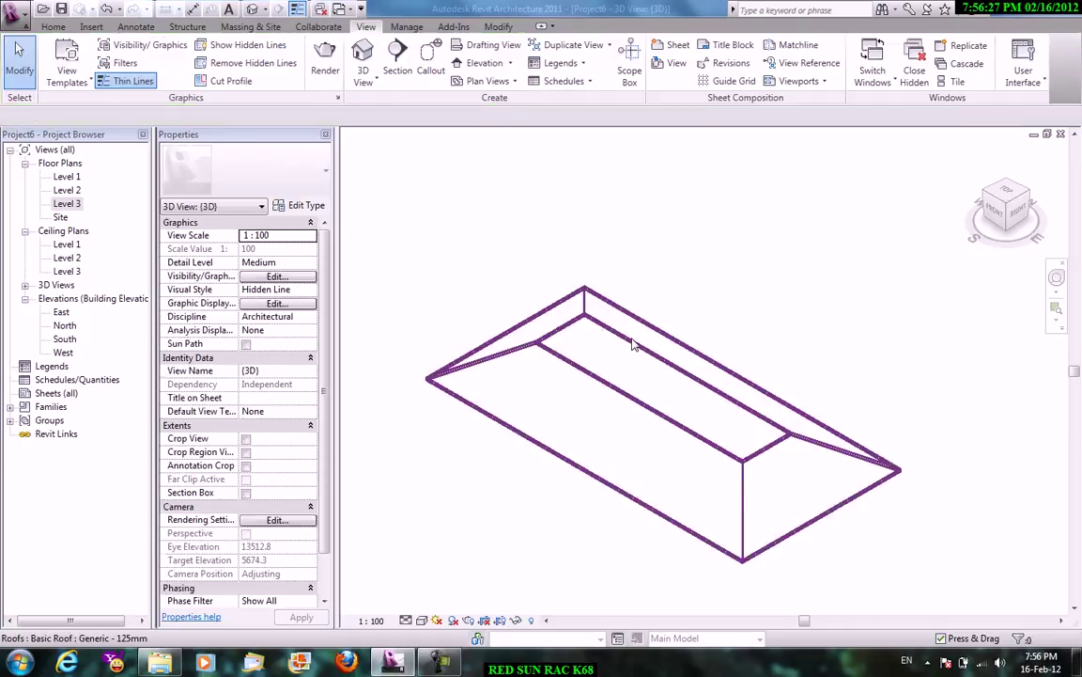
pyautogui.doubleClick(68, 204)
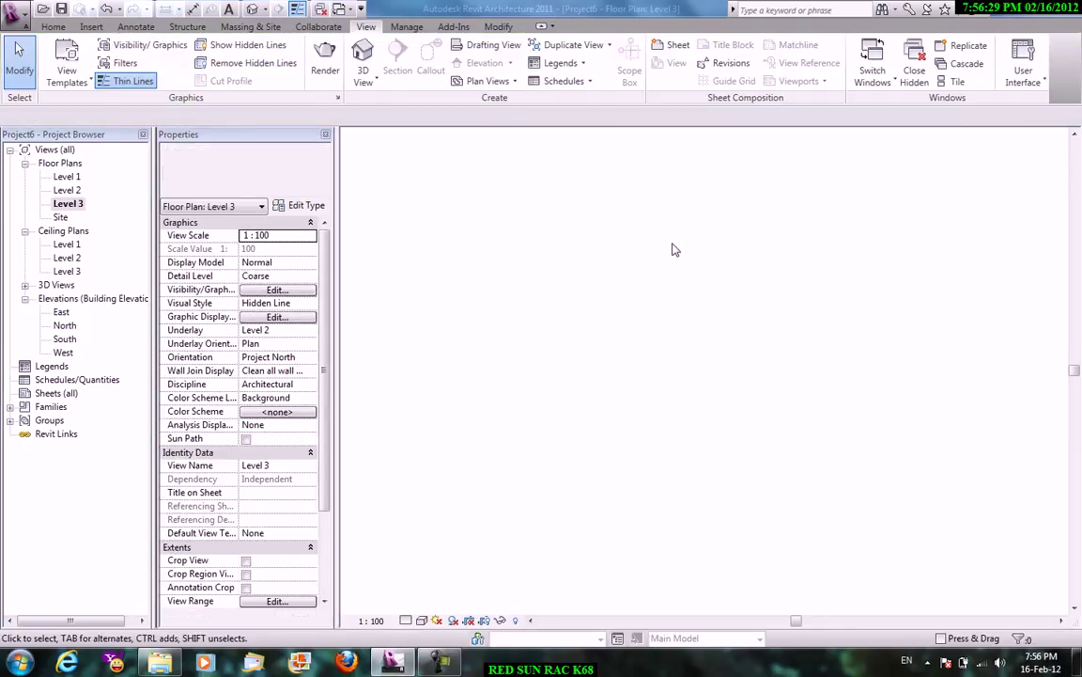
# On Level 3, sketch a 13071.8 × 3071.8 footprint roof rectangle over the opening's edges.
pyautogui.click(54, 27)
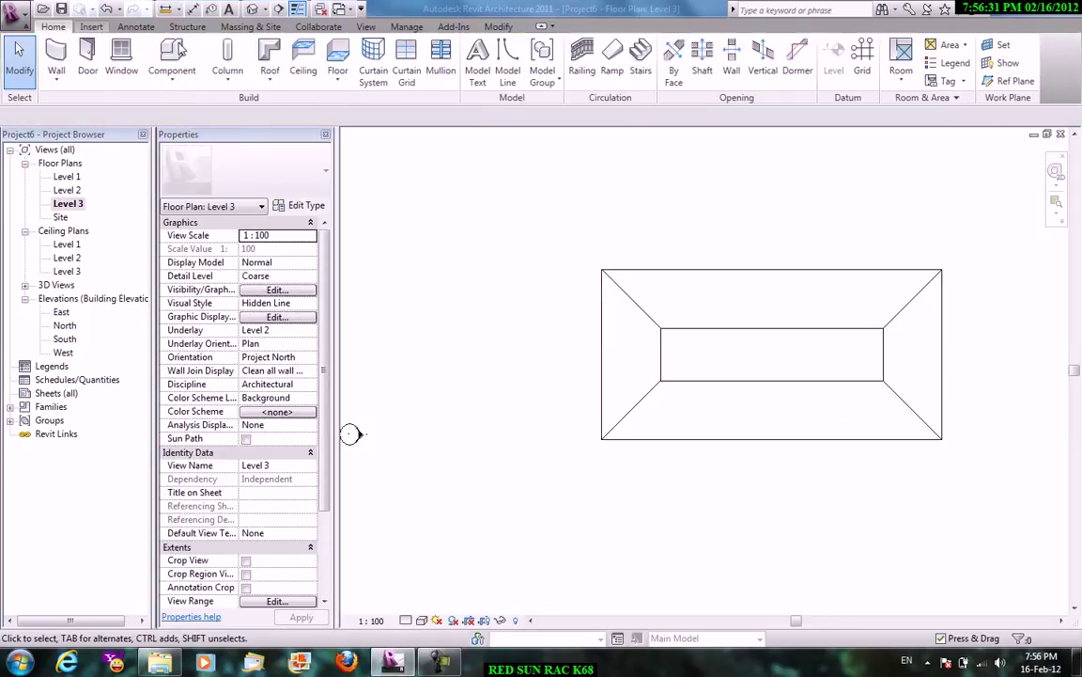
pyautogui.click(270, 80)
pyautogui.click(314, 103)
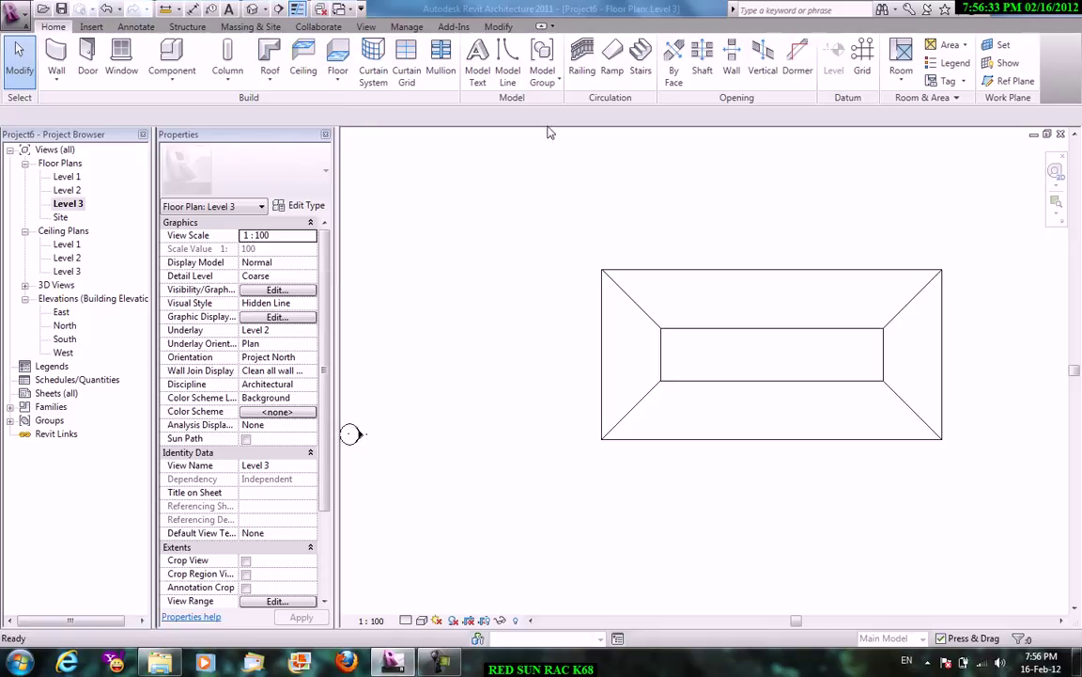
pyautogui.click(661, 328)
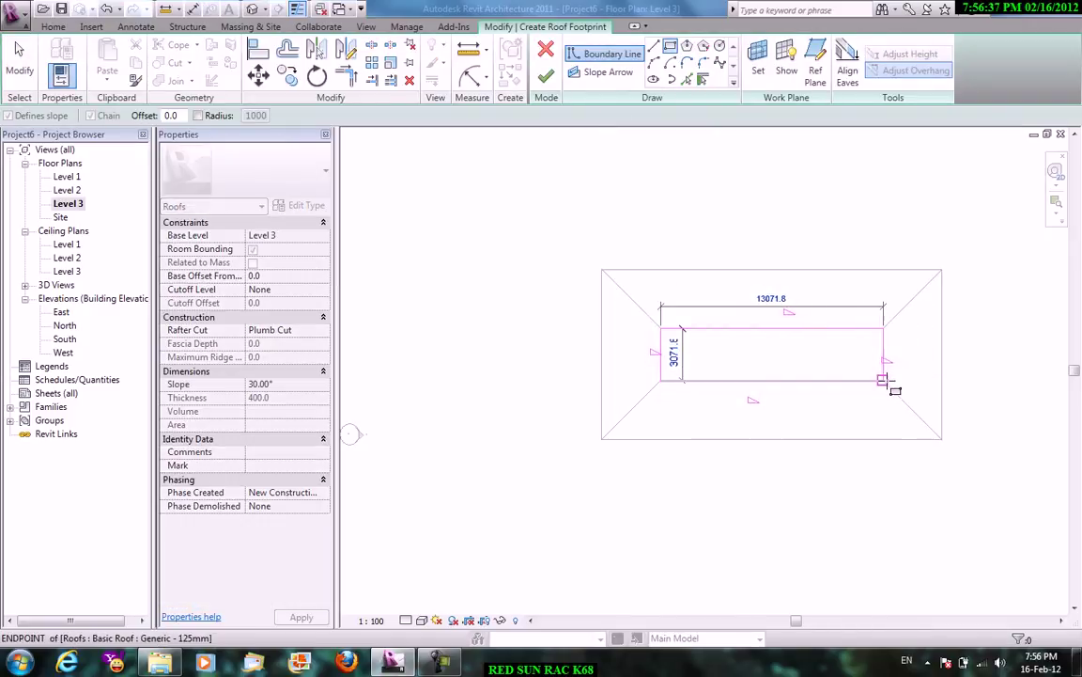
pyautogui.click(883, 379)
pyautogui.rightClick(609, 209)
pyautogui.click(624, 220)
pyautogui.rightClick(633, 202)
pyautogui.click(648, 216)
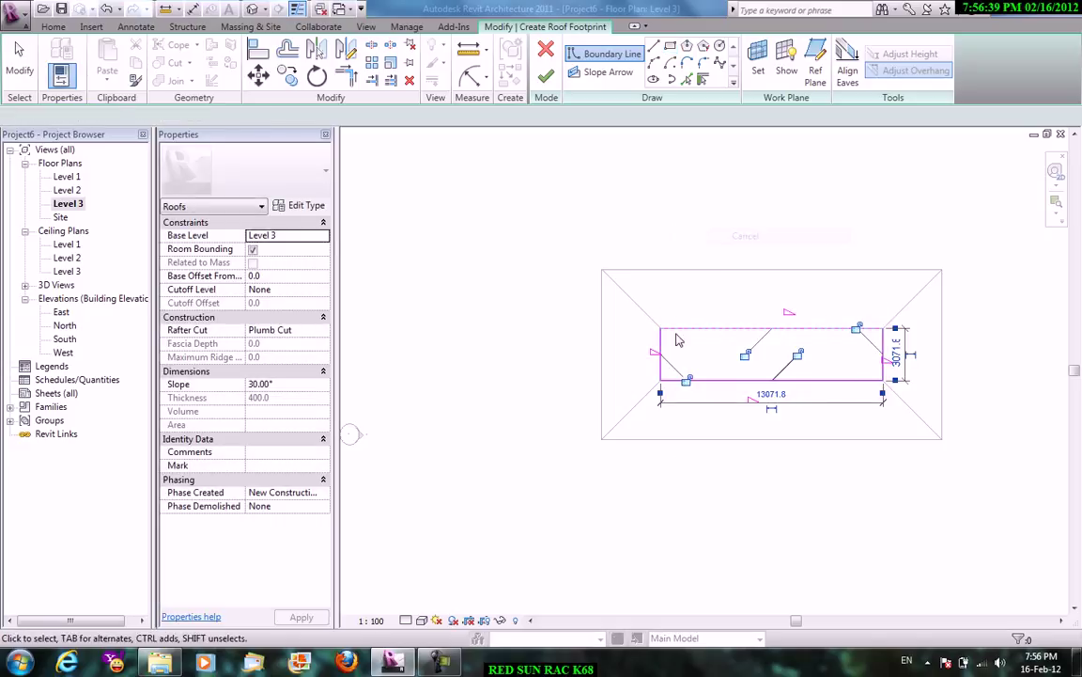
# Check the side boundary lines' slopes, finish the roof, and view it in 3D.
pyautogui.click(662, 350)
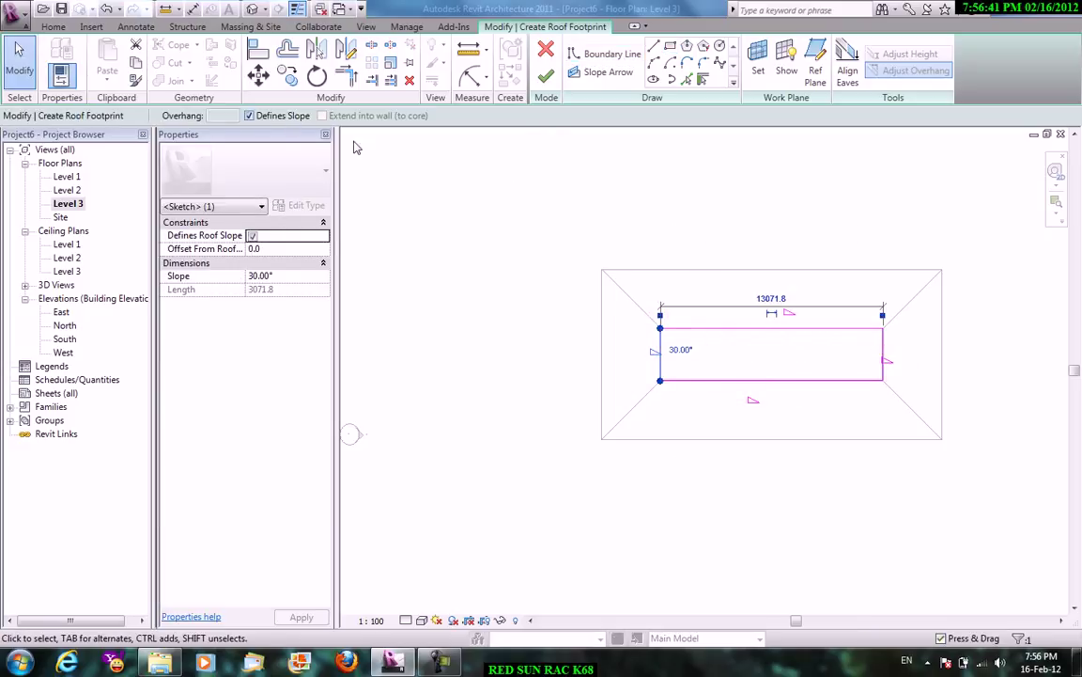
pyautogui.click(883, 355)
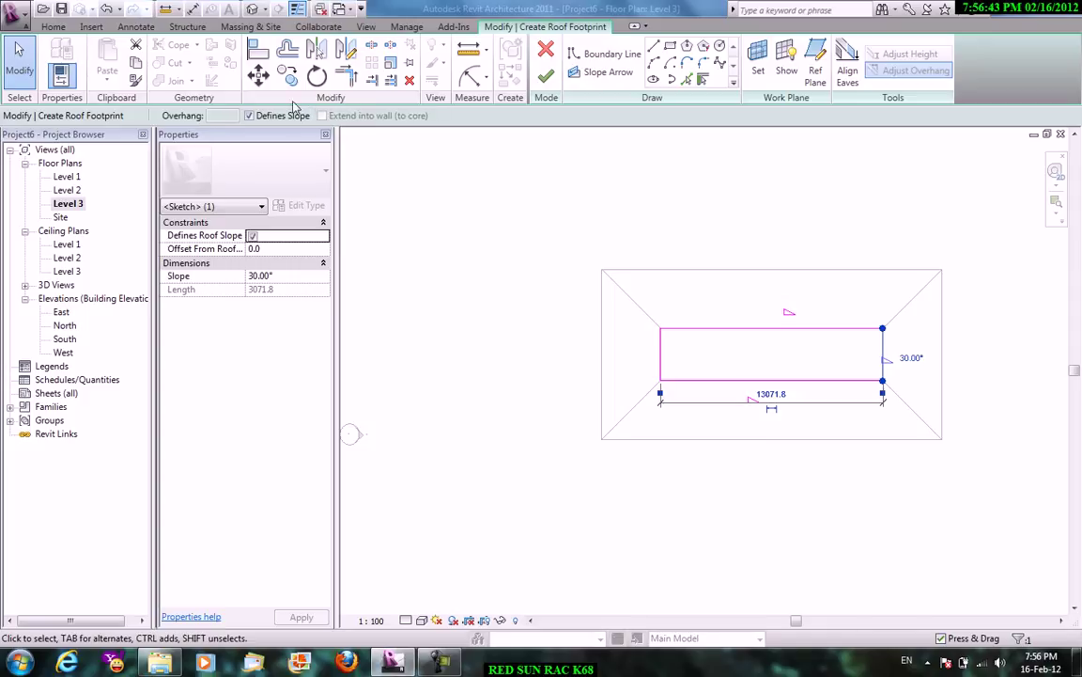
pyautogui.click(546, 77)
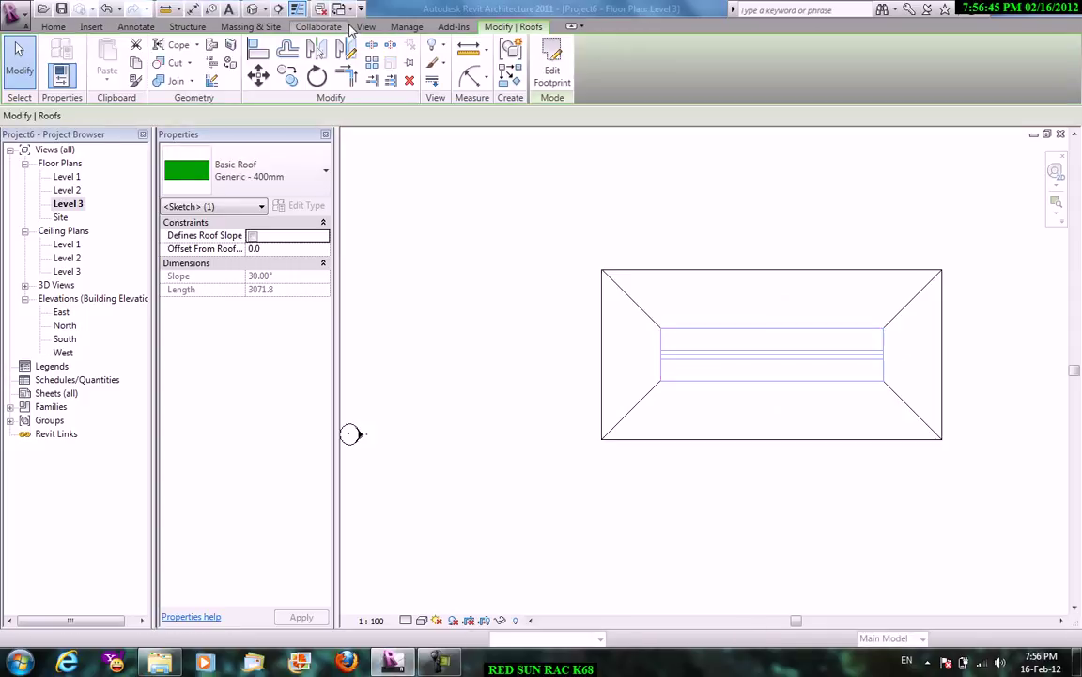
pyautogui.click(373, 83)
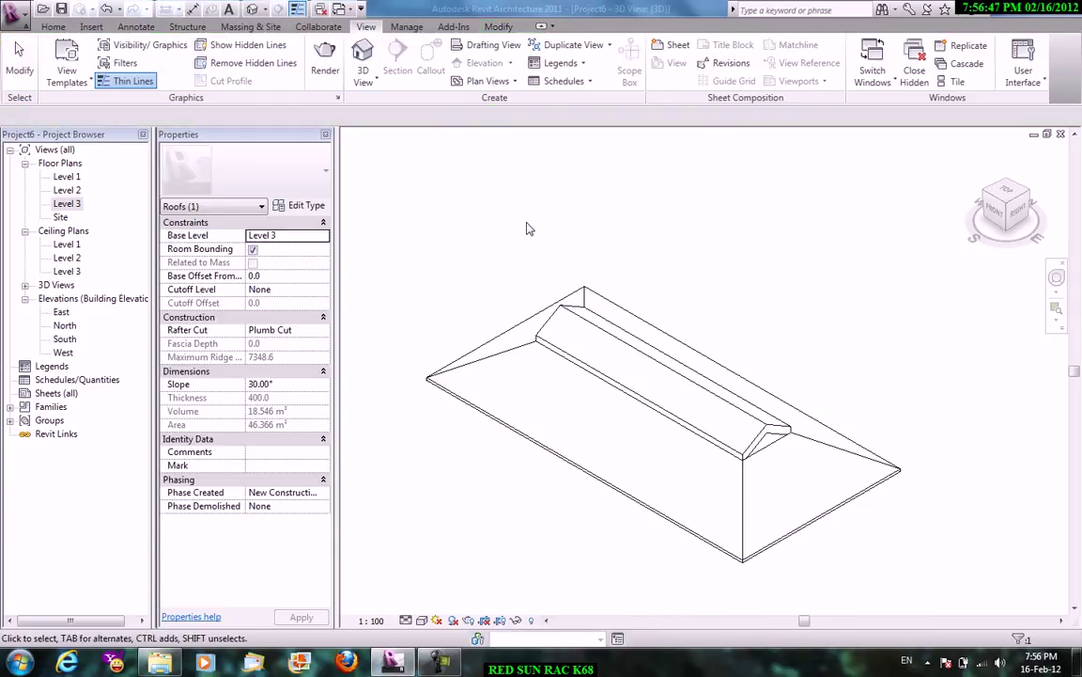
# Change the inner roof's type to Generic - 125mm.
pyautogui.click(273, 171)
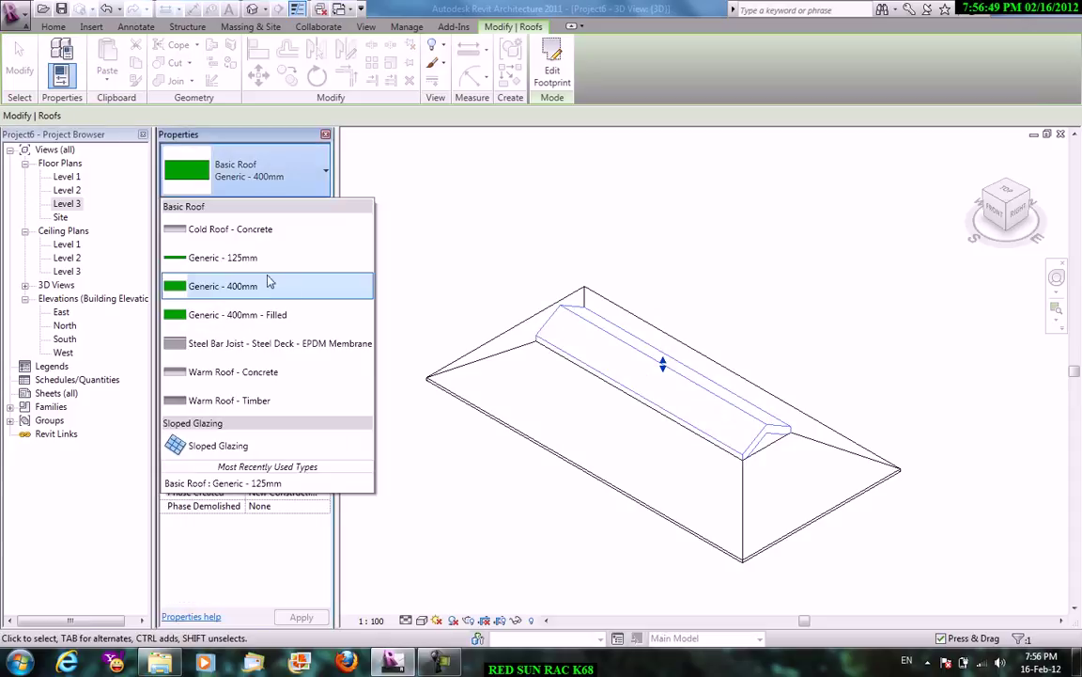
pyautogui.click(226, 257)
pyautogui.click(691, 284)
pyautogui.moveTo(690, 283)
pyautogui.keyDown('shift'); pyautogui.mouseDown(button='middle')
pyautogui.moveTo(769, 379)
pyautogui.moveTo(811, 265)
pyautogui.mouseUp(button='middle'); pyautogui.keyUp('shift')
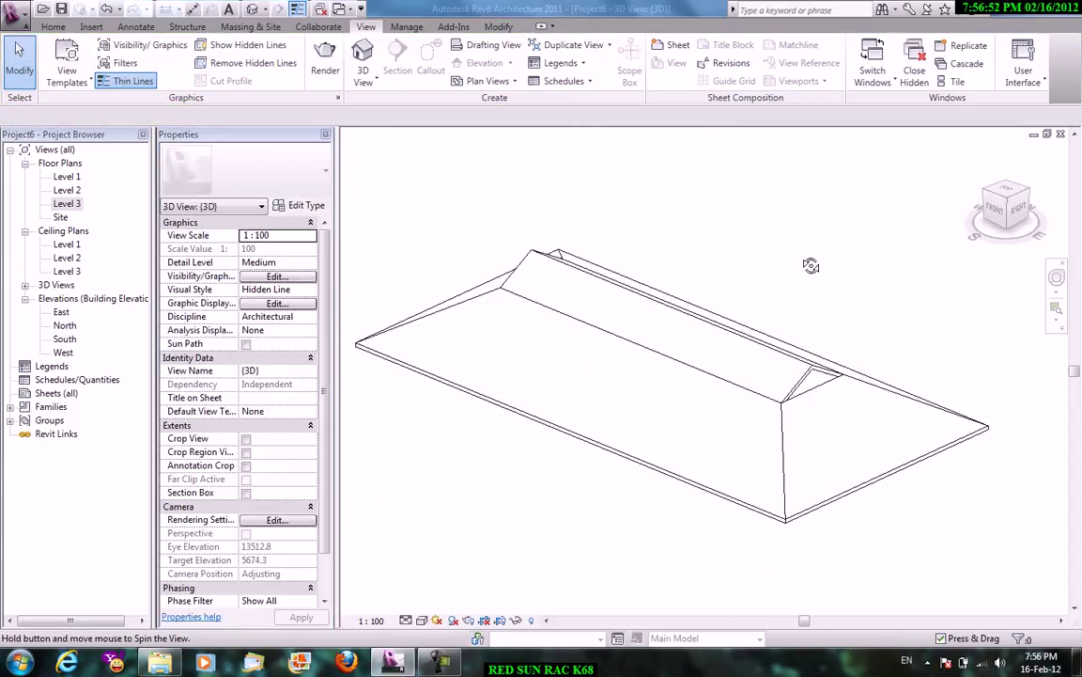
# Join the inner roof's geometry with the surrounding hip roof.
pyautogui.click(532, 261)
pyautogui.click(490, 196)
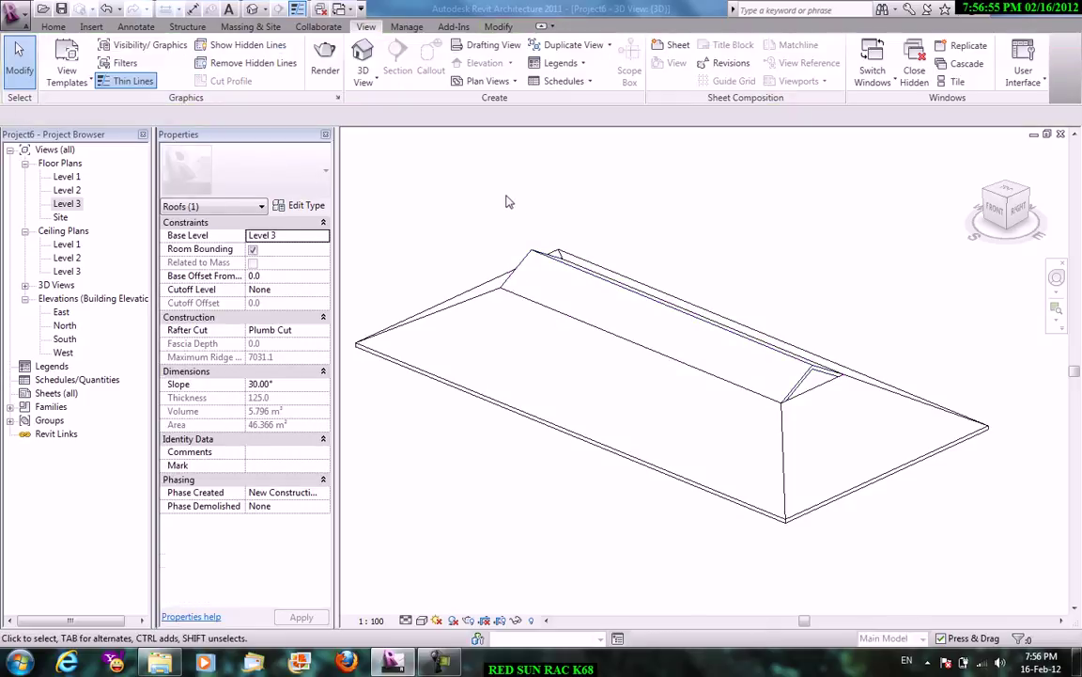
pyautogui.click(550, 250)
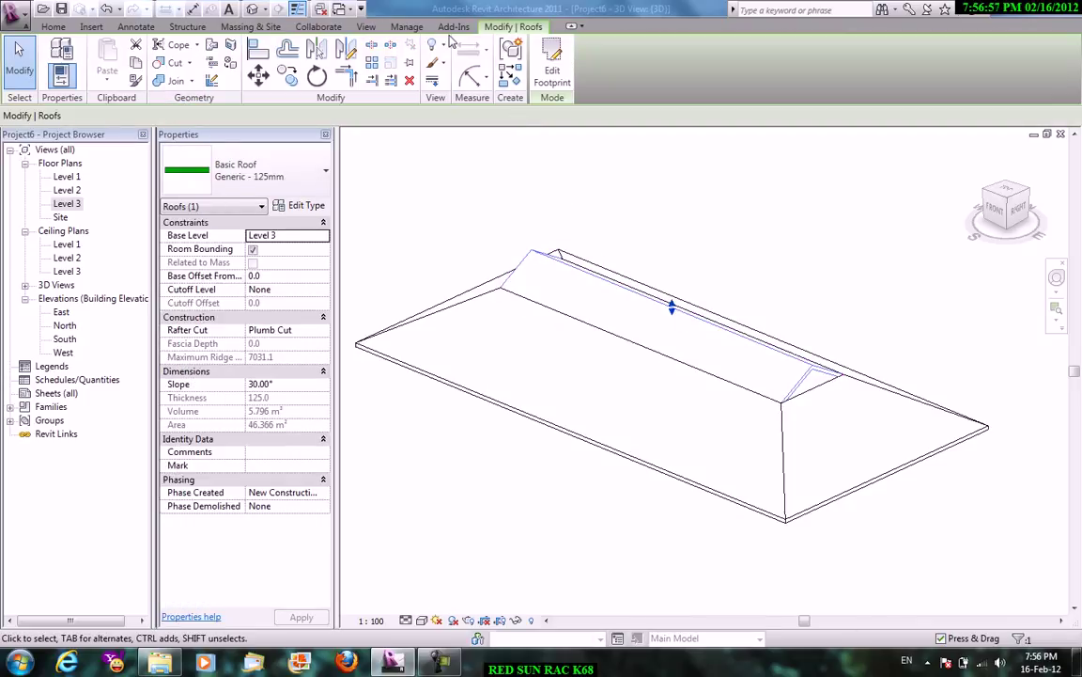
pyautogui.click(182, 84)
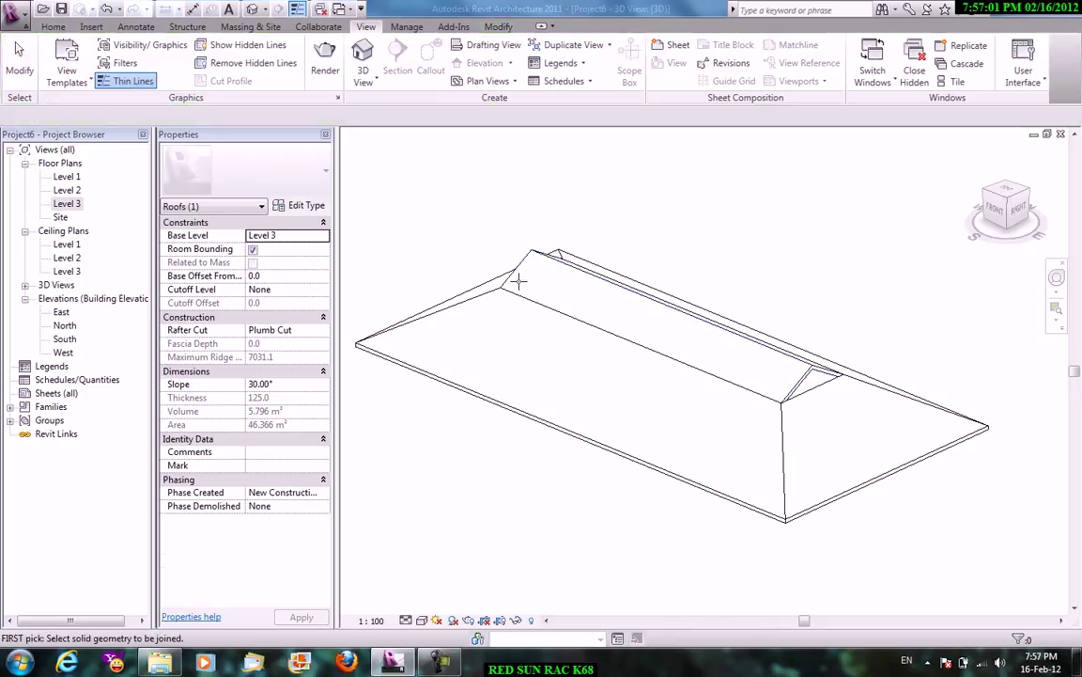
pyautogui.click(448, 264)
pyautogui.rightClick(674, 191)
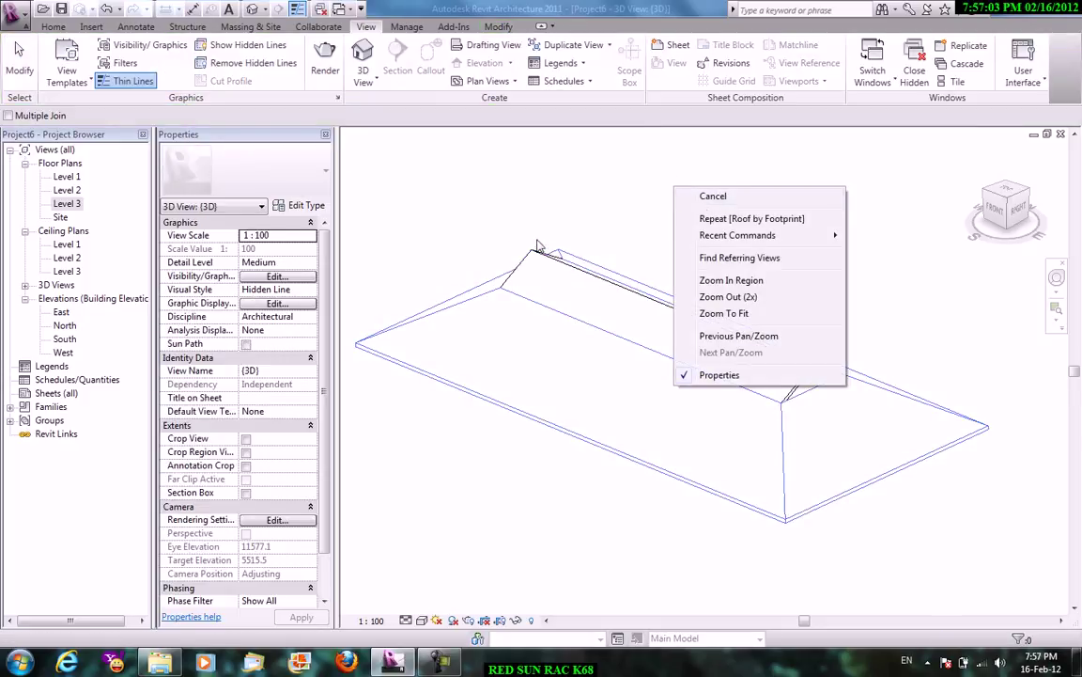
pyautogui.click(485, 235)
pyautogui.click(485, 334)
pyautogui.rightClick(508, 192)
pyautogui.click(540, 199)
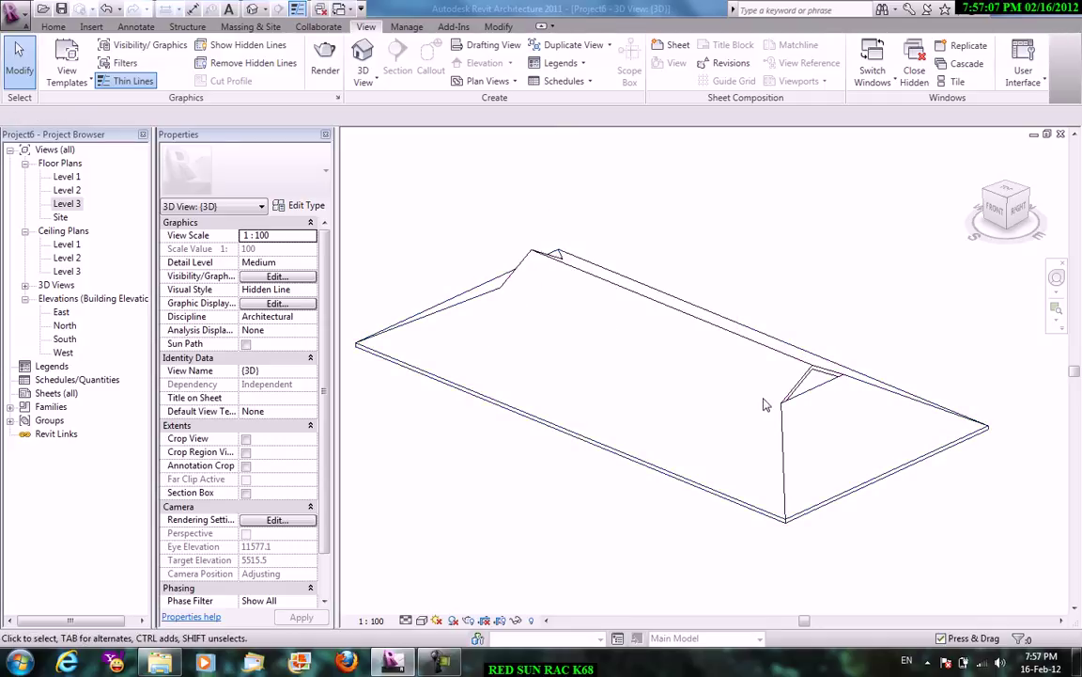
pyautogui.scroll(1, 763, 406)
pyautogui.scroll(1, 769, 403)
pyautogui.scroll(1, 845, 381)
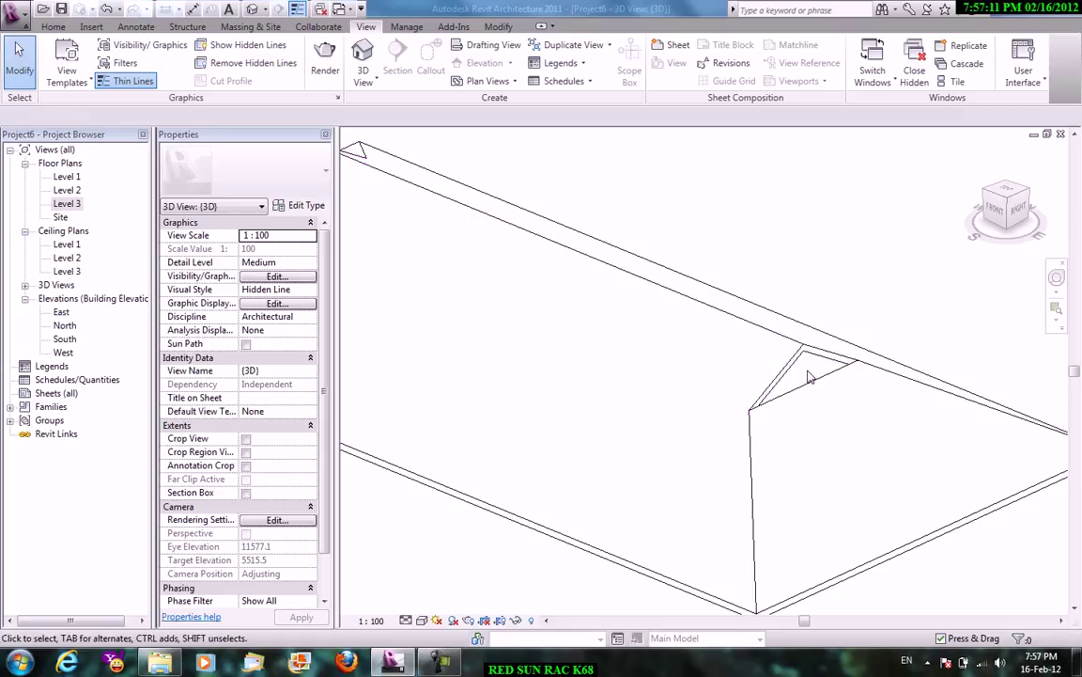
pyautogui.scroll(-1, 810, 376)
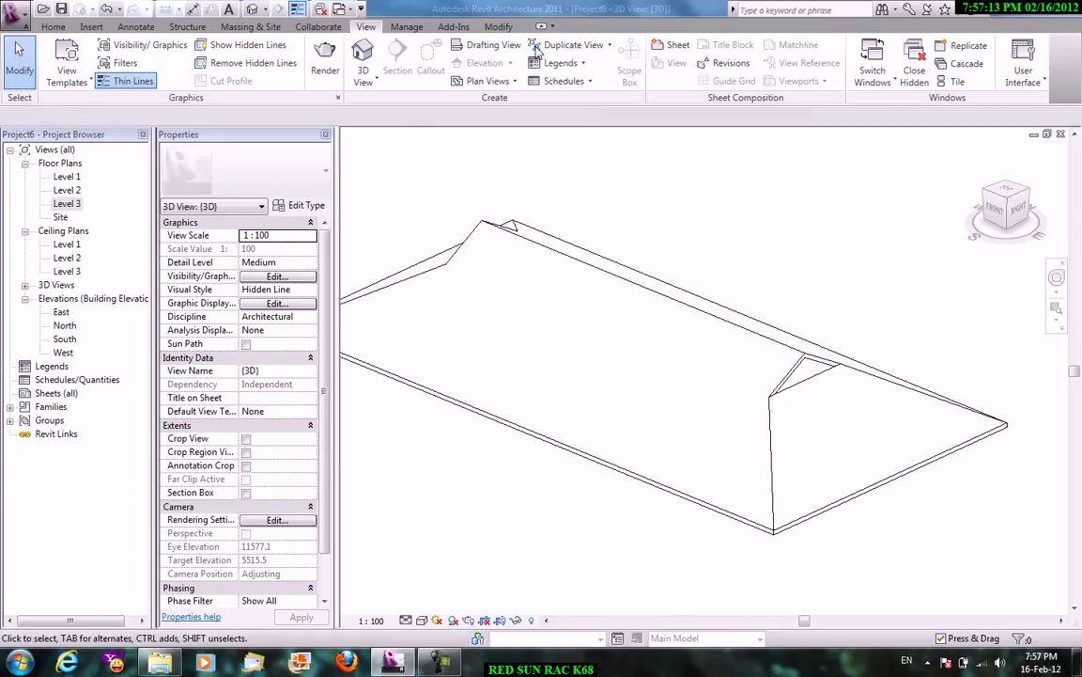
# Start unjoining the roof geometries, then cancel it.
pyautogui.click(502, 27)
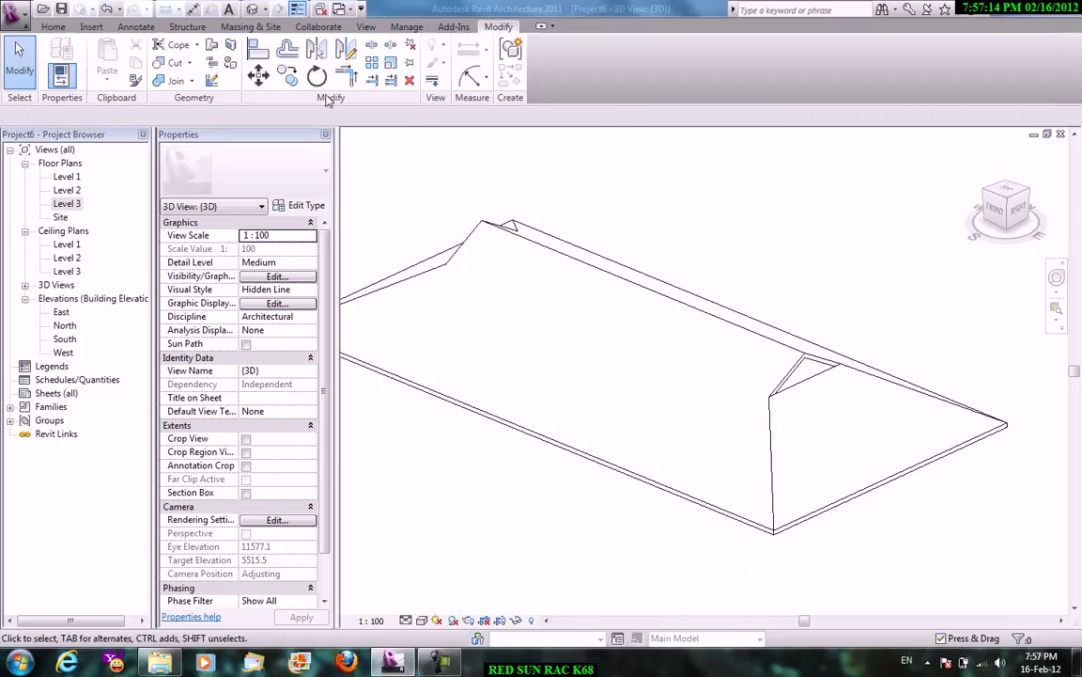
pyautogui.click(191, 82)
pyautogui.click(233, 141)
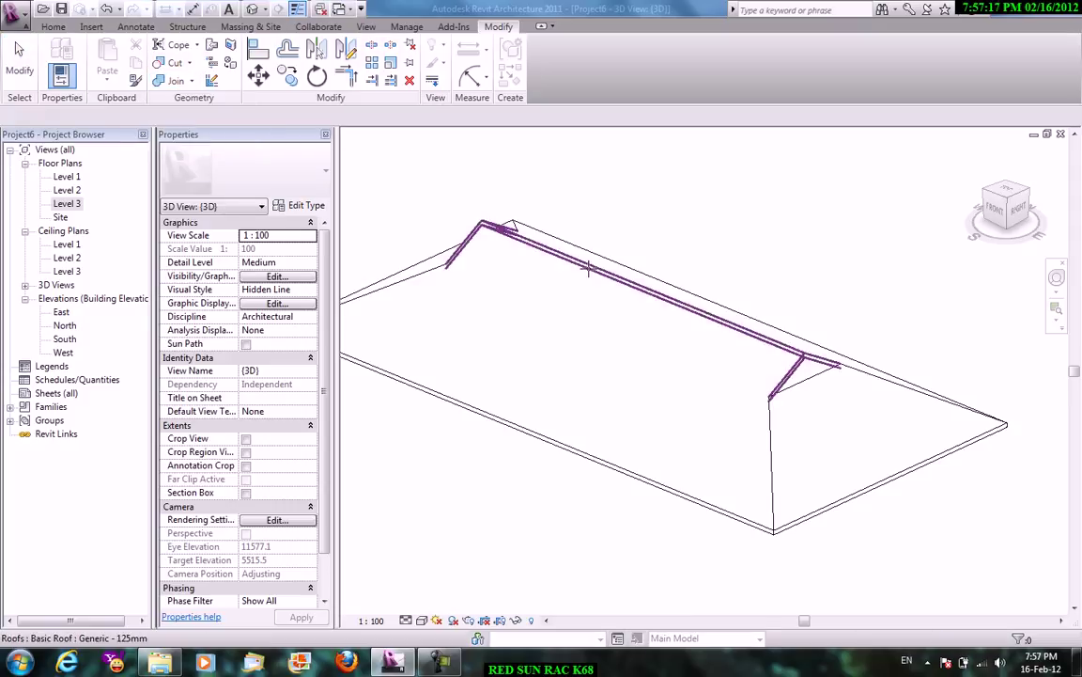
pyautogui.rightClick(685, 216)
pyautogui.click(745, 228)
# Switch the view's visual style to Shaded with Edges.
pyautogui.click(522, 234)
pyautogui.click(422, 620)
pyautogui.click(461, 577)
pyautogui.click(459, 224)
# Change the inner roof's type to Sloped Glazing and look at it closer.
pyautogui.click(489, 232)
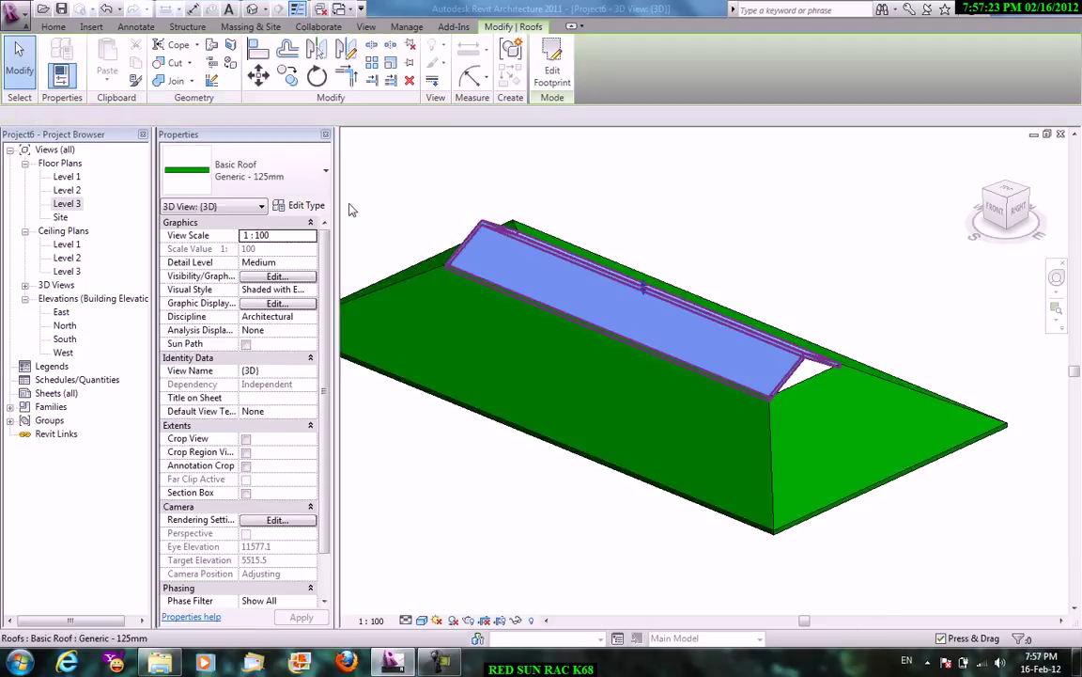
pyautogui.click(275, 174)
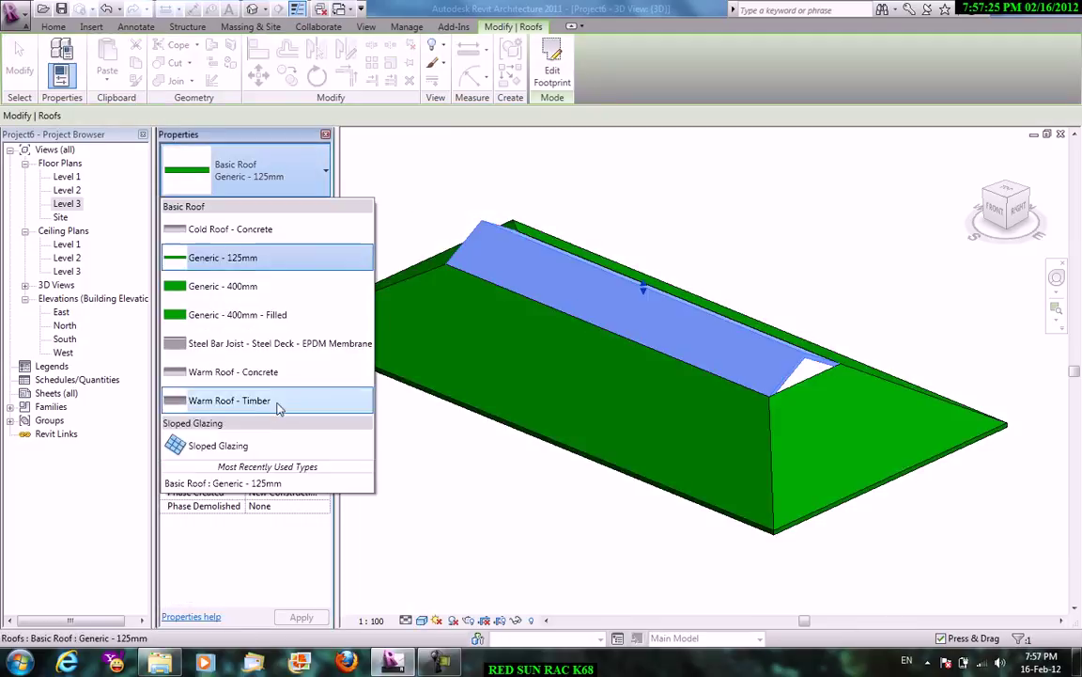
pyautogui.click(197, 447)
pyautogui.click(512, 527)
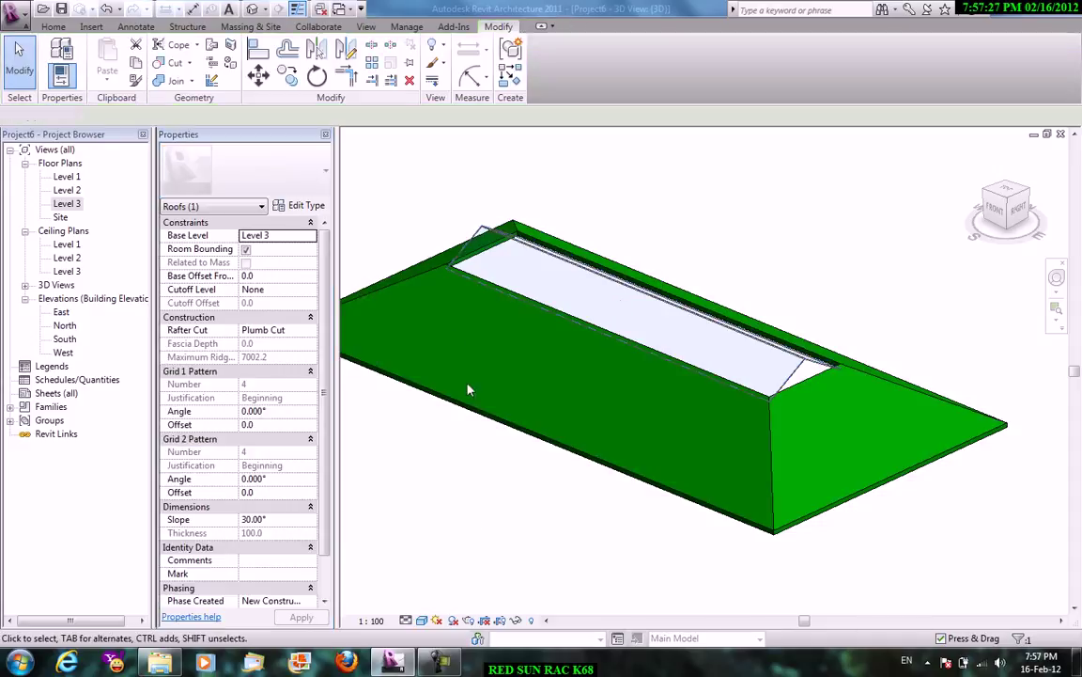
pyautogui.scroll(2, 716, 369)
pyautogui.scroll(1, 716, 369)
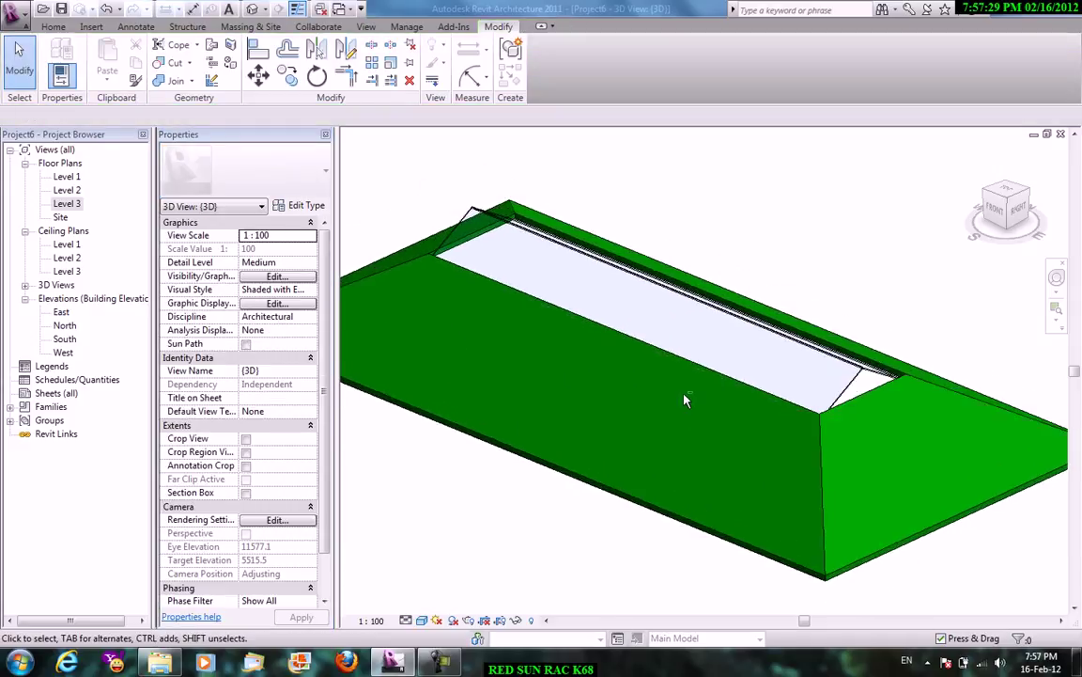
pyautogui.moveTo(716, 369)
pyautogui.keyDown('shift'); pyautogui.mouseDown(button='middle')
pyautogui.moveTo(826, 377)
pyautogui.moveTo(668, 420)
pyautogui.mouseUp(button='middle'); pyautogui.keyUp('shift')
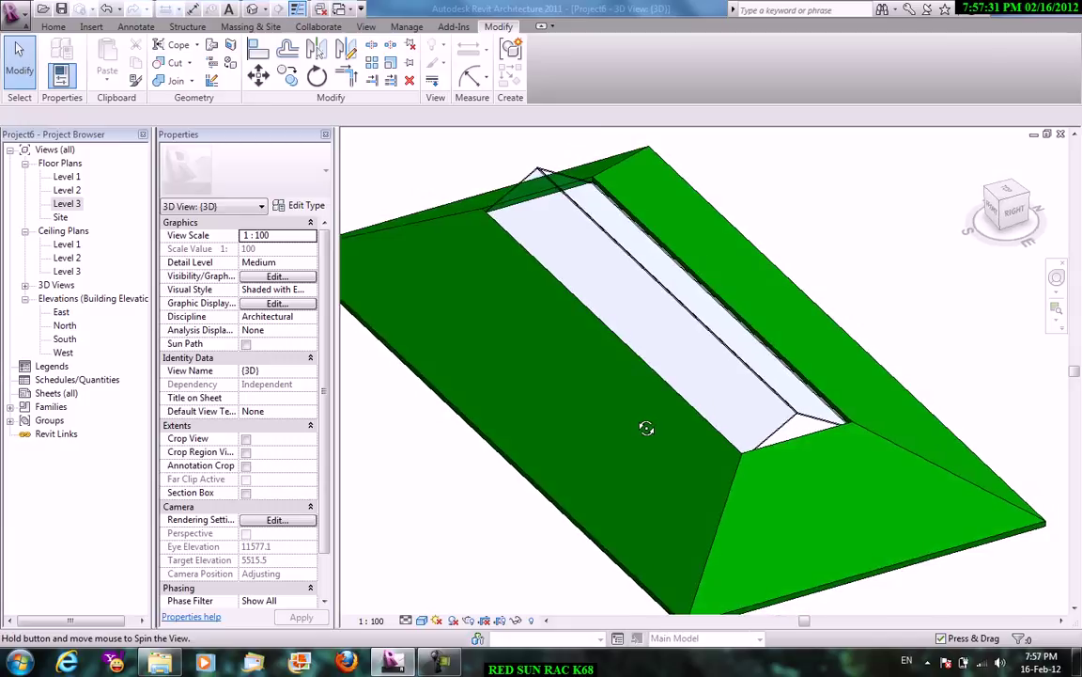
pyautogui.click(53, 26)
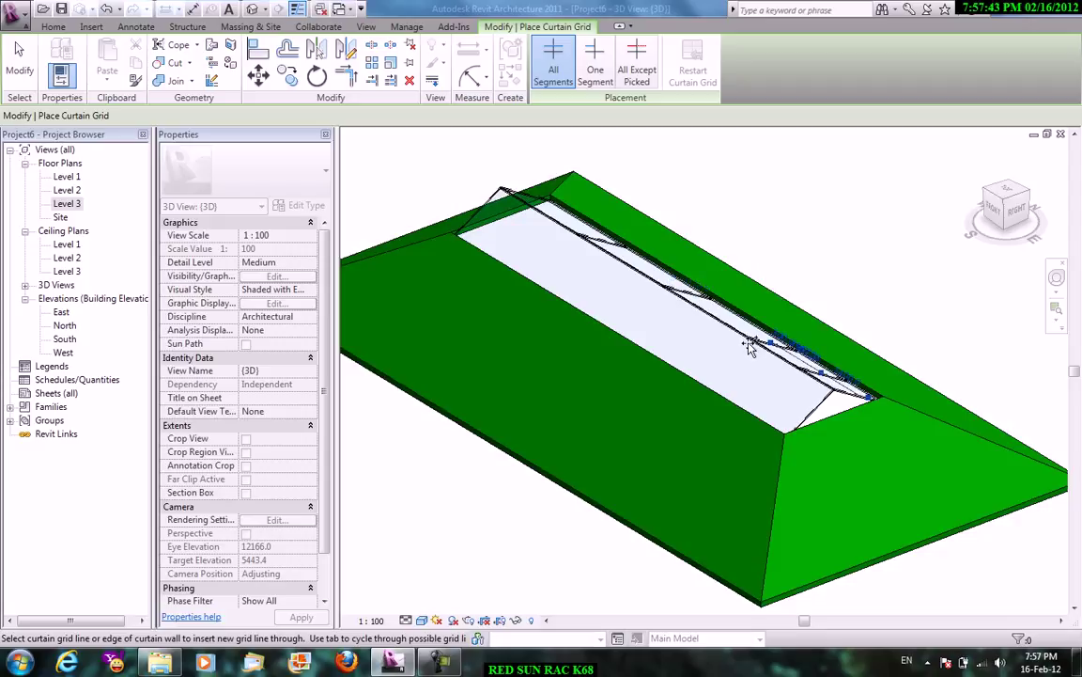
# Place a curtain grid line across the glazed roof.
pyautogui.click(752, 375)
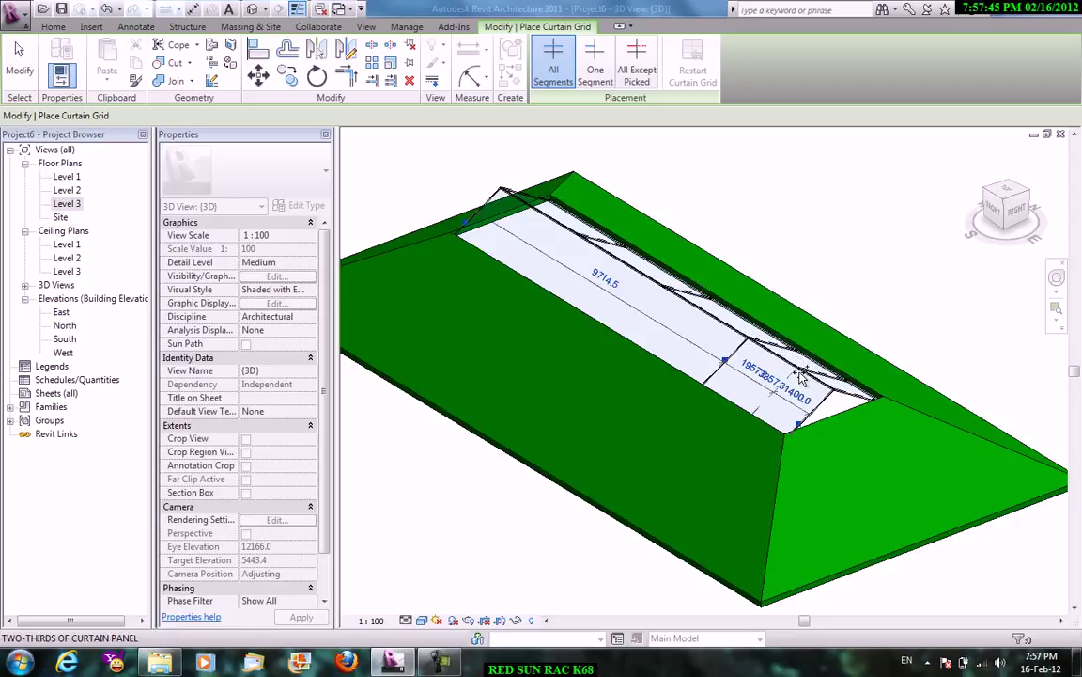
pyautogui.click(609, 269)
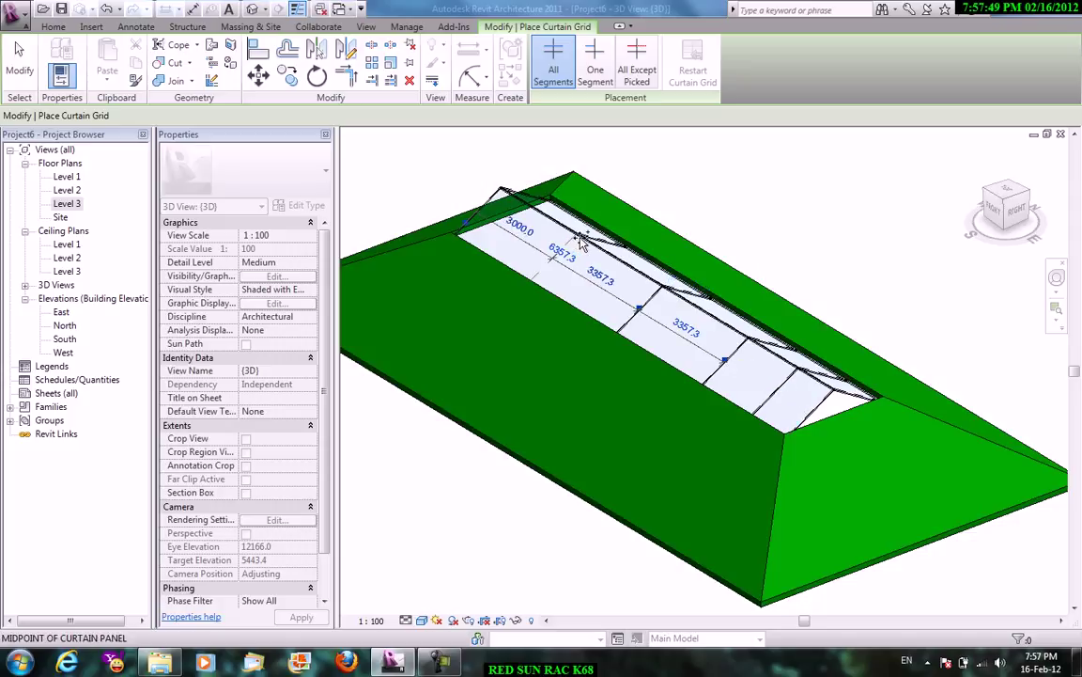
pyautogui.rightClick(770, 217)
pyautogui.click(790, 226)
pyautogui.rightClick(789, 212)
pyautogui.click(808, 225)
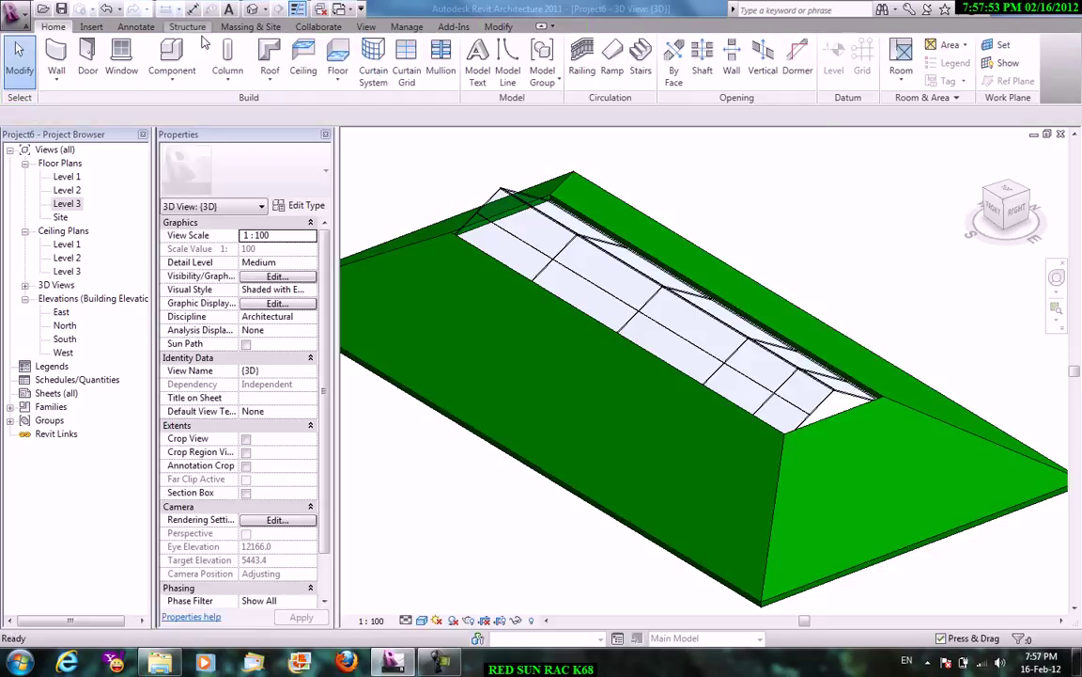
# Add mullions on all grid lines of the roof glazing at once.
pyautogui.click(438, 72)
pyautogui.click(628, 68)
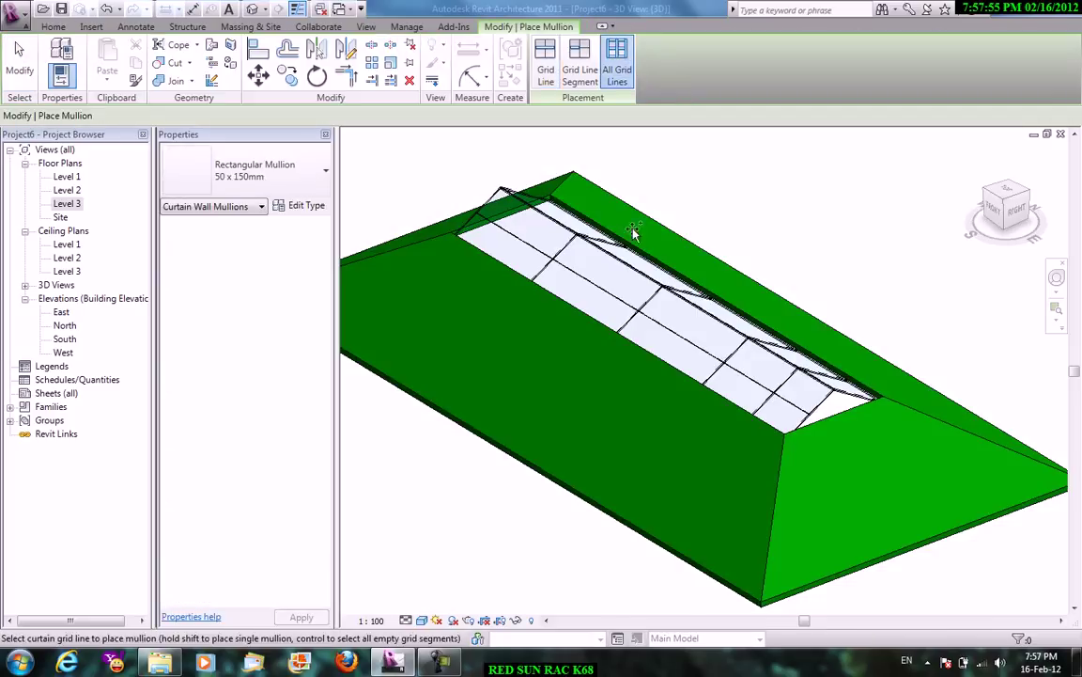
pyautogui.click(651, 308)
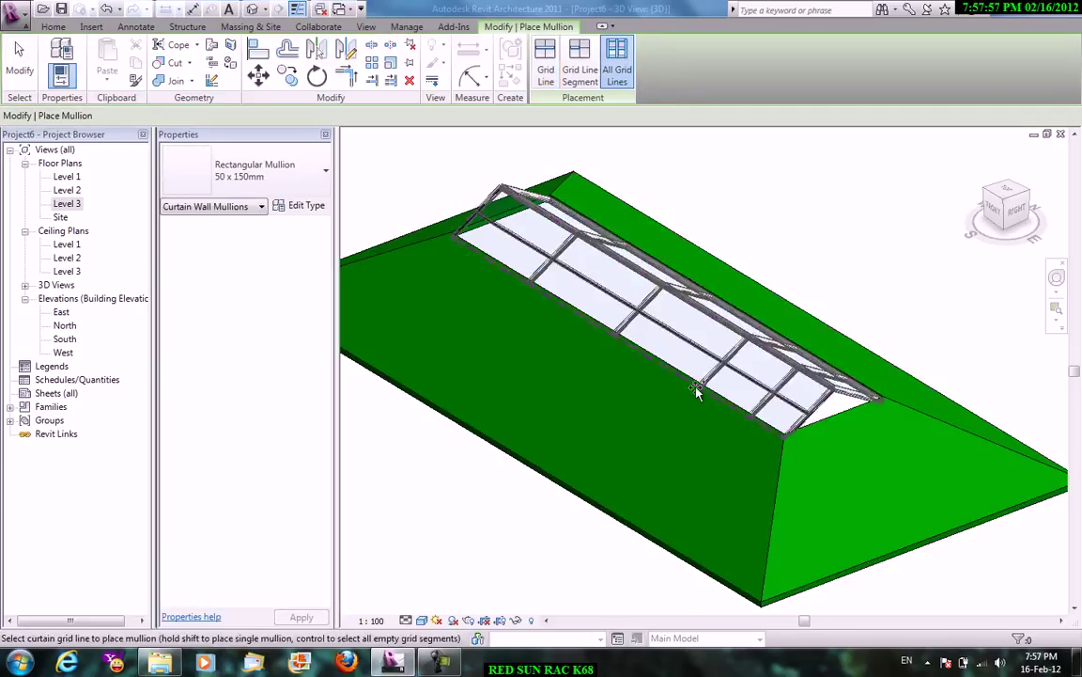
pyautogui.rightClick(755, 195)
pyautogui.click(789, 204)
pyautogui.click(790, 204)
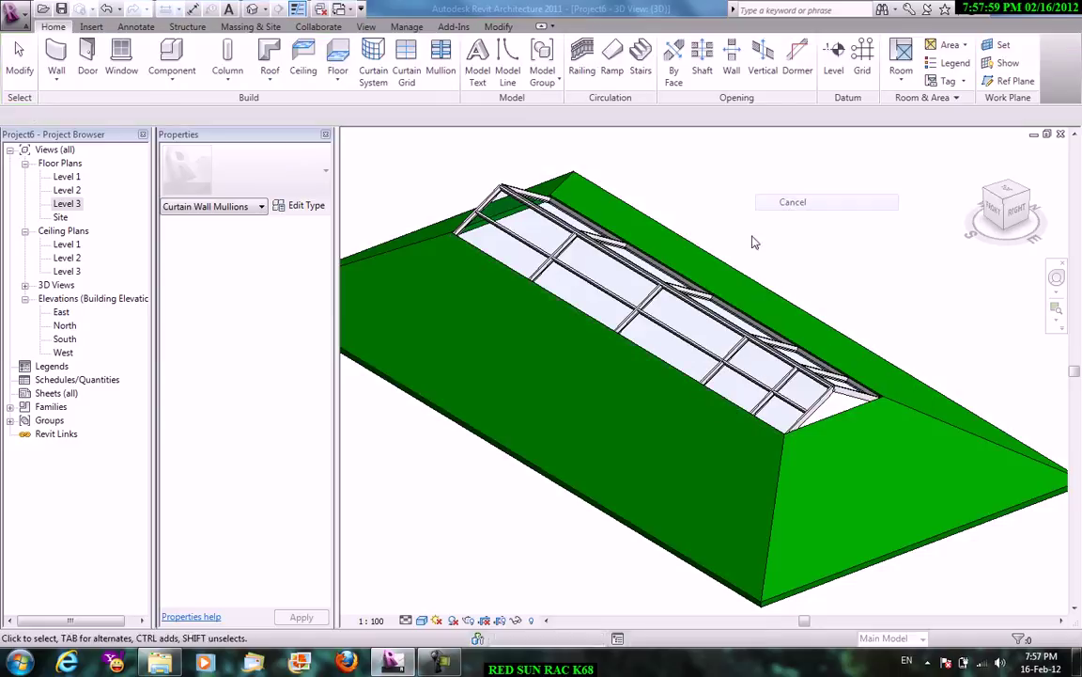
pyautogui.scroll(-3, 618, 252)
# Close Project6 without saving its changes.
pyautogui.click(15, 15)
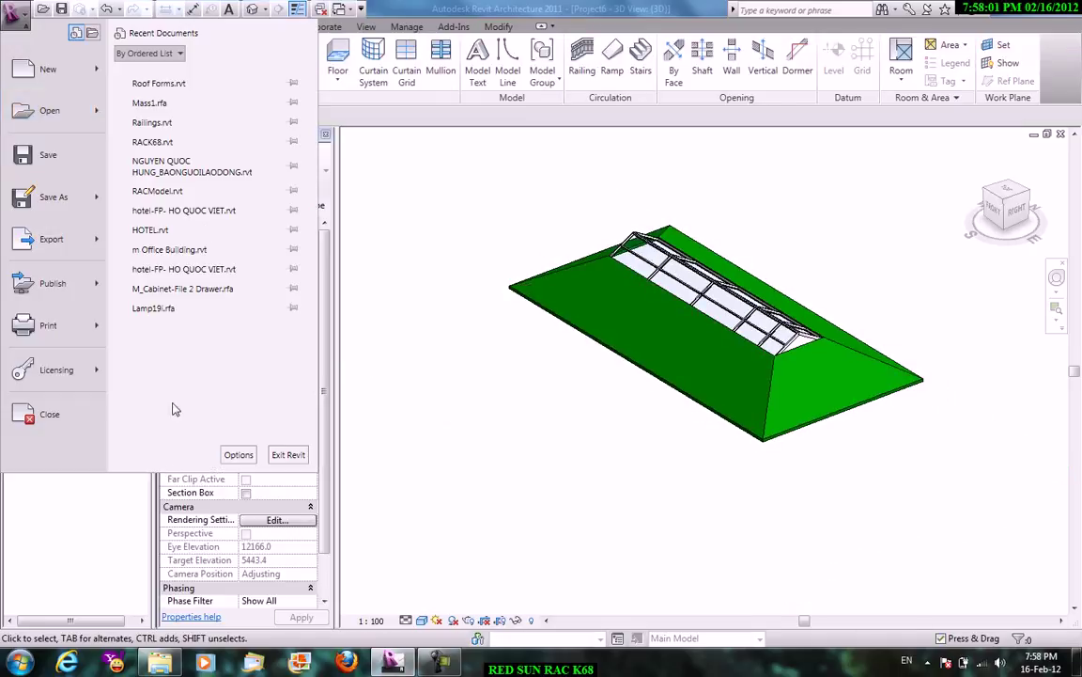
pyautogui.click(99, 416)
pyautogui.click(584, 333)
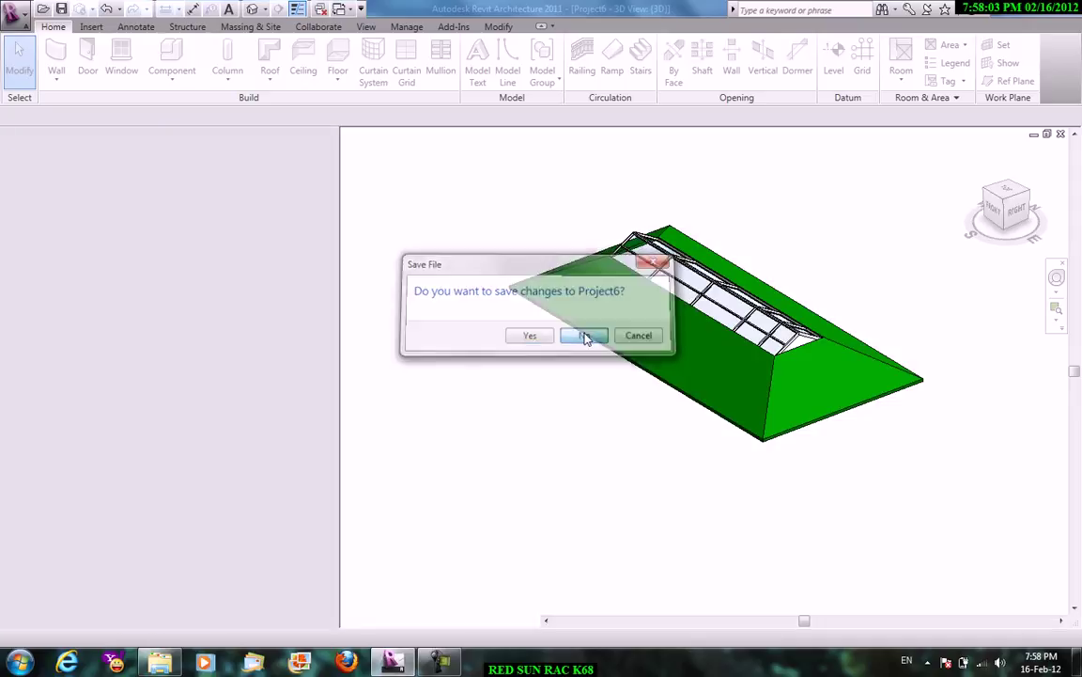
# Pan and zoom the Roof Forms 3D view onto the two hip-roof houses.
pyautogui.scroll(-5, 739, 445)
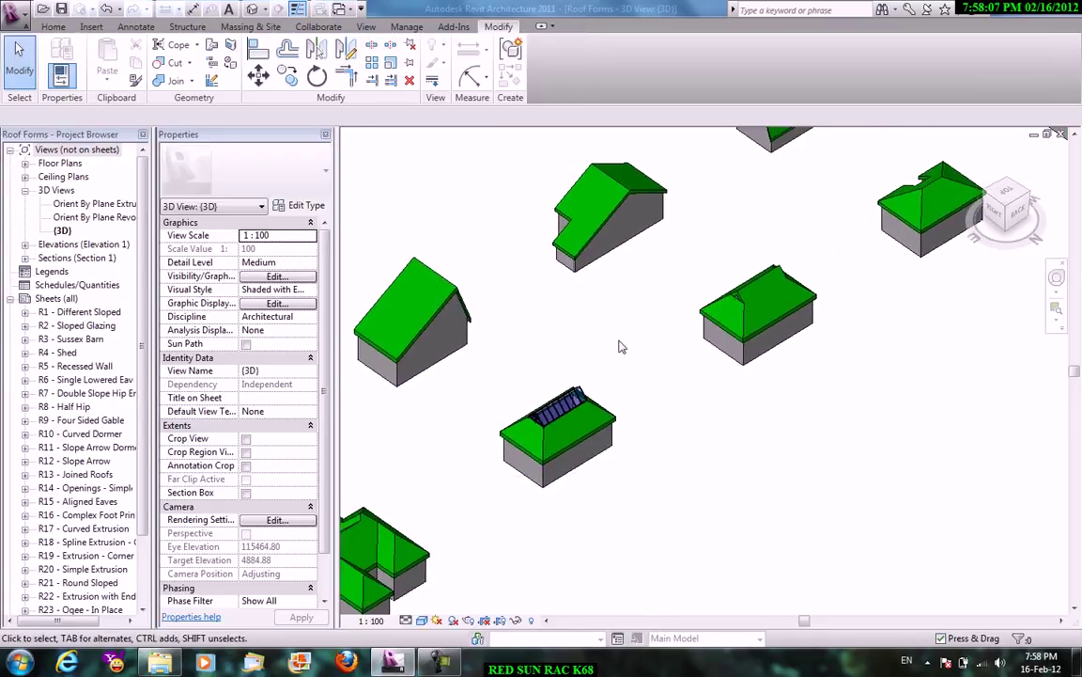
pyautogui.moveTo(619, 347); pyautogui.dragTo(605, 373, button='middle')
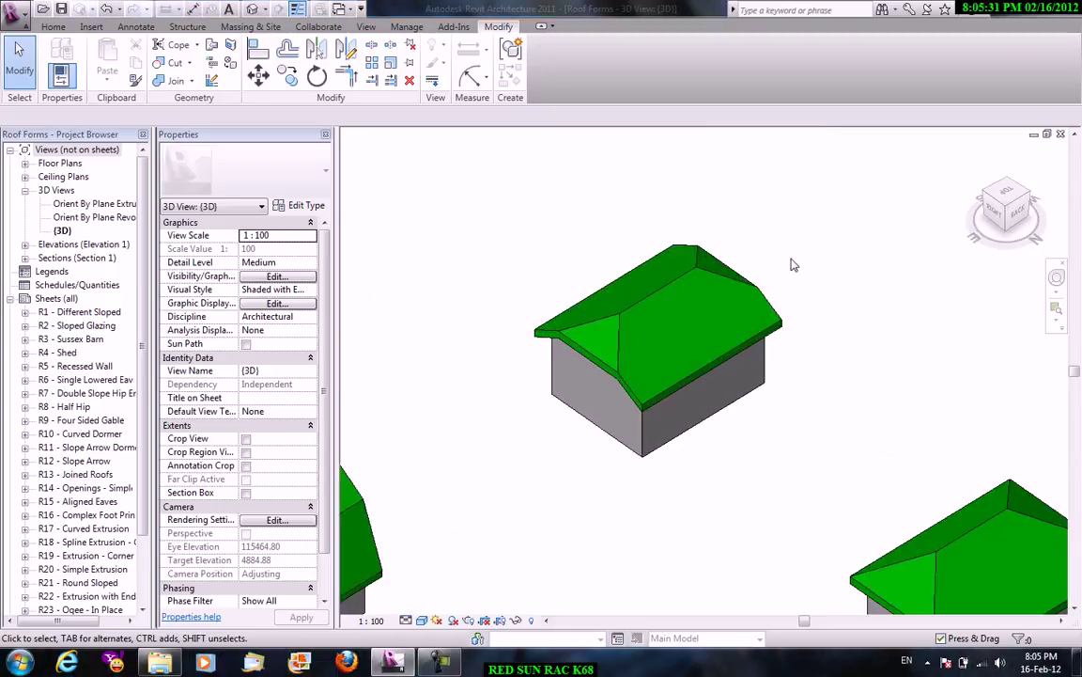
pyautogui.moveTo(792, 265); pyautogui.dragTo(701, 225, button='middle')
pyautogui.scroll(-1, 701, 224)
pyautogui.rightClick(733, 282)
pyautogui.click(794, 293)
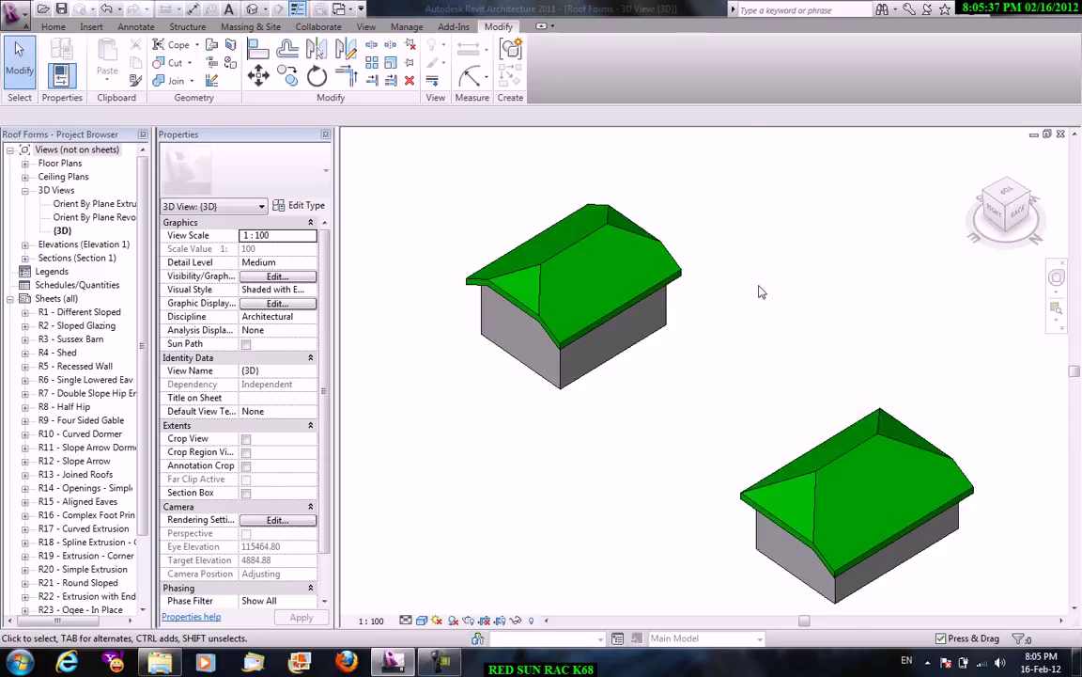
pyautogui.moveTo(795, 259); pyautogui.dragTo(786, 301, button='middle')
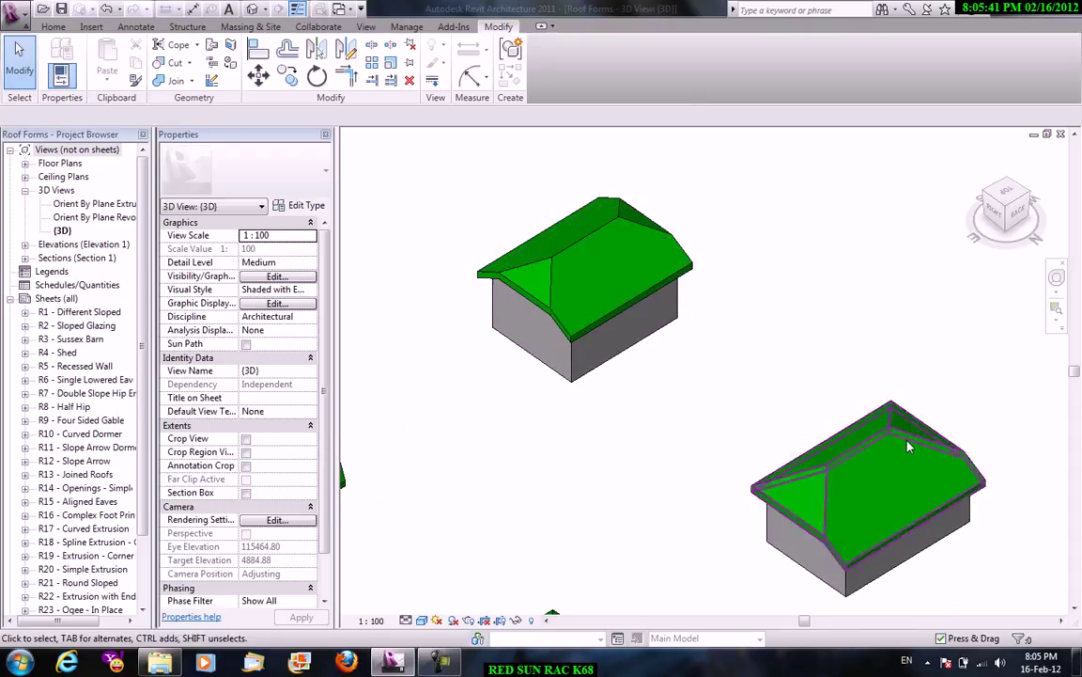
pyautogui.click(623, 241)
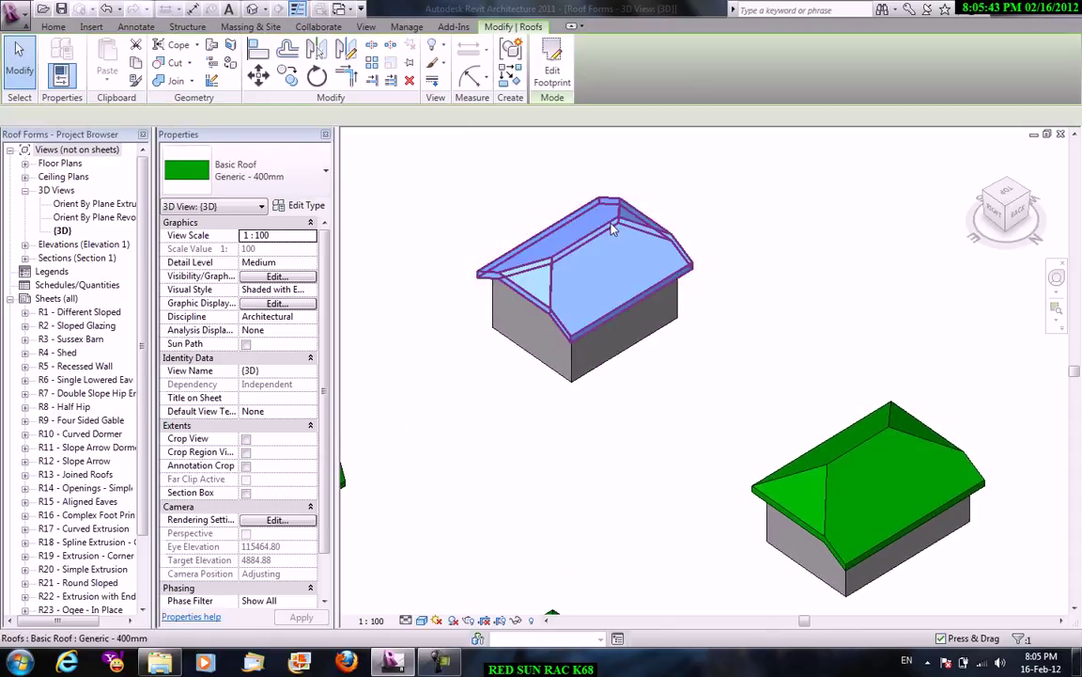
pyautogui.click(553, 75)
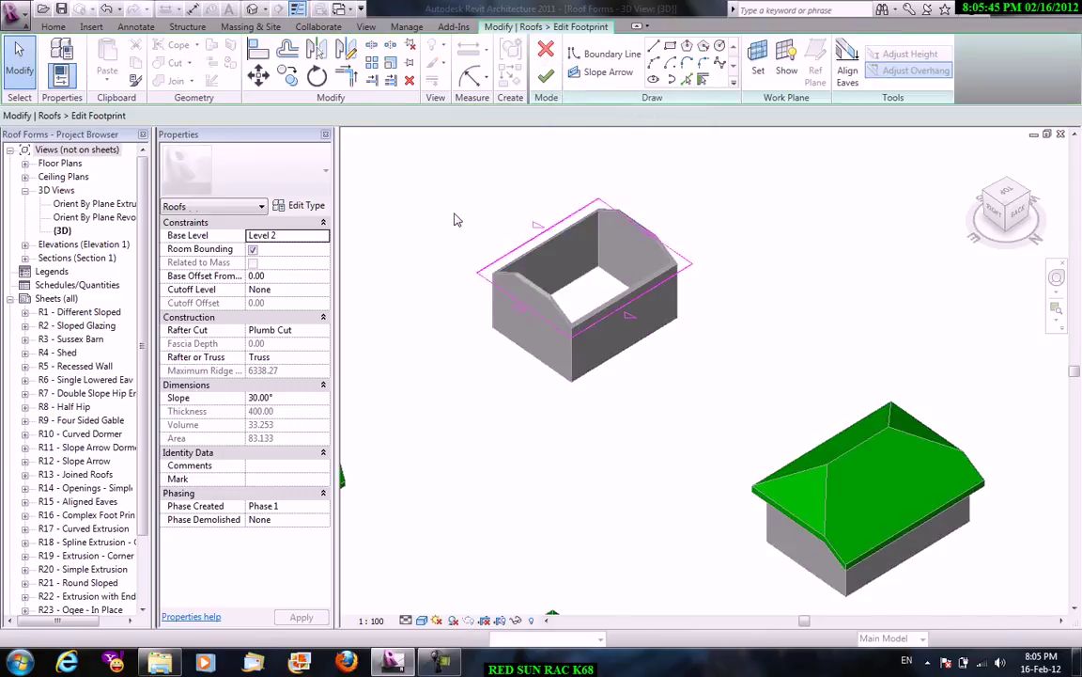
pyautogui.scroll(2, 512, 206)
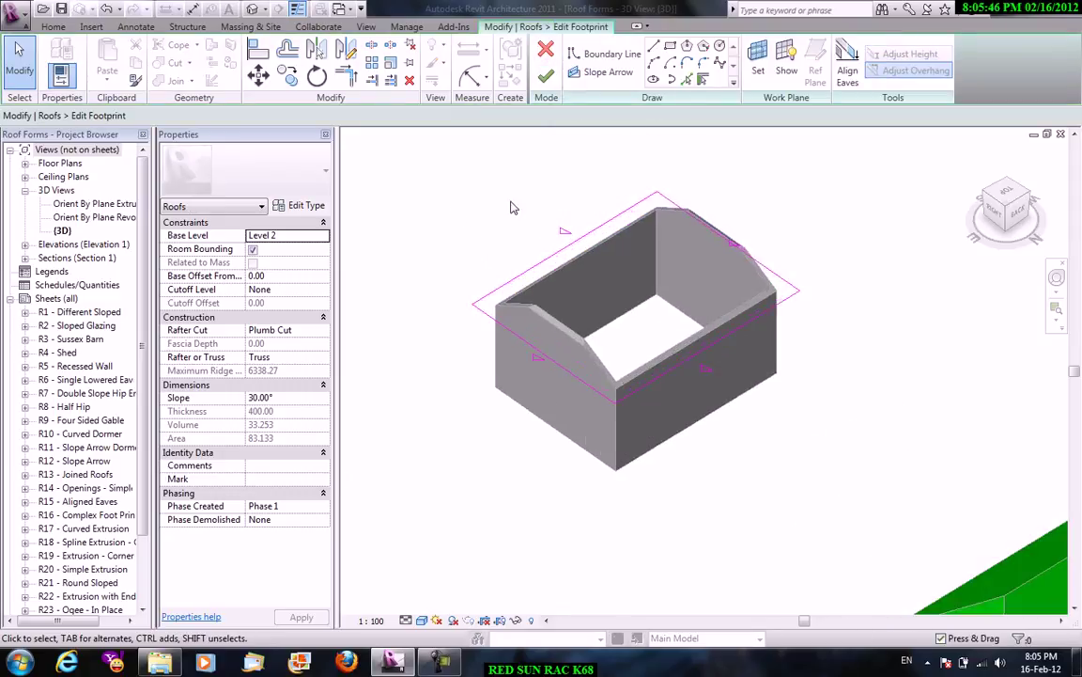
pyautogui.click(517, 335)
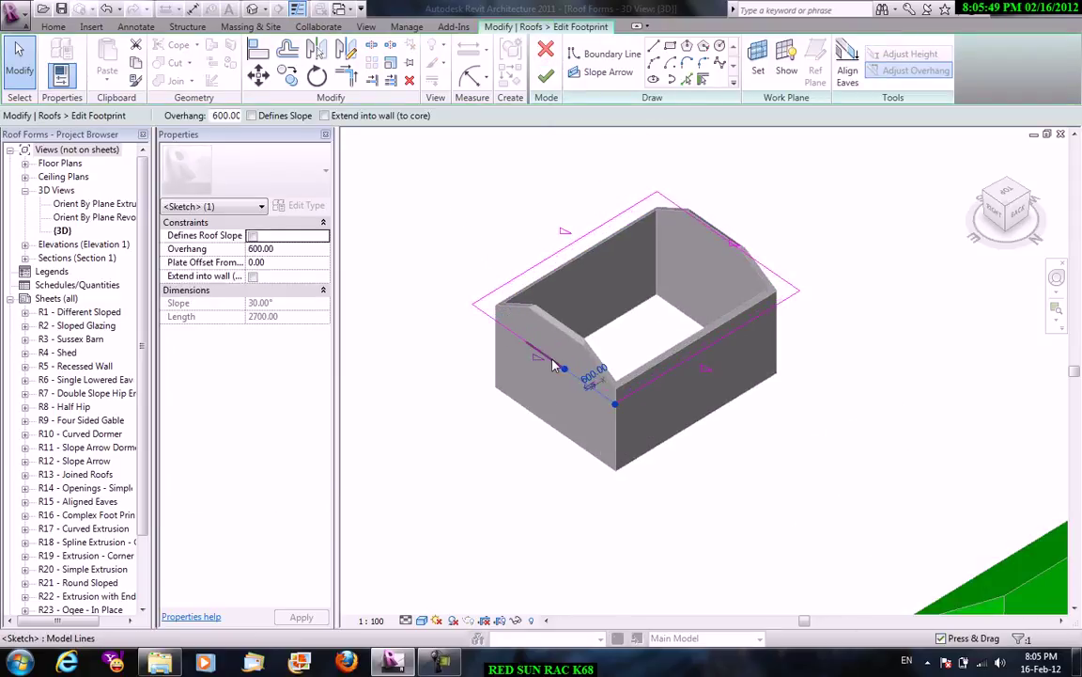
pyautogui.click(764, 274)
pyautogui.click(671, 205)
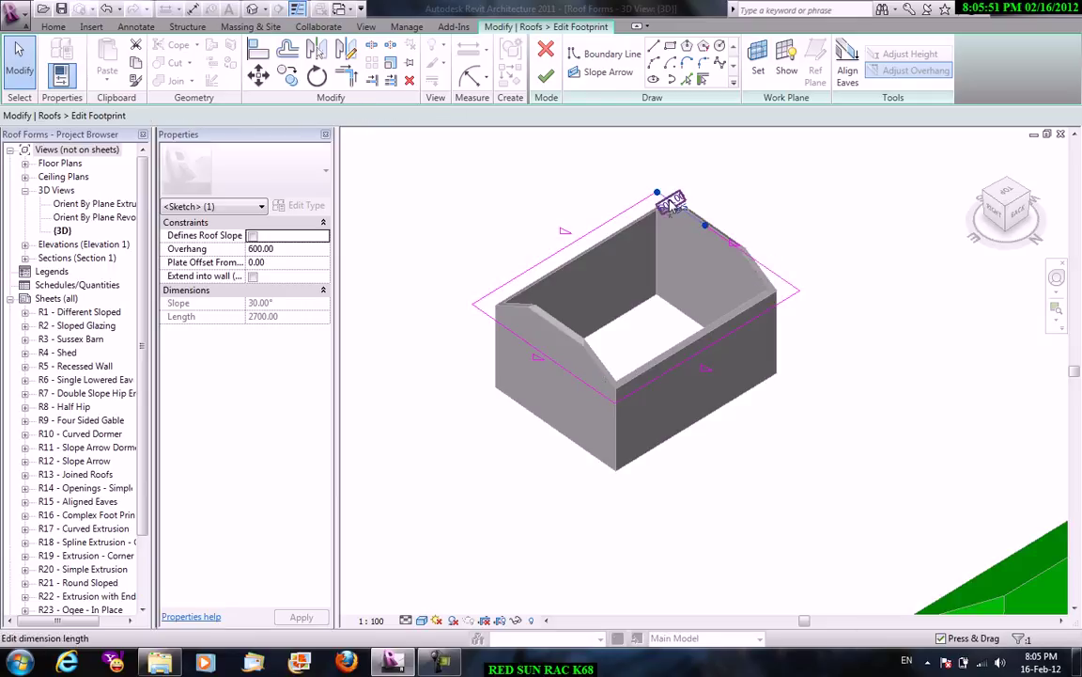
pyautogui.scroll(3, 573, 324)
pyautogui.press('Escape')
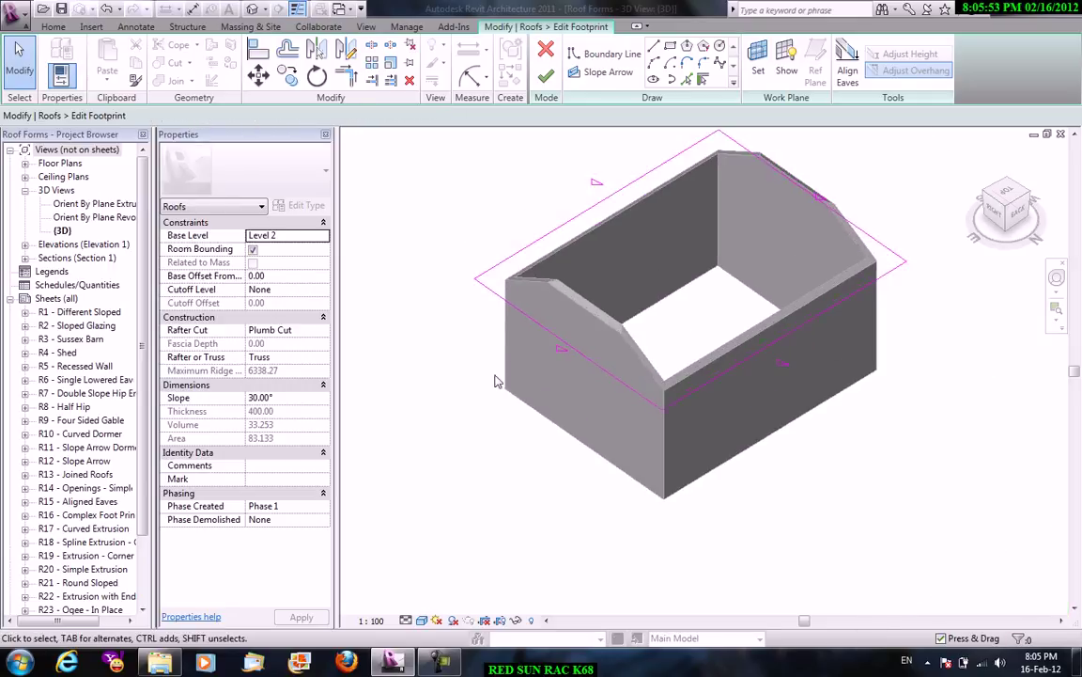
pyautogui.click(580, 329)
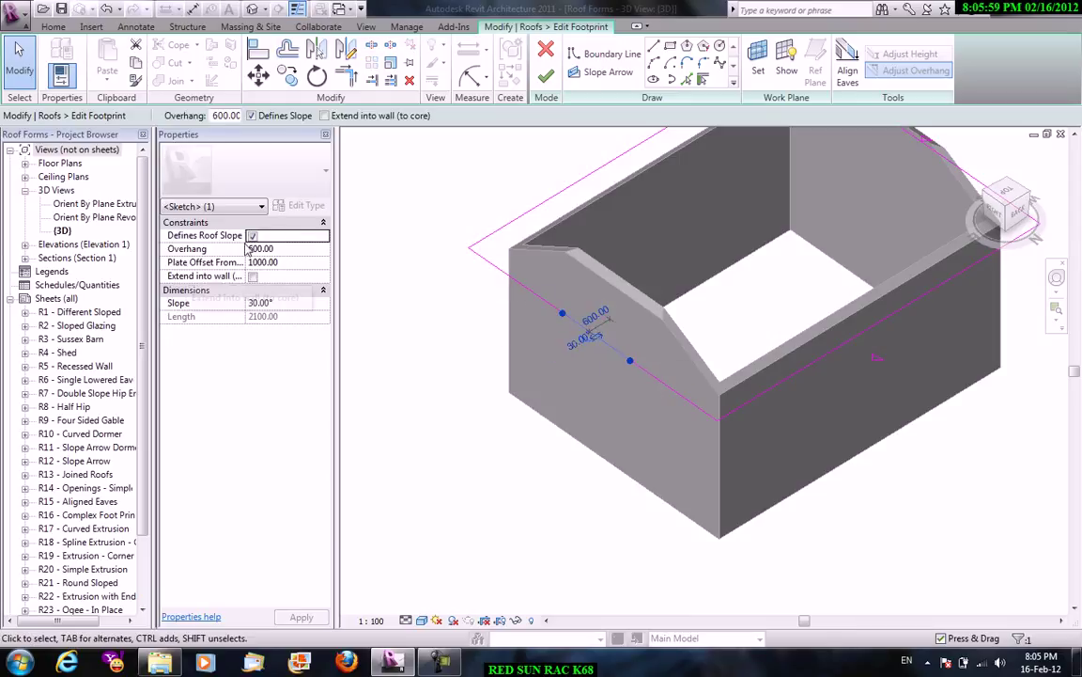
pyautogui.moveTo(337, 244); pyautogui.dragTo(371, 244)
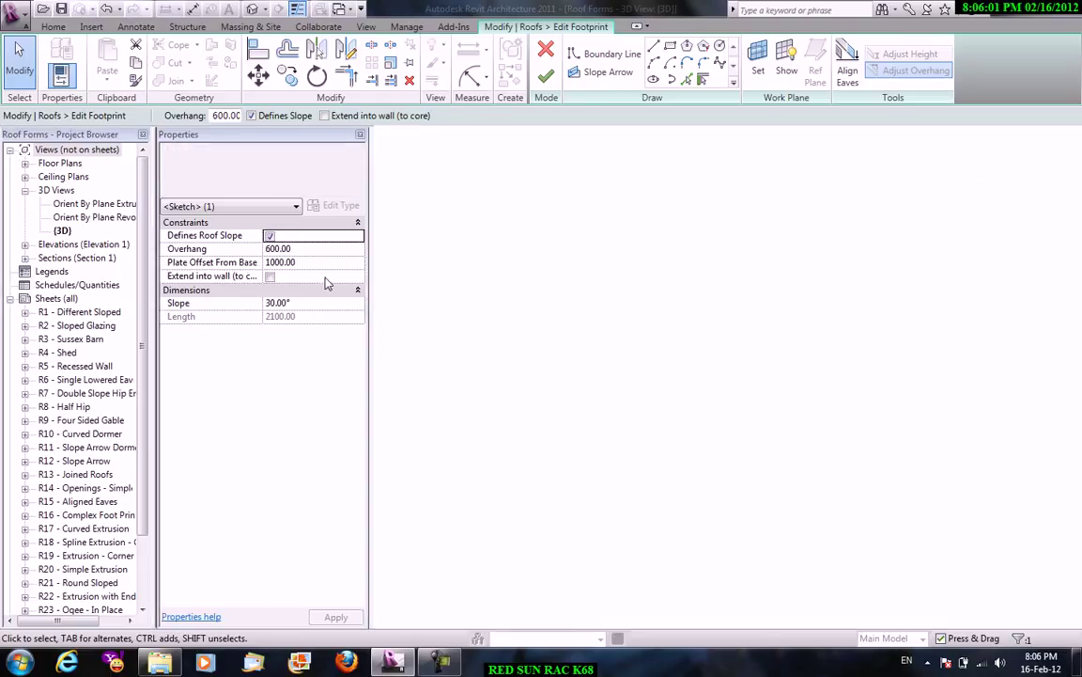
pyautogui.click(310, 264)
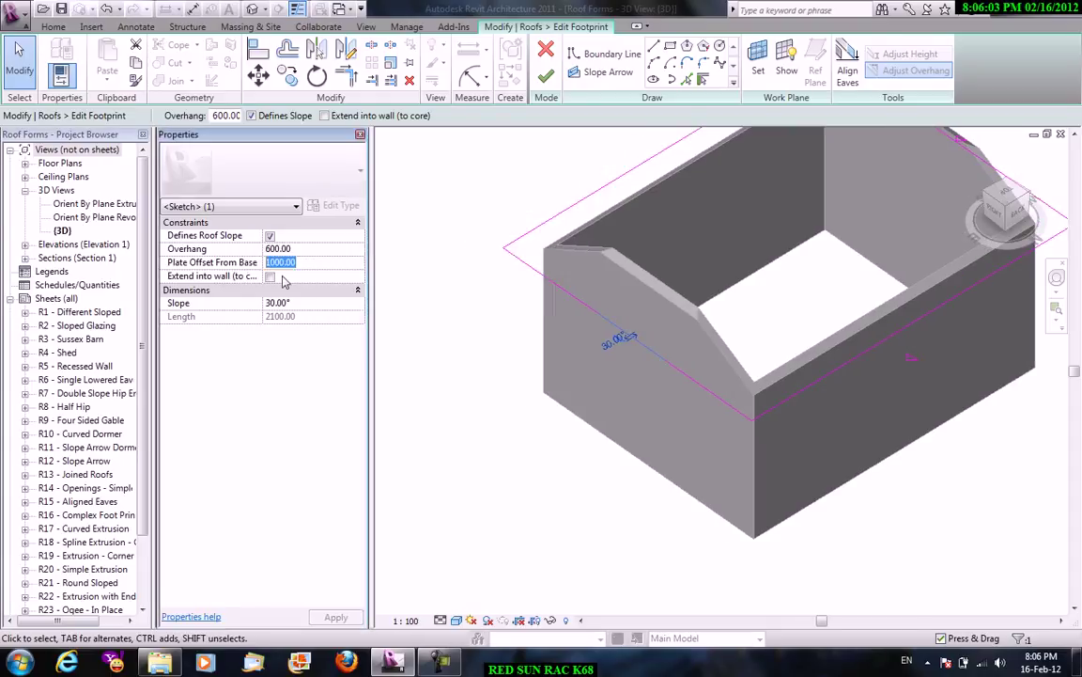
pyautogui.press('Return')
pyautogui.click(546, 75)
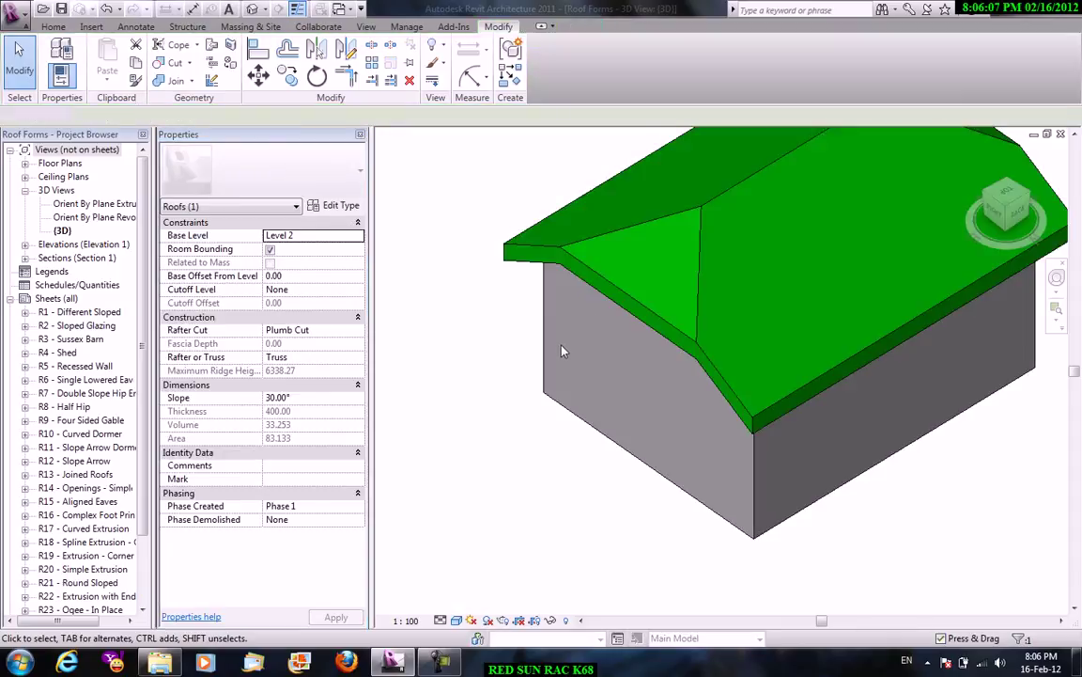
pyautogui.press('Escape')
pyautogui.scroll(-3, 561, 351)
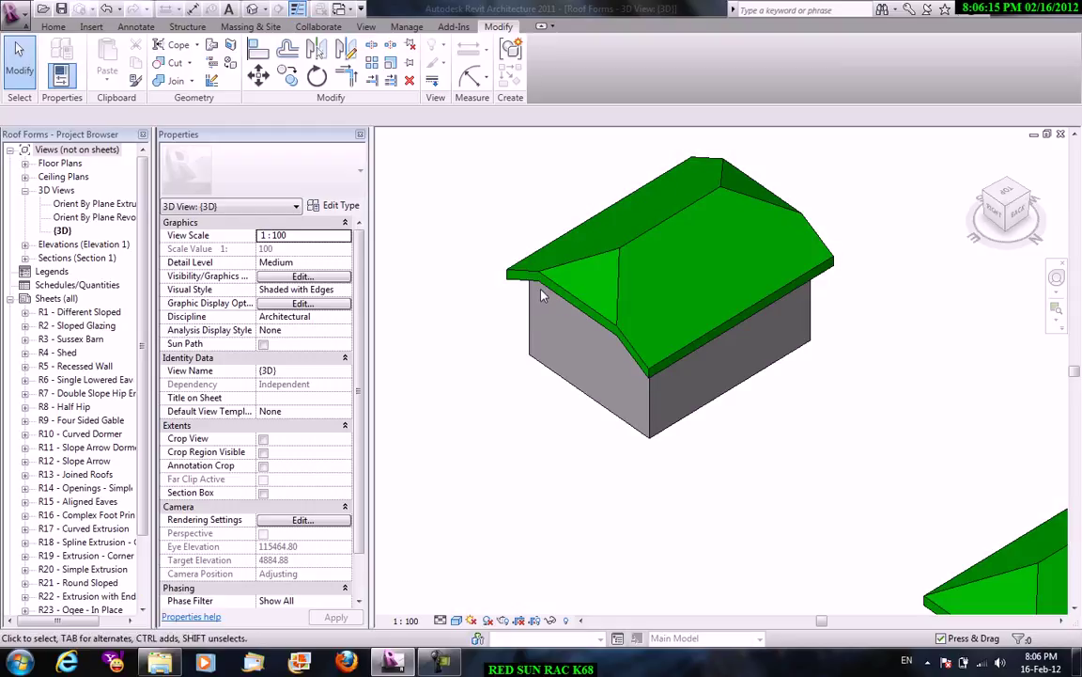
pyautogui.moveTo(541, 292); pyautogui.dragTo(711, 300, button='middle')
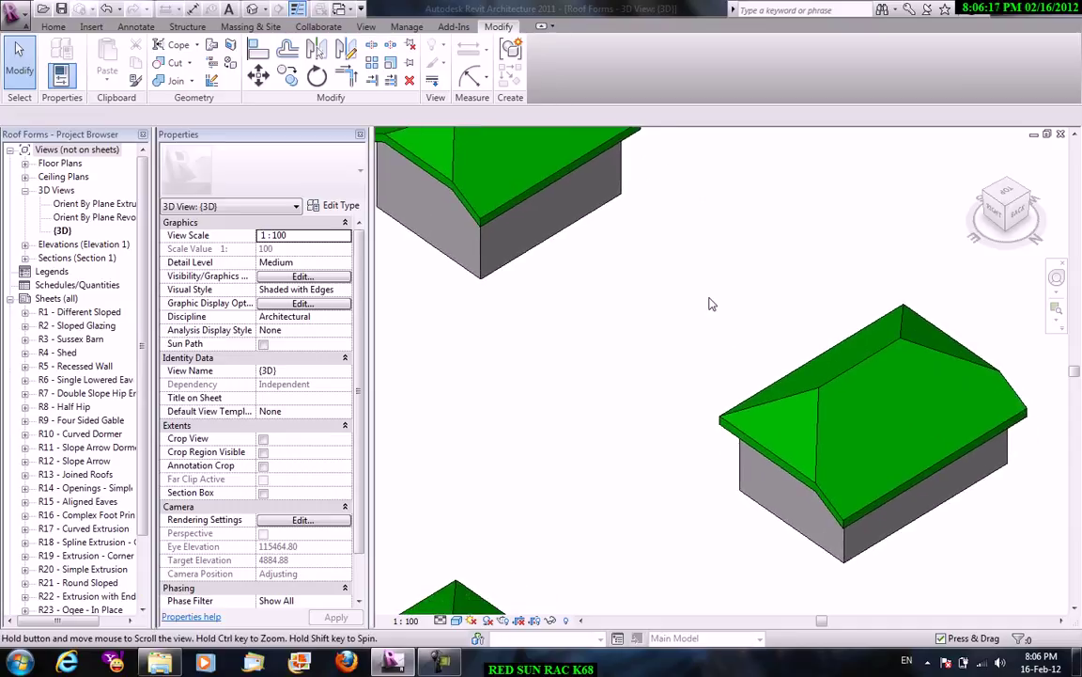
pyautogui.scroll(-2, 712, 303)
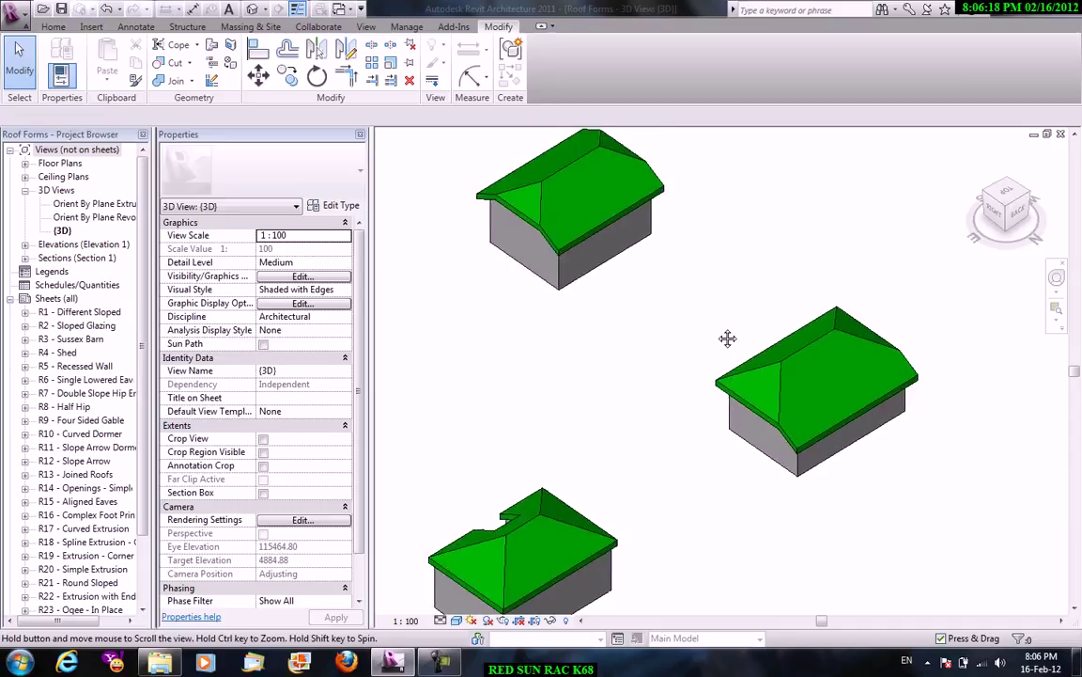
pyautogui.click(830, 345)
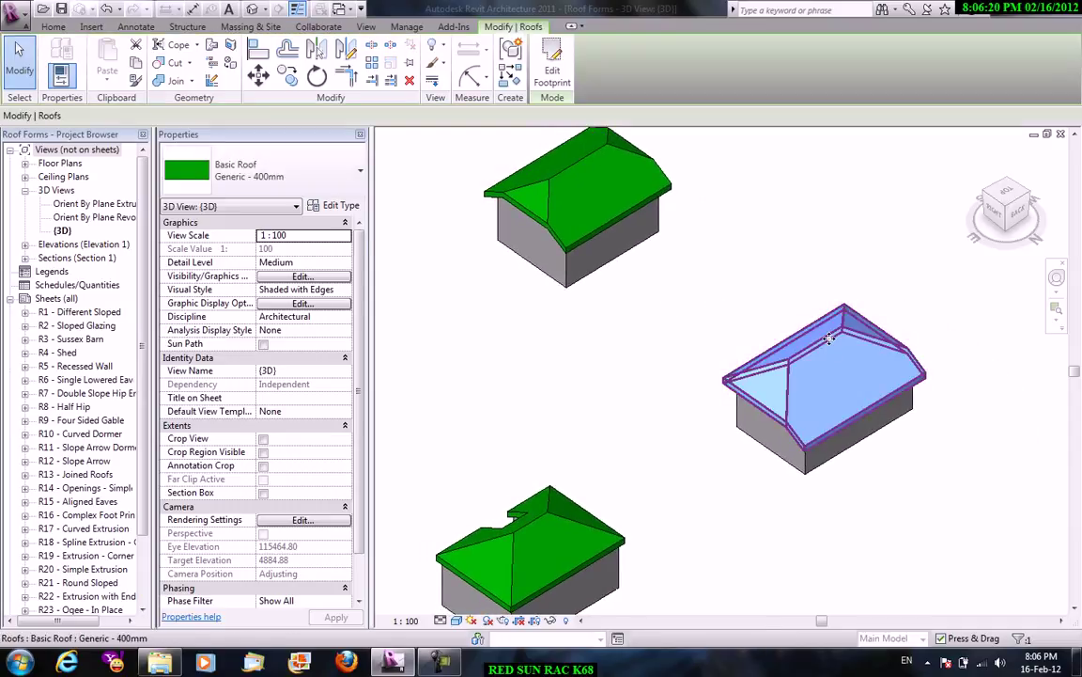
# Inspect the middle roof's footprint line offset, then finish its sketch.
pyautogui.click(550, 77)
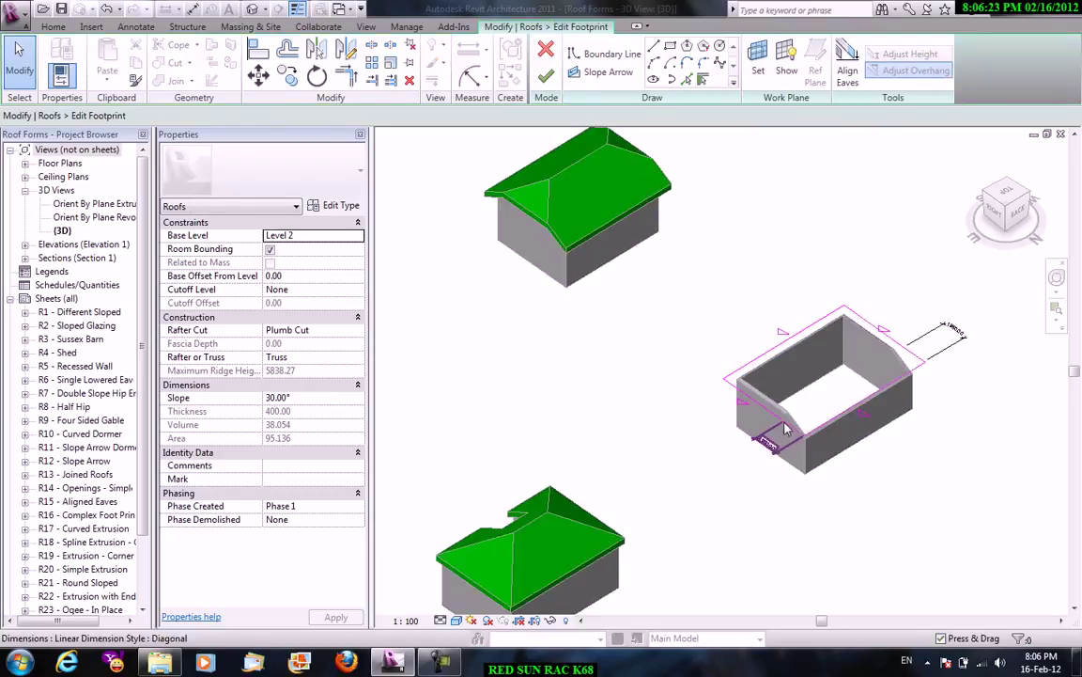
pyautogui.click(852, 415)
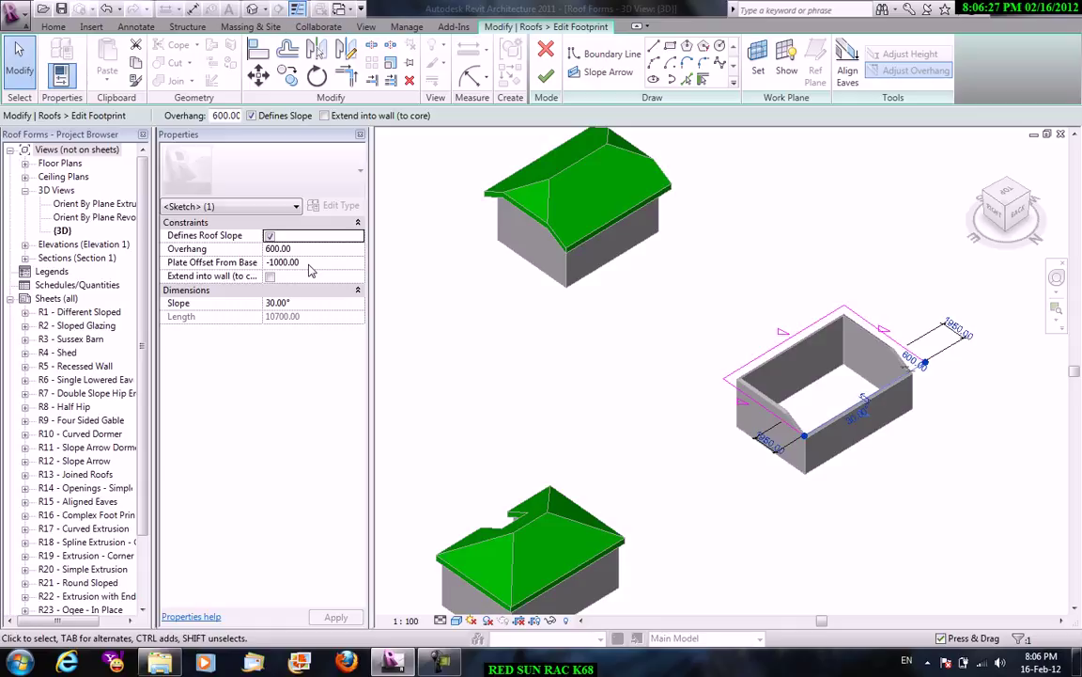
pyautogui.click(543, 83)
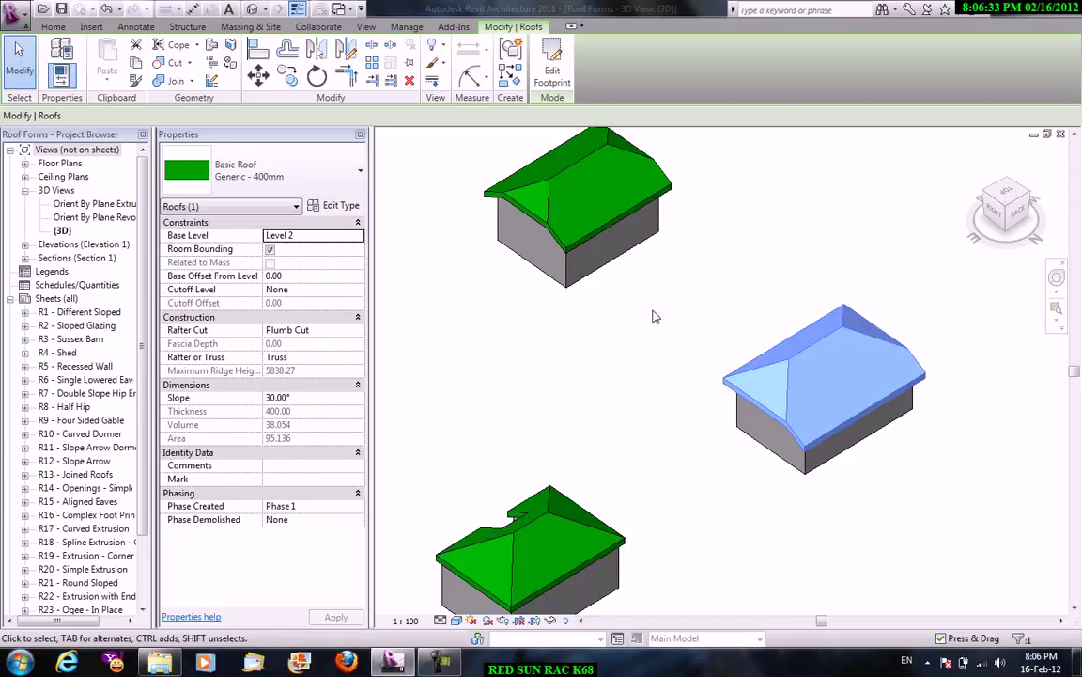
# Orbit to the cross-shaped house and open its roof footprint for editing.
pyautogui.keyDown('shift'); pyautogui.moveTo(642, 336); pyautogui.dragTo(801, 272, button='middle'); pyautogui.keyUp('shift')
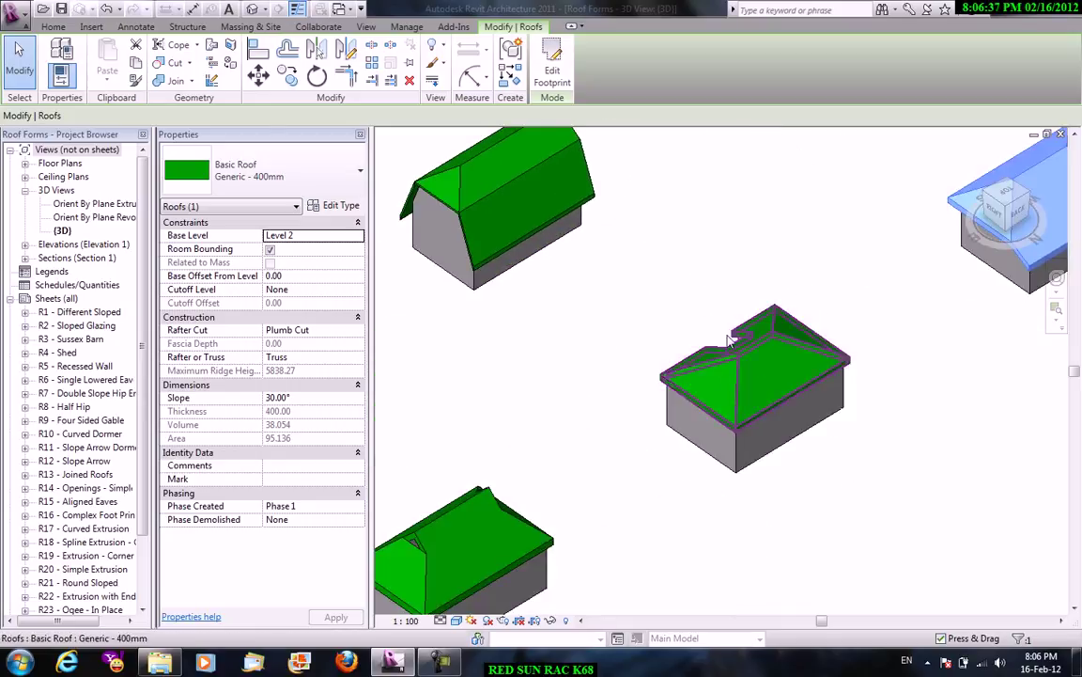
pyautogui.moveTo(742, 373)
pyautogui.keyDown('shift'); pyautogui.mouseDown(button='middle')
pyautogui.moveTo(754, 386)
pyautogui.moveTo(590, 290)
pyautogui.mouseUp(button='middle'); pyautogui.keyUp('shift')
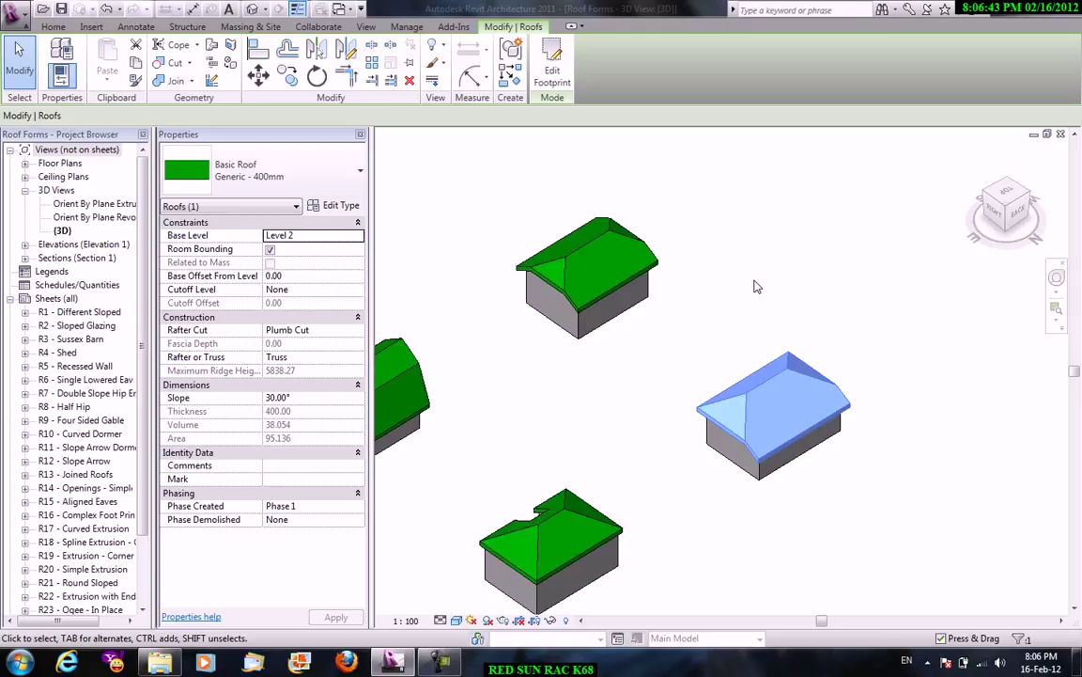
pyautogui.press('alt')
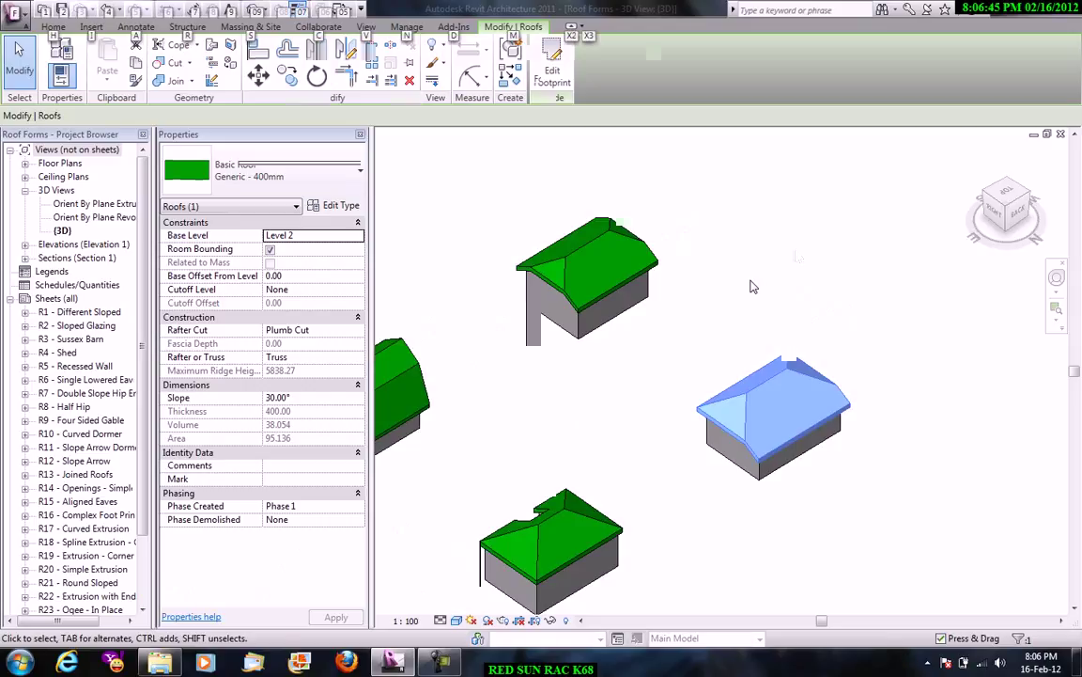
pyautogui.moveTo(751, 287)
pyautogui.mouseDown(button='middle')
pyautogui.moveTo(720, 421)
pyautogui.moveTo(682, 303)
pyautogui.mouseUp(button='middle')
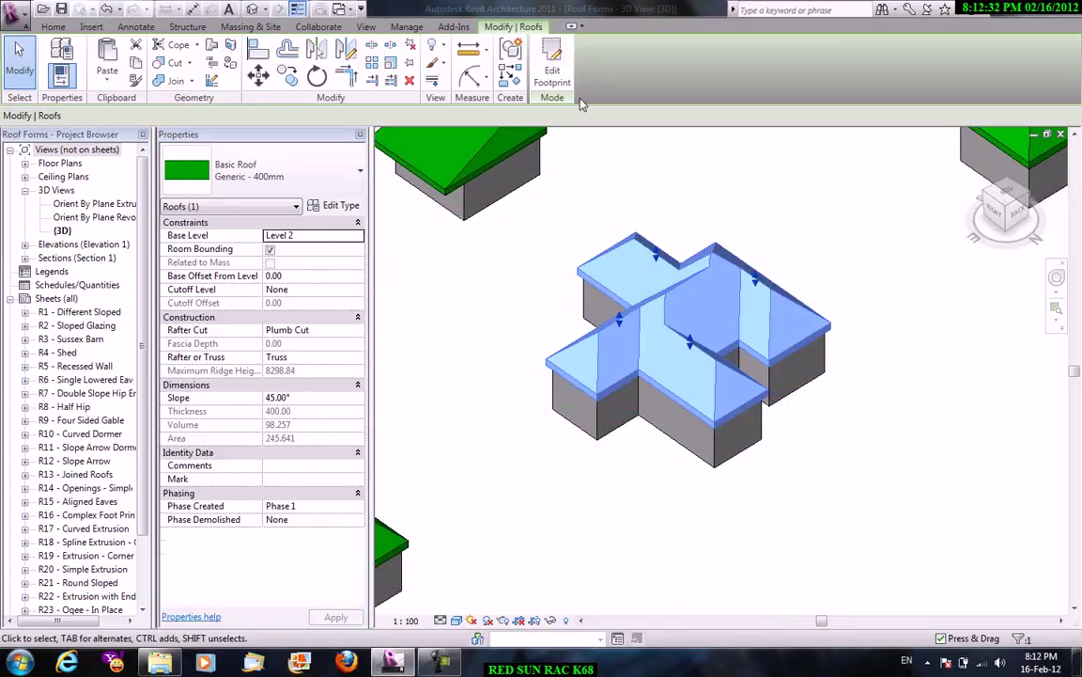
pyautogui.click(550, 66)
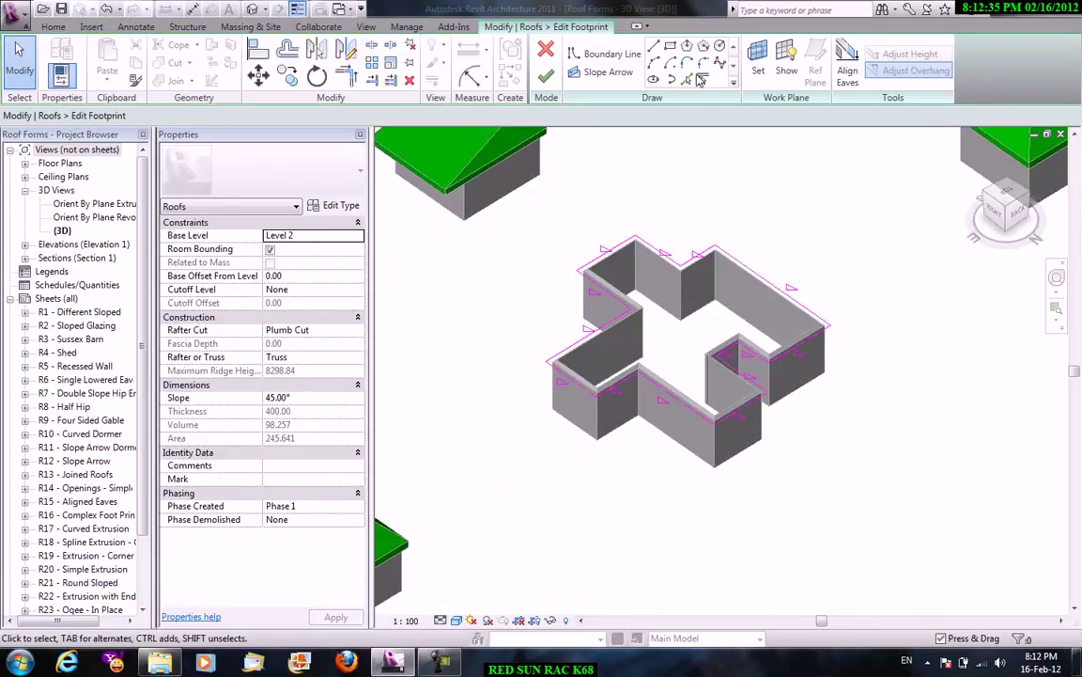
# Finish the cross-shaped building's flat roof footprint.
pyautogui.click(546, 75)
pyautogui.press('Escape')
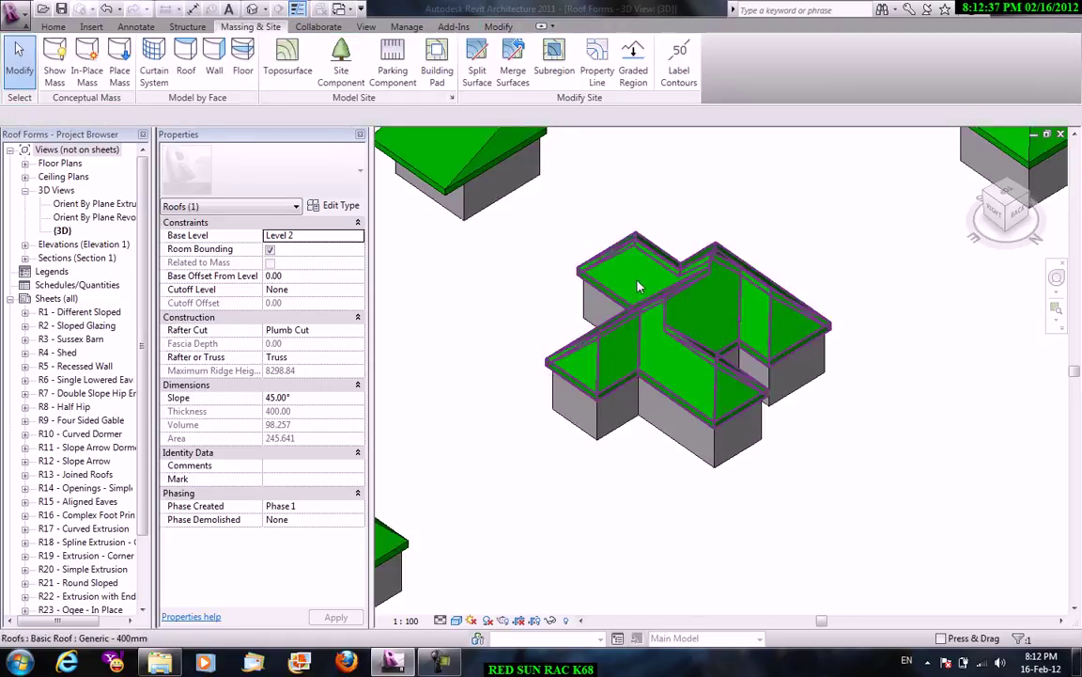
pyautogui.moveTo(658, 282); pyautogui.dragTo(1012, 84, button='middle')
pyautogui.press('Escape')
# Start a By Face opening on the hip roof slope, skipping the save reminder.
pyautogui.scroll(3, 645, 326)
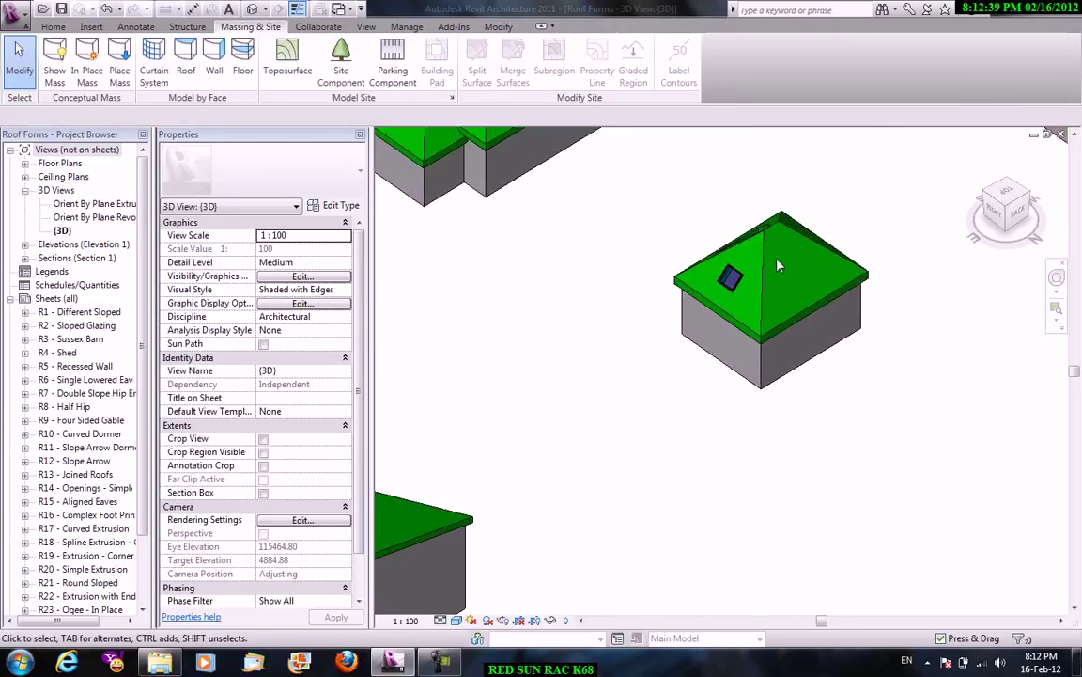
pyautogui.keyDown('shift'); pyautogui.moveTo(712, 317); pyautogui.dragTo(747, 324, button='middle'); pyautogui.keyUp('shift')
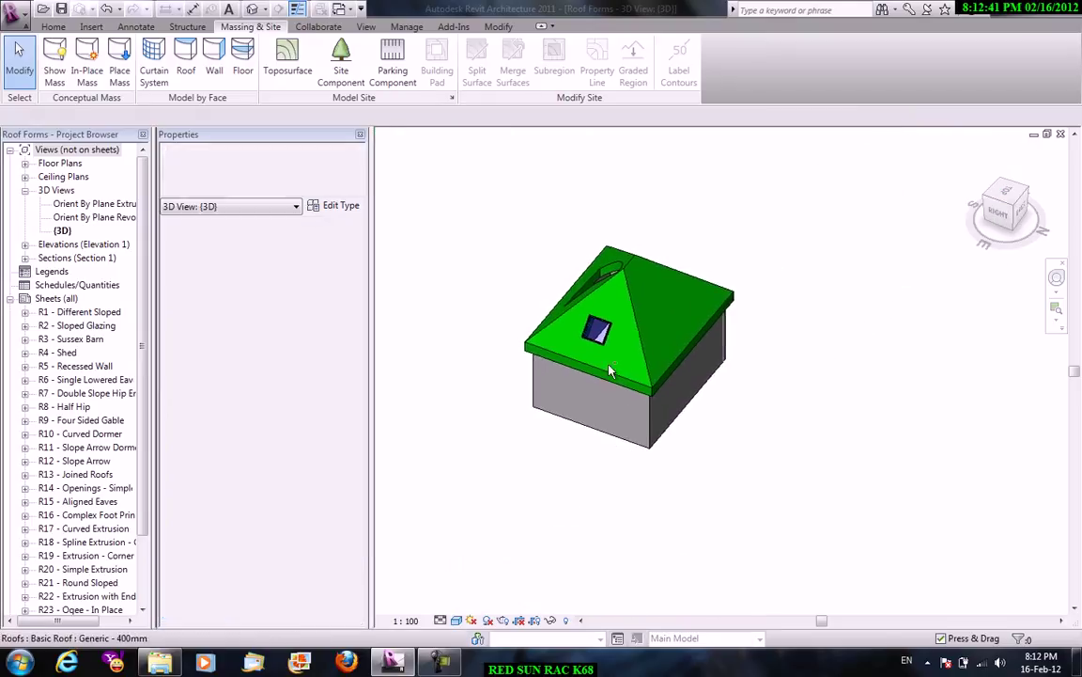
pyautogui.scroll(2, 747, 324)
pyautogui.scroll(2, 507, 459)
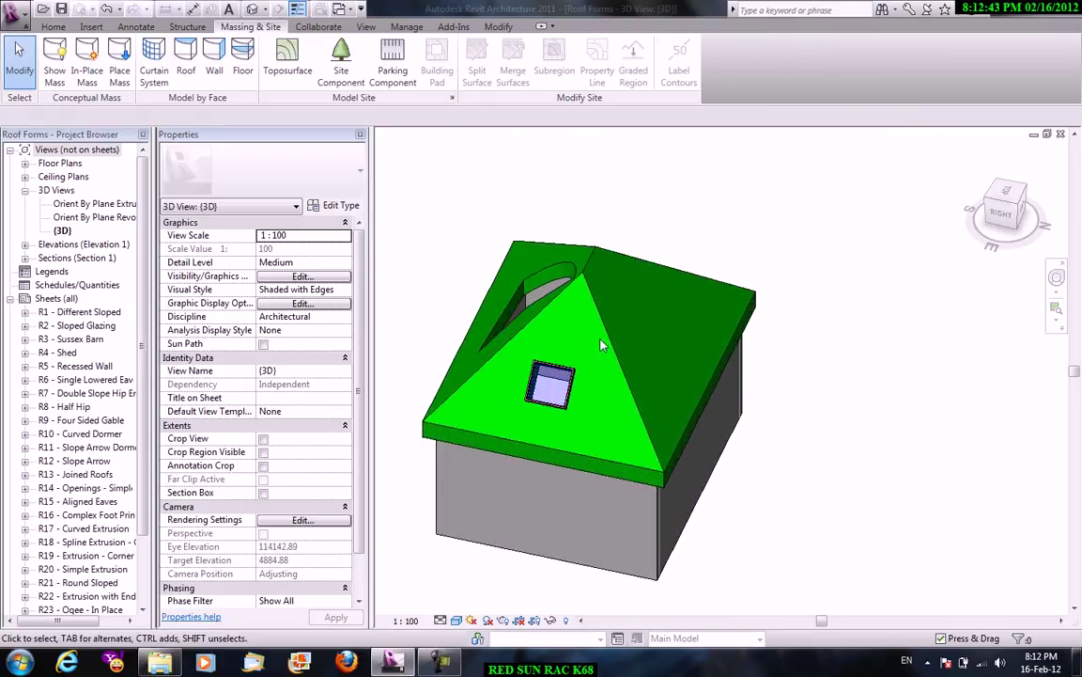
pyautogui.scroll(-3, 571, 331)
pyautogui.moveTo(571, 331); pyautogui.dragTo(592, 627, button='middle')
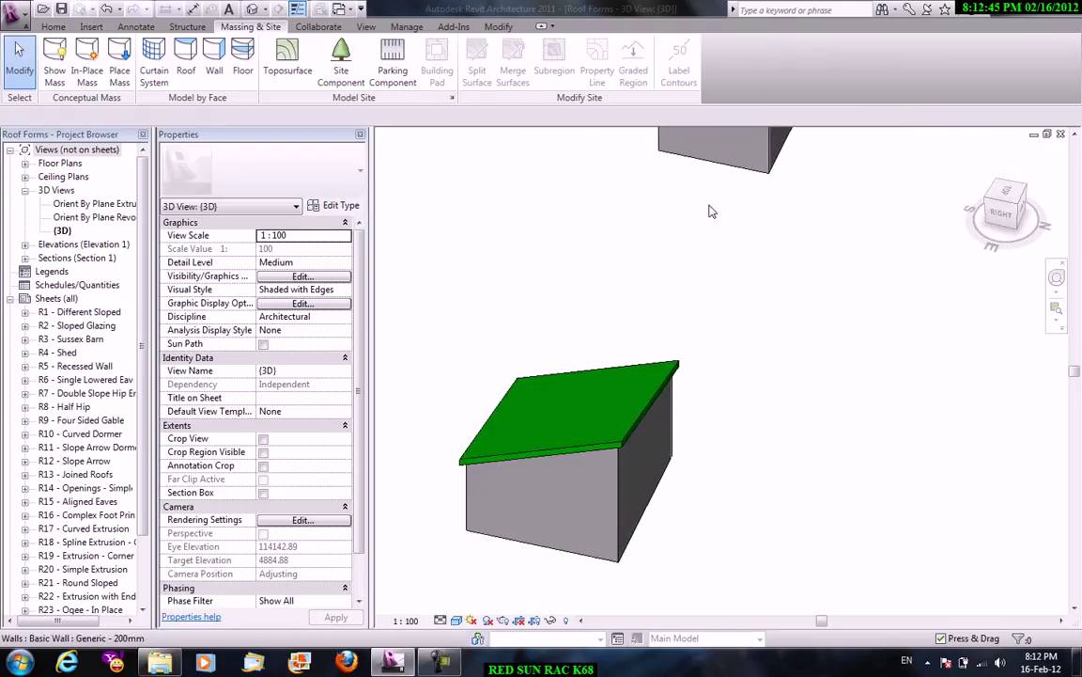
pyautogui.scroll(2, 569, 246)
pyautogui.scroll(3, 570, 246)
pyautogui.scroll(2, 569, 247)
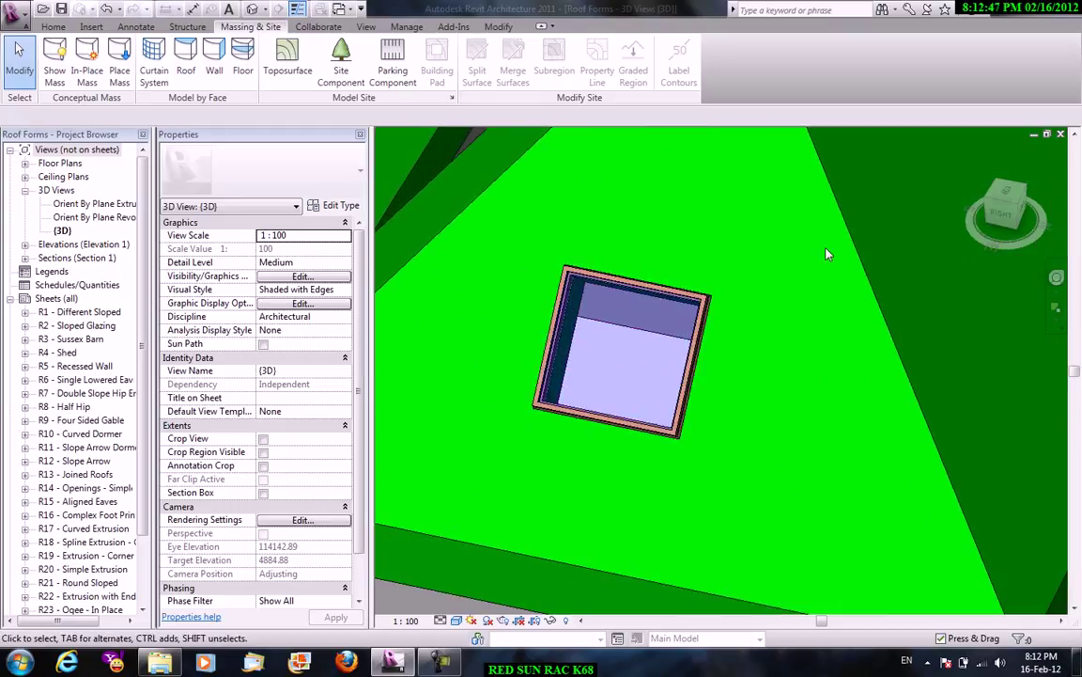
pyautogui.scroll(-3, 712, 310)
pyautogui.moveTo(641, 279)
pyautogui.keyDown('shift'); pyautogui.mouseDown(button='middle')
pyautogui.moveTo(749, 350)
pyautogui.moveTo(926, 314)
pyautogui.mouseUp(button='middle'); pyautogui.keyUp('shift')
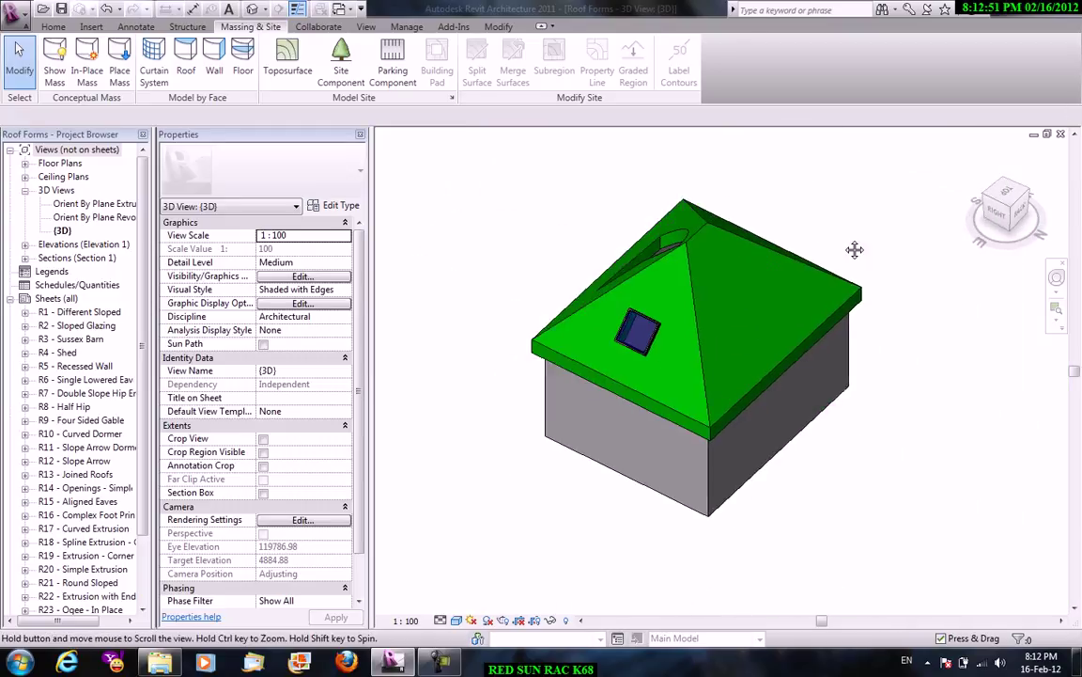
pyautogui.scroll(2, 858, 188)
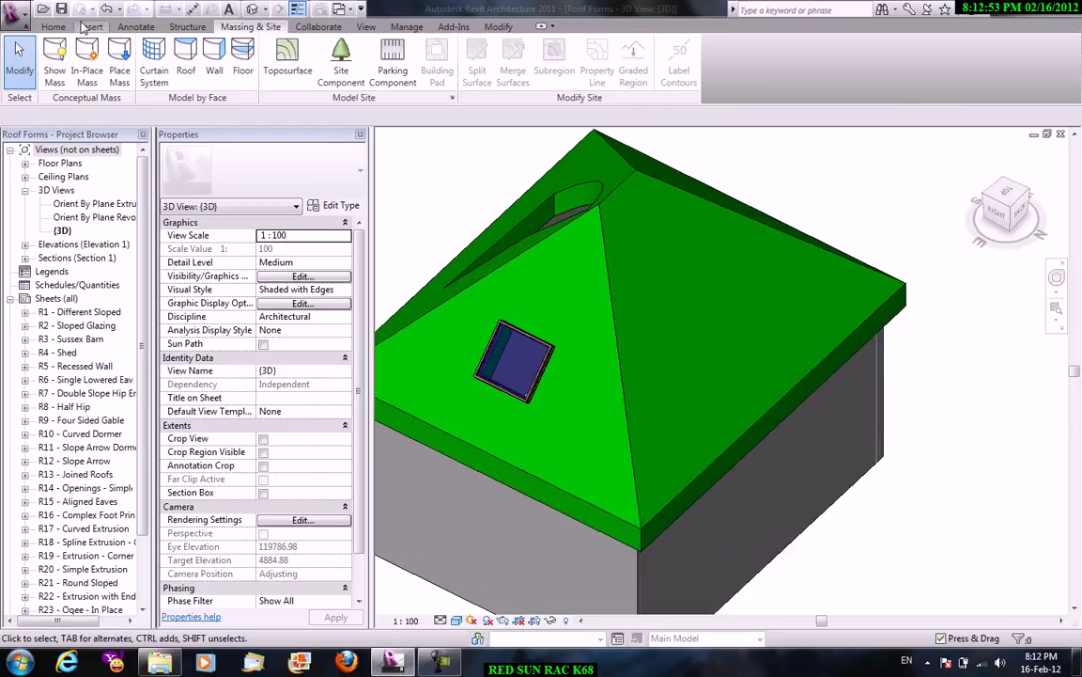
pyautogui.click(54, 28)
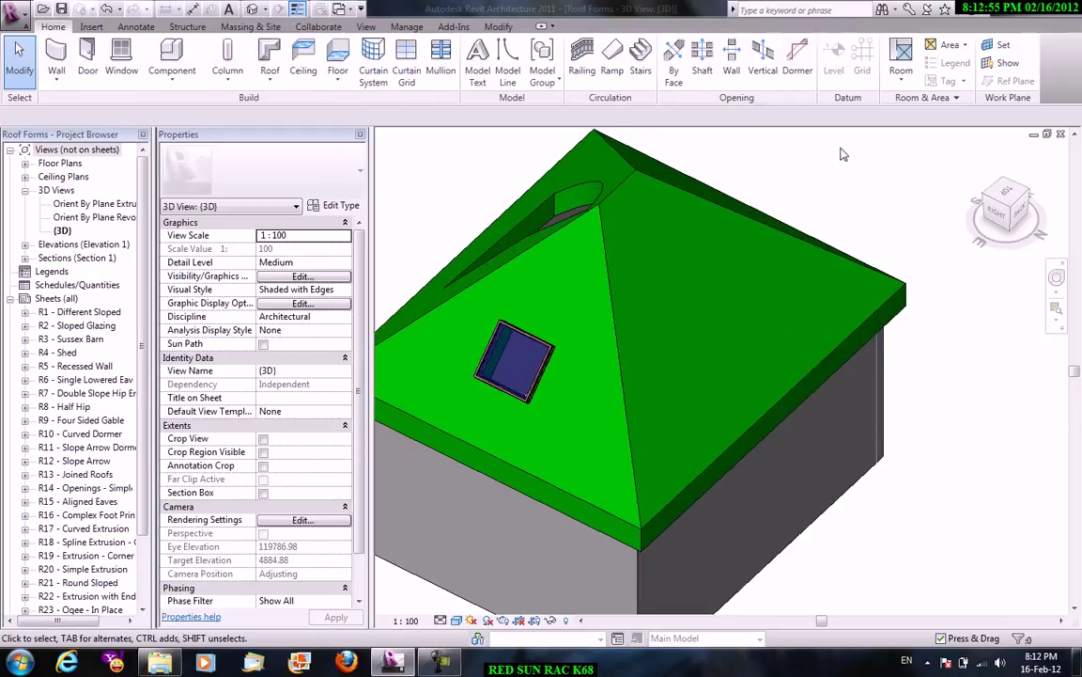
pyautogui.click(677, 73)
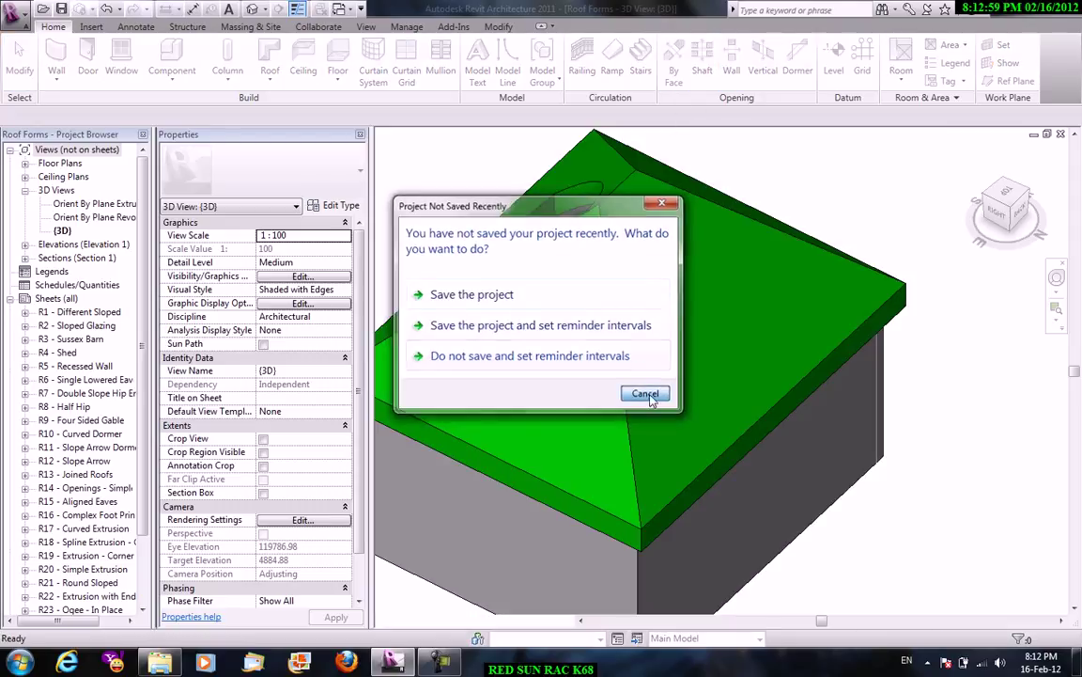
pyautogui.click(645, 393)
pyautogui.click(625, 395)
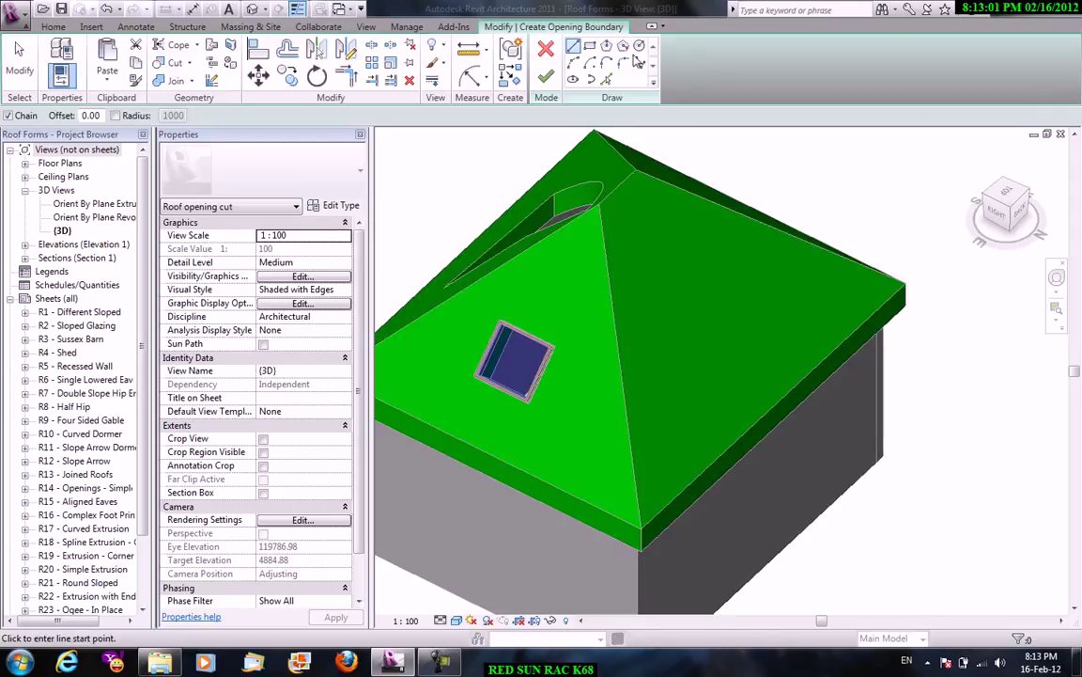
# Sketch a rectangle on the right slope and finish it to cut the opening.
pyautogui.click(695, 221)
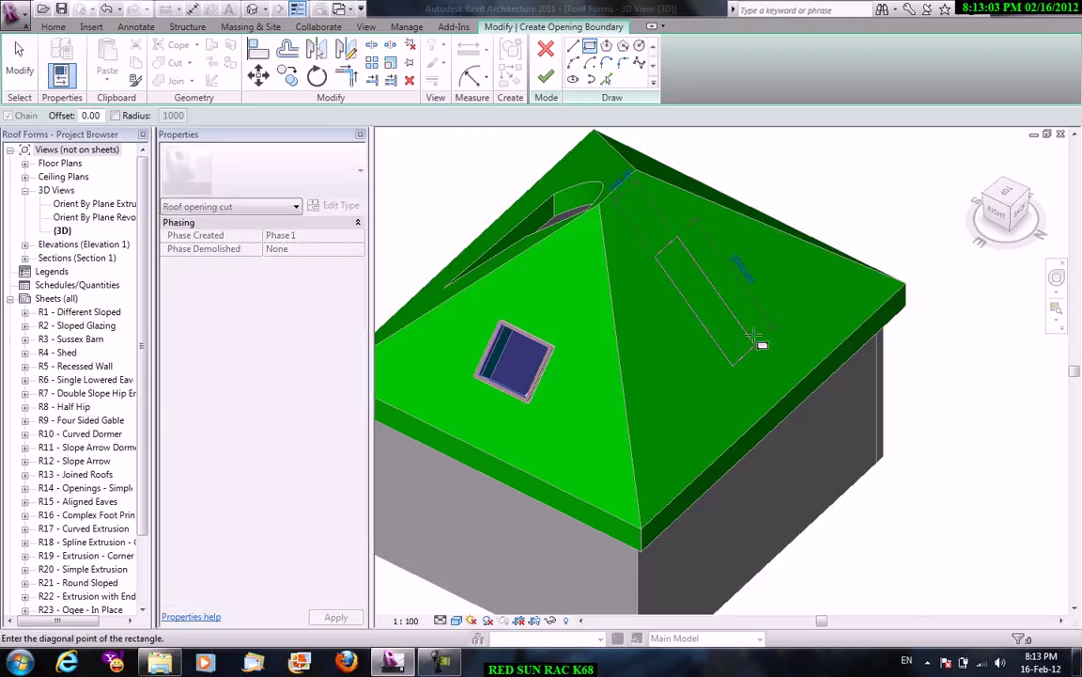
pyautogui.click(776, 328)
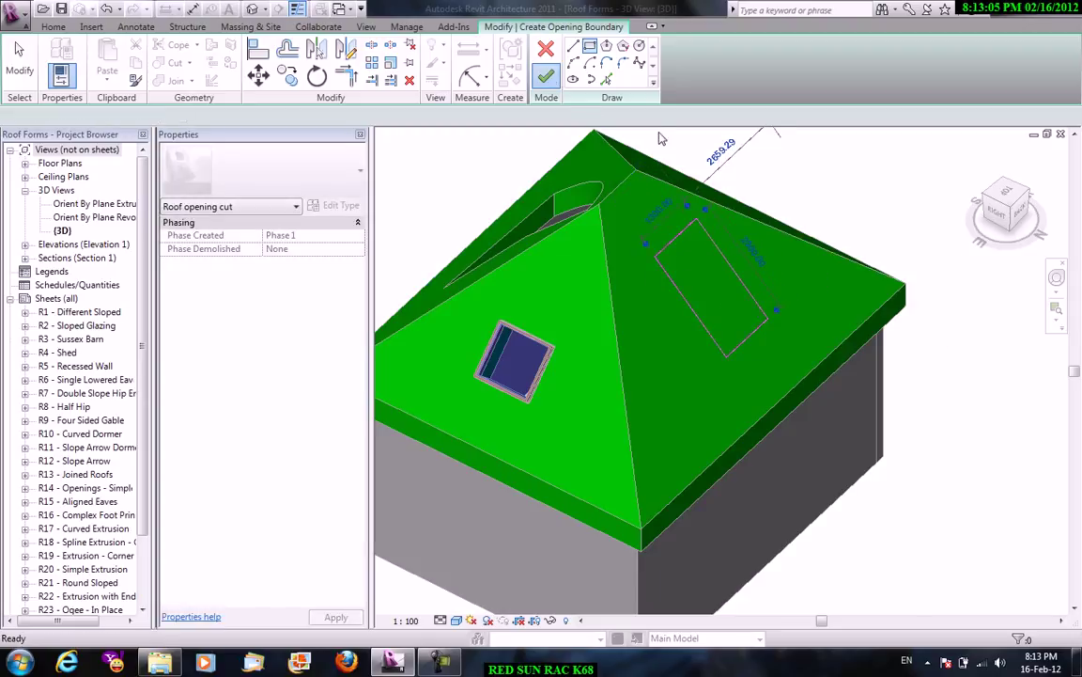
pyautogui.click(546, 76)
pyautogui.click(827, 192)
pyautogui.scroll(2, 761, 212)
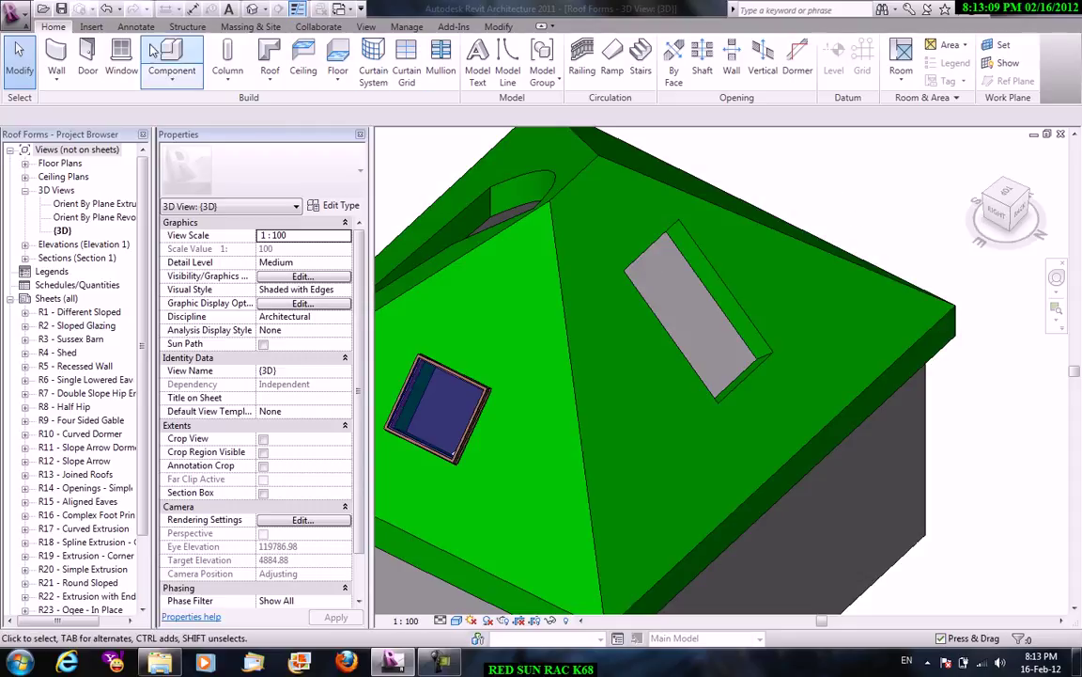
# Create a Model In-Place component in Generic Models, keeping the name Generic Models 1.
pyautogui.click(172, 80)
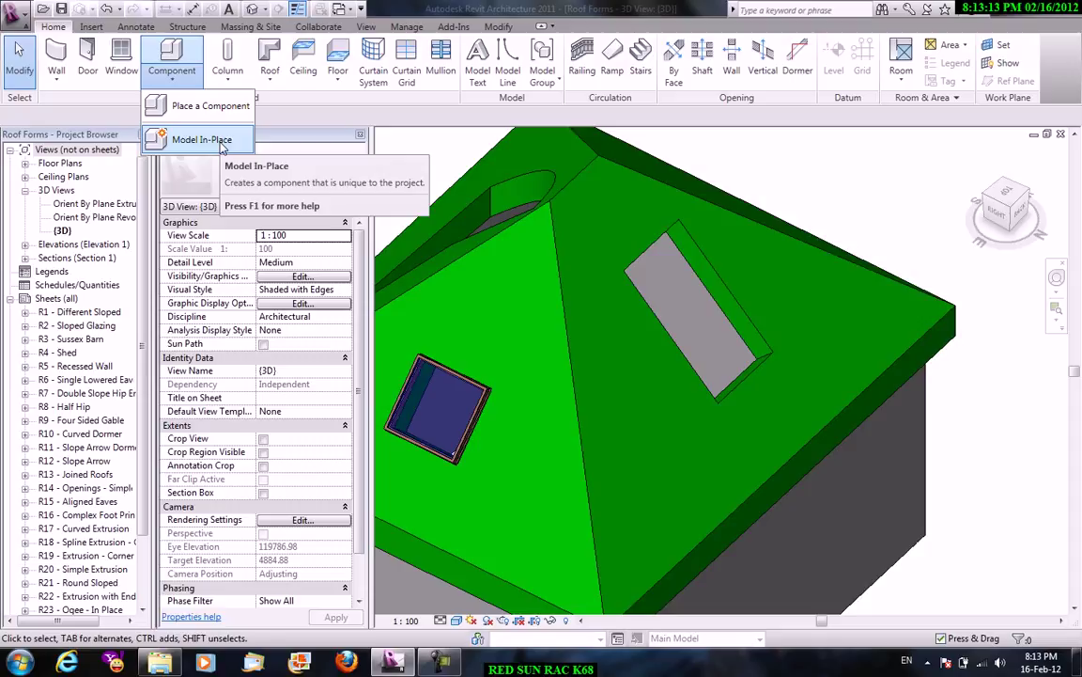
pyautogui.moveTo(202, 139)
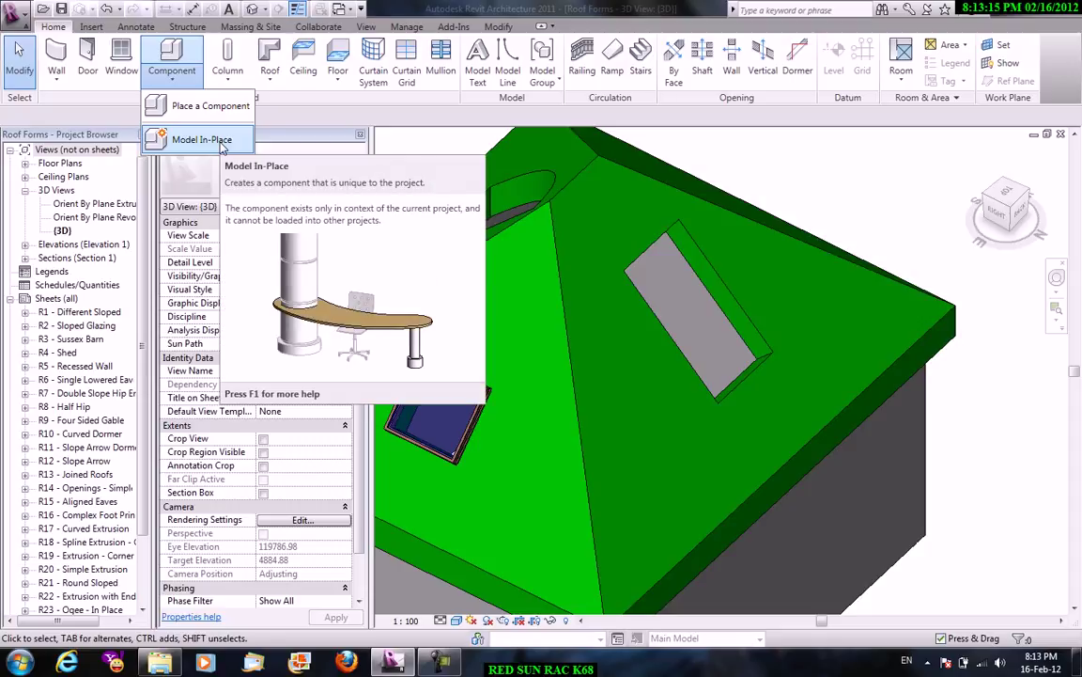
pyautogui.click(221, 144)
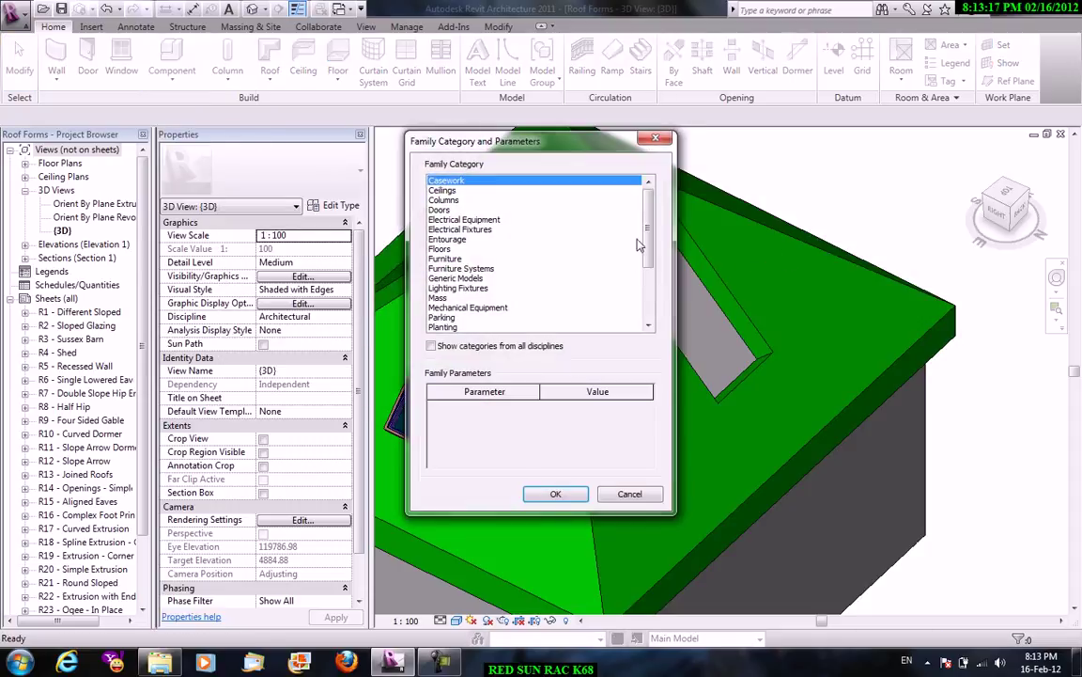
pyautogui.scroll(-2, 639, 246)
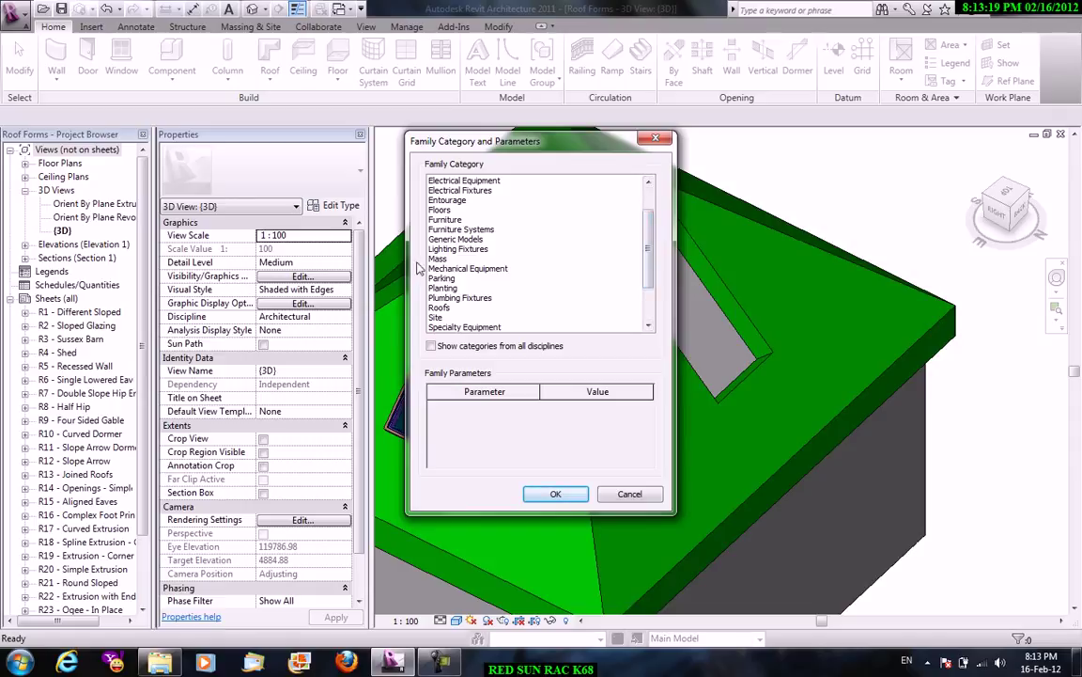
pyautogui.click(451, 241)
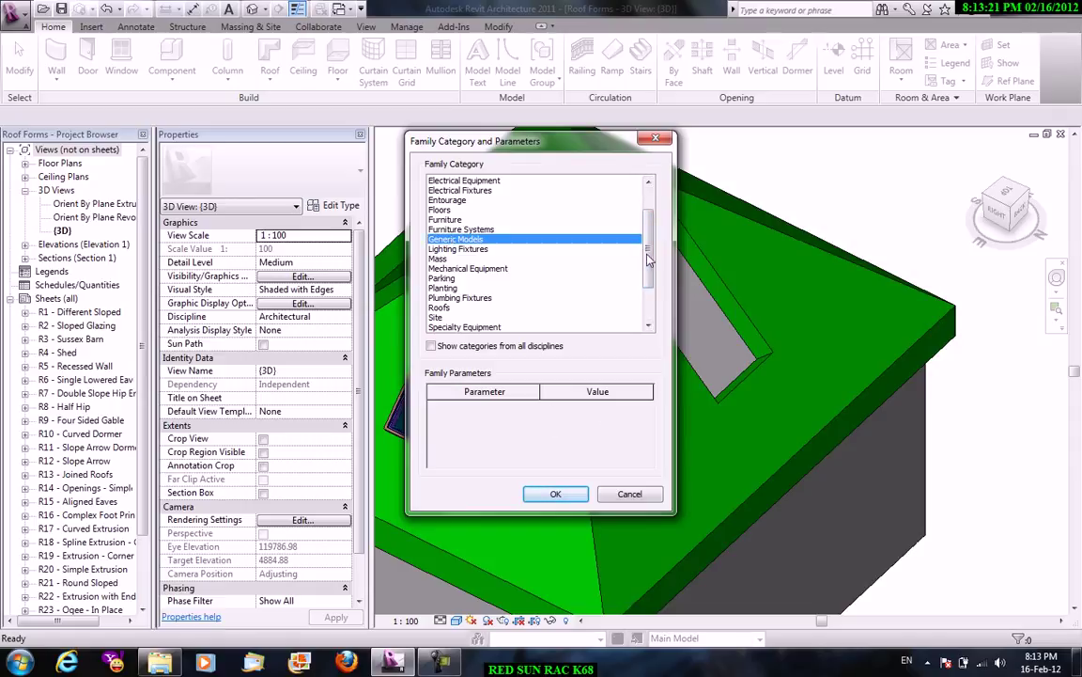
pyautogui.moveTo(646, 259); pyautogui.dragTo(657, 282)
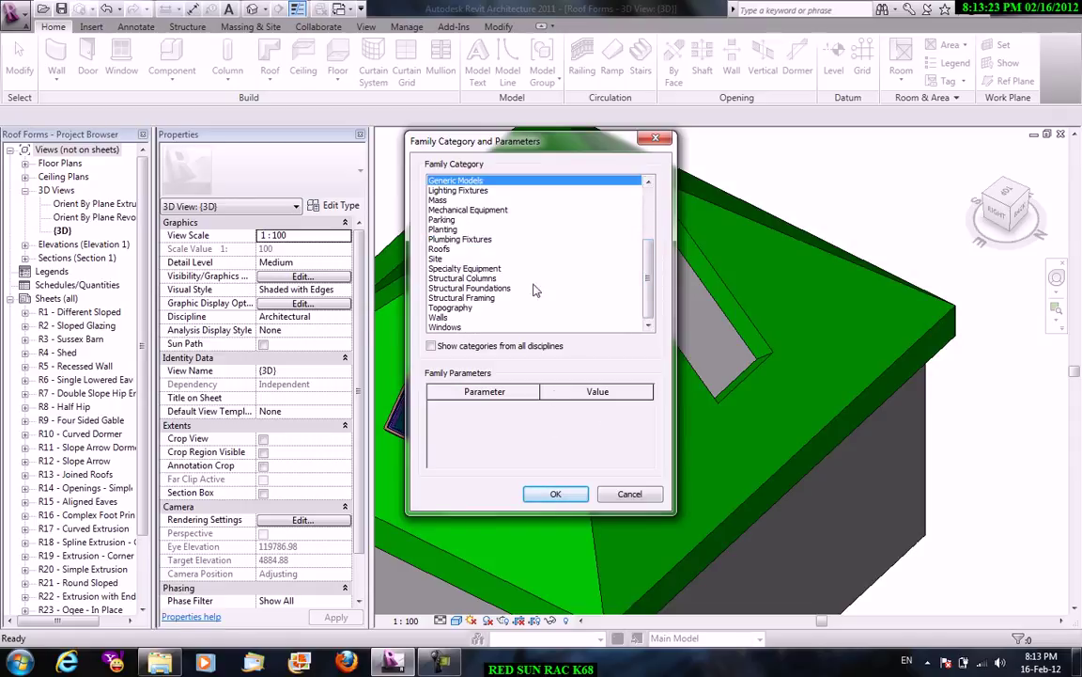
pyautogui.click(556, 494)
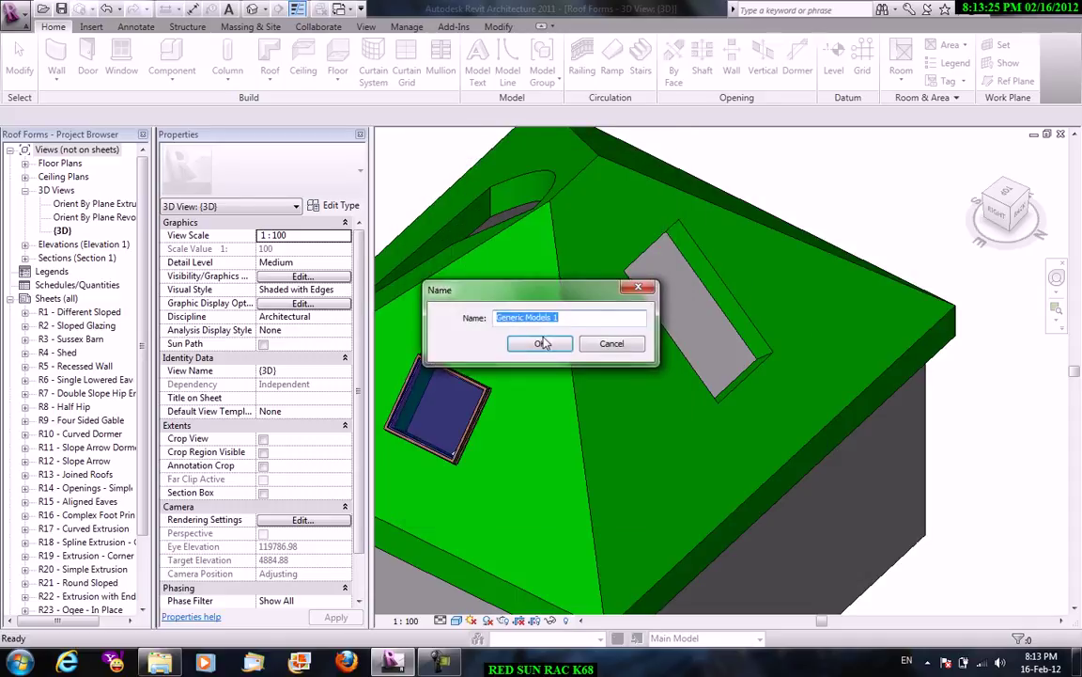
pyautogui.click(540, 344)
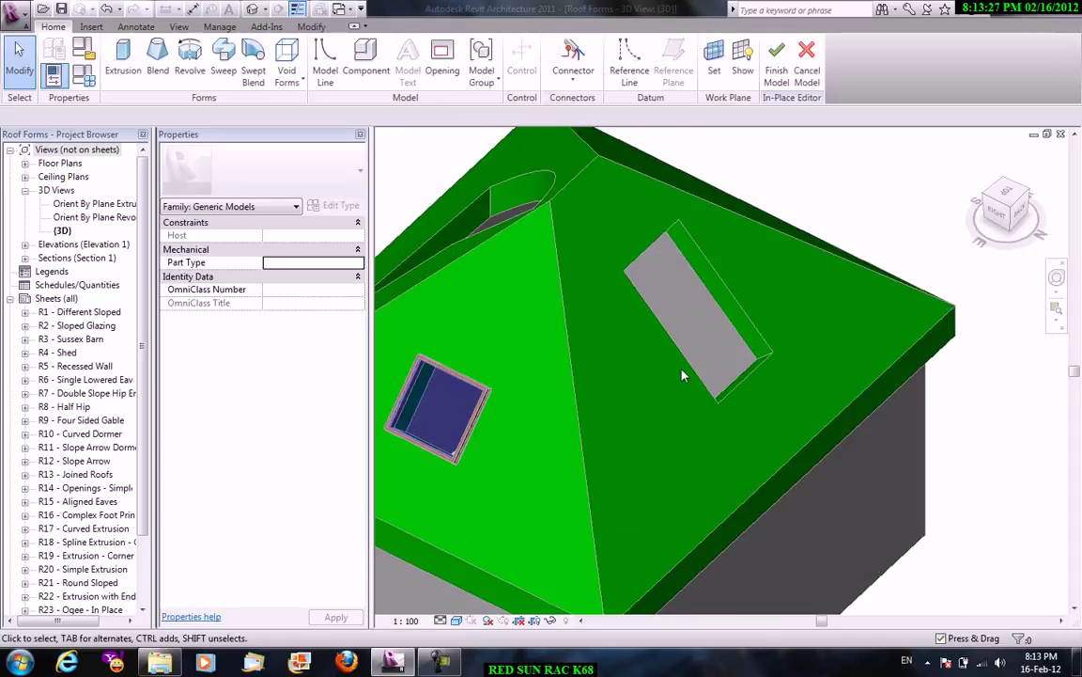
# Start a sweep and pick the roof opening's edge as its path.
pyautogui.click(221, 74)
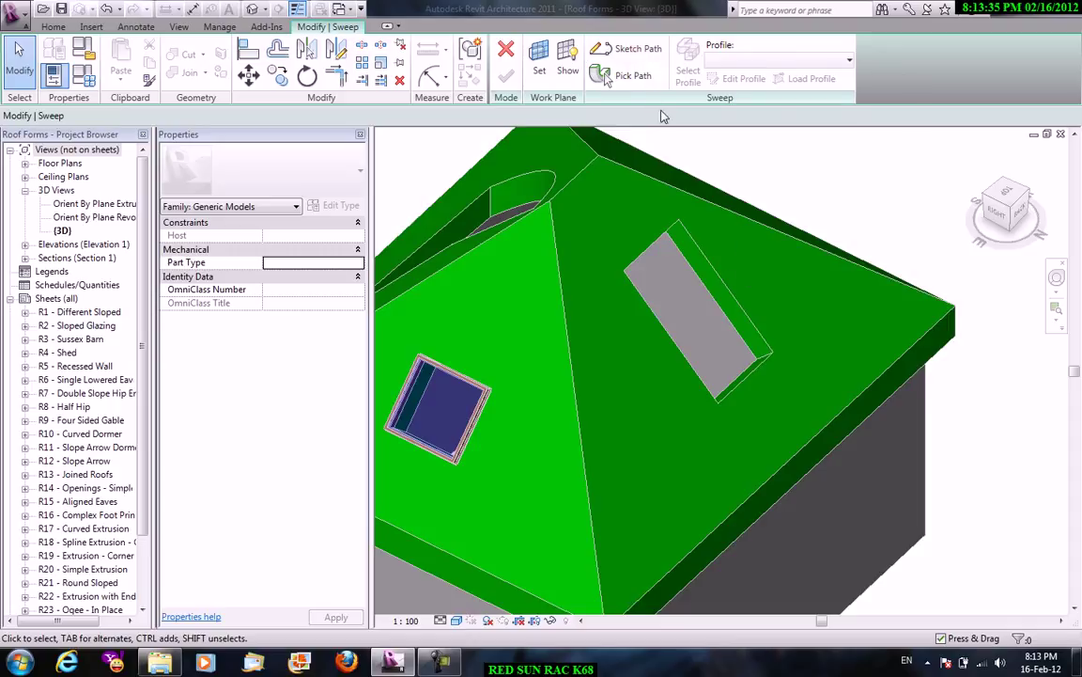
pyautogui.click(622, 75)
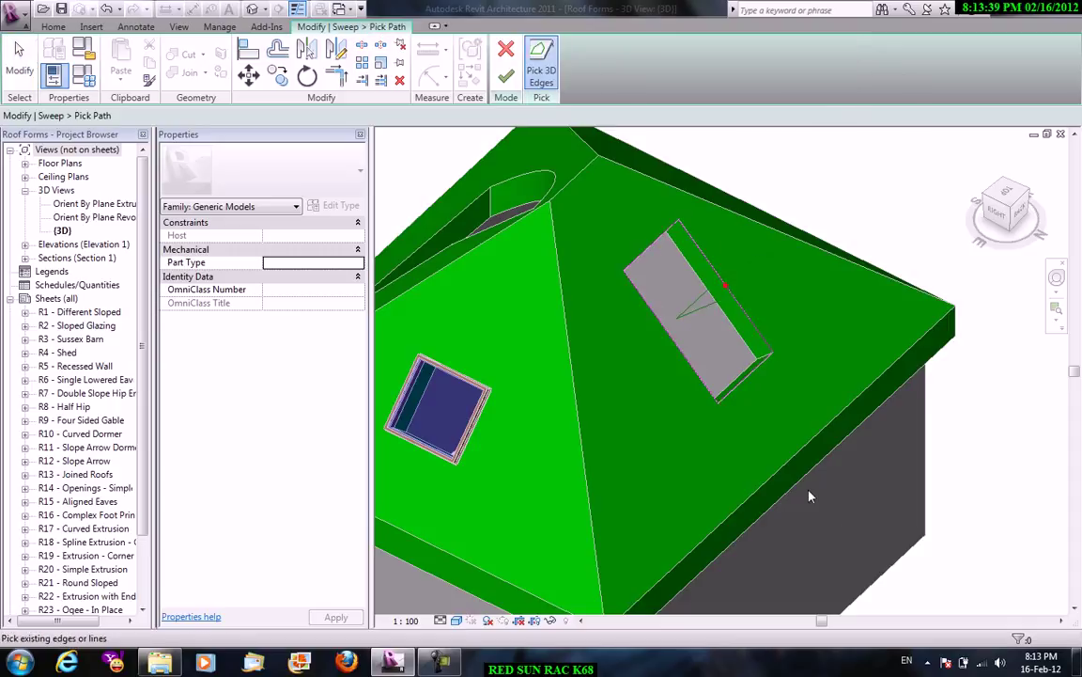
pyautogui.scroll(2, 741, 299)
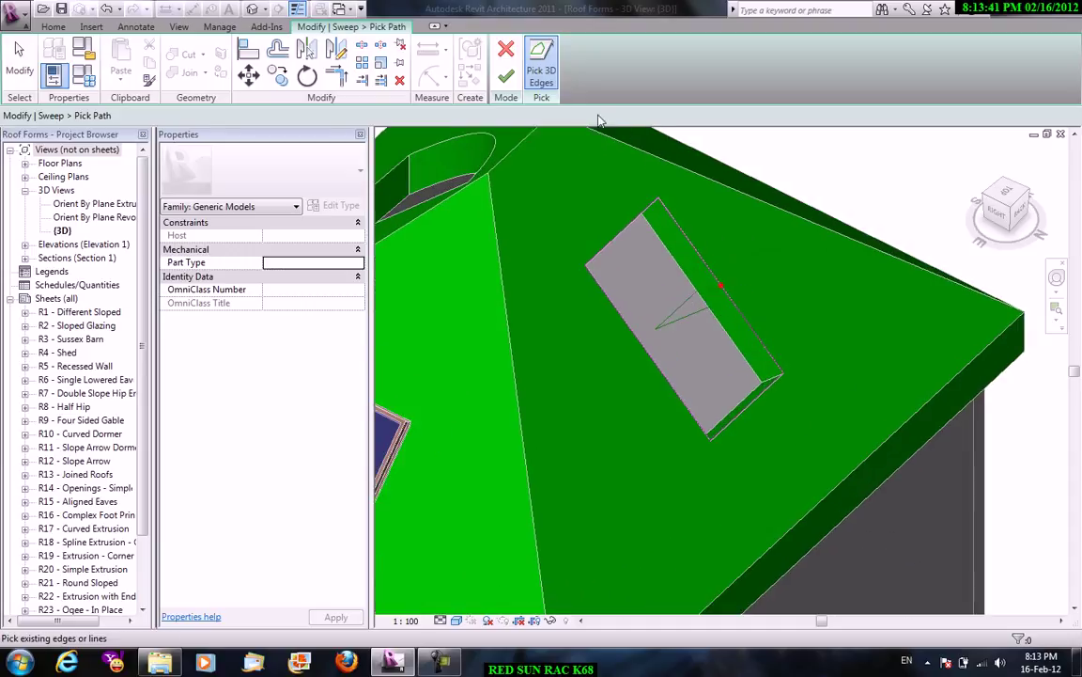
pyautogui.click(506, 77)
pyautogui.scroll(1, 644, 191)
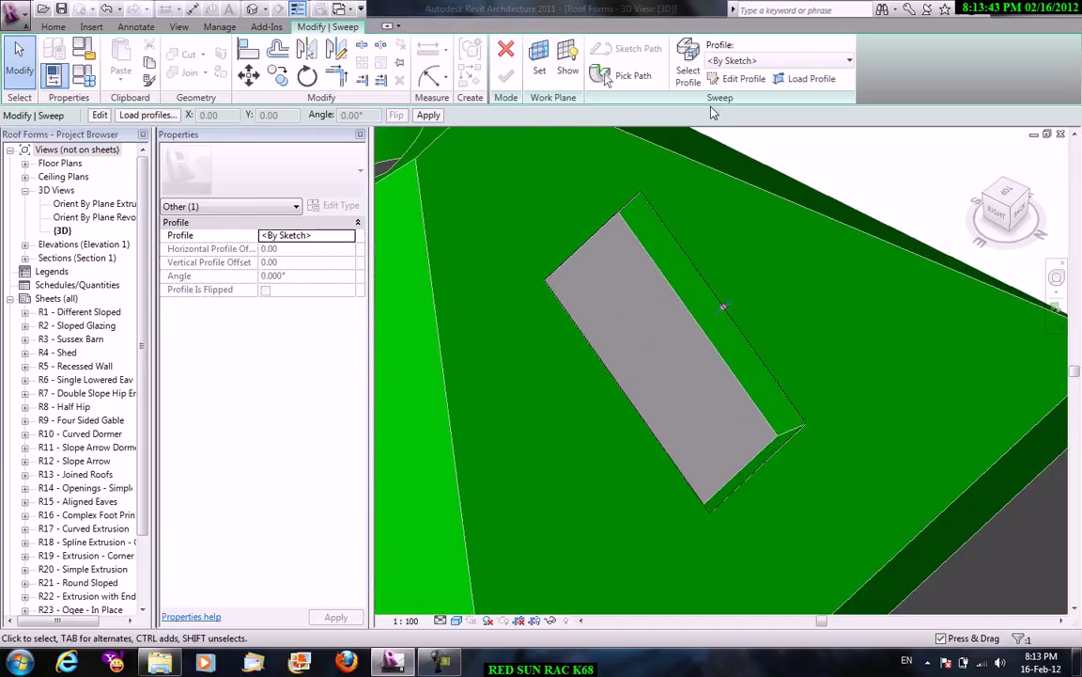
# Leave the sweep profile choice unchanged and begin editing its profile.
pyautogui.click(809, 60)
pyautogui.click(788, 78)
pyautogui.click(751, 80)
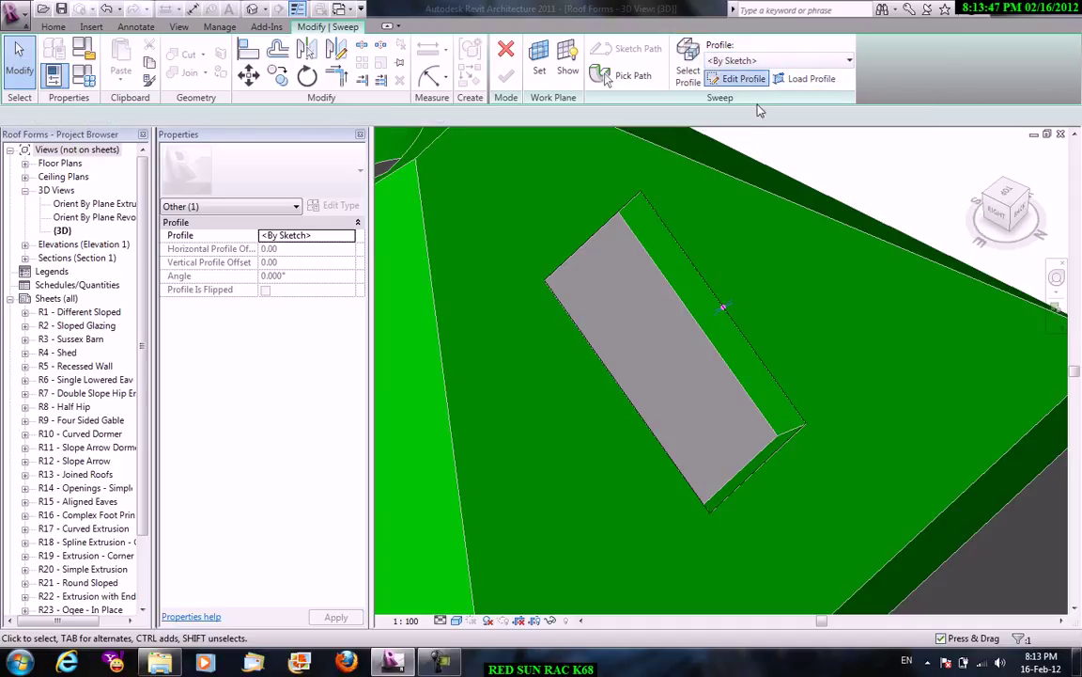
pyautogui.scroll(2, 717, 292)
pyautogui.scroll(2, 715, 281)
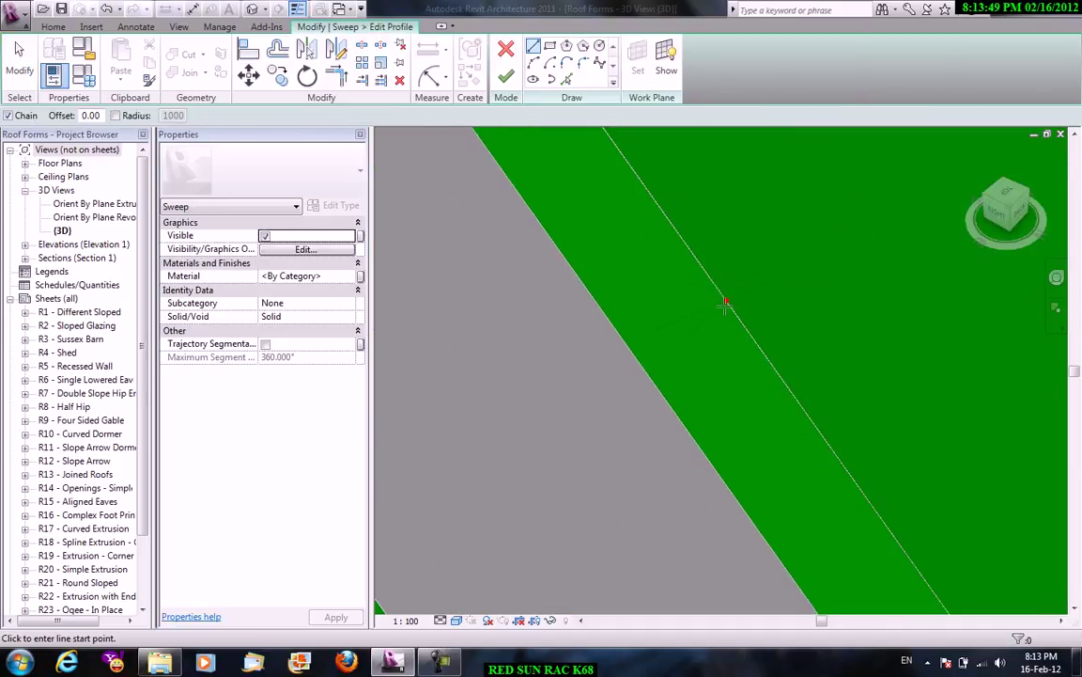
# Switch to Hidden Line display and sketch profile lines from the path point.
pyautogui.click(457, 620)
pyautogui.click(473, 546)
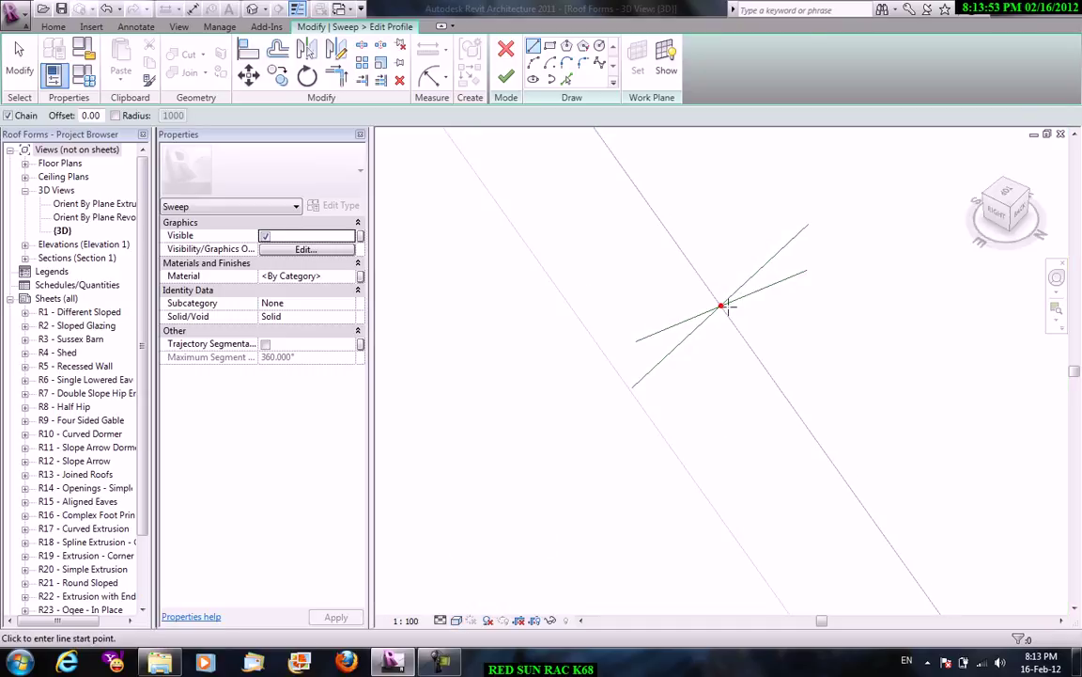
pyautogui.scroll(-1, 638, 177)
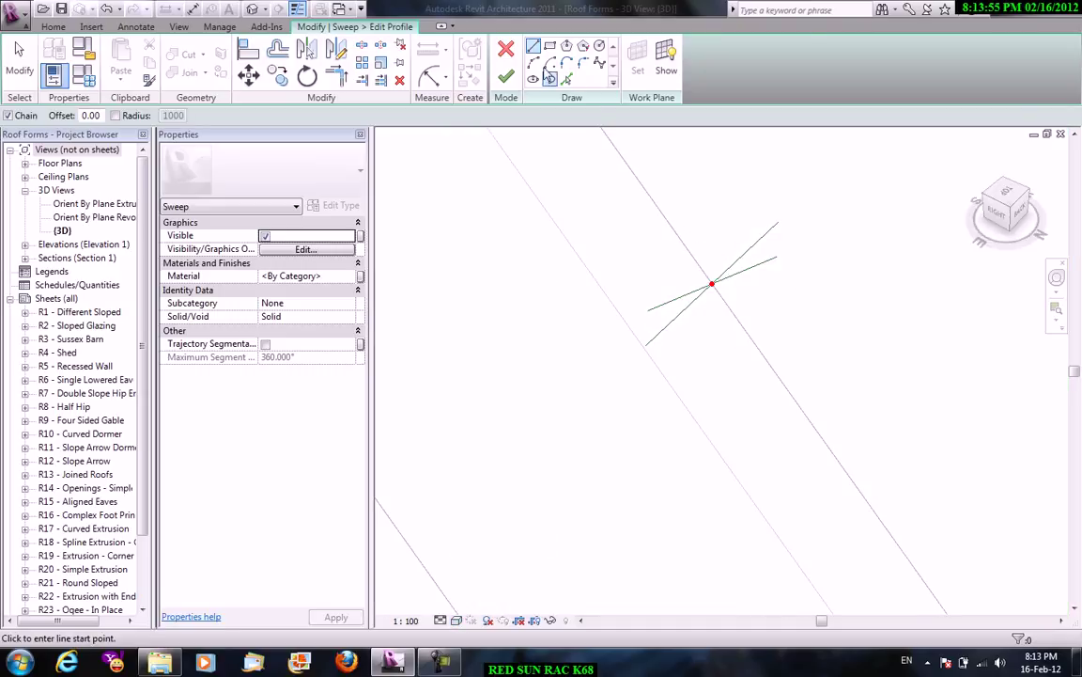
pyautogui.click(712, 283)
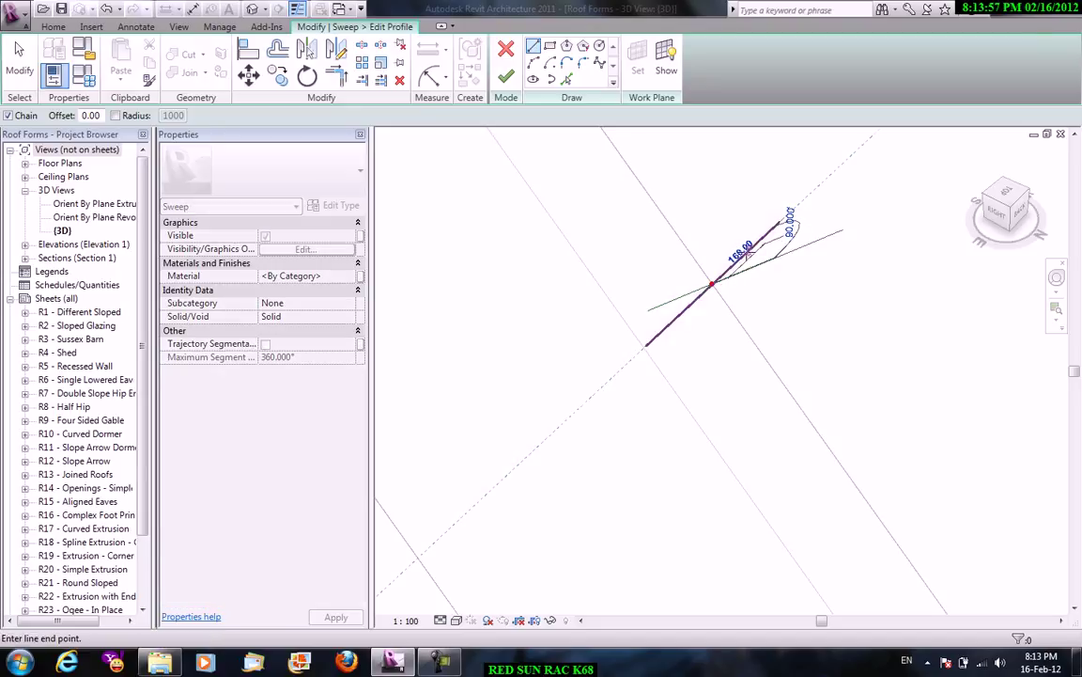
pyautogui.click(763, 239)
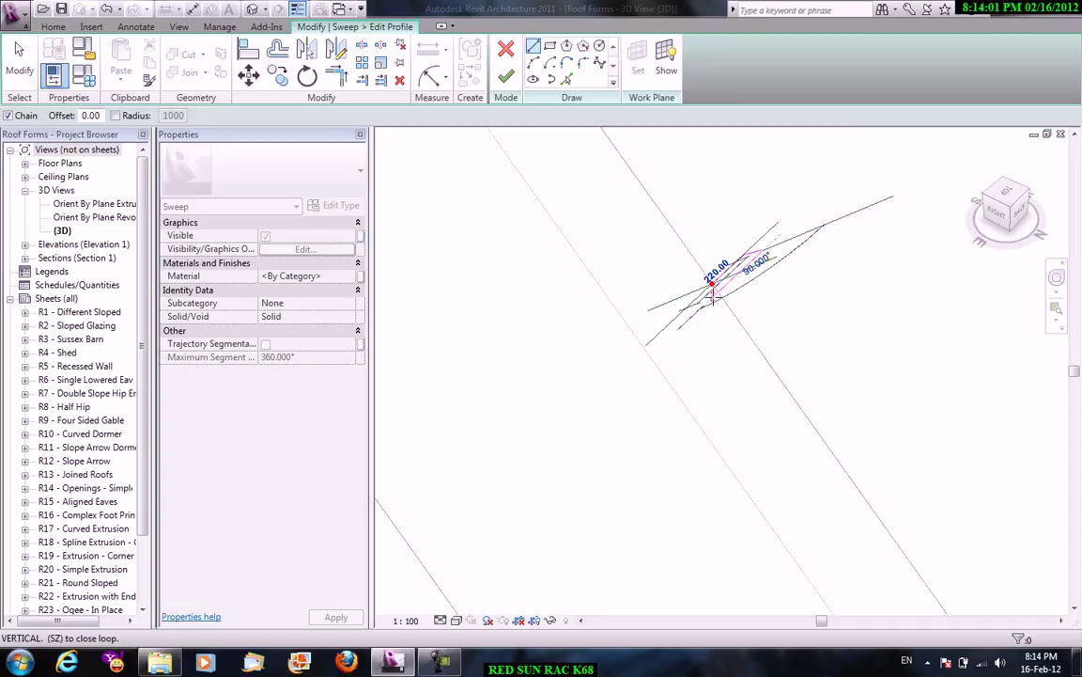
pyautogui.click(605, 350)
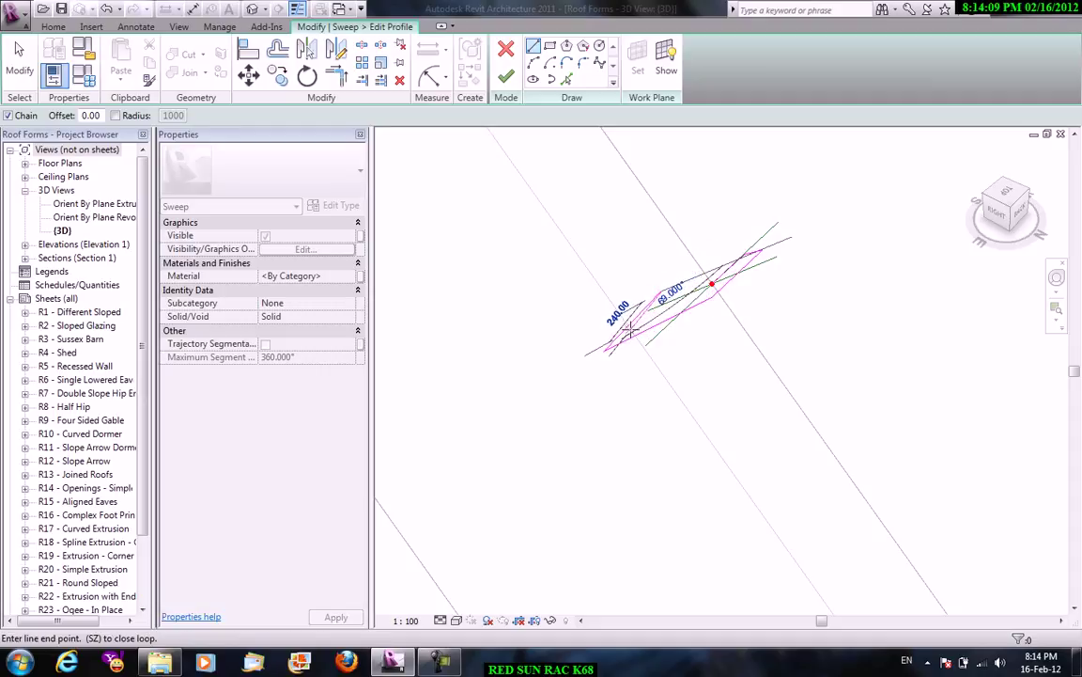
pyautogui.click(714, 280)
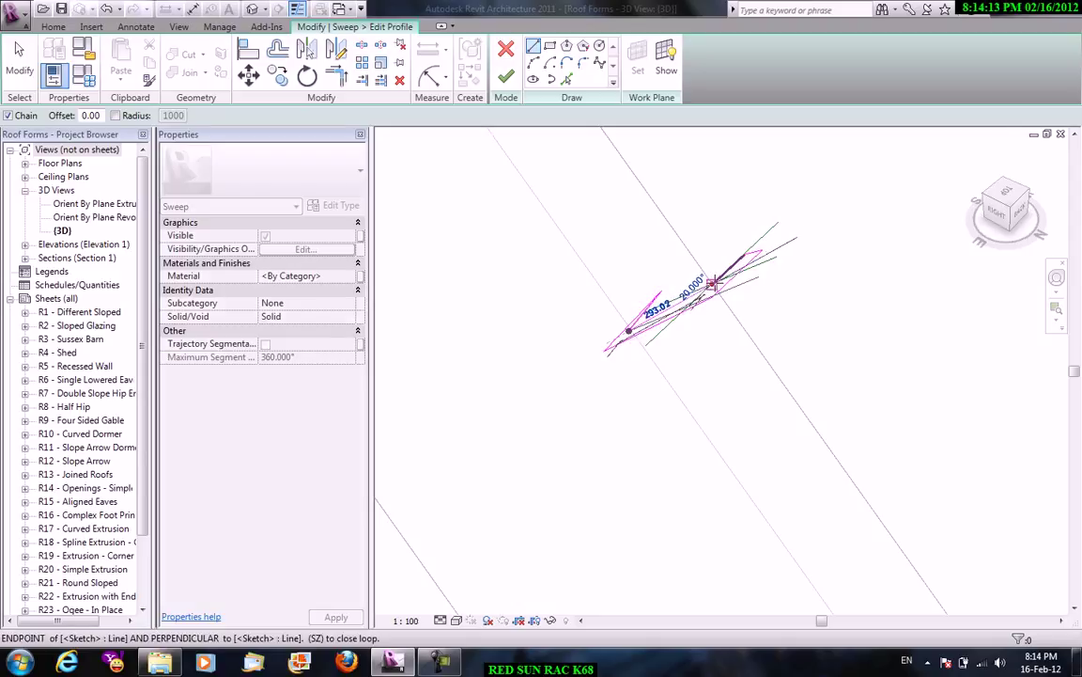
# Stop the line tool and discard the unfinished profile sketch.
pyautogui.rightClick(738, 250)
pyautogui.click(758, 259)
pyautogui.rightClick(780, 209)
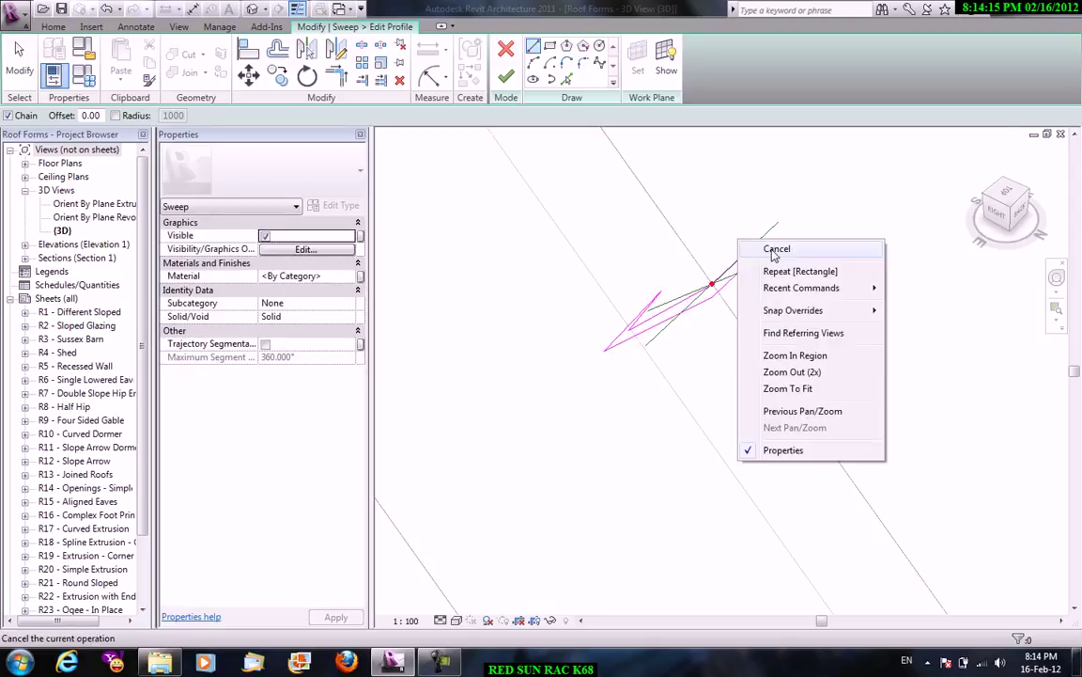
pyautogui.click(789, 218)
pyautogui.click(506, 49)
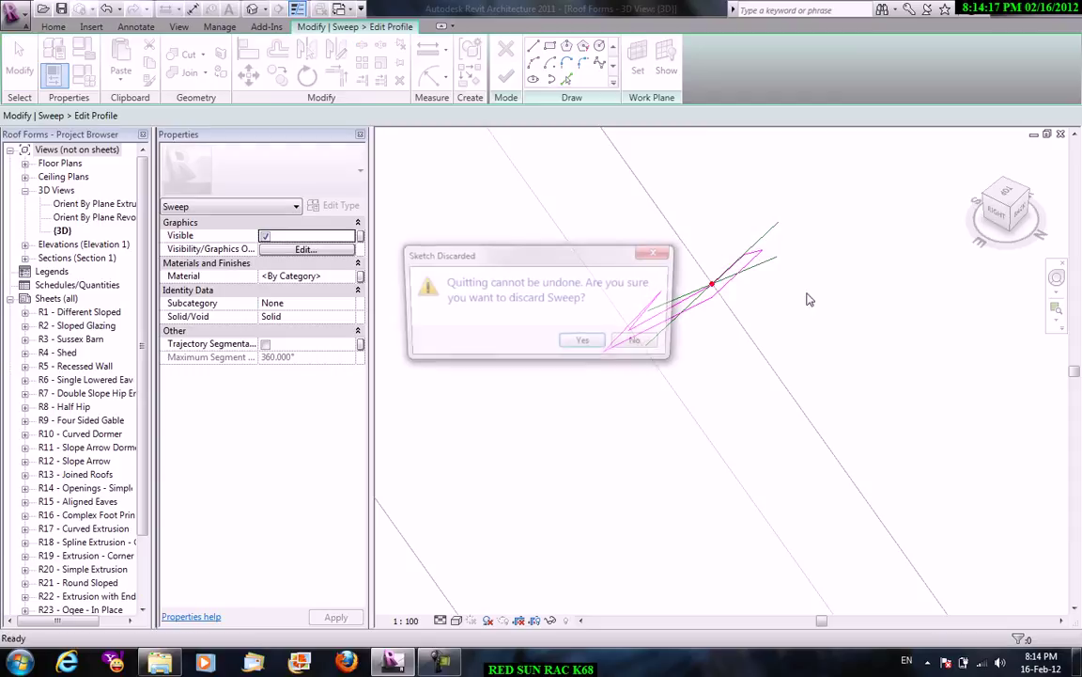
pyautogui.press('Return')
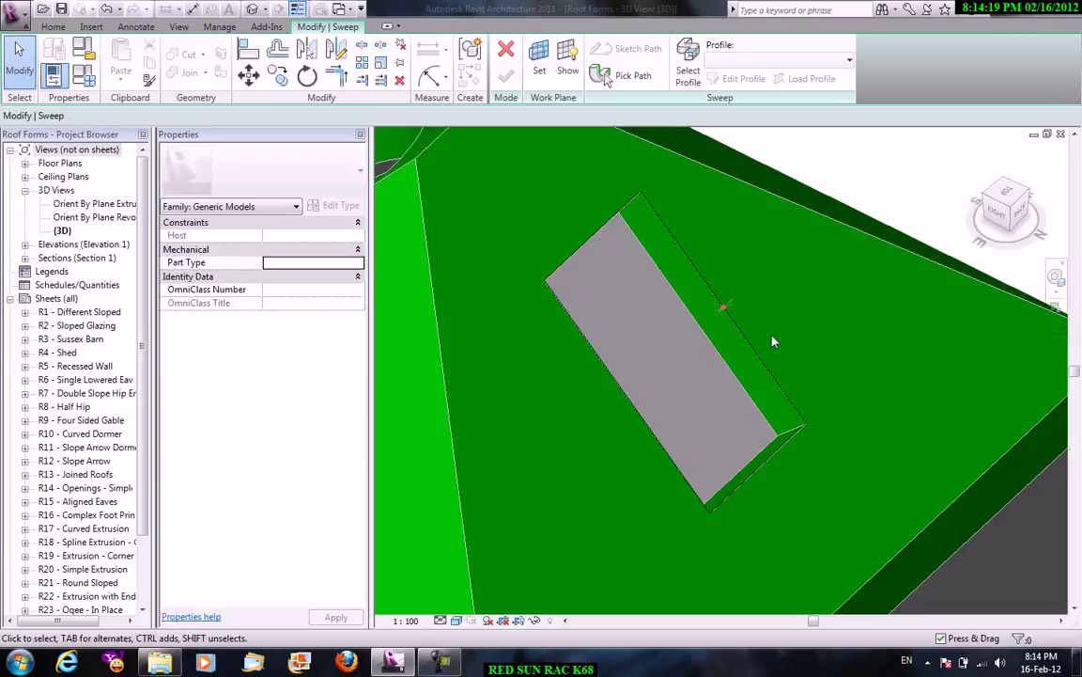
# Switch the 3D view's visual style to Hidden Line.
pyautogui.scroll(3, 656, 274)
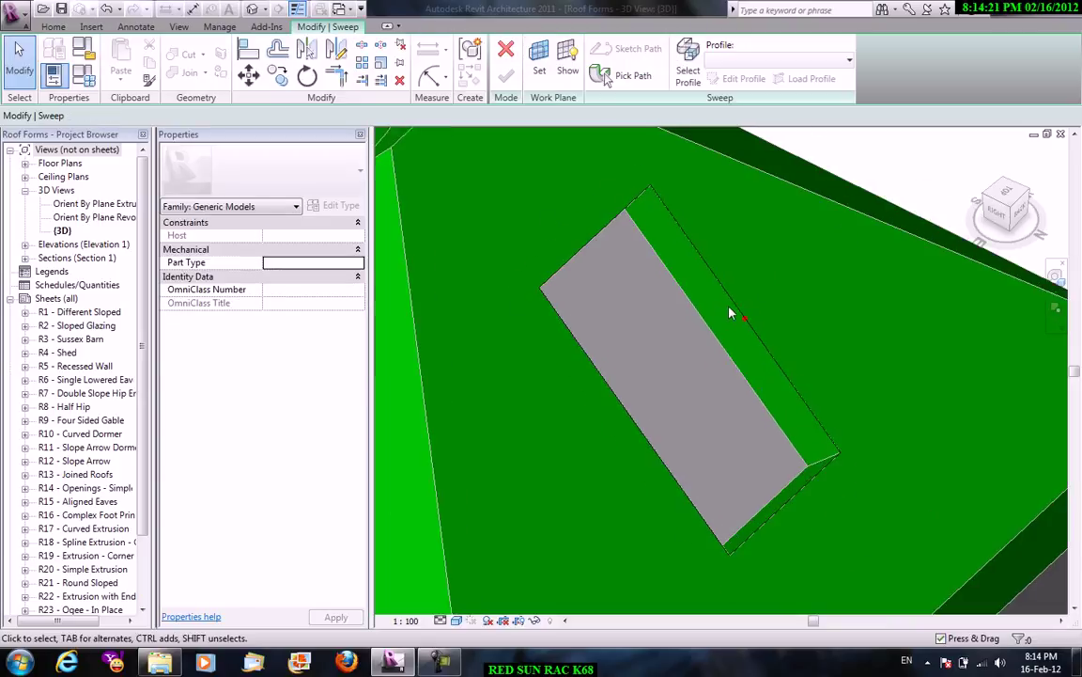
pyautogui.click(457, 620)
pyautogui.click(493, 544)
pyautogui.scroll(5, 762, 322)
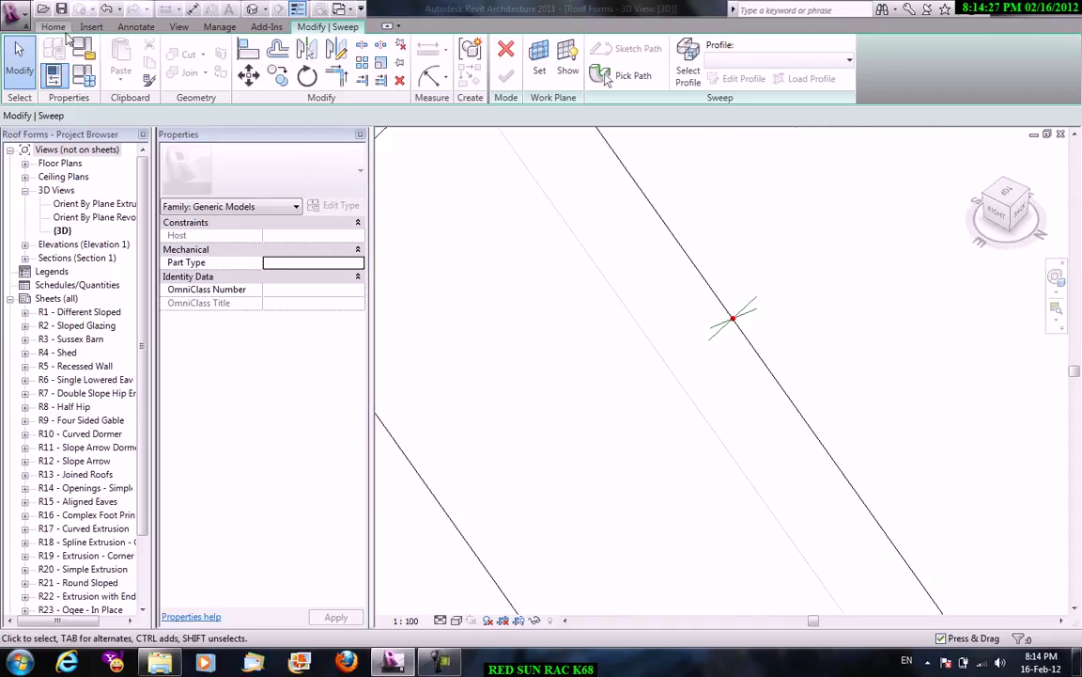
# Set the work plane to Reference Plane : Profile plane.
pyautogui.click(54, 26)
pyautogui.click(714, 71)
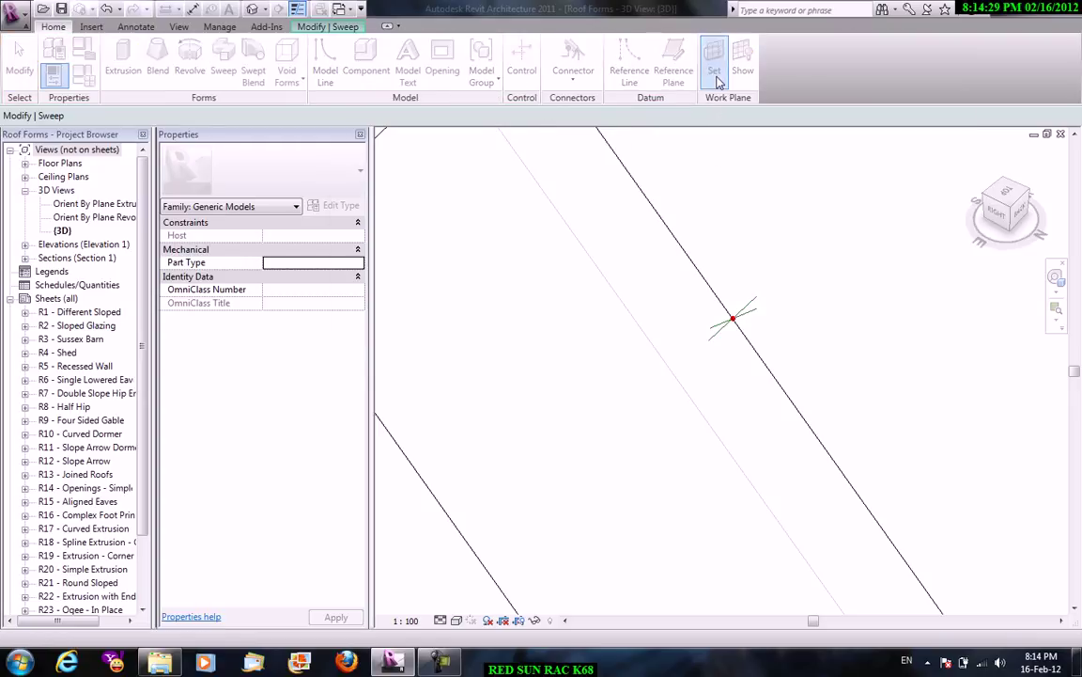
pyautogui.click(515, 263)
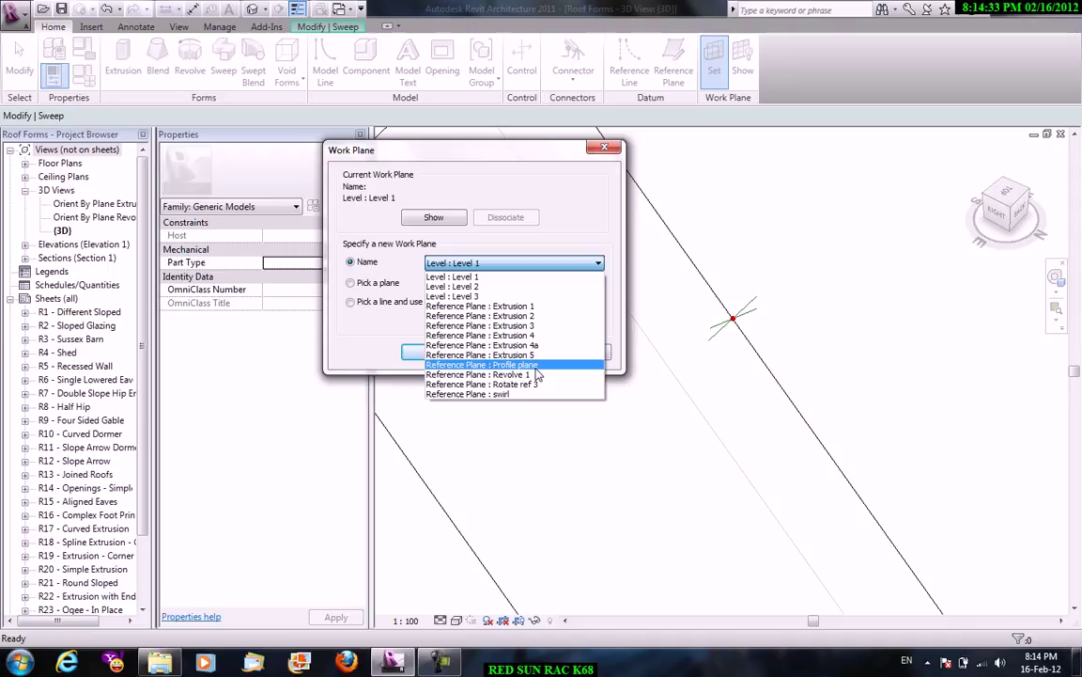
pyautogui.click(536, 368)
pyautogui.click(450, 353)
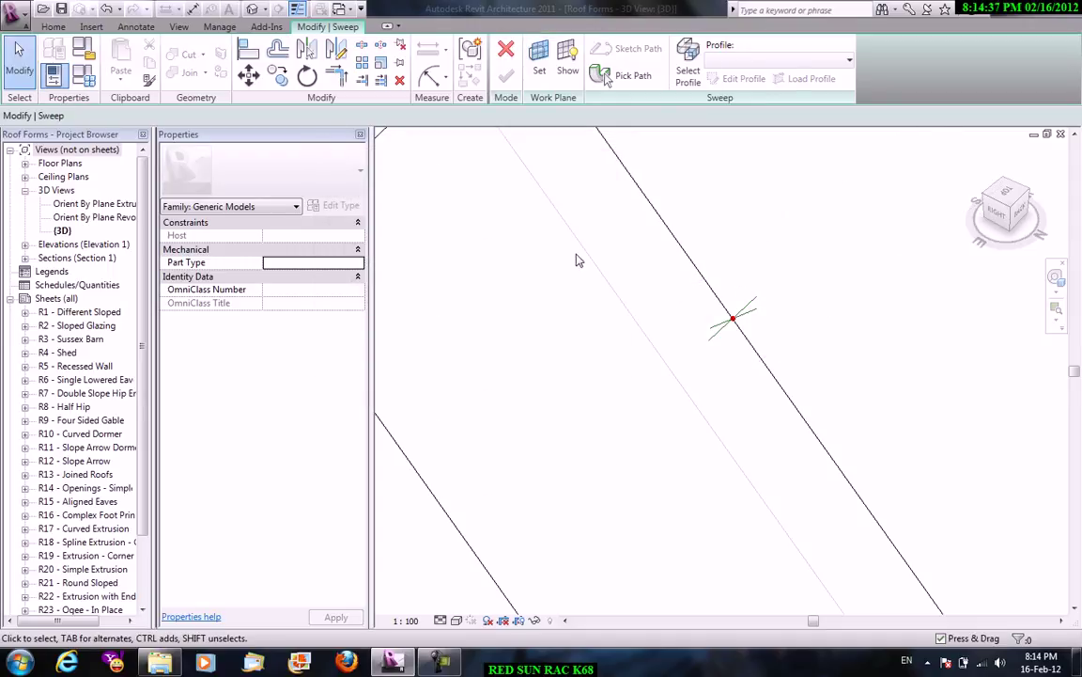
# Orient the 3D view to face the Profile plane straight on using SteeringWheels.
pyautogui.press('F8')
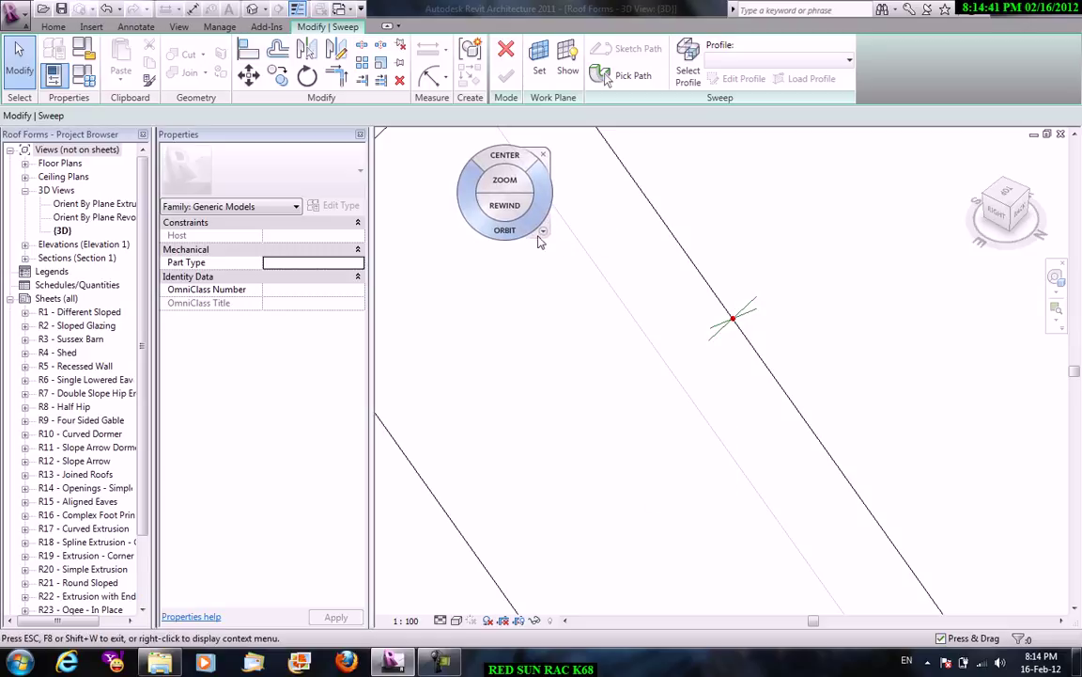
pyautogui.click(543, 232)
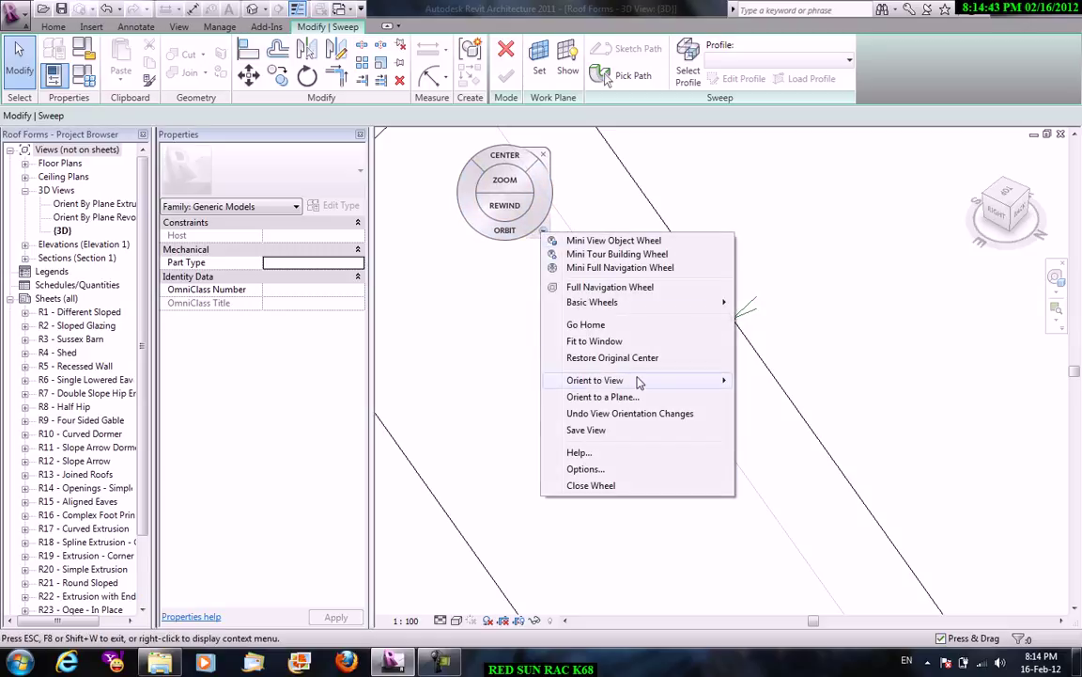
pyautogui.moveTo(595, 379)
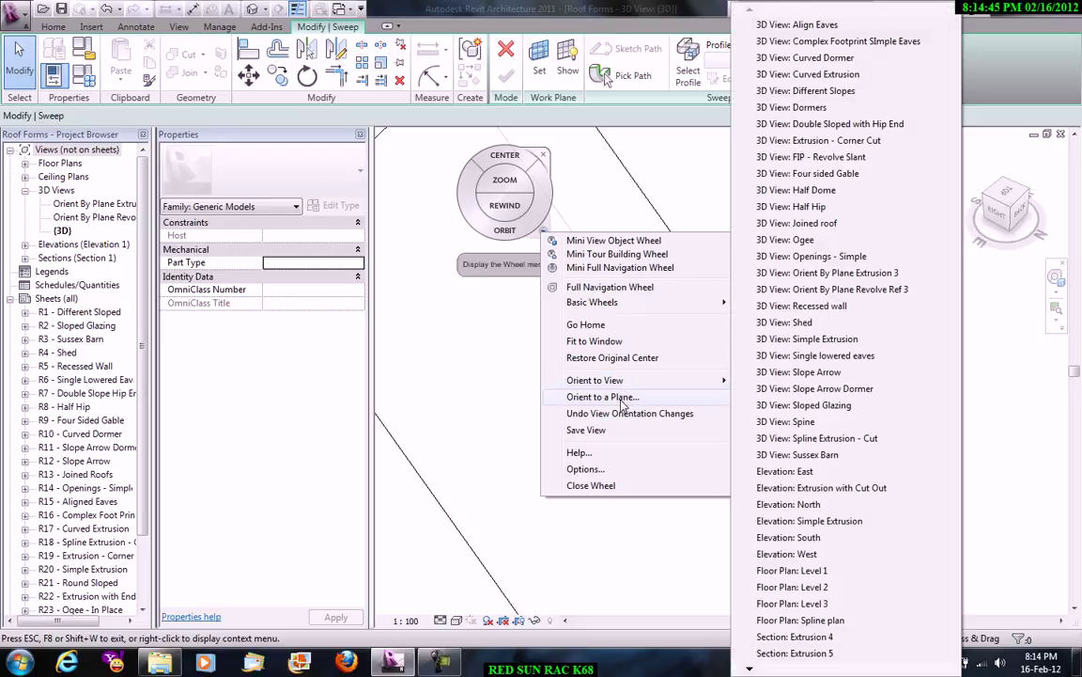
pyautogui.click(611, 397)
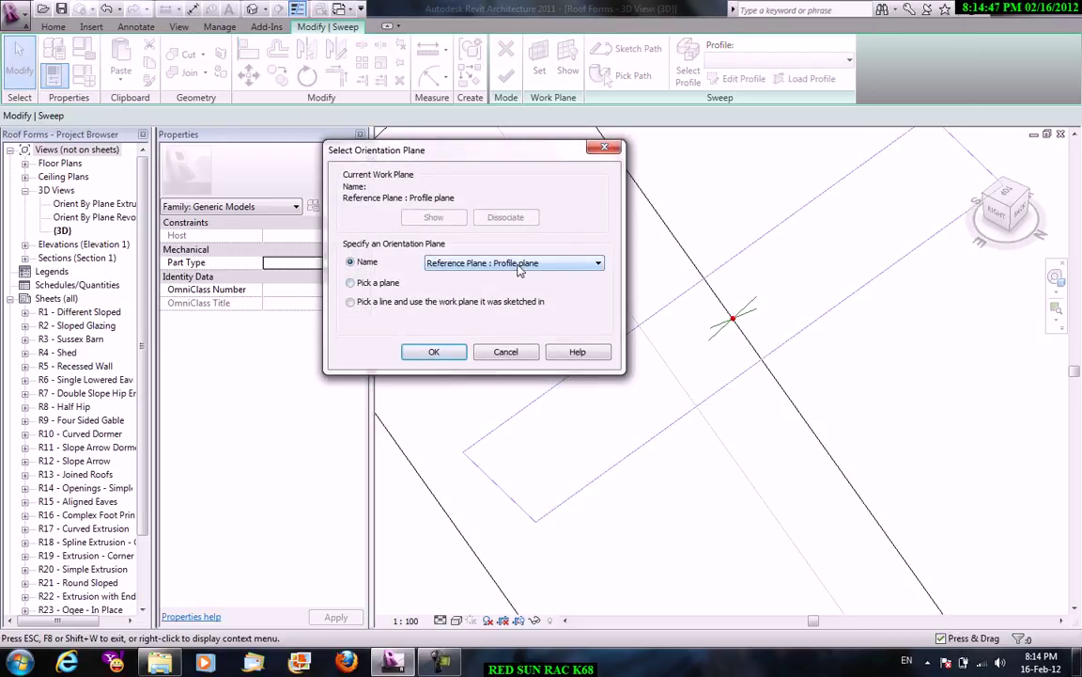
pyautogui.click(446, 354)
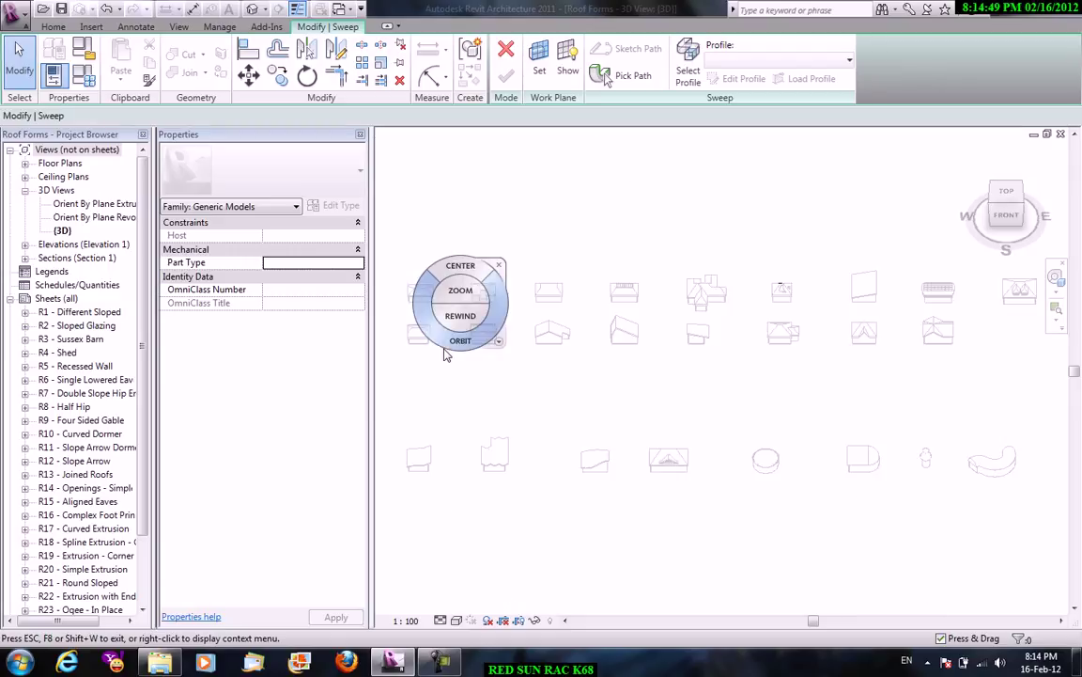
pyautogui.click(499, 267)
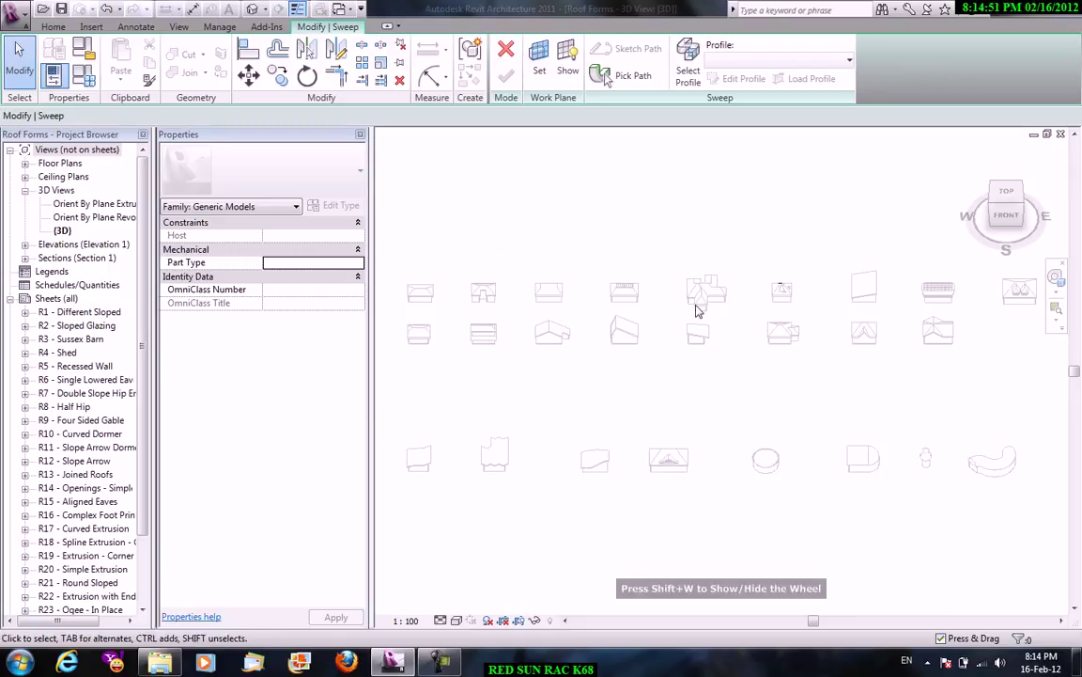
pyautogui.scroll(1, 742, 315)
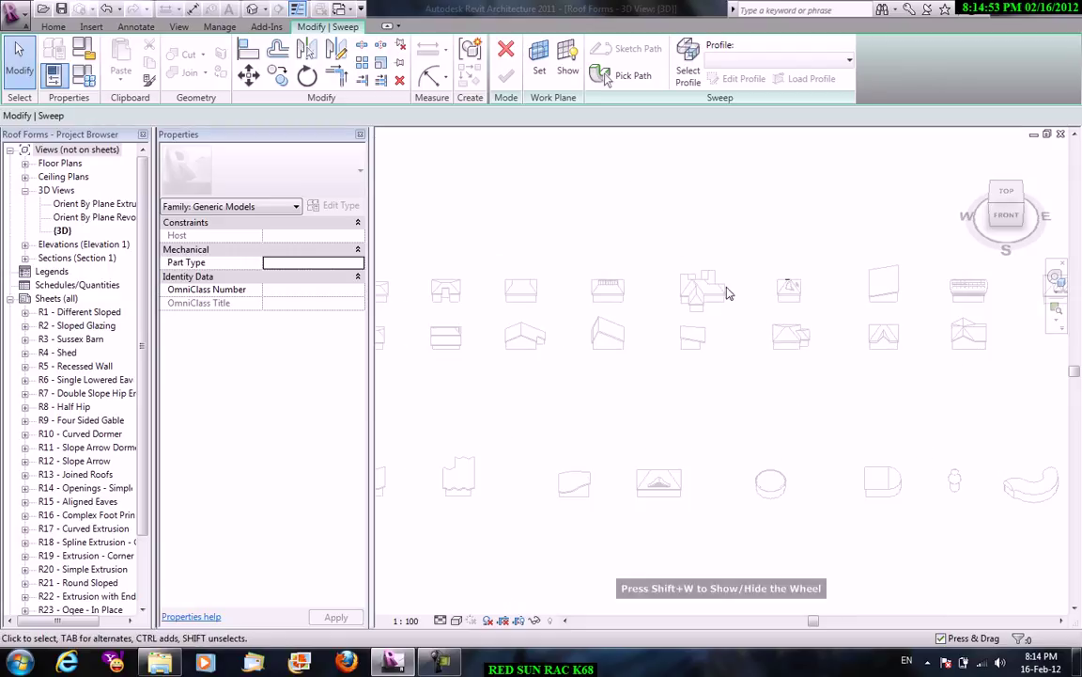
pyautogui.scroll(1, 638, 343)
pyautogui.scroll(2, 613, 331)
pyautogui.scroll(2, 646, 333)
pyautogui.scroll(2, 658, 321)
pyautogui.scroll(2, 651, 342)
pyautogui.scroll(2, 623, 370)
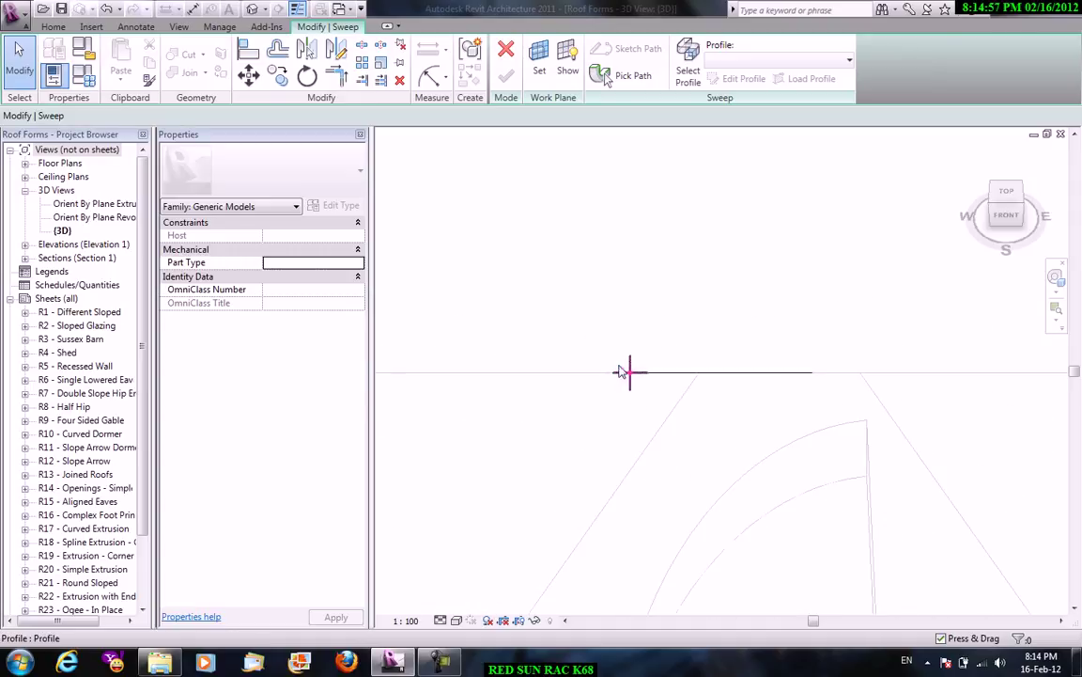
pyautogui.scroll(2, 639, 365)
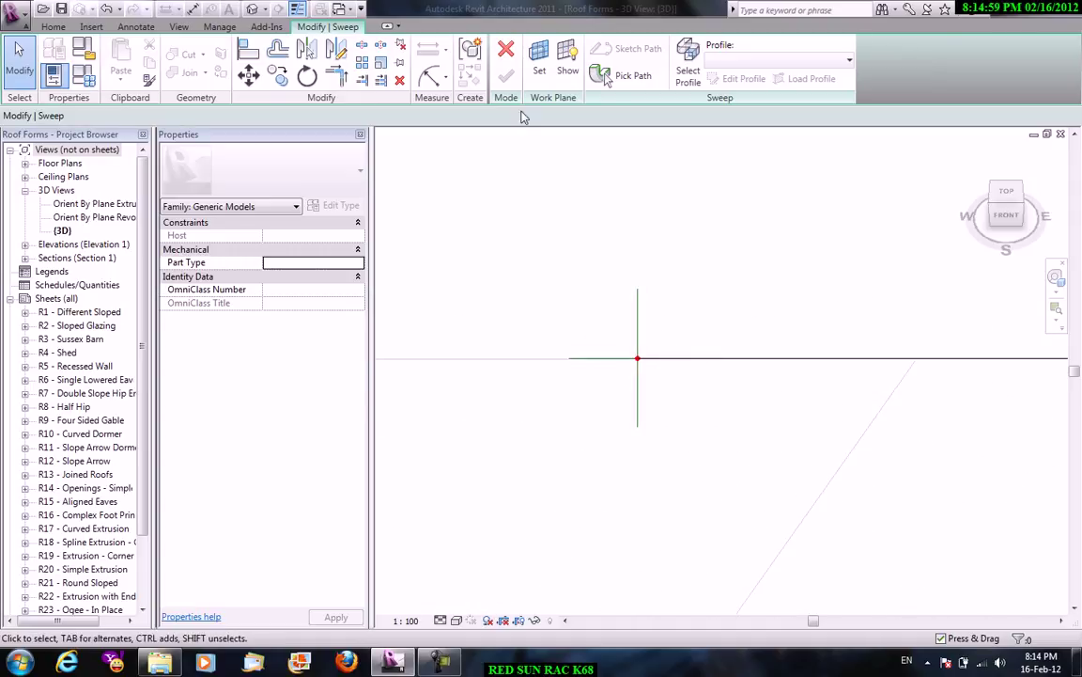
# Discard the unfinished sweep and cancel the in-place model, leaving the editor.
pyautogui.click(507, 52)
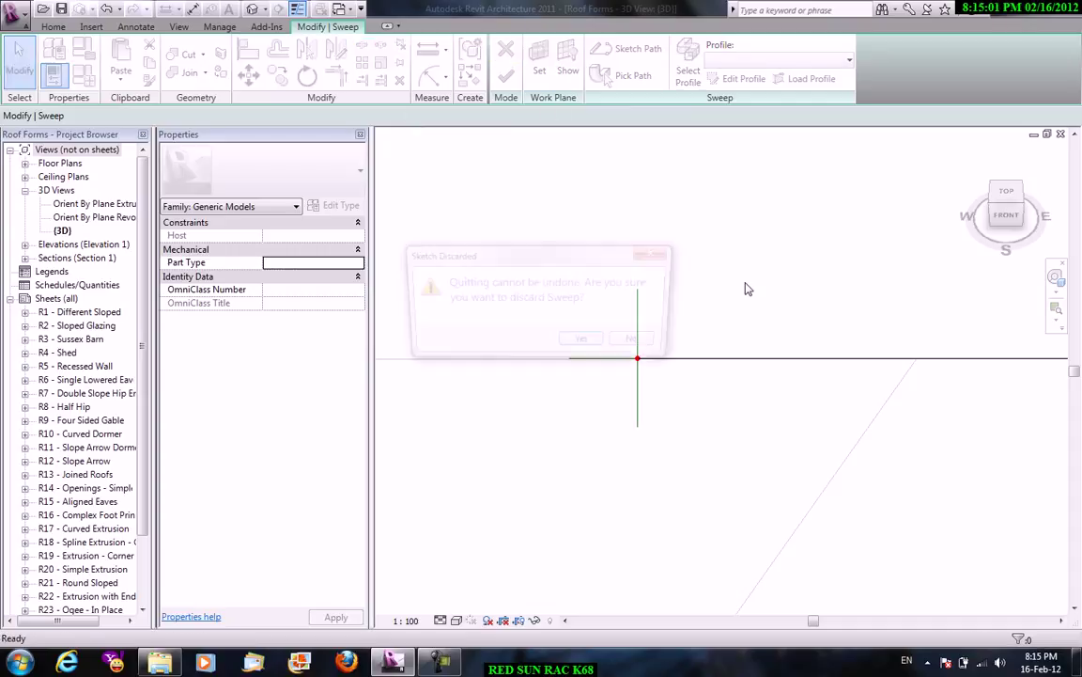
pyautogui.click(583, 341)
pyautogui.rightClick(661, 223)
pyautogui.click(699, 230)
# Zoom and pan over to the flat-roofed shed house.
pyautogui.scroll(-2, 733, 254)
pyautogui.scroll(-2, 658, 253)
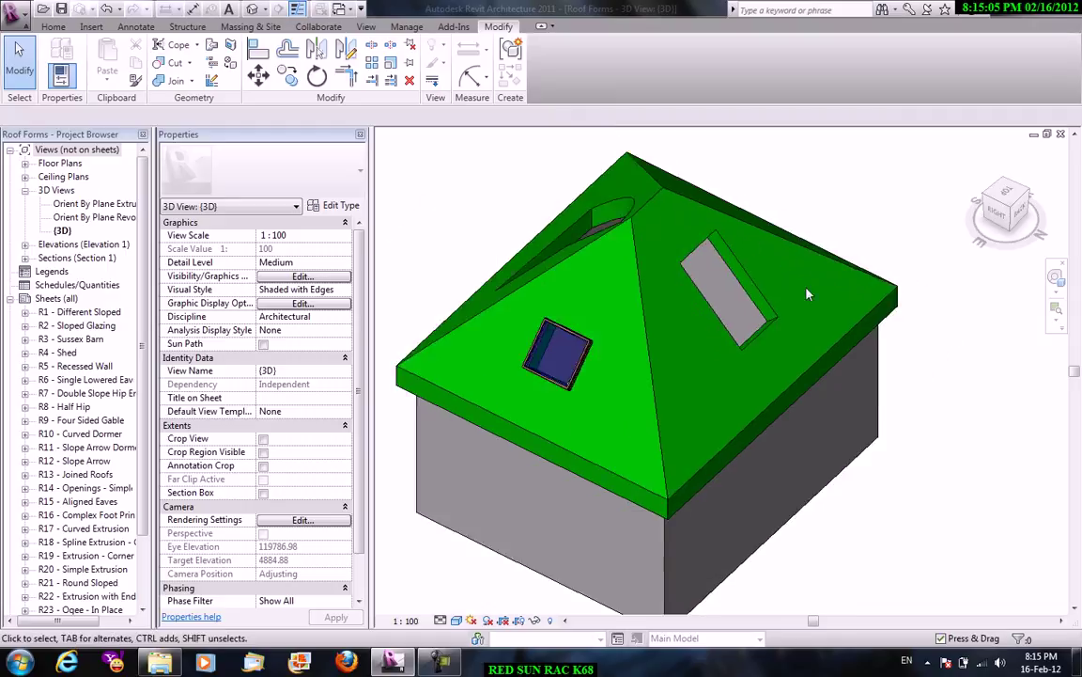
pyautogui.scroll(-3, 807, 295)
pyautogui.moveTo(756, 343)
pyautogui.mouseDown(button='middle')
pyautogui.moveTo(726, 397)
pyautogui.moveTo(958, 405)
pyautogui.mouseUp(button='middle')
pyautogui.scroll(2, 727, 398)
# Select the shed house's Basic Roof Generic - 400mm and open its Level 2 footprint sketch.
pyautogui.click(851, 345)
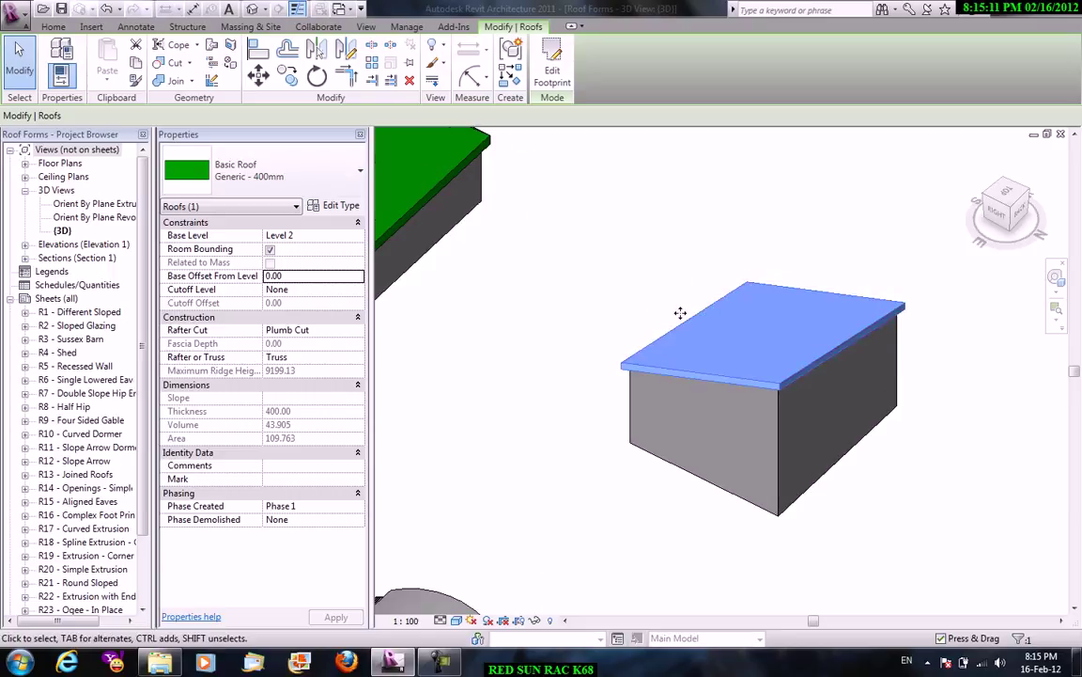
pyautogui.scroll(-4, 602, 282)
pyautogui.scroll(1, 600, 280)
pyautogui.scroll(2, 598, 278)
pyautogui.scroll(-3, 618, 377)
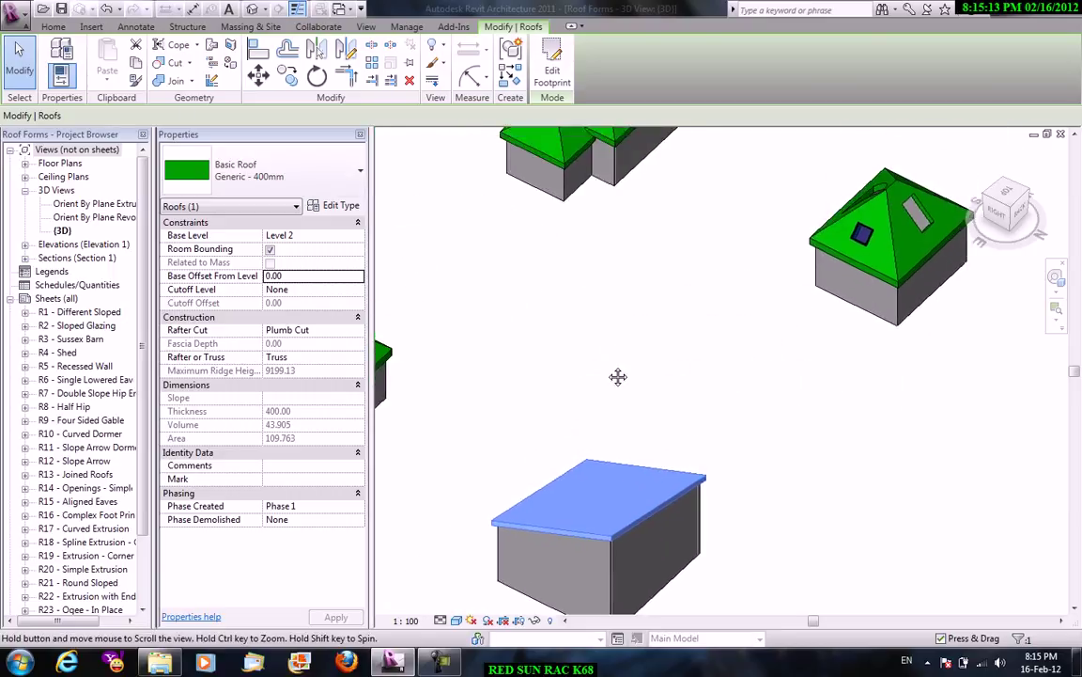
pyautogui.moveTo(618, 377)
pyautogui.mouseDown(button='middle')
pyautogui.moveTo(557, 336)
pyautogui.moveTo(628, 259)
pyautogui.moveTo(555, 375)
pyautogui.mouseUp(button='middle')
pyautogui.scroll(3, 557, 337)
pyautogui.click(553, 66)
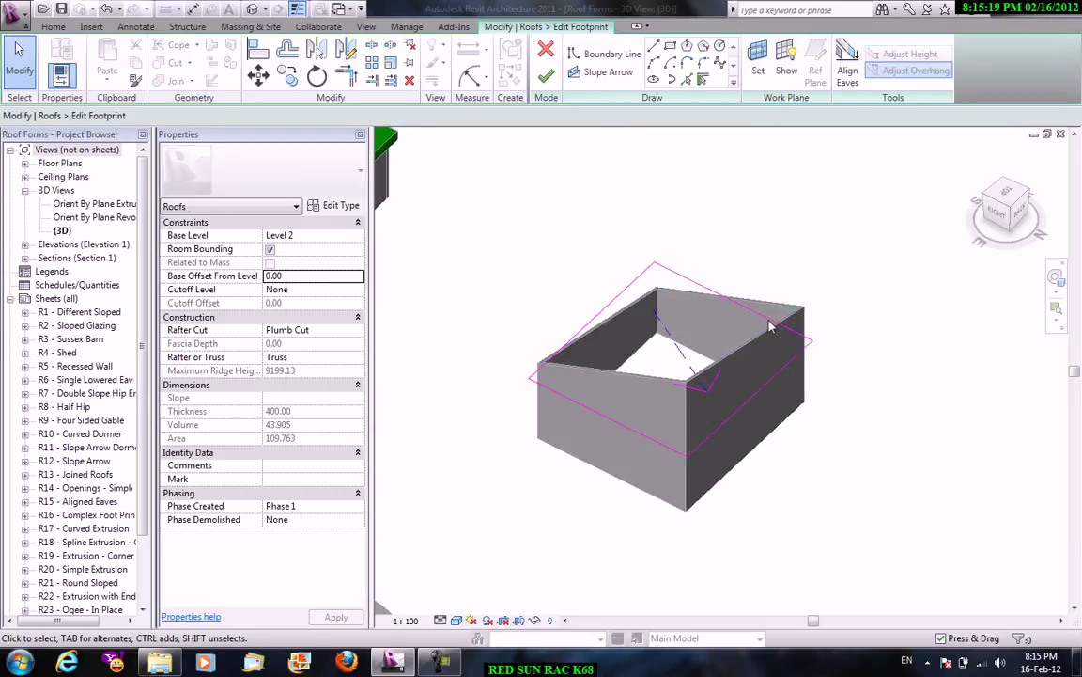
pyautogui.scroll(2, 606, 363)
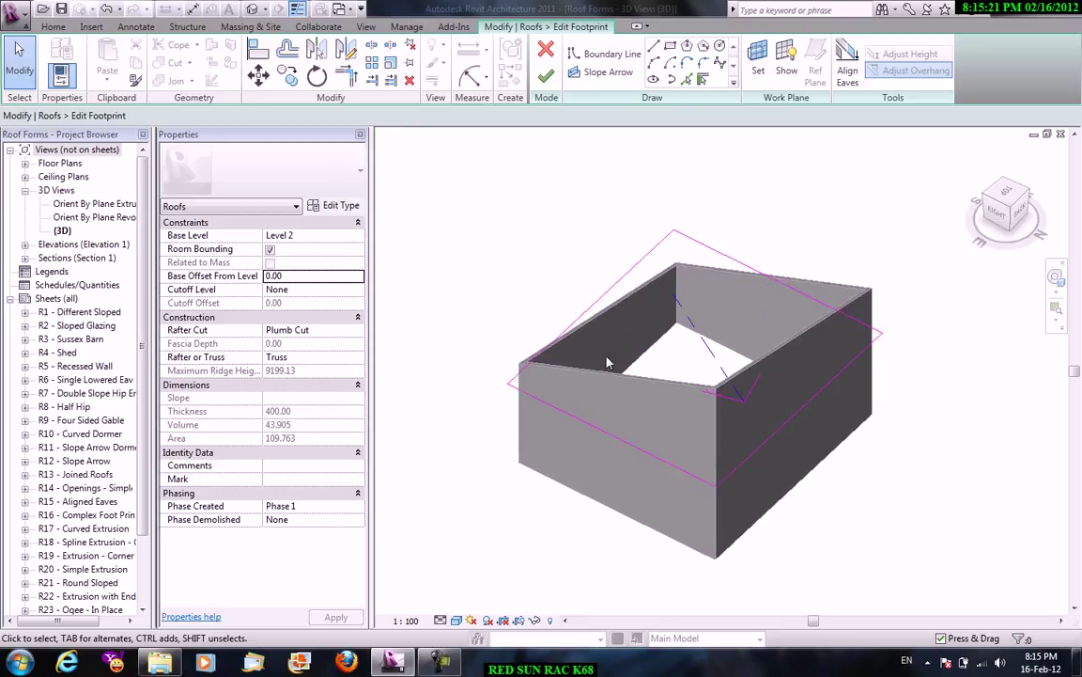
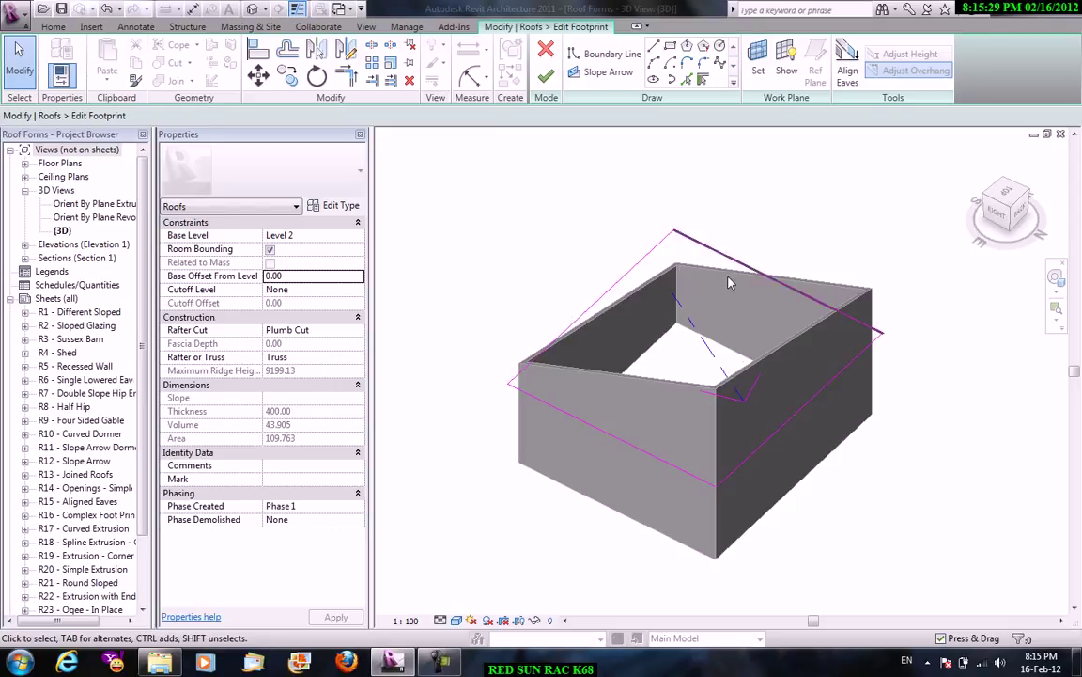
# Set the slope arrow's head height offset to 3000 and finish the roof footprint edit.
pyautogui.click(700, 328)
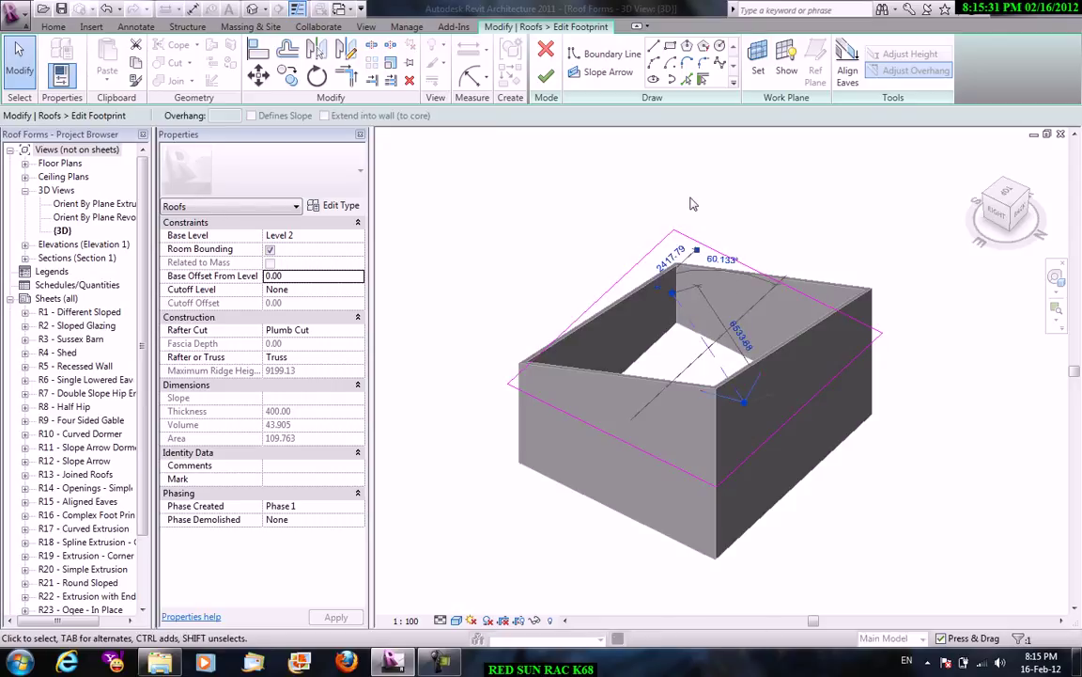
pyautogui.scroll(1, 712, 264)
pyautogui.click(743, 341)
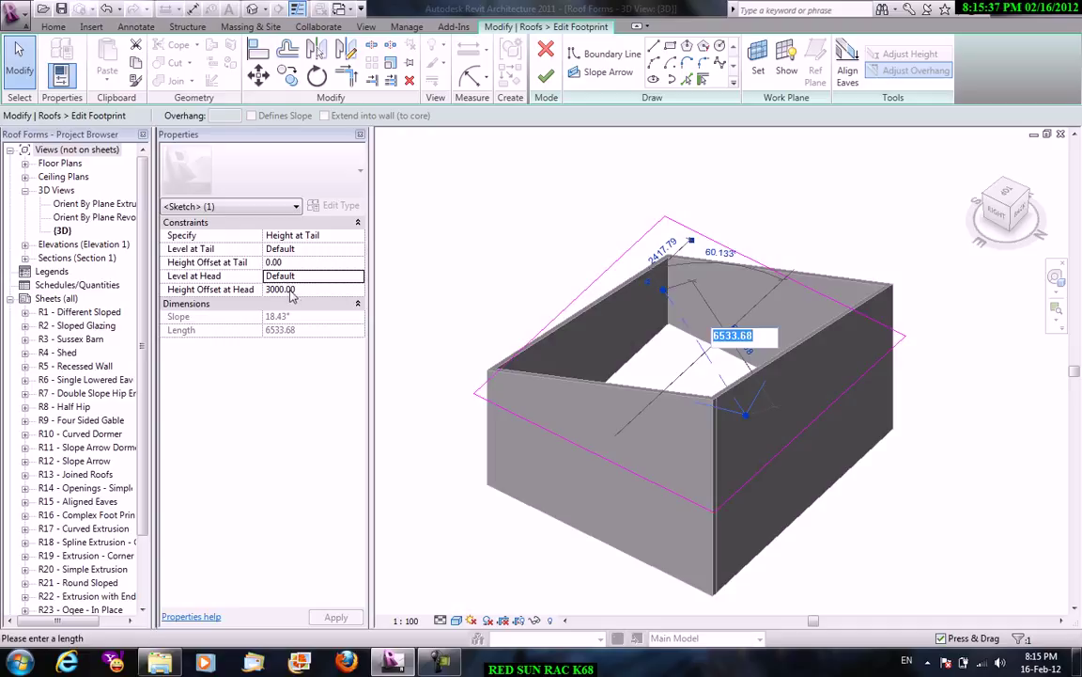
pyautogui.click(306, 289)
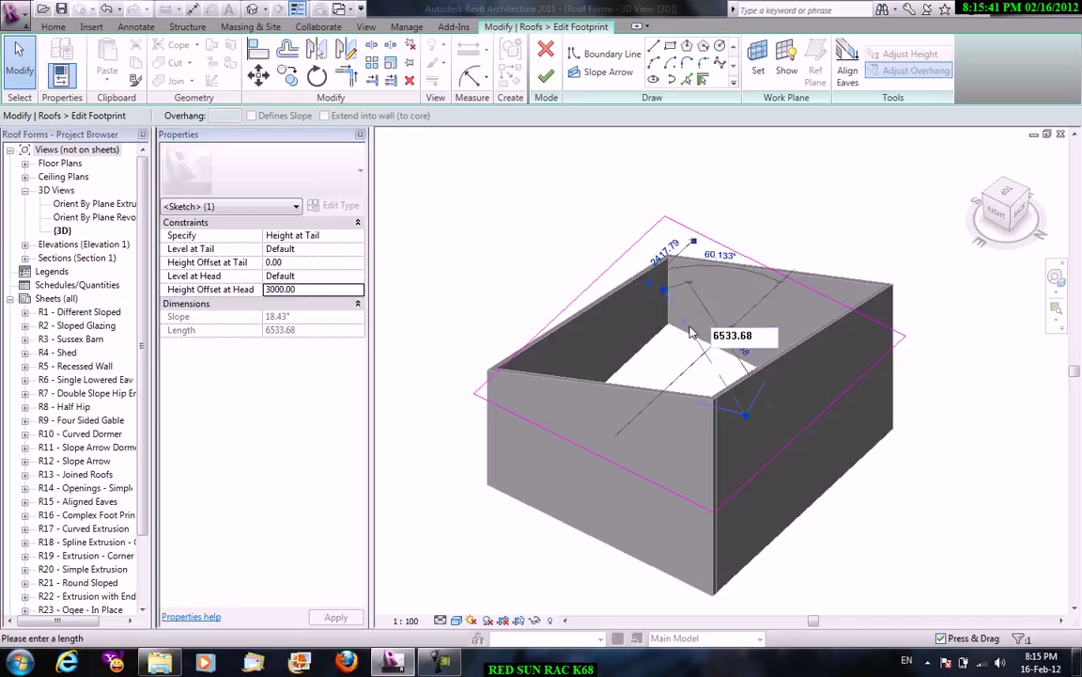
pyautogui.click(545, 79)
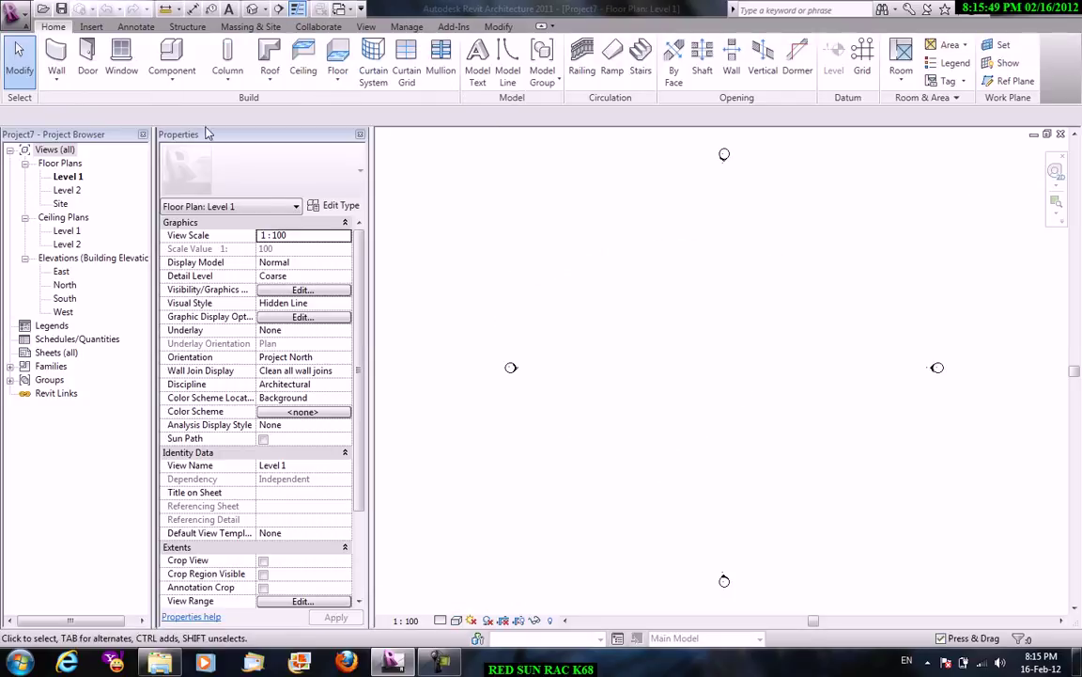
# Draw a rectangle of walls about 11000 by 9000 rising to Level 2.
pyautogui.click(55, 82)
pyautogui.click(71, 106)
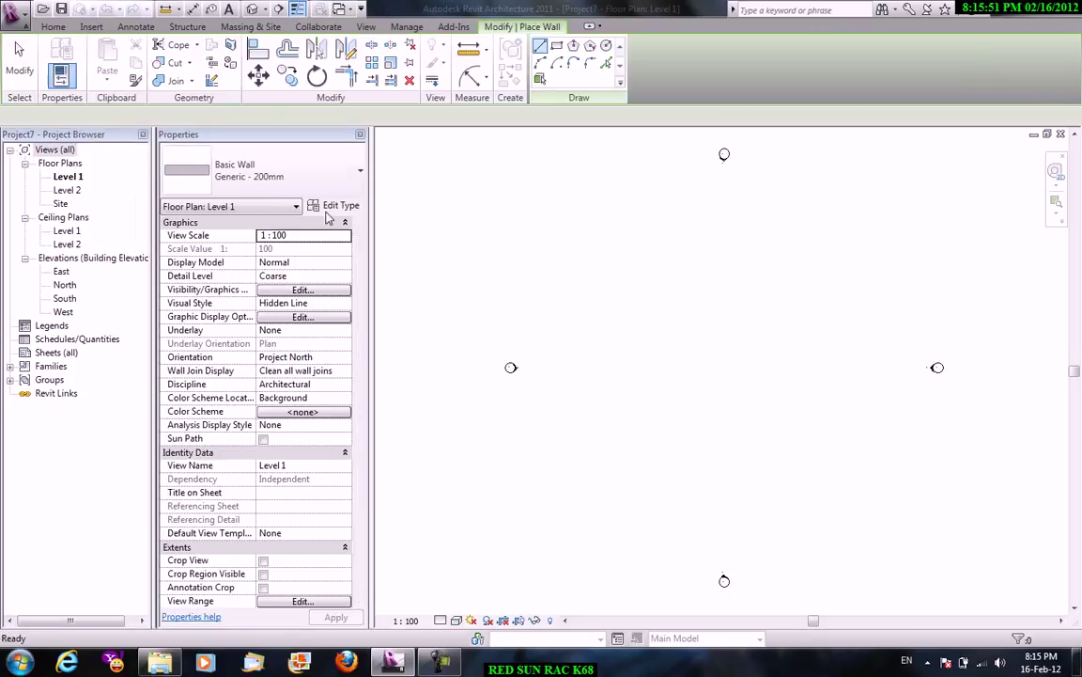
pyautogui.click(178, 129)
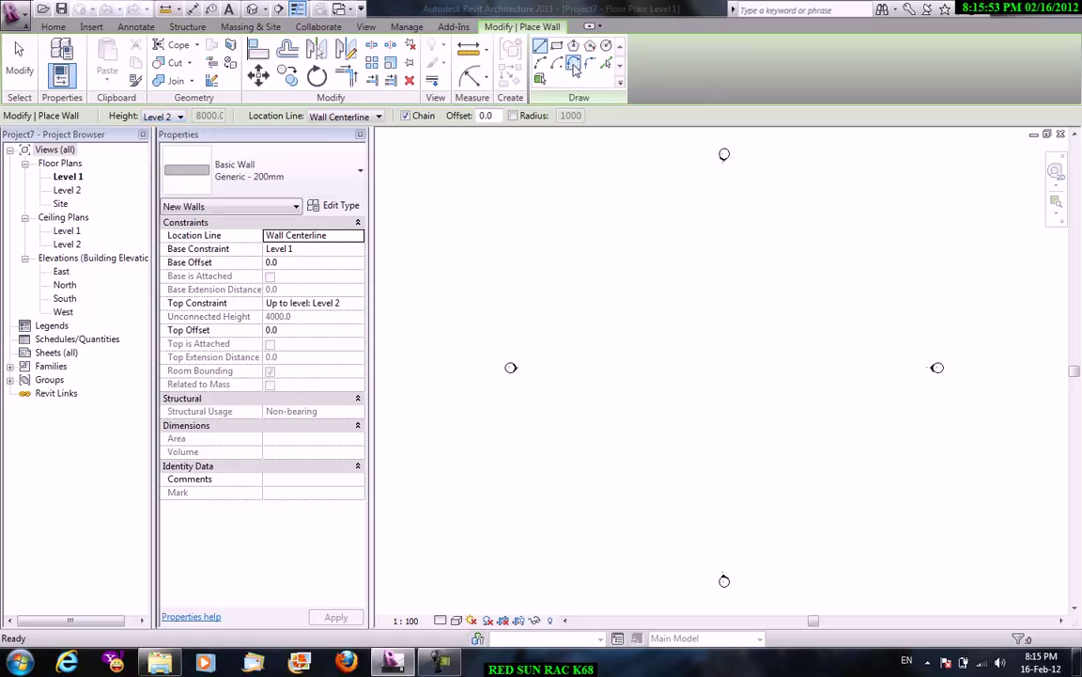
pyautogui.click(557, 47)
pyautogui.click(656, 266)
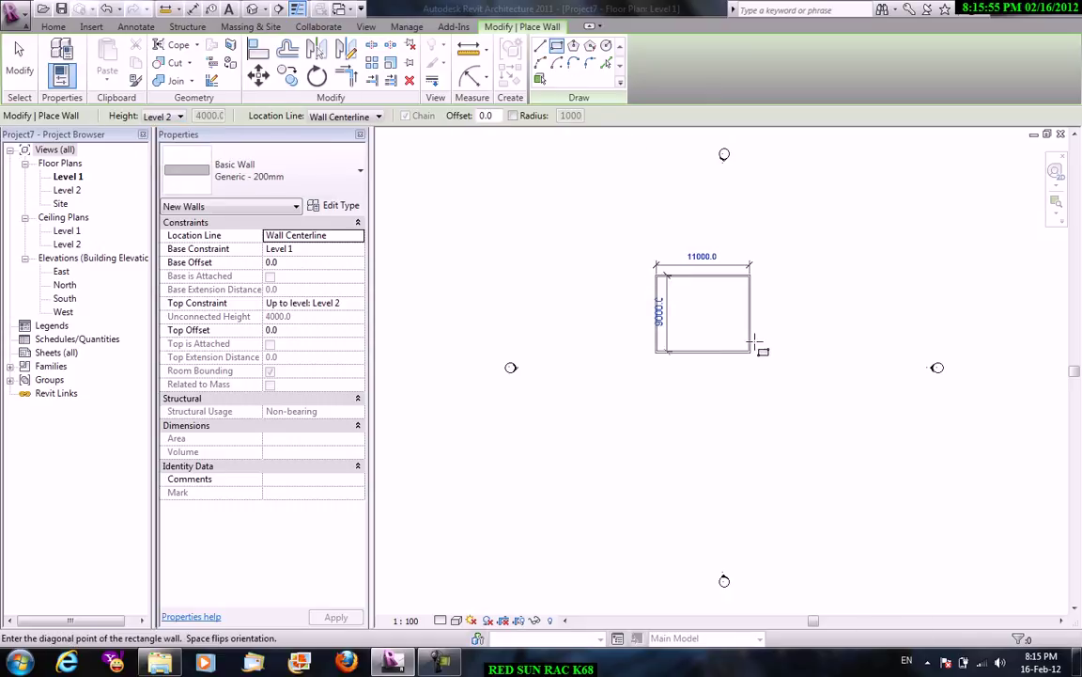
pyautogui.click(742, 328)
# Exit the wall tool and open the Level 2 floor plan.
pyautogui.rightClick(657, 217)
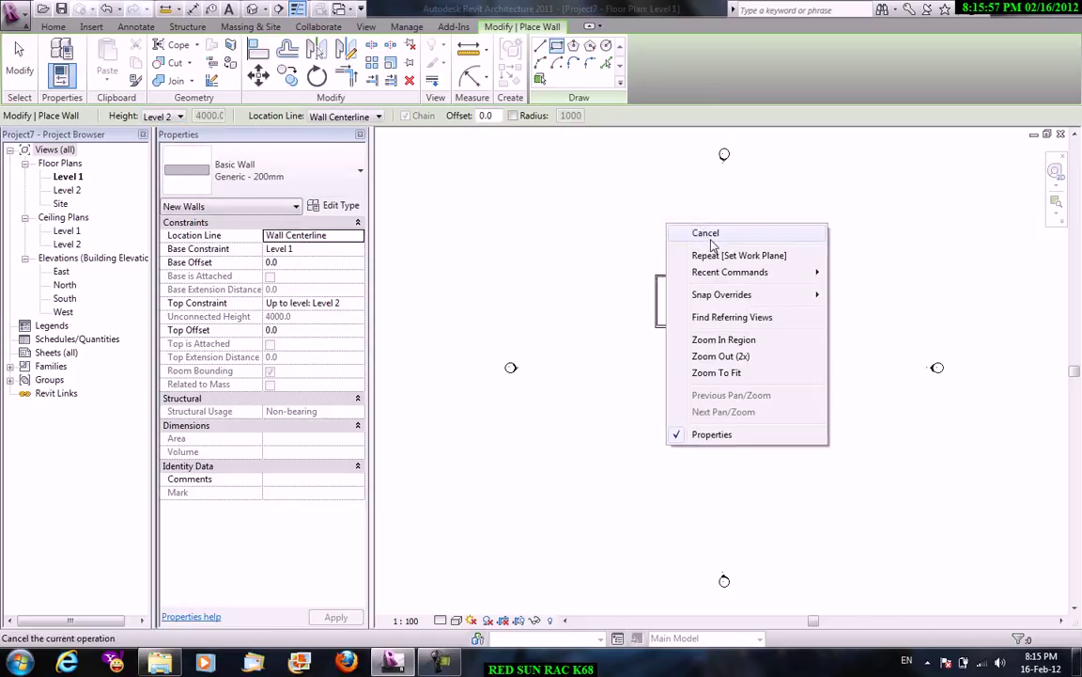
pyautogui.click(700, 231)
pyautogui.doubleClick(66, 190)
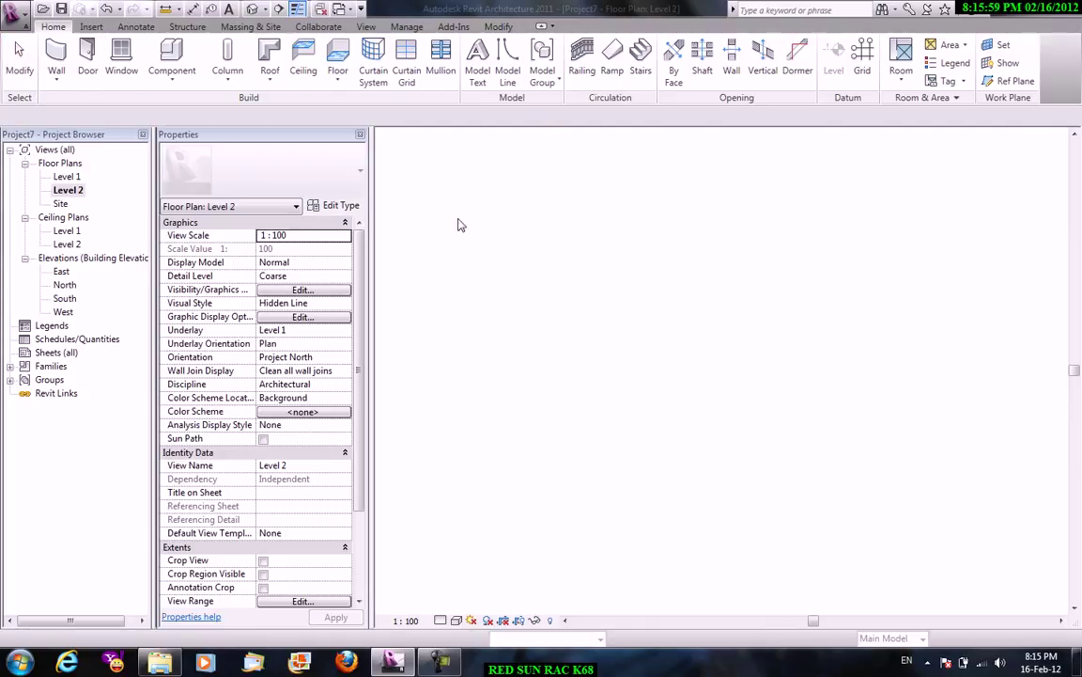
pyautogui.click(269, 80)
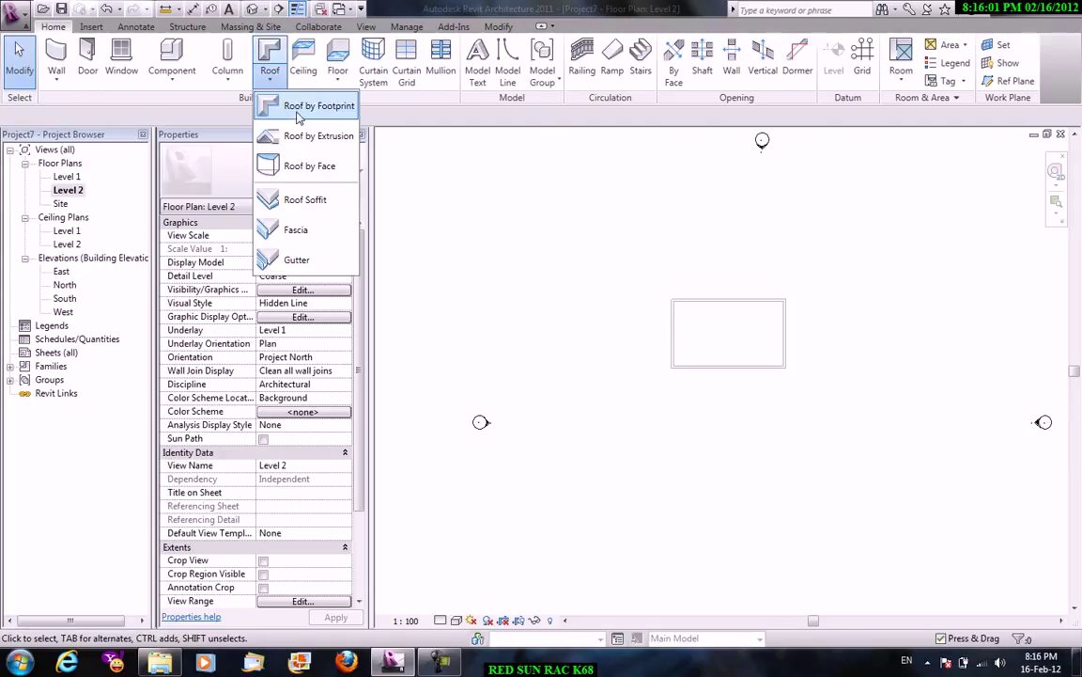
# Start a roof by footprint, picking all four walls with a 500 overhang.
pyautogui.click(301, 103)
pyautogui.write('500')
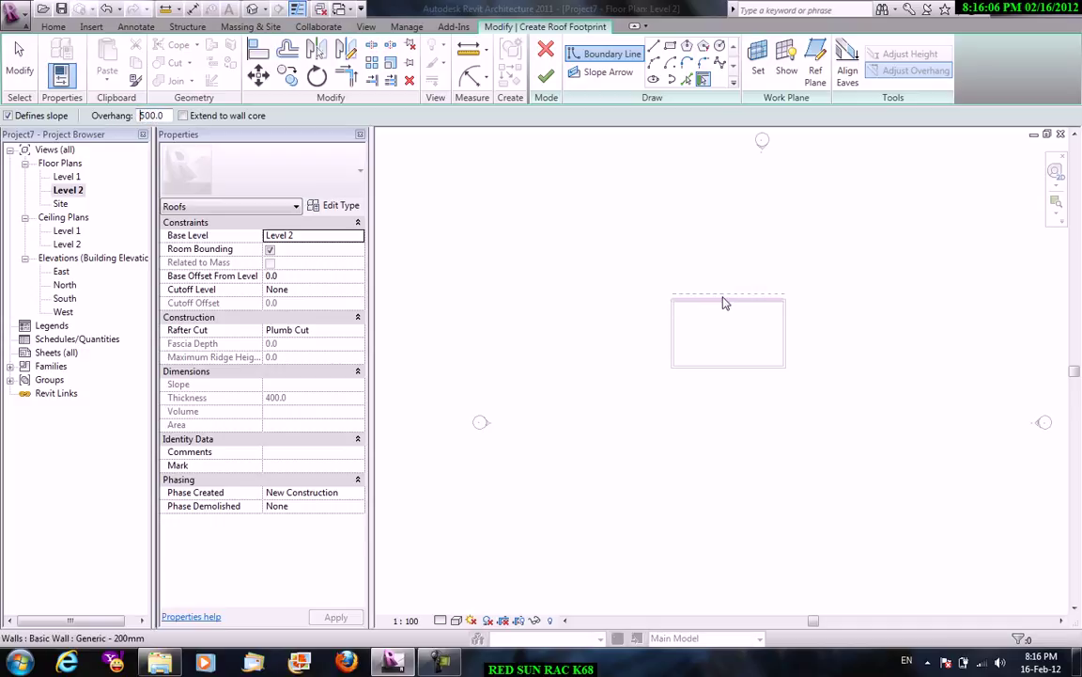
pyautogui.click(725, 301)
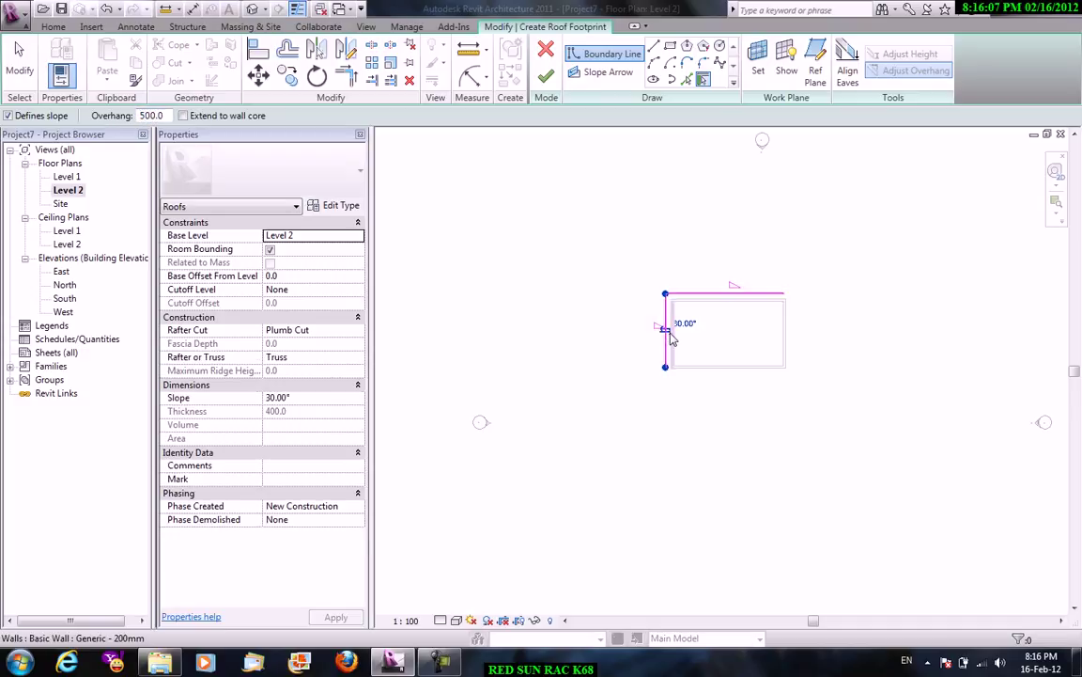
pyautogui.click(789, 343)
pyautogui.rightClick(688, 301)
pyautogui.rightClick(724, 312)
pyautogui.click(757, 324)
# Turn off Defines Slope on all four roof boundary lines.
pyautogui.click(713, 294)
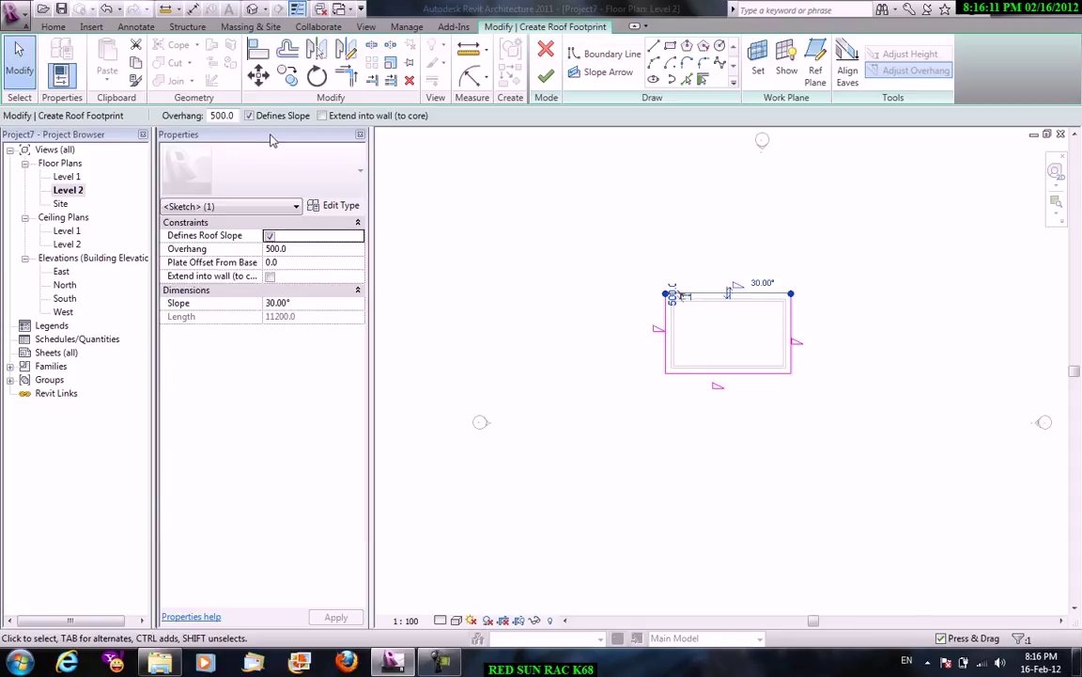
pyautogui.click(410, 289)
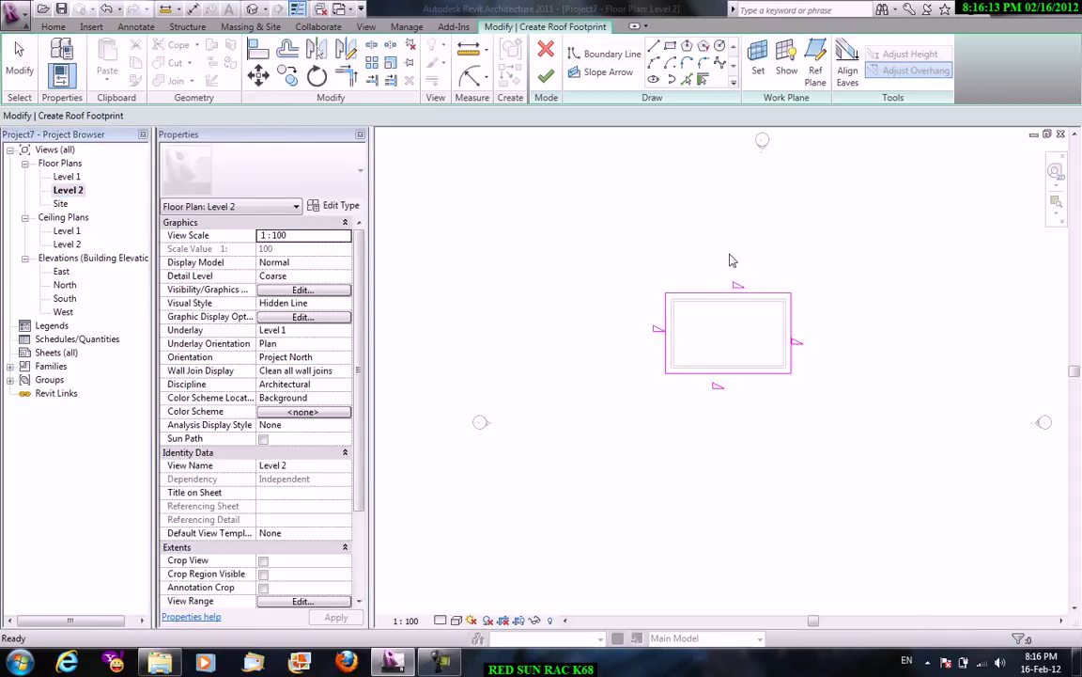
pyautogui.click(737, 293)
pyautogui.keyDown('ctrl'); pyautogui.click(666, 335); pyautogui.keyUp('ctrl')
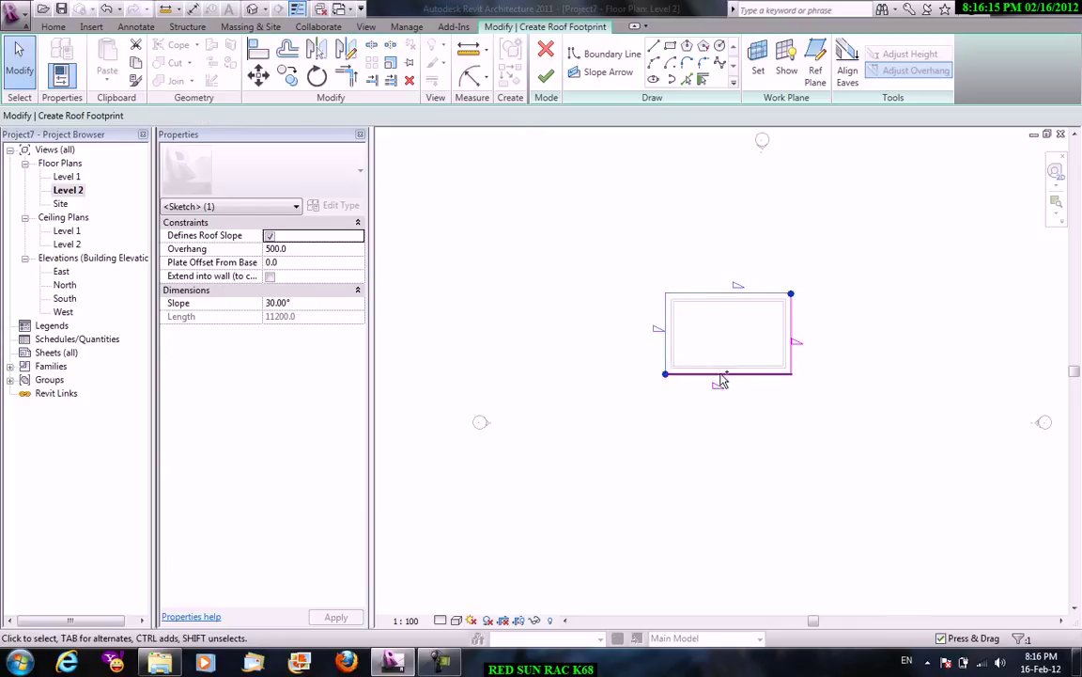
pyautogui.keyDown('ctrl'); pyautogui.click(792, 337); pyautogui.keyUp('ctrl')
pyautogui.keyDown('ctrl'); pyautogui.click(729, 373); pyautogui.keyUp('ctrl')
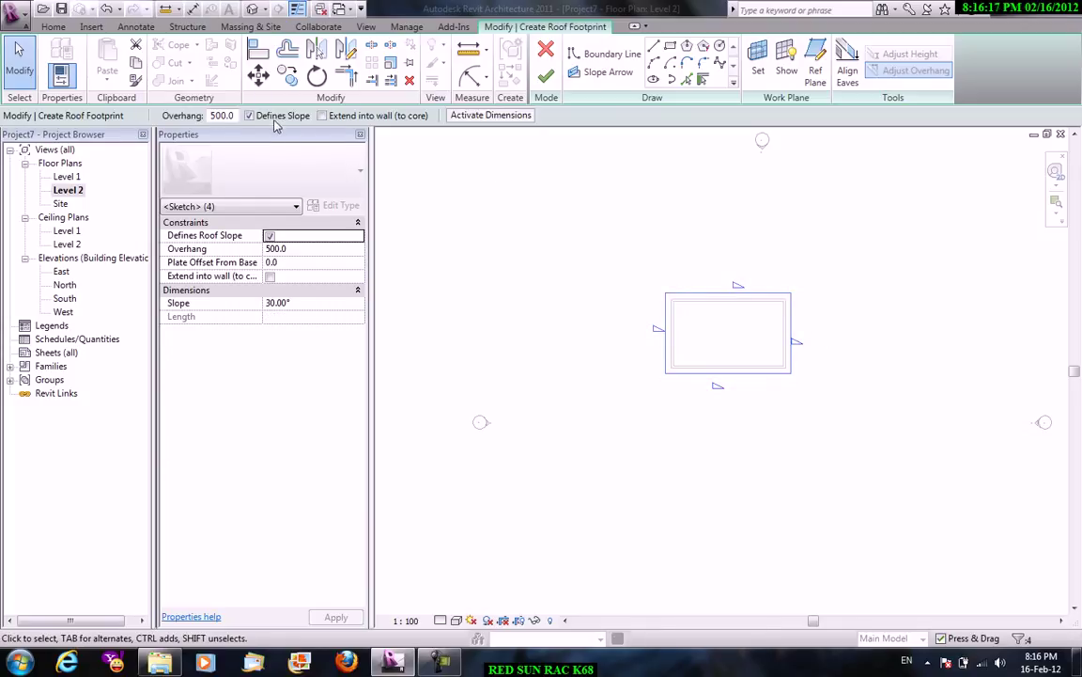
pyautogui.click(277, 115)
pyautogui.click(524, 236)
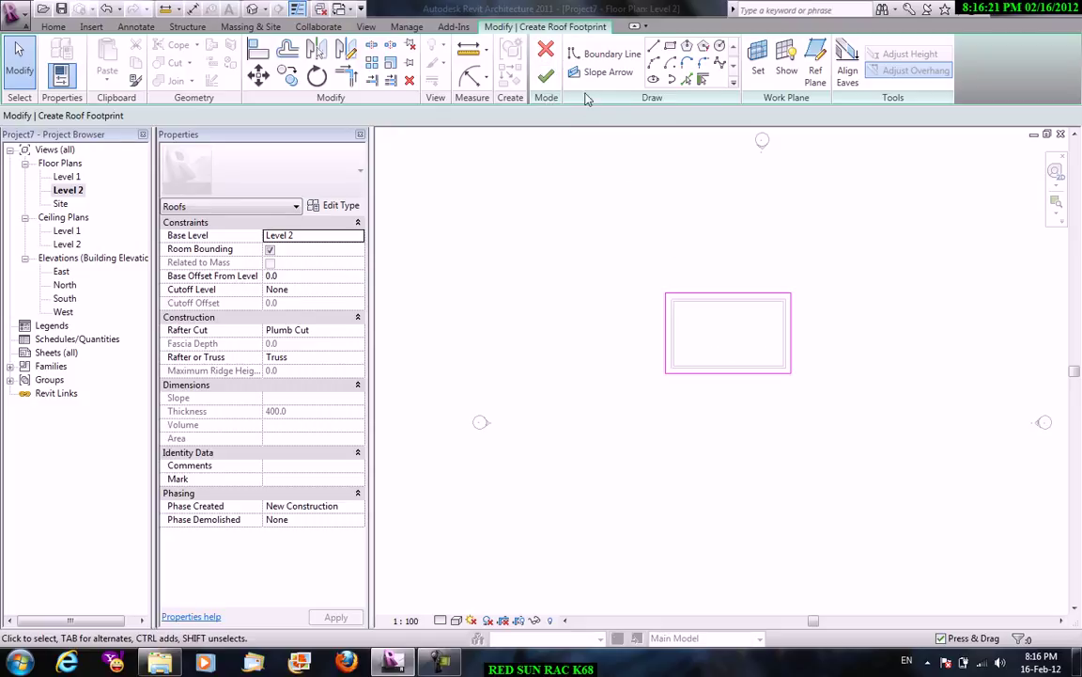
# Draw a slope arrow from the left edge into the footprint and finish the sketch.
pyautogui.click(589, 77)
pyautogui.scroll(2, 695, 297)
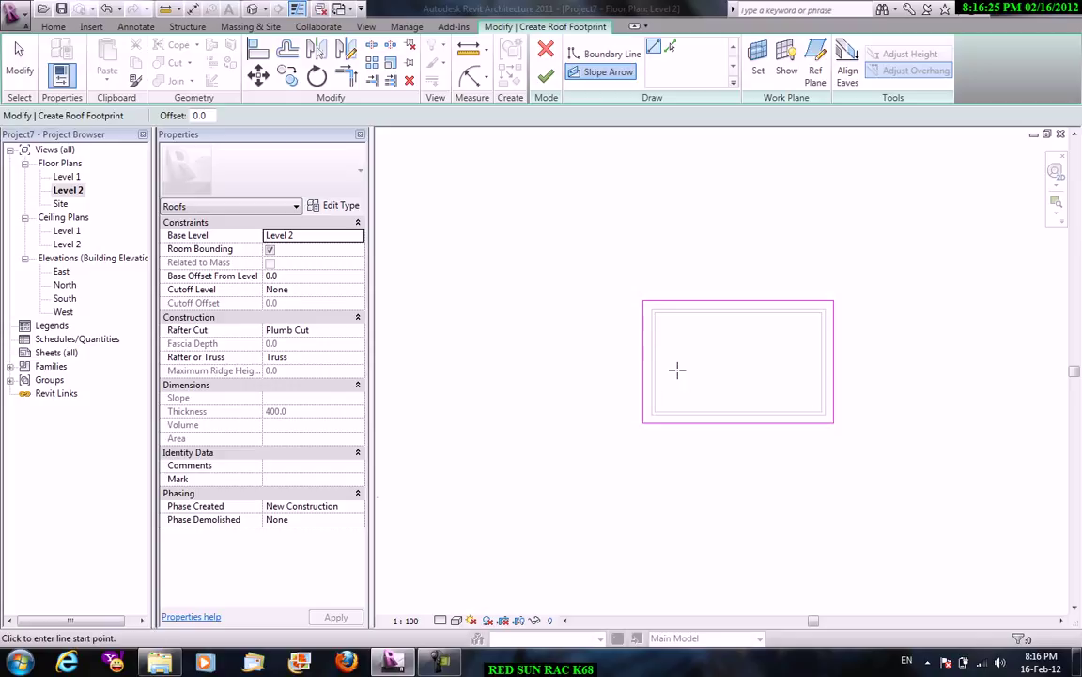
pyautogui.click(644, 328)
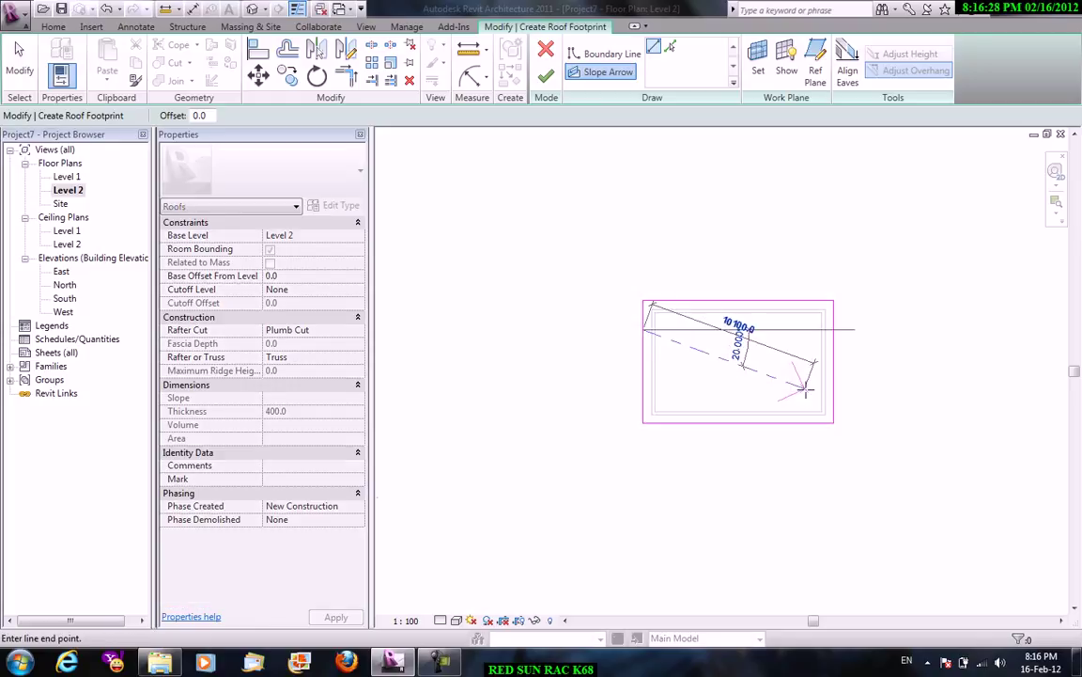
pyautogui.click(757, 374)
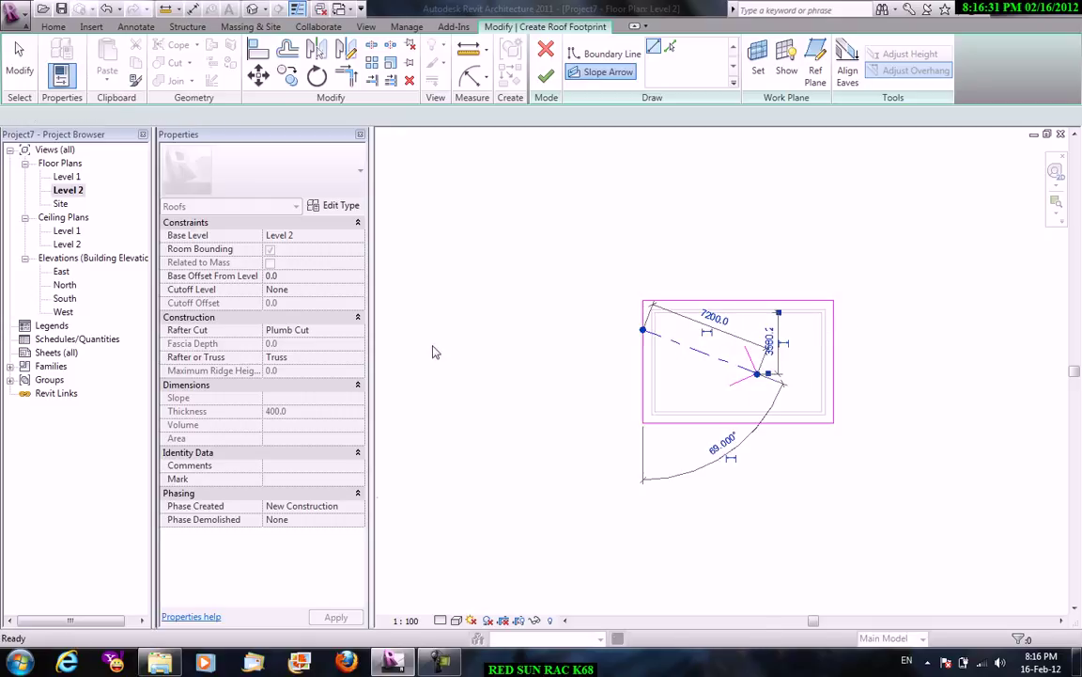
pyautogui.press('Escape')
pyautogui.press('Escape')
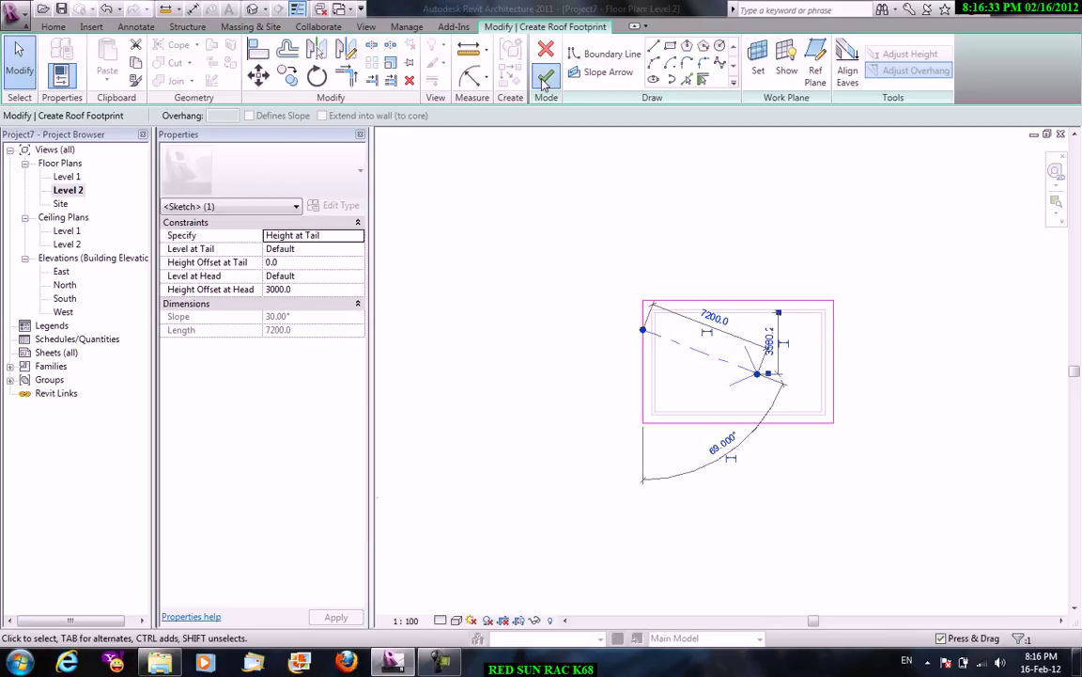
pyautogui.click(544, 79)
# Open the default 3D view and orbit to the house's other side.
pyautogui.click(366, 26)
pyautogui.click(362, 75)
pyautogui.click(381, 138)
pyautogui.click(550, 292)
pyautogui.moveTo(619, 425)
pyautogui.keyDown('shift'); pyautogui.mouseDown(button='middle')
pyautogui.moveTo(797, 330)
pyautogui.moveTo(816, 334)
pyautogui.mouseUp(button='middle'); pyautogui.keyUp('shift')
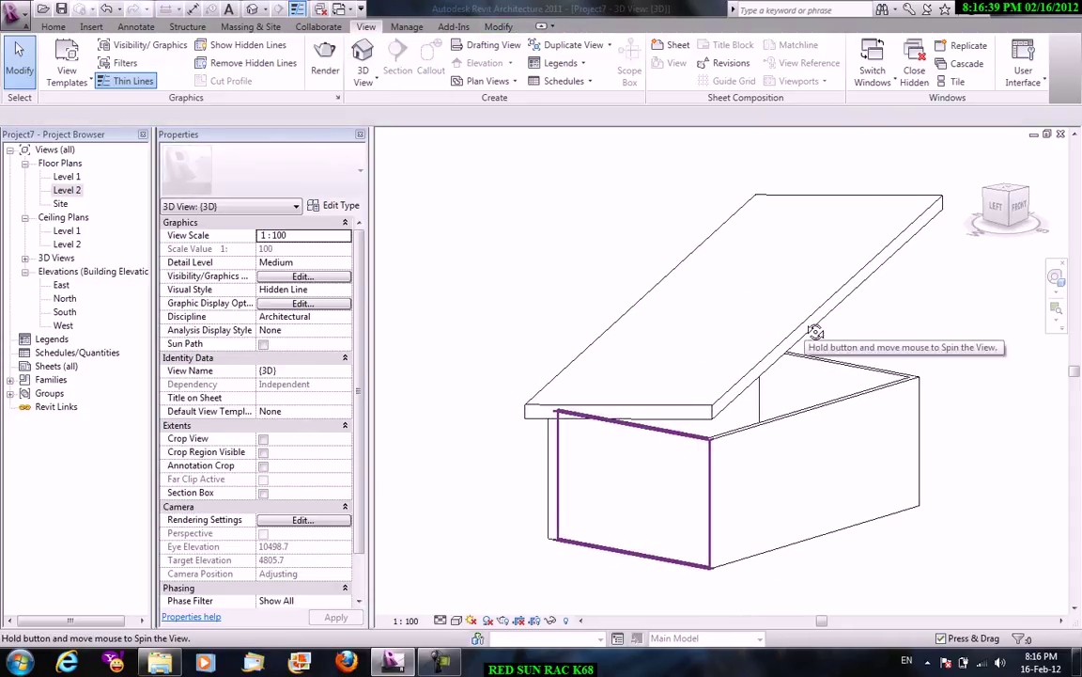
# Select all four walls and attach their tops to the roof.
pyautogui.rightClick(880, 448)
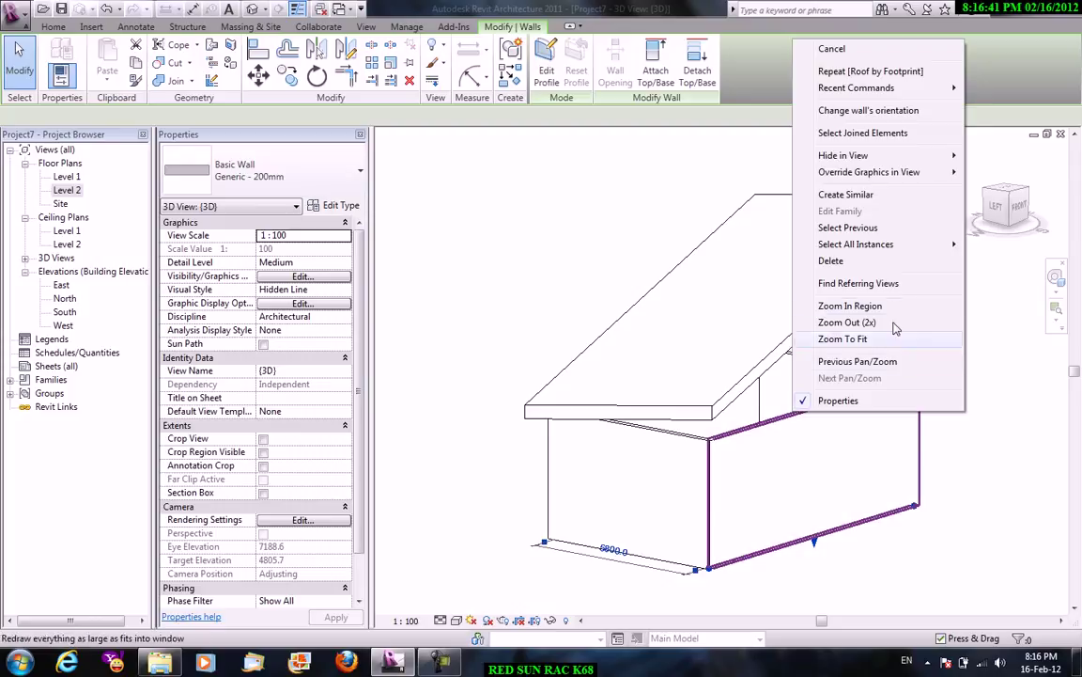
pyautogui.click(743, 260)
pyautogui.click(656, 70)
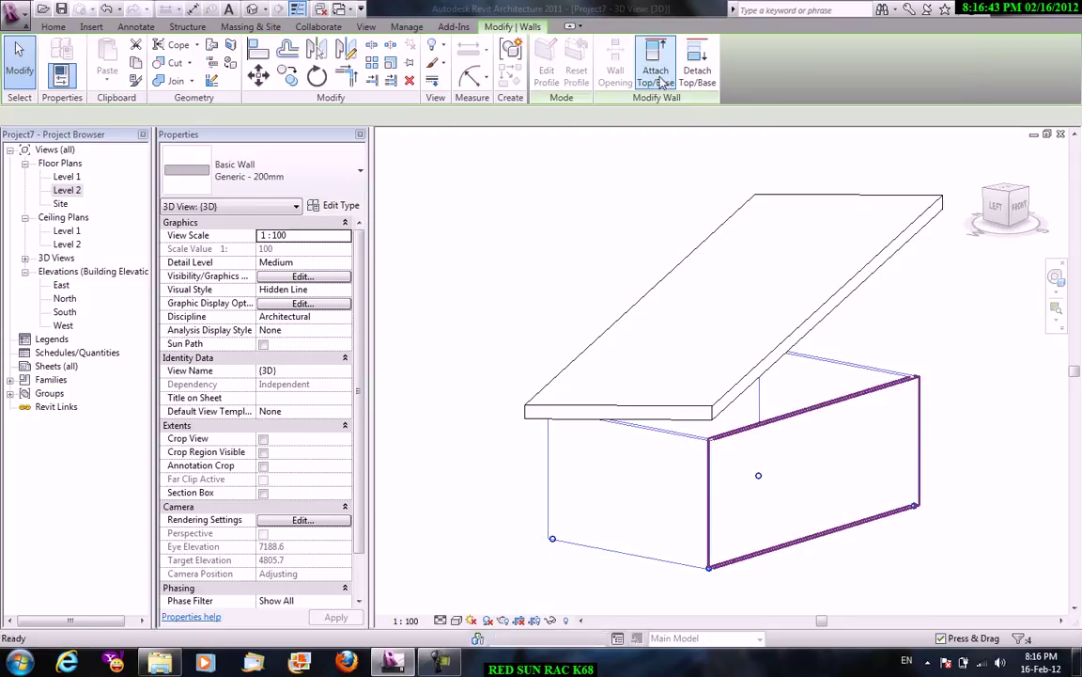
pyautogui.click(803, 191)
pyautogui.moveTo(561, 241)
pyautogui.keyDown('shift'); pyautogui.mouseDown(button='middle')
pyautogui.moveTo(517, 283)
pyautogui.moveTo(696, 368)
pyautogui.moveTo(527, 374)
pyautogui.mouseUp(button='middle'); pyautogui.keyUp('shift')
# Close Project7 without saving changes.
pyautogui.click(14, 13)
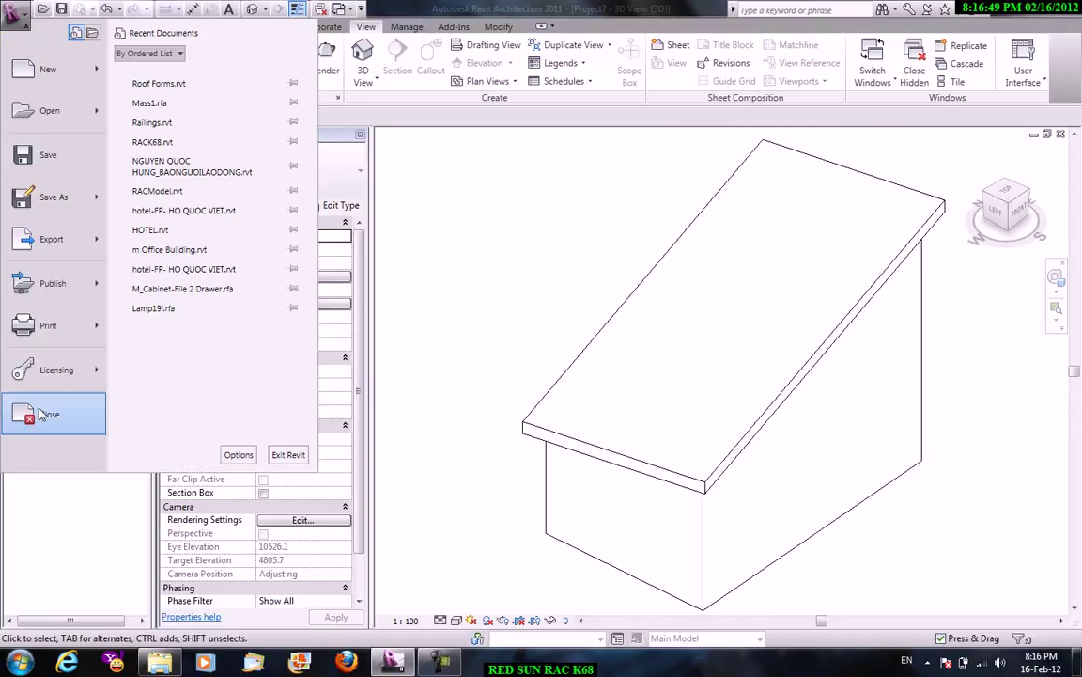
pyautogui.click(43, 410)
pyautogui.click(584, 336)
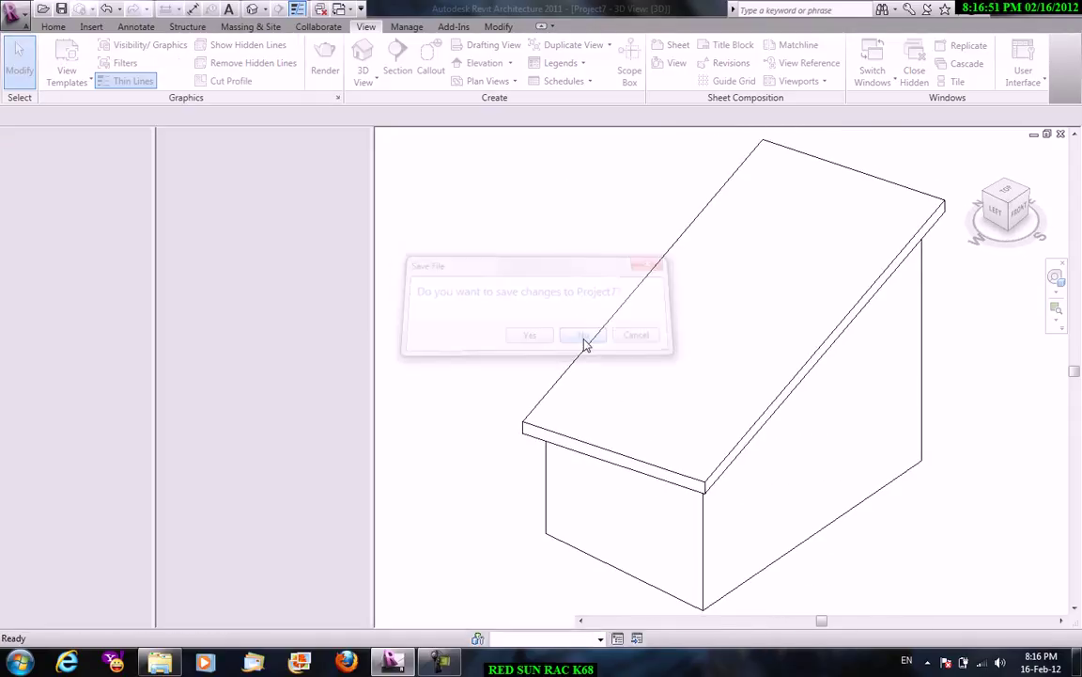
# Bring the Roof Forms models into view and enter then leave the curved roof's profile edit.
pyautogui.moveTo(894, 342)
pyautogui.keyDown('shift'); pyautogui.mouseDown(button='middle')
pyautogui.moveTo(737, 451)
pyautogui.moveTo(415, 563)
pyautogui.mouseUp(button='middle'); pyautogui.keyUp('shift')
pyautogui.moveTo(916, 413)
pyautogui.mouseDown(button='middle')
pyautogui.moveTo(638, 457)
pyautogui.moveTo(622, 310)
pyautogui.mouseUp(button='middle')
pyautogui.scroll(2, 622, 310)
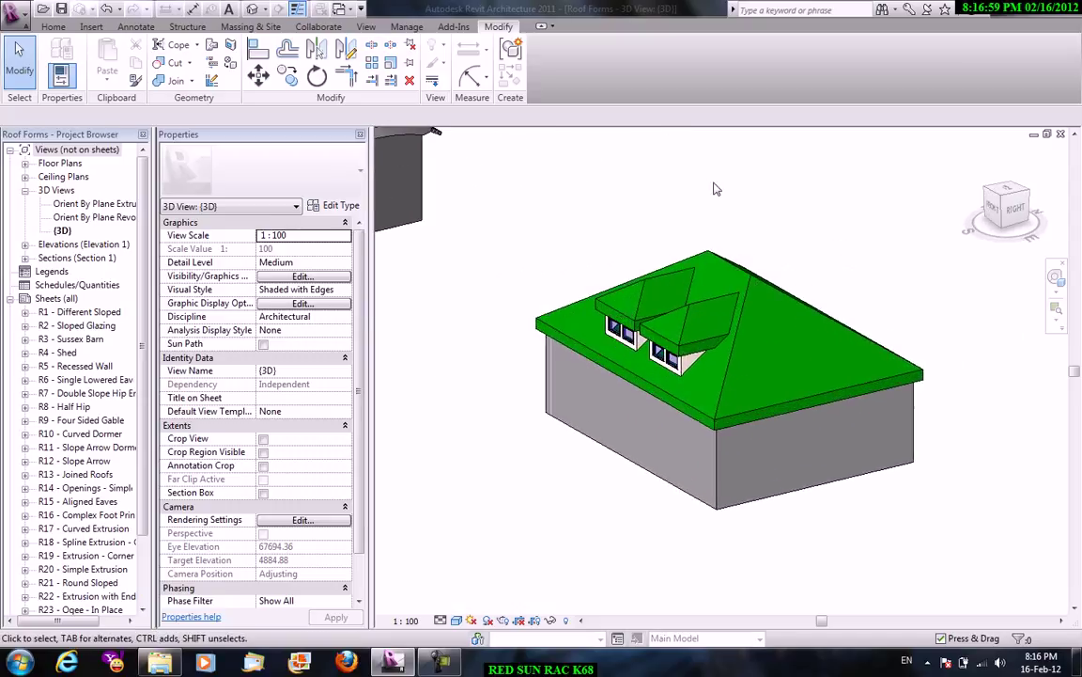
pyautogui.scroll(-2, 559, 315)
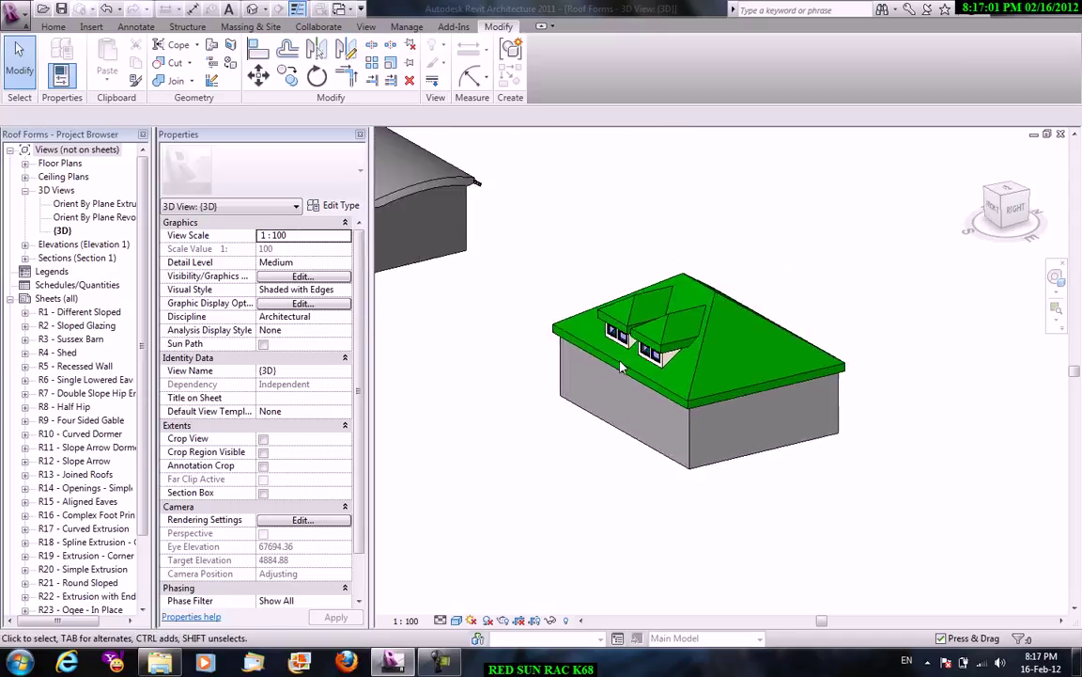
pyautogui.scroll(-3, 559, 315)
pyautogui.scroll(3, 868, 400)
pyautogui.scroll(2, 868, 400)
pyautogui.scroll(1, 885, 319)
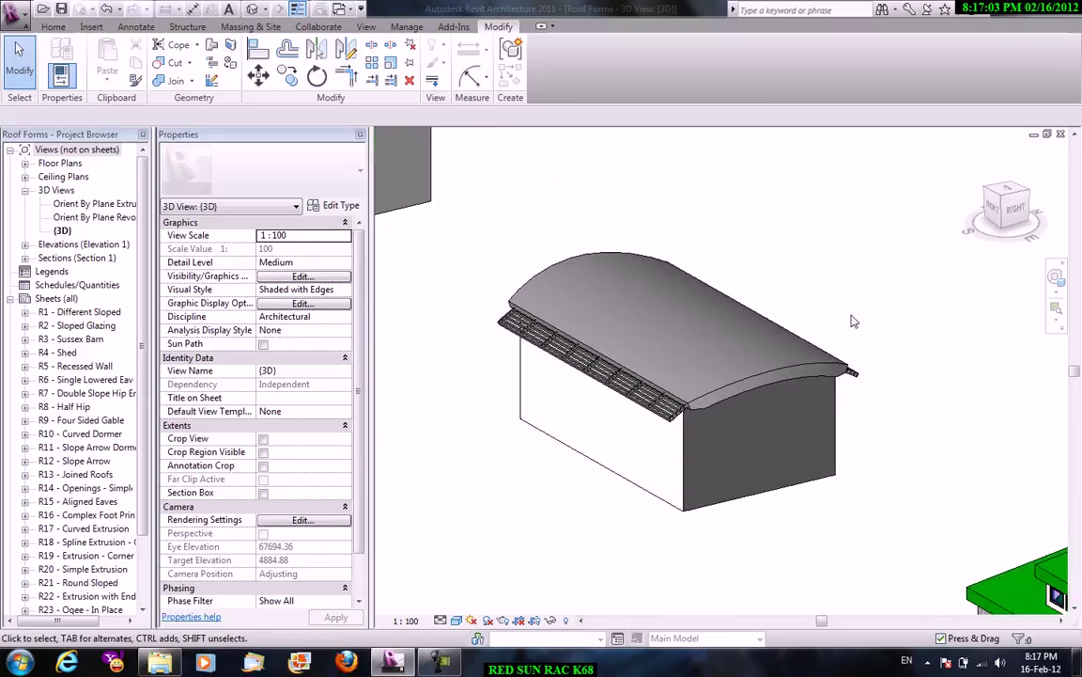
pyautogui.scroll(2, 846, 366)
pyautogui.scroll(2, 796, 396)
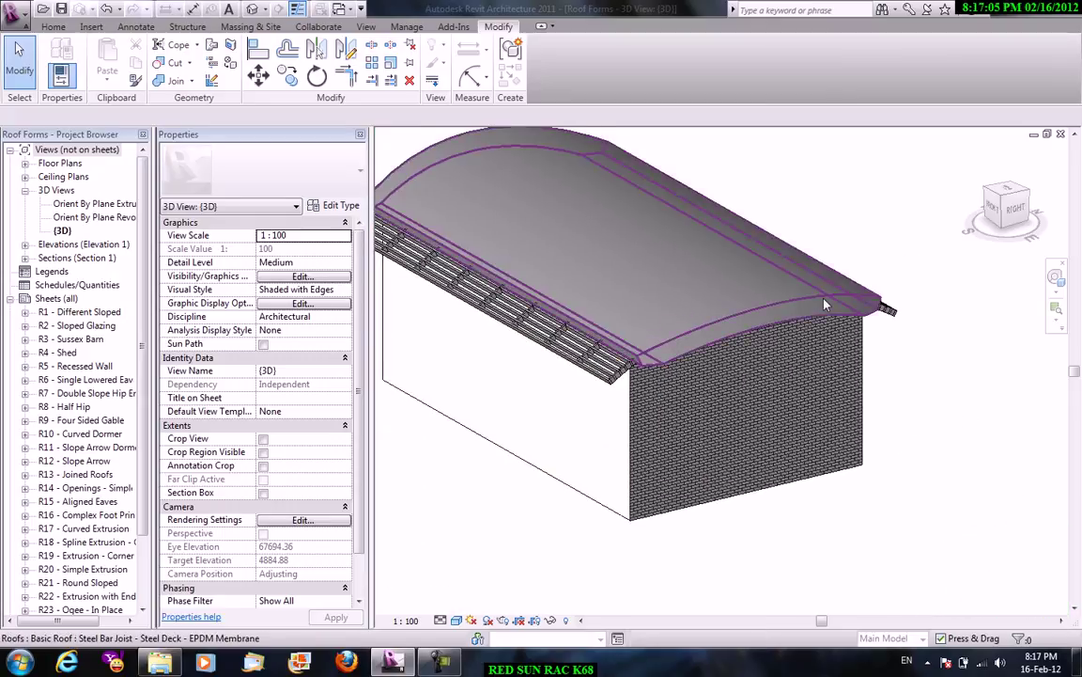
pyautogui.click(824, 308)
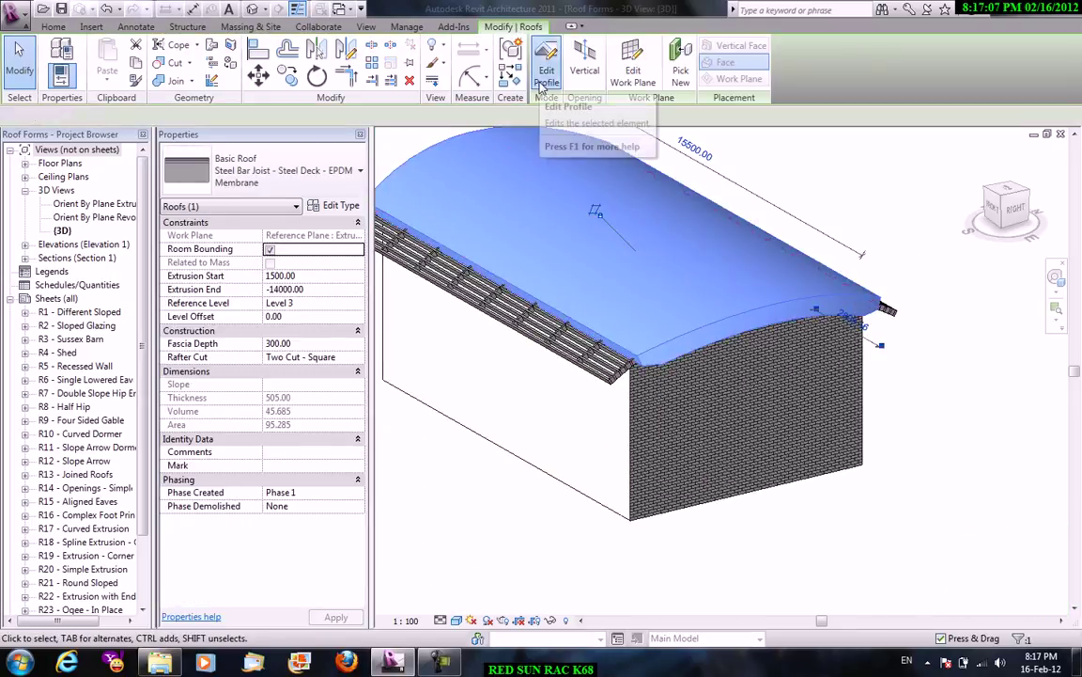
pyautogui.click(542, 86)
pyautogui.moveTo(805, 314); pyautogui.dragTo(634, 216, button='middle')
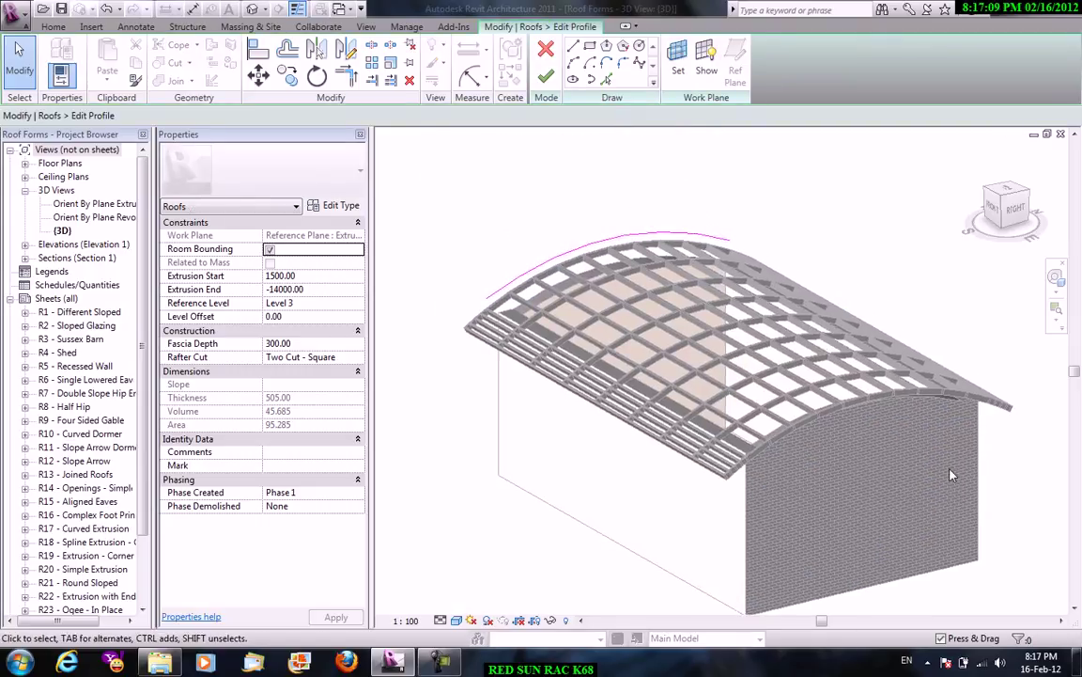
pyautogui.click(545, 88)
pyautogui.scroll(3, 817, 402)
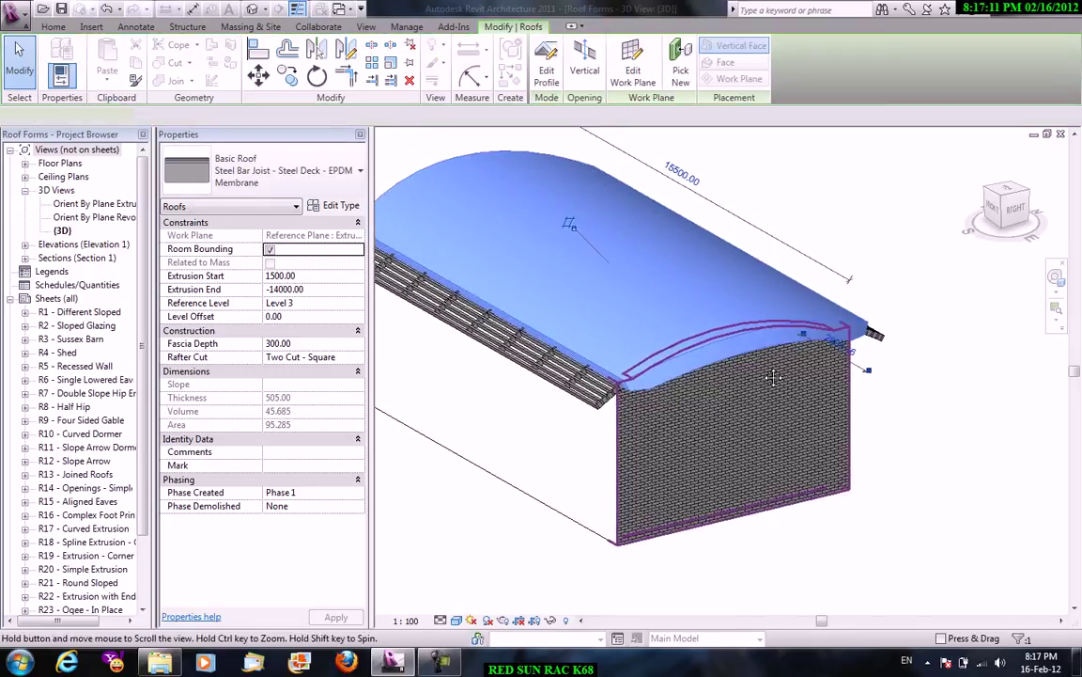
pyautogui.scroll(3, 855, 317)
pyautogui.scroll(1, 855, 317)
# Switch the 3D view to the Hidden Line visual style.
pyautogui.press('Escape')
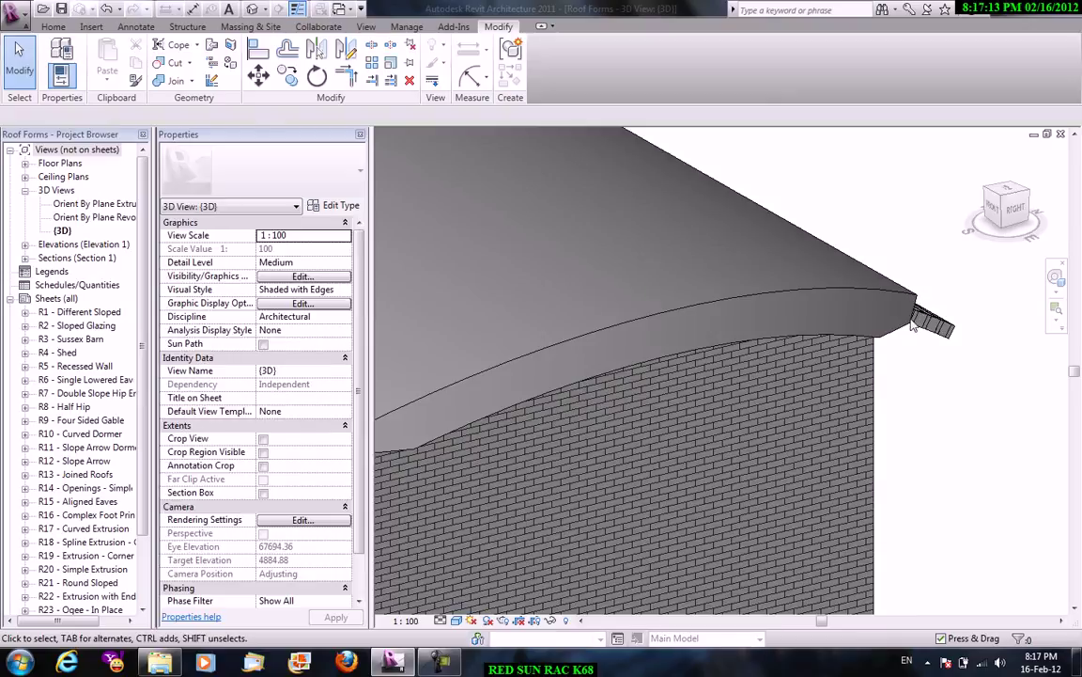
pyautogui.click(456, 620)
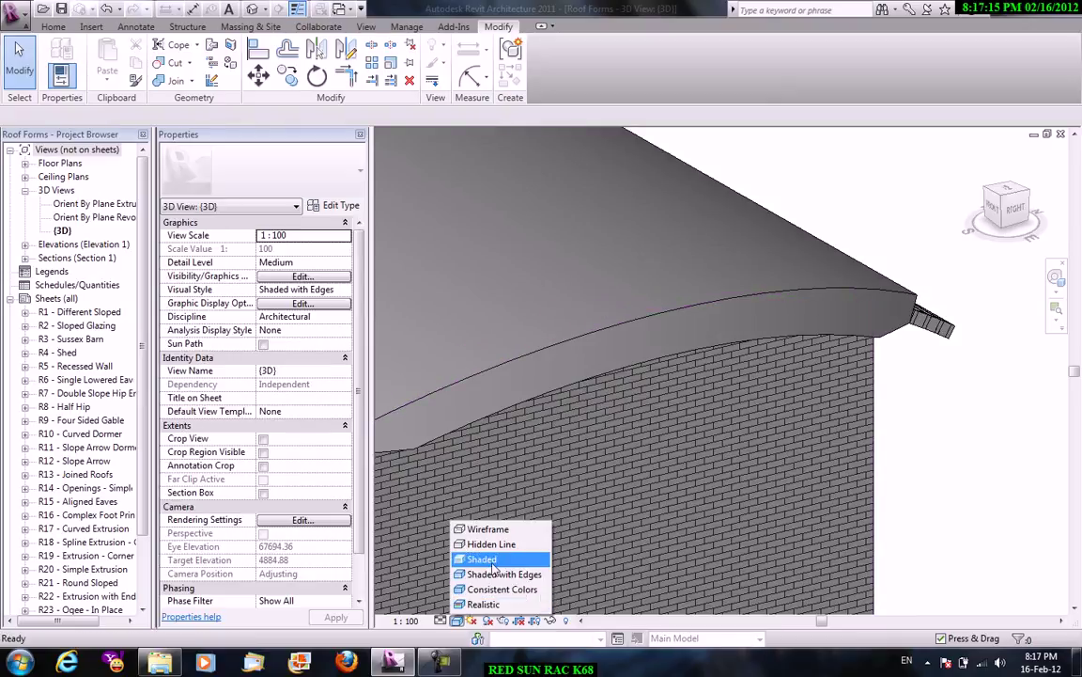
pyautogui.click(481, 545)
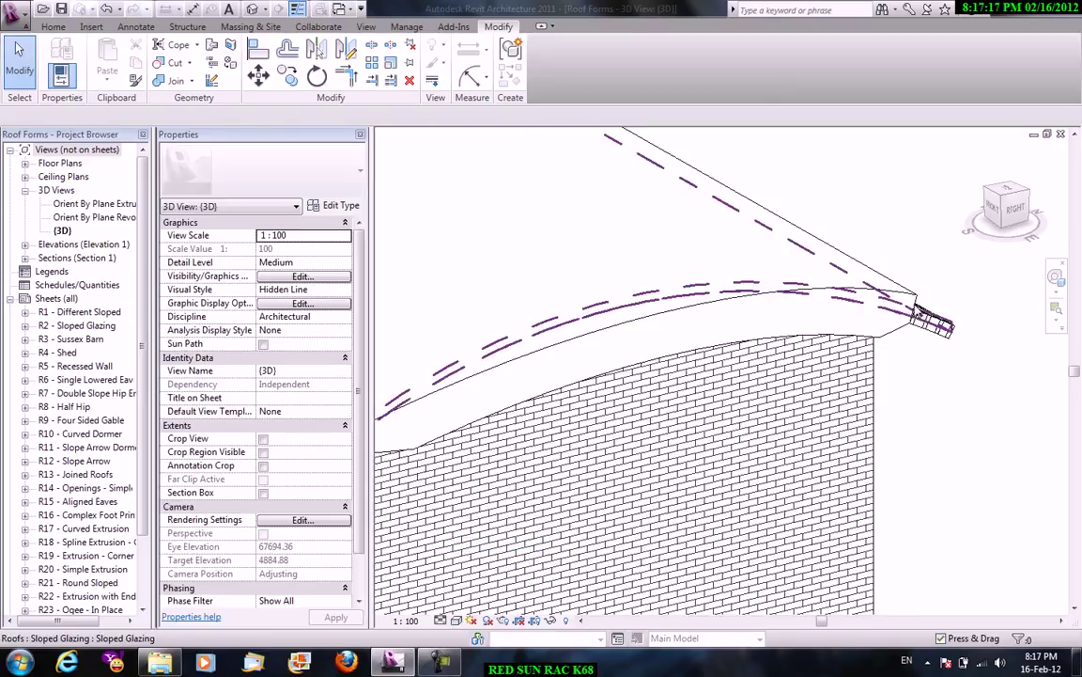
# Set the curved roof's Rafter Cut to Two Cut - Plumb.
pyautogui.click(909, 297)
pyautogui.click(909, 297)
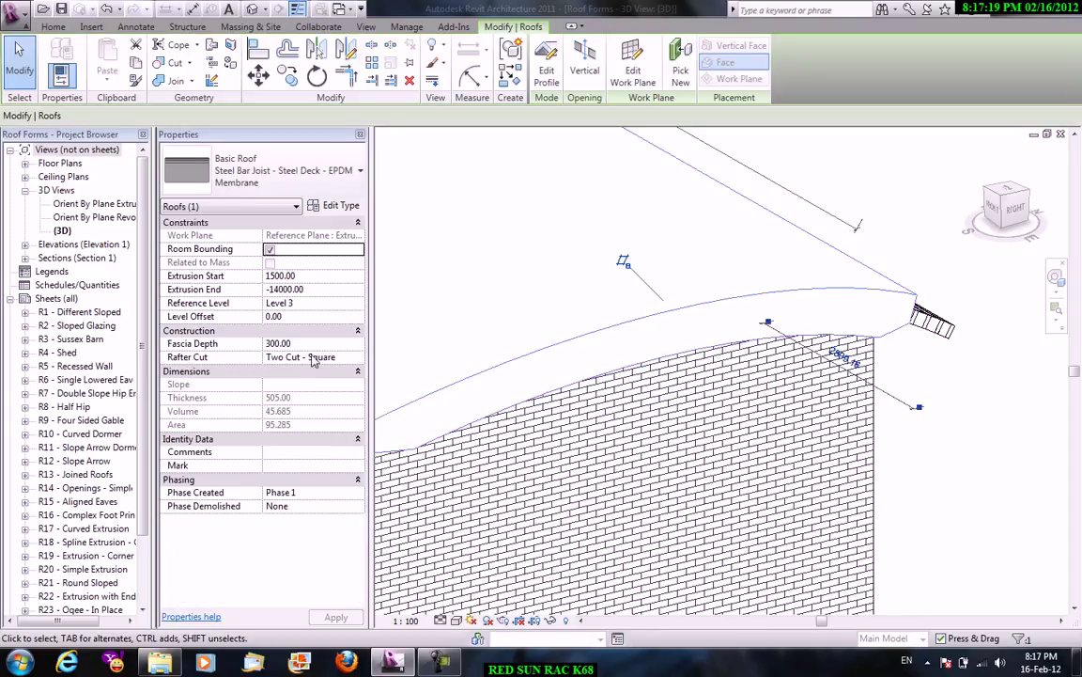
pyautogui.click(346, 357)
pyautogui.click(356, 358)
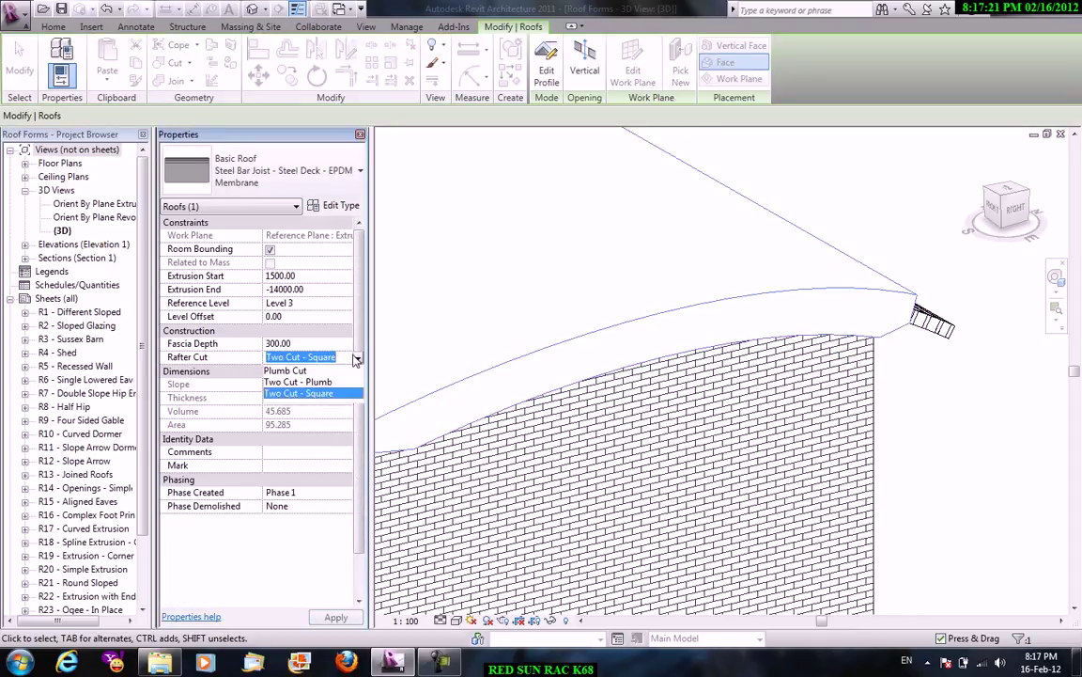
pyautogui.click(299, 371)
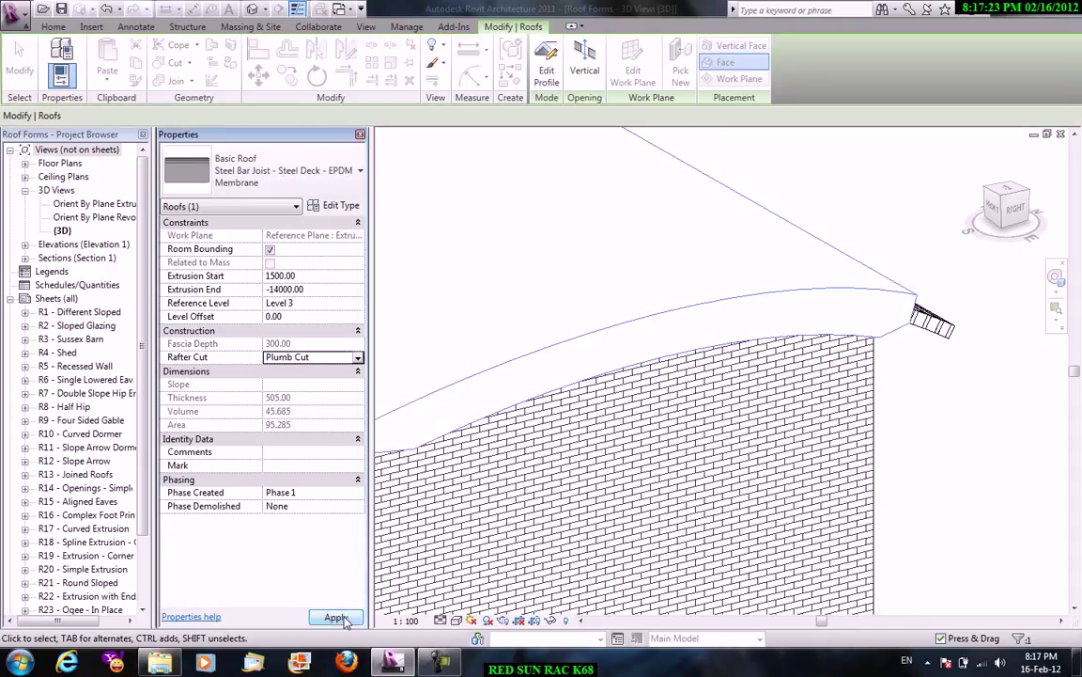
pyautogui.click(343, 618)
pyautogui.click(358, 362)
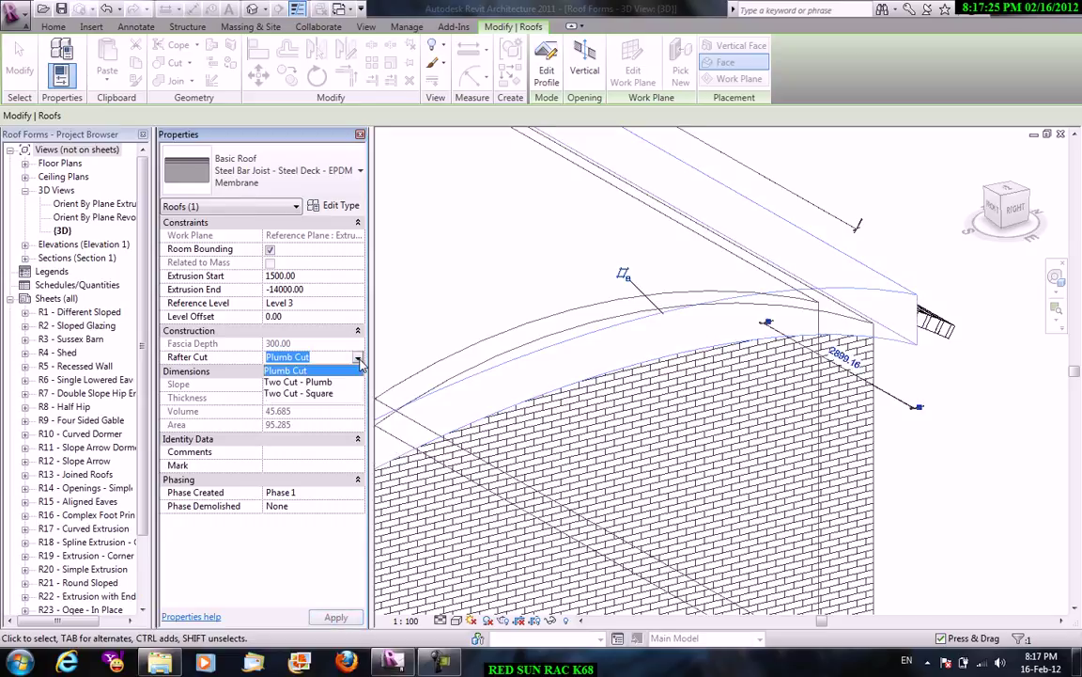
pyautogui.click(320, 382)
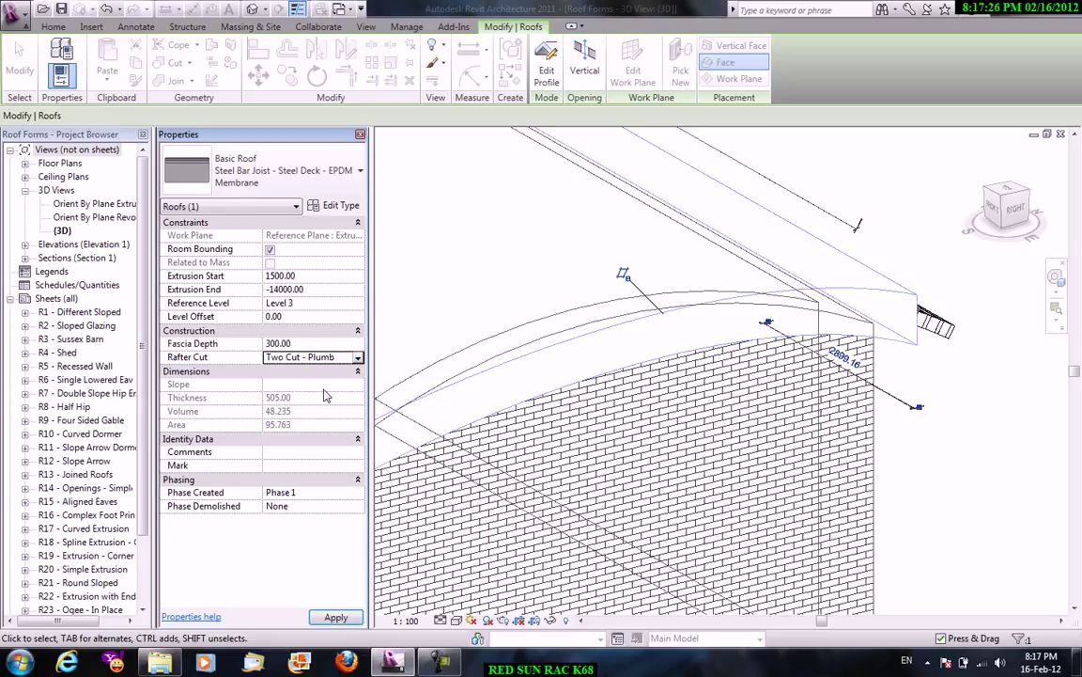
pyautogui.click(336, 618)
pyautogui.click(967, 442)
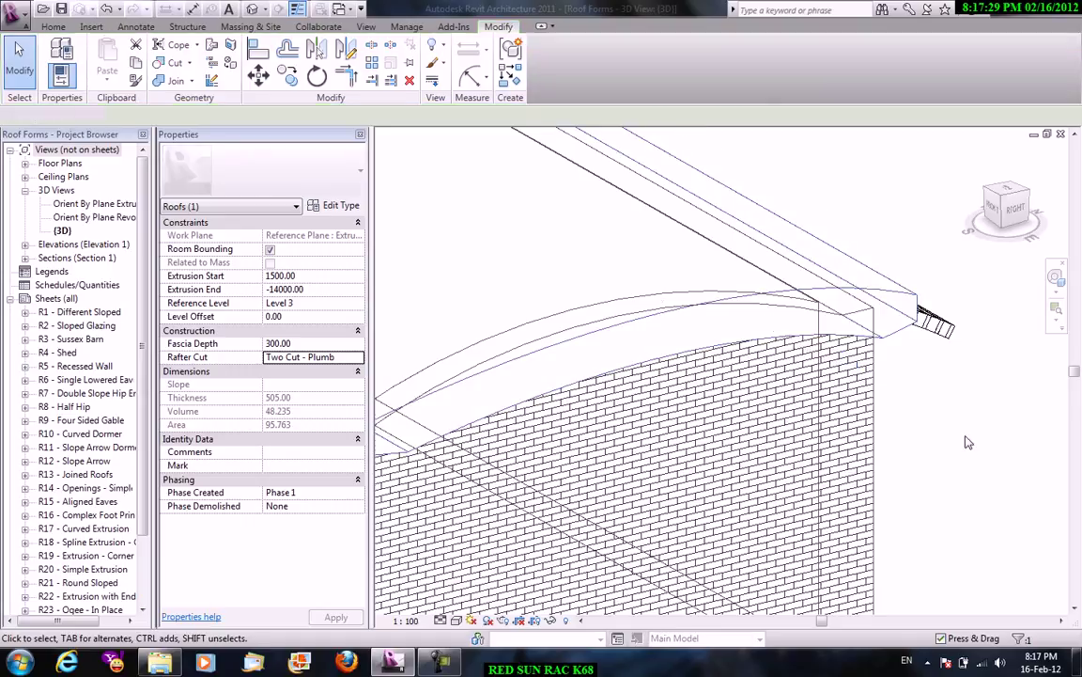
# Hide the curved roof deck in this view to reveal the glazing.
pyautogui.scroll(-5, 968, 442)
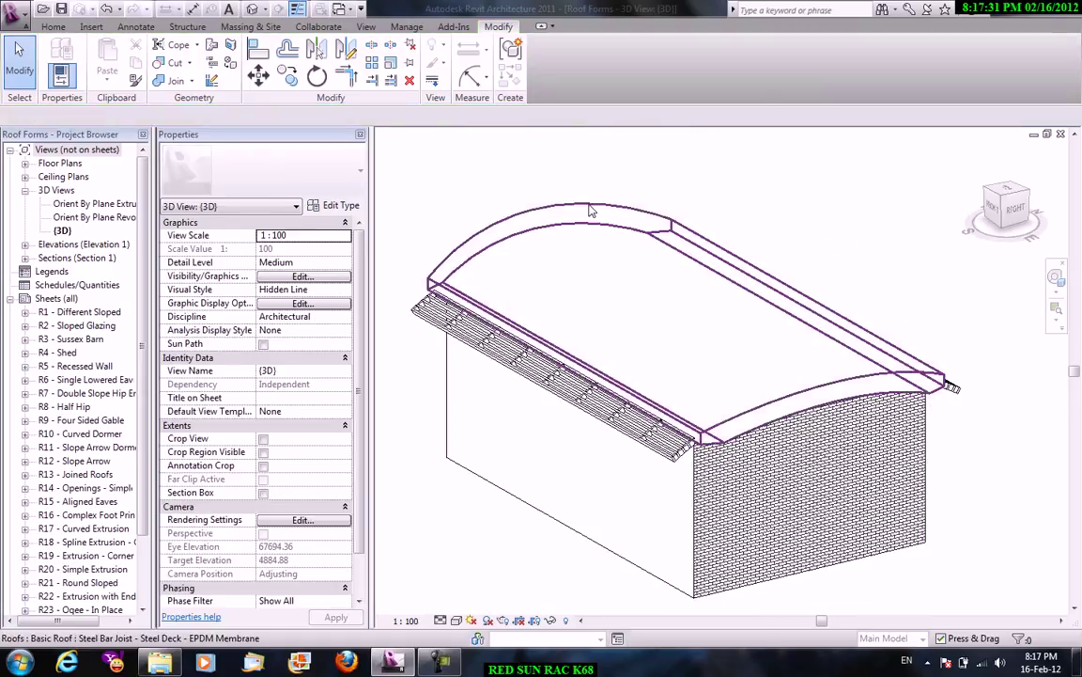
pyautogui.rightClick(590, 207)
pyautogui.click(797, 276)
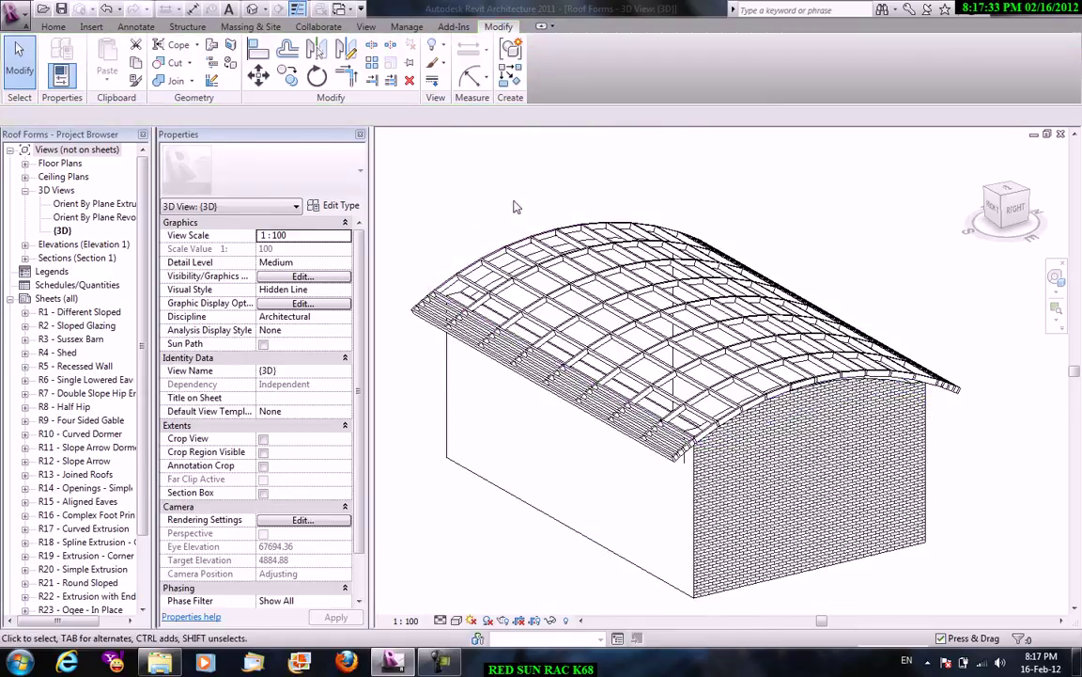
pyautogui.scroll(3, 473, 219)
pyautogui.scroll(-2, 473, 219)
pyautogui.scroll(-2, 508, 235)
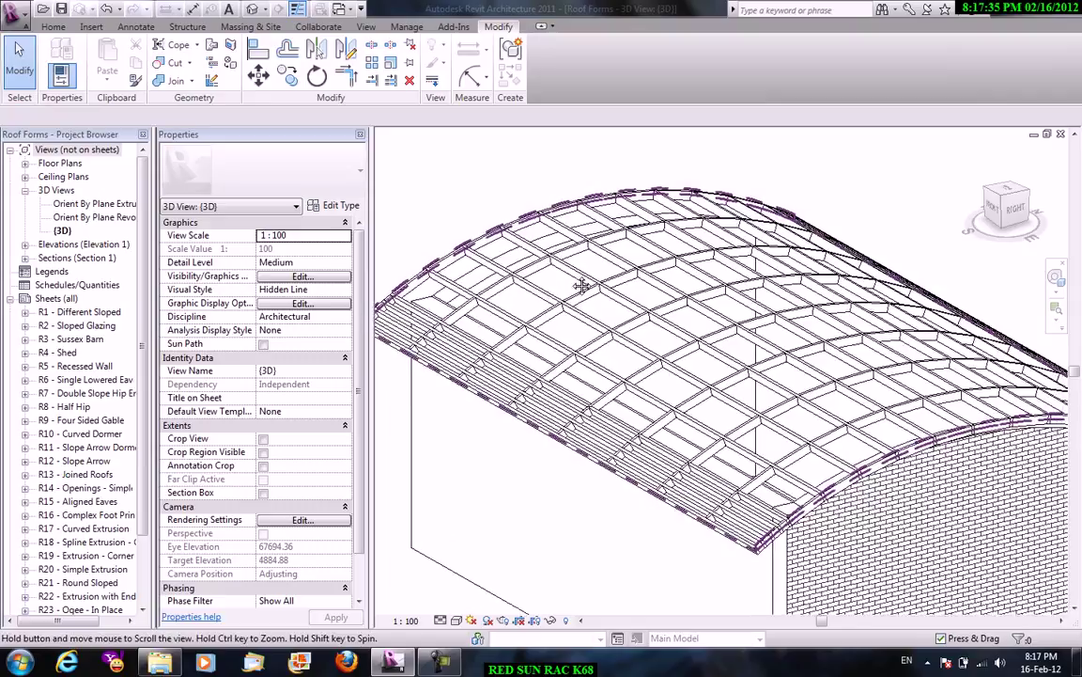
pyautogui.scroll(-1, 571, 267)
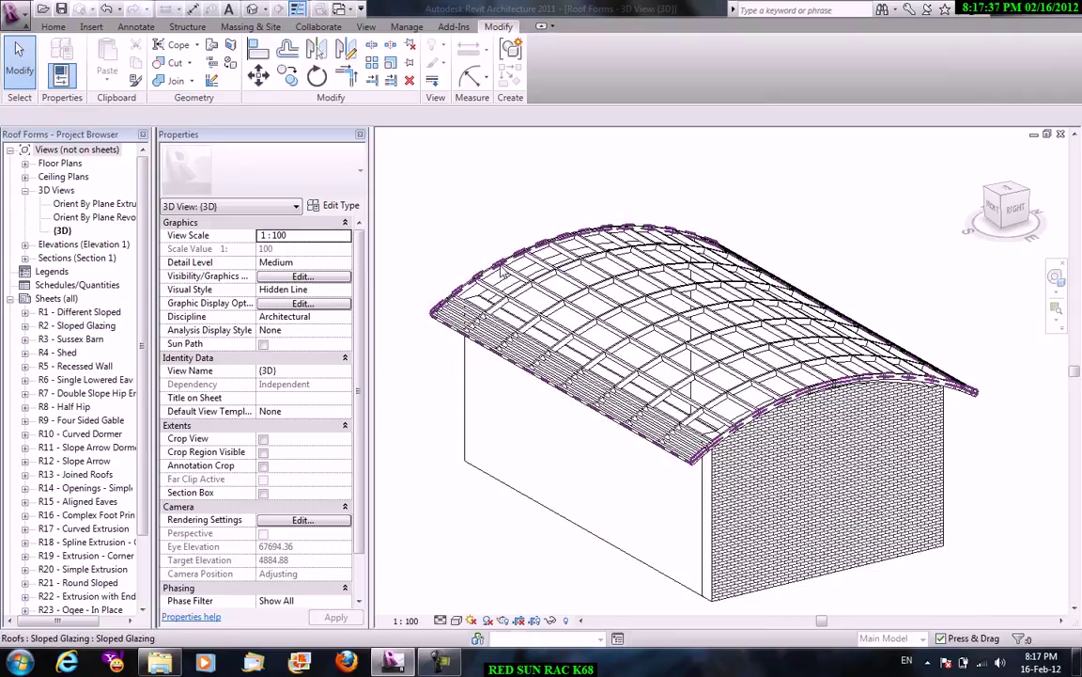
# Edit and finish the sloped glazing roof's profile without changes, then deselect it.
pyautogui.click(501, 270)
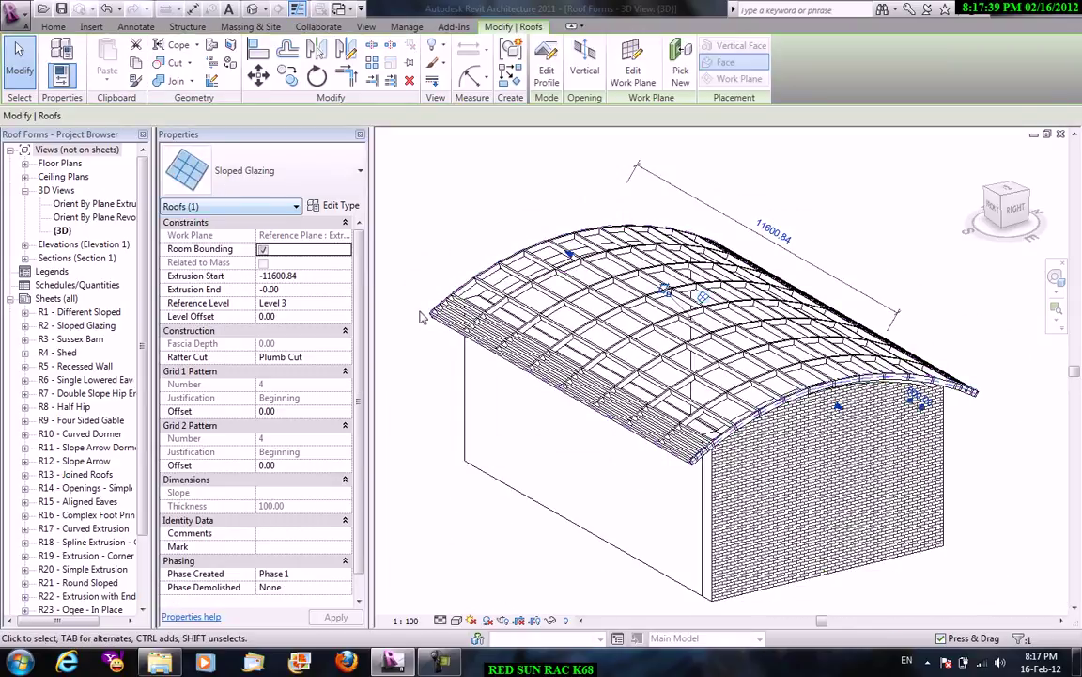
pyautogui.click(548, 83)
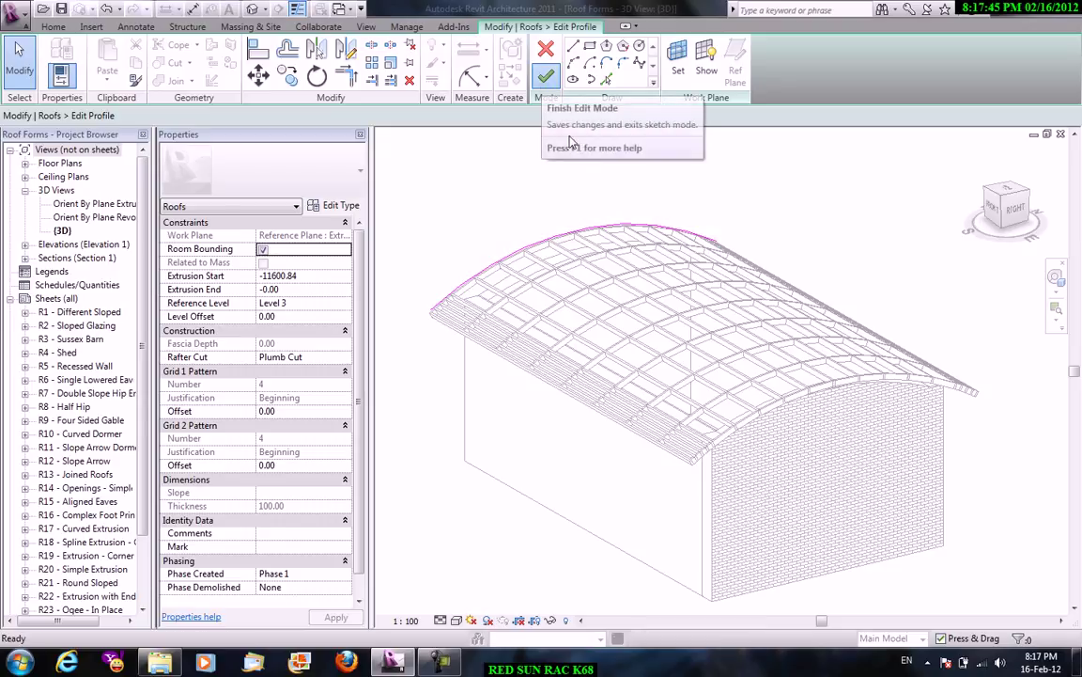
pyautogui.click(546, 77)
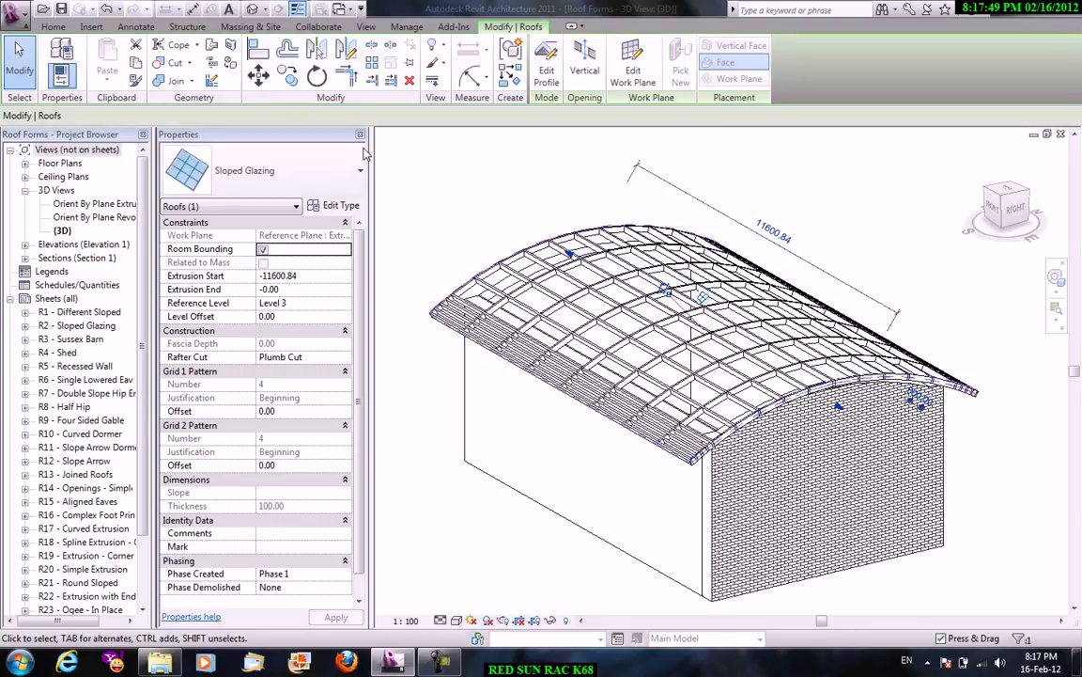
pyautogui.click(54, 28)
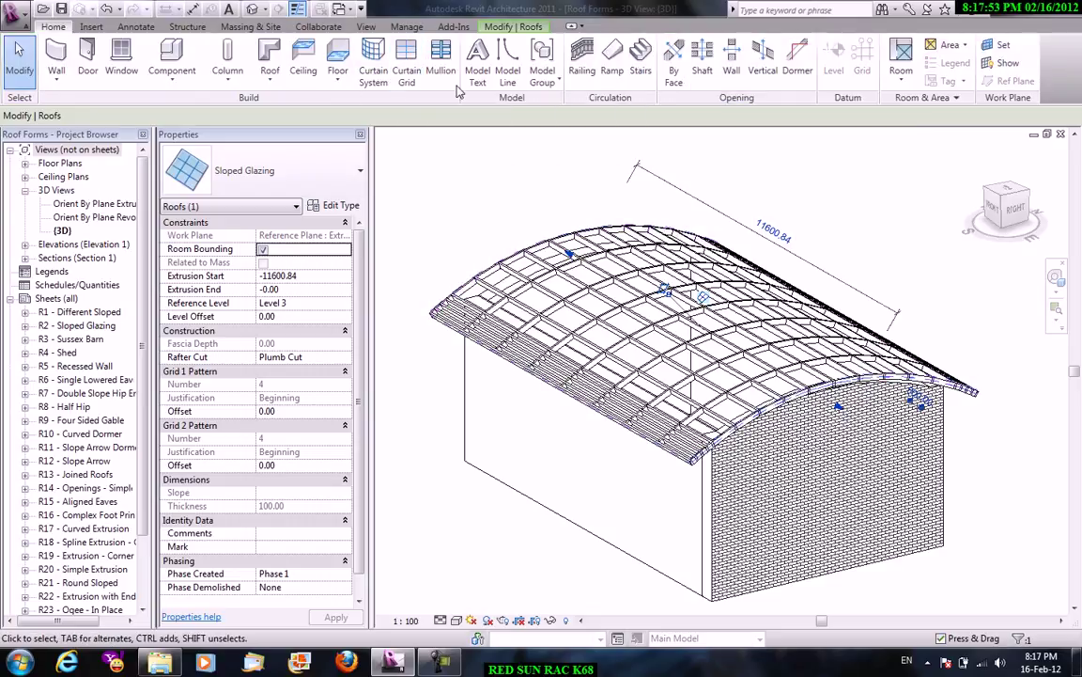
pyautogui.rightClick(476, 190)
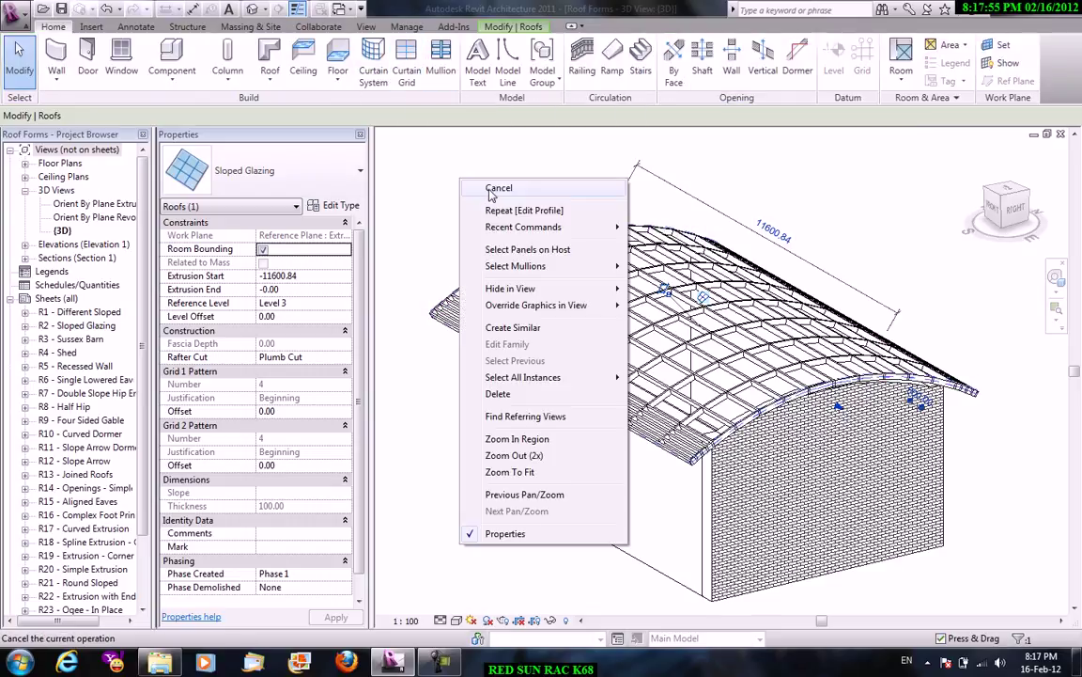
pyautogui.click(495, 191)
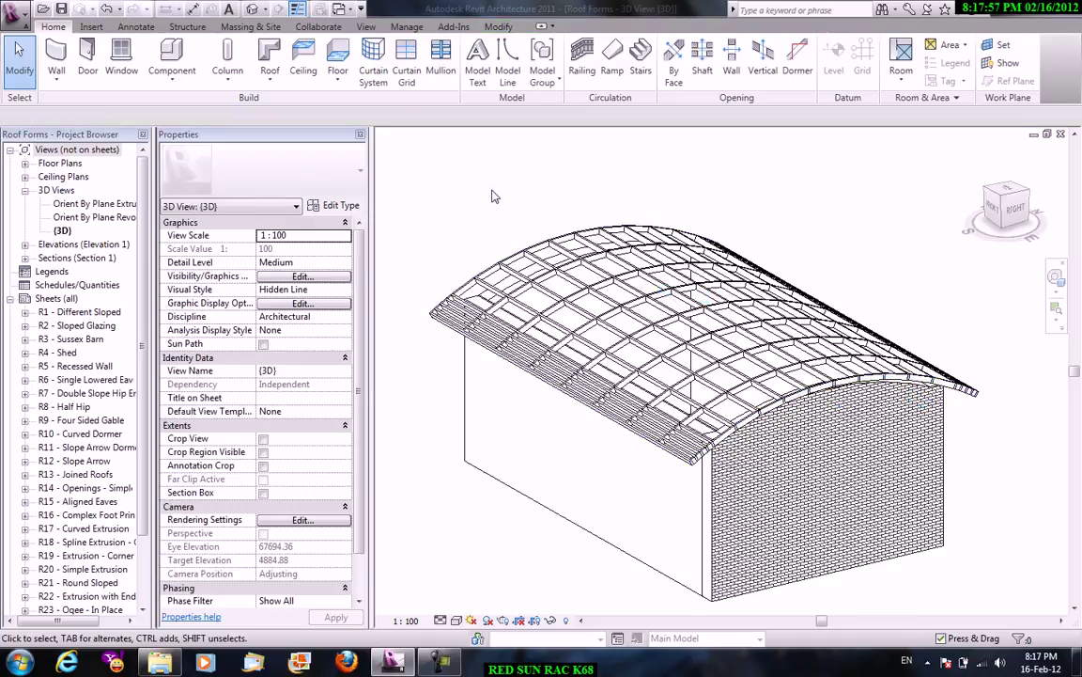
# Zoom out and pan across the roof models, then switch to the Massing & Site tab.
pyautogui.scroll(-4, 521, 196)
pyautogui.moveTo(713, 297); pyautogui.dragTo(882, 477, button='middle')
pyautogui.scroll(-1, 881, 477)
pyautogui.moveTo(767, 364); pyautogui.dragTo(766, 310, button='middle')
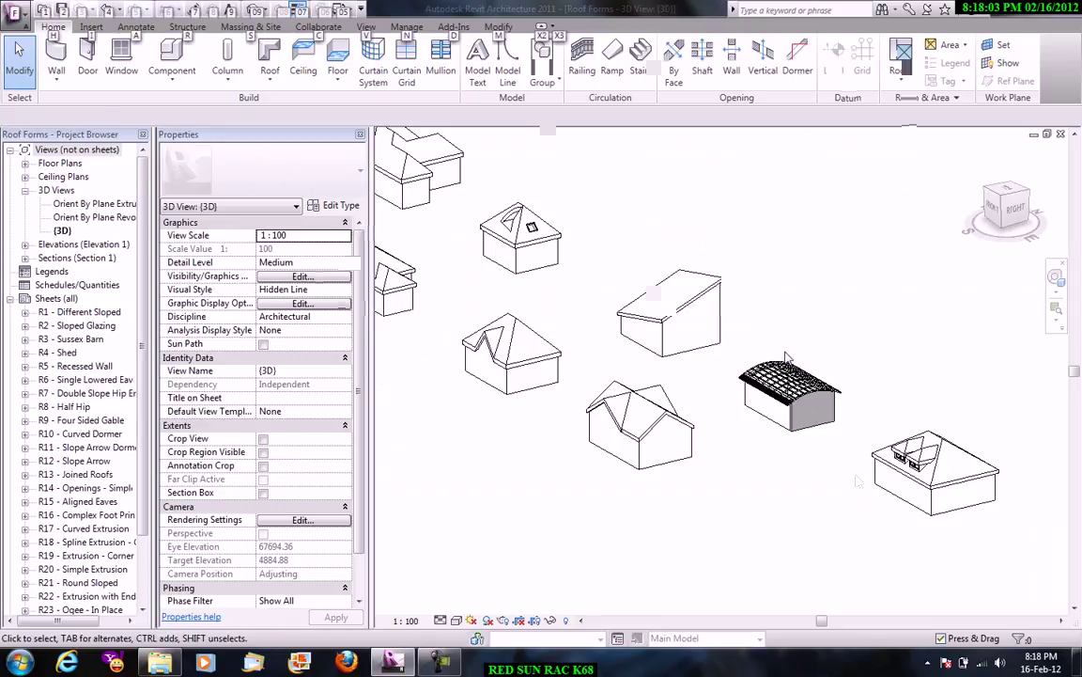
pyautogui.press('alt')
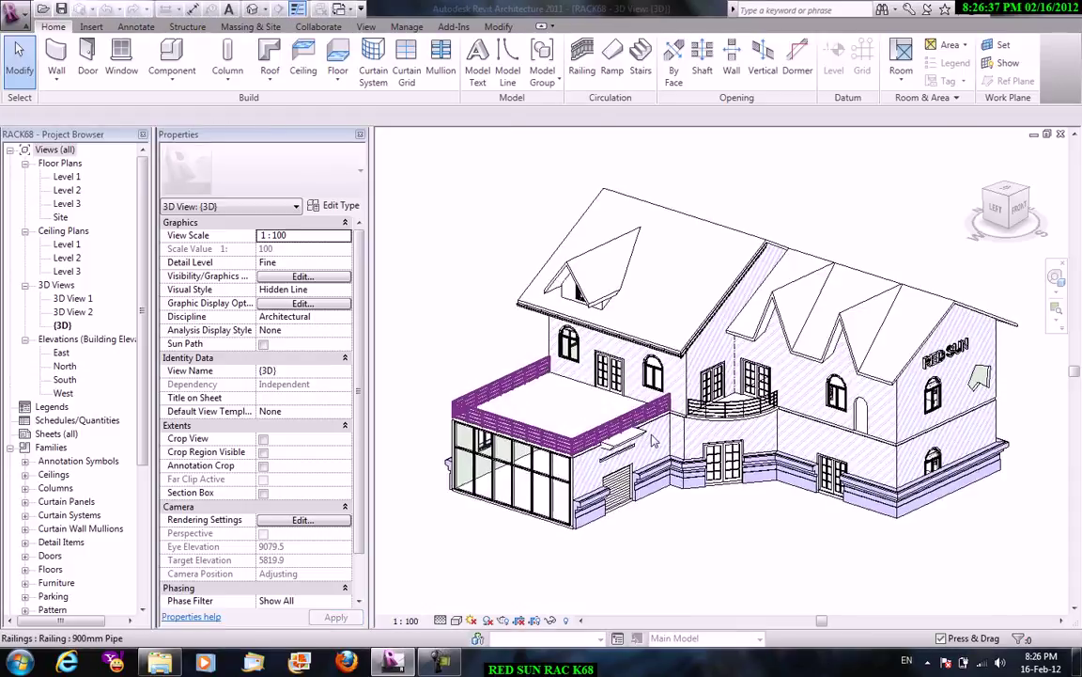
pyautogui.scroll(-1, 755, 382)
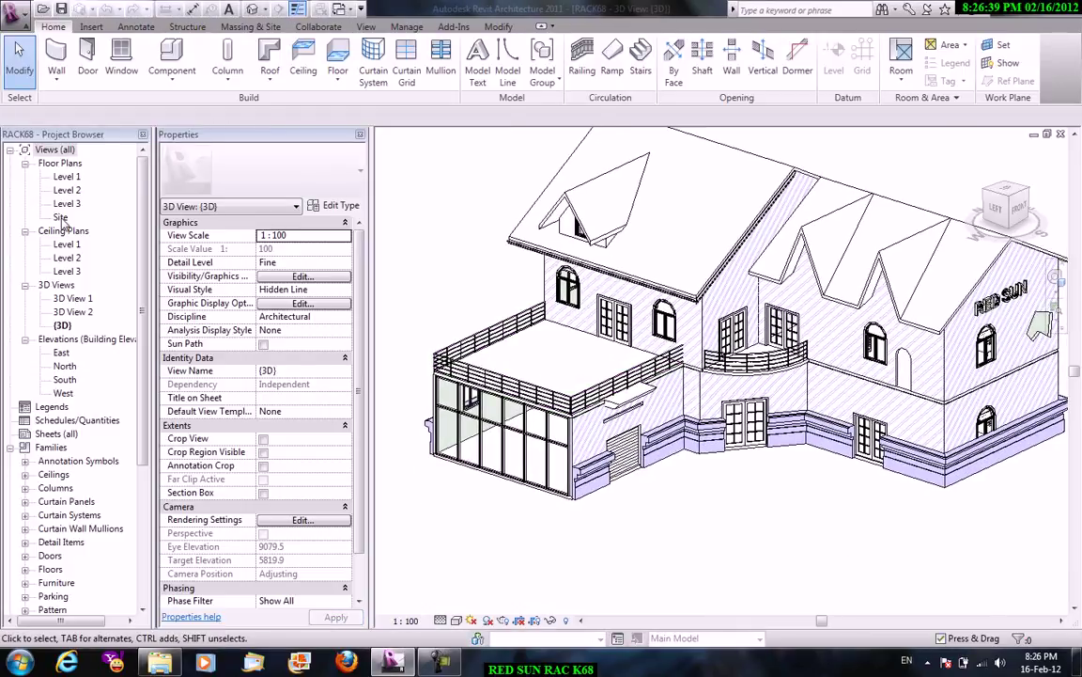
pyautogui.click(246, 26)
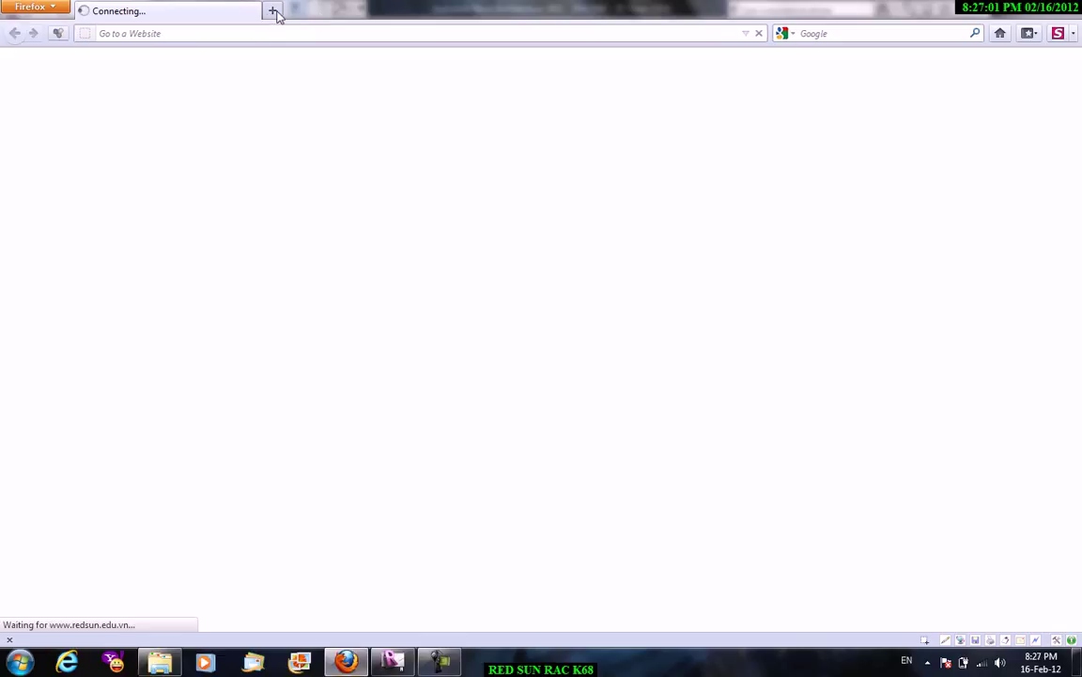
# Go to autodesk.com in a fresh browser tab.
pyautogui.click(276, 13)
pyautogui.click(254, 10)
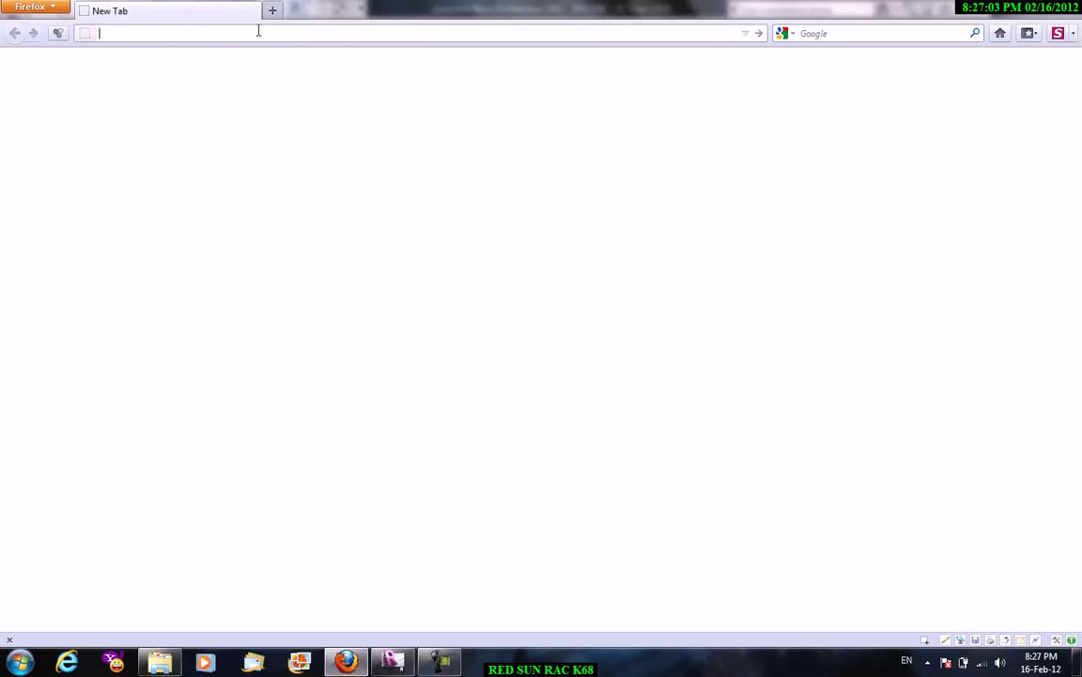
pyautogui.write('autodesk')
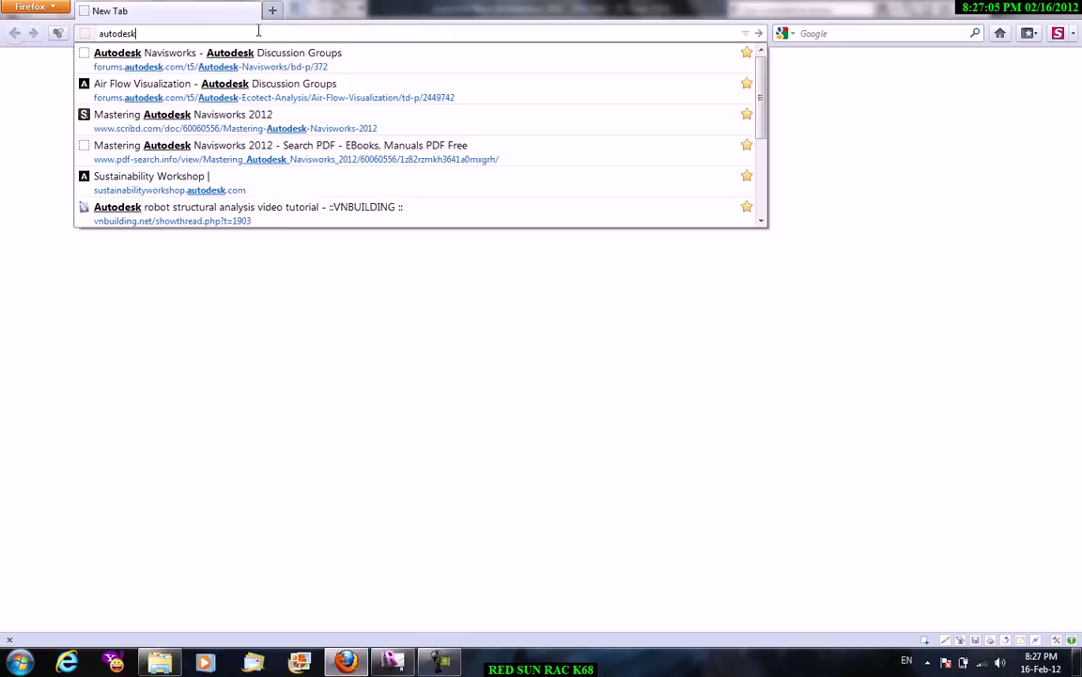
pyautogui.write('.com')
pyautogui.press('Return')
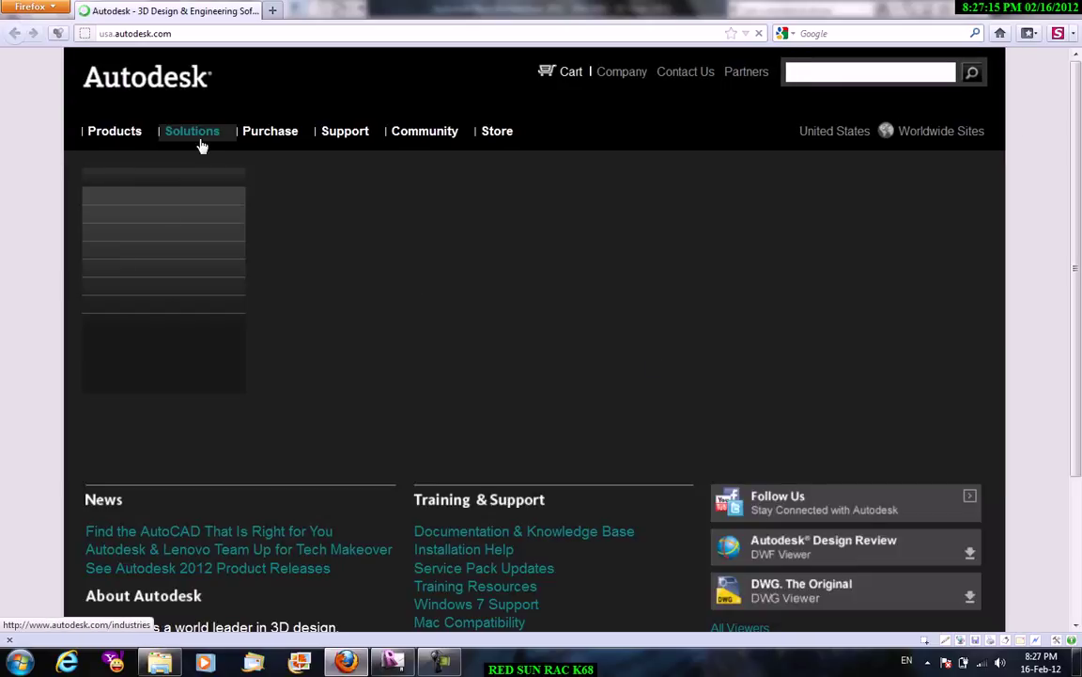
# Open All Products and scroll down the alphabetical product list.
pyautogui.click(122, 350)
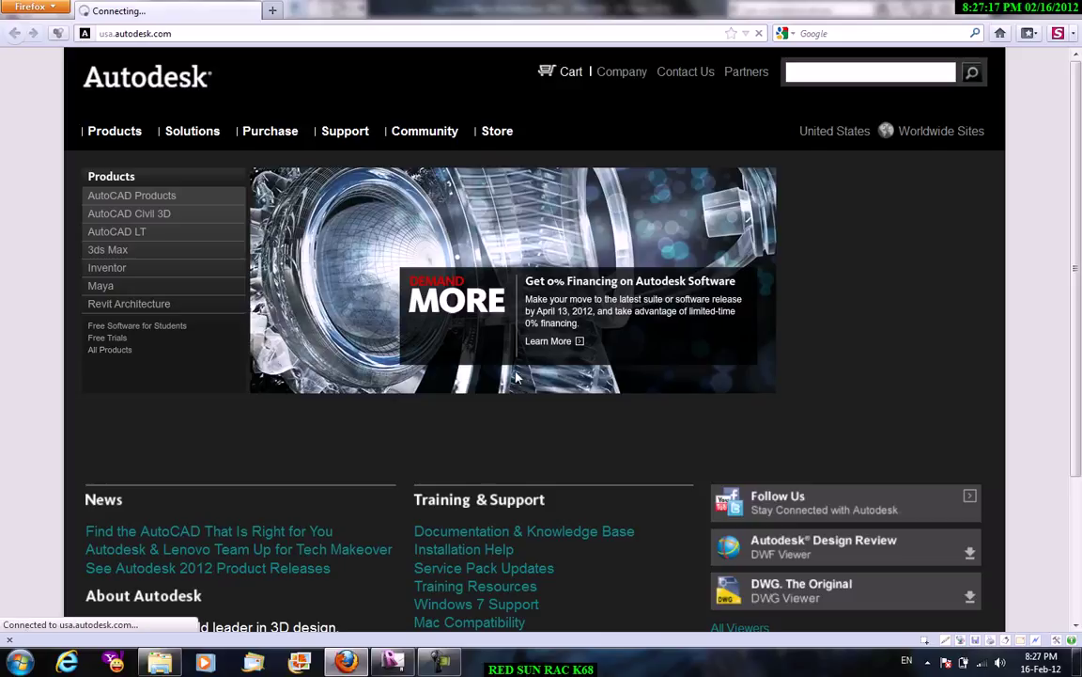
pyautogui.scroll(-5, 508, 357)
pyautogui.scroll(4, 428, 352)
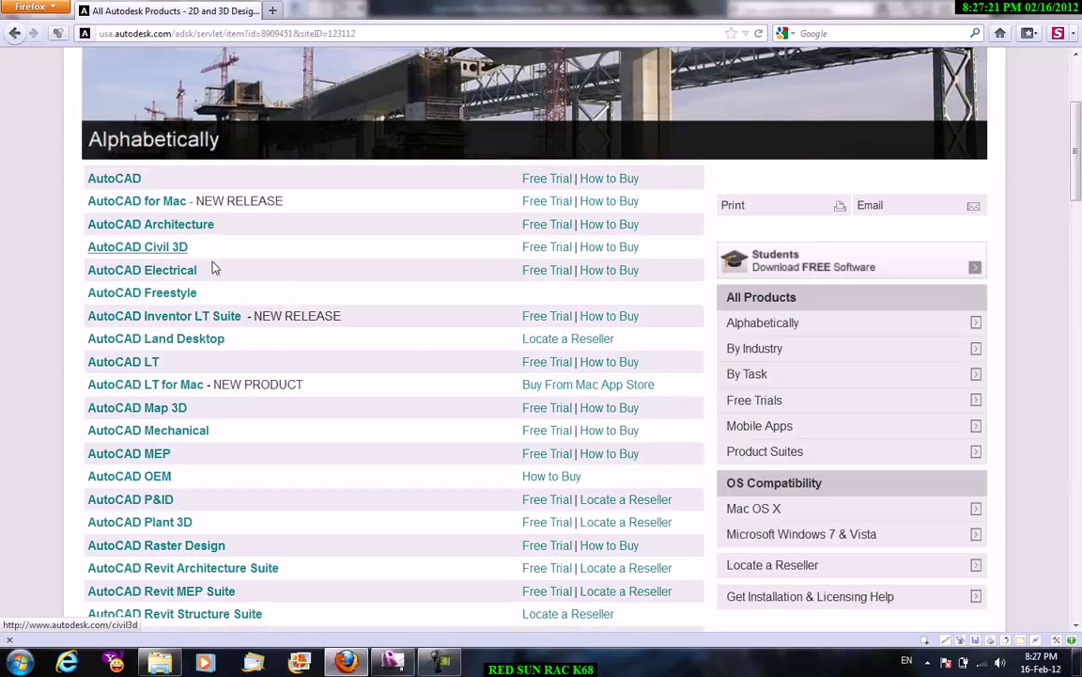
pyautogui.scroll(-2, 360, 340)
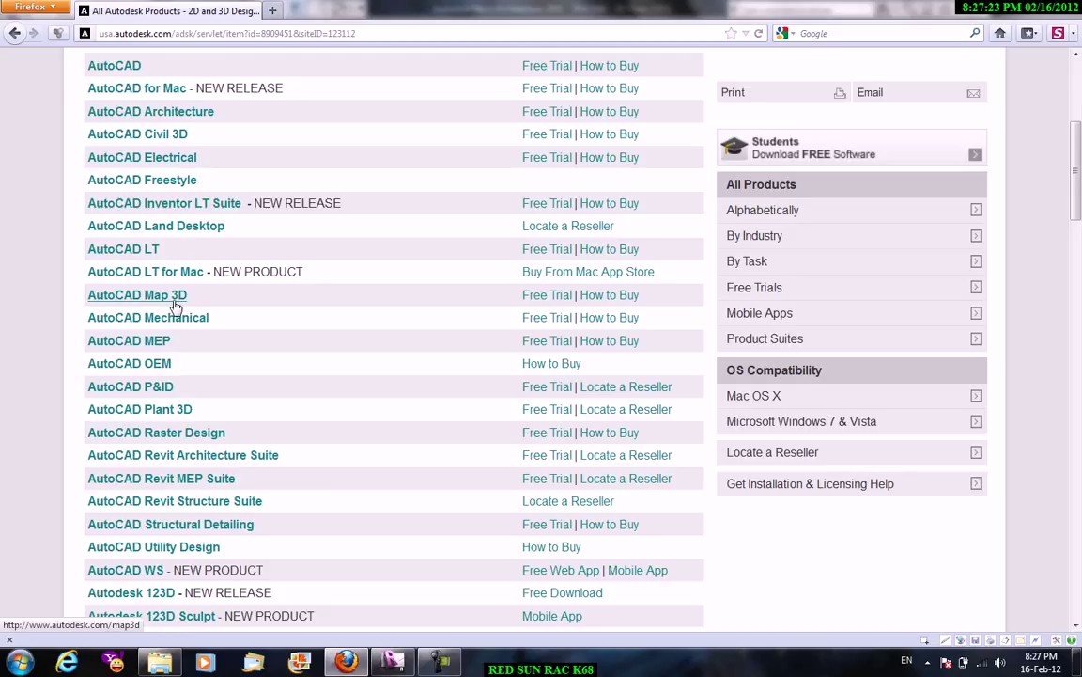
pyautogui.scroll(-4, 173, 305)
pyautogui.scroll(-2, 177, 309)
pyautogui.scroll(-6, 374, 355)
pyautogui.scroll(-6, 369, 329)
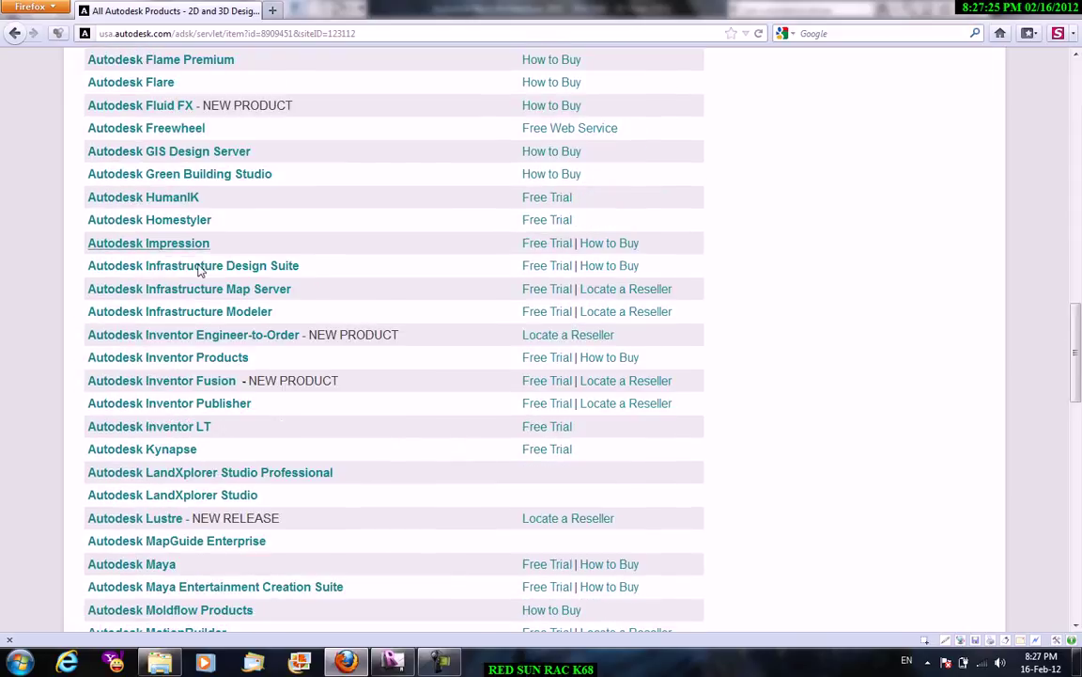
pyautogui.click(239, 314)
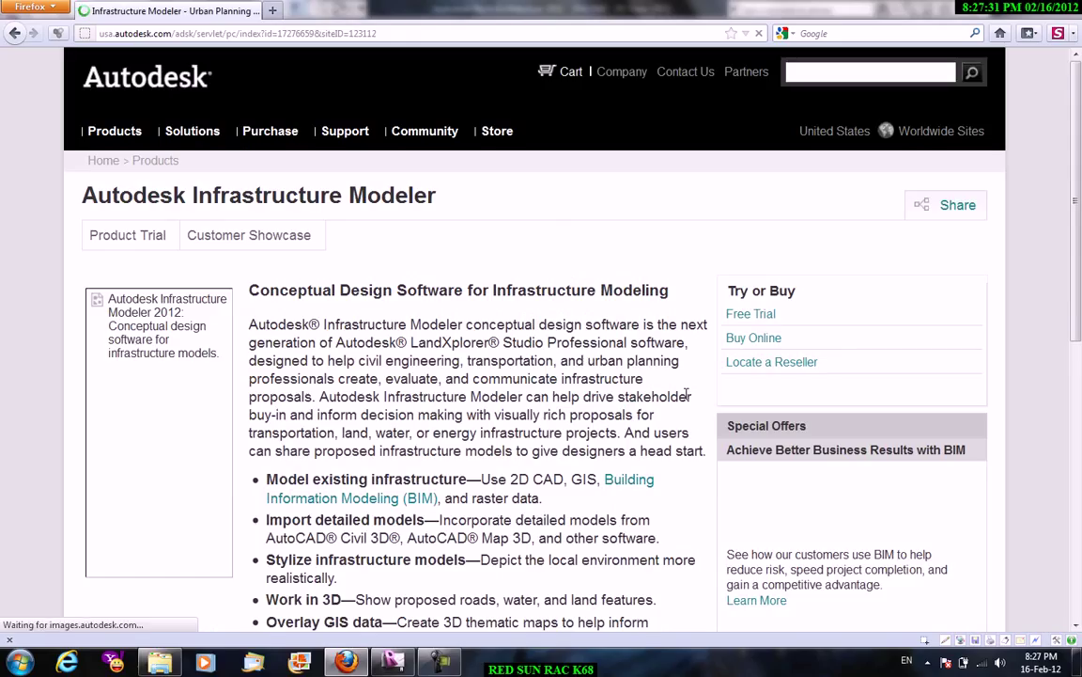
pyautogui.scroll(-2, 564, 366)
pyautogui.keyDown('ctrl'); pyautogui.scroll(2, 477, 346); pyautogui.keyUp('ctrl')
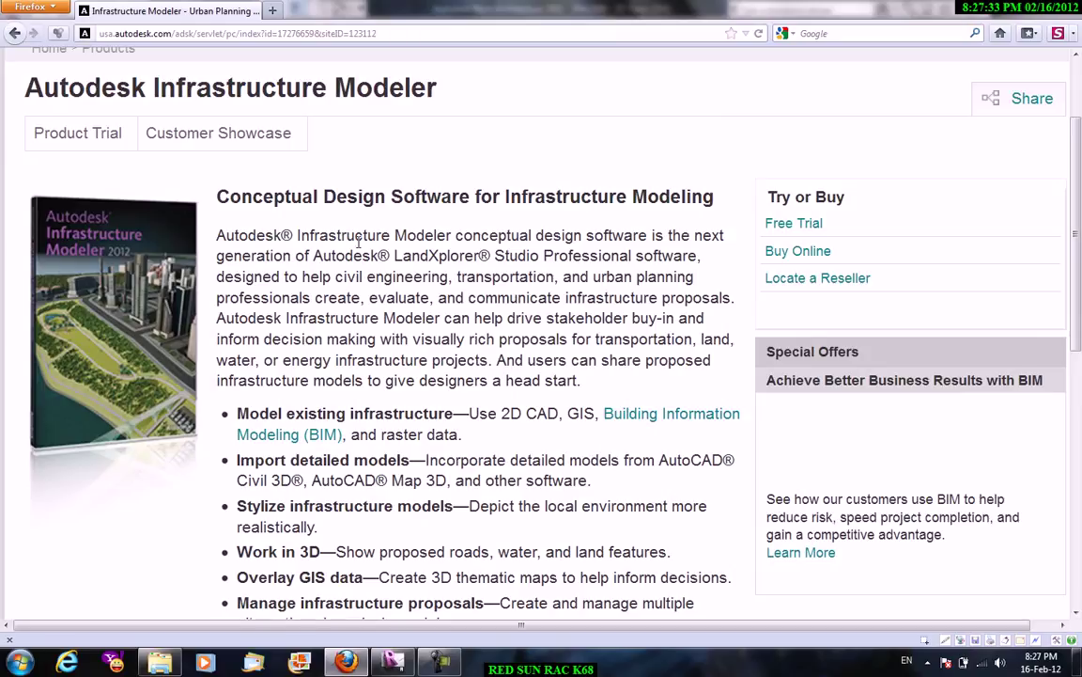
pyautogui.scroll(-2, 510, 227)
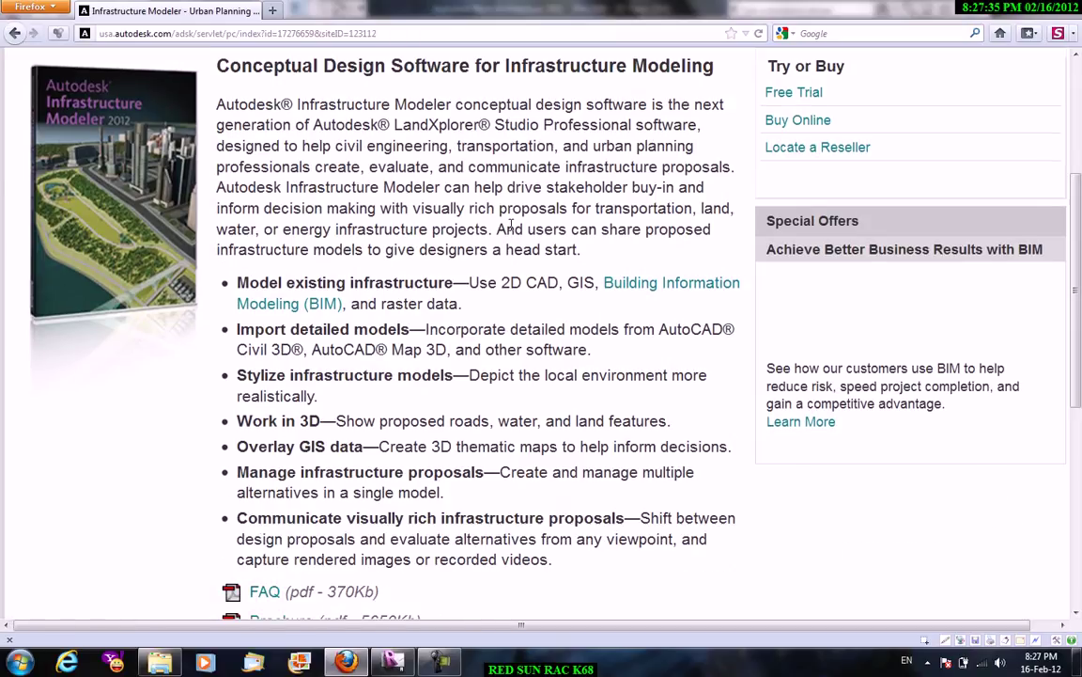
pyautogui.scroll(-2, 198, 233)
pyautogui.scroll(4, 275, 142)
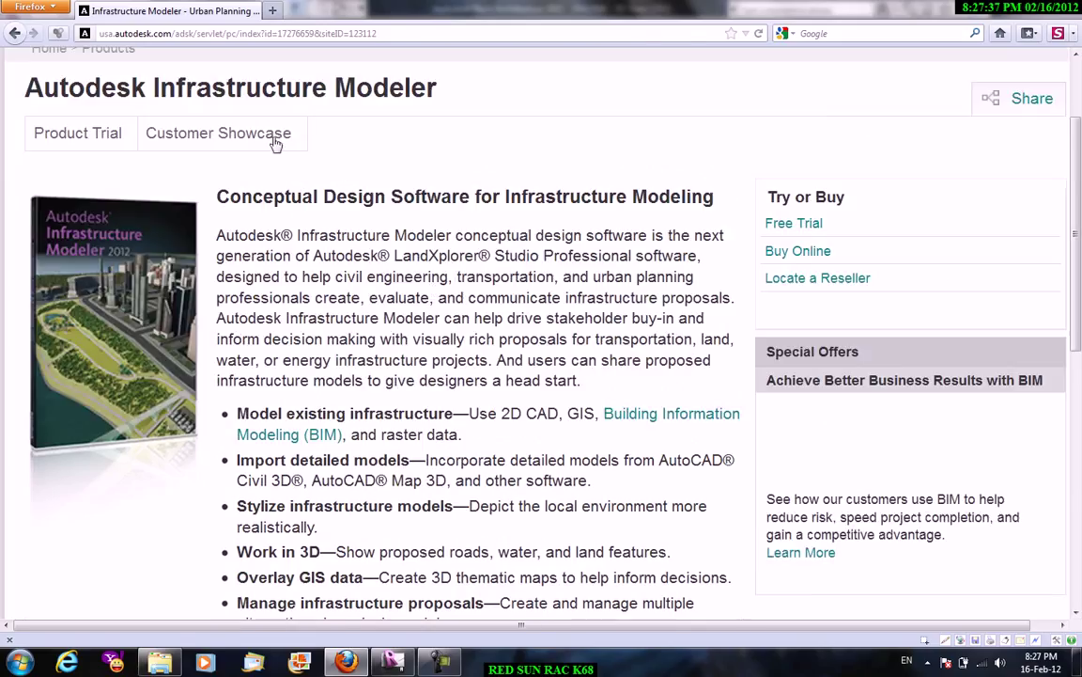
pyautogui.click(14, 33)
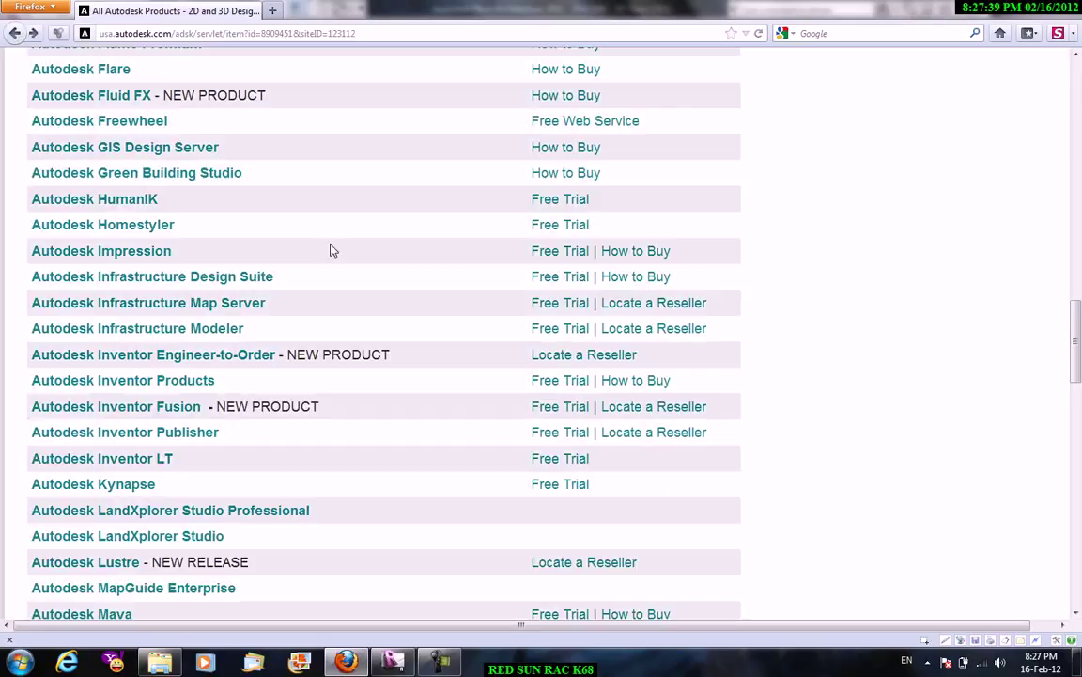
pyautogui.scroll(2, 188, 219)
pyautogui.scroll(4, 187, 258)
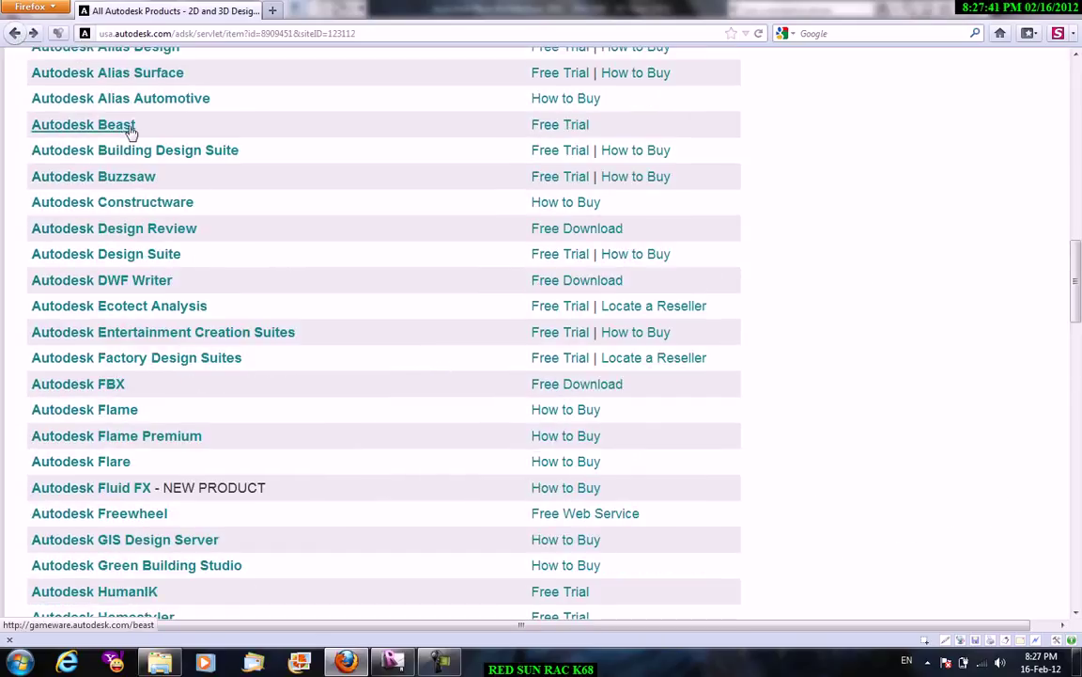
pyautogui.scroll(5, 179, 267)
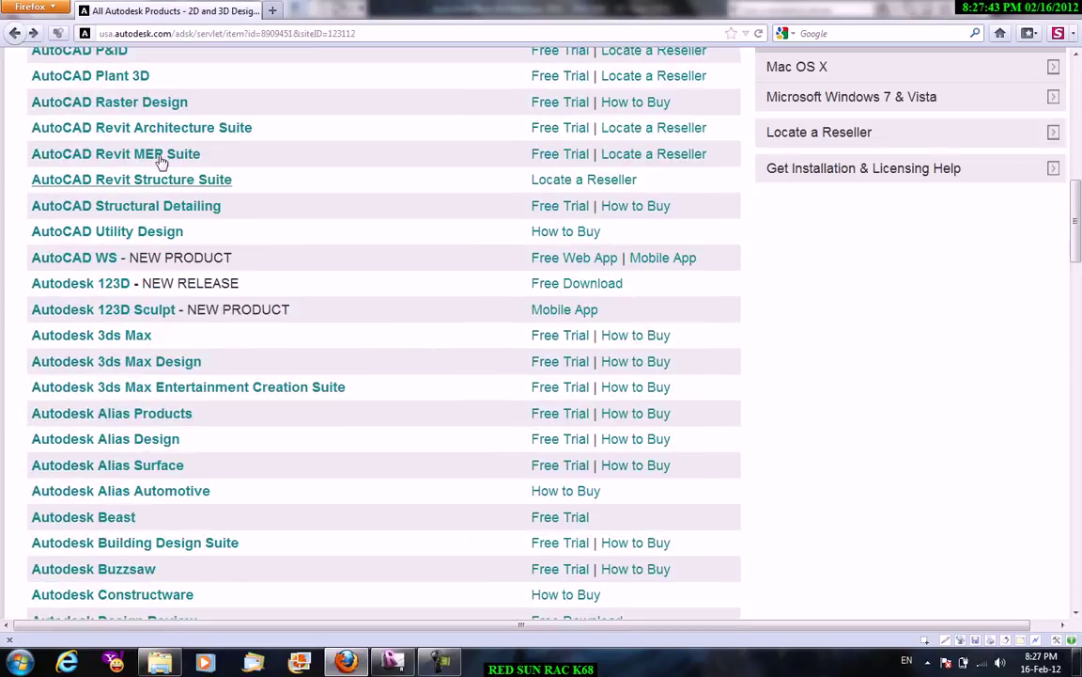
pyautogui.scroll(5, 206, 282)
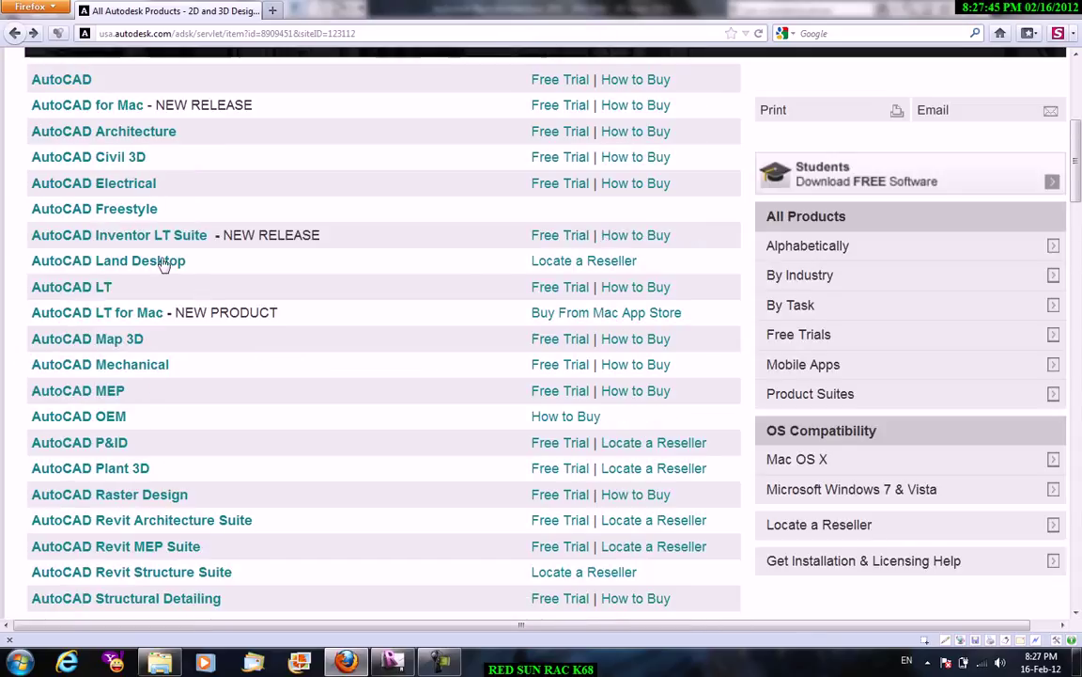
# Open the AutoCAD Map 3D product page and scroll through it.
pyautogui.click(131, 340)
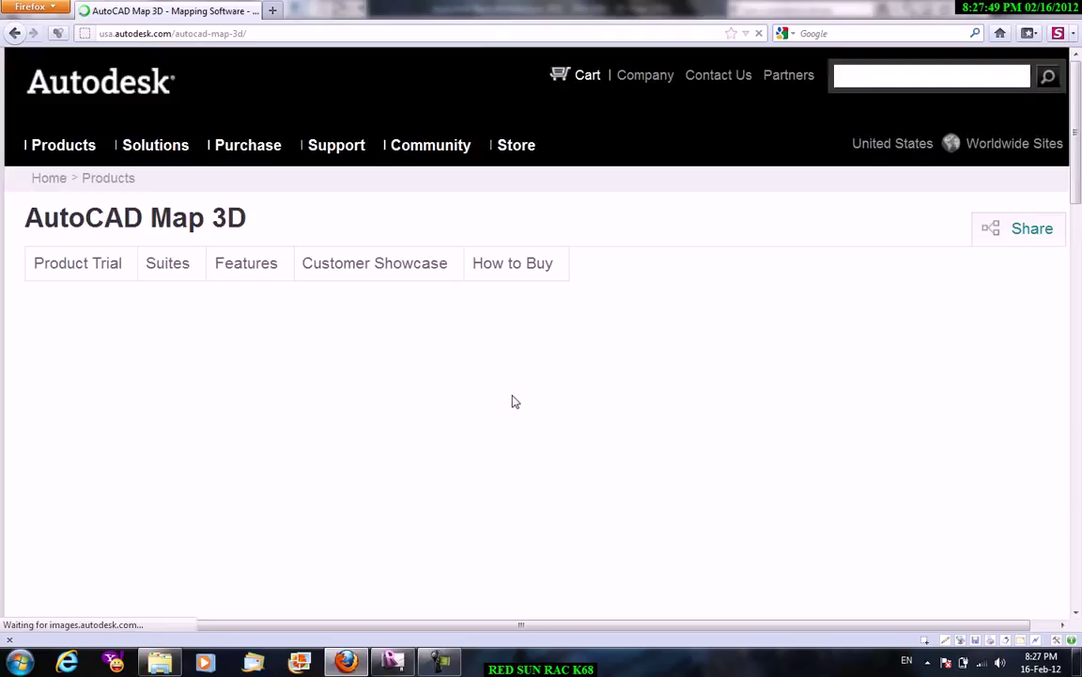
pyautogui.scroll(-2, 526, 404)
pyautogui.scroll(-4, 531, 406)
pyautogui.scroll(-1, 539, 406)
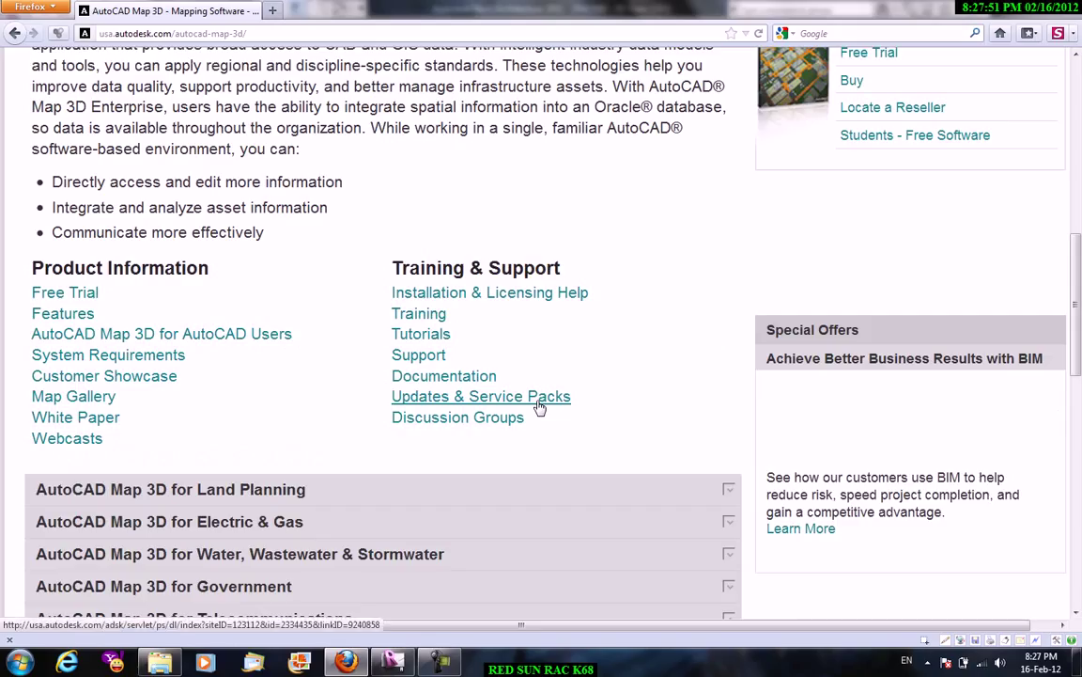
pyautogui.keyDown('ctrl'); pyautogui.scroll(2, 96, 338); pyautogui.keyUp('ctrl')
# View Map 3D's Data Access & Editing and CAD Editing on Geospatial Data features.
pyautogui.click(94, 336)
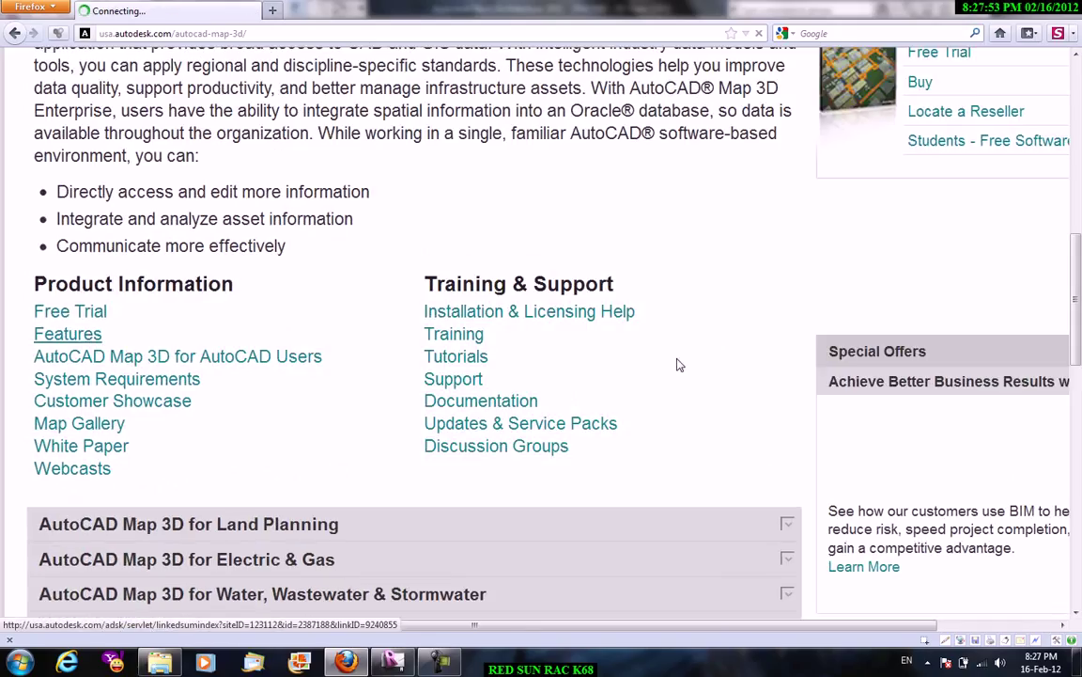
pyautogui.scroll(-2, 686, 372)
pyautogui.scroll(-2, 649, 414)
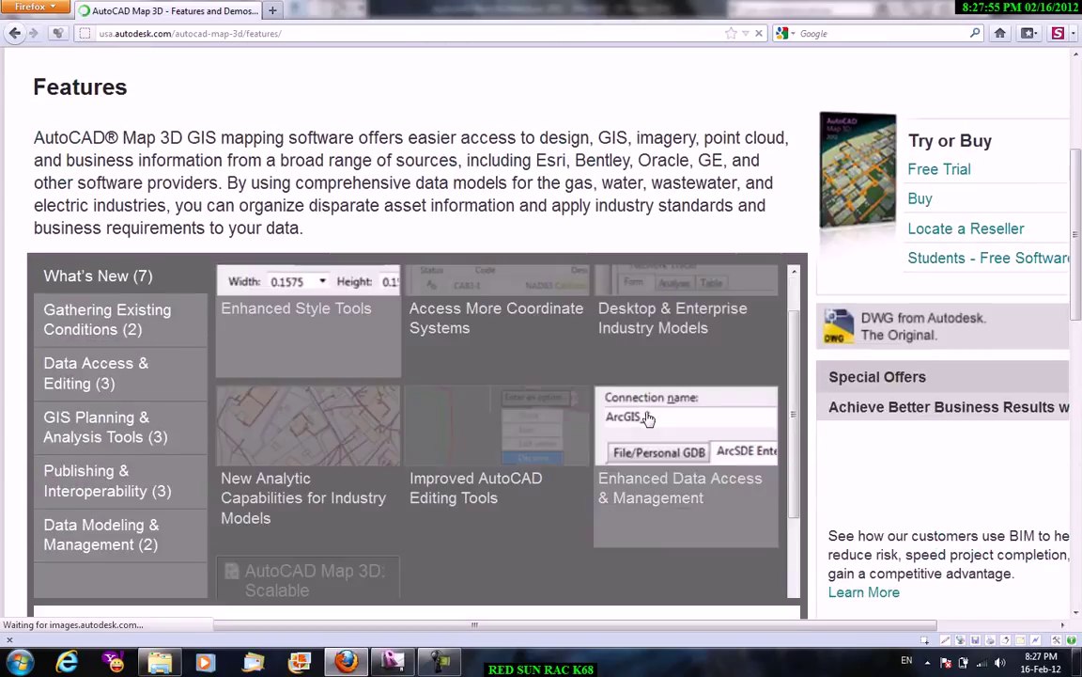
pyautogui.scroll(-3, 616, 432)
pyautogui.scroll(-3, 568, 428)
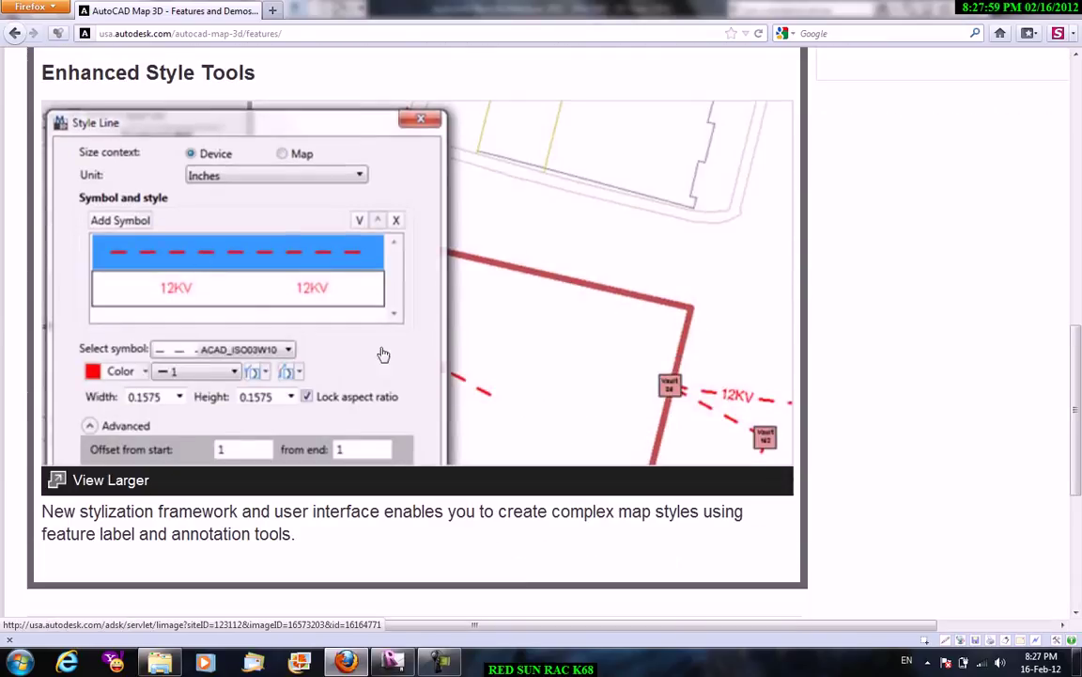
pyautogui.scroll(4, 383, 354)
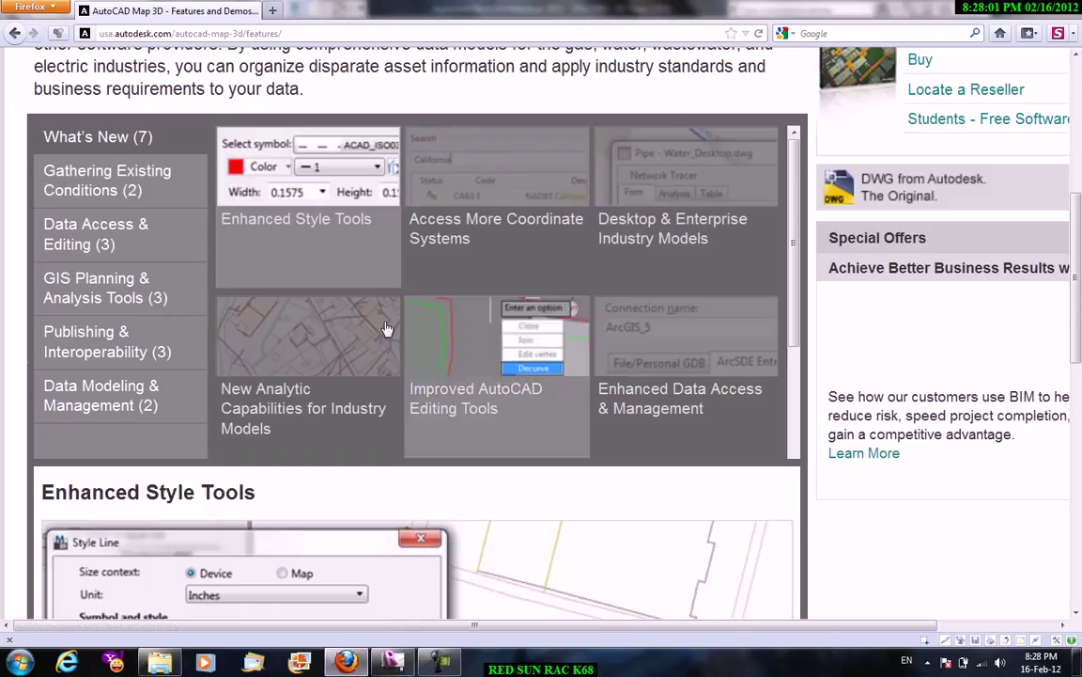
pyautogui.click(113, 243)
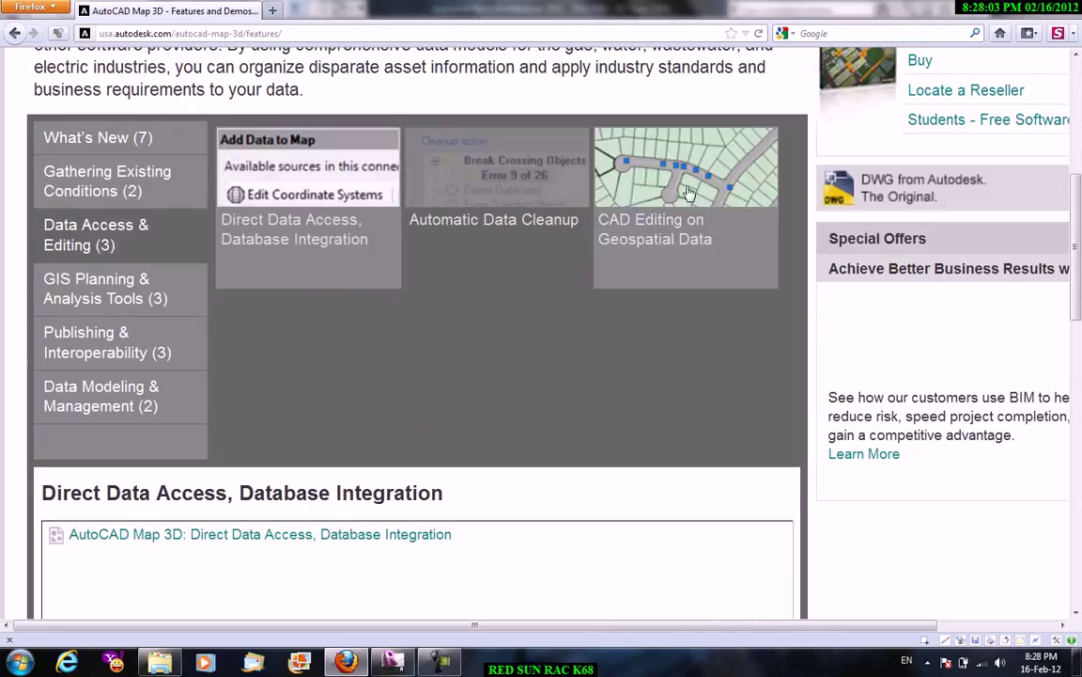
pyautogui.click(689, 193)
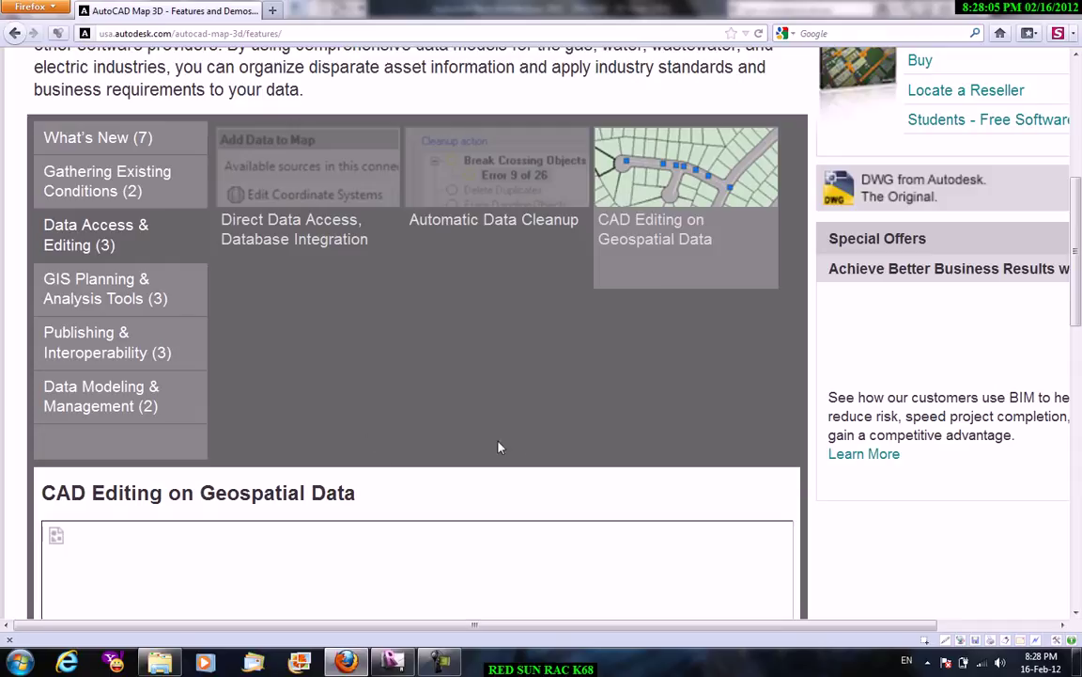
# Read the GIS Planning & Analysis Tools features, then return to the Map 3D page.
pyautogui.click(131, 295)
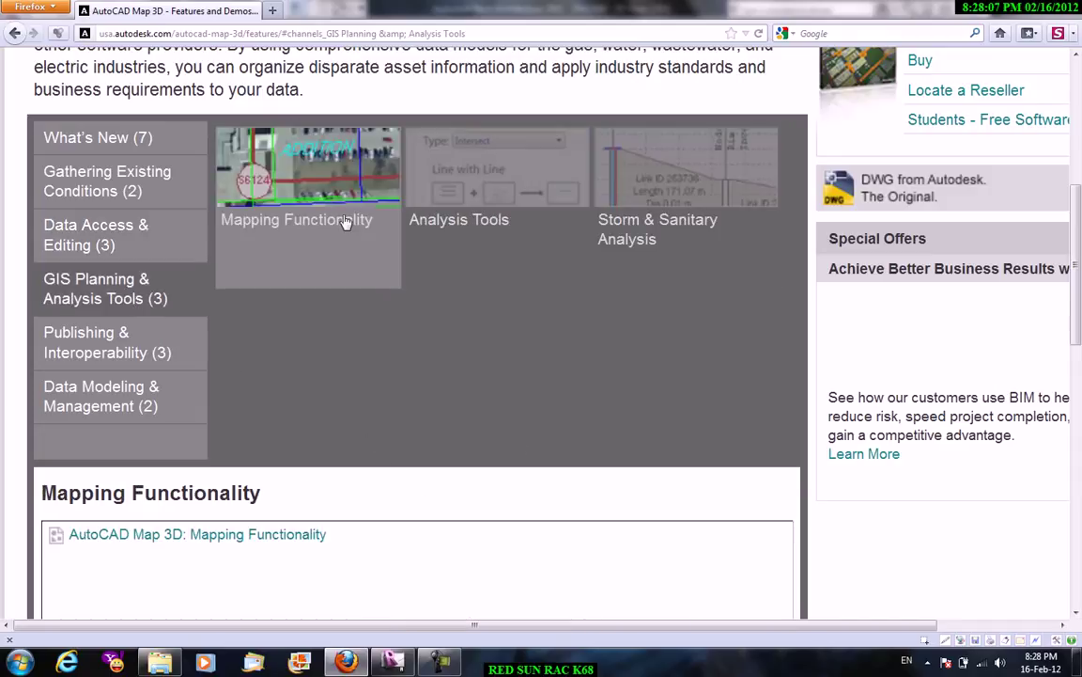
pyautogui.scroll(-3, 527, 372)
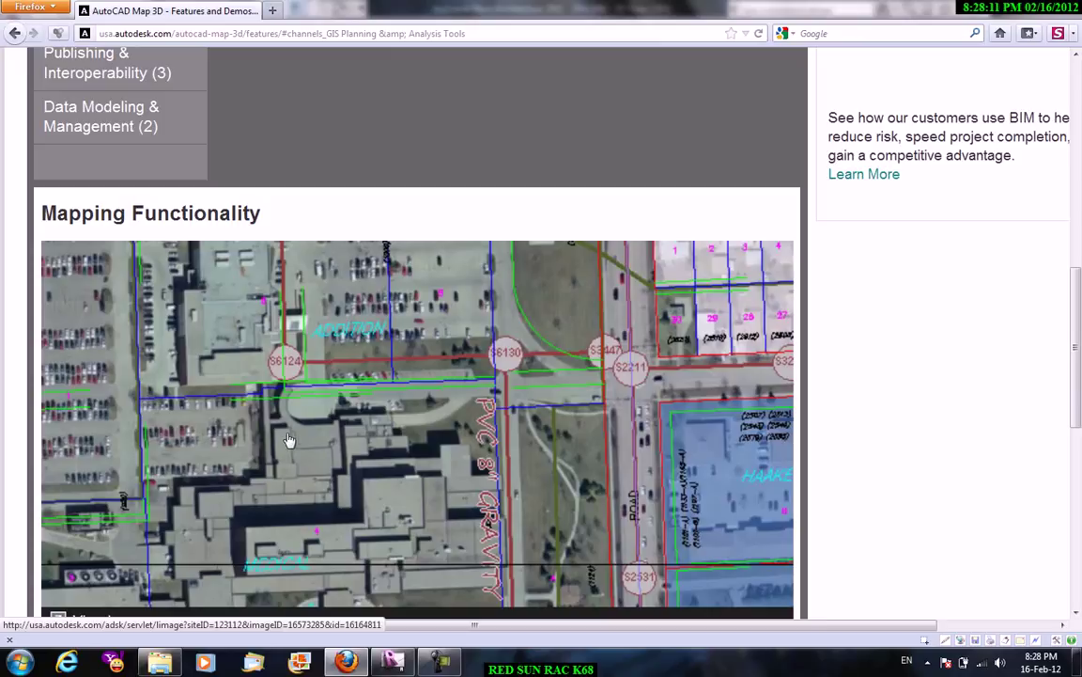
pyautogui.scroll(3, 357, 423)
pyautogui.scroll(2, 436, 318)
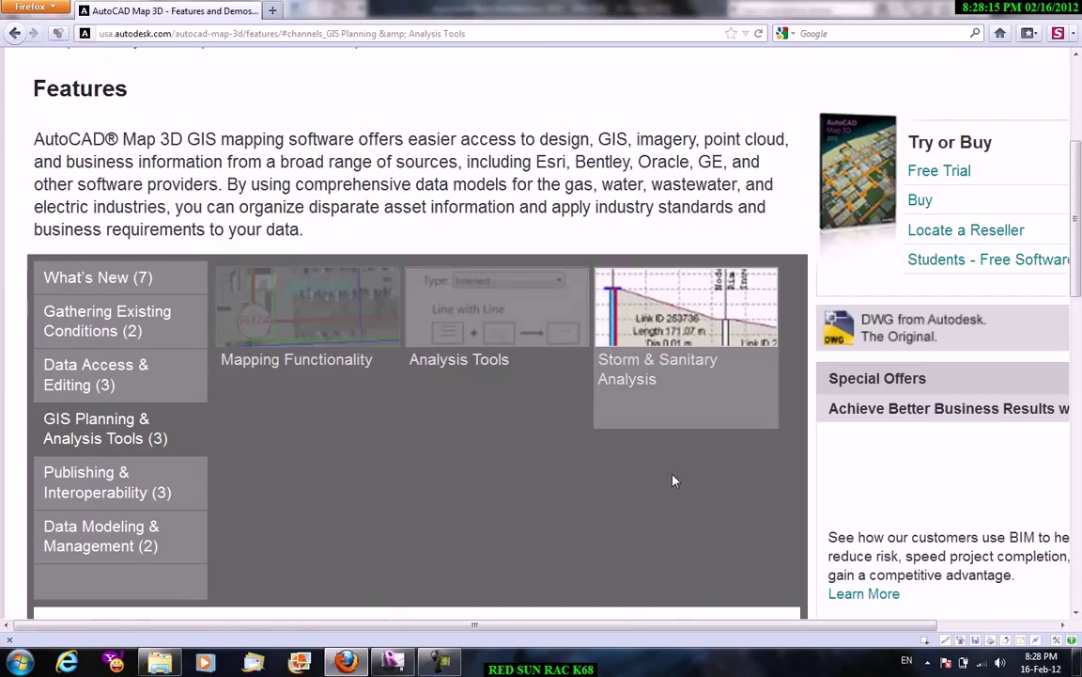
pyautogui.scroll(-5, 673, 480)
pyautogui.scroll(-2, 223, 307)
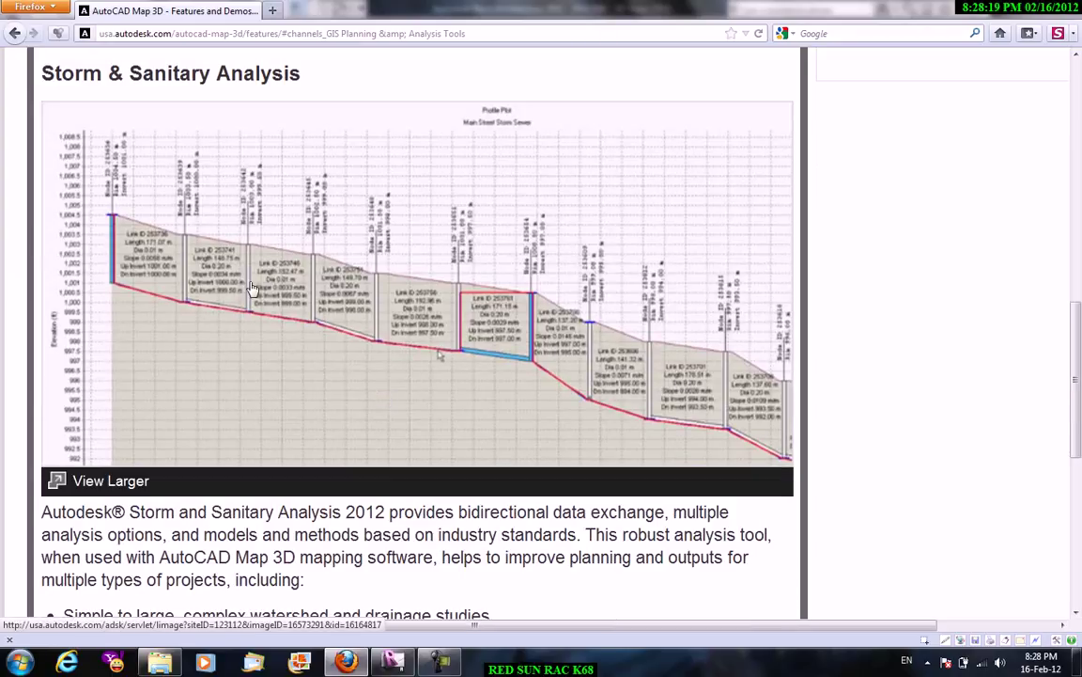
pyautogui.scroll(5, 414, 305)
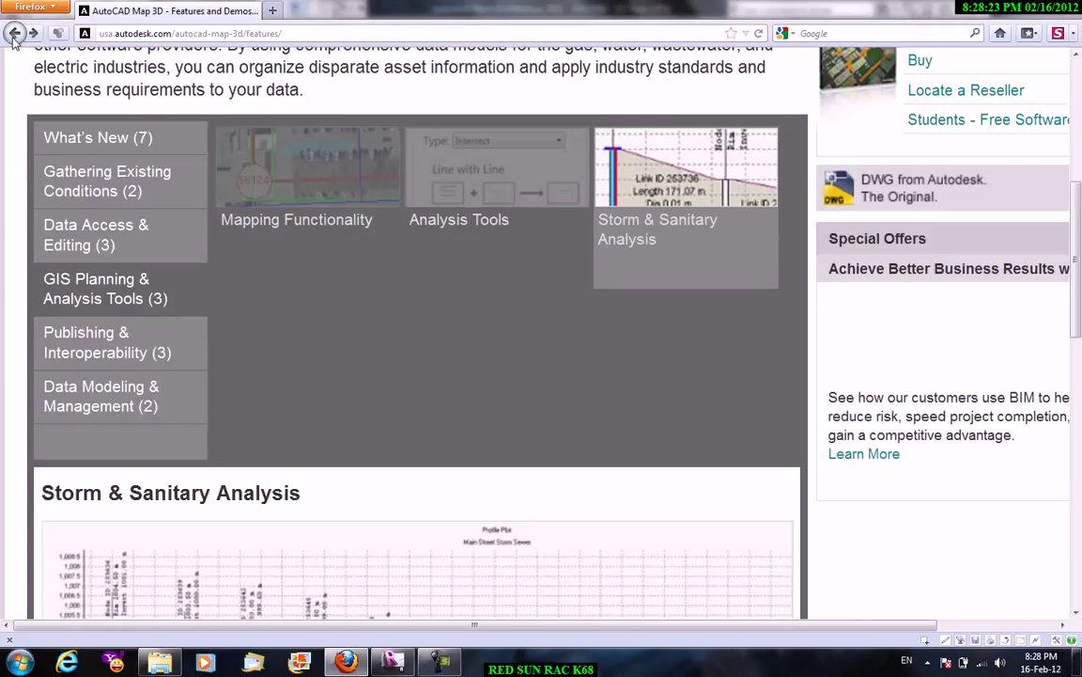
pyautogui.click(13, 34)
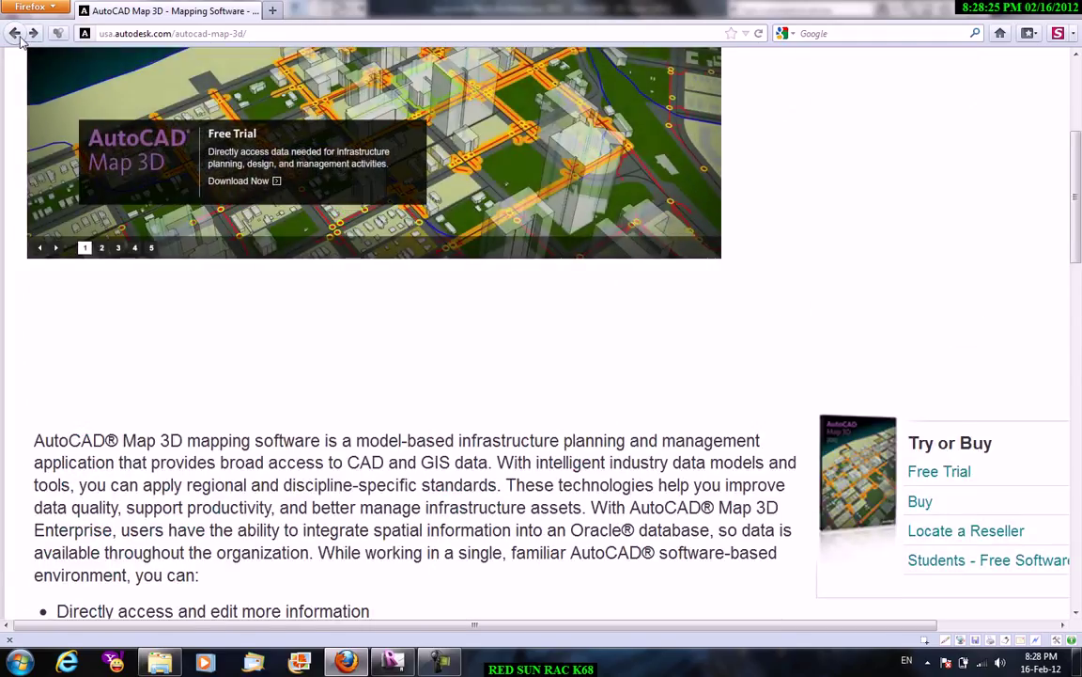
# Go back to the product list and open the AutoCAD Civil 3D features page.
pyautogui.click(14, 33)
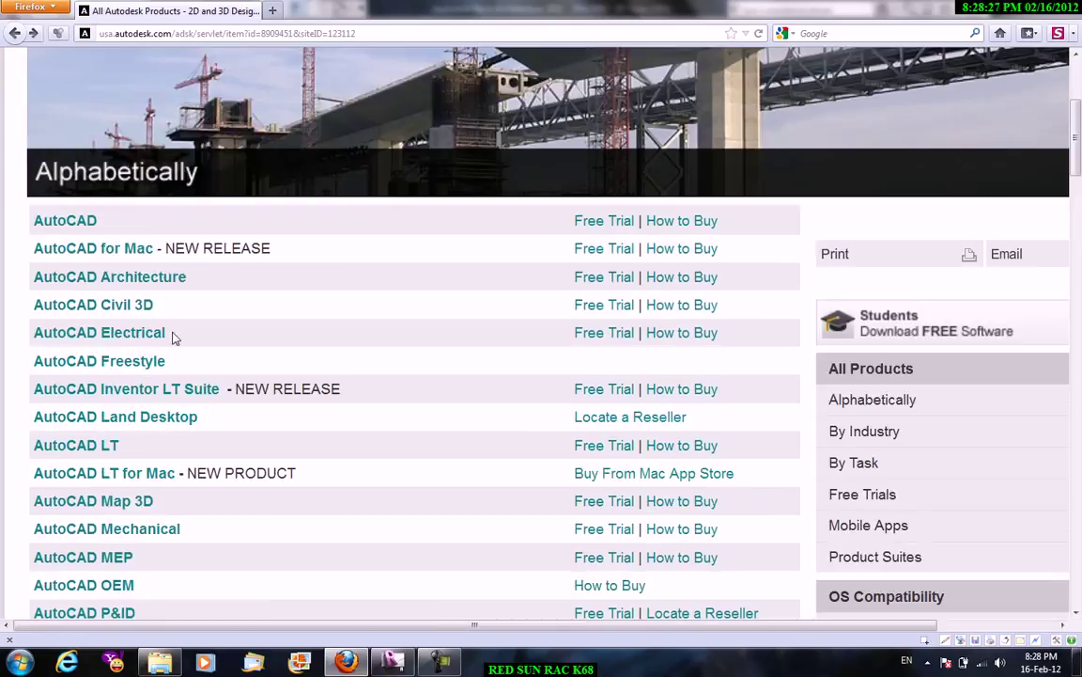
pyautogui.click(141, 307)
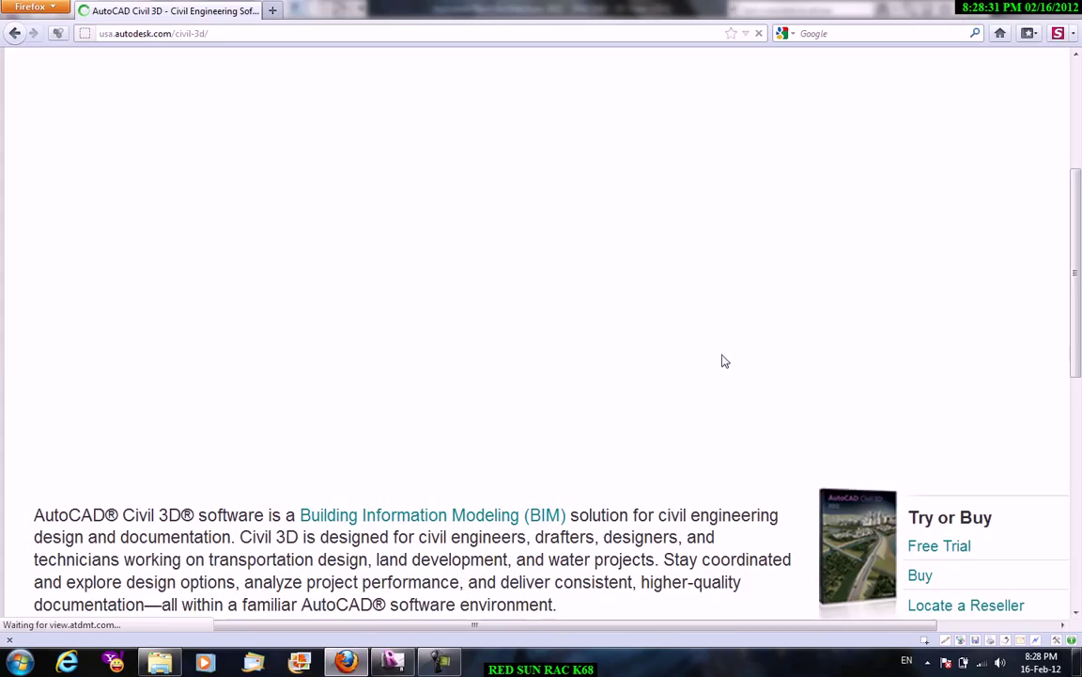
pyautogui.scroll(-10, 722, 361)
pyautogui.click(73, 150)
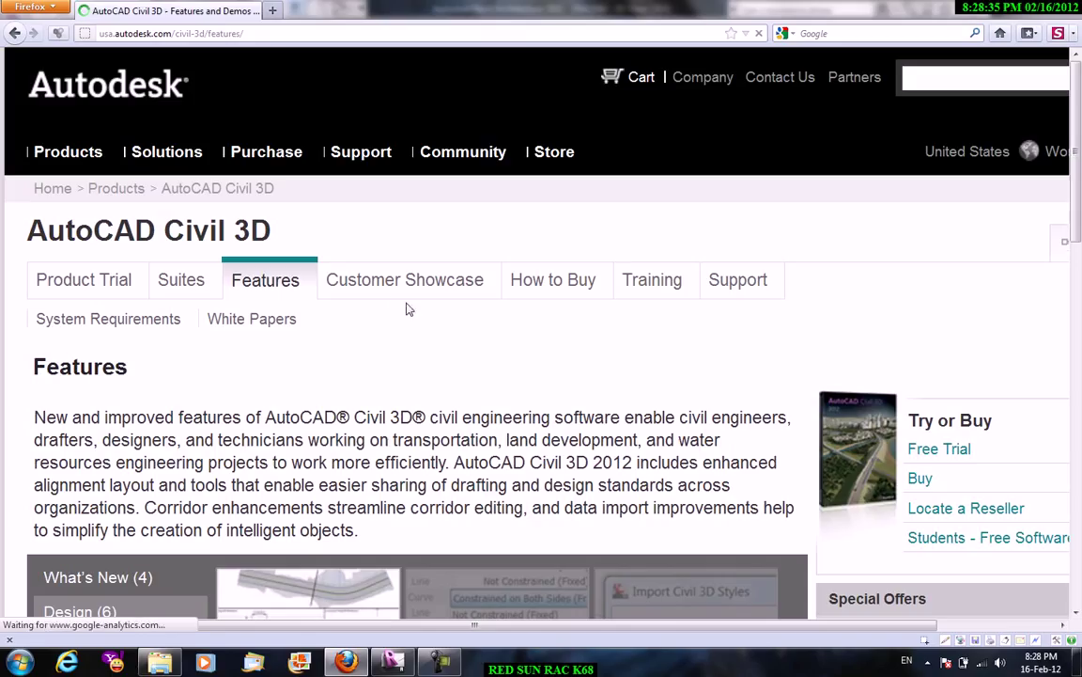
pyautogui.scroll(-5, 413, 315)
pyautogui.scroll(-3, 422, 327)
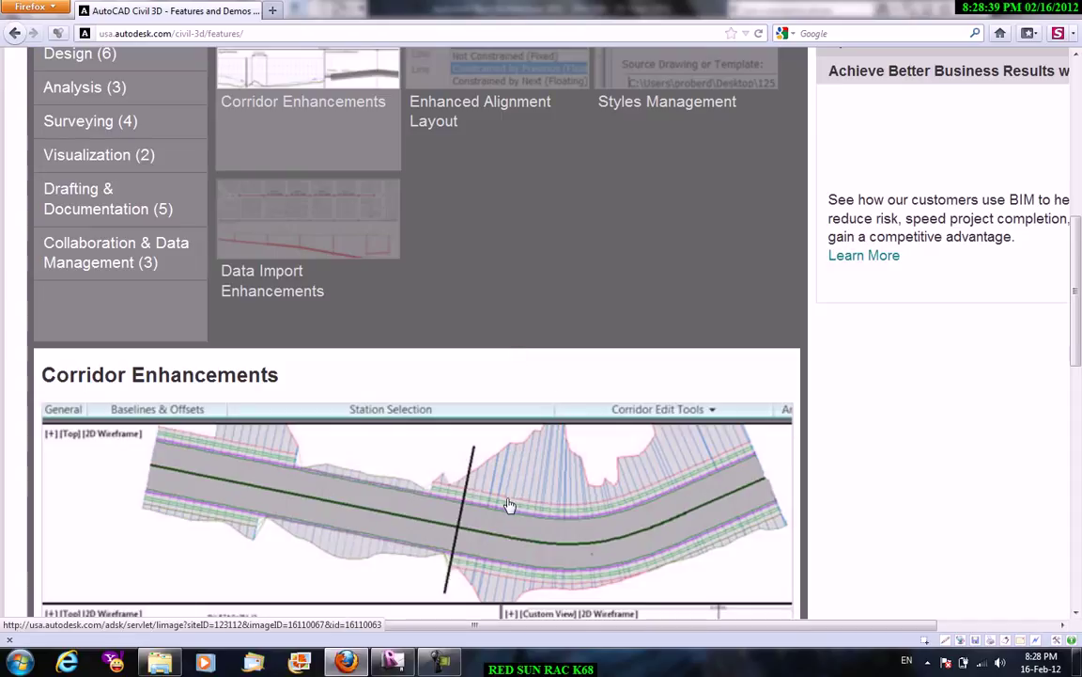
pyautogui.scroll(2, 567, 299)
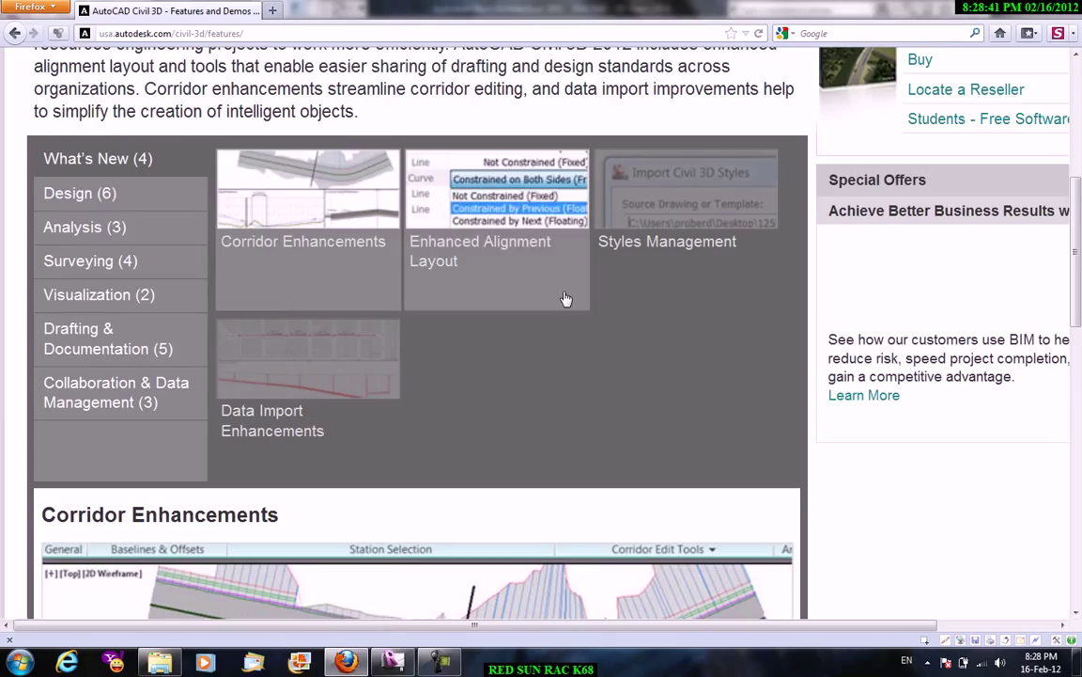
# Browse the Analysis and Surveying categories and open the Point Clouds feature description.
pyautogui.click(518, 222)
pyautogui.click(86, 230)
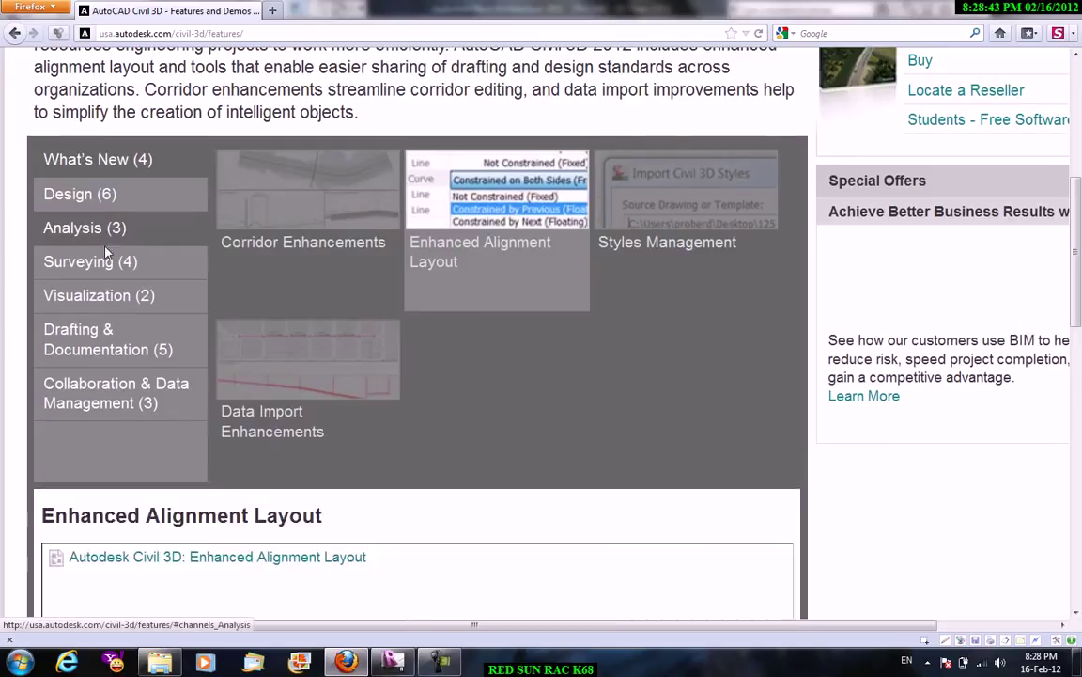
pyautogui.scroll(-4, 446, 373)
pyautogui.scroll(2, 137, 215)
pyautogui.scroll(4, 137, 215)
pyautogui.click(86, 402)
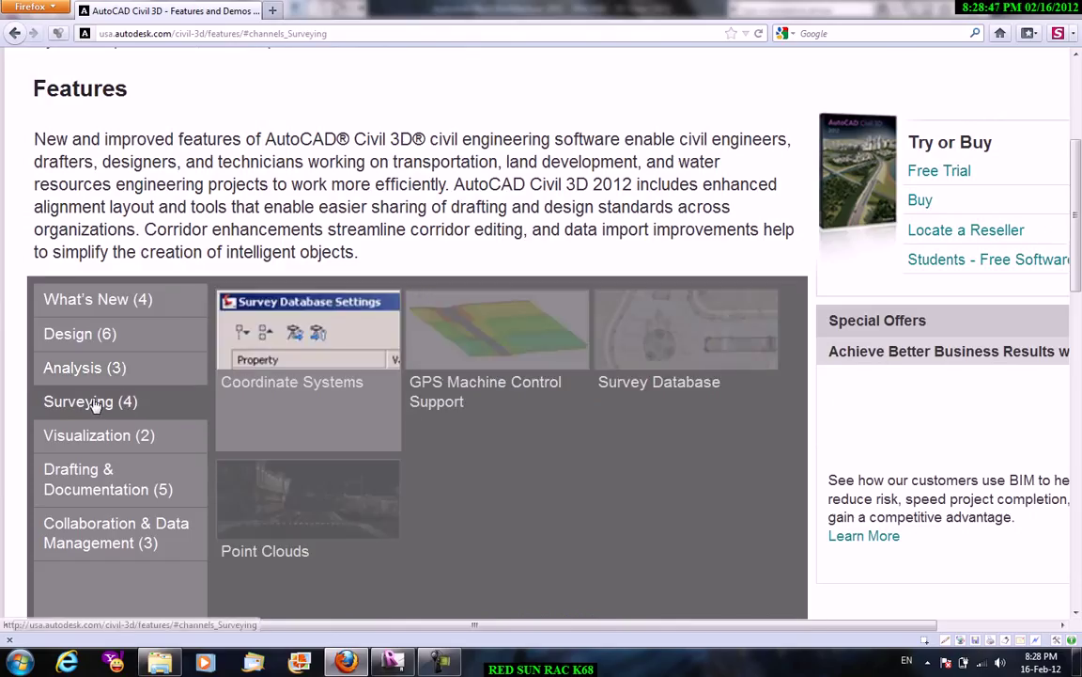
pyautogui.scroll(-2, 621, 402)
pyautogui.scroll(-5, 621, 402)
pyautogui.scroll(4, 597, 410)
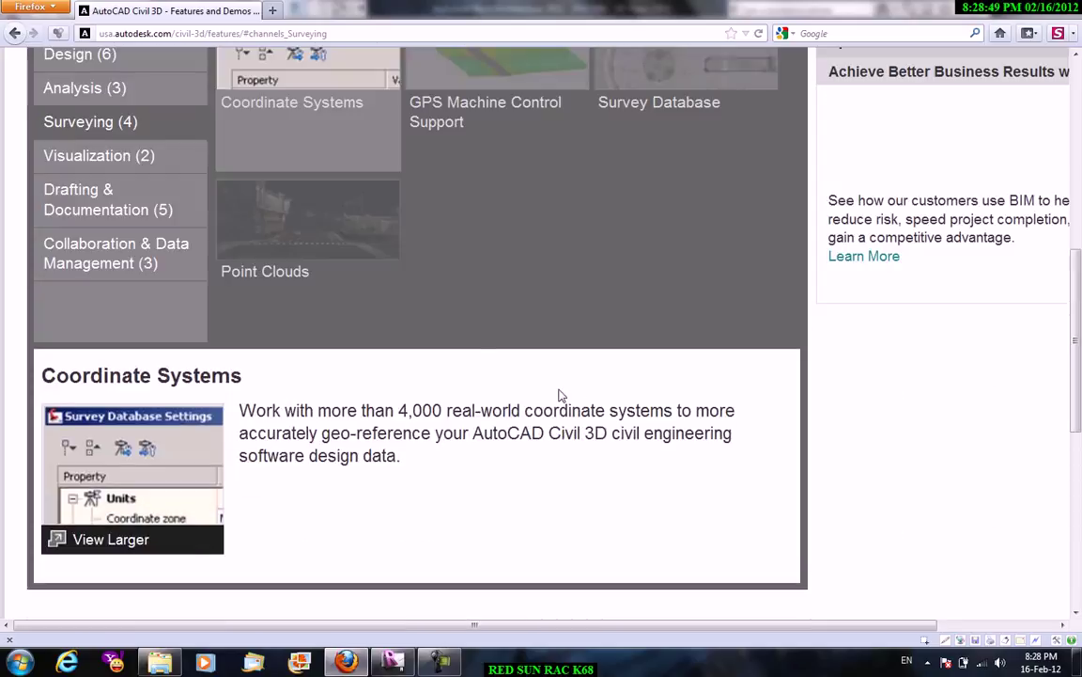
pyautogui.click(311, 226)
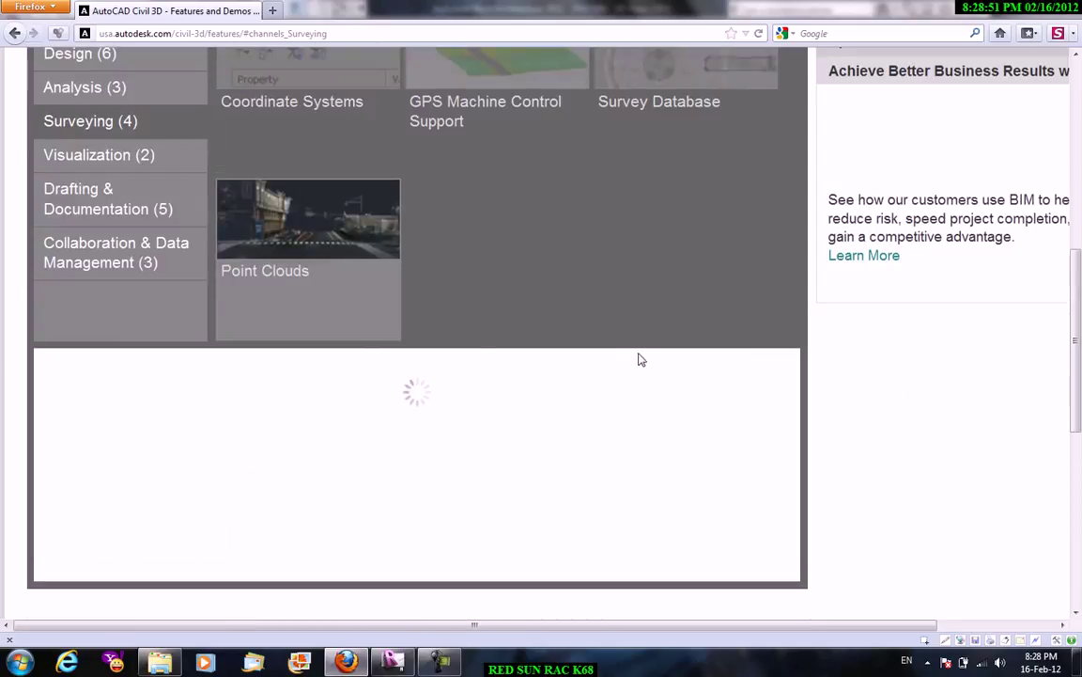
pyautogui.scroll(-4, 641, 358)
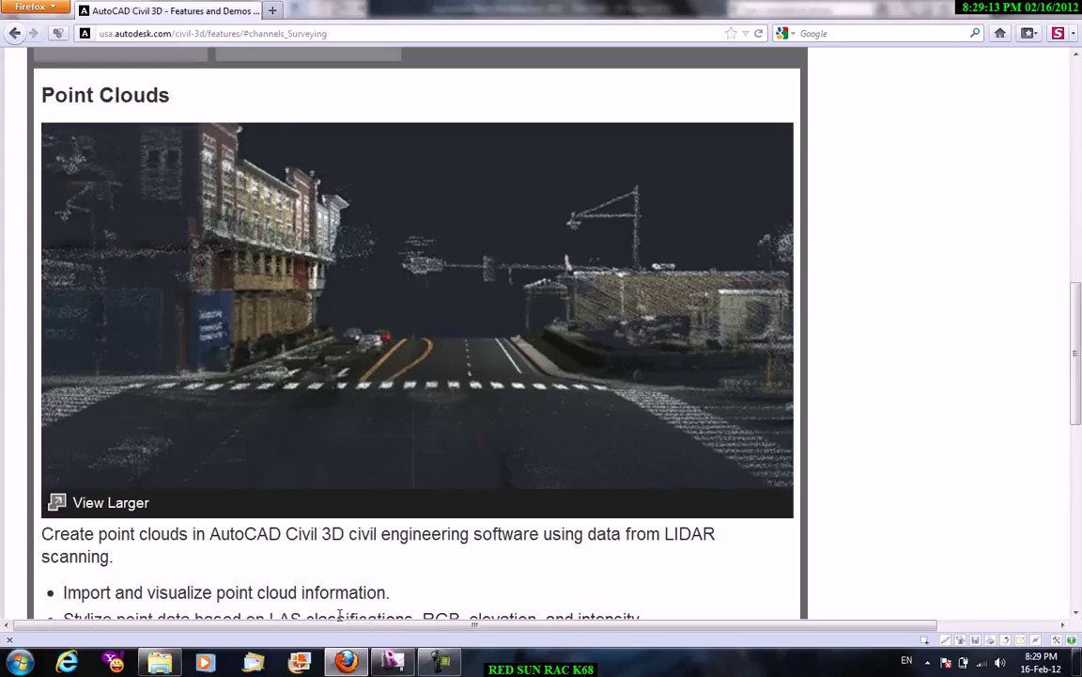
pyautogui.click(393, 661)
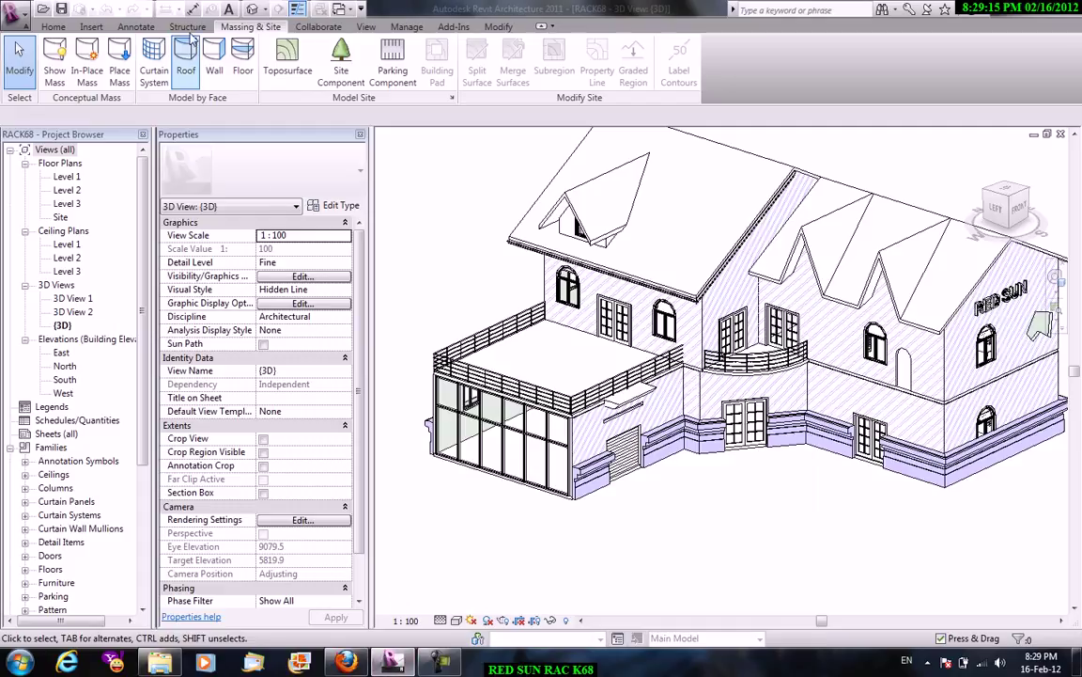
pyautogui.click(90, 27)
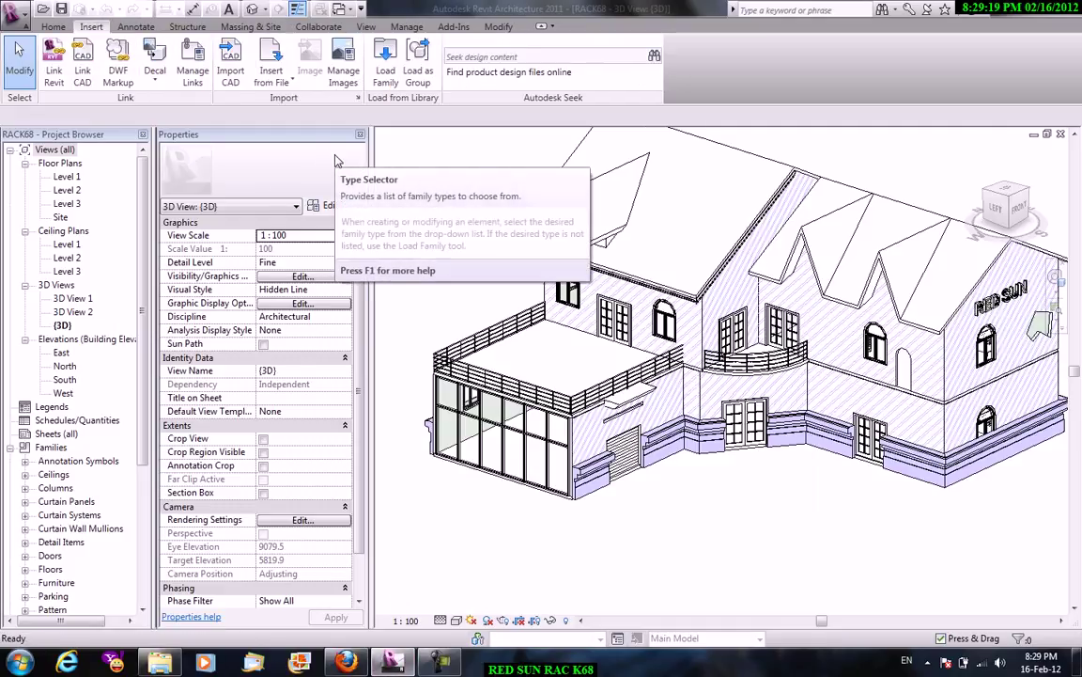
pyautogui.click(289, 84)
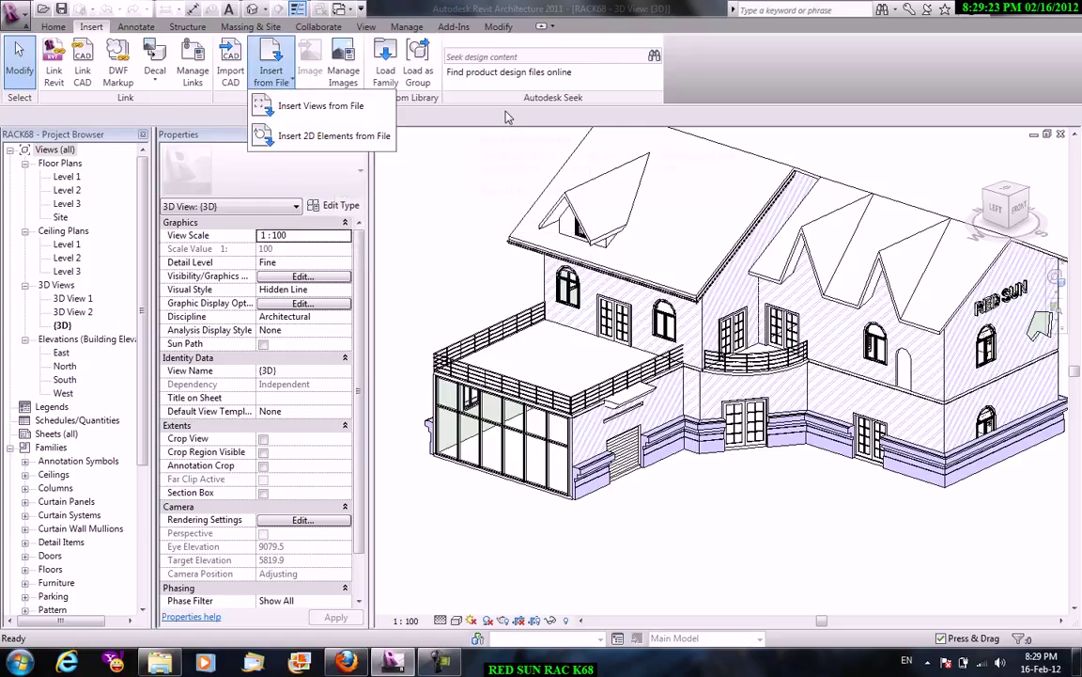
pyautogui.click(448, 107)
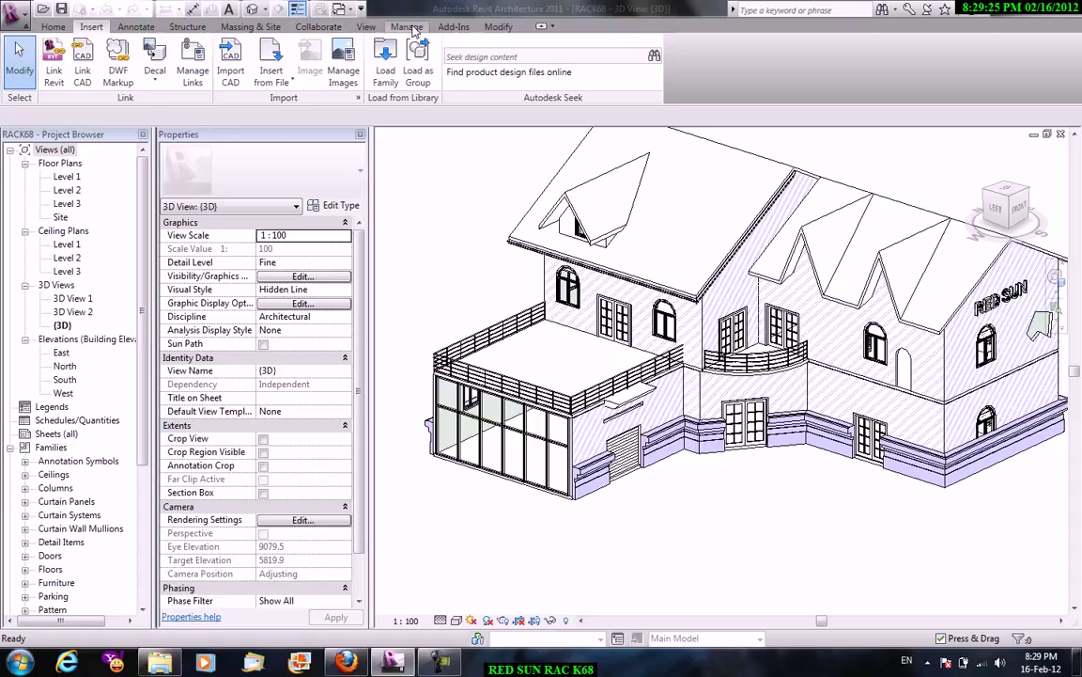
pyautogui.click(409, 27)
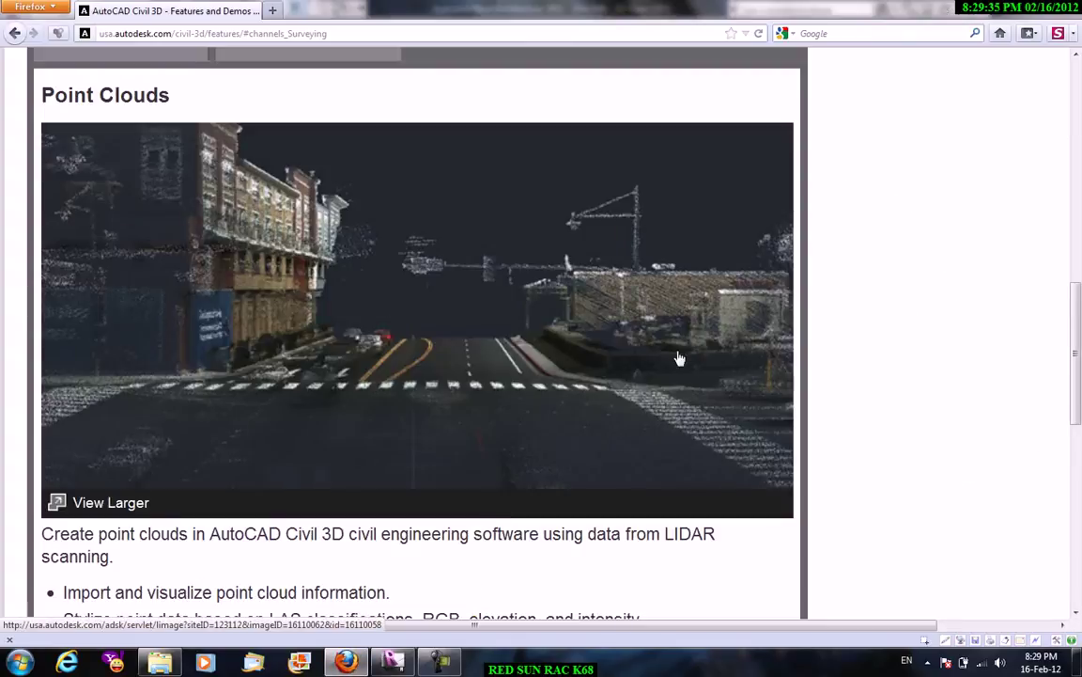
# View the Drafting & Documentation features and the Mapping Functionality details.
pyautogui.scroll(5, 793, 152)
pyautogui.scroll(3, 483, 212)
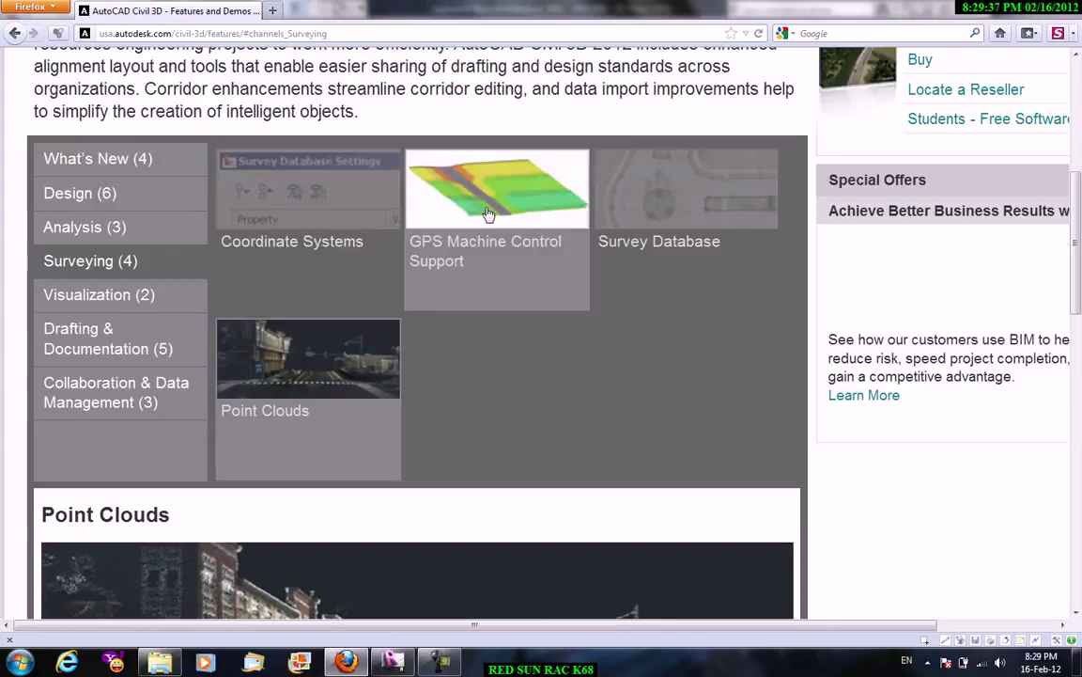
pyautogui.click(114, 350)
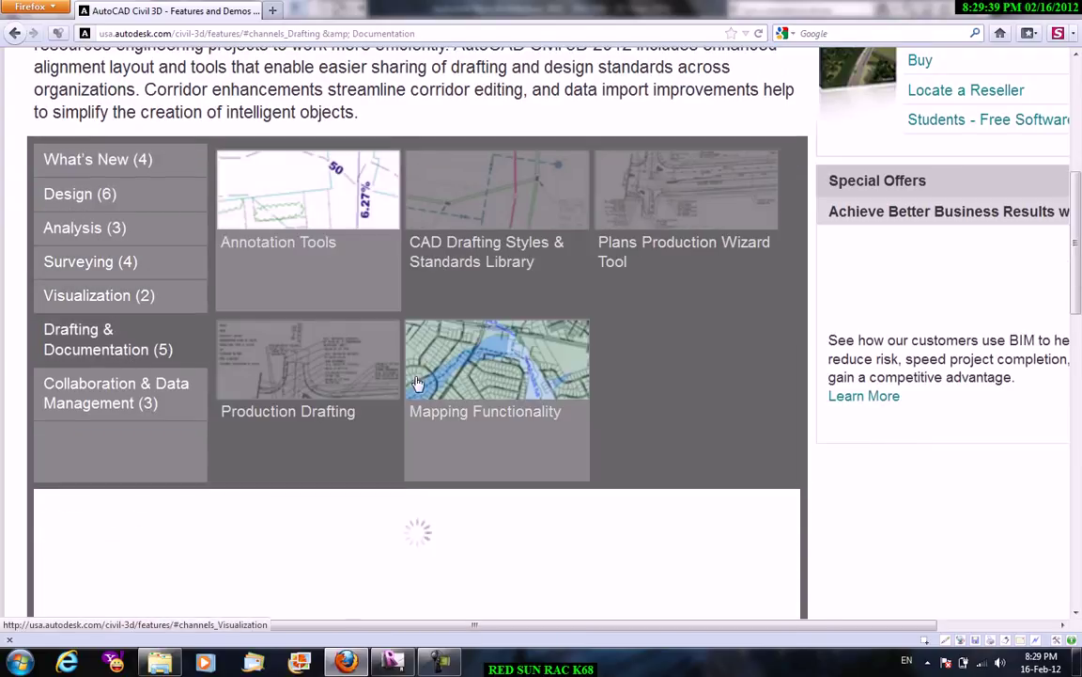
pyautogui.click(588, 350)
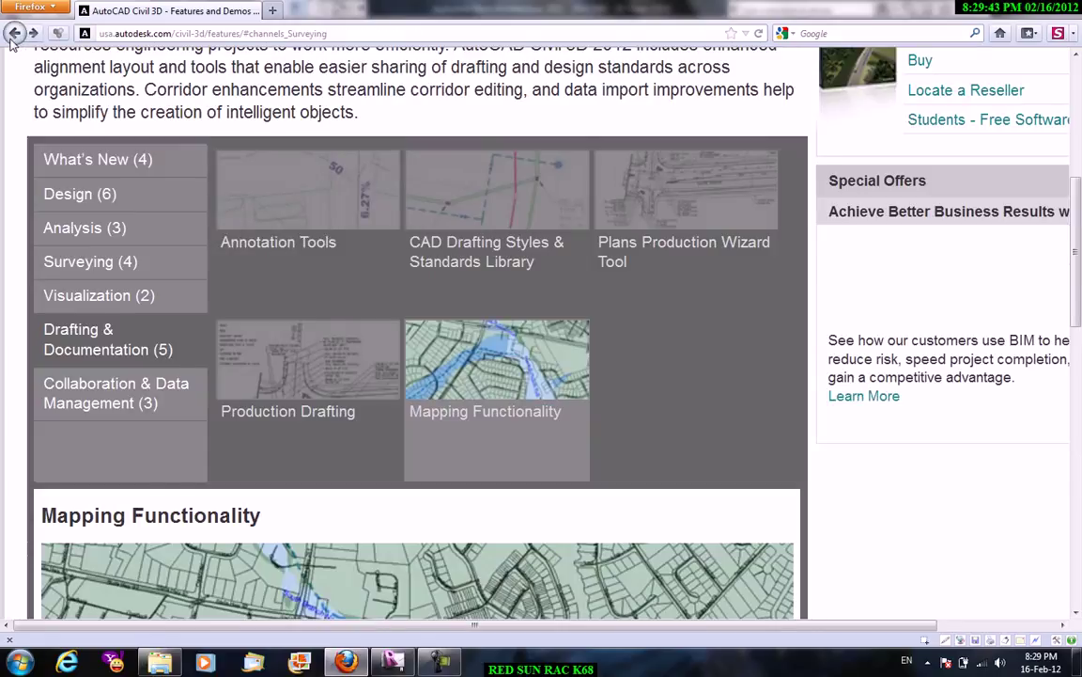
# Go back through the Civil 3D pages to the list of all Autodesk products.
pyautogui.click(14, 34)
pyautogui.click(14, 33)
pyautogui.click(14, 33)
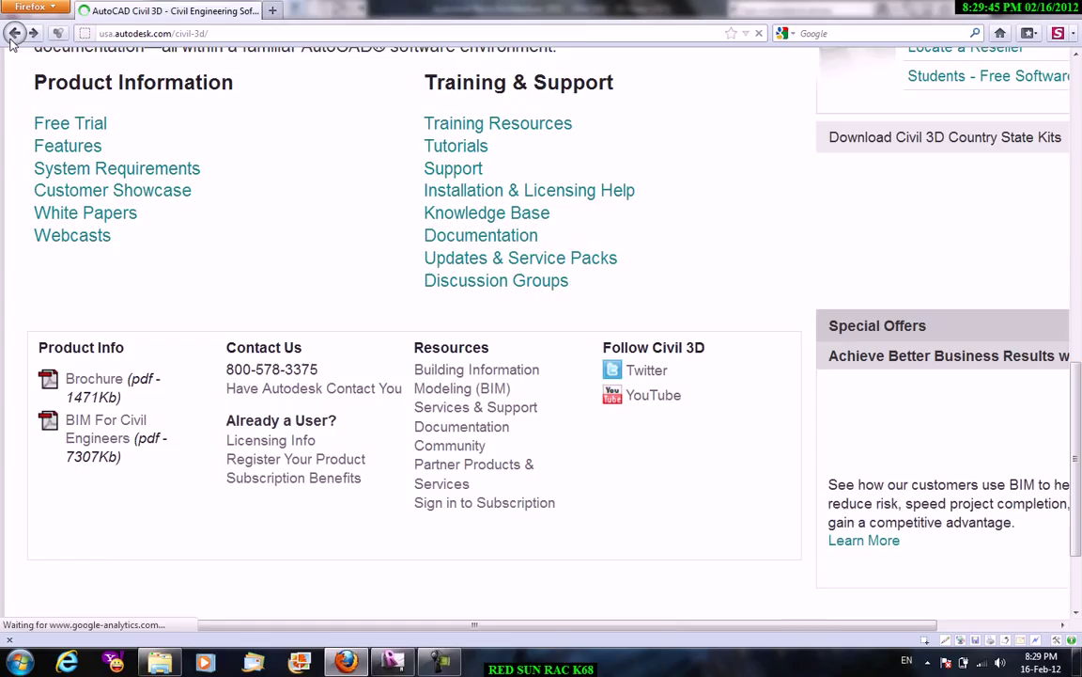
pyautogui.click(14, 34)
# Decline the customer feedback survey on the all-products page.
pyautogui.scroll(-10, 273, 268)
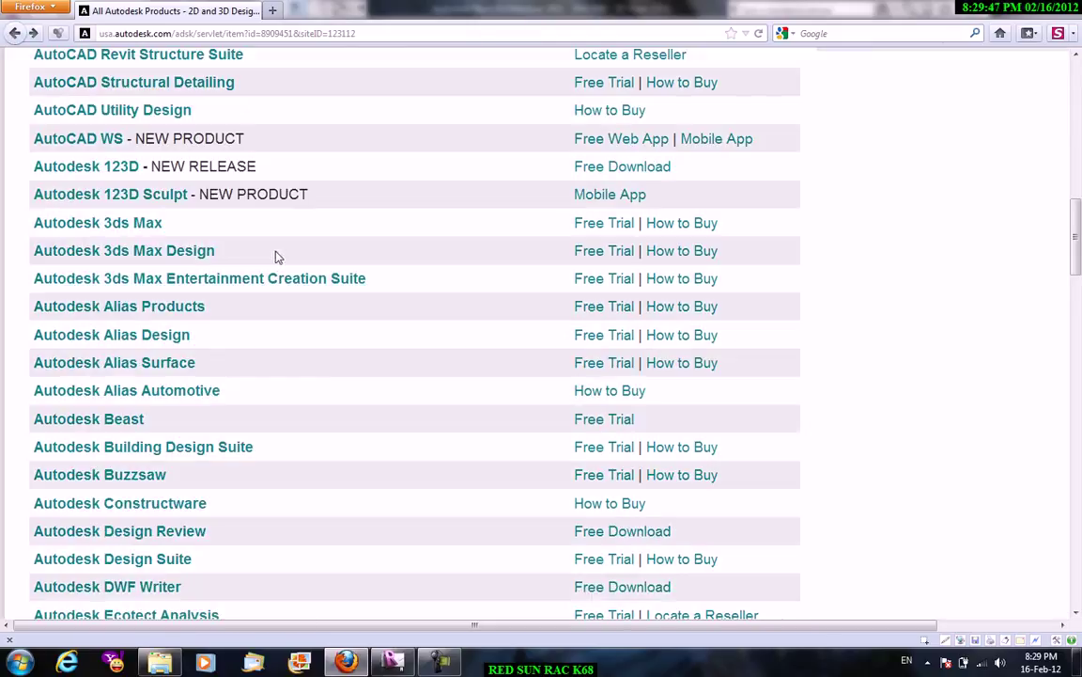
pyautogui.scroll(-10, 344, 286)
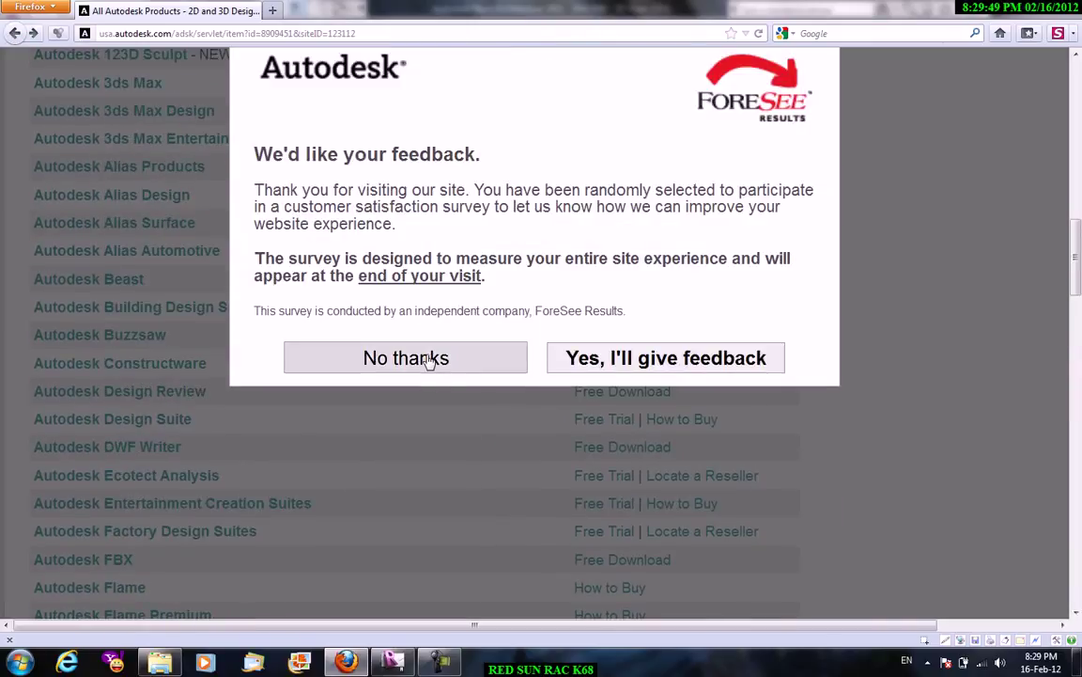
pyautogui.click(430, 359)
# Open the Autodesk Infrastructure Modeler product page and its brochure PDF.
pyautogui.scroll(-3, 413, 336)
pyautogui.scroll(-3, 411, 332)
pyautogui.scroll(-10, 409, 331)
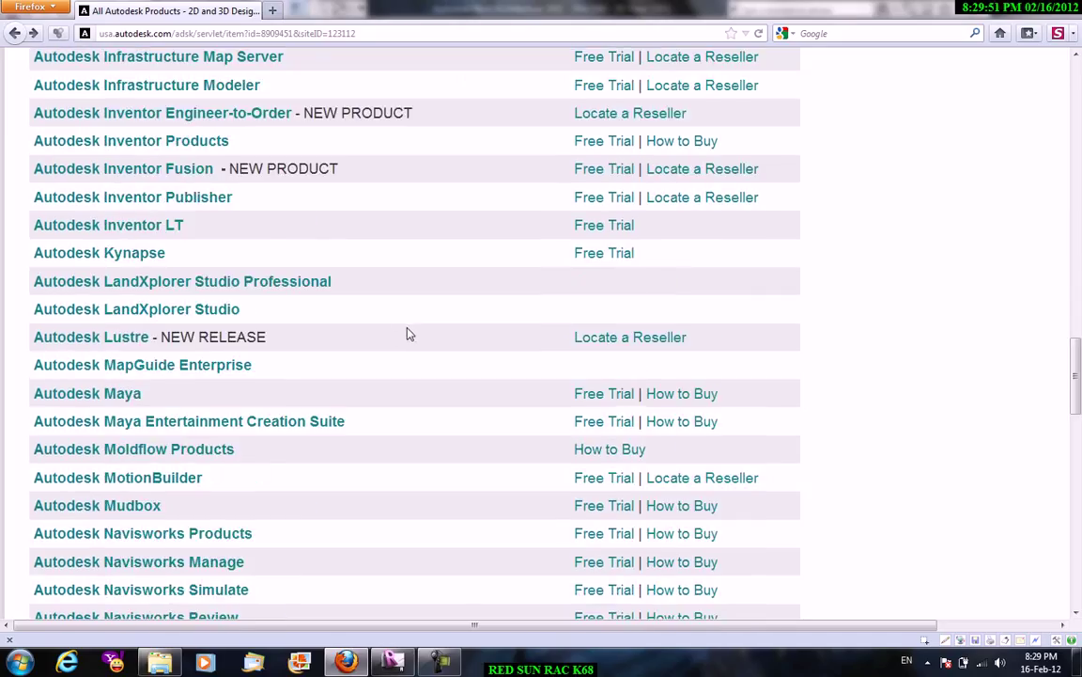
pyautogui.scroll(-3, 394, 332)
pyautogui.scroll(5, 263, 324)
pyautogui.scroll(3, 211, 338)
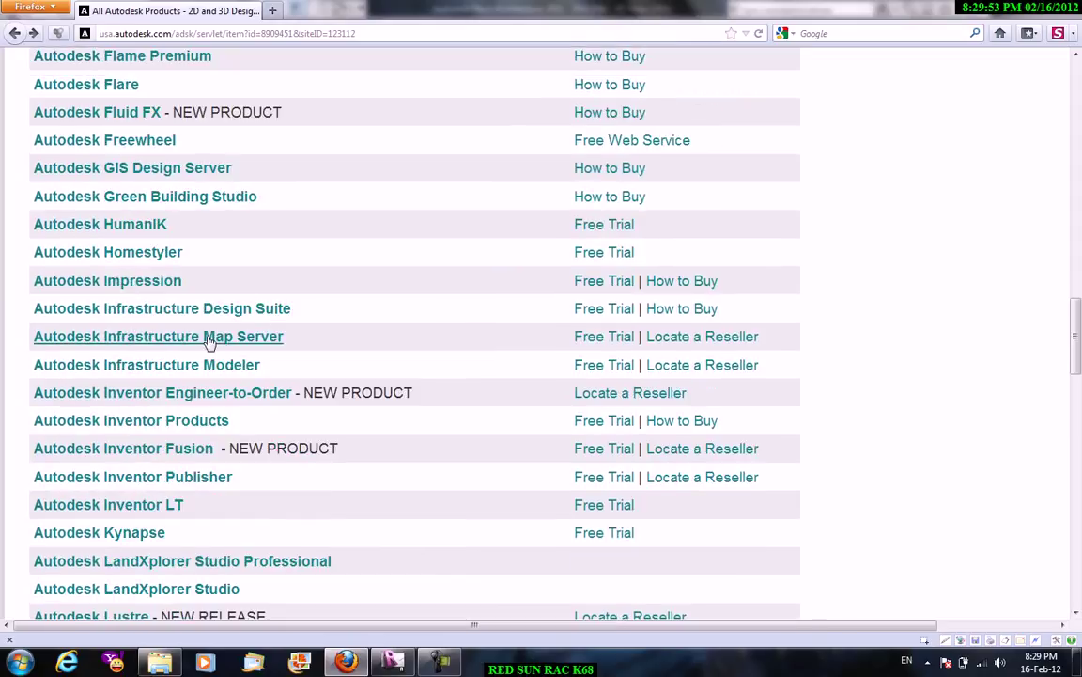
pyautogui.click(205, 368)
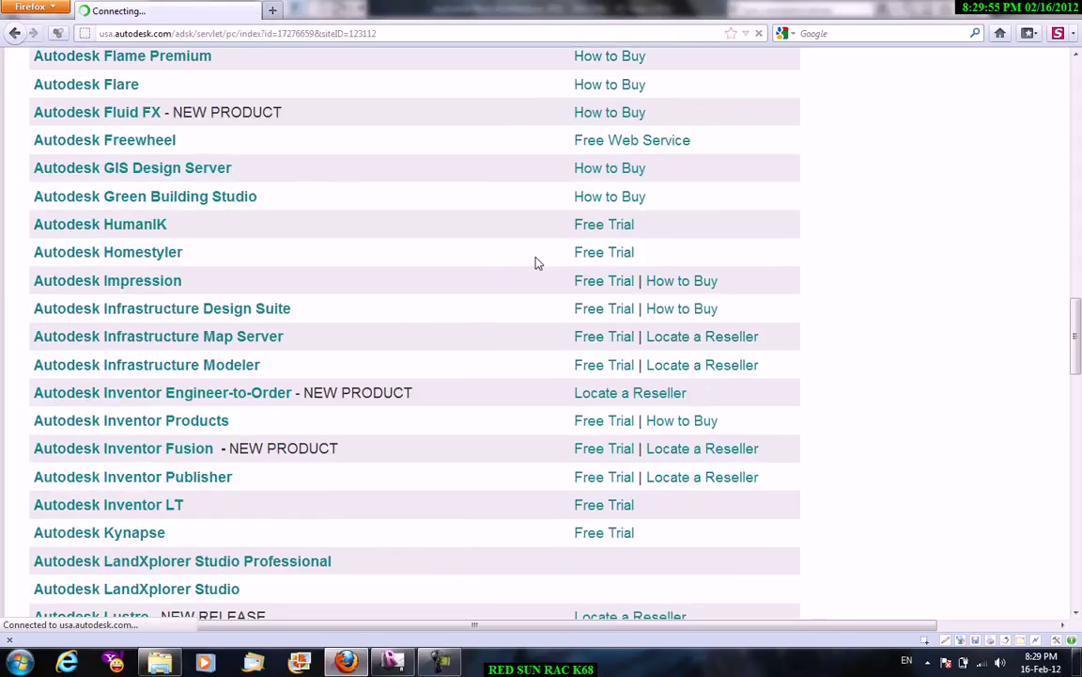
pyautogui.scroll(-5, 532, 263)
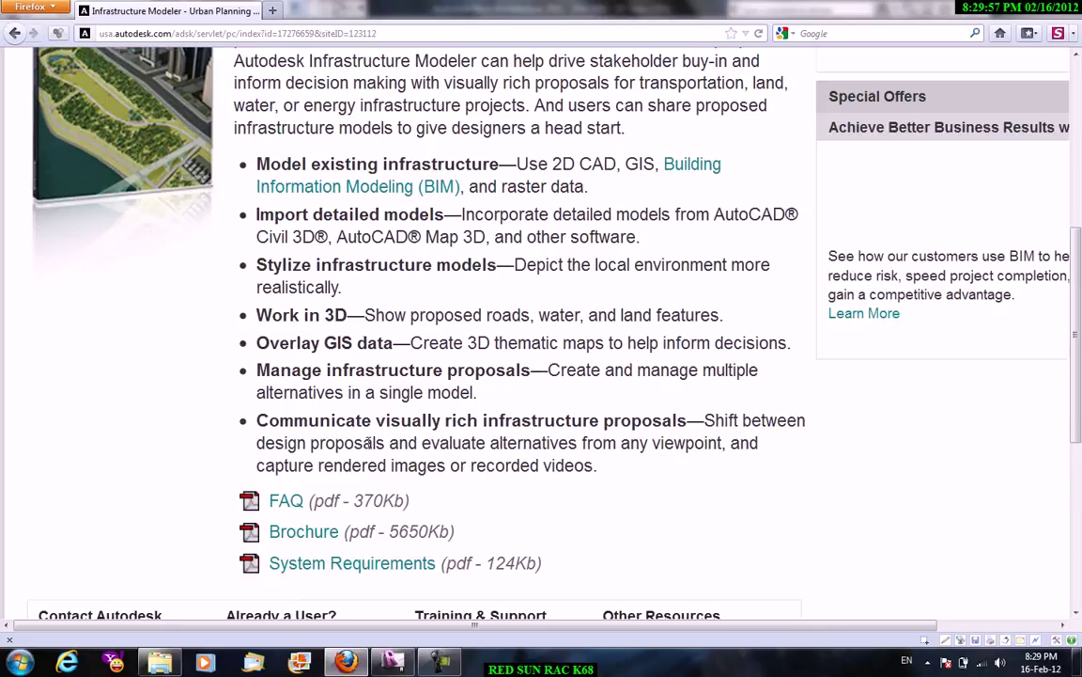
pyautogui.scroll(-5, 368, 442)
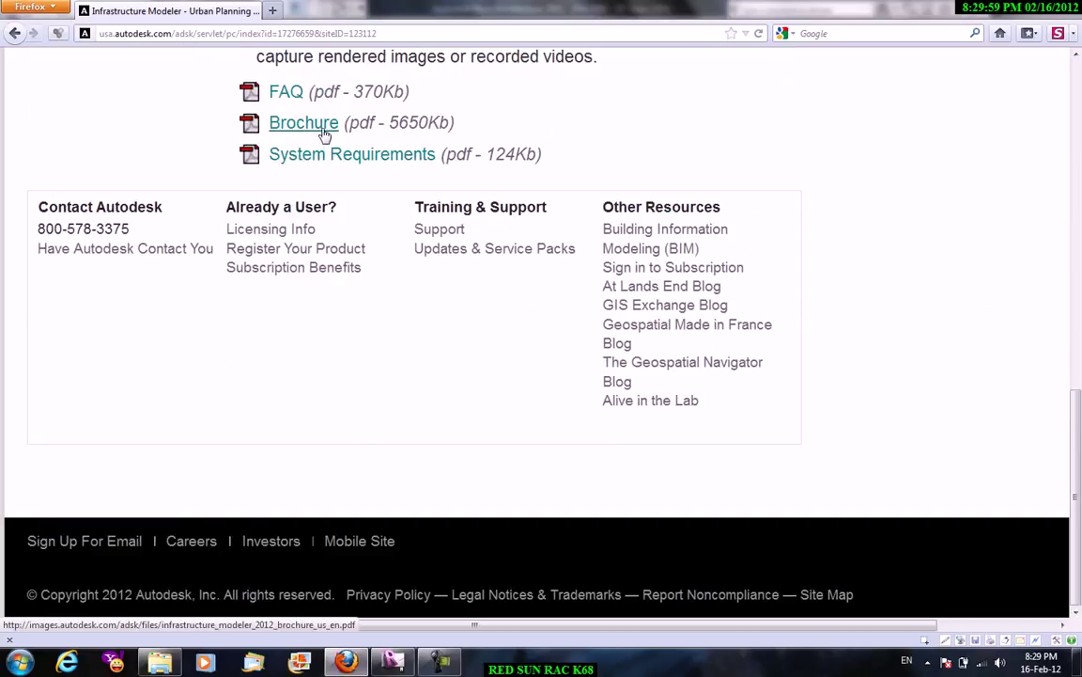
pyautogui.click(323, 135)
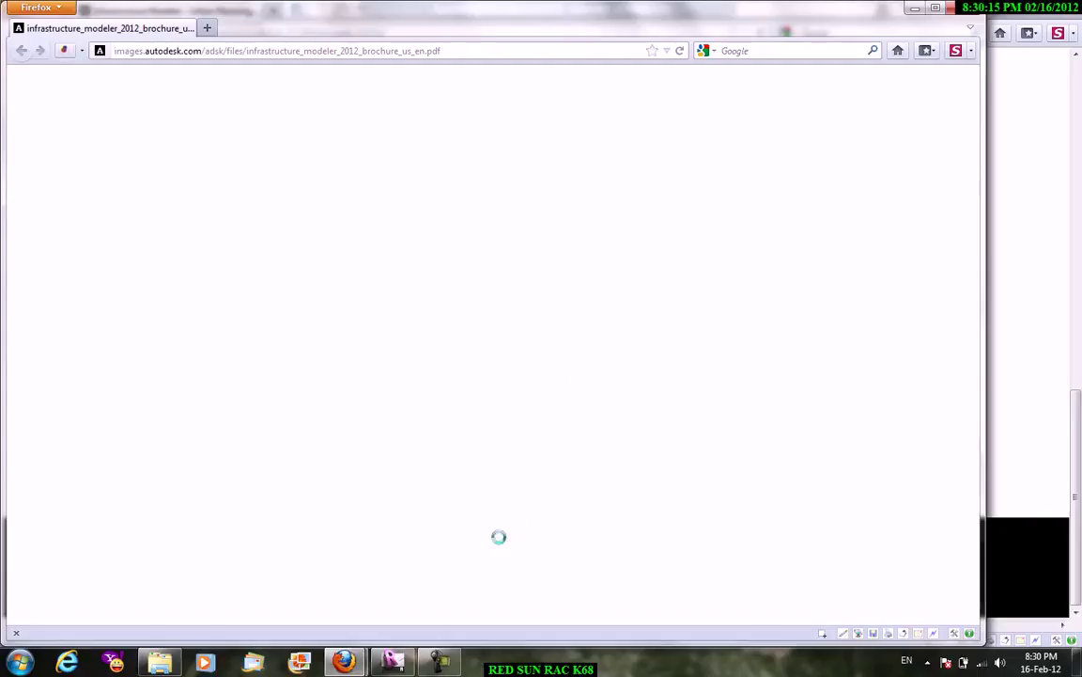
# Load youtube.com in a new tab, then return to the Infrastructure Modeler page and brochure window.
pyautogui.click(913, 11)
pyautogui.click(418, 32)
pyautogui.click(273, 11)
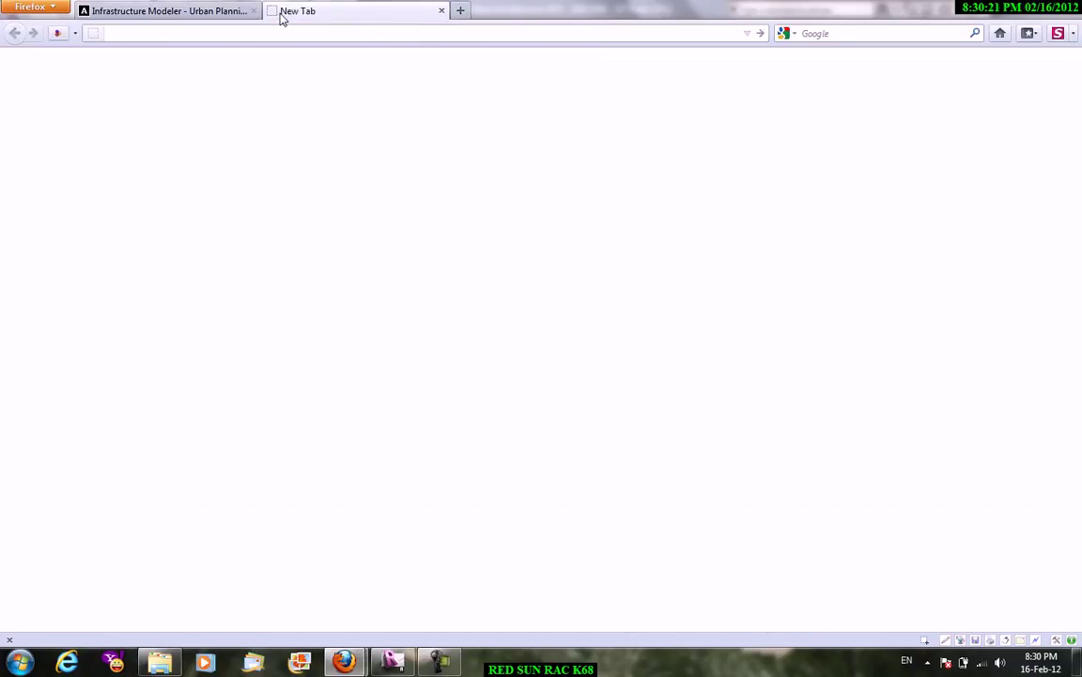
pyautogui.write('youtube')
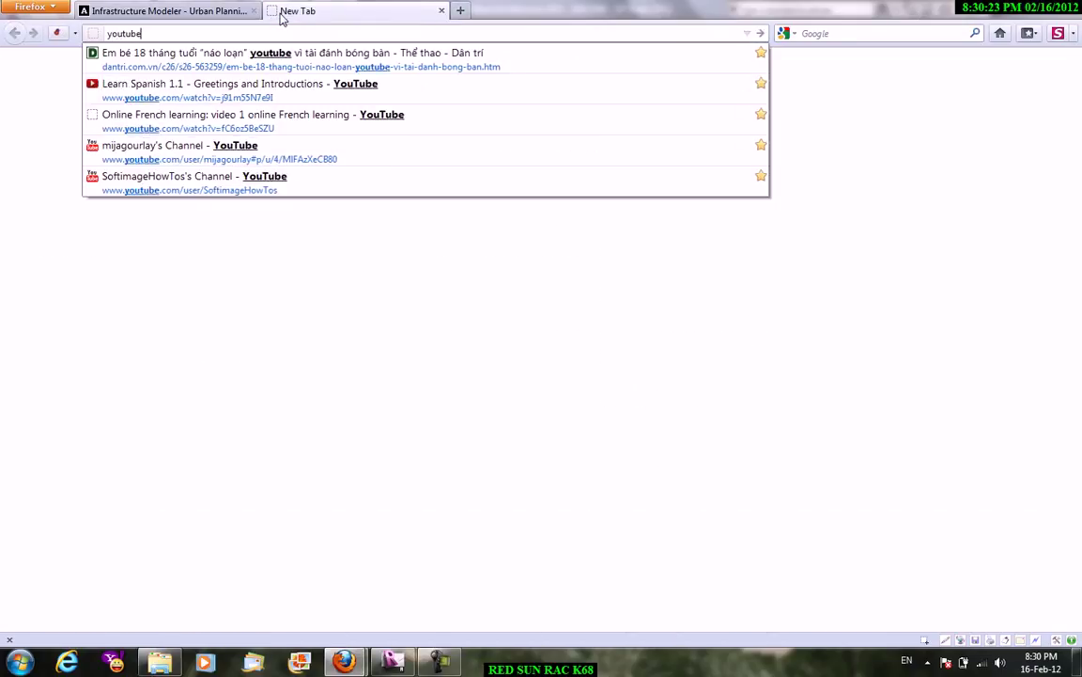
pyautogui.write('.com')
pyautogui.press('Return')
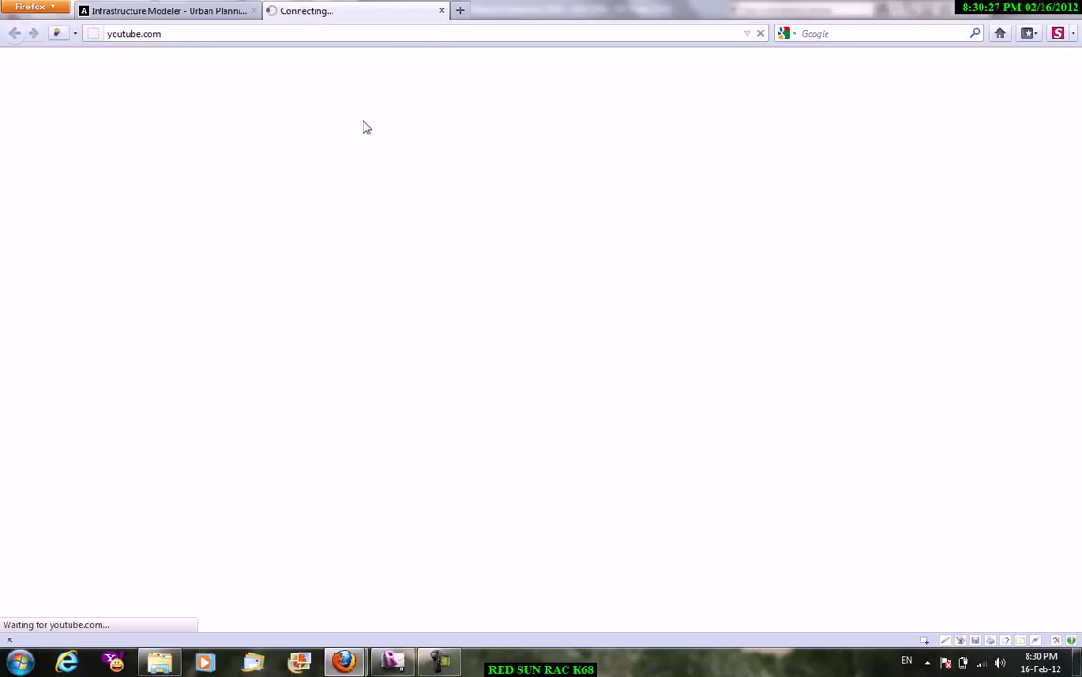
pyautogui.click(205, 16)
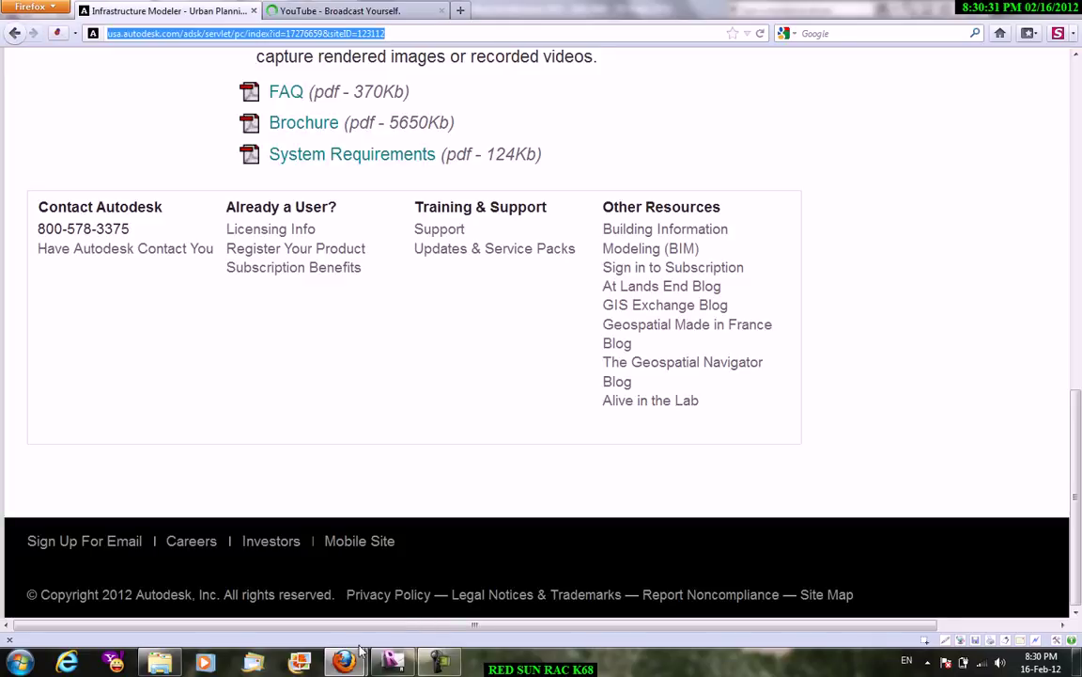
pyautogui.moveTo(343, 662)
pyautogui.click(432, 531)
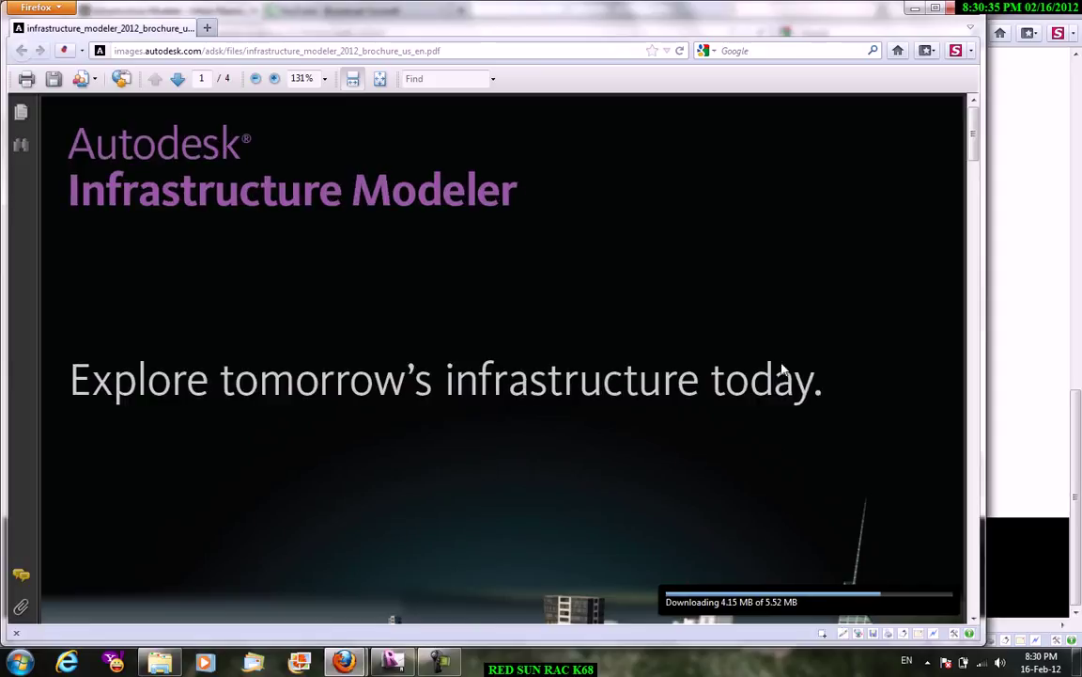
pyautogui.press('super+Up')
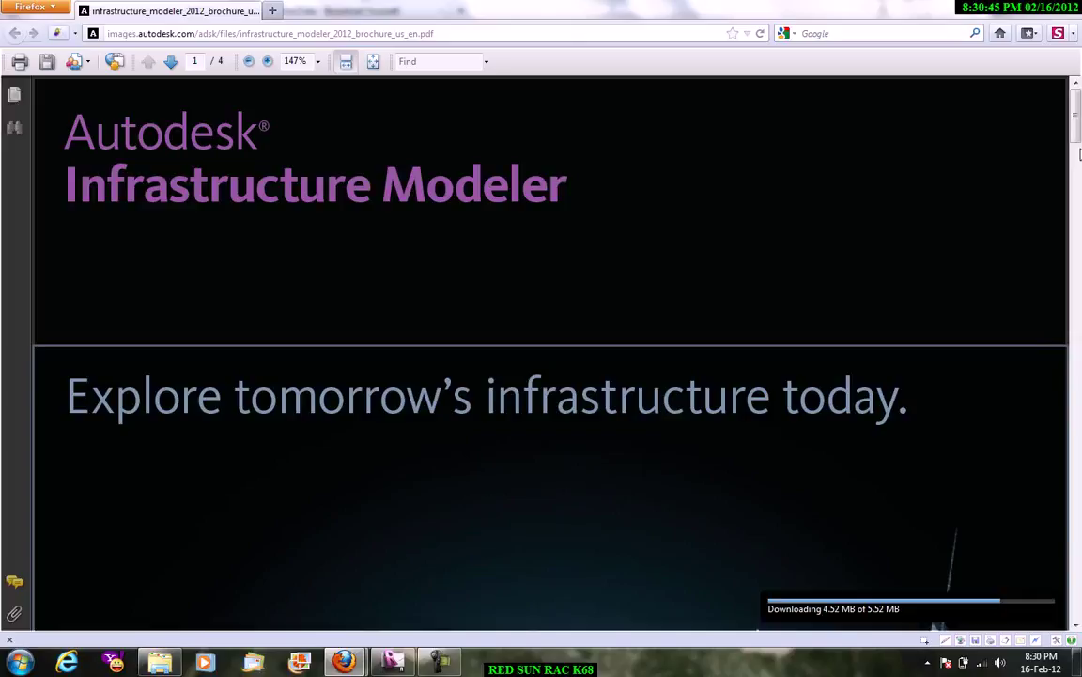
pyautogui.scroll(-3, 817, 574)
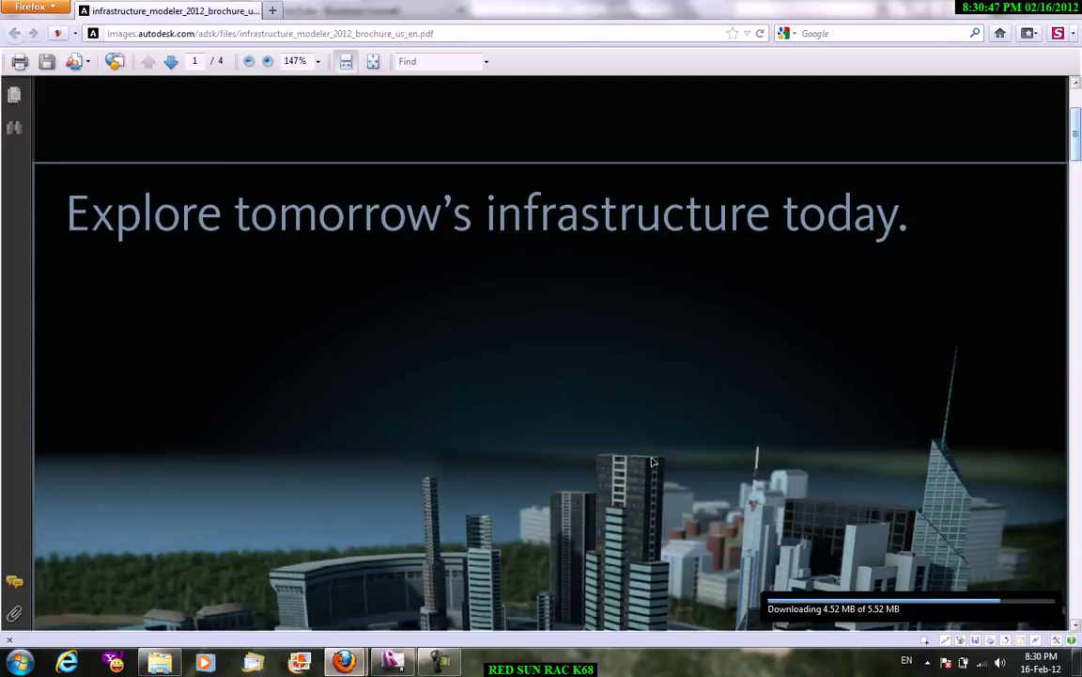
pyautogui.moveTo(1078, 148); pyautogui.dragTo(1079, 162)
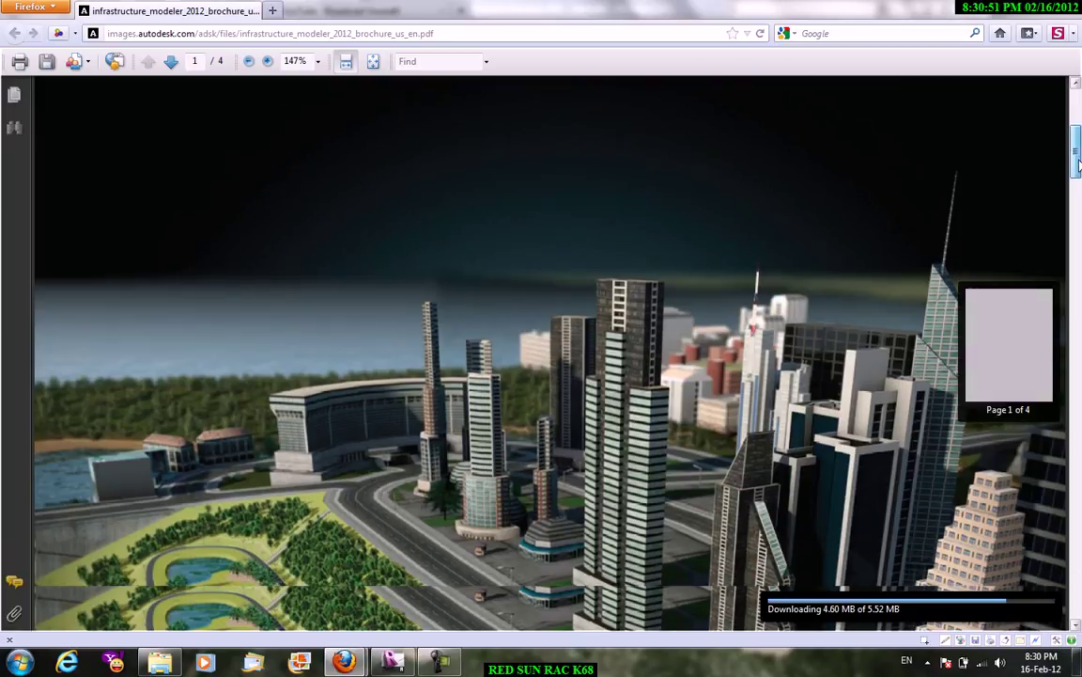
pyautogui.click(1077, 625)
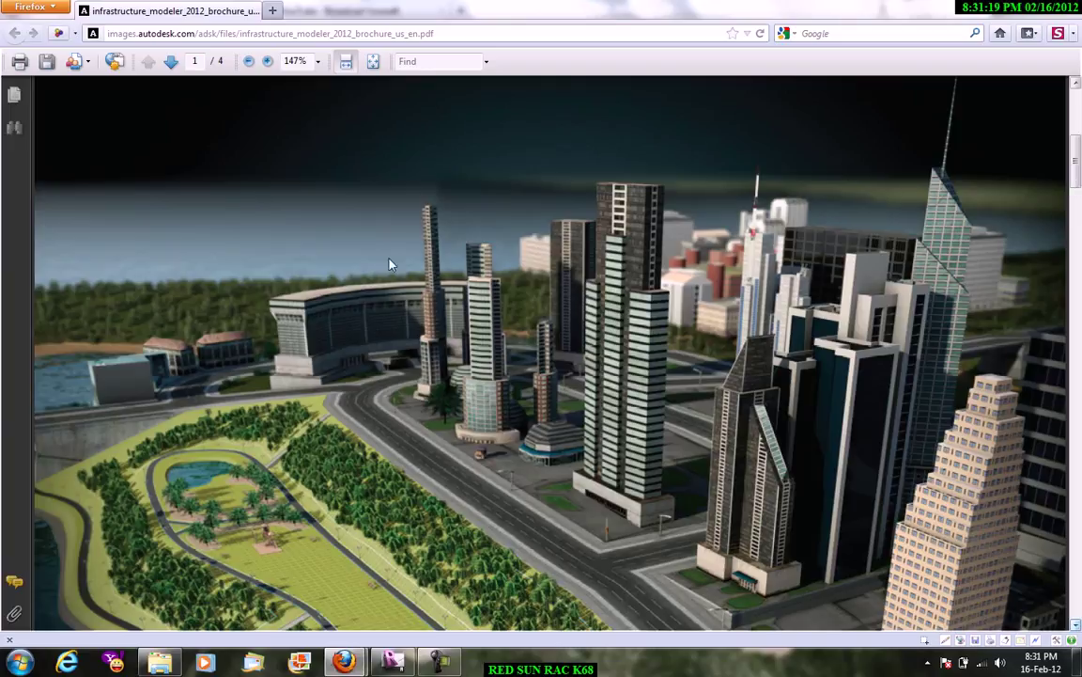
pyautogui.scroll(-1, 417, 449)
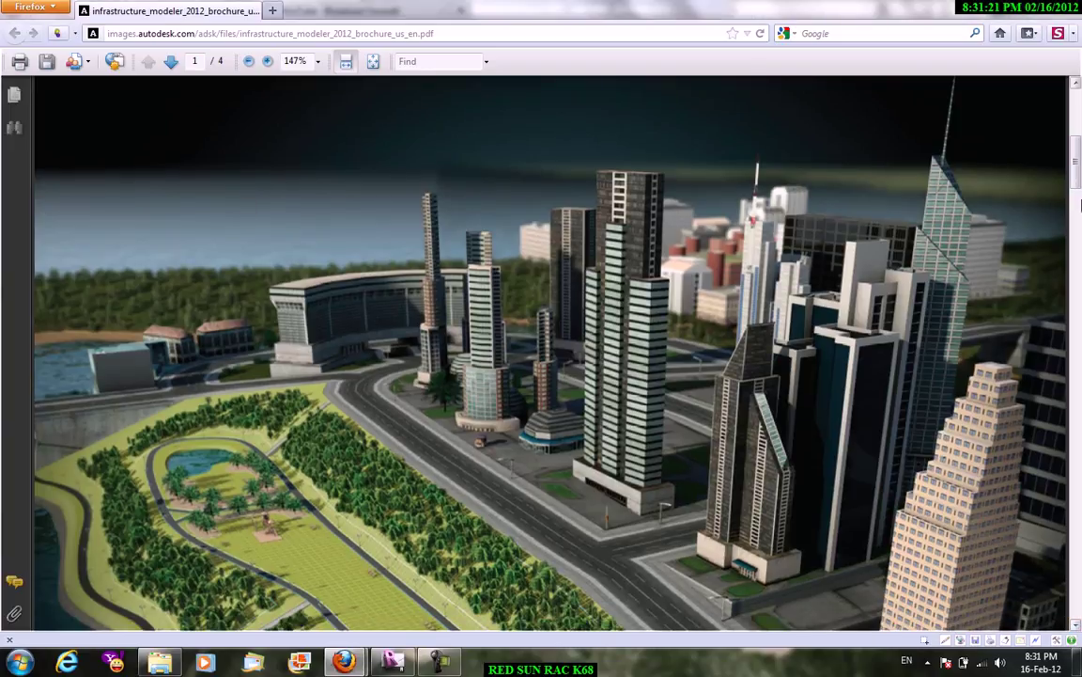
pyautogui.moveTo(1079, 166); pyautogui.dragTo(1078, 197)
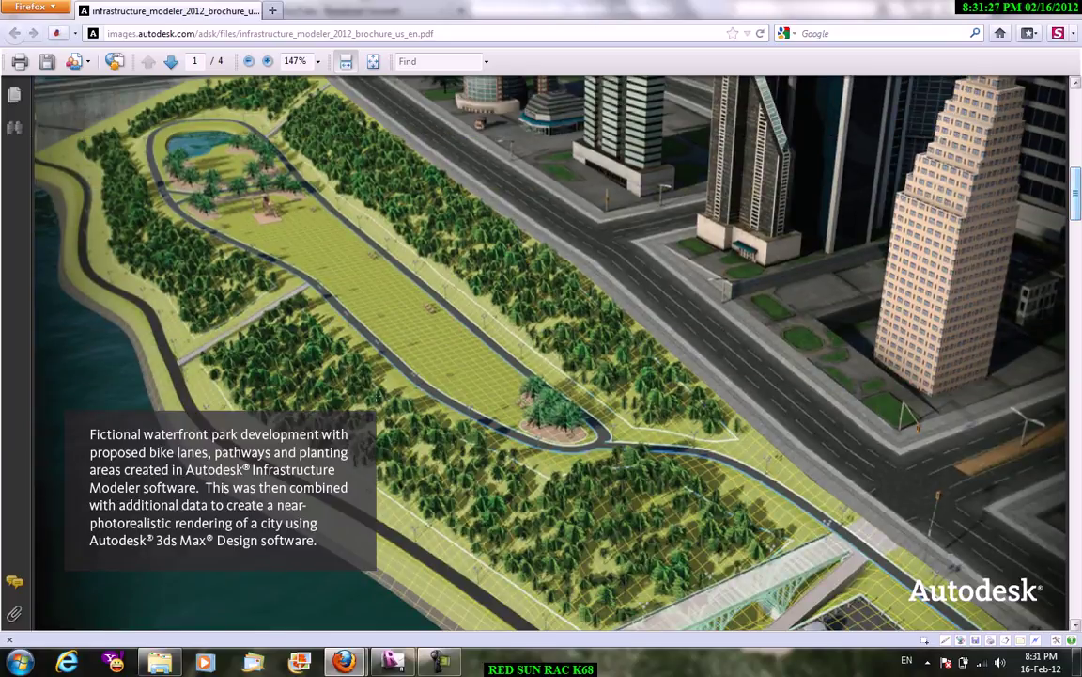
pyautogui.moveTo(1079, 218); pyautogui.dragTo(1078, 452)
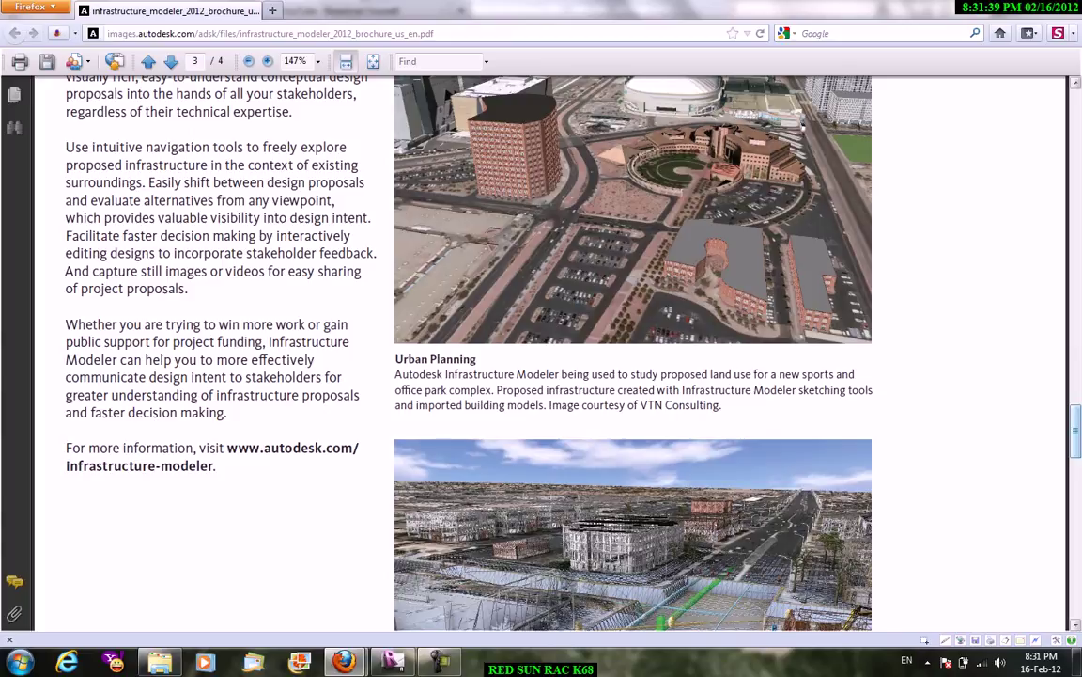
pyautogui.scroll(-5, 1068, 380)
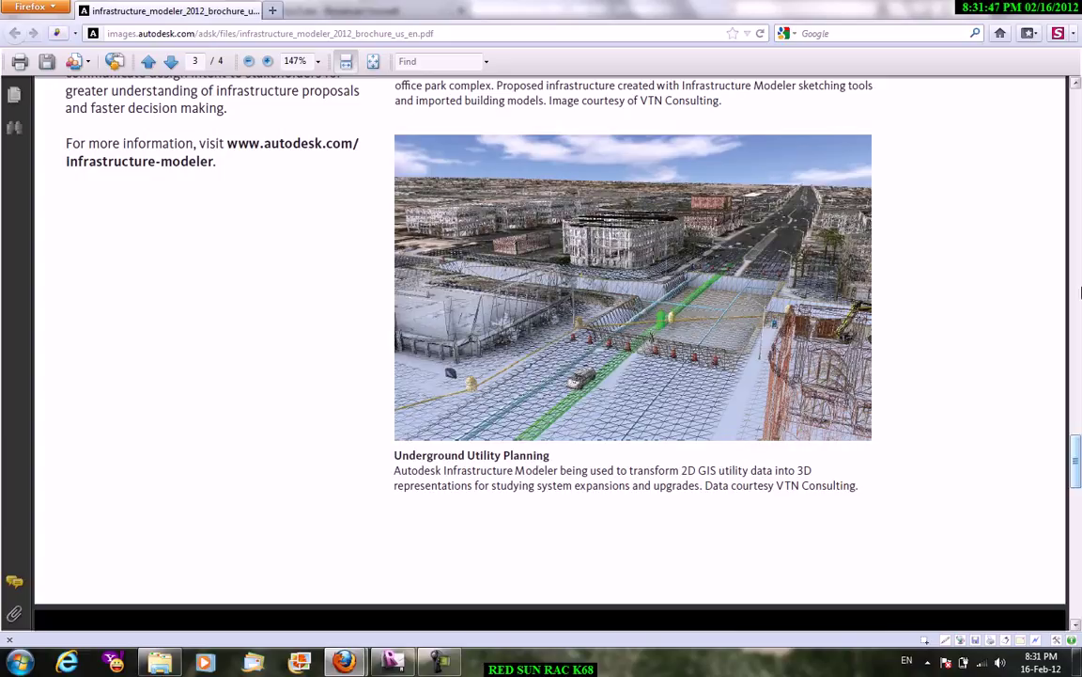
pyautogui.moveTo(1077, 457); pyautogui.dragTo(1077, 282)
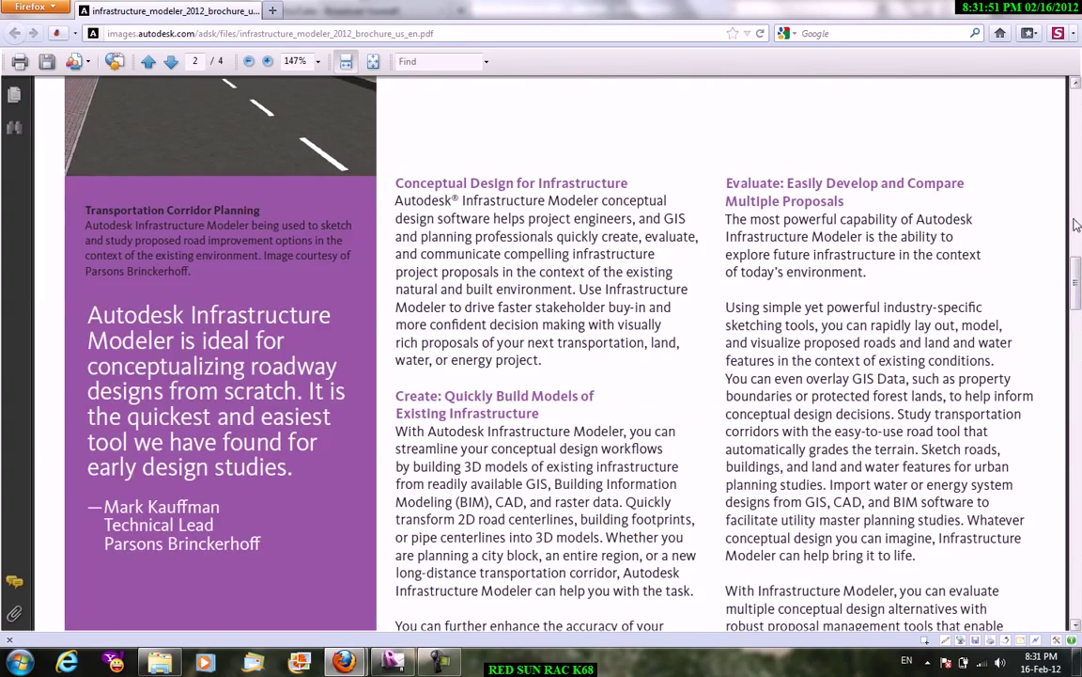
pyautogui.moveTo(1077, 226); pyautogui.dragTo(1077, 84)
# On the YouTube tab, search for 'cityengine 2011'.
pyautogui.hotkey('alt', 'Left')
pyautogui.click(319, 33)
pyautogui.click(338, 11)
pyautogui.click(401, 69)
pyautogui.write('ityengie')
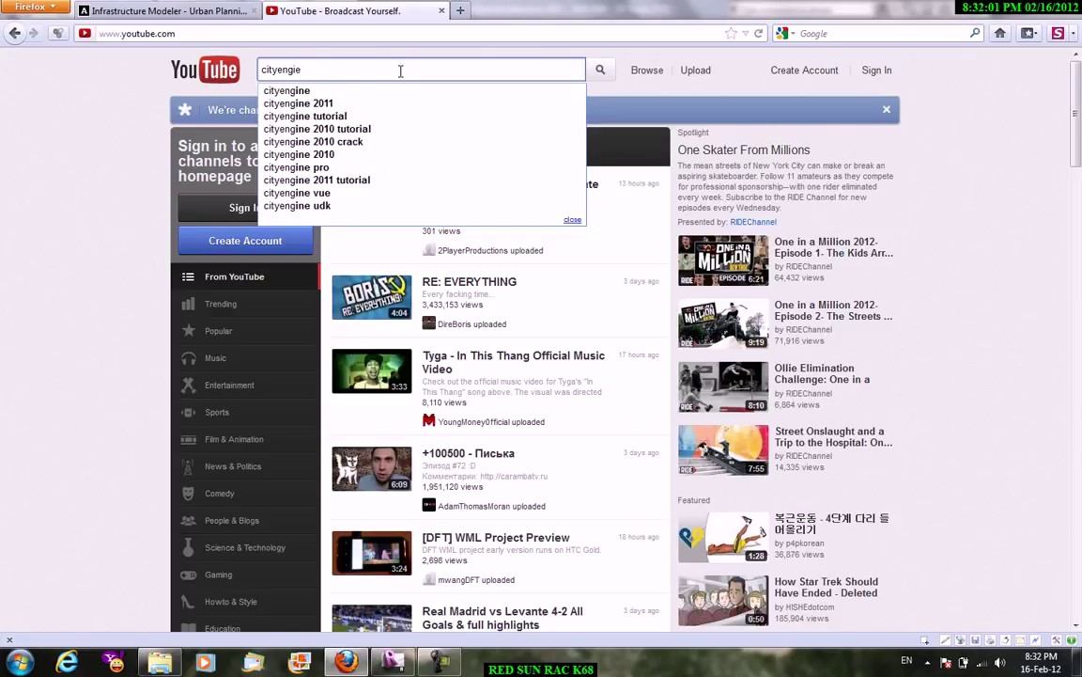
pyautogui.press('Down')
pyautogui.press('Down')
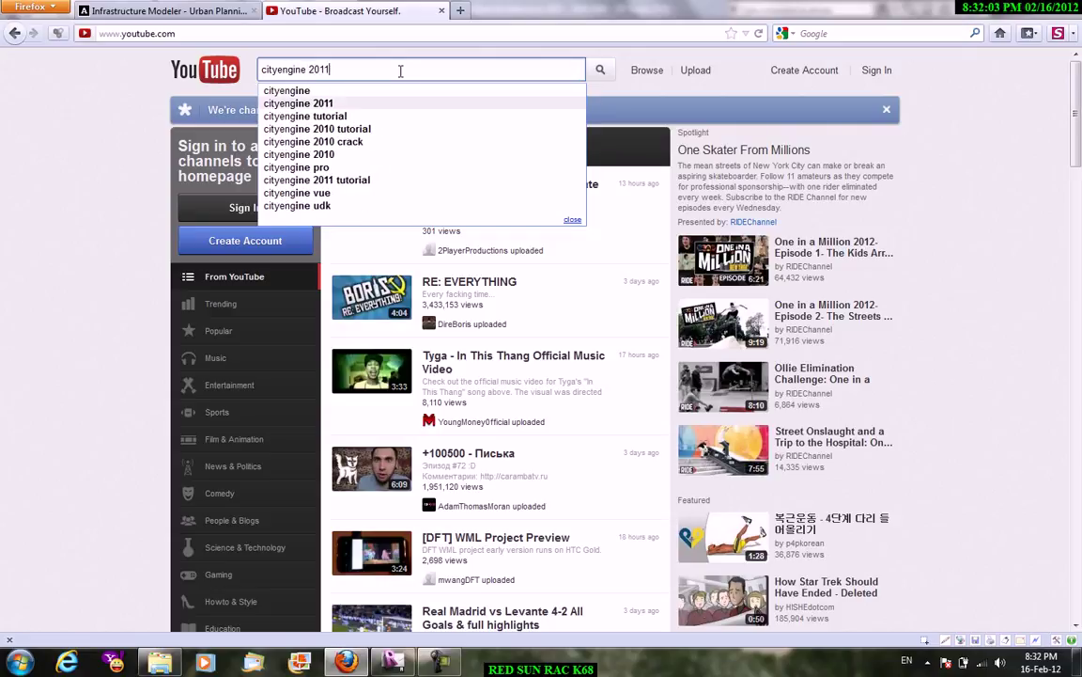
pyautogui.press('Return')
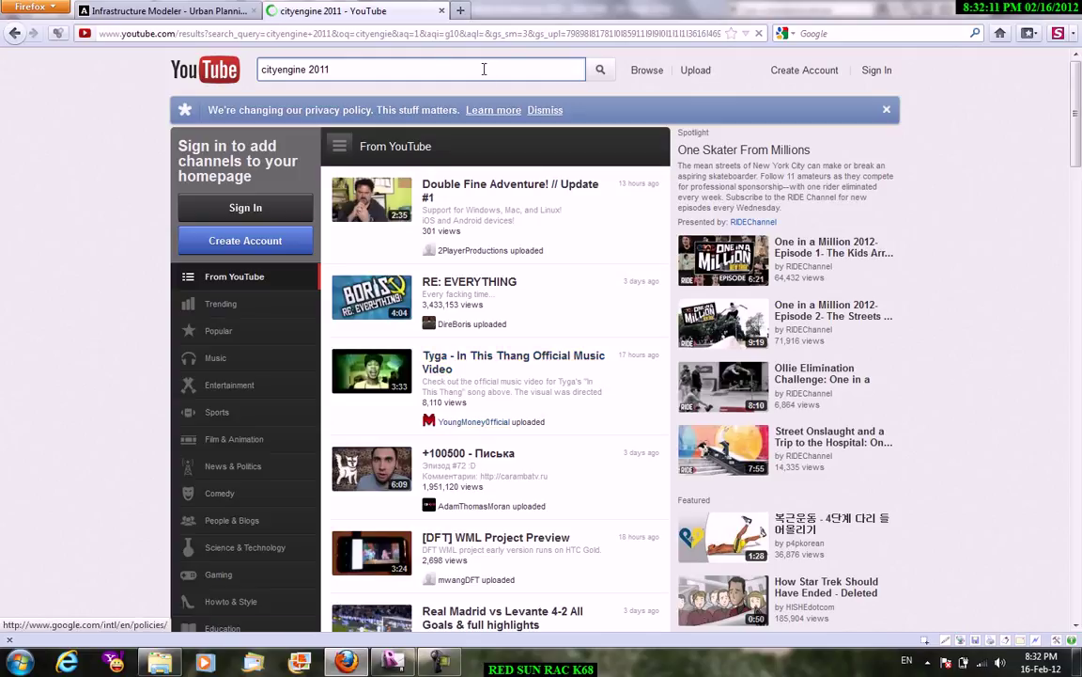
# Play the Esri CityEngine Trailer and rewind it to around 0:06.
pyautogui.scroll(-2, 357, 192)
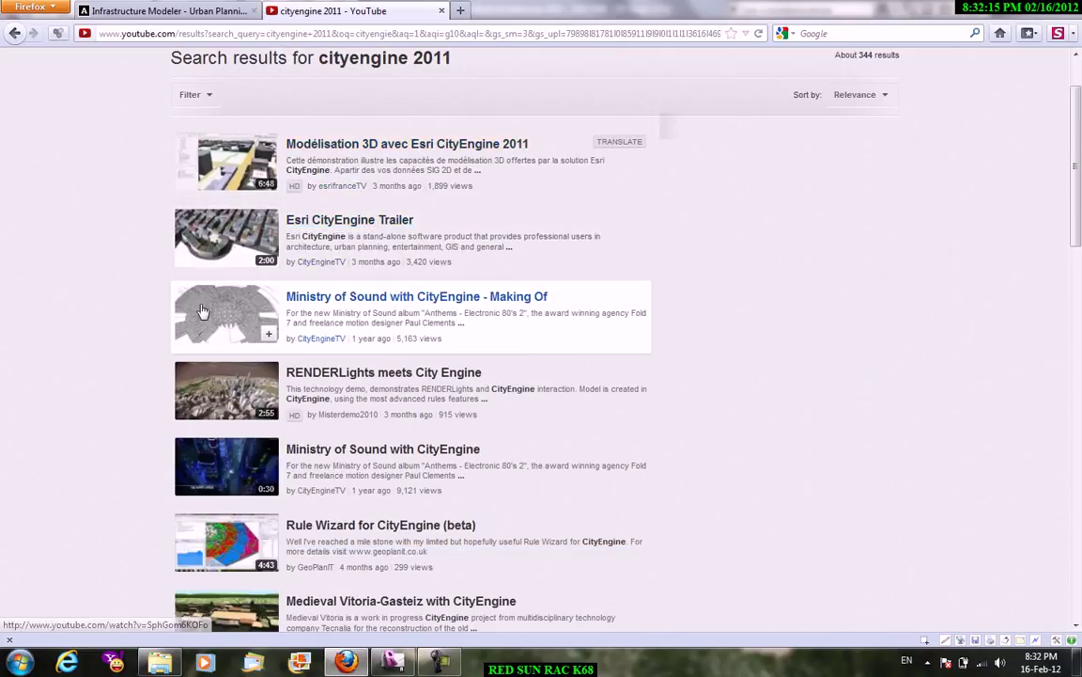
pyautogui.click(315, 220)
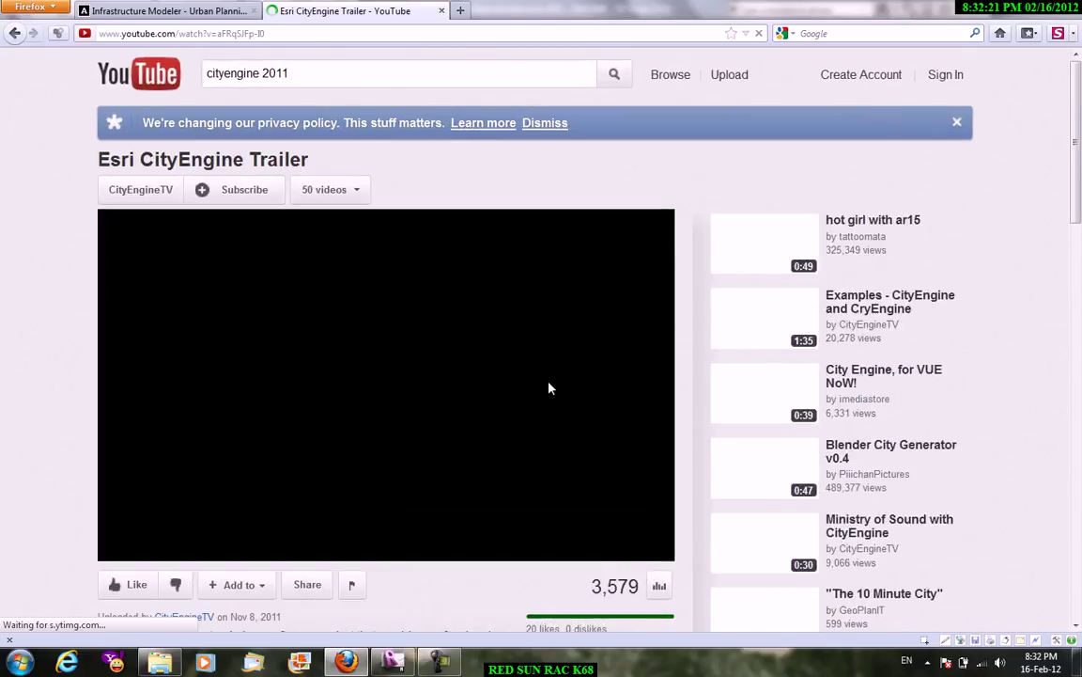
pyautogui.keyDown('ctrl'); pyautogui.scroll(3, 552, 388); pyautogui.keyUp('ctrl')
pyautogui.scroll(-2, 554, 385)
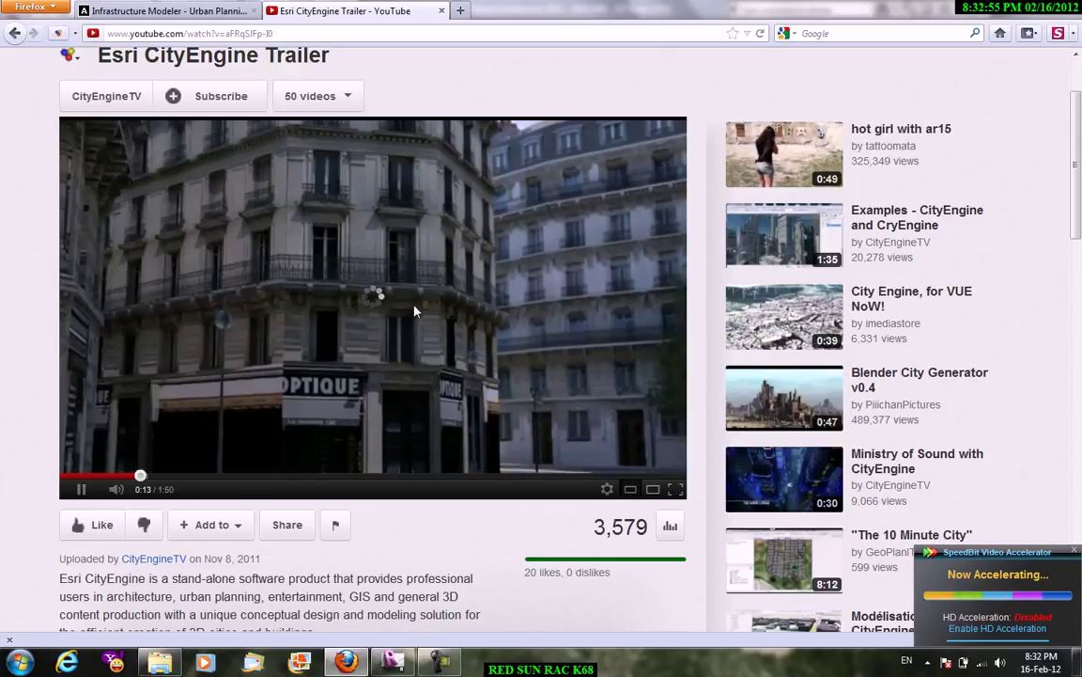
pyautogui.click(118, 476)
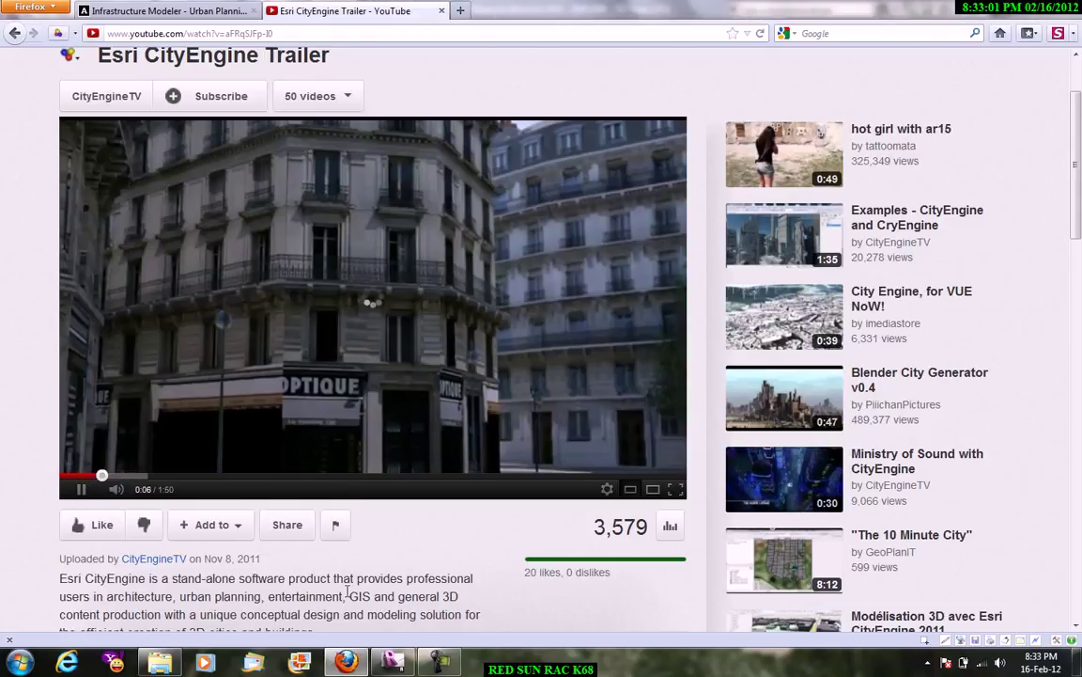
pyautogui.press('Left')
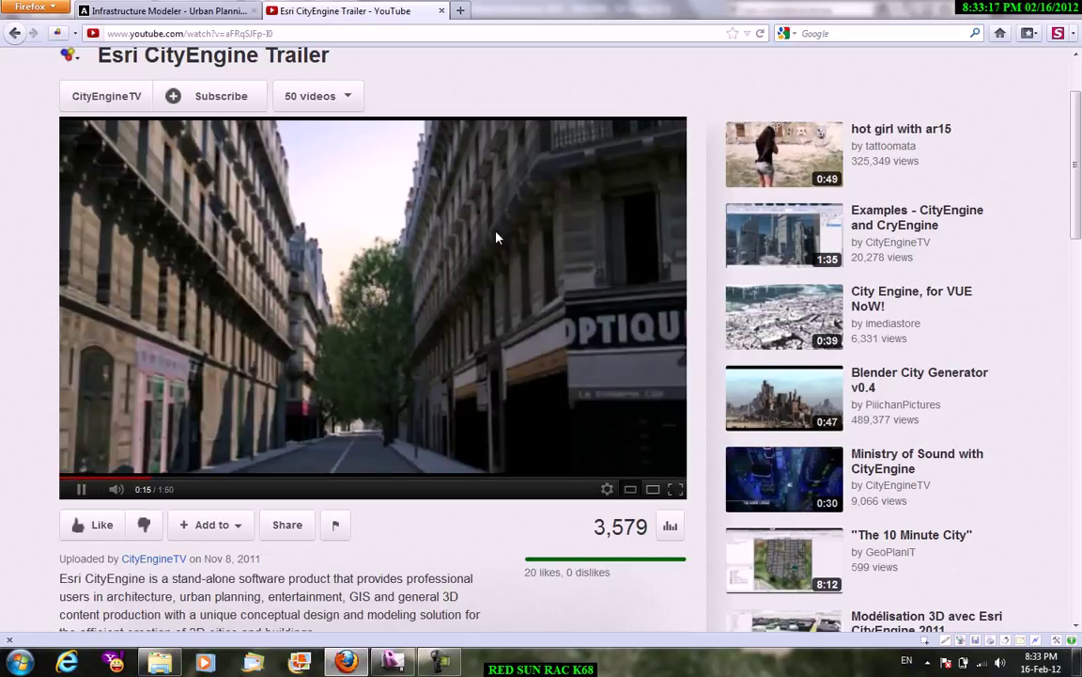
pyautogui.scroll(2, 497, 237)
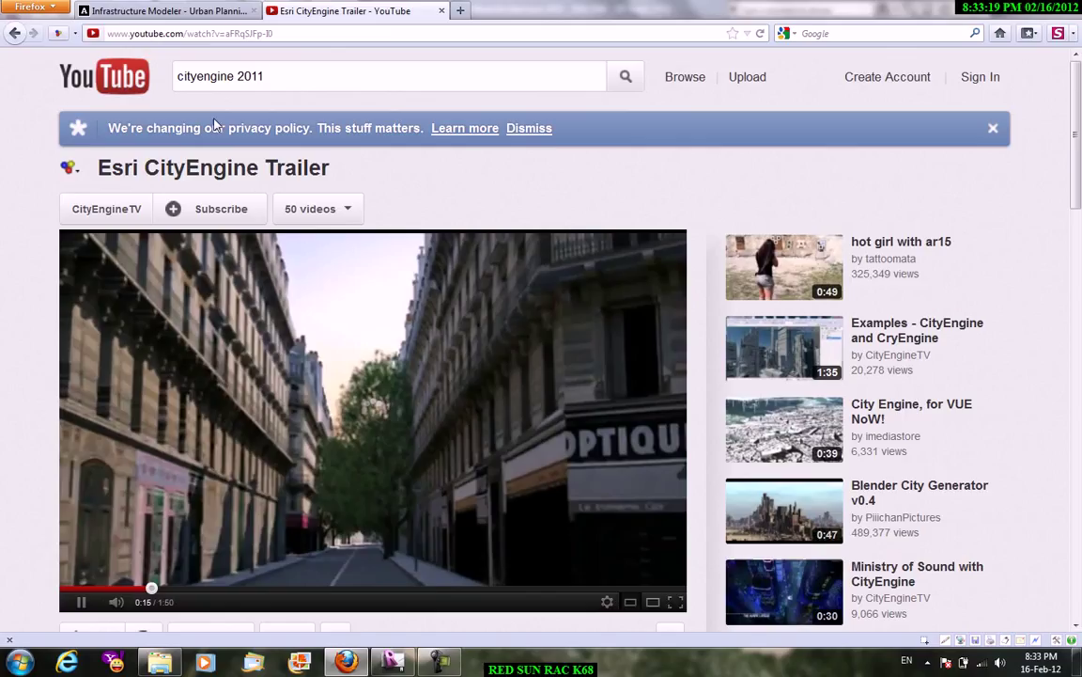
pyautogui.click(21, 662)
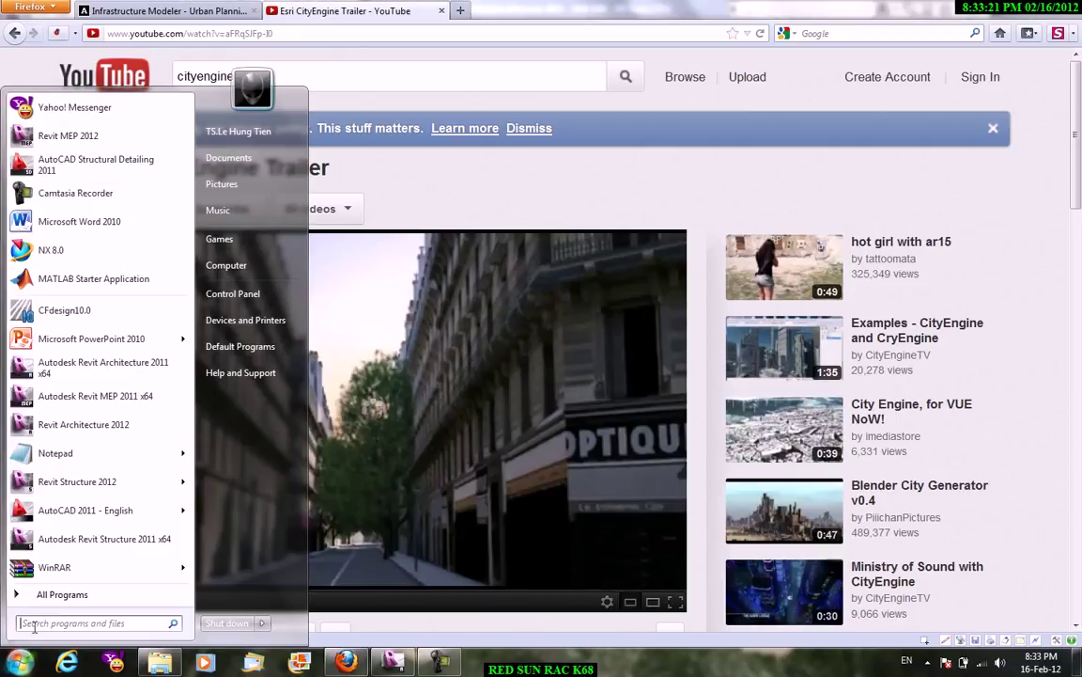
pyautogui.scroll(-5, 94, 360)
pyautogui.scroll(-5, 94, 360)
pyautogui.scroll(-2, 94, 360)
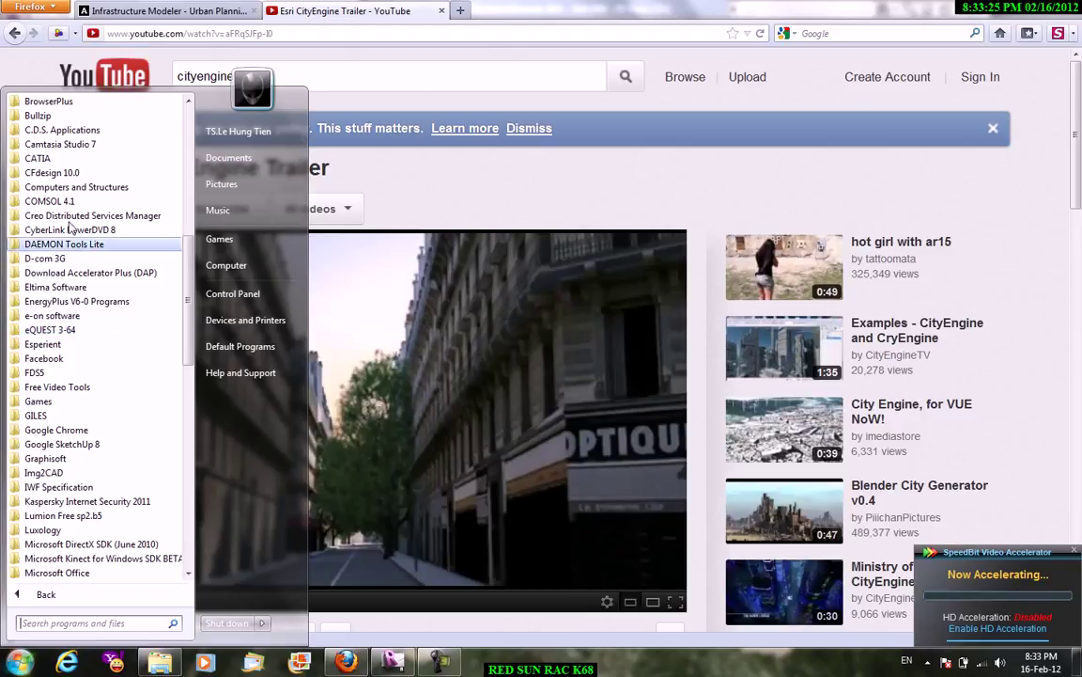
pyautogui.scroll(-2, 92, 367)
pyautogui.scroll(-4, 93, 376)
pyautogui.scroll(-4, 85, 240)
pyautogui.scroll(-1, 80, 281)
pyautogui.scroll(-2, 77, 324)
pyautogui.scroll(-1, 74, 310)
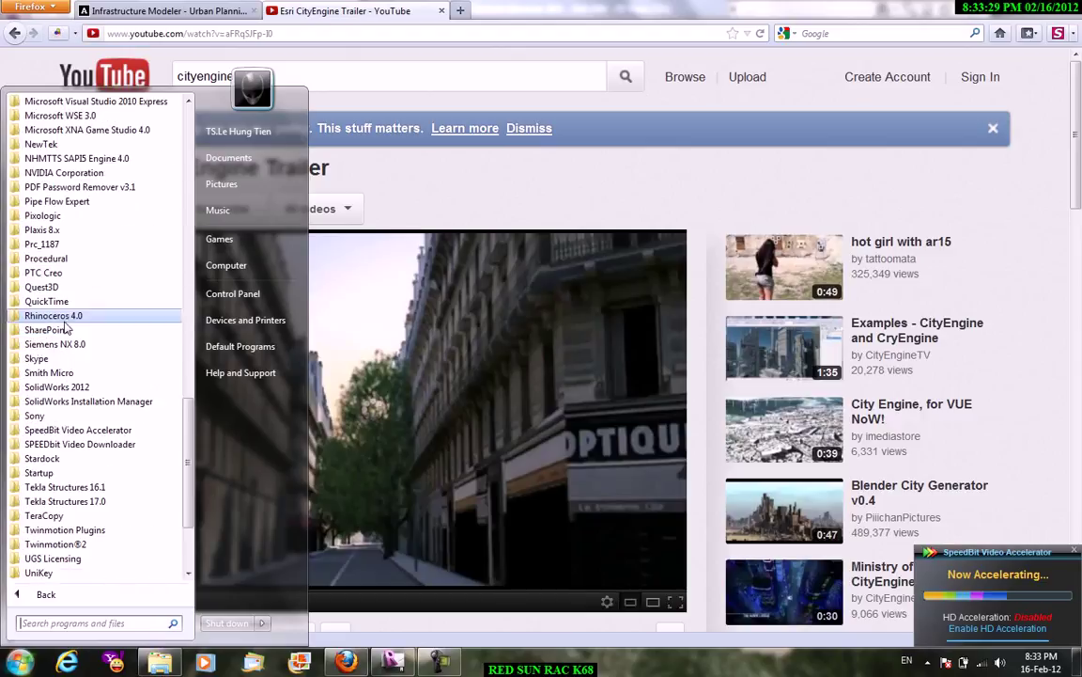
pyautogui.click(49, 260)
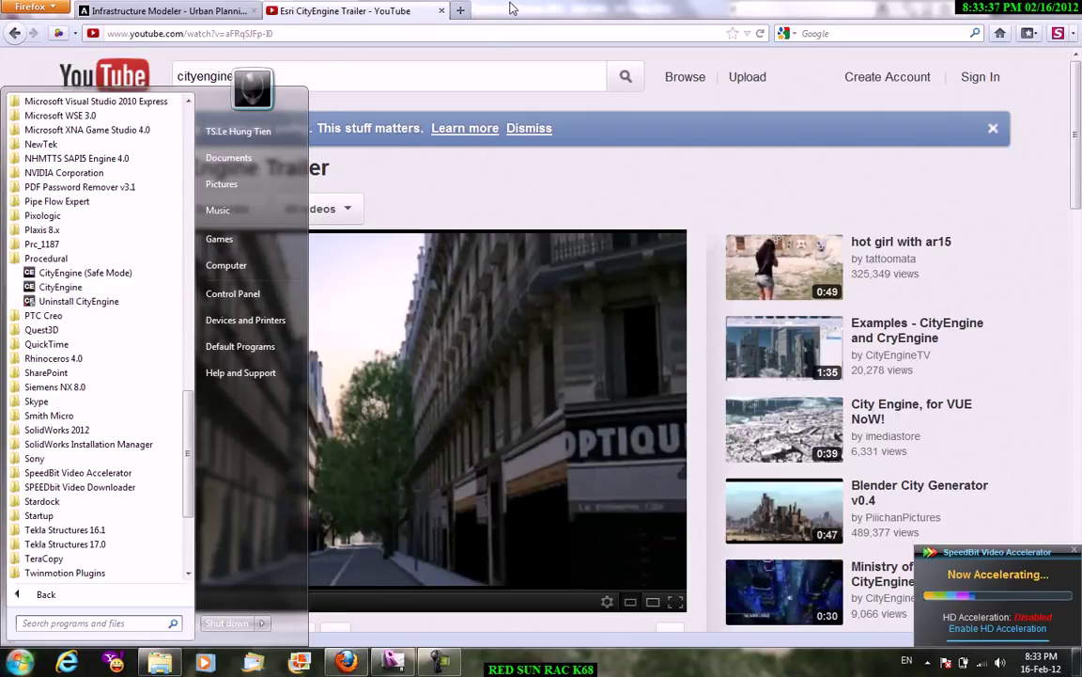
pyautogui.click(336, 368)
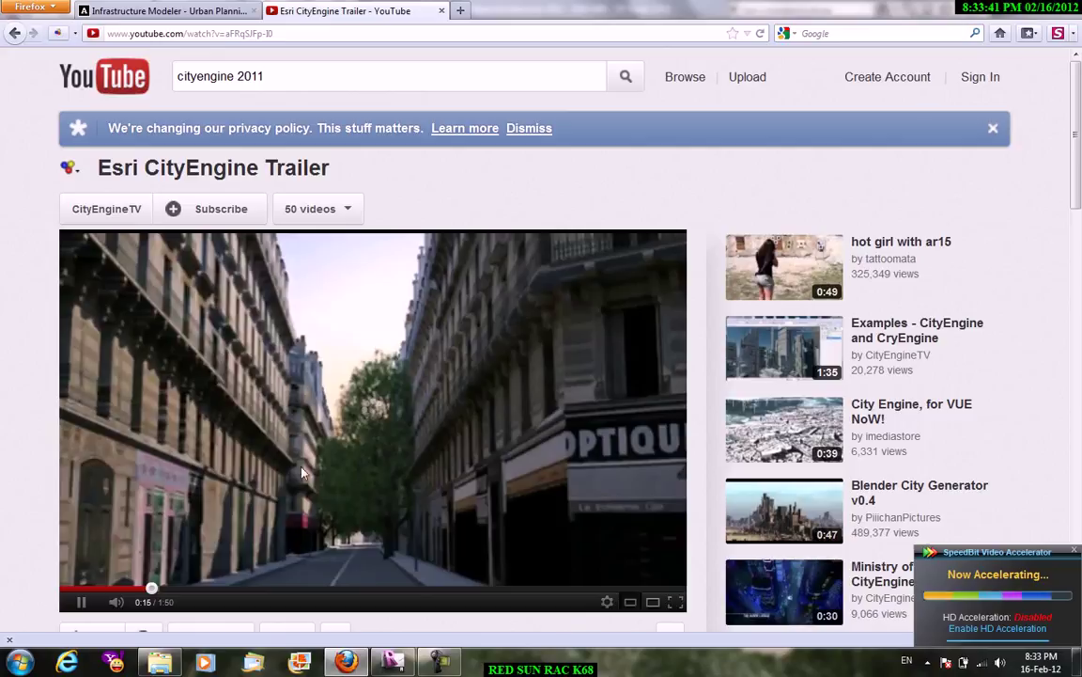
# Change the YouTube search to 'city engine cryengine' and run it.
pyautogui.doubleClick(249, 76)
pyautogui.click(192, 76)
pyautogui.moveTo(269, 77); pyautogui.dragTo(240, 77)
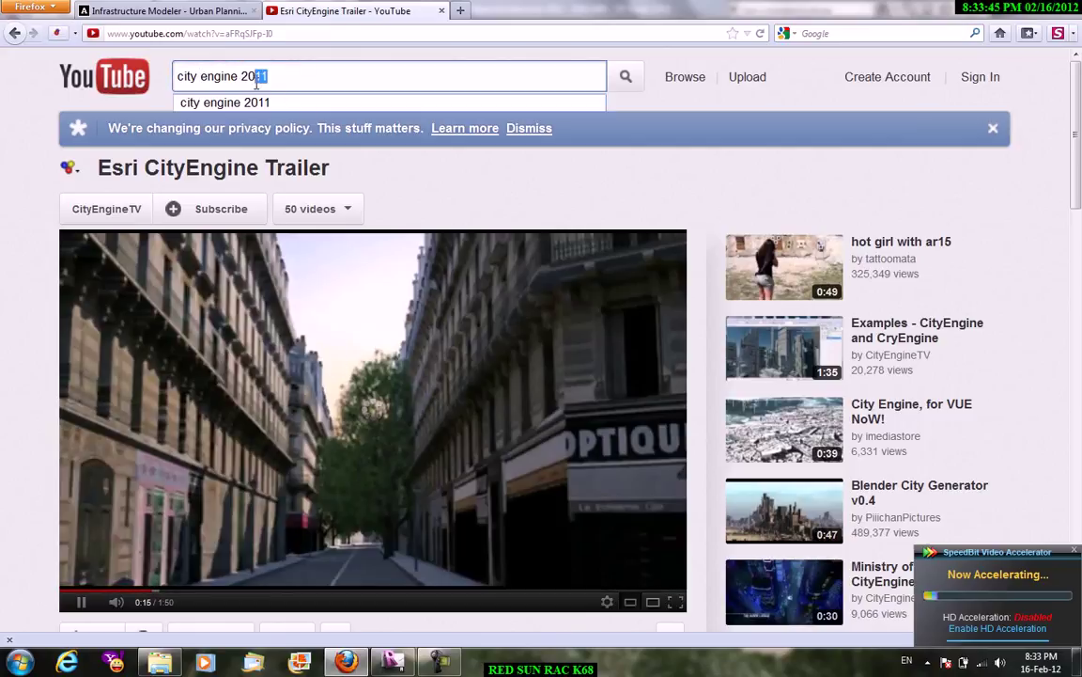
pyautogui.write('cryengine')
pyautogui.press('Return')
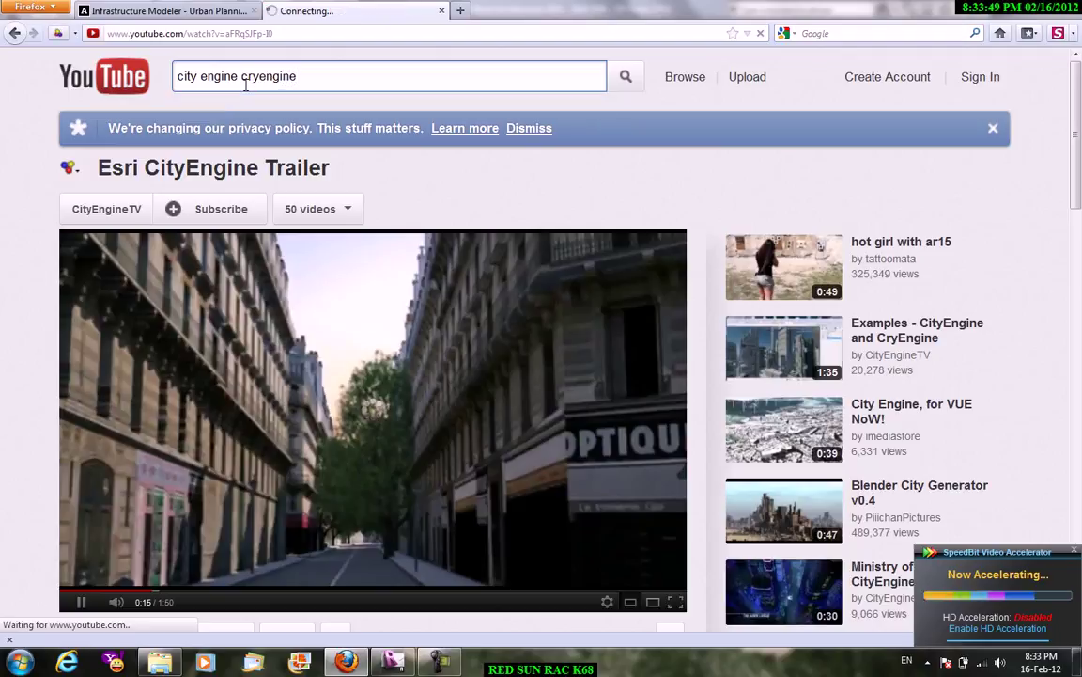
# Open the Examples - CityEngine and CryEngine video and dismiss the SpeedBit popup.
pyautogui.scroll(-3, 329, 245)
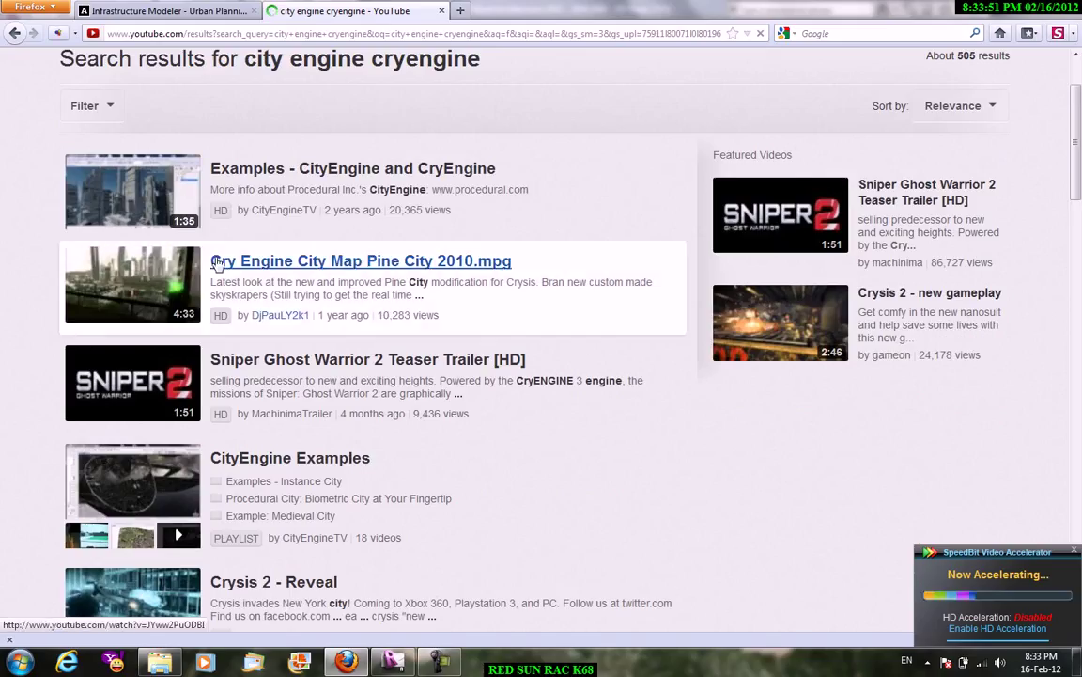
pyautogui.scroll(-2, 462, 271)
pyautogui.scroll(2, 363, 234)
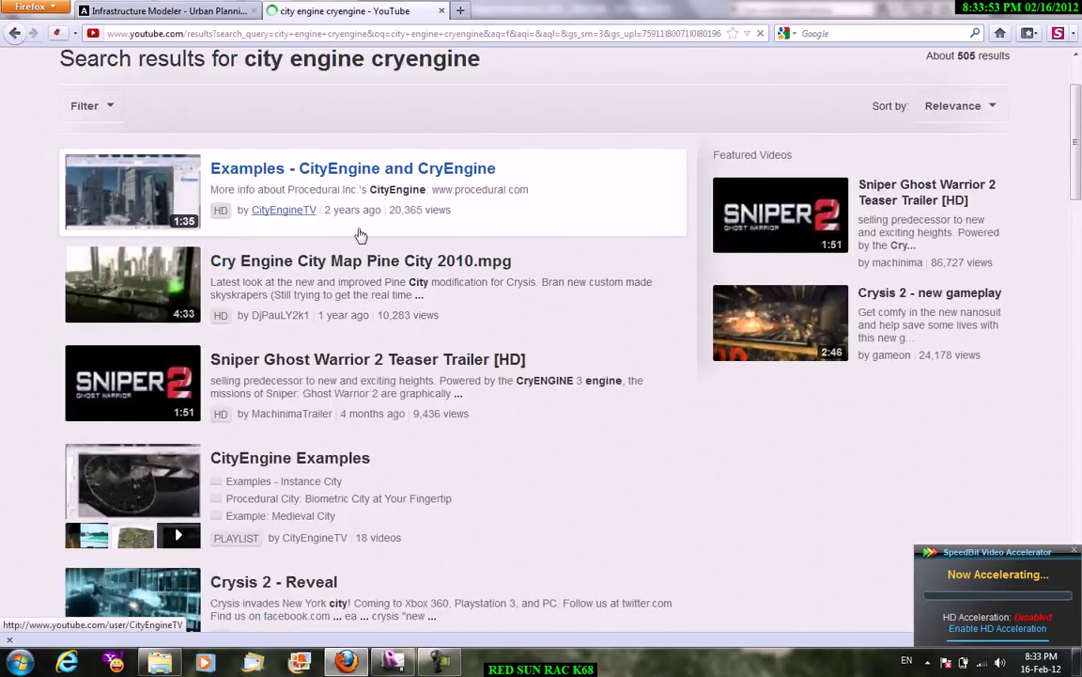
pyautogui.click(397, 177)
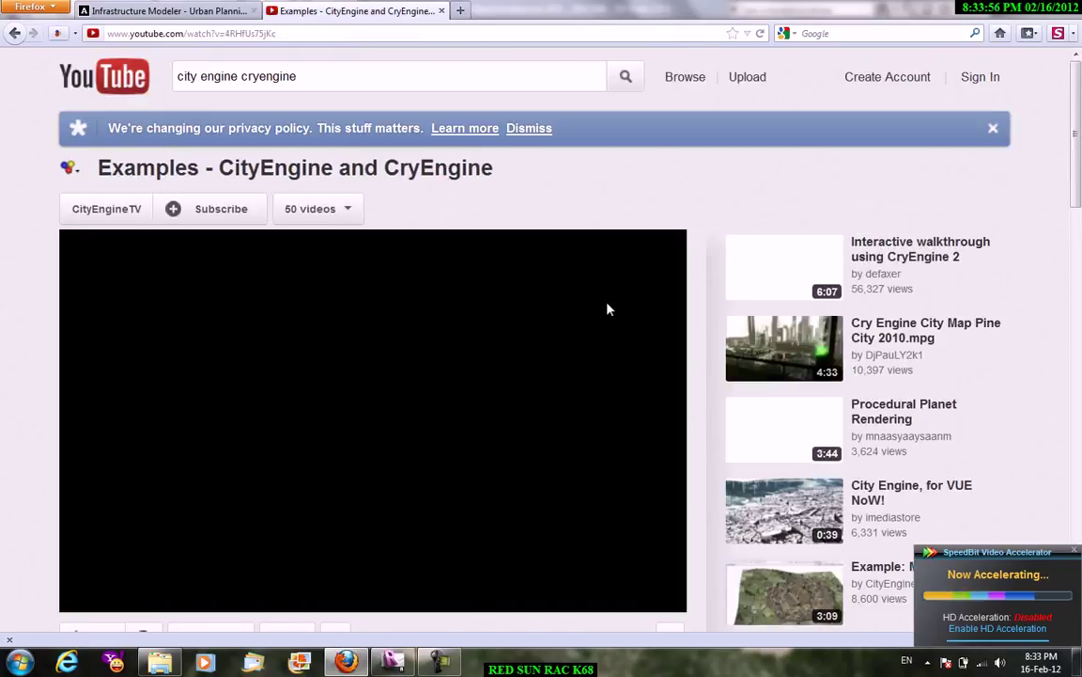
pyautogui.scroll(-4, 607, 308)
pyautogui.scroll(2, 599, 314)
pyautogui.moveTo(373, 475)
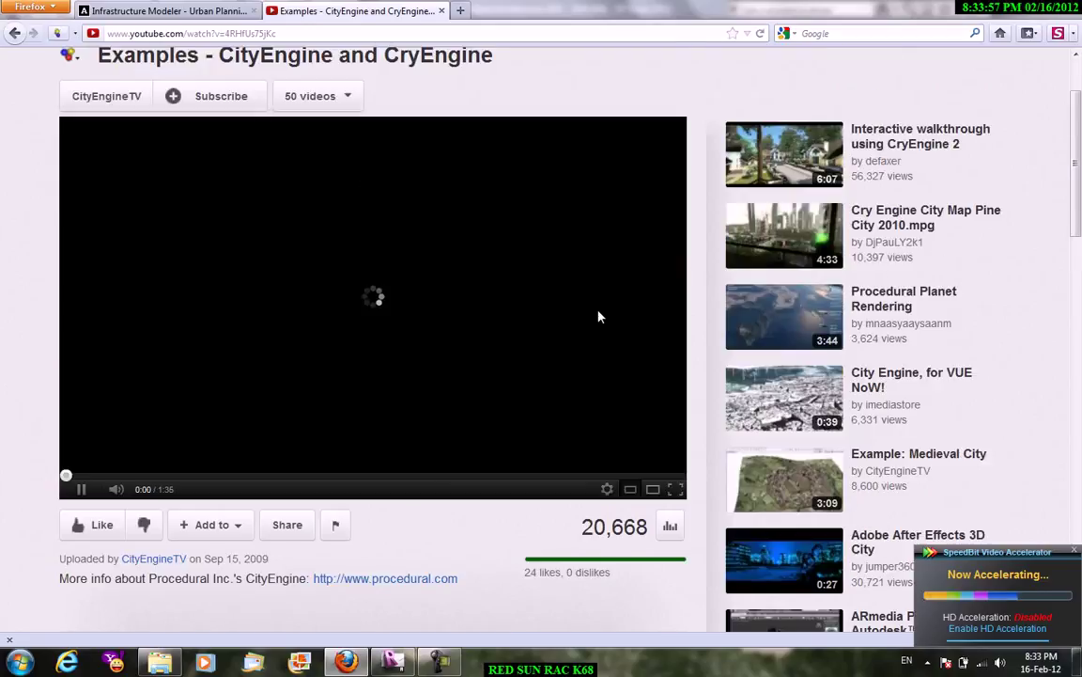
pyautogui.click(1073, 553)
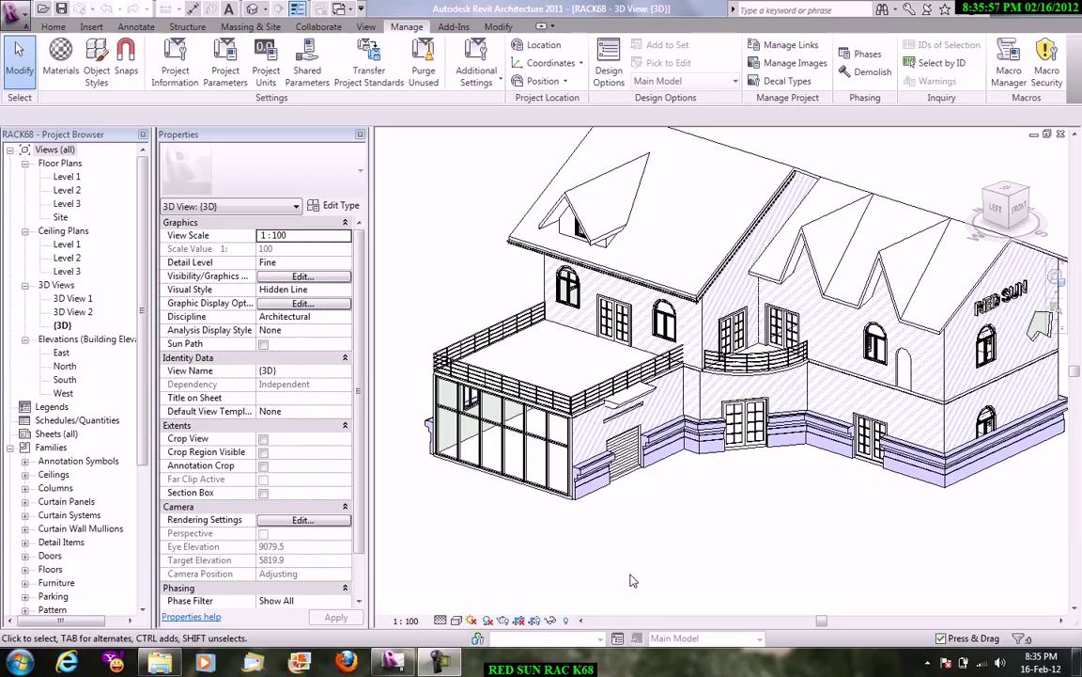
# Open the Site floor plan of the RACK68 house and show the Massing & Site tools.
pyautogui.keyDown('shift'); pyautogui.moveTo(700, 548); pyautogui.dragTo(720, 541, button='middle'); pyautogui.keyUp('shift')
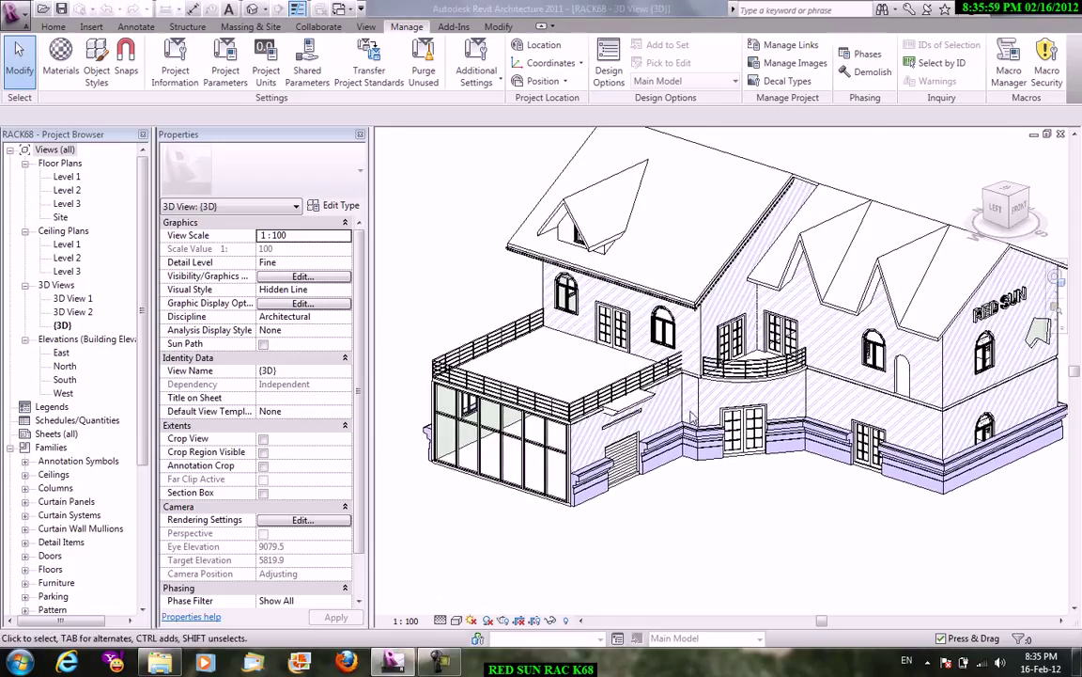
pyautogui.doubleClick(58, 216)
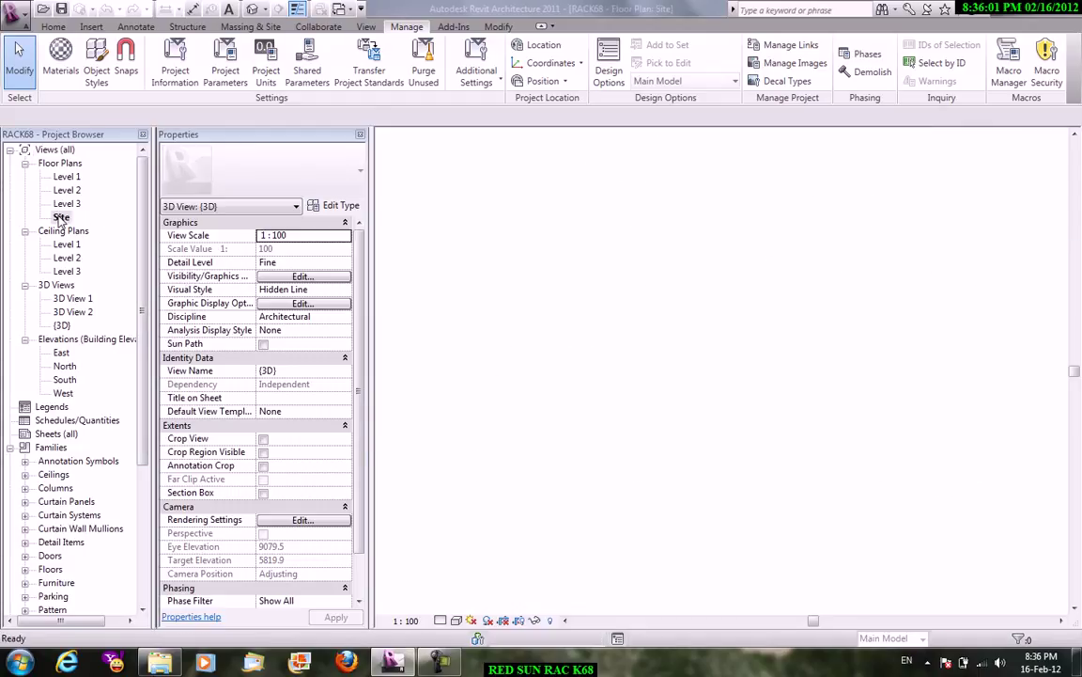
pyautogui.scroll(1, 776, 364)
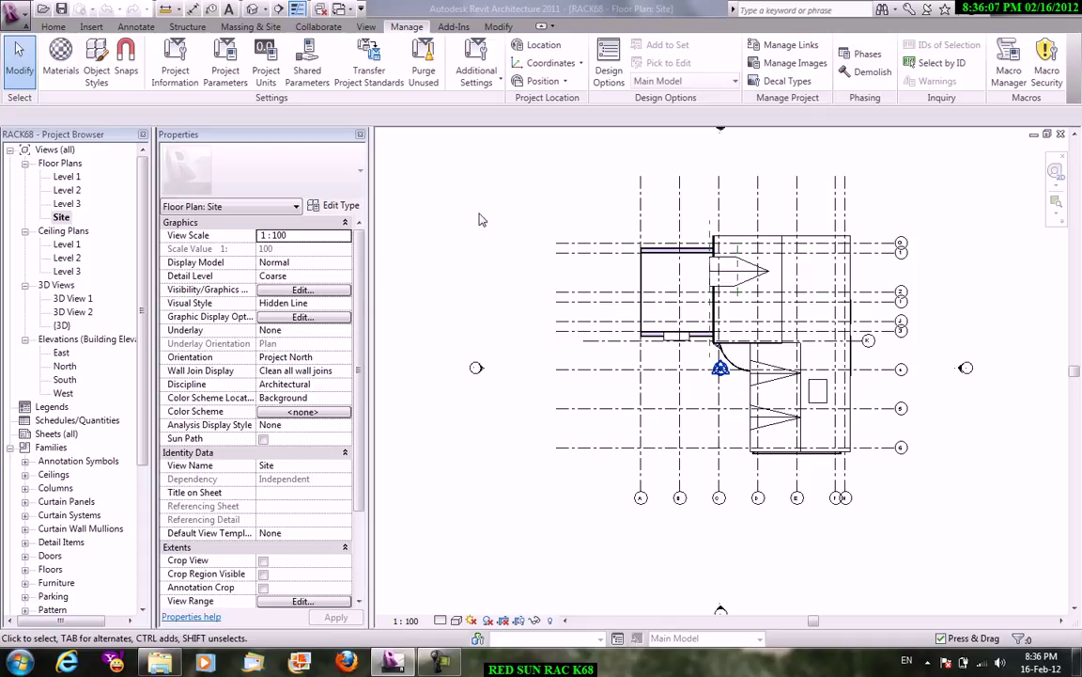
pyautogui.click(250, 27)
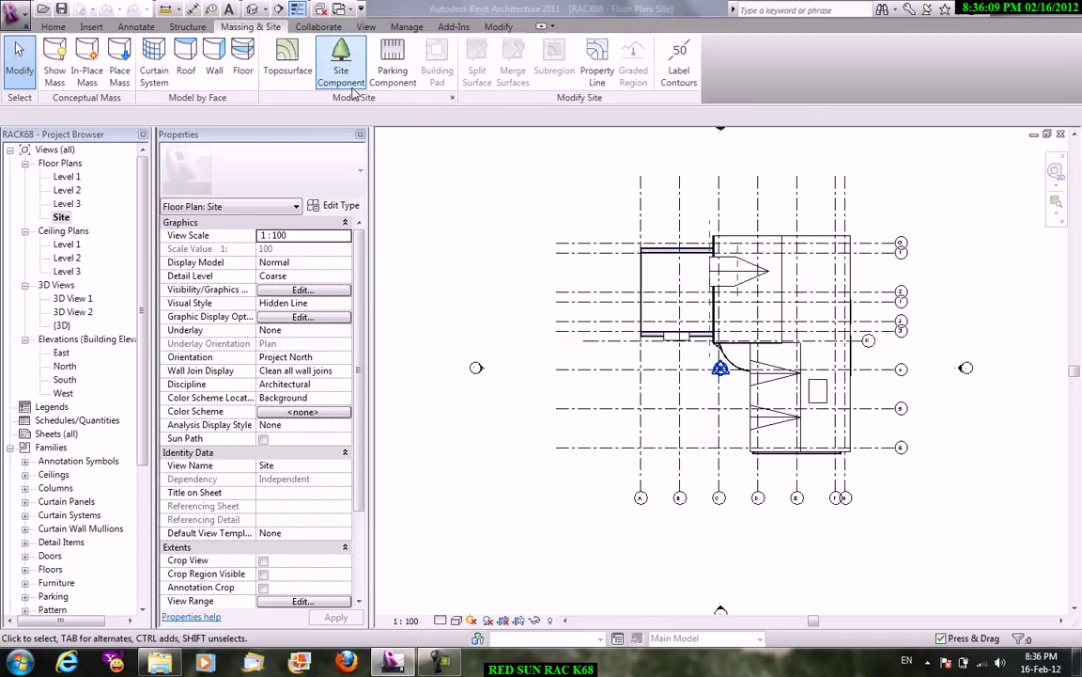
# Start a toposurface, set the point elevation, and place a first ring of points around the building.
pyautogui.click(289, 71)
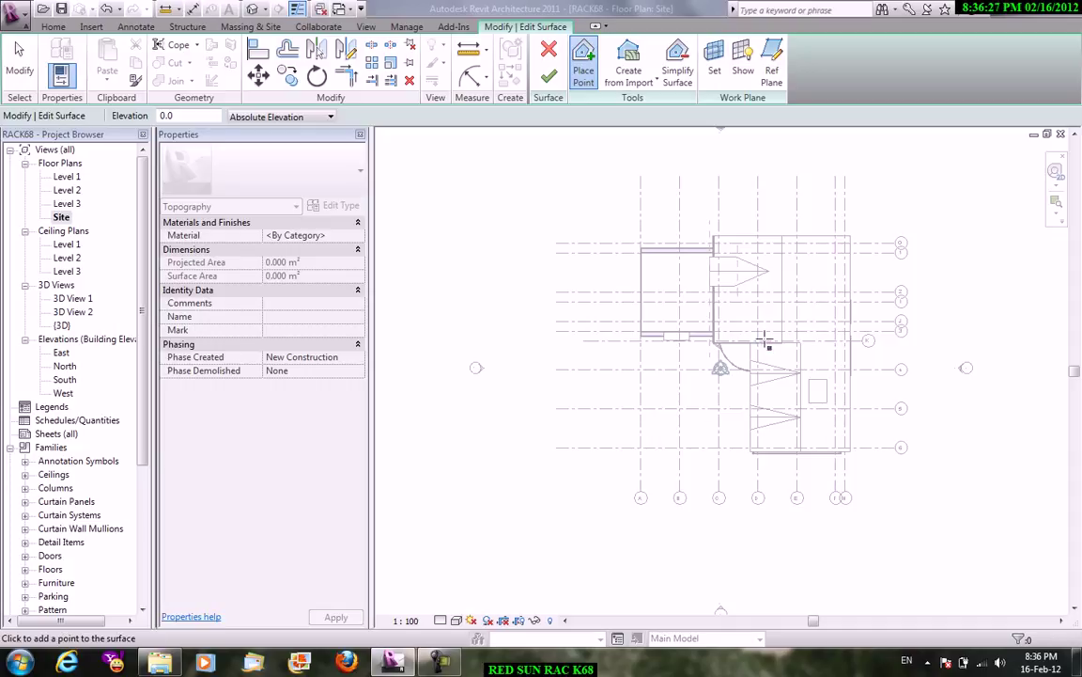
pyautogui.click(178, 117)
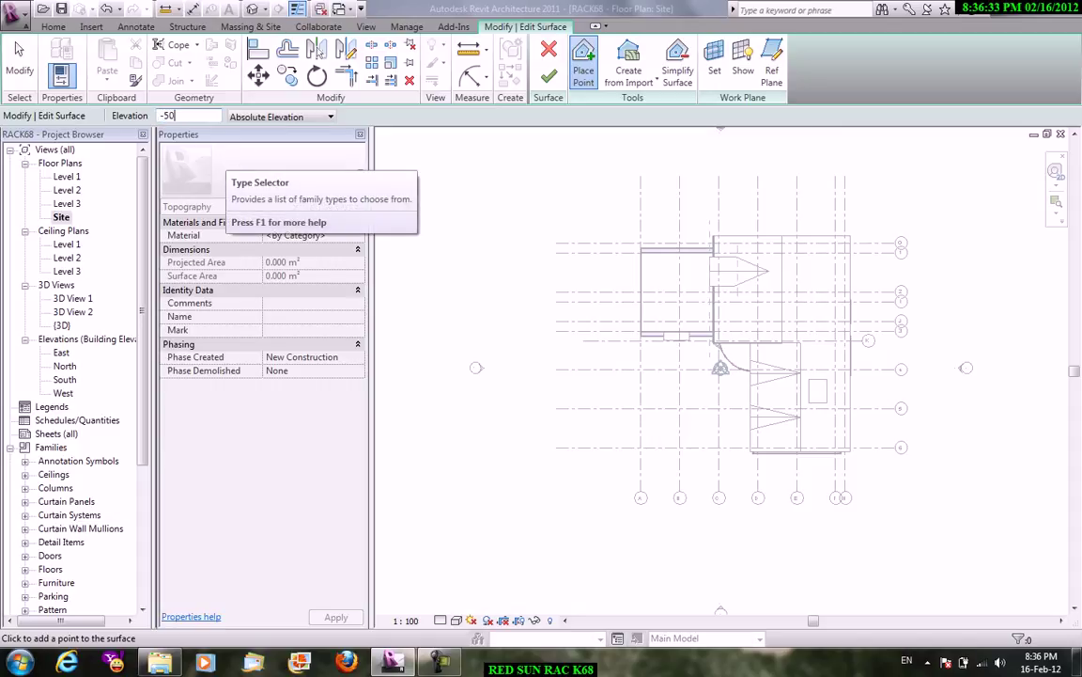
pyautogui.write('0')
pyautogui.click(574, 204)
pyautogui.click(707, 156)
pyautogui.click(912, 192)
pyautogui.click(966, 358)
pyautogui.click(940, 490)
pyautogui.click(737, 510)
pyautogui.click(543, 418)
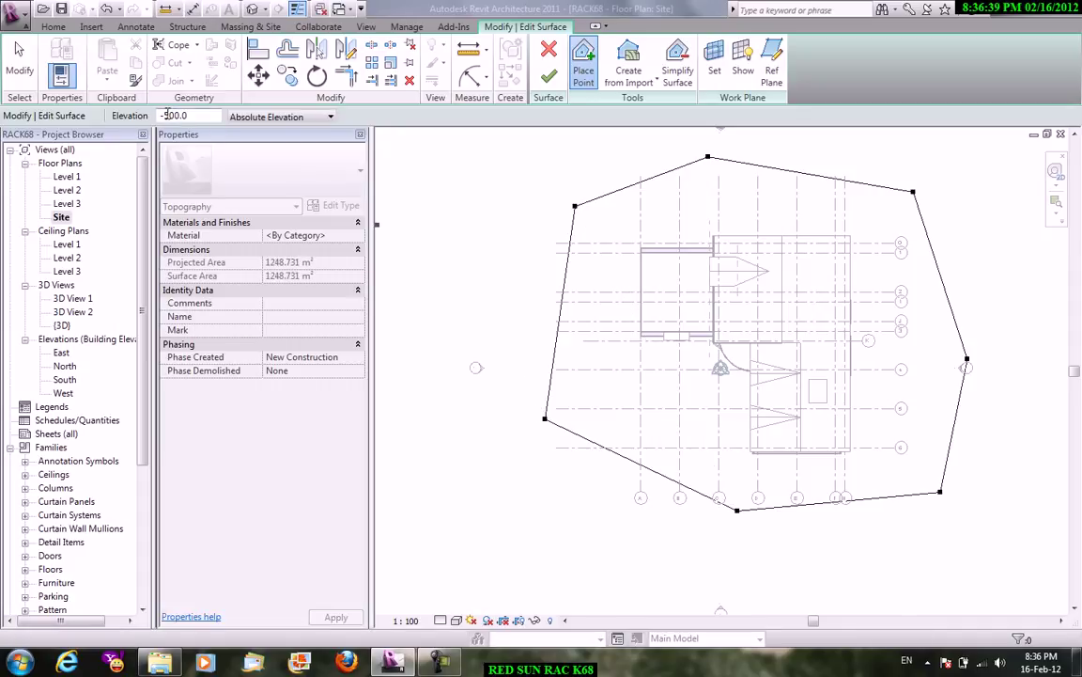
# Place an outer ring of topography points at -2500.0 around the site.
pyautogui.click(455, 229)
pyautogui.click(521, 166)
pyautogui.click(835, 143)
pyautogui.click(1020, 245)
pyautogui.click(1007, 449)
pyautogui.click(866, 558)
pyautogui.click(561, 552)
pyautogui.click(474, 392)
pyautogui.click(409, 262)
pyautogui.click(461, 170)
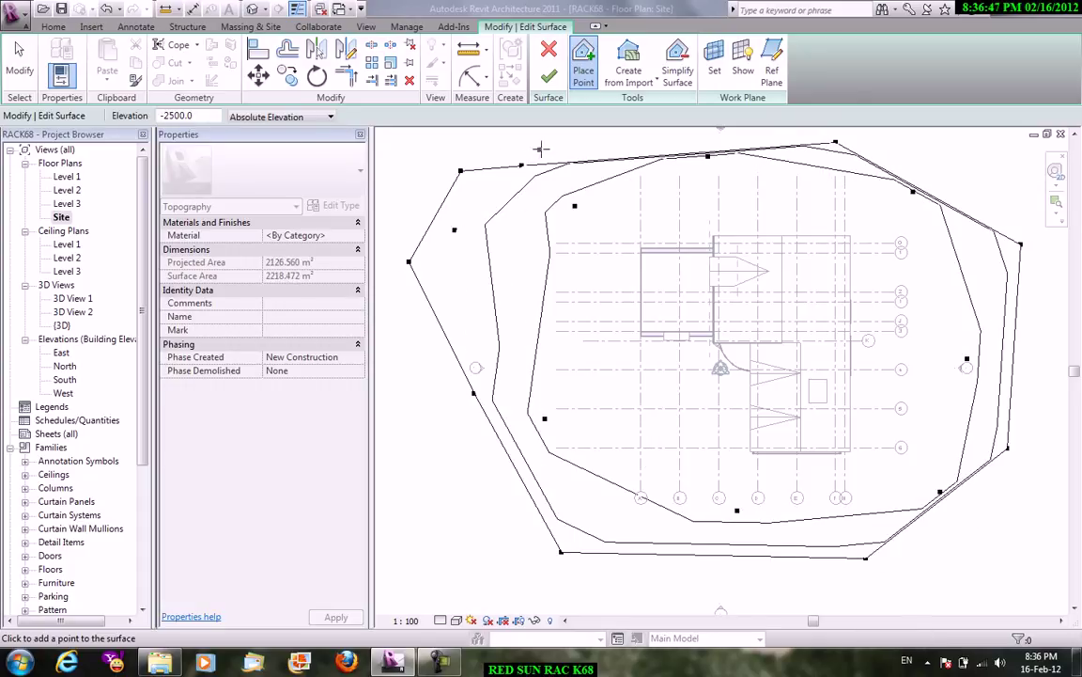
# Add extra ring points at top and bottom, then choose Create from Import > Specify Points File.
pyautogui.scroll(-2, 583, 287)
pyautogui.click(852, 160)
pyautogui.click(648, 138)
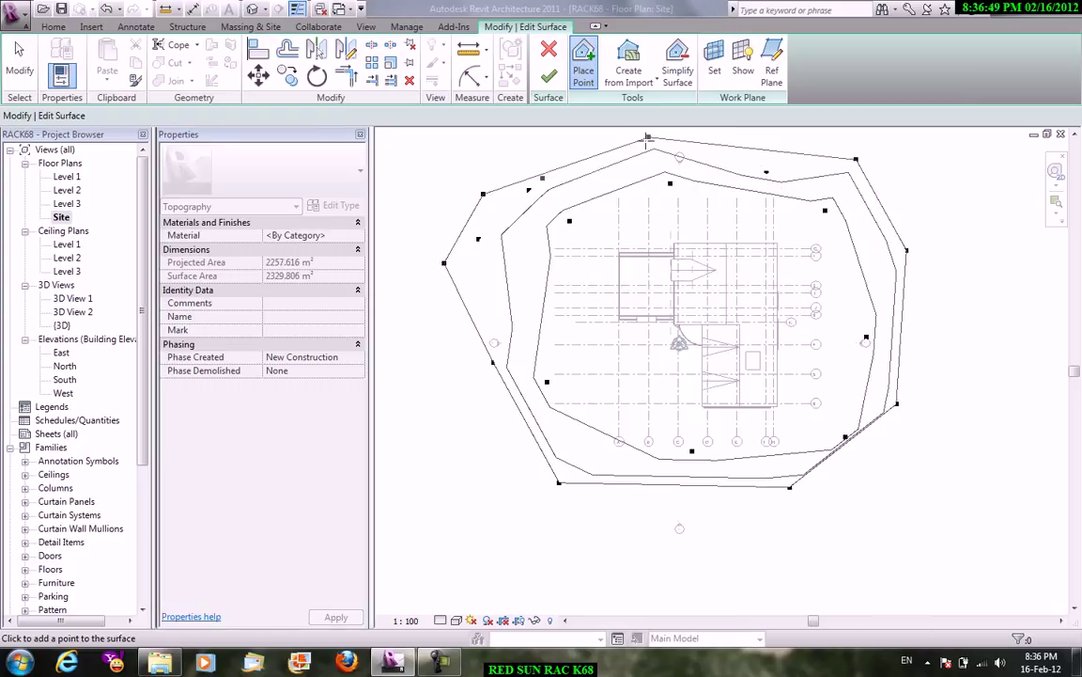
pyautogui.click(520, 491)
pyautogui.click(687, 510)
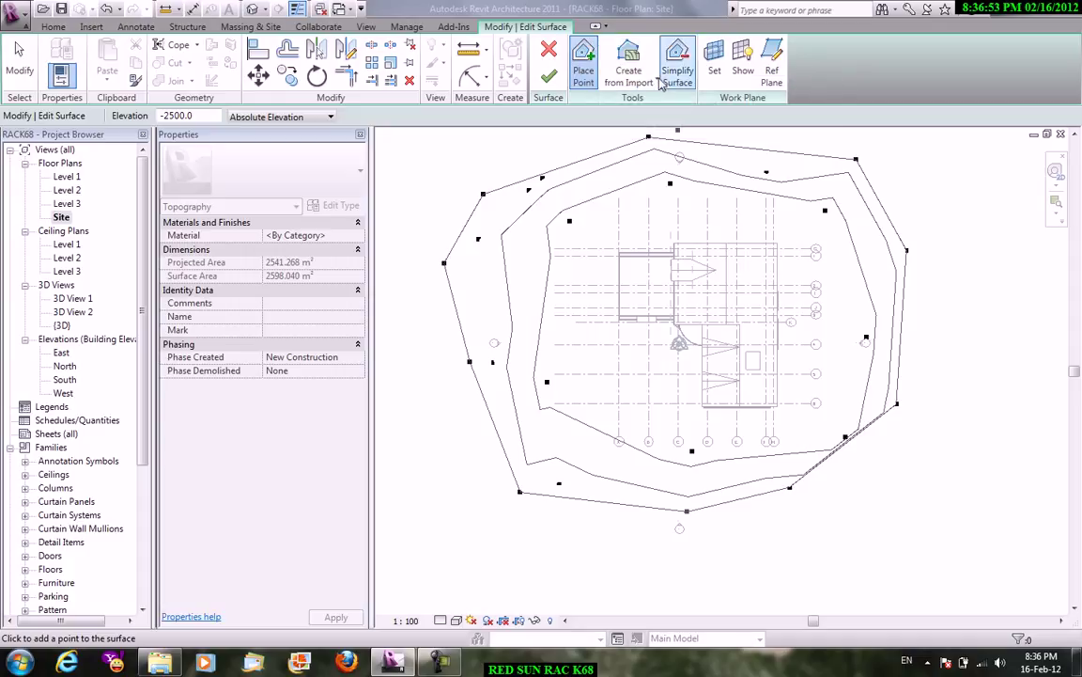
pyautogui.click(657, 85)
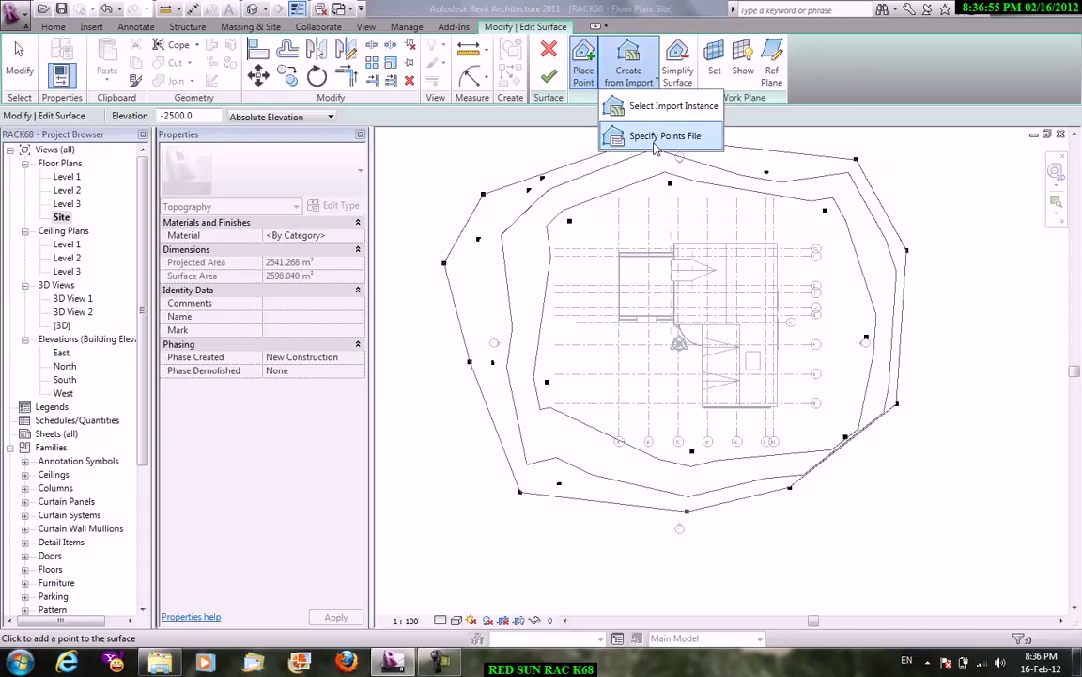
pyautogui.click(656, 138)
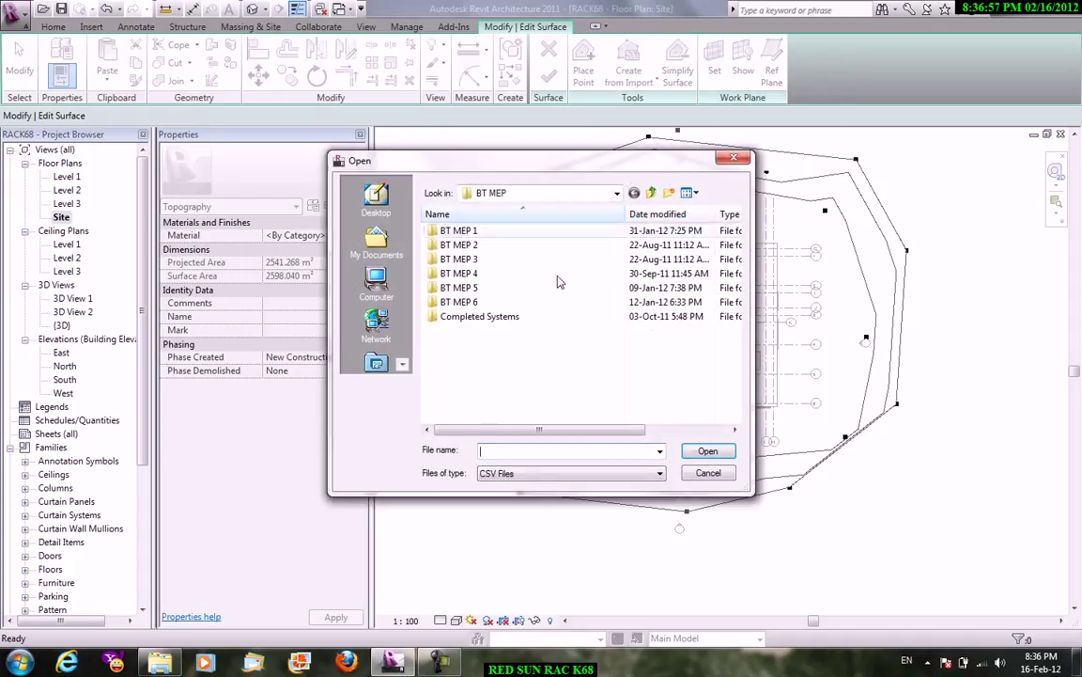
# Check the importable file types, cancel the points-file import, and resume placing points.
pyautogui.click(539, 472)
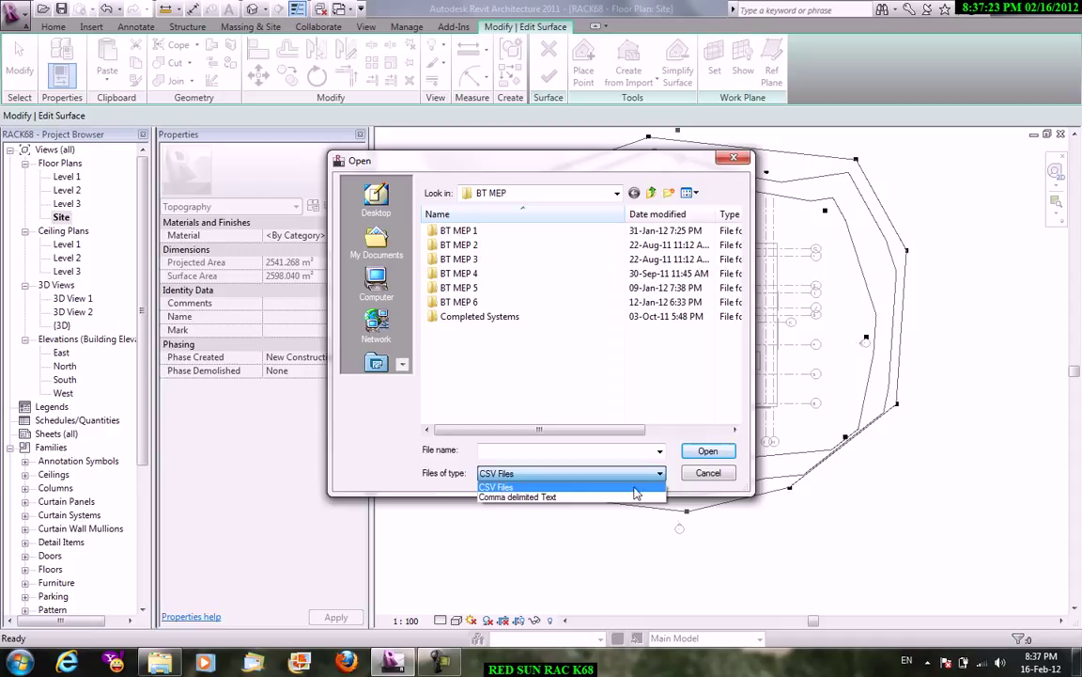
pyautogui.click(703, 480)
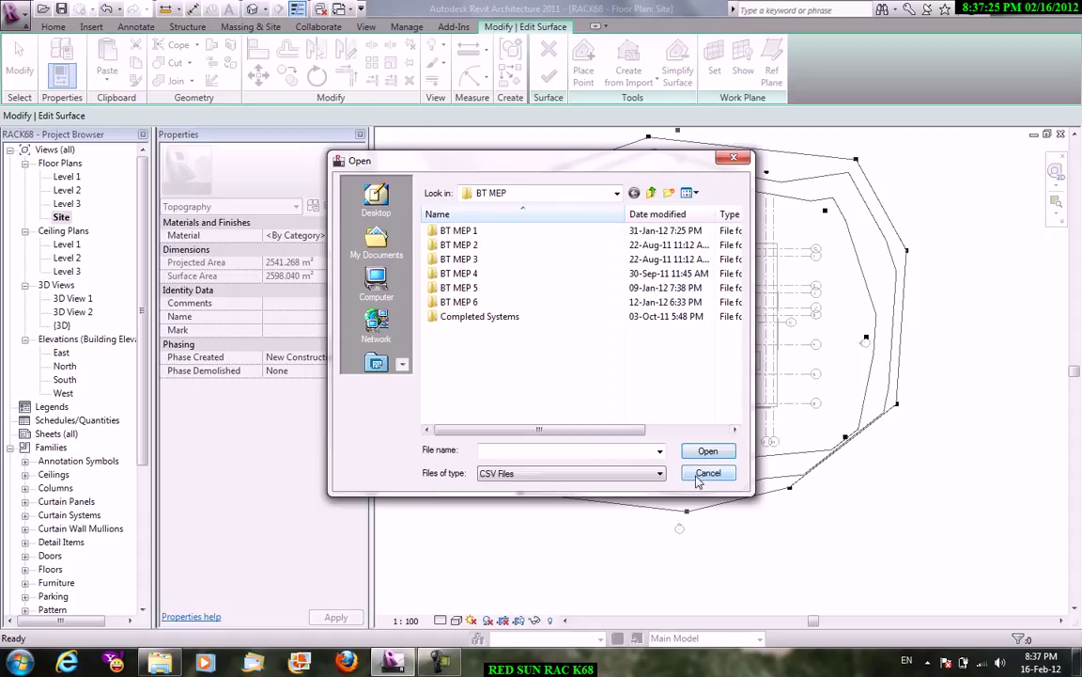
pyautogui.click(707, 473)
pyautogui.click(584, 64)
pyautogui.click(551, 215)
# Place a wider outermost ring of points at elevation -4500.0 around the house.
pyautogui.click(165, 115)
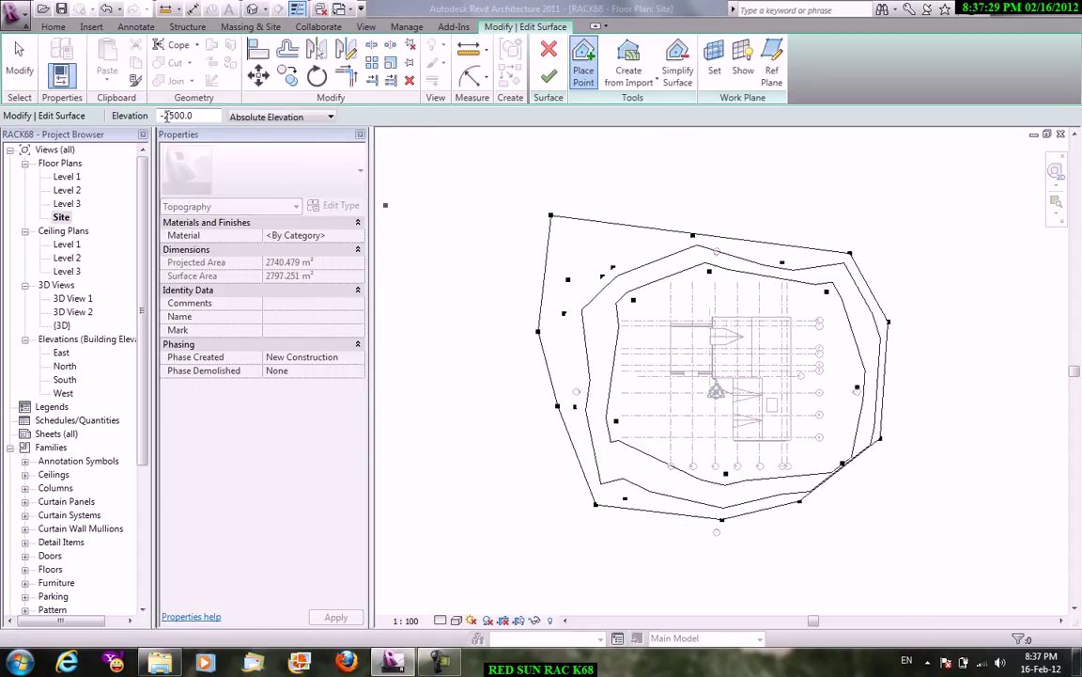
pyautogui.click(488, 275)
pyautogui.click(535, 534)
pyautogui.click(439, 440)
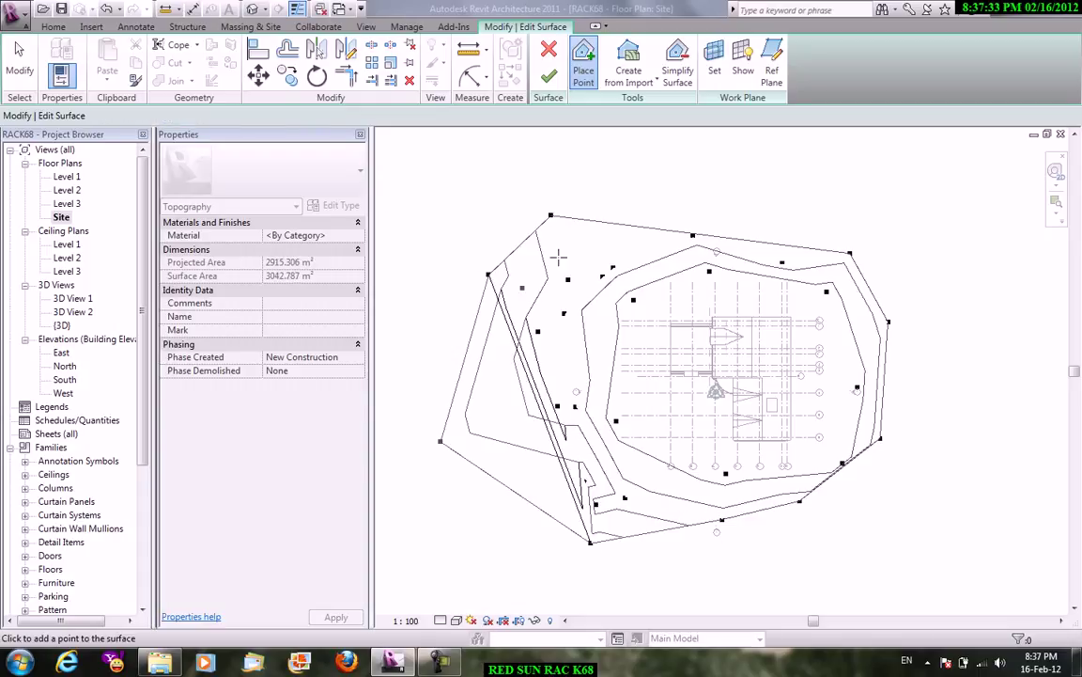
pyautogui.click(778, 187)
pyautogui.click(982, 351)
pyautogui.click(911, 500)
pyautogui.click(664, 561)
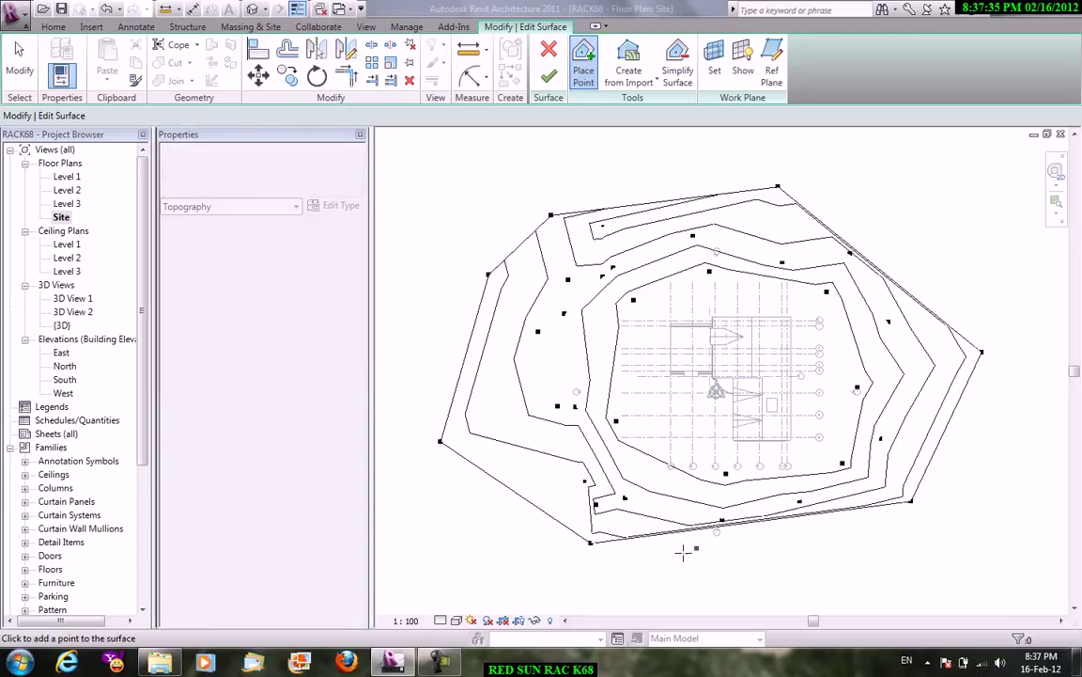
pyautogui.rightClick(454, 179)
pyautogui.click(493, 183)
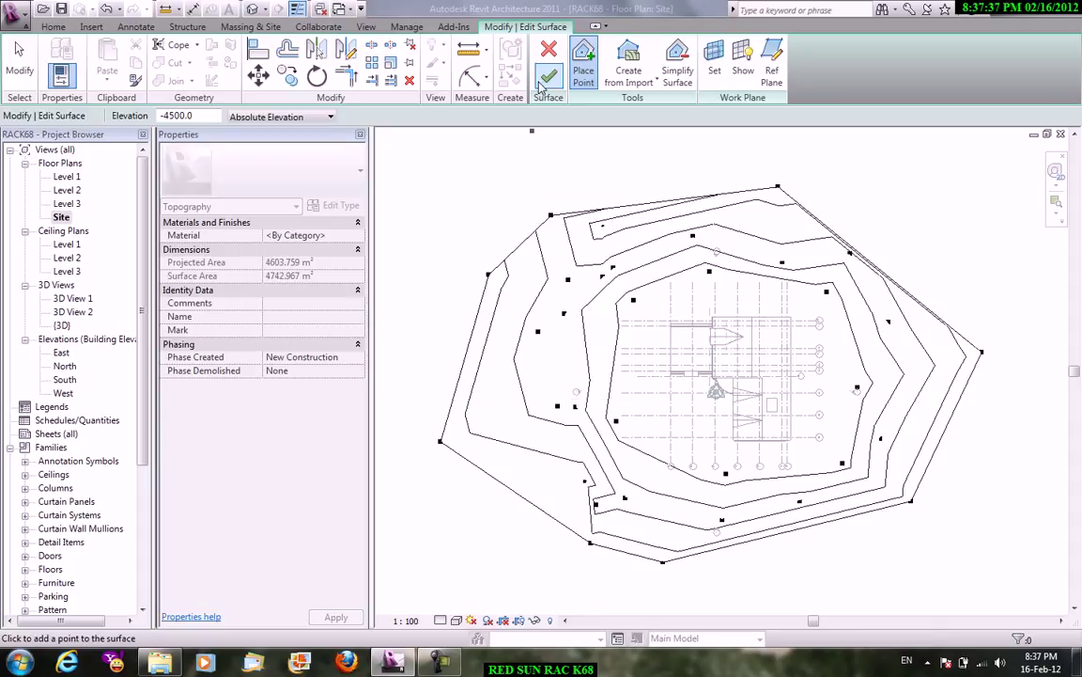
# Try Select Import Instance, dismiss the no-imports warning, and finish the toposurface.
pyautogui.click(637, 92)
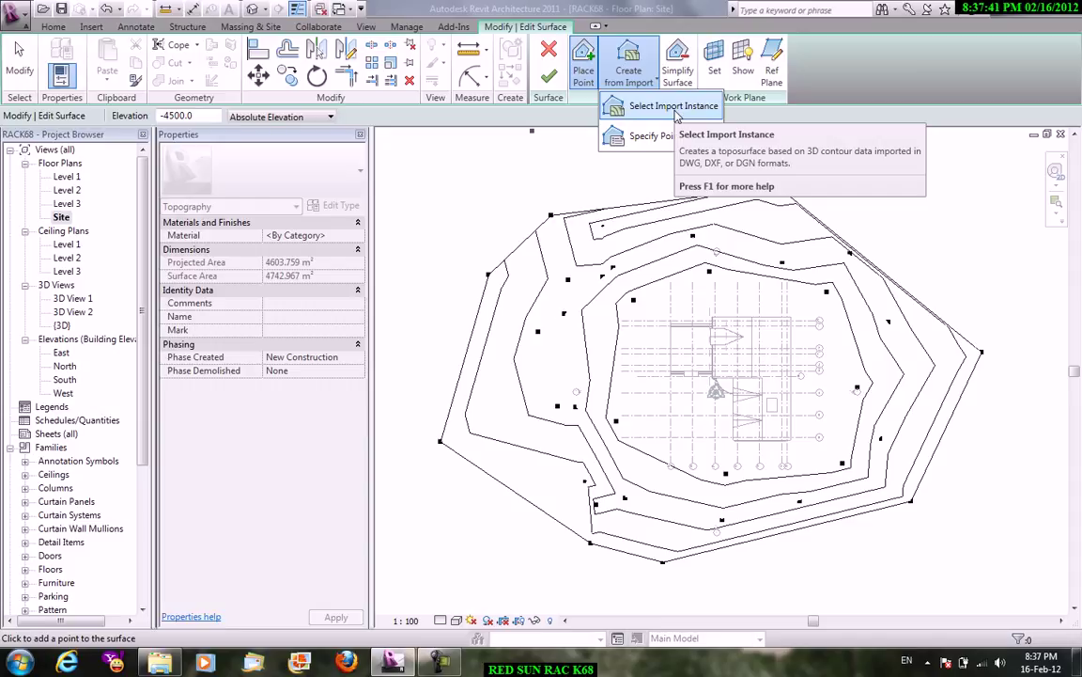
pyautogui.click(674, 107)
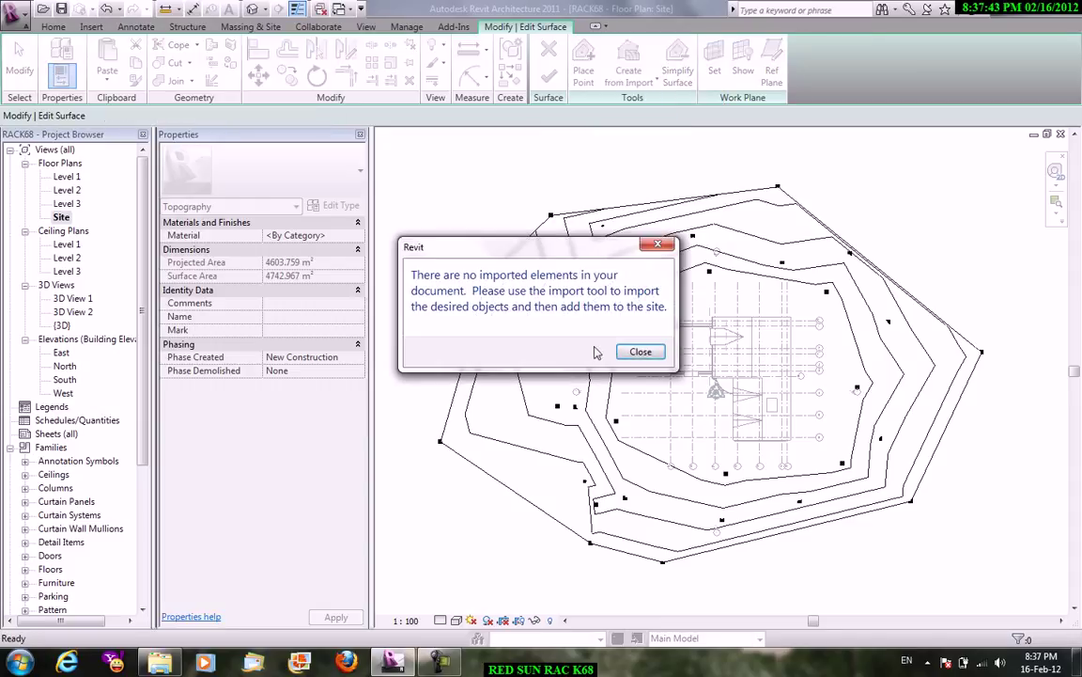
pyautogui.click(629, 355)
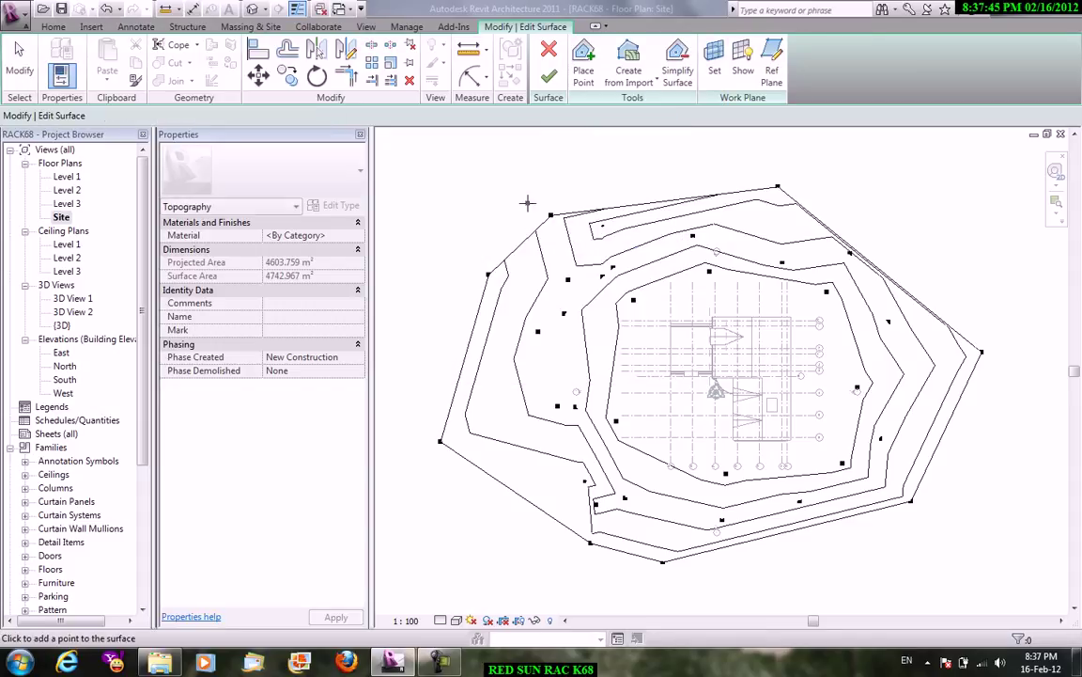
pyautogui.click(628, 70)
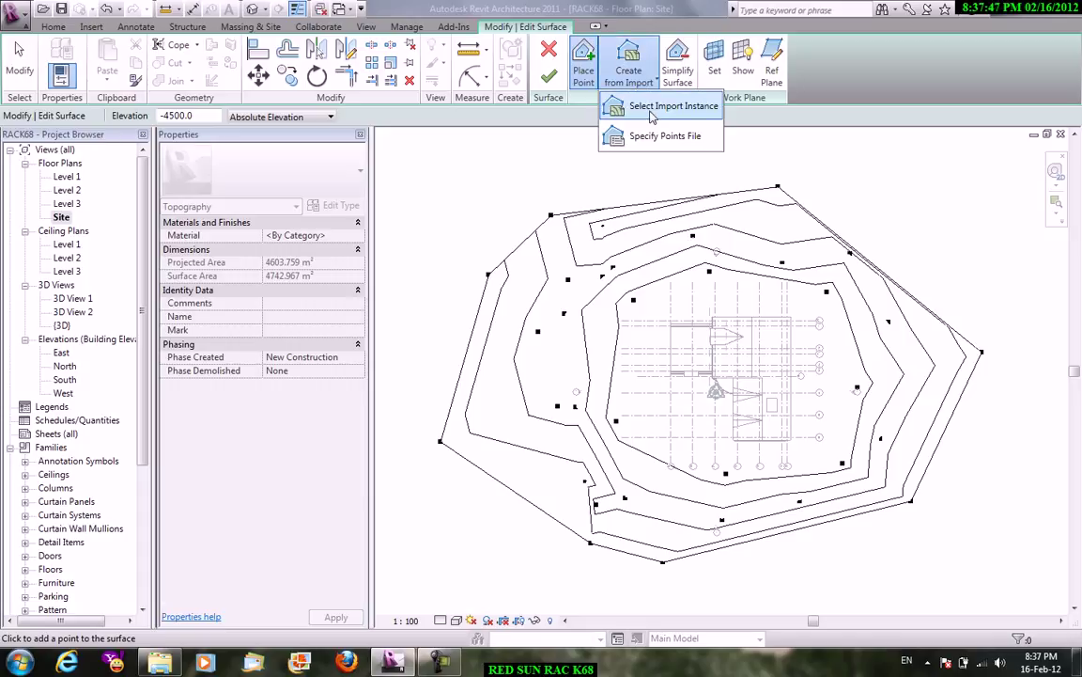
pyautogui.rightClick(799, 152)
pyautogui.click(804, 148)
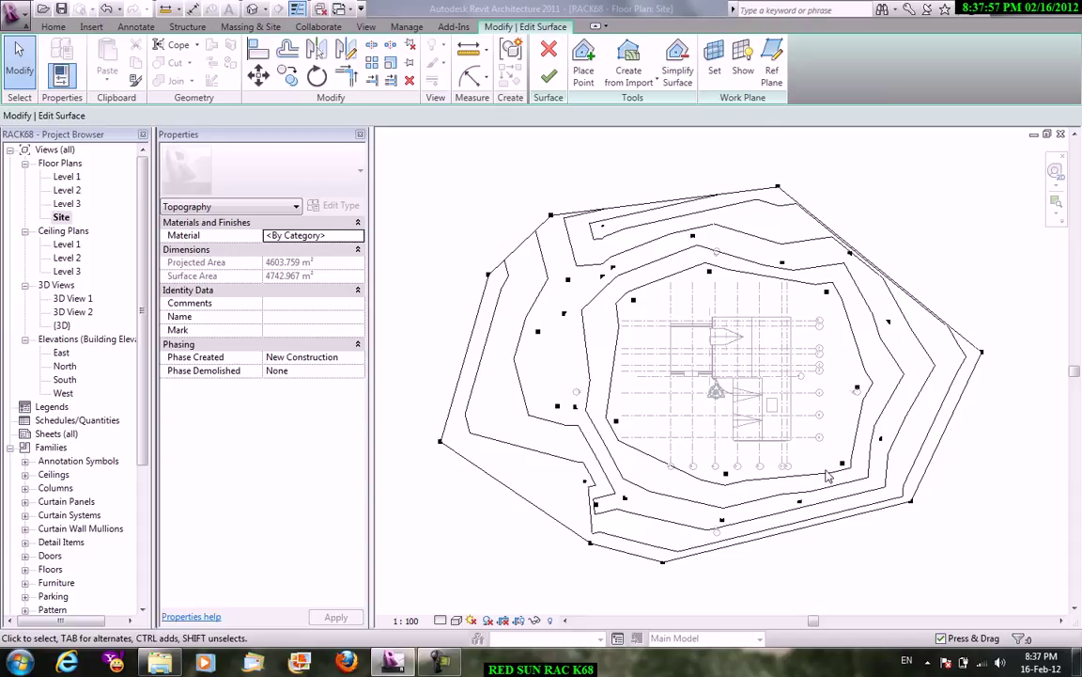
pyautogui.click(548, 75)
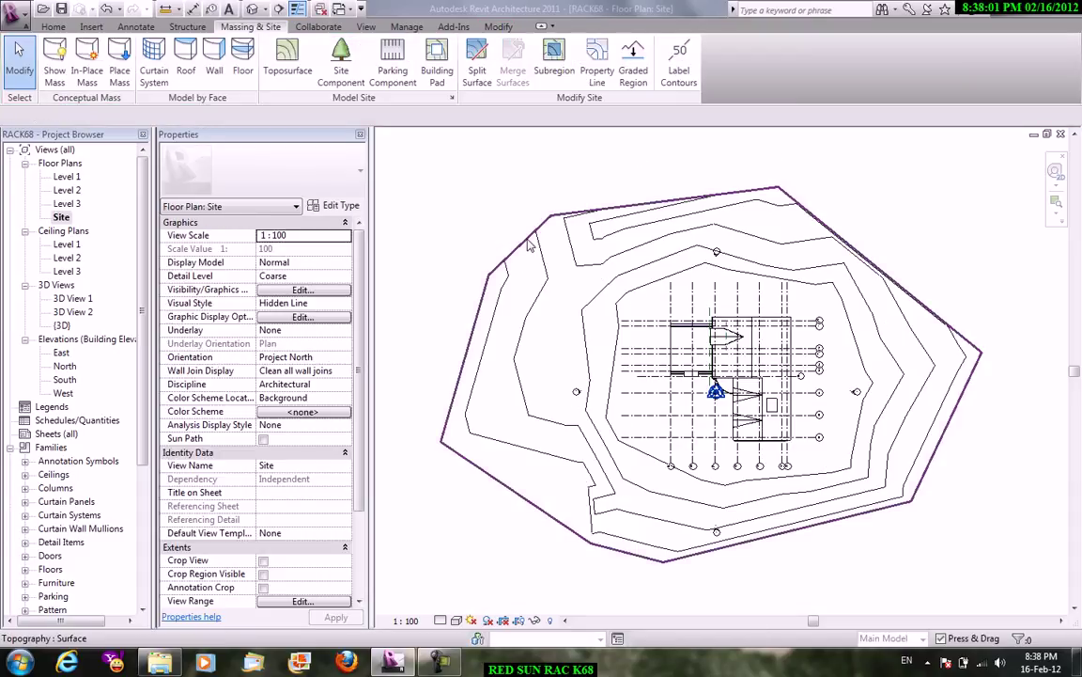
# Reopen the existing topography for point editing, then finish it unchanged.
pyautogui.click(470, 219)
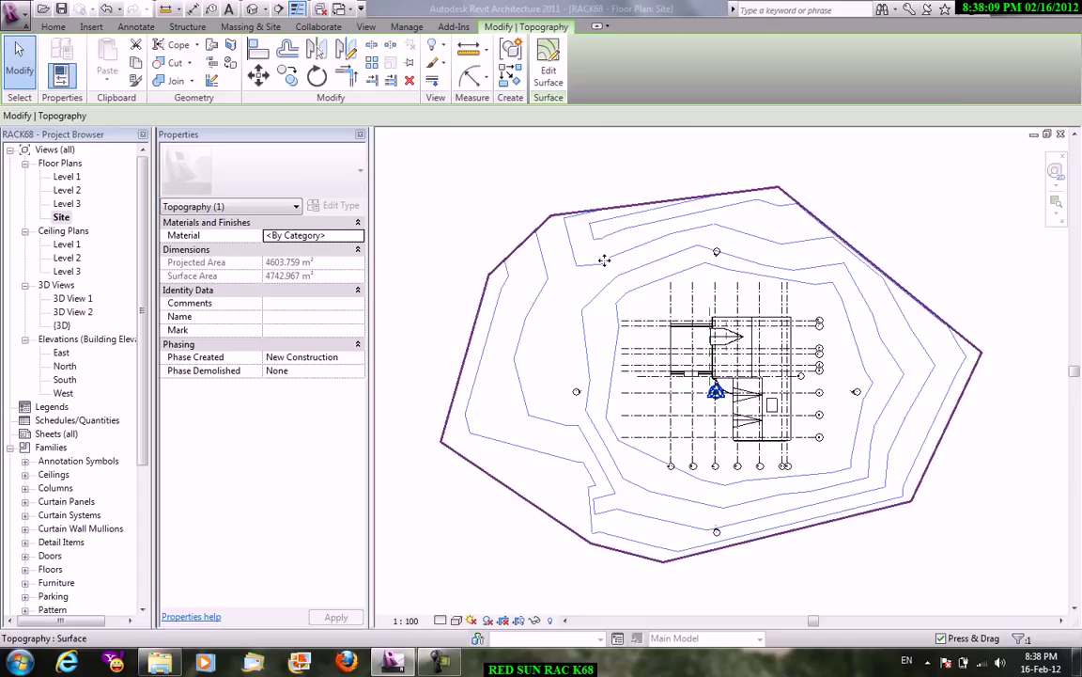
pyautogui.click(550, 85)
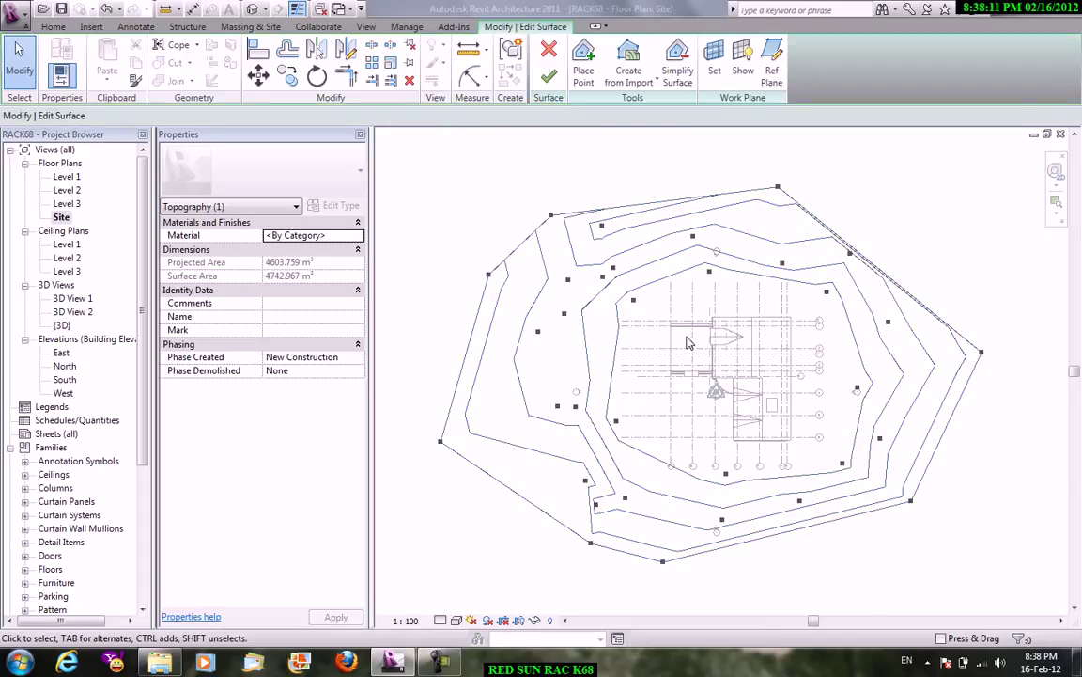
pyautogui.click(550, 80)
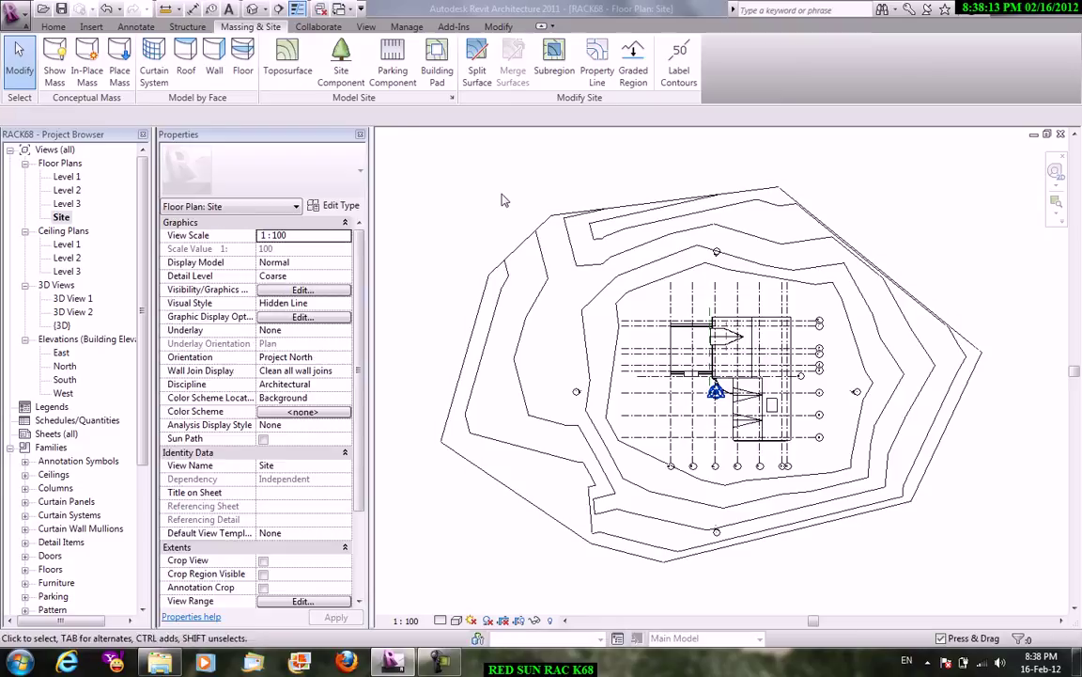
# Start a new toposurface and place its outline points at the upper right of the site.
pyautogui.click(287, 56)
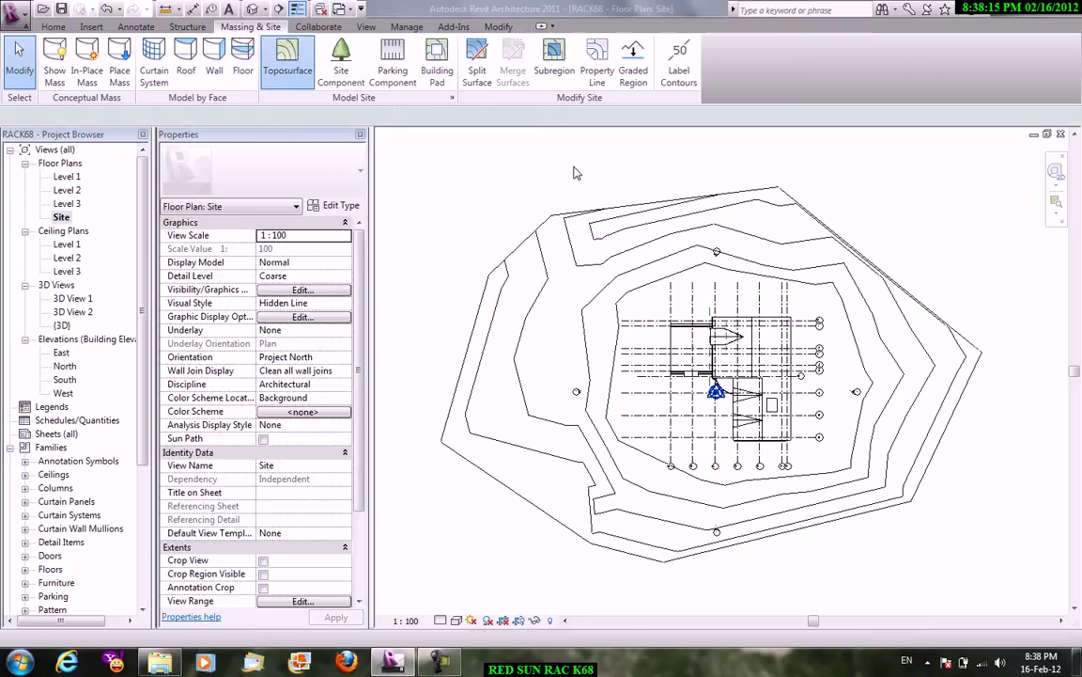
pyautogui.click(647, 168)
pyautogui.click(859, 151)
pyautogui.click(974, 234)
pyautogui.click(1032, 349)
pyautogui.click(1009, 486)
pyautogui.click(971, 551)
pyautogui.click(806, 260)
# Add interior and top-edge points at elevation -1500.0 and finish the second toposurface.
pyautogui.click(590, 81)
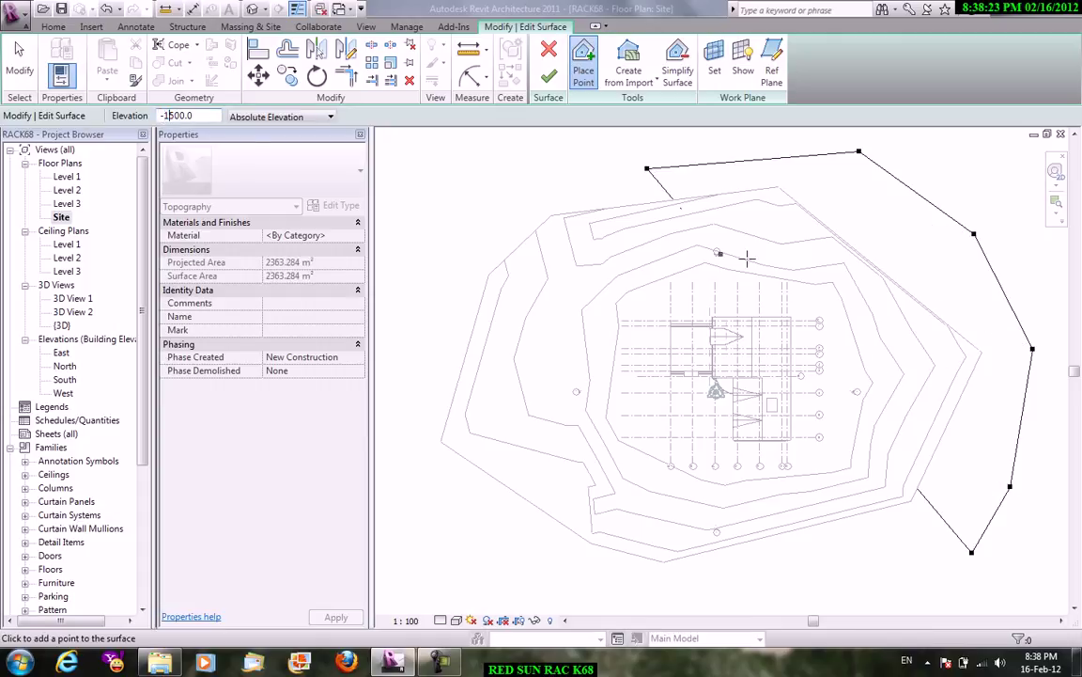
pyautogui.click(872, 238)
pyautogui.click(996, 365)
pyautogui.click(949, 540)
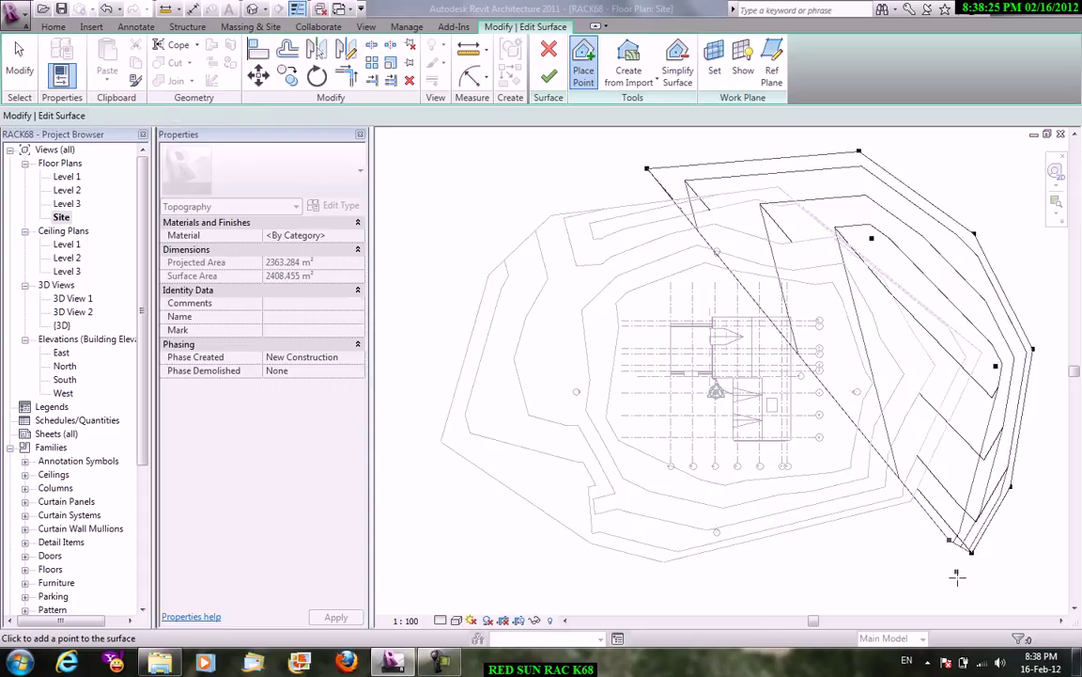
pyautogui.click(986, 316)
pyautogui.click(941, 363)
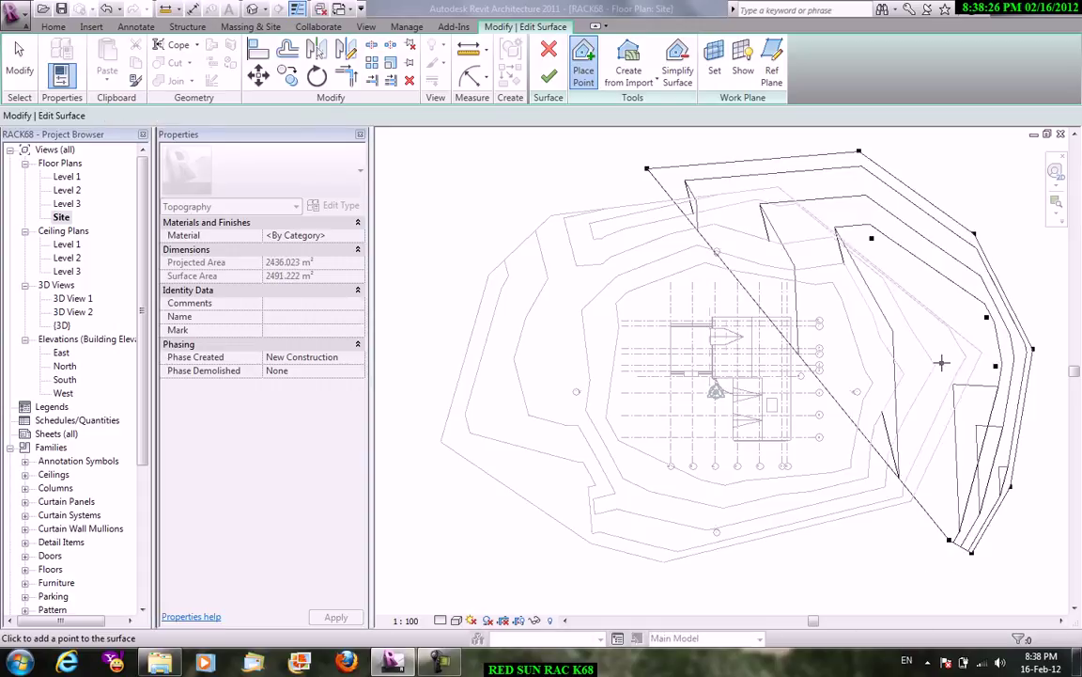
pyautogui.click(1012, 239)
pyautogui.click(975, 187)
pyautogui.click(776, 142)
pyautogui.click(581, 162)
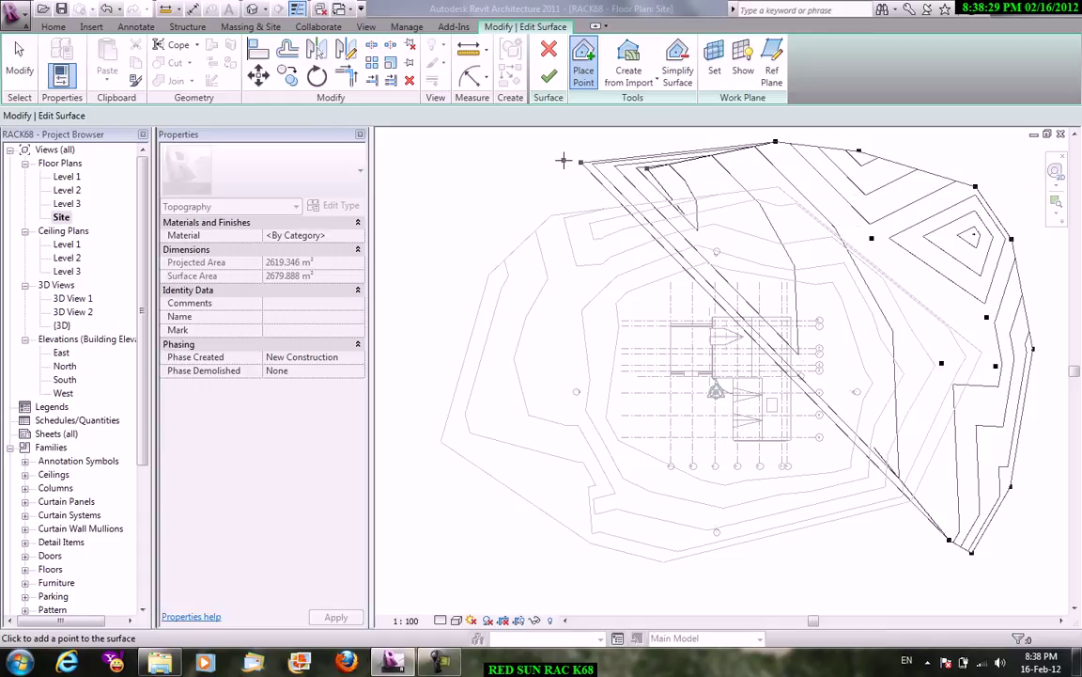
pyautogui.rightClick(495, 160)
pyautogui.click(527, 167)
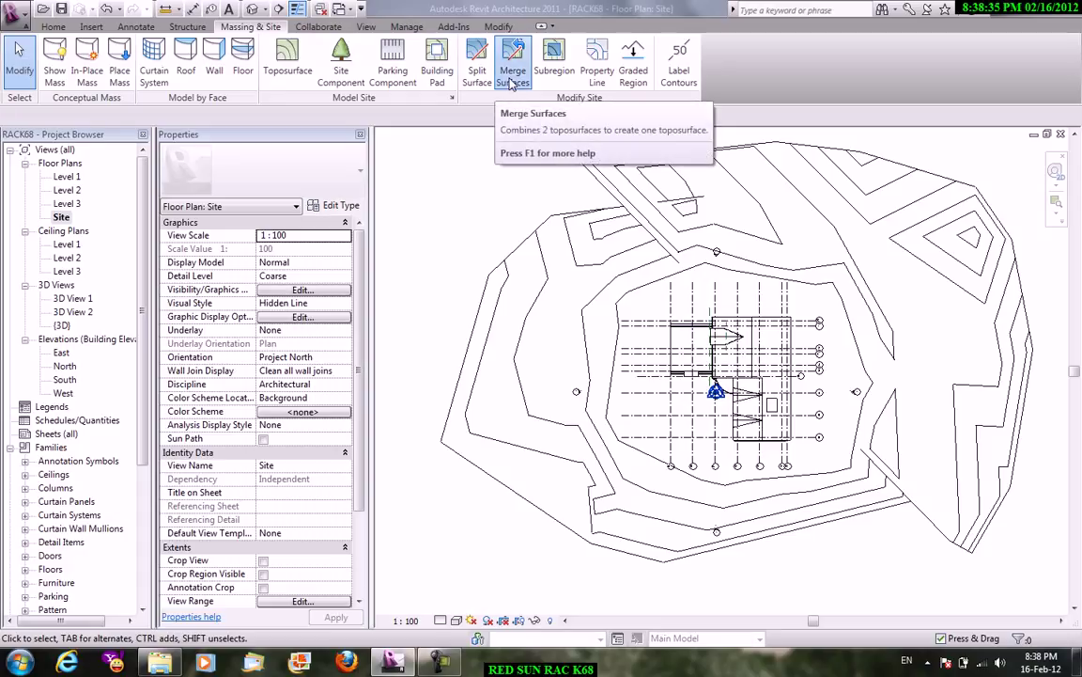
# Merge the two toposurfaces into one and reselect the merged surface.
pyautogui.click(512, 85)
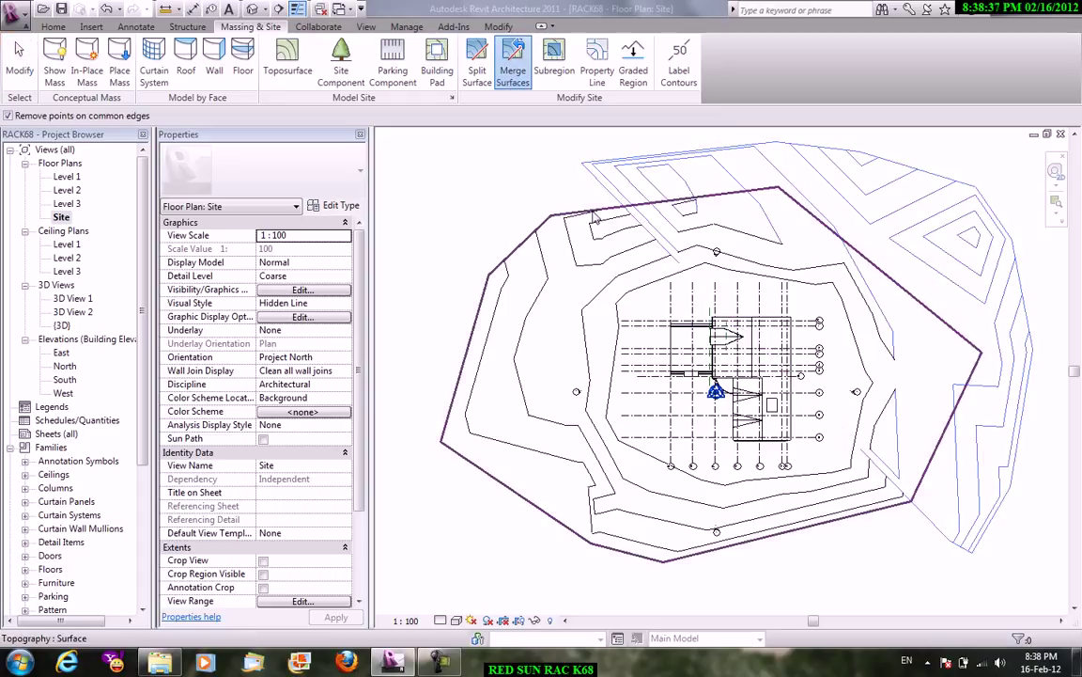
pyautogui.click(711, 181)
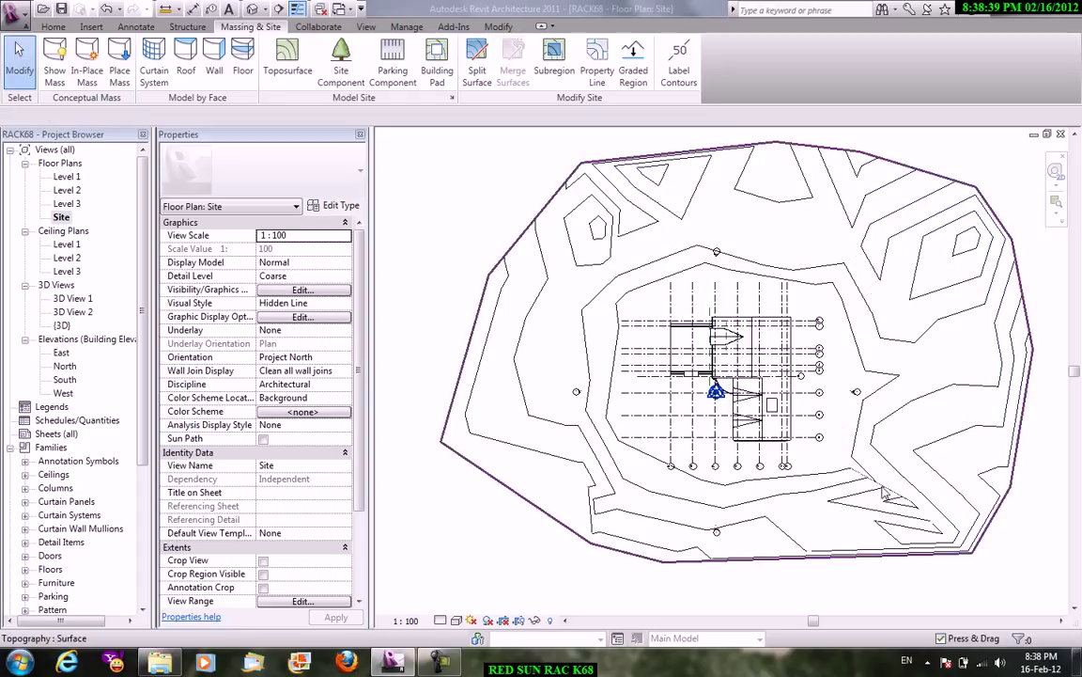
pyautogui.click(515, 239)
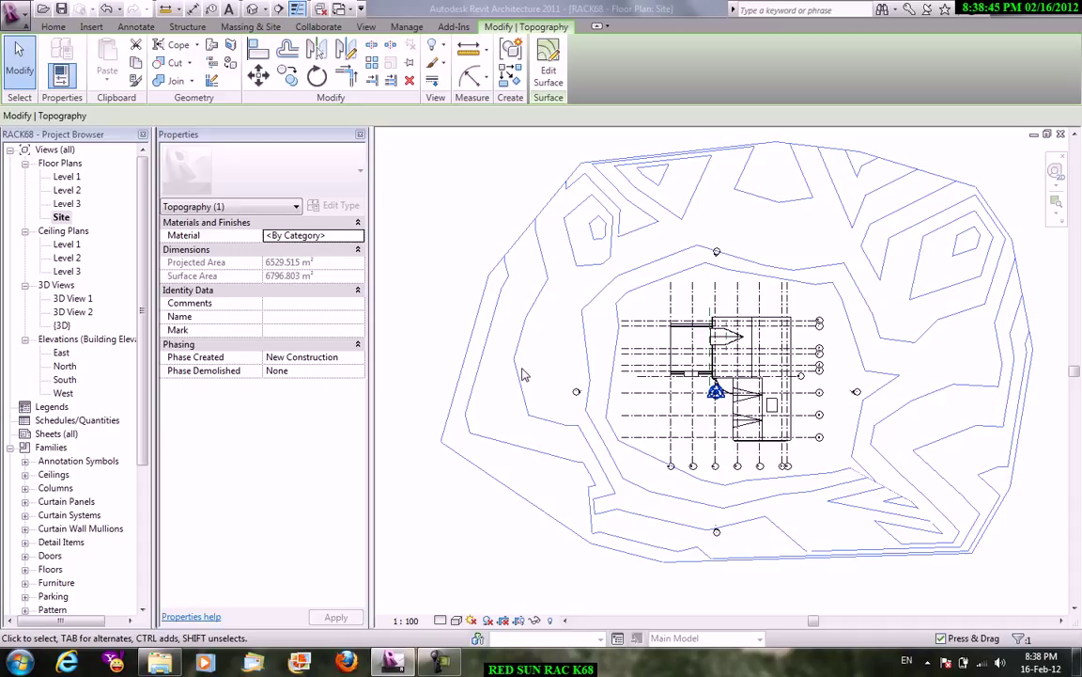
pyautogui.rightClick(525, 194)
pyautogui.click(541, 172)
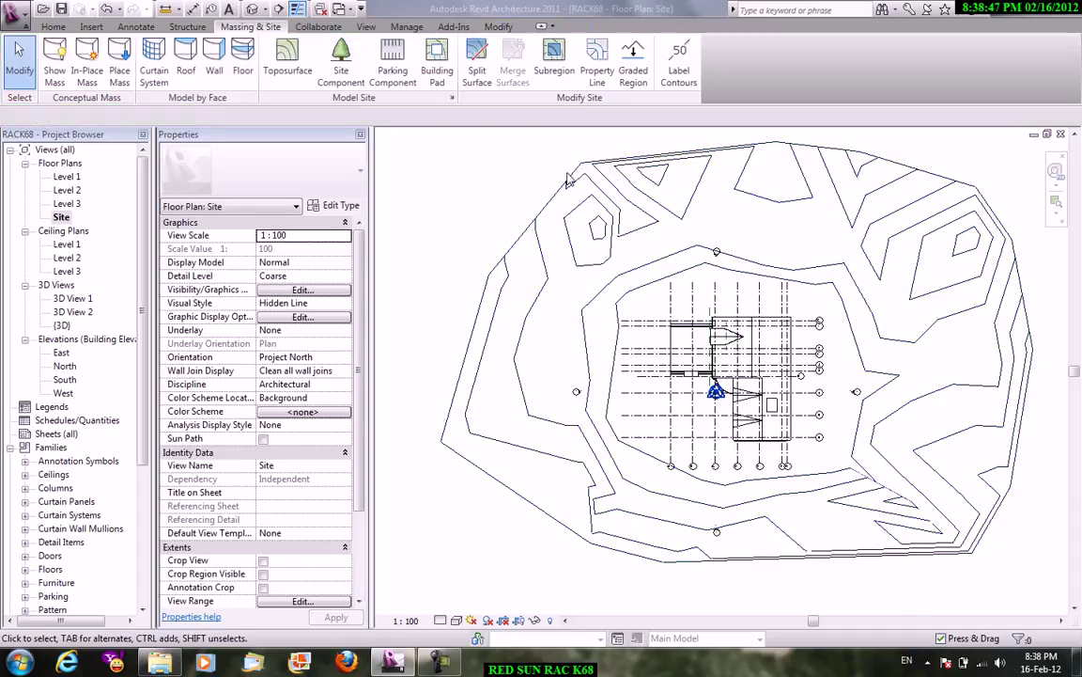
pyautogui.click(574, 179)
# Drag the -2500.0 interior point on the west side southward and finish the surface edit.
pyautogui.click(548, 70)
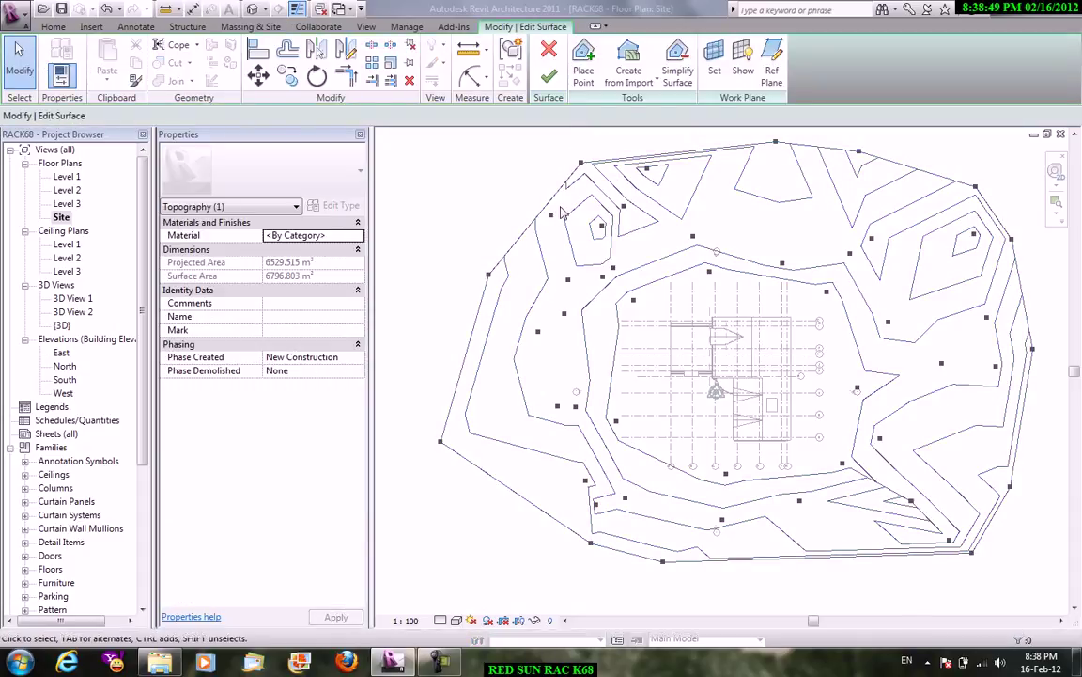
pyautogui.click(551, 219)
pyautogui.moveTo(551, 217)
pyautogui.mouseDown()
pyautogui.moveTo(526, 306)
pyautogui.moveTo(537, 331)
pyautogui.mouseUp()
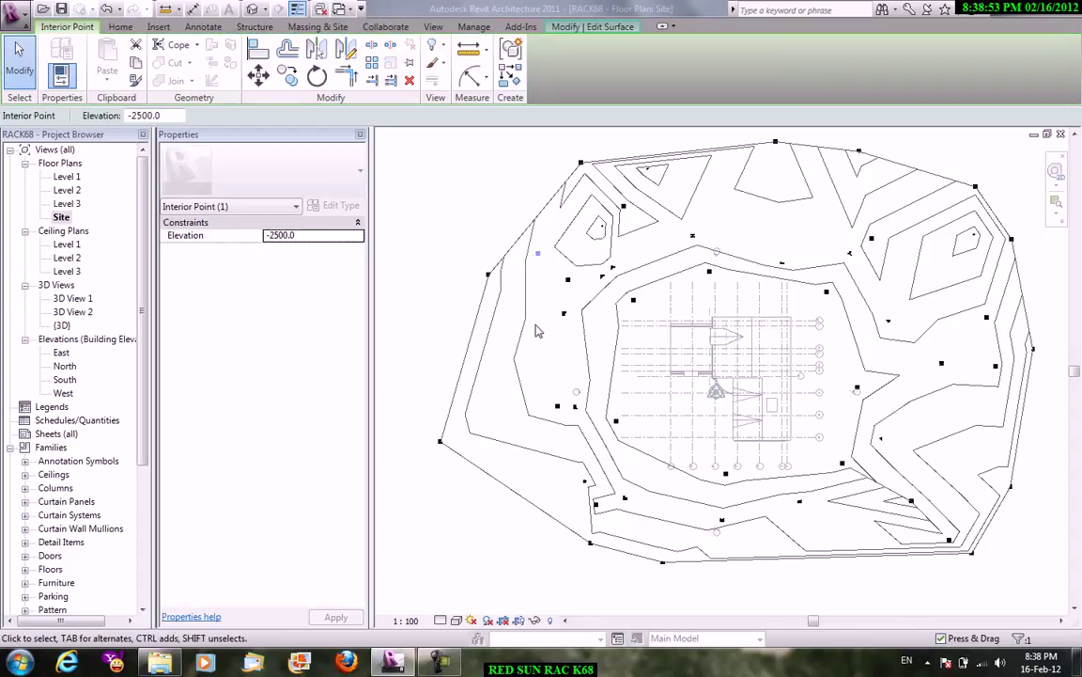
pyautogui.moveTo(568, 293); pyautogui.dragTo(564, 290)
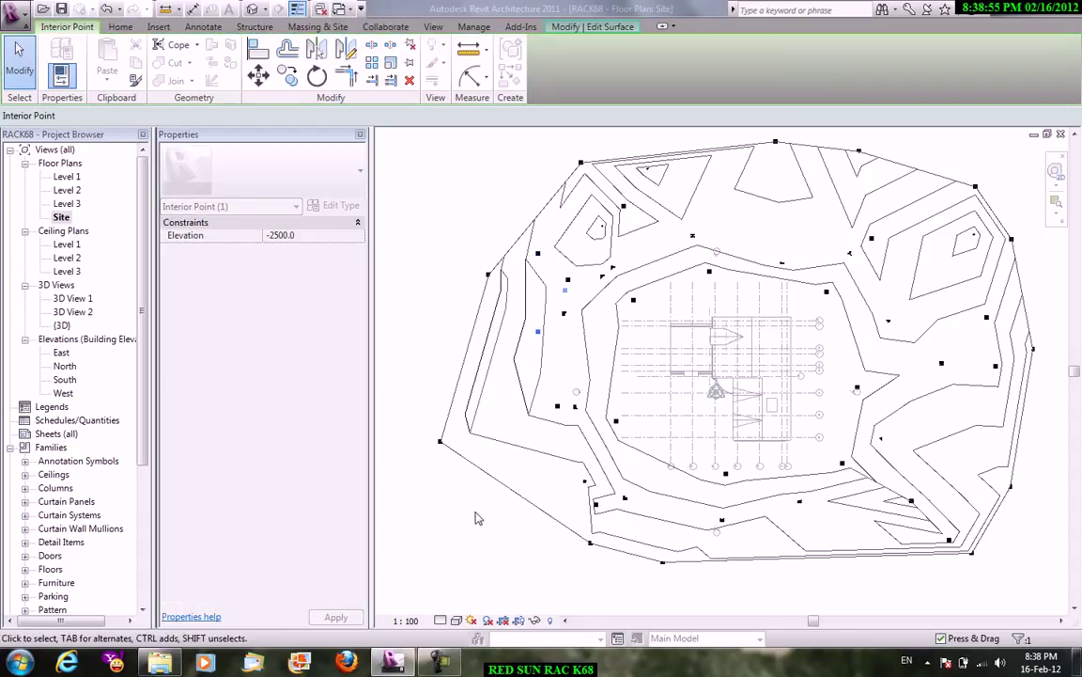
pyautogui.click(462, 196)
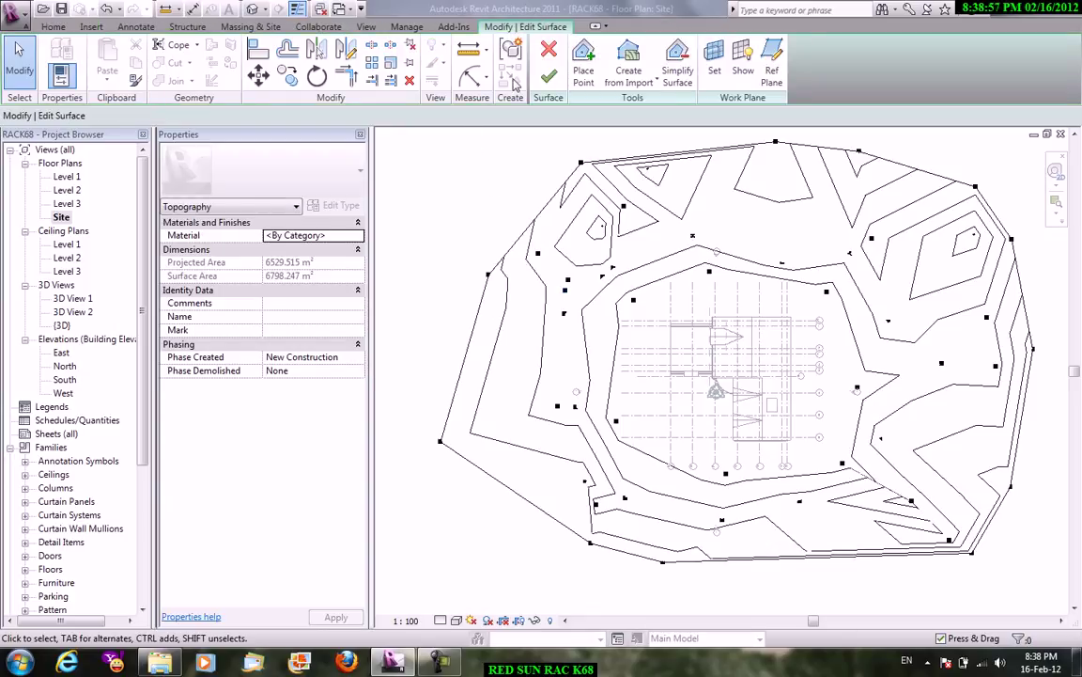
pyautogui.click(553, 77)
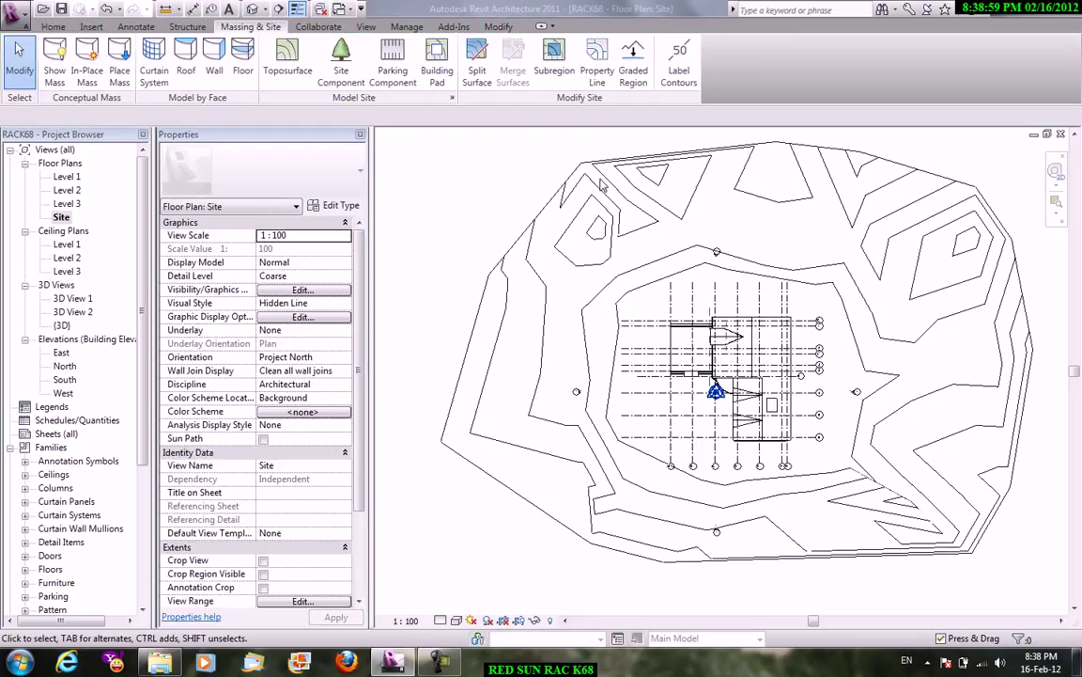
# Choose the M_RPC Tree - Deciduous Scarlet Oak 12.5 m and plant trees along the north, west and south edges.
pyautogui.click(343, 78)
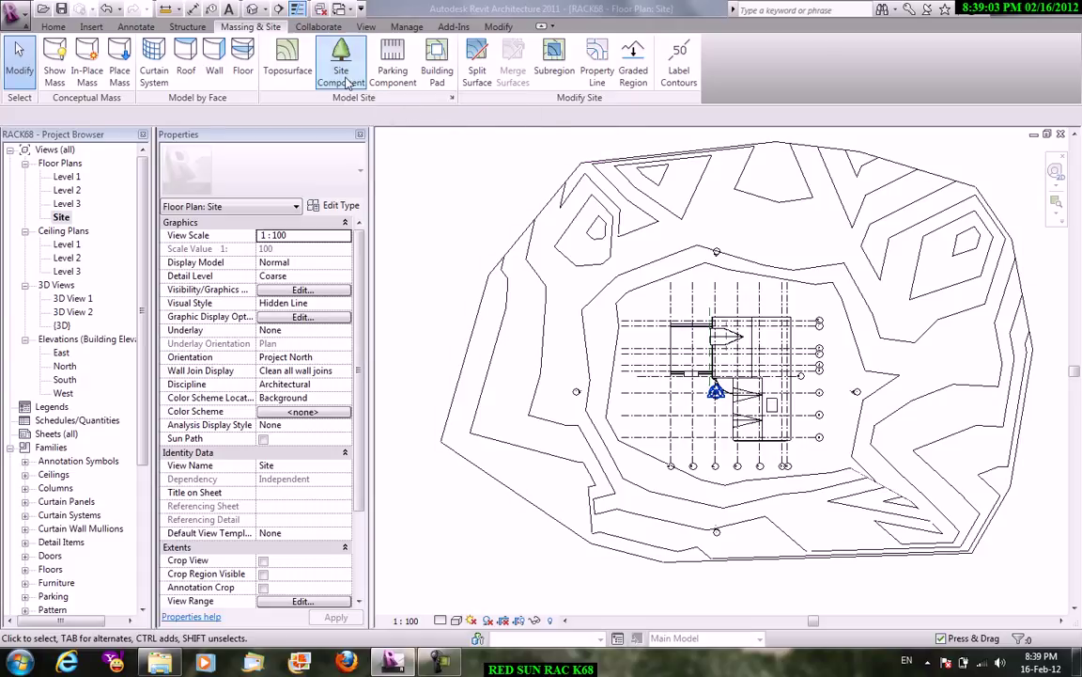
pyautogui.click(312, 183)
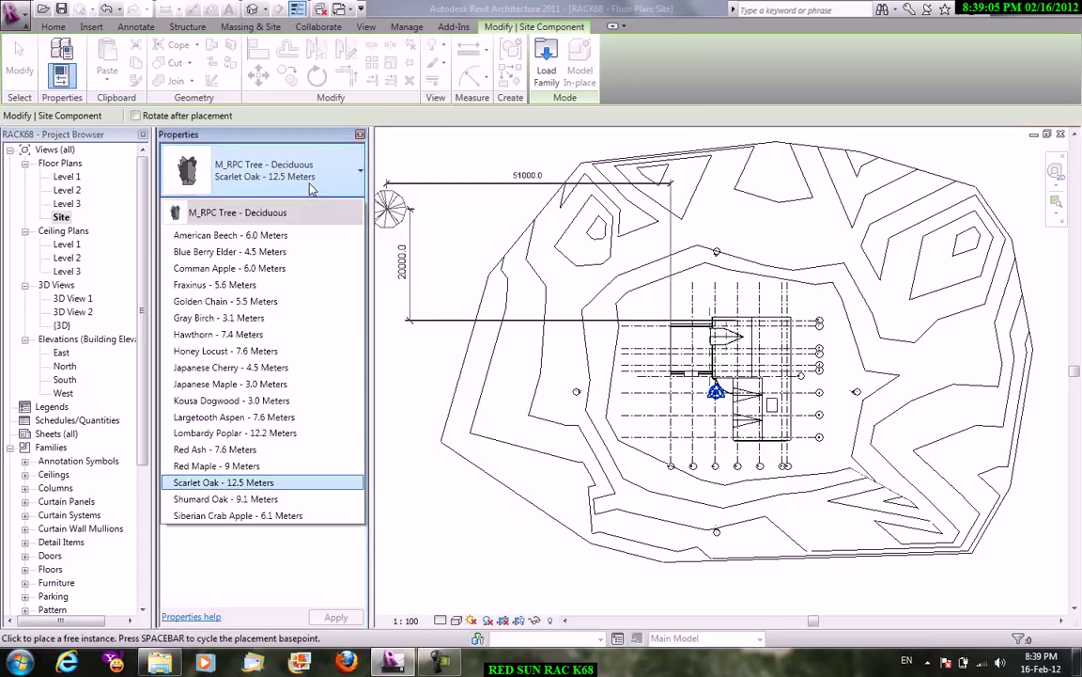
pyautogui.click(224, 482)
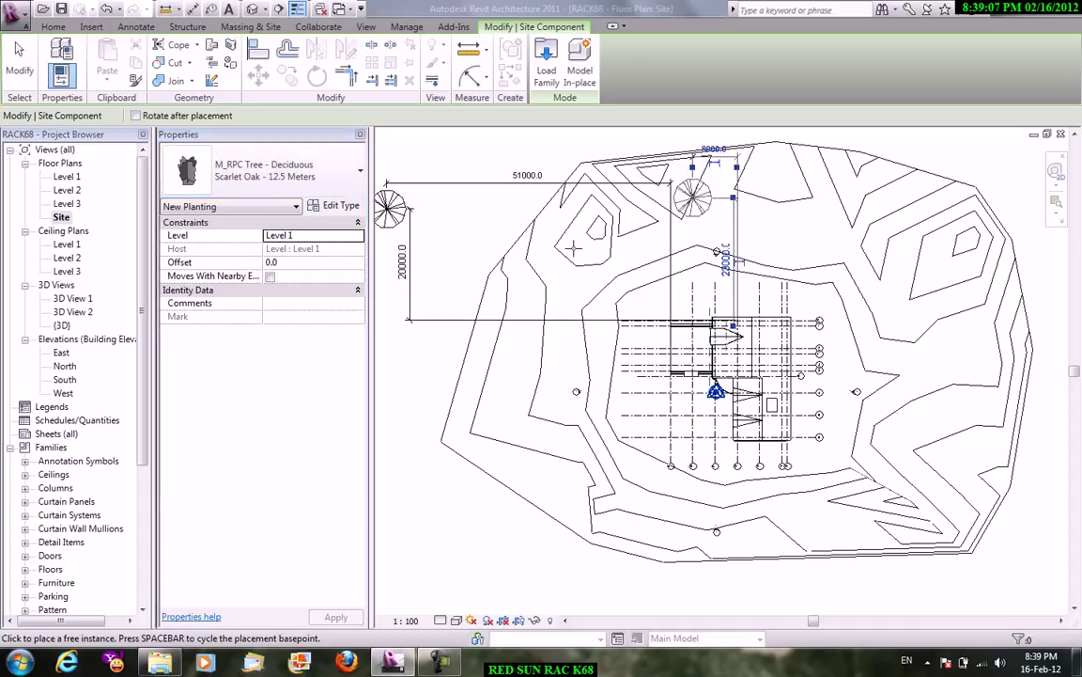
pyautogui.click(692, 197)
pyautogui.click(543, 276)
pyautogui.click(532, 376)
pyautogui.click(582, 470)
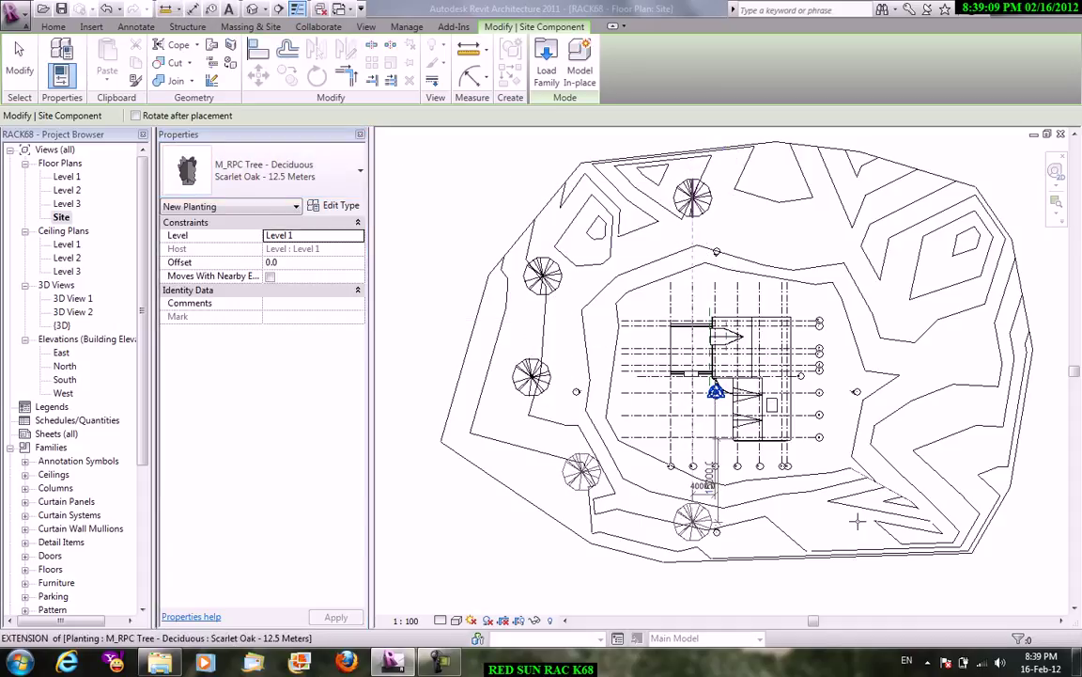
# Plant more Scarlet Oaks along the south, east and west edges, then stop placing trees.
pyautogui.click(693, 520)
pyautogui.click(884, 514)
pyautogui.click(956, 354)
pyautogui.click(960, 470)
pyautogui.click(532, 475)
pyautogui.click(491, 407)
pyautogui.click(492, 327)
pyautogui.rightClick(510, 228)
pyautogui.click(545, 239)
pyautogui.rightClick(498, 223)
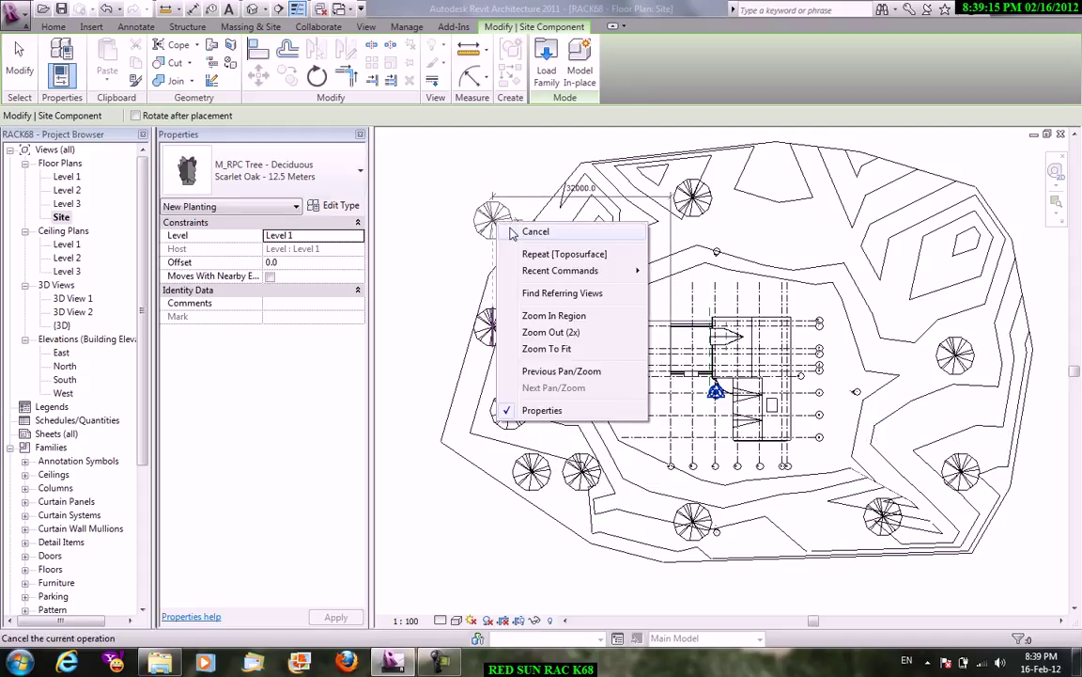
pyautogui.click(536, 232)
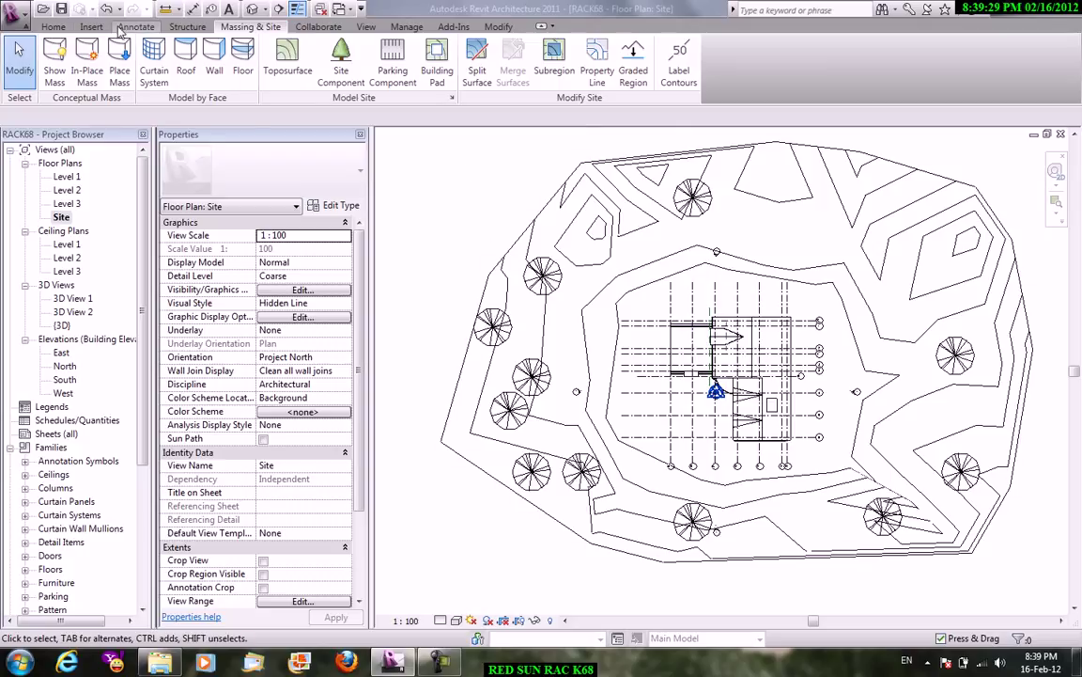
pyautogui.click(91, 26)
pyautogui.click(399, 83)
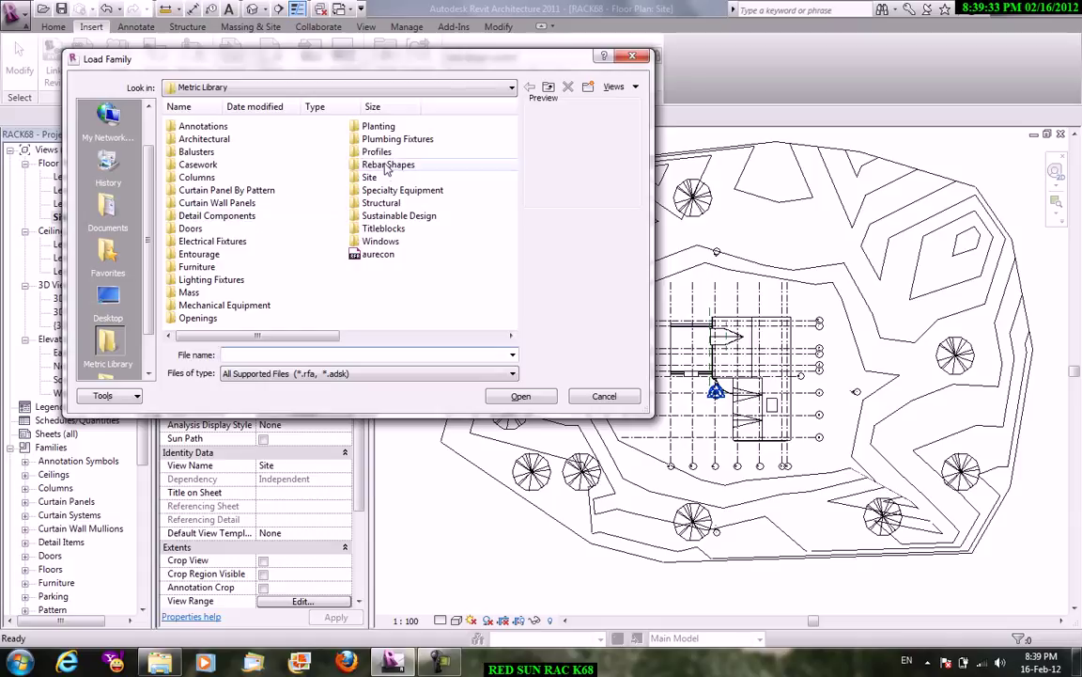
pyautogui.doubleClick(374, 178)
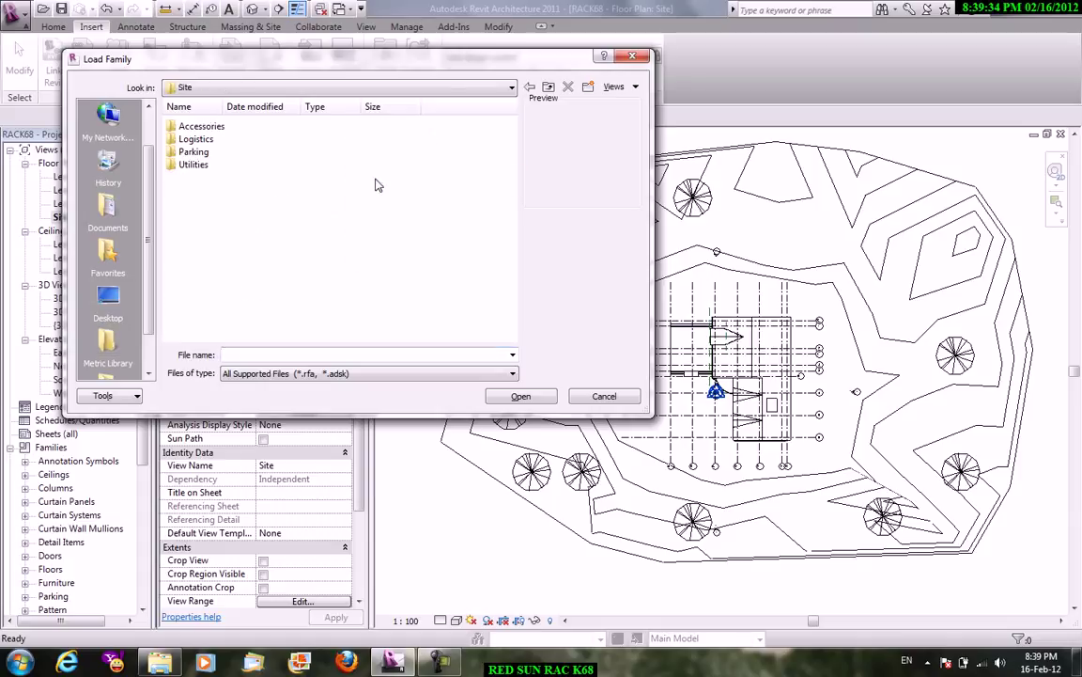
pyautogui.doubleClick(201, 126)
pyautogui.click(205, 126)
pyautogui.click(203, 151)
pyautogui.click(215, 178)
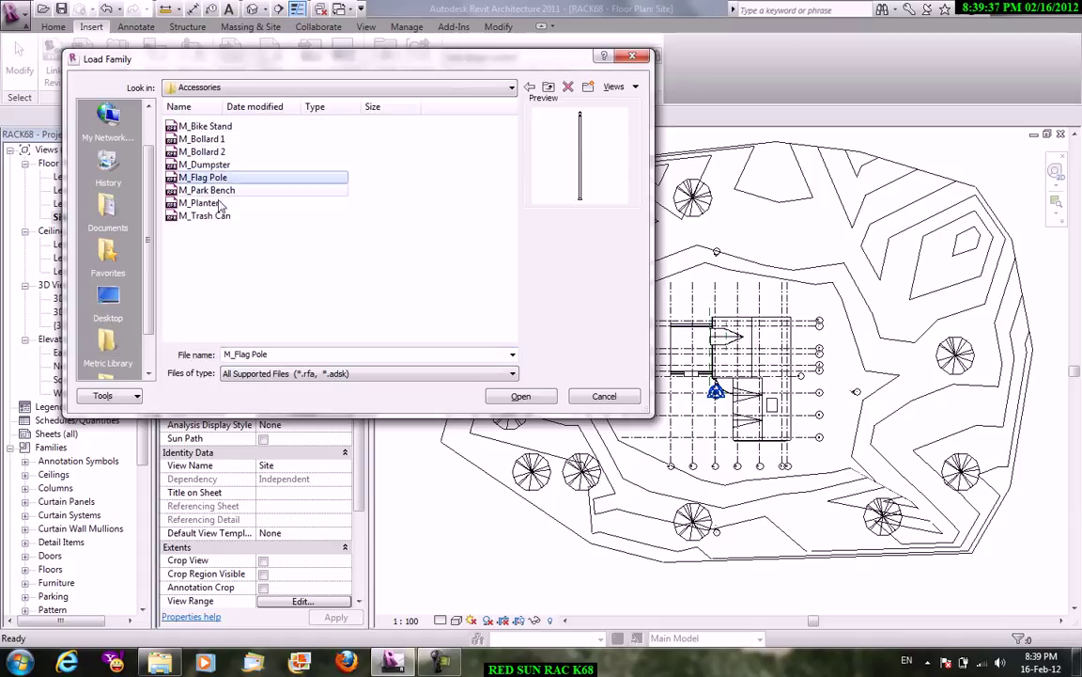
pyautogui.click(216, 203)
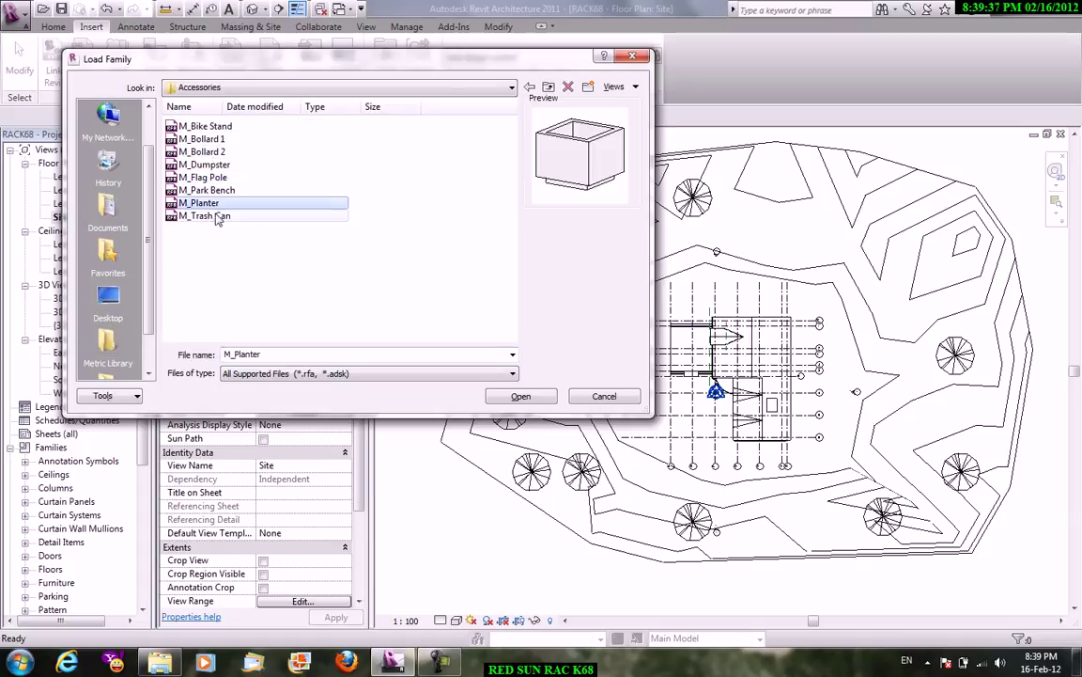
pyautogui.click(530, 88)
pyautogui.doubleClick(201, 141)
pyautogui.click(205, 128)
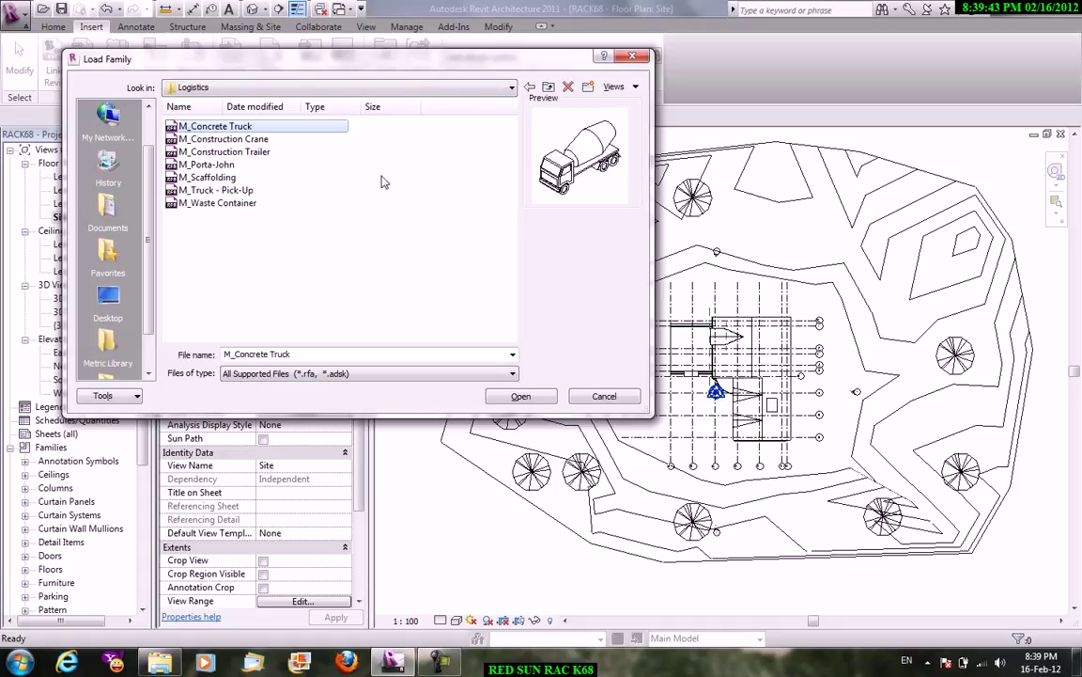
pyautogui.click(207, 165)
pyautogui.click(230, 152)
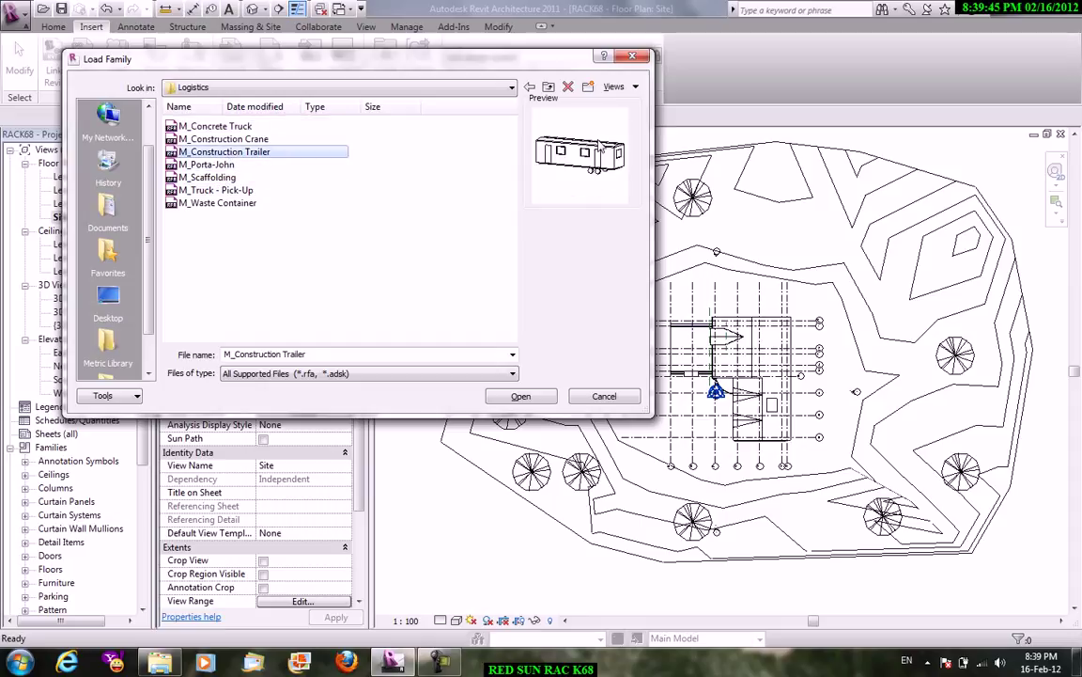
pyautogui.click(551, 87)
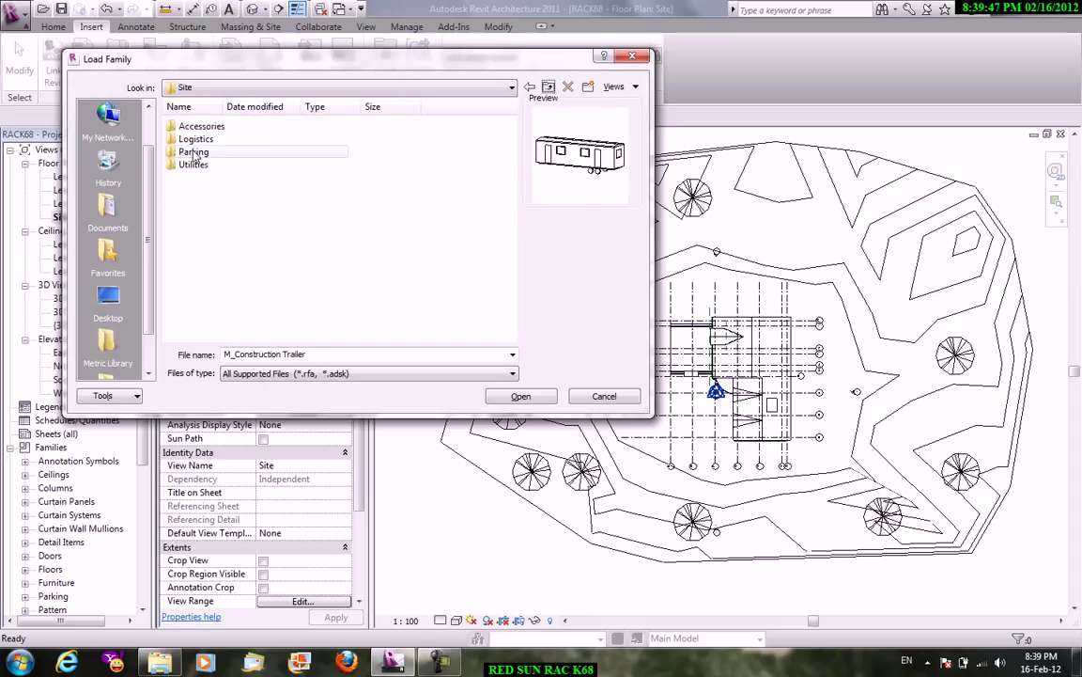
pyautogui.doubleClick(195, 154)
pyautogui.press('Down')
pyautogui.press('Down')
pyautogui.press('Down')
pyautogui.press('Down')
pyautogui.press('Down')
pyautogui.press('Down')
pyautogui.press('Down')
pyautogui.press('Down')
pyautogui.press('Down')
pyautogui.press('Down')
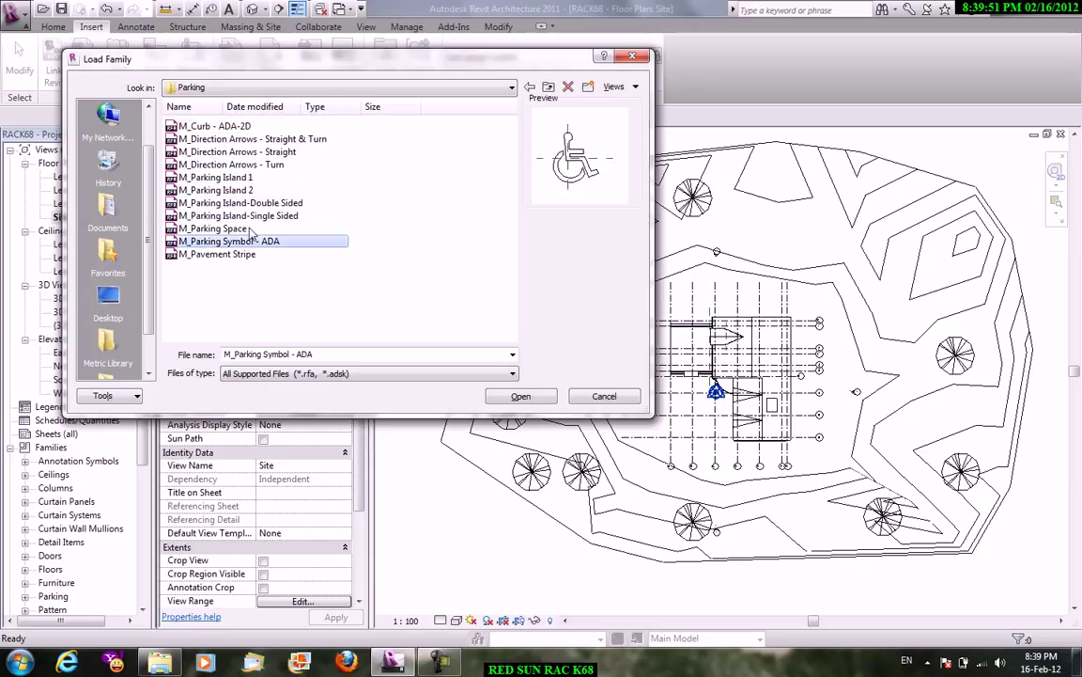
pyautogui.click(549, 86)
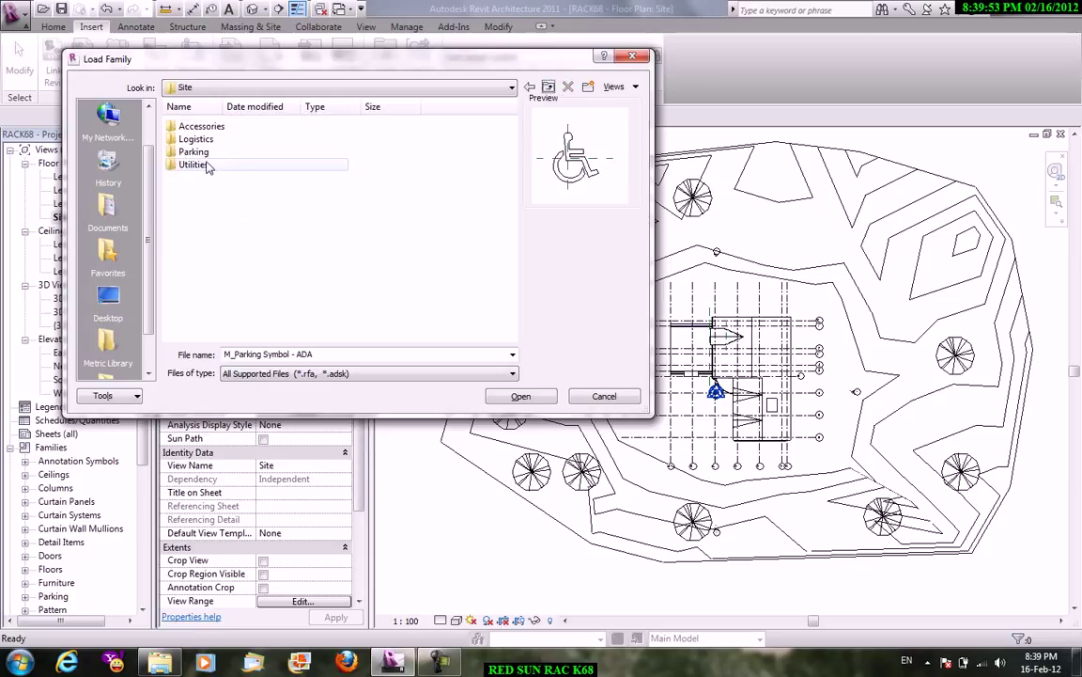
pyautogui.doubleClick(209, 166)
pyautogui.press('Down')
pyautogui.press('Down')
pyautogui.press('Down')
pyautogui.press('Down')
pyautogui.press('Down')
pyautogui.press('Down')
pyautogui.press('Down')
pyautogui.press('Down')
pyautogui.press('Down')
pyautogui.click(219, 204)
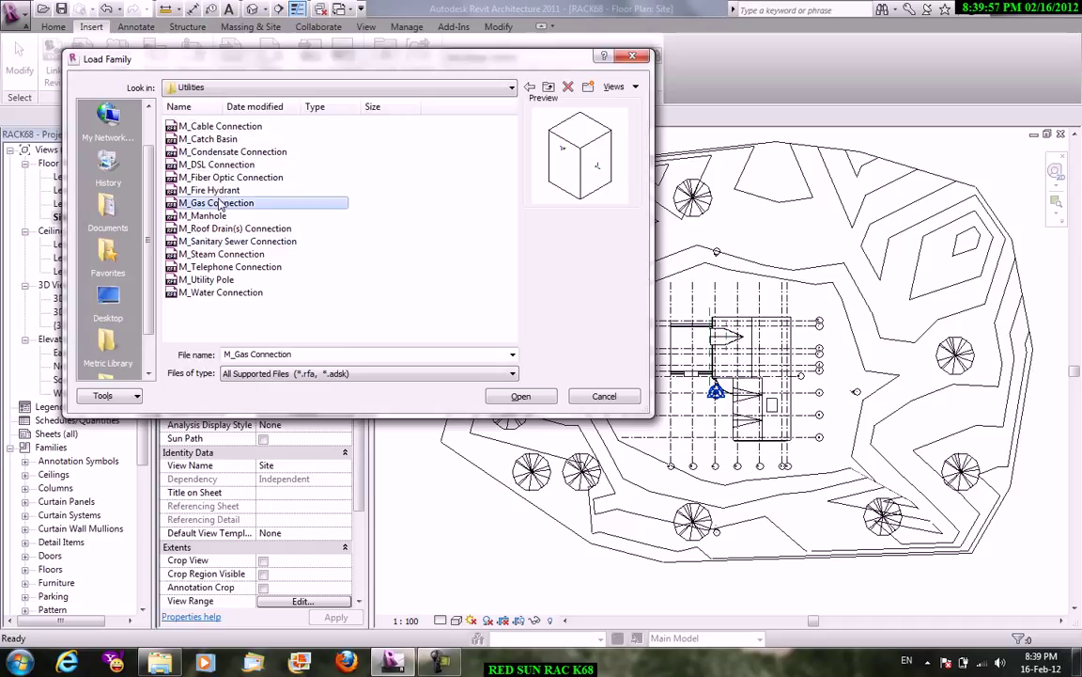
pyautogui.click(220, 215)
pyautogui.click(217, 230)
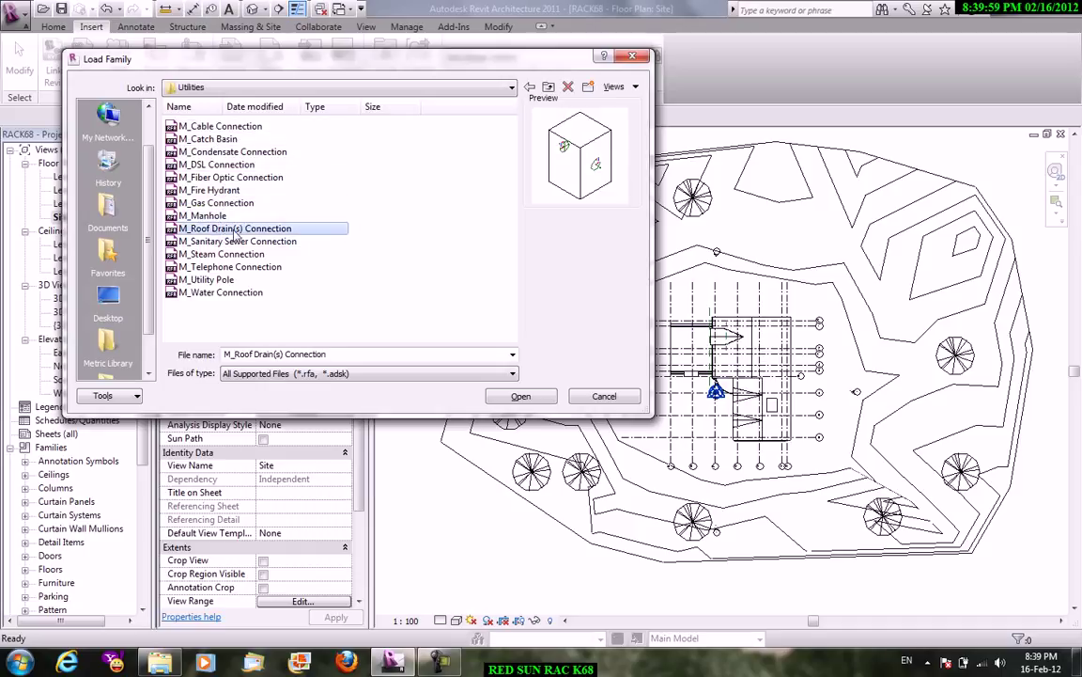
pyautogui.press('Down')
pyautogui.press('Down')
pyautogui.press('Down')
pyautogui.press('Down')
pyautogui.click(220, 293)
pyautogui.click(549, 89)
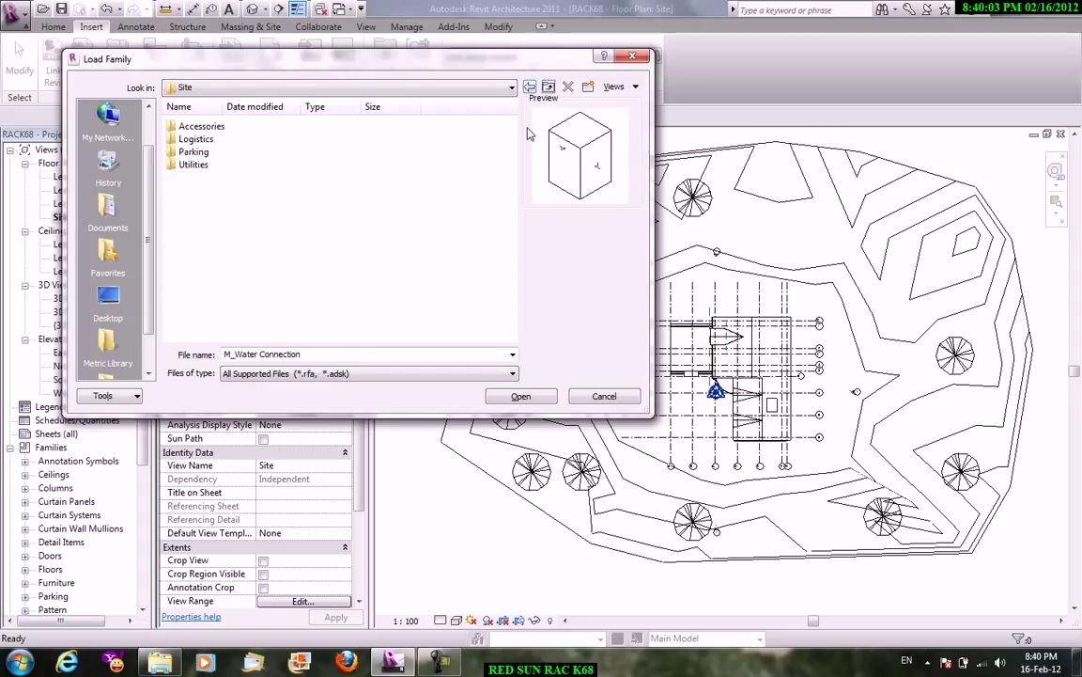
pyautogui.click(600, 397)
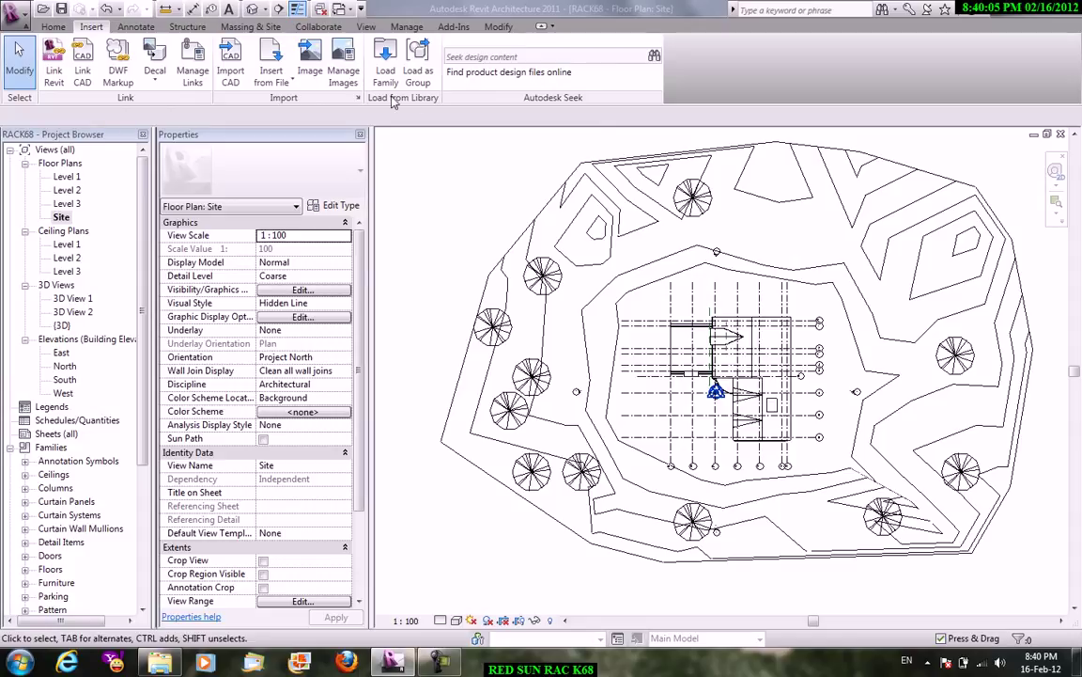
# Place a row of M_Parking Space 4800 x 2400mm - 90 deg stalls north of the house, then cancel.
pyautogui.click(241, 28)
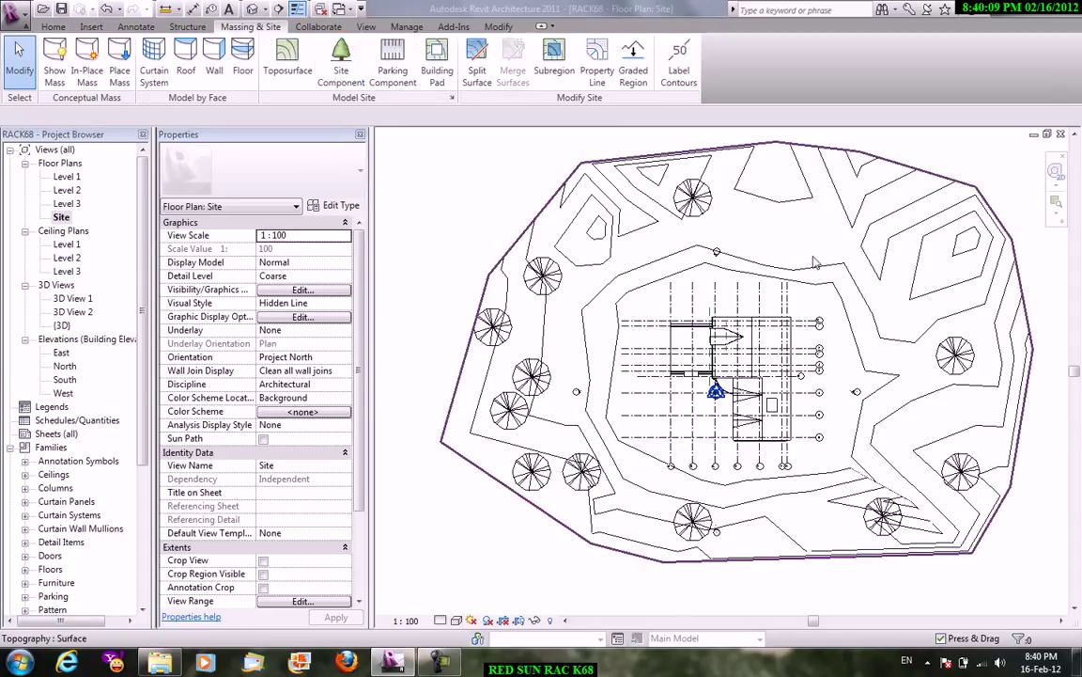
pyautogui.click(393, 61)
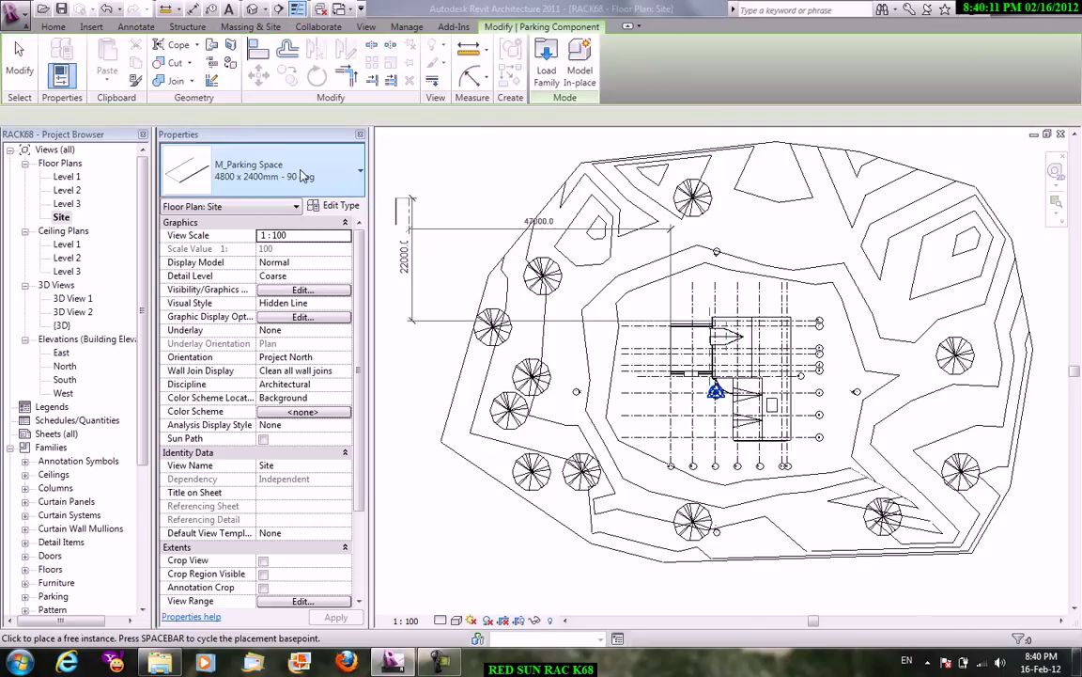
pyautogui.click(303, 176)
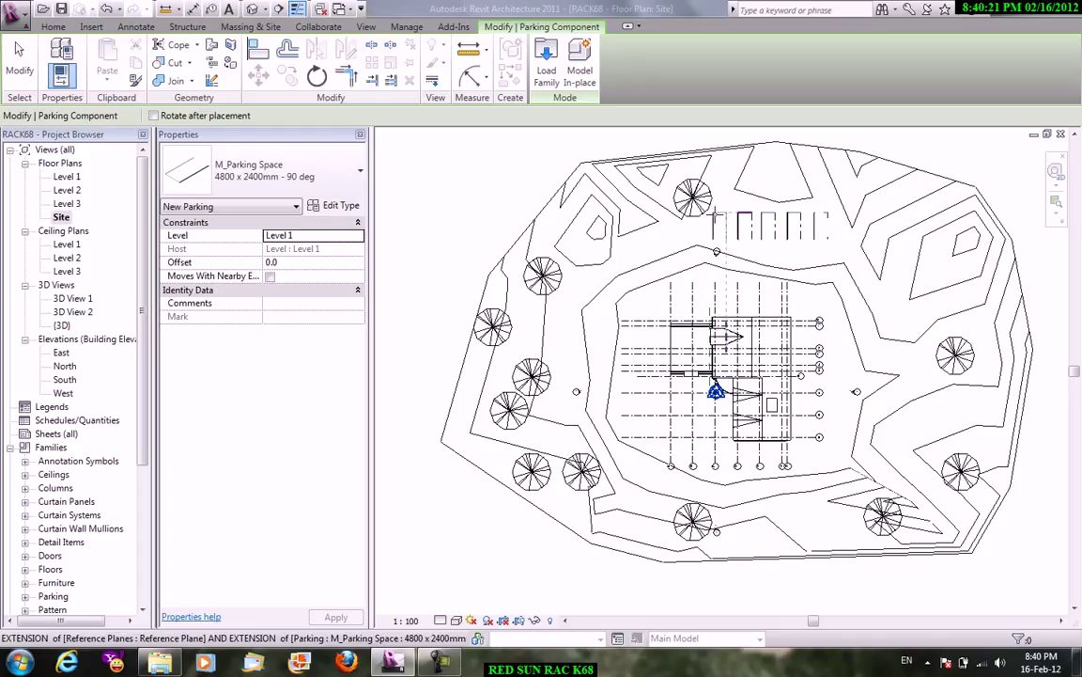
pyautogui.rightClick(773, 207)
pyautogui.click(808, 214)
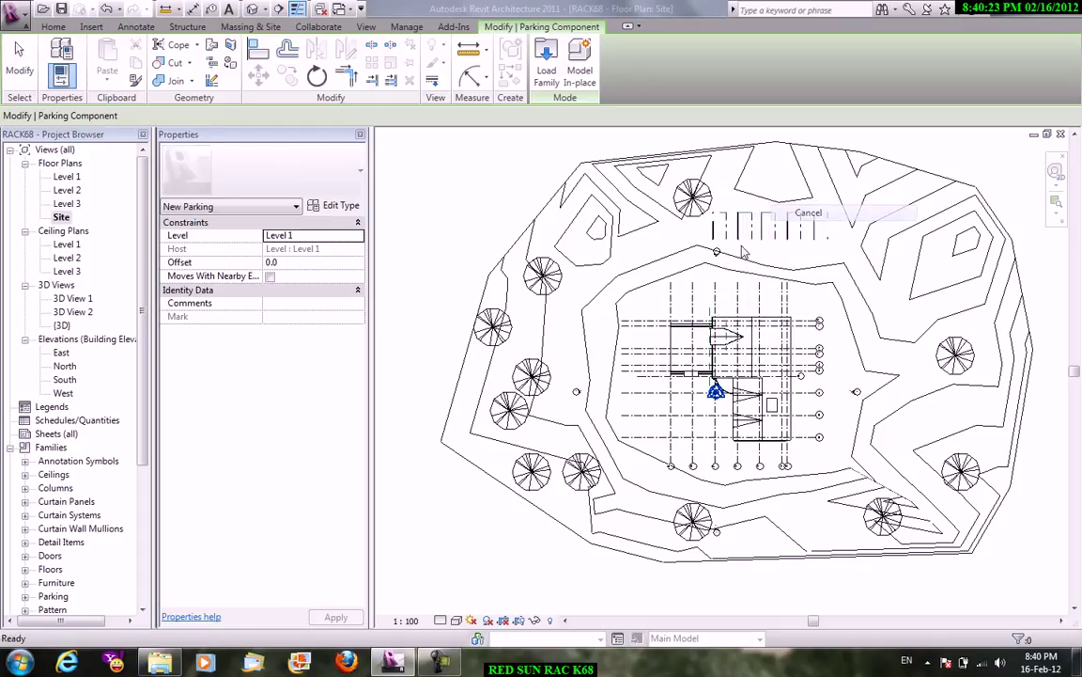
pyautogui.scroll(2, 774, 232)
pyautogui.scroll(2, 774, 232)
pyautogui.scroll(-3, 775, 231)
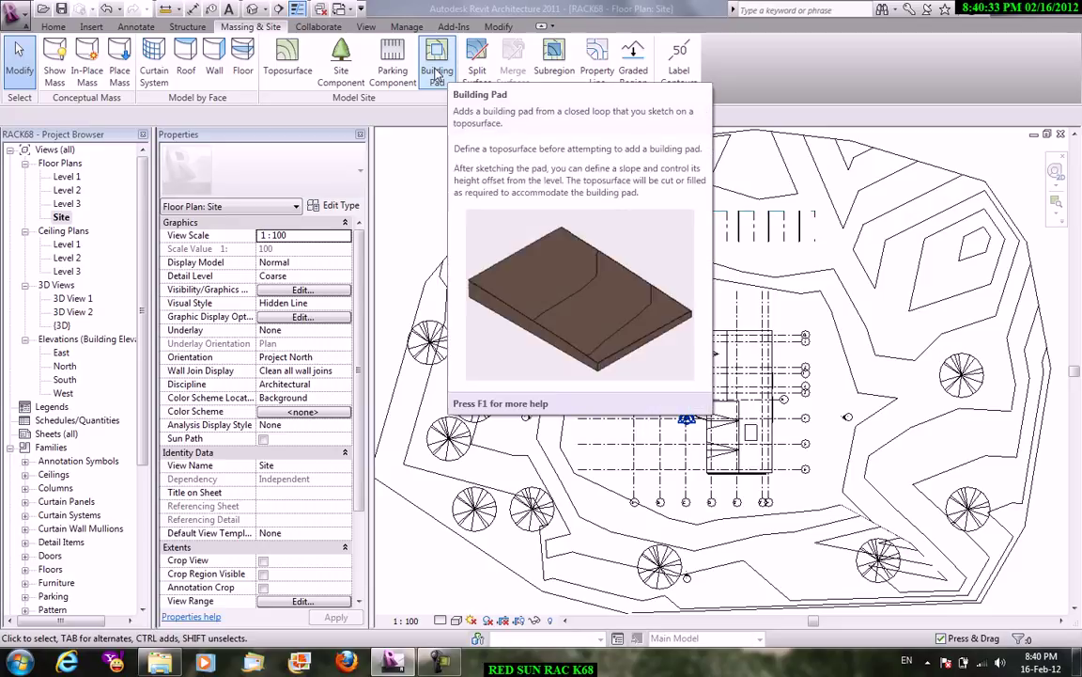
pyautogui.moveTo(437, 64)
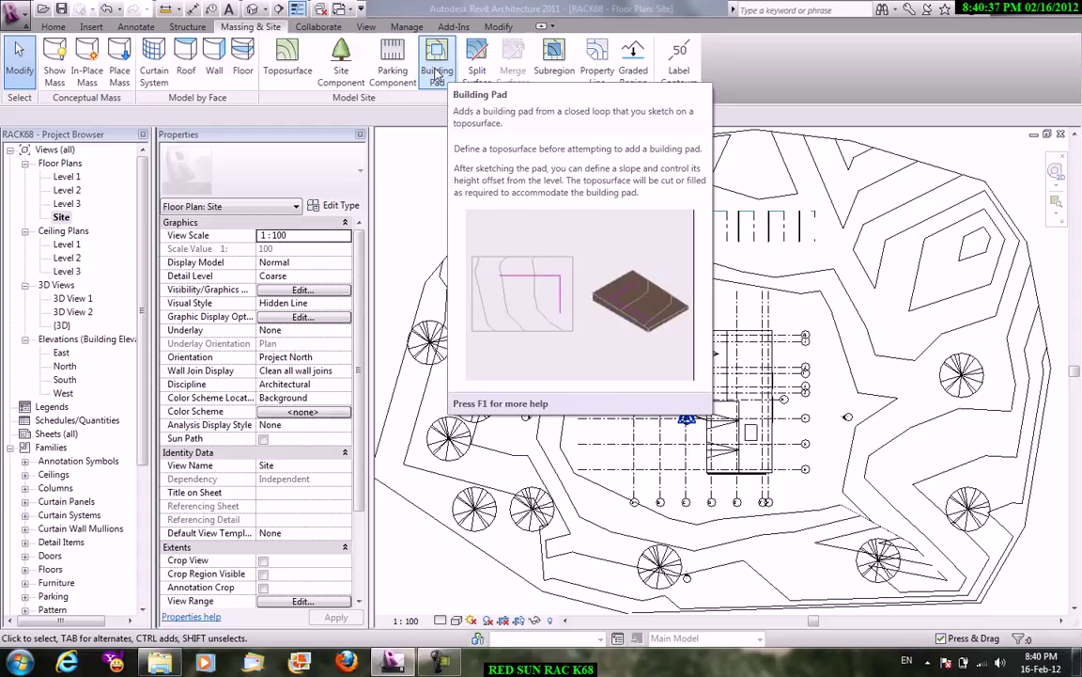
# Sketch a rectangular building pad east of the house and finish it.
pyautogui.click(437, 73)
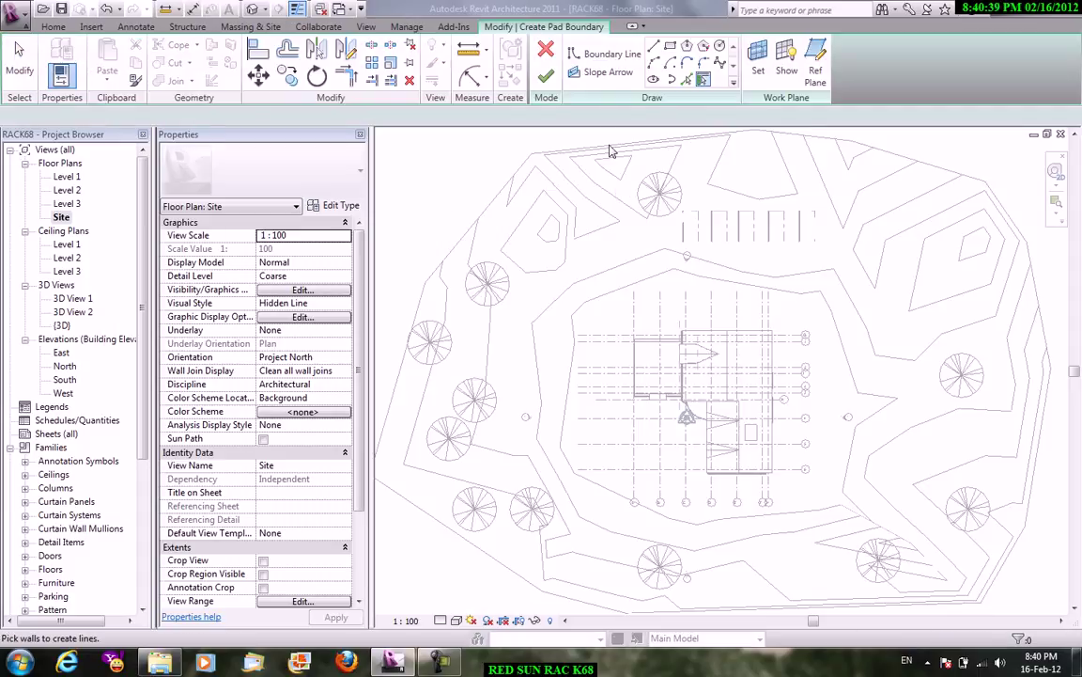
pyautogui.click(672, 47)
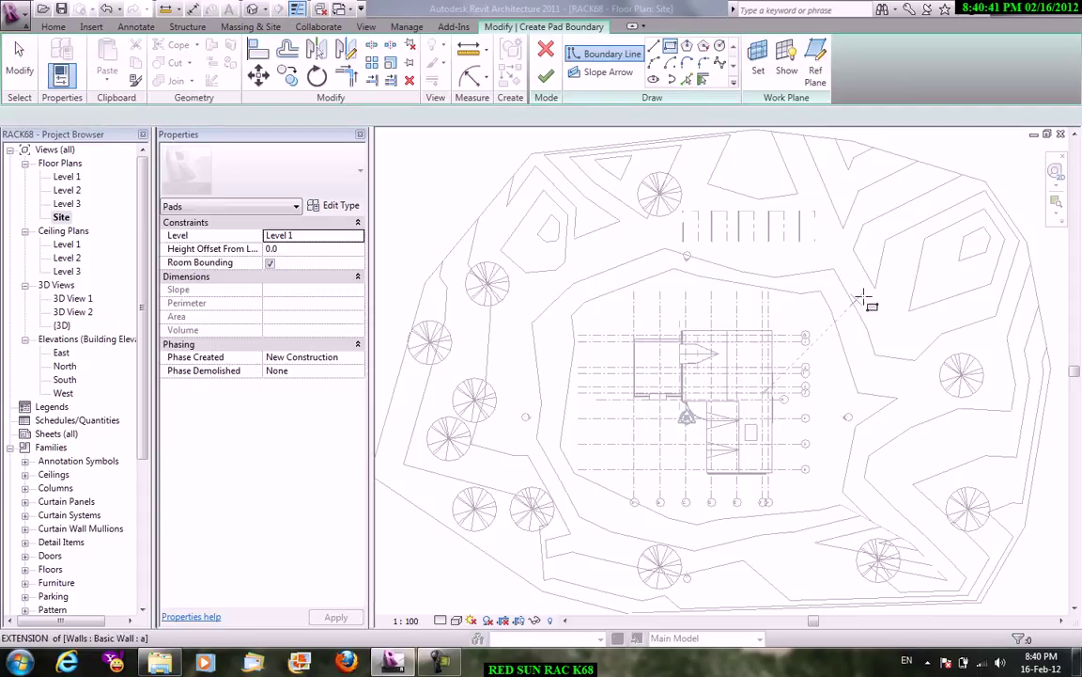
pyautogui.click(926, 444)
pyautogui.click(843, 278)
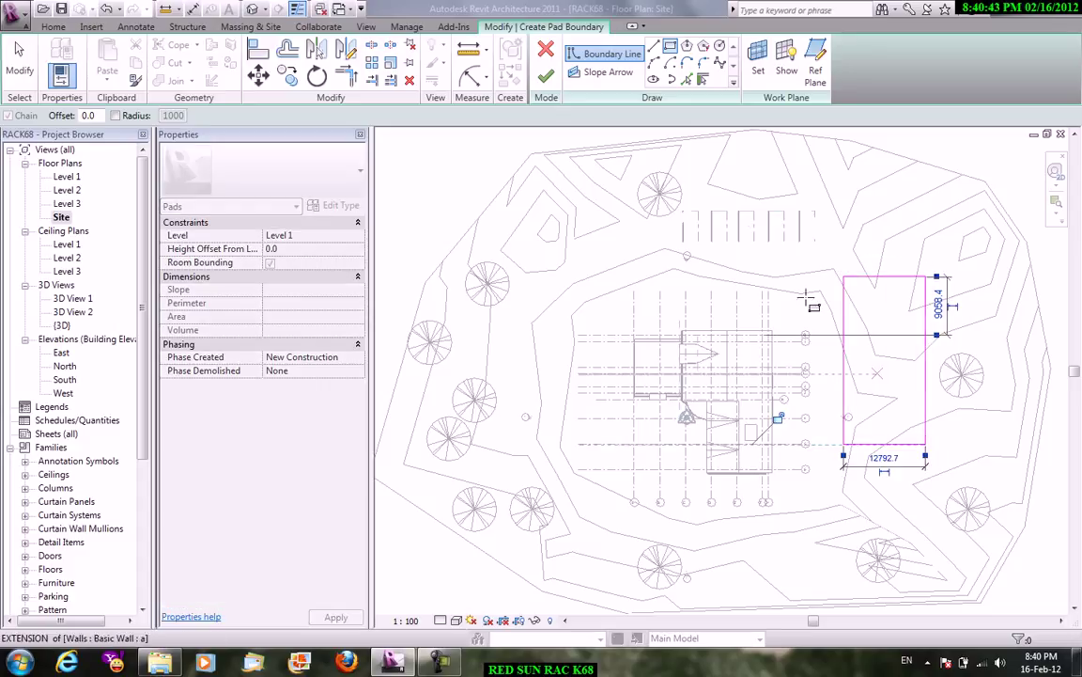
pyautogui.click(545, 80)
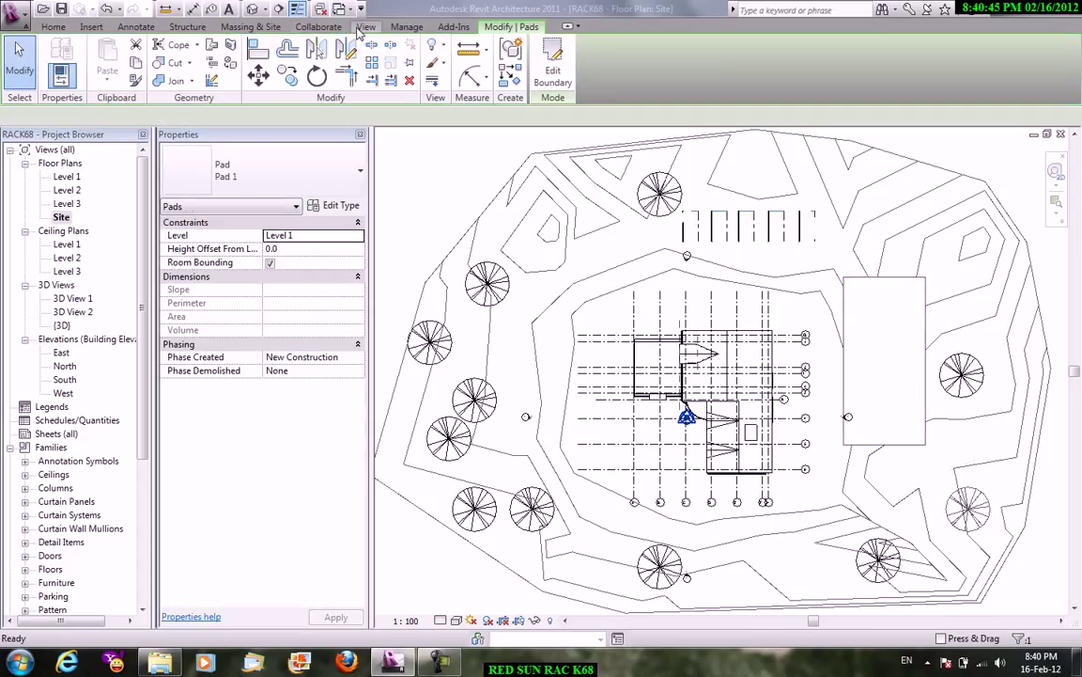
# Switch to the Default 3D View and orbit toward the house and trees.
pyautogui.scroll(3, 371, 70)
pyautogui.click(366, 75)
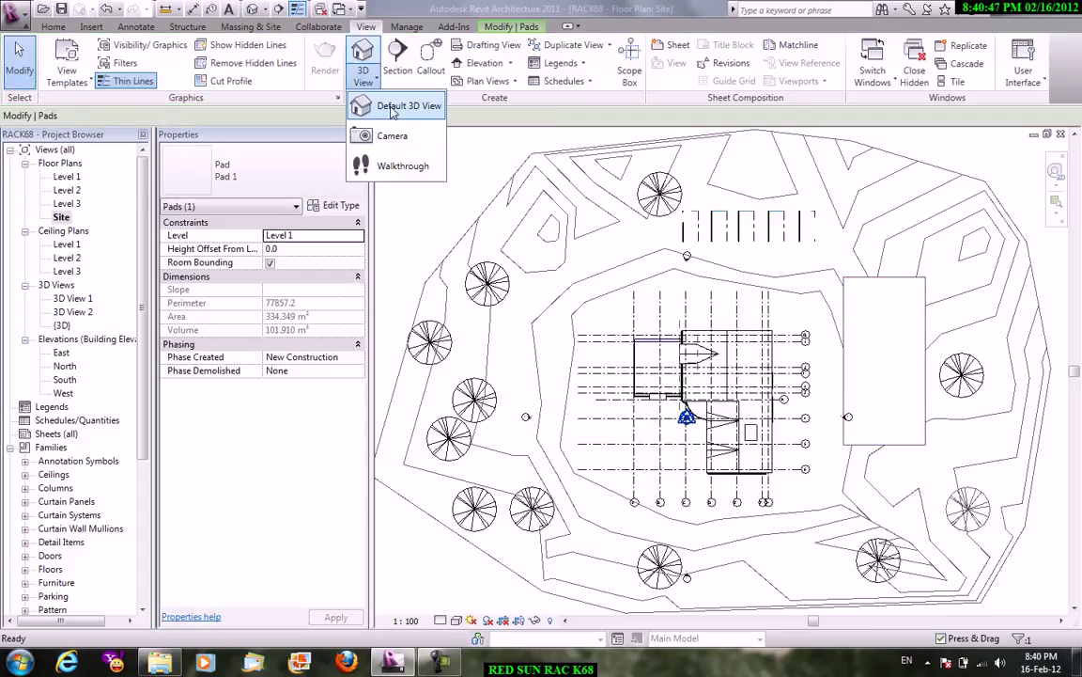
pyautogui.click(381, 140)
pyautogui.scroll(-3, 778, 256)
pyautogui.keyDown('shift'); pyautogui.moveTo(778, 256); pyautogui.dragTo(744, 421, button='middle'); pyautogui.keyUp('shift')
pyautogui.scroll(3, 563, 376)
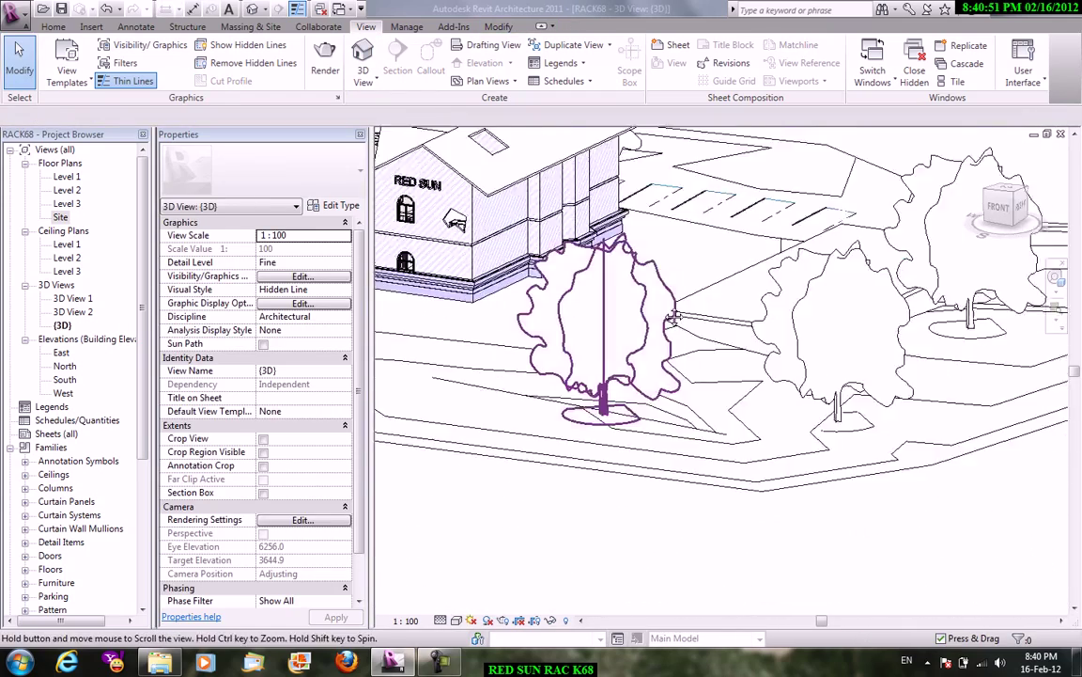
pyautogui.moveTo(564, 376)
pyautogui.keyDown('shift'); pyautogui.mouseDown(button='middle')
pyautogui.moveTo(810, 332)
pyautogui.moveTo(667, 289)
pyautogui.mouseUp(button='middle'); pyautogui.keyUp('shift')
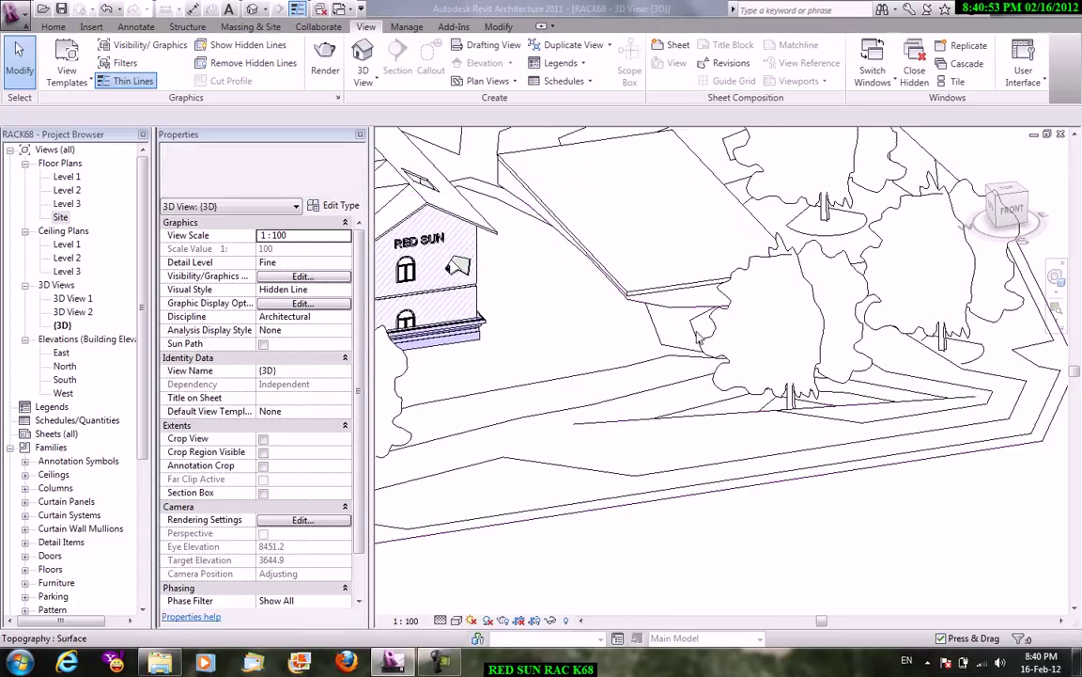
# Set the building pad's Height Offset From Level to -4500.
pyautogui.click(667, 289)
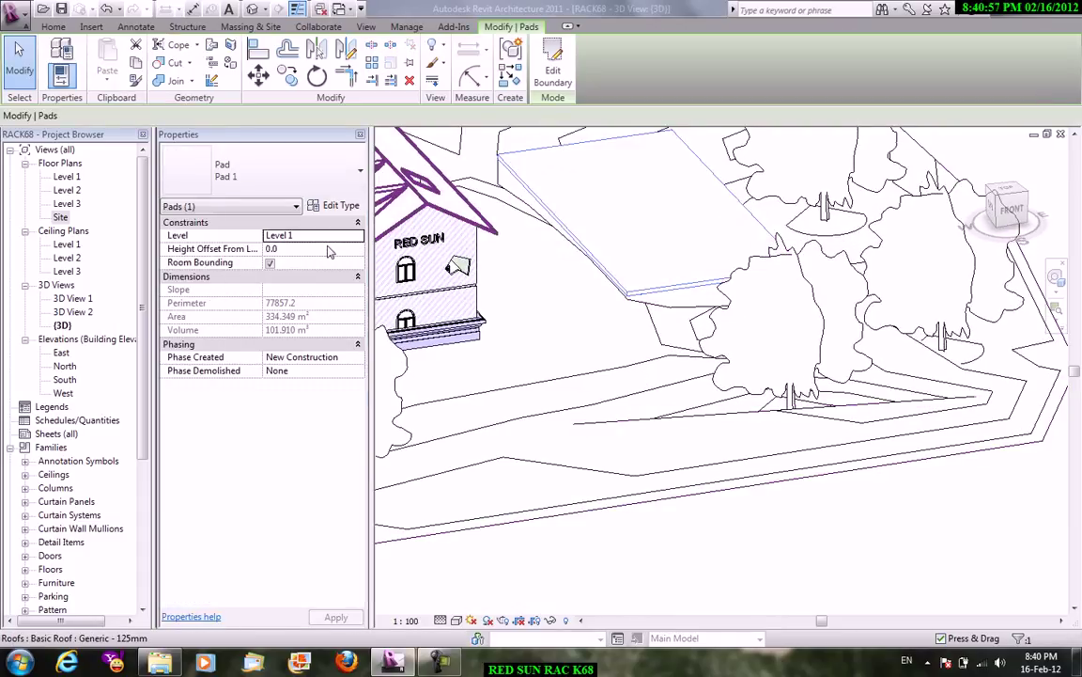
pyautogui.click(328, 248)
pyautogui.write('-4500')
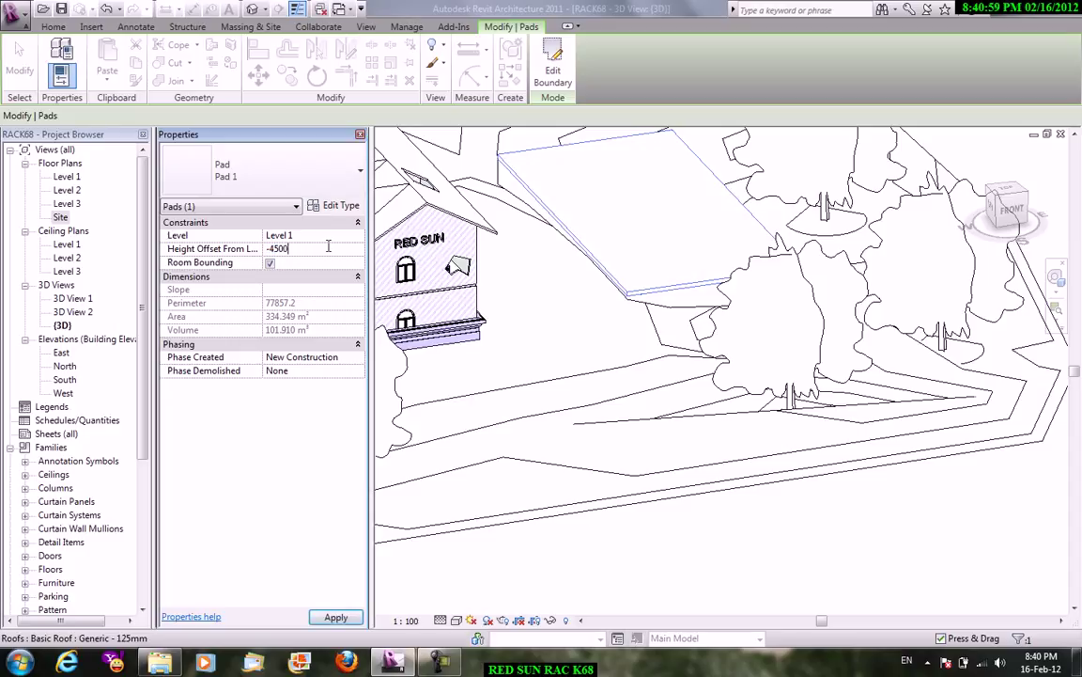
pyautogui.press('Return')
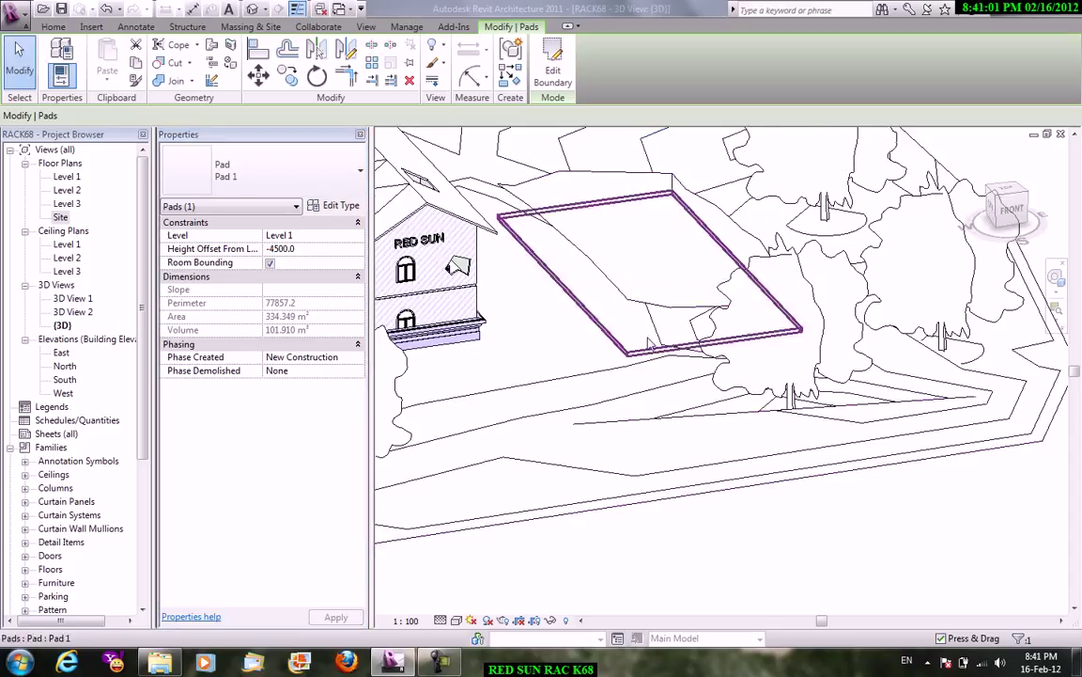
pyautogui.press('Escape')
pyautogui.keyDown('shift'); pyautogui.moveTo(632, 242); pyautogui.dragTo(473, 623, button='middle'); pyautogui.keyUp('shift')
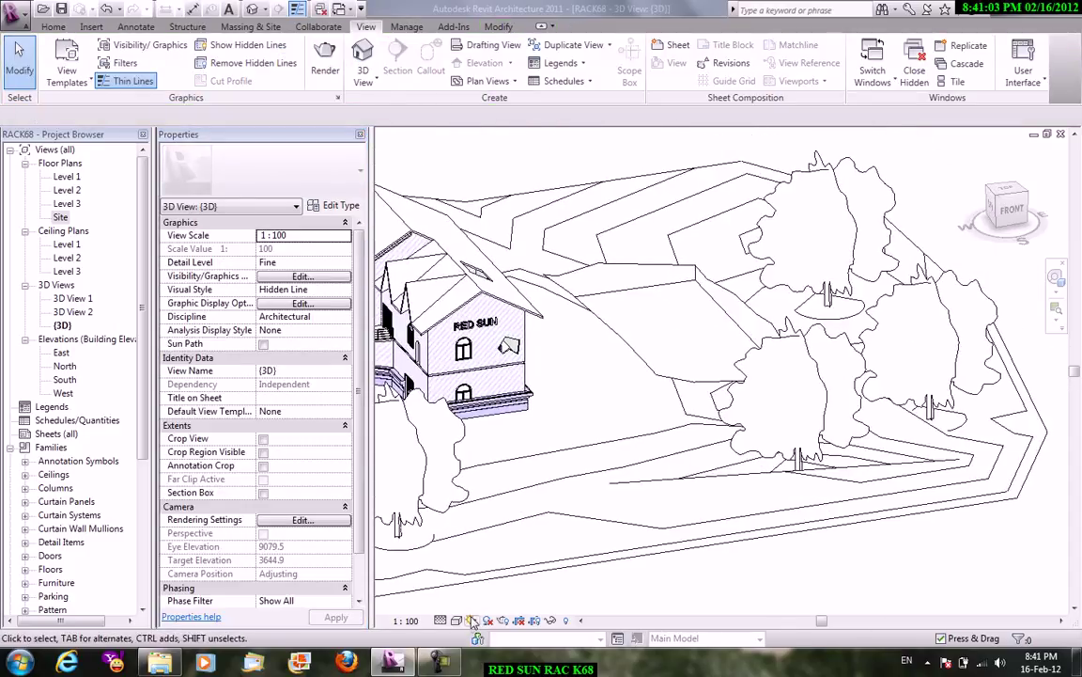
# Inspect the sunken pad in Shaded with Edges, then return to Hidden Line.
pyautogui.click(457, 621)
pyautogui.click(504, 574)
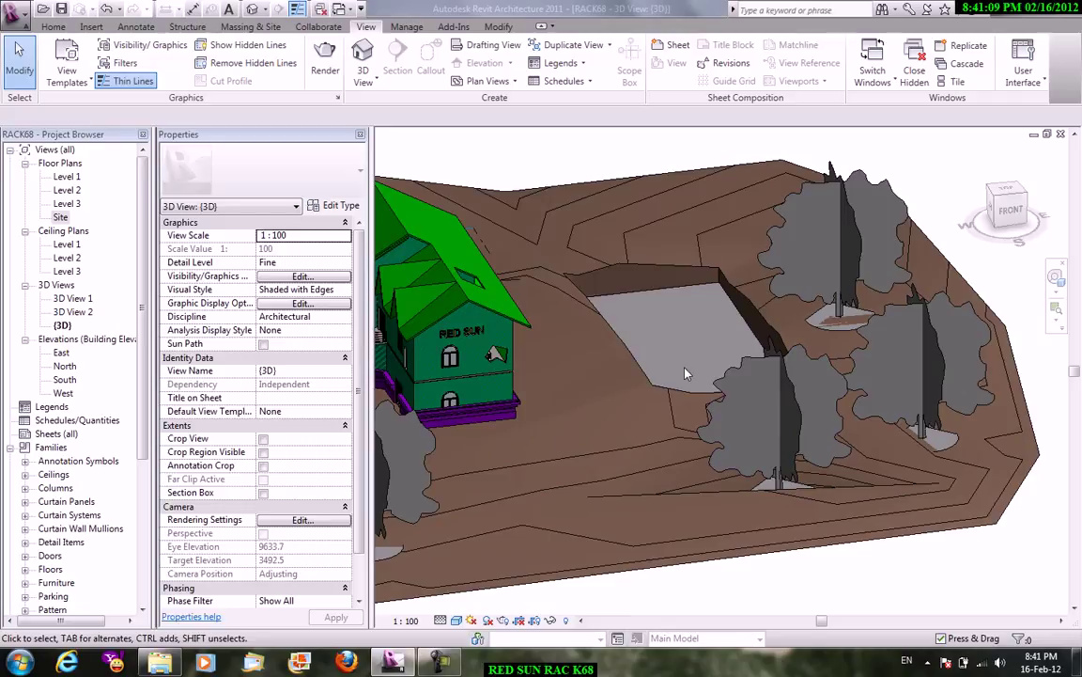
pyautogui.moveTo(685, 372)
pyautogui.keyDown('shift'); pyautogui.mouseDown(button='middle')
pyautogui.moveTo(728, 425)
pyautogui.moveTo(570, 585)
pyautogui.mouseUp(button='middle'); pyautogui.keyUp('shift')
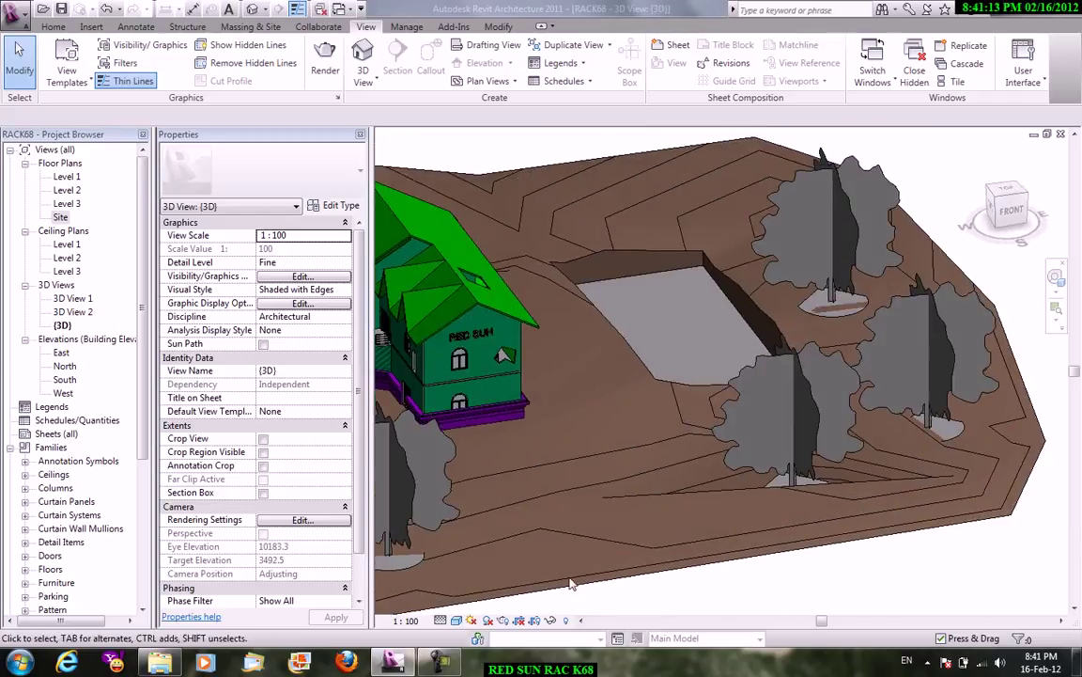
pyautogui.click(459, 620)
pyautogui.click(483, 541)
pyautogui.keyDown('shift'); pyautogui.moveTo(483, 541); pyautogui.dragTo(770, 411, button='middle'); pyautogui.keyUp('shift')
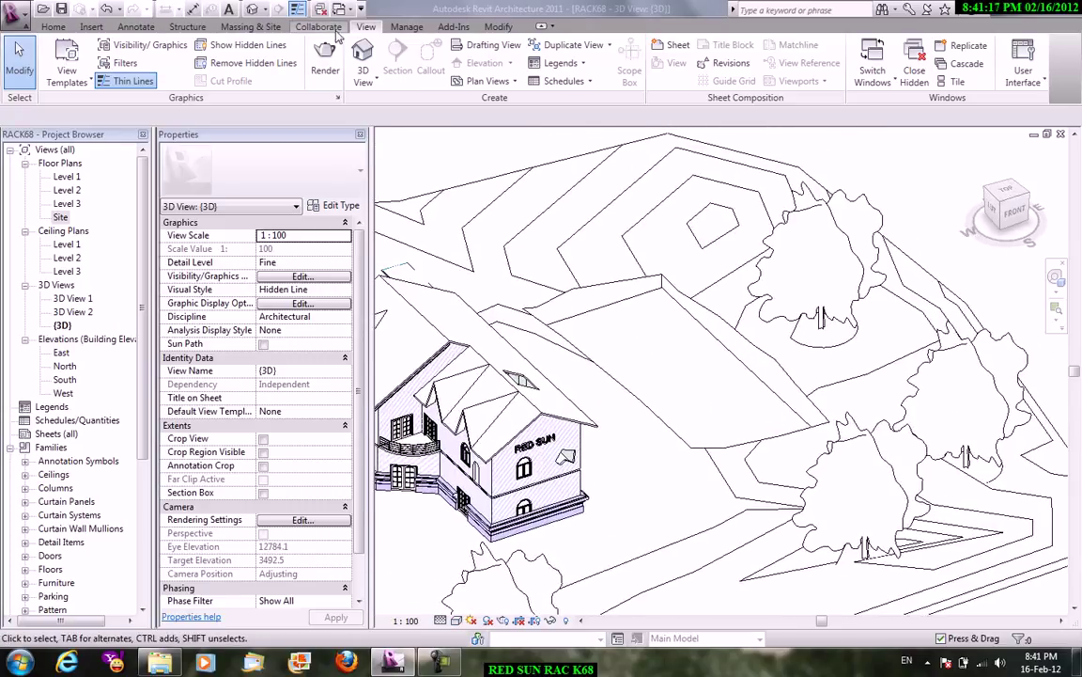
pyautogui.click(250, 26)
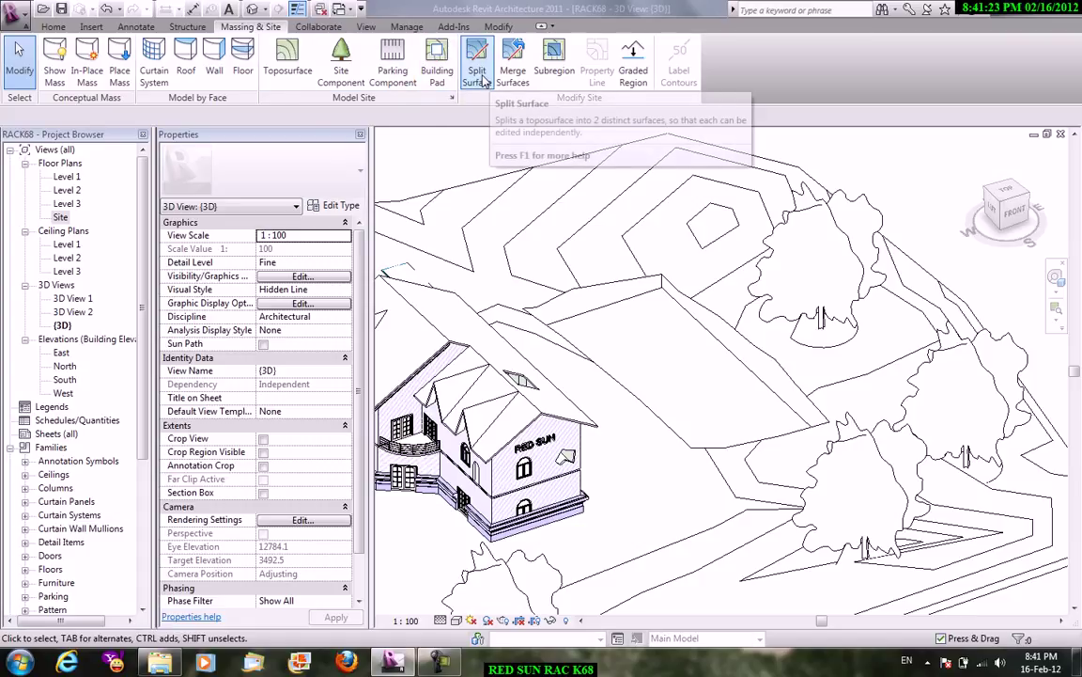
# Attempt Split Surface in 3D, dismiss the error and switch to the Site plan.
pyautogui.click(481, 77)
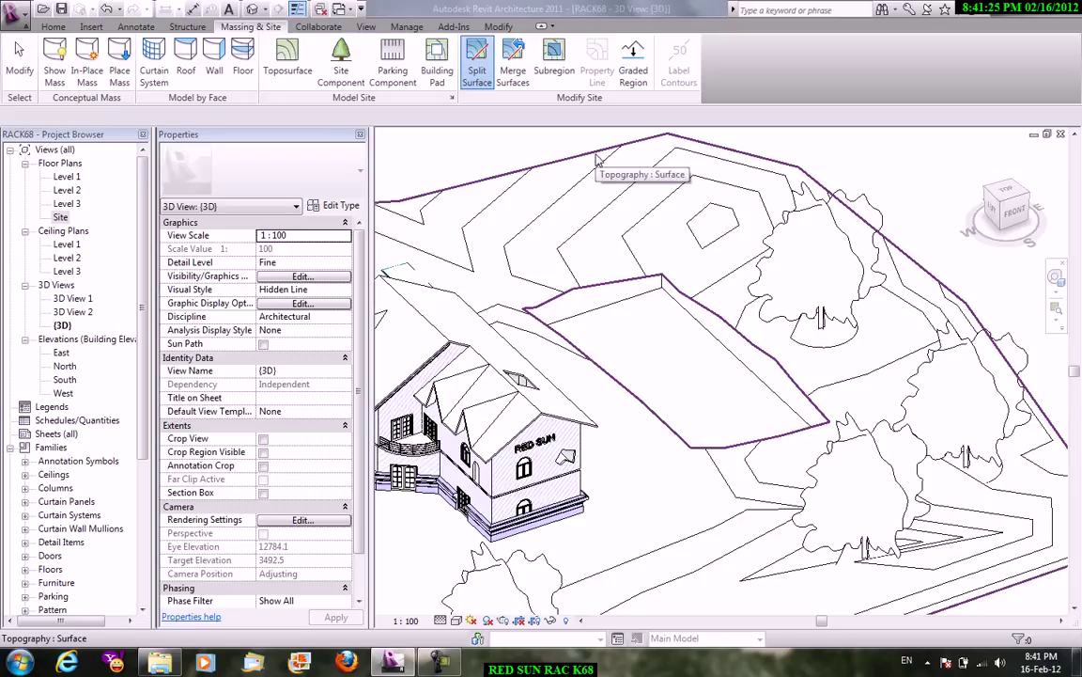
pyautogui.click(598, 160)
pyautogui.click(566, 305)
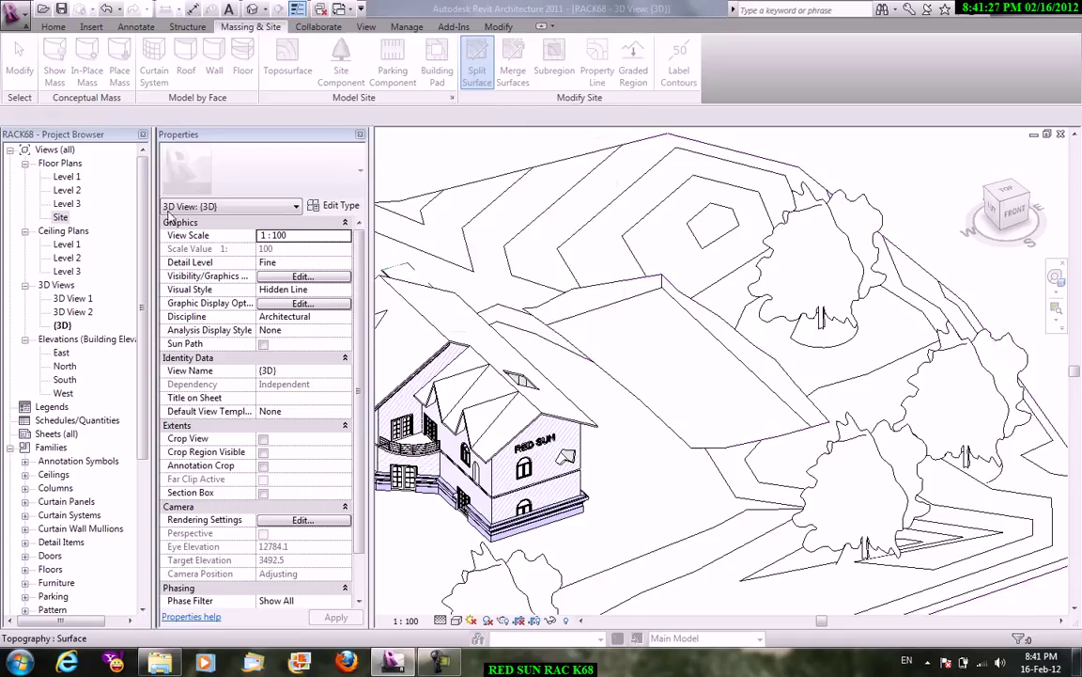
pyautogui.click(639, 367)
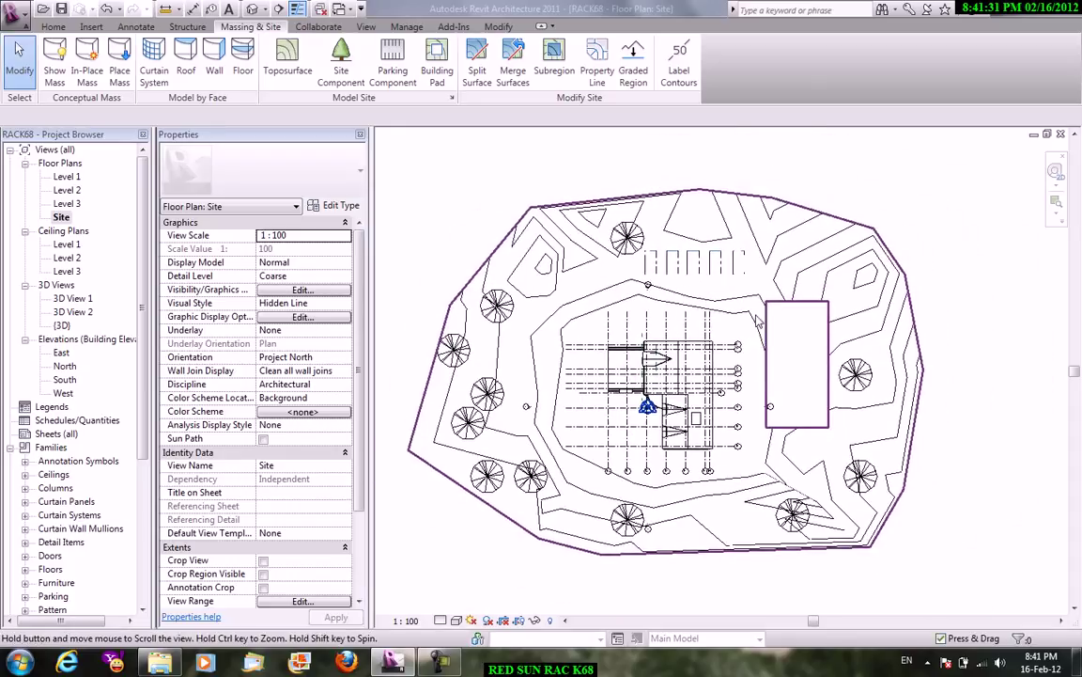
# Pick the toposurface, sketch the split line down the left side, and finish.
pyautogui.click(479, 58)
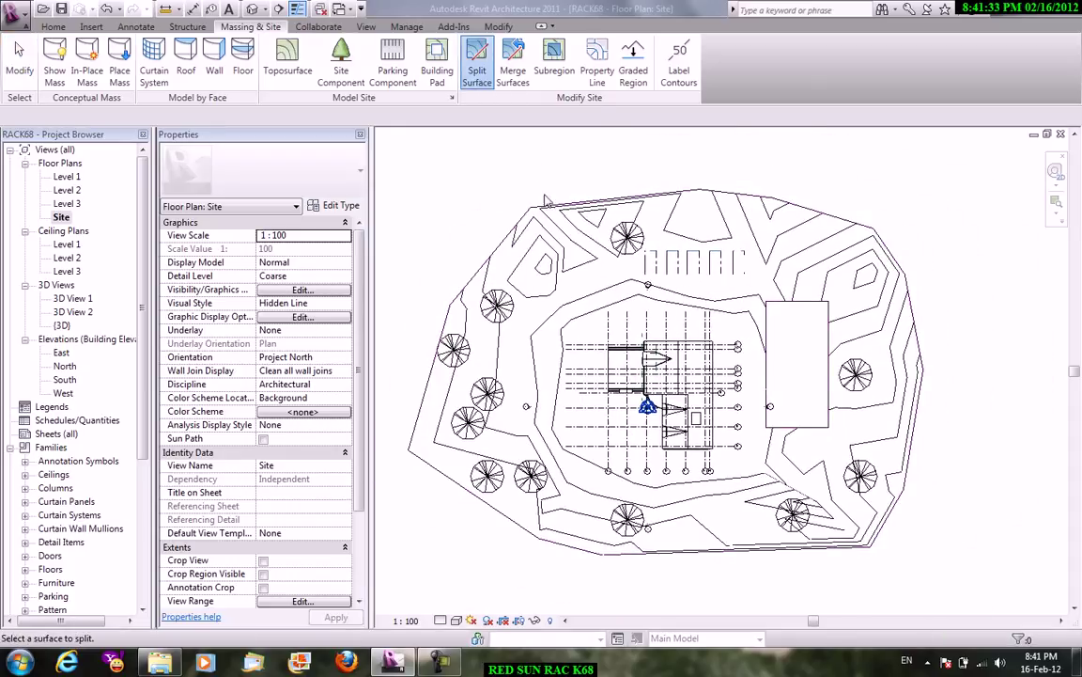
pyautogui.click(620, 205)
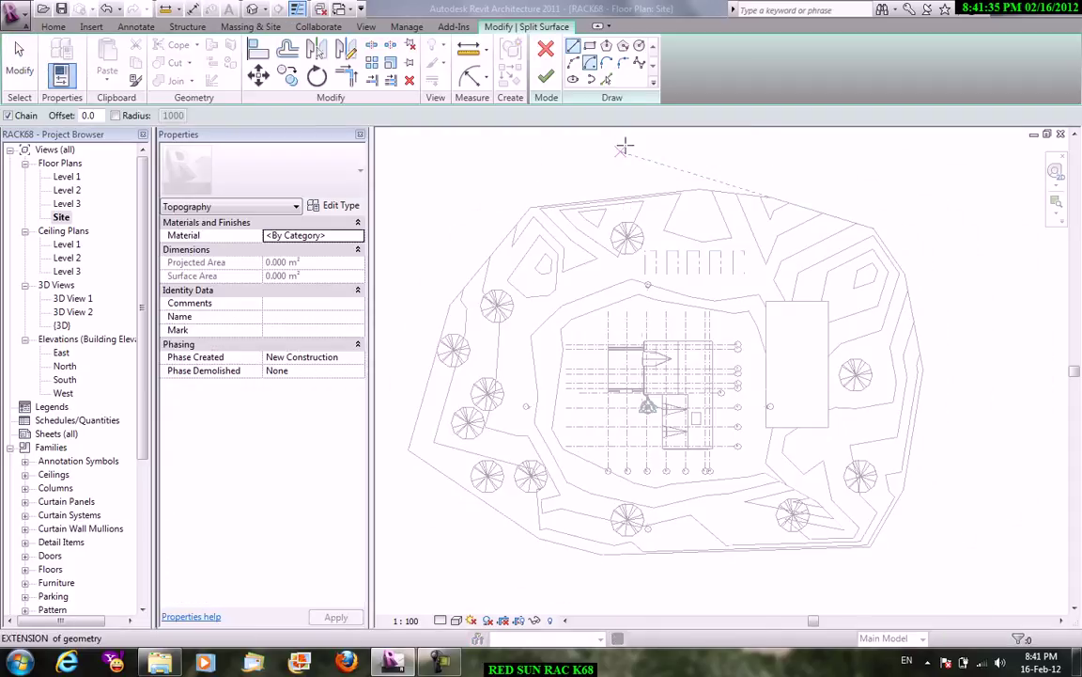
pyautogui.click(627, 197)
pyautogui.click(596, 295)
pyautogui.click(538, 348)
pyautogui.click(537, 447)
pyautogui.click(531, 531)
pyautogui.rightClick(536, 346)
pyautogui.press('Escape')
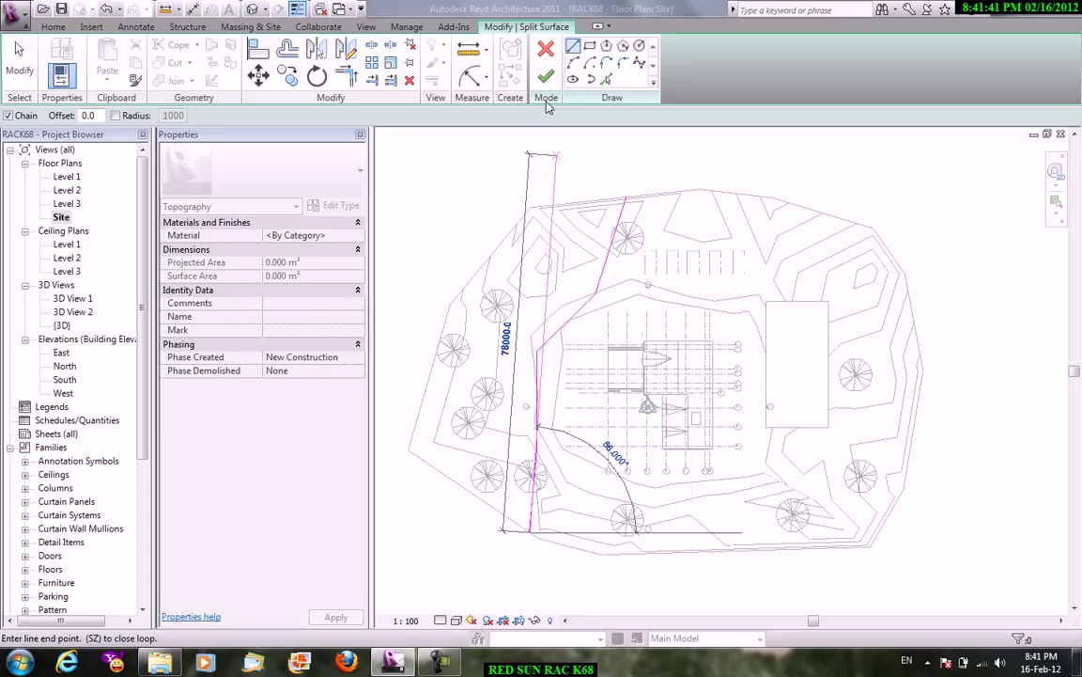
pyautogui.click(546, 77)
# Select the western 1451.327 m² split piece to check it, then deselect.
pyautogui.rightClick(575, 162)
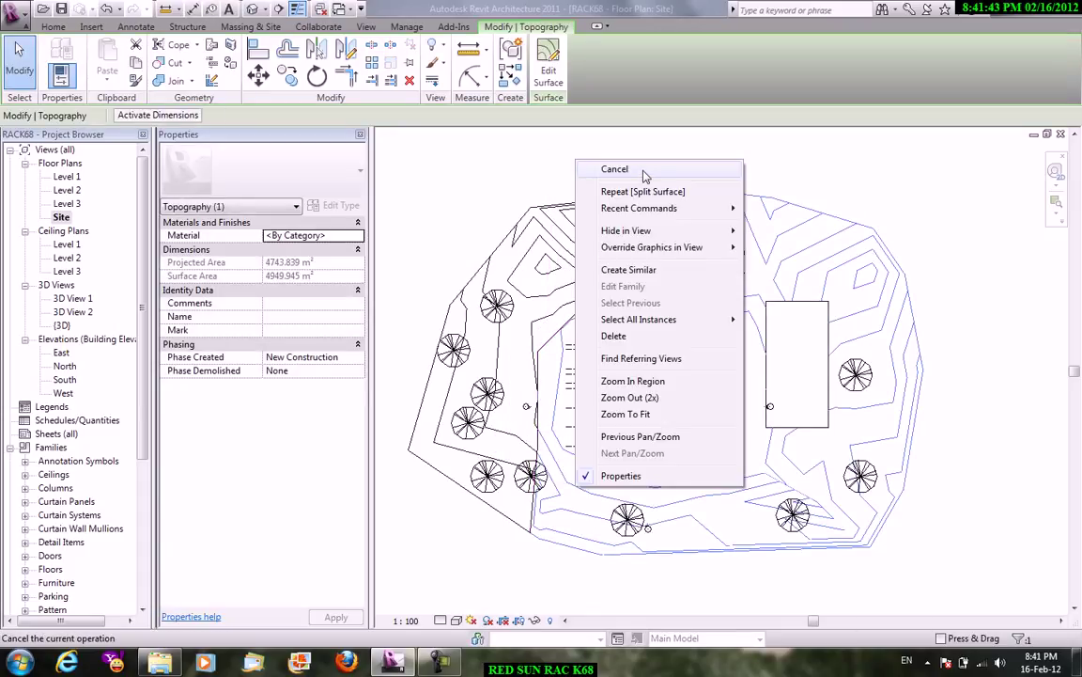
pyautogui.click(614, 169)
pyautogui.click(606, 201)
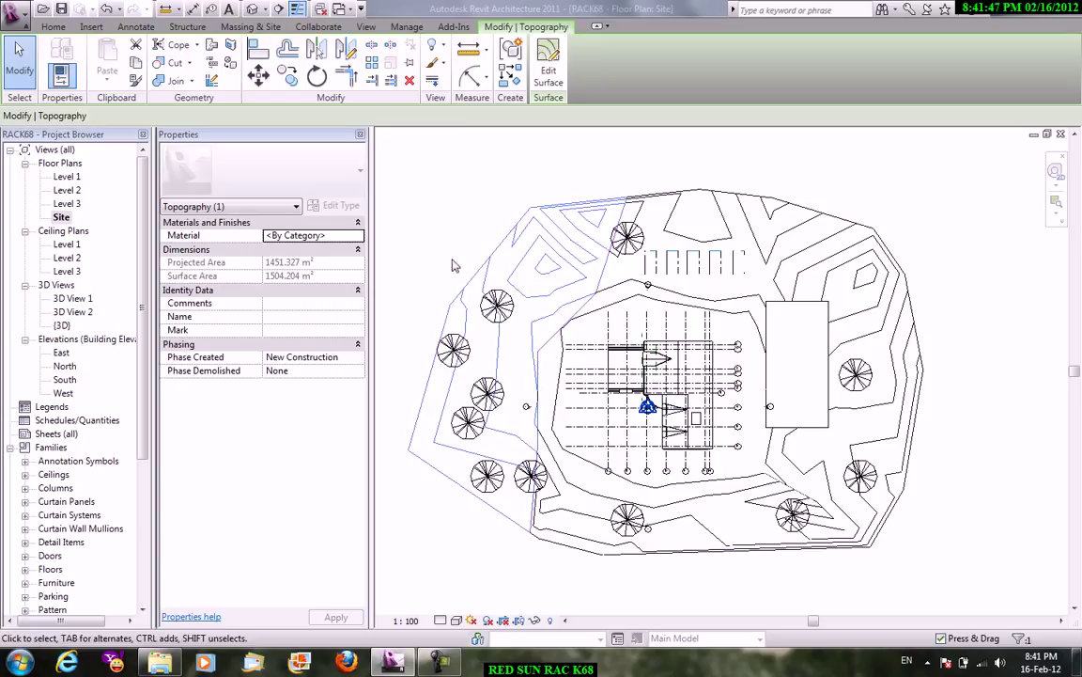
pyautogui.click(611, 170)
# Sketch a rectangular subregion on the toposurface south of the house and finish it.
pyautogui.click(513, 71)
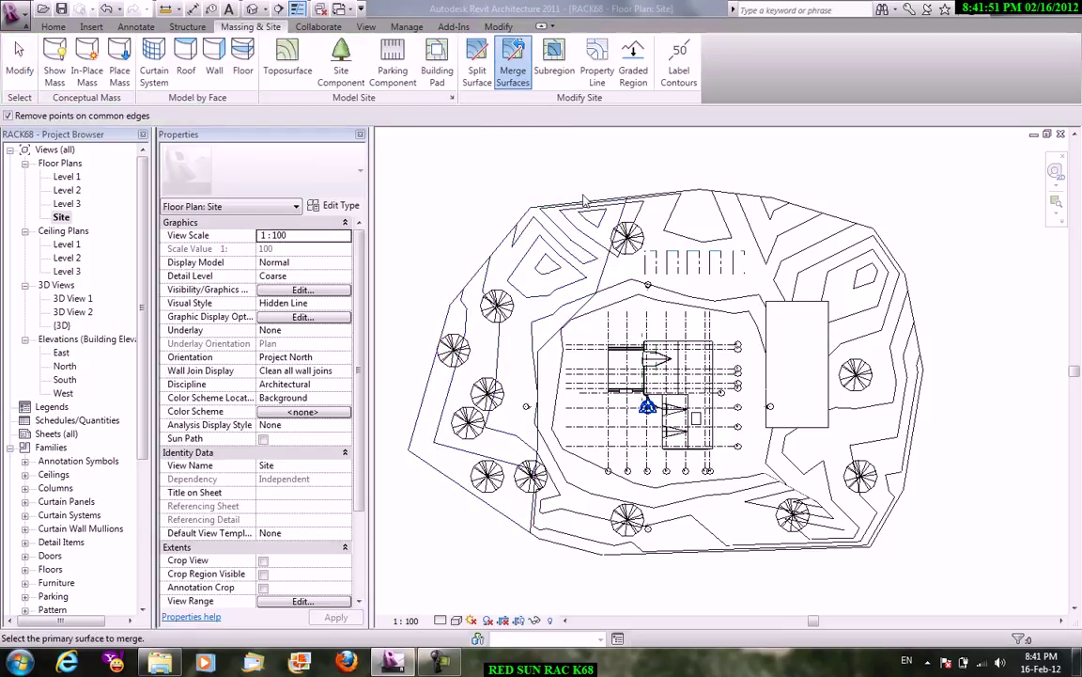
pyautogui.press('Escape')
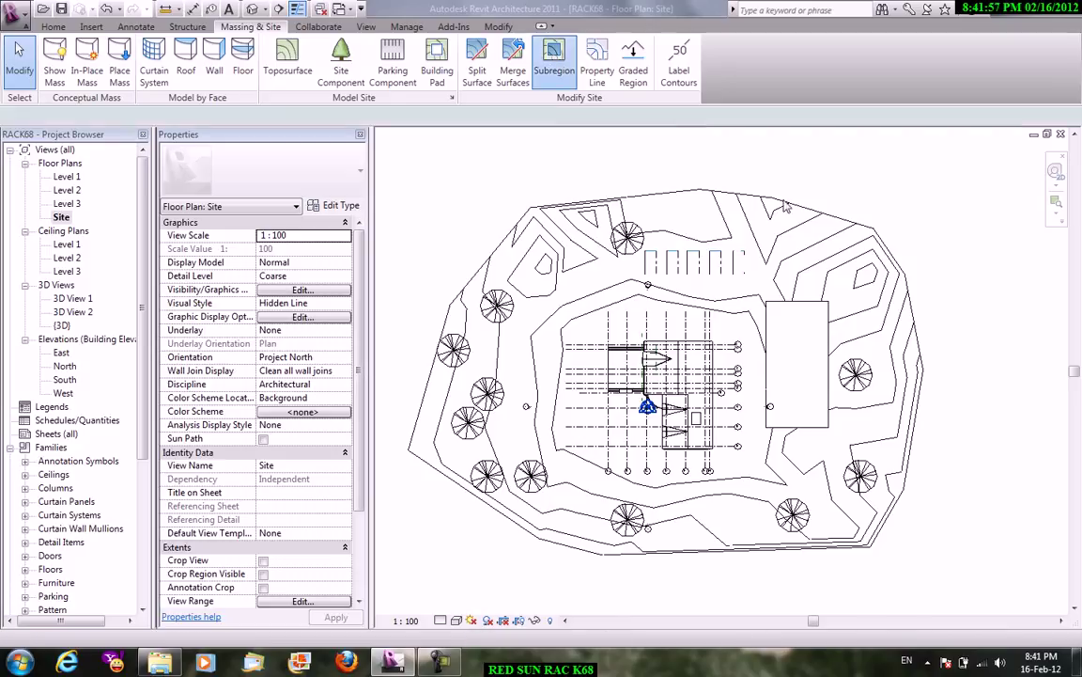
pyautogui.click(554, 58)
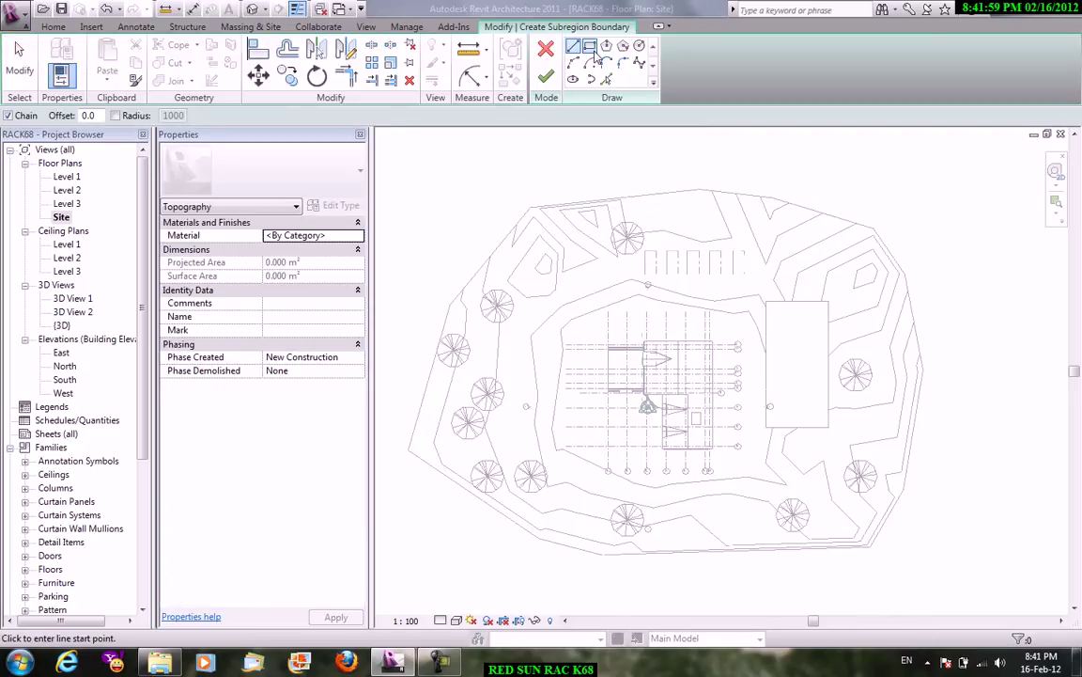
pyautogui.click(619, 489)
pyautogui.click(743, 528)
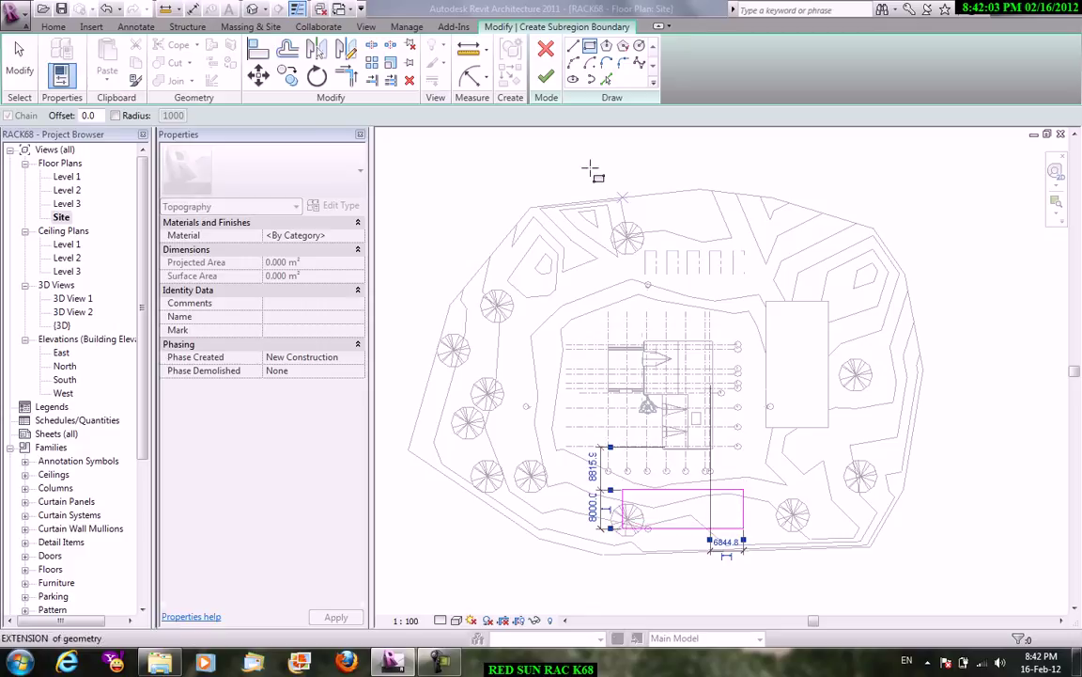
pyautogui.click(545, 78)
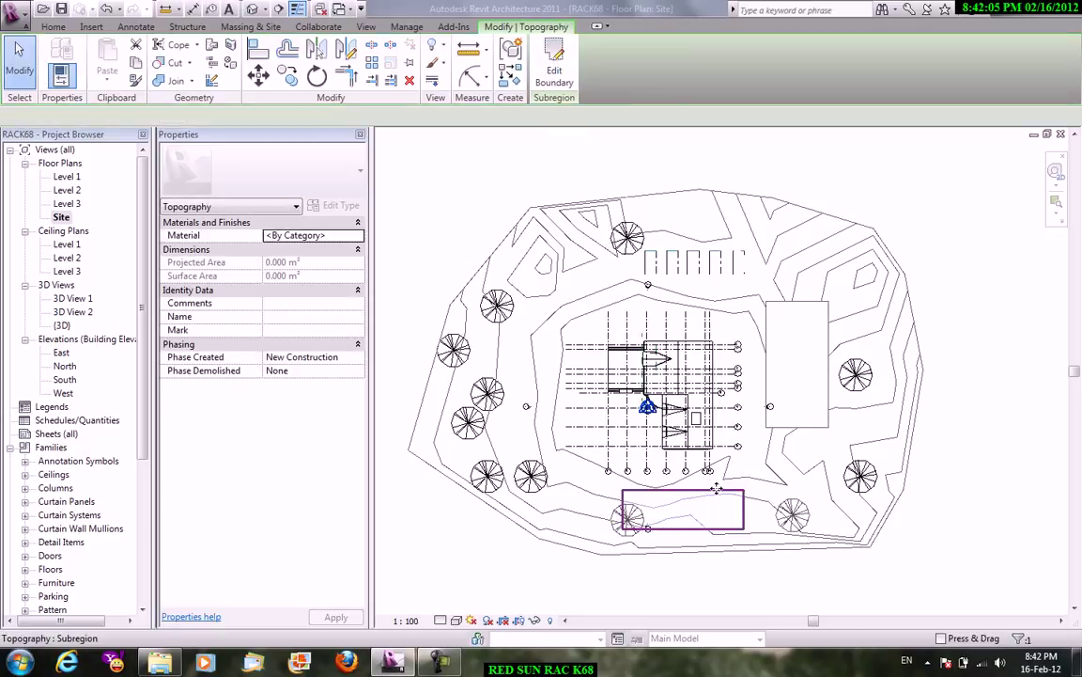
# Select the new subregion to confirm its 200 m² area, then deselect it.
pyautogui.rightClick(491, 177)
pyautogui.click(529, 187)
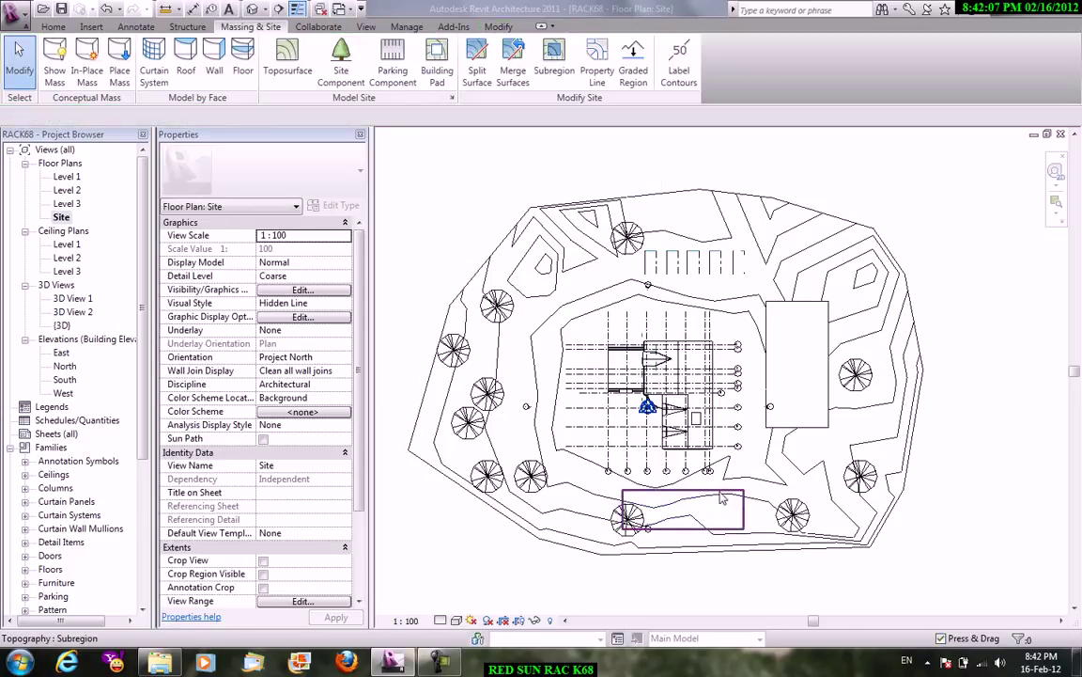
pyautogui.click(720, 495)
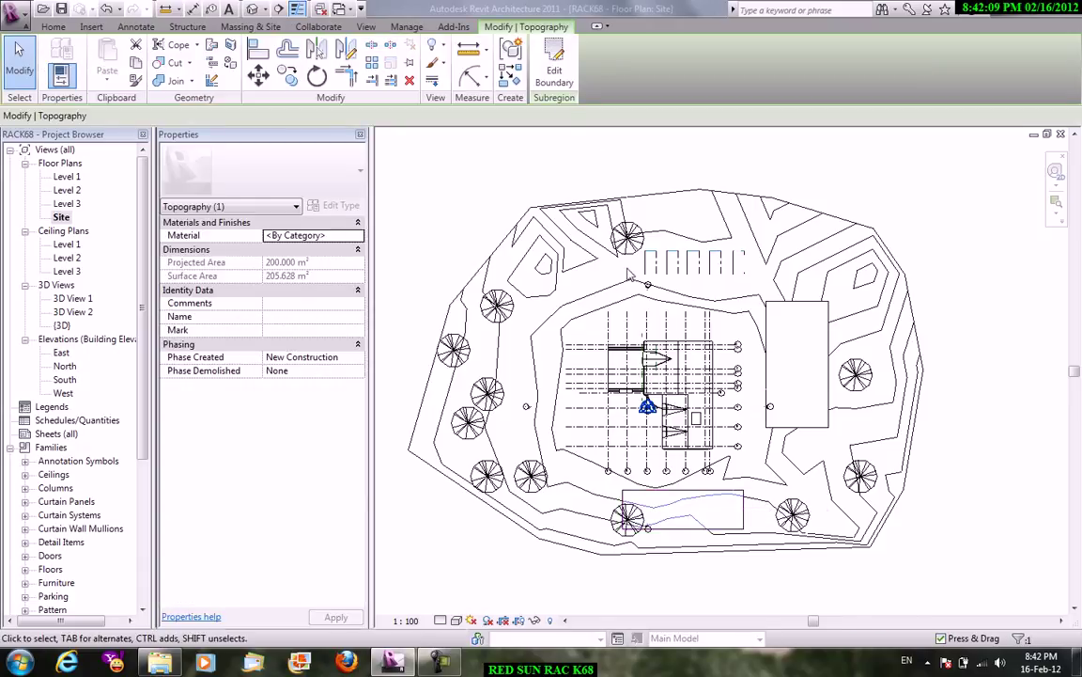
pyautogui.click(488, 189)
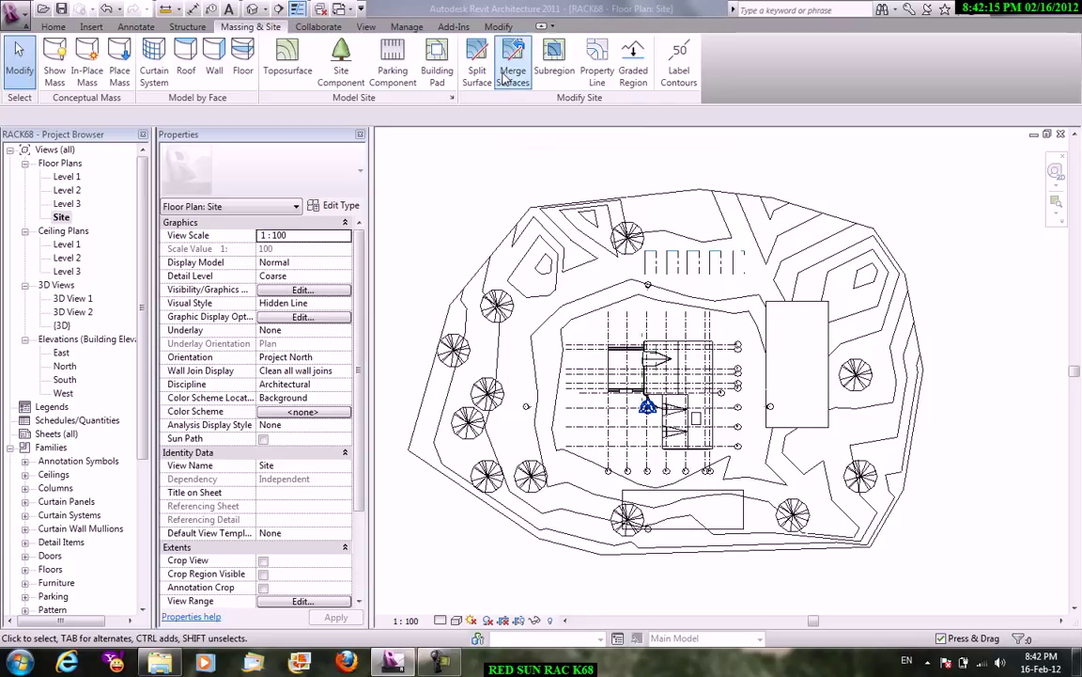
# Sketch a closed property line polygon around the house using Create by sketching.
pyautogui.click(595, 73)
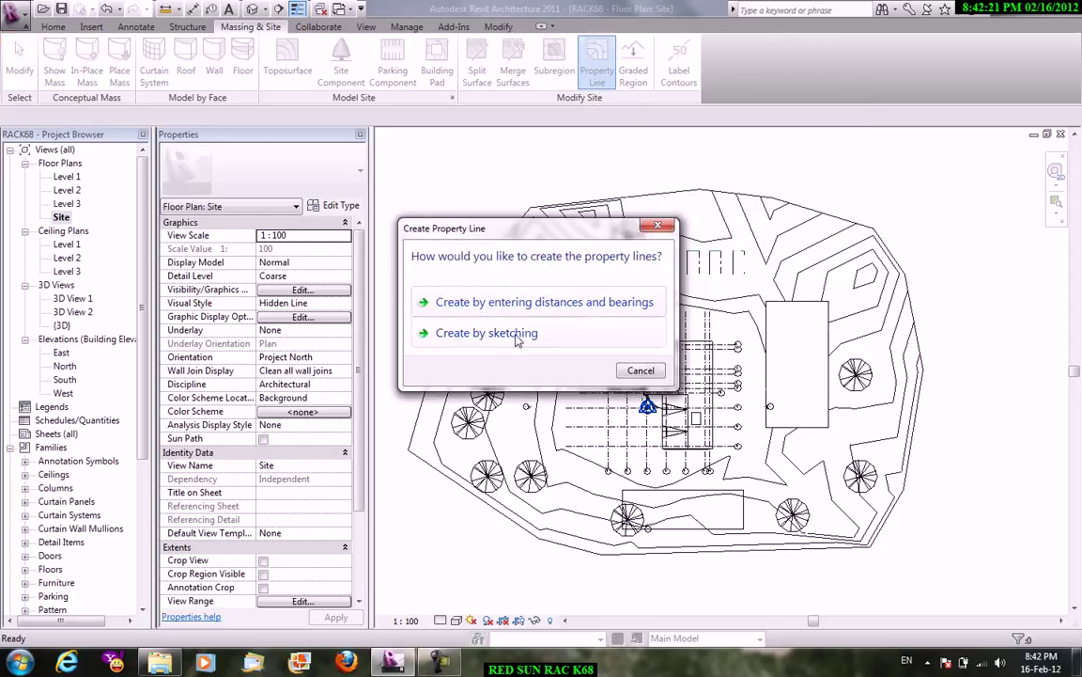
pyautogui.click(540, 340)
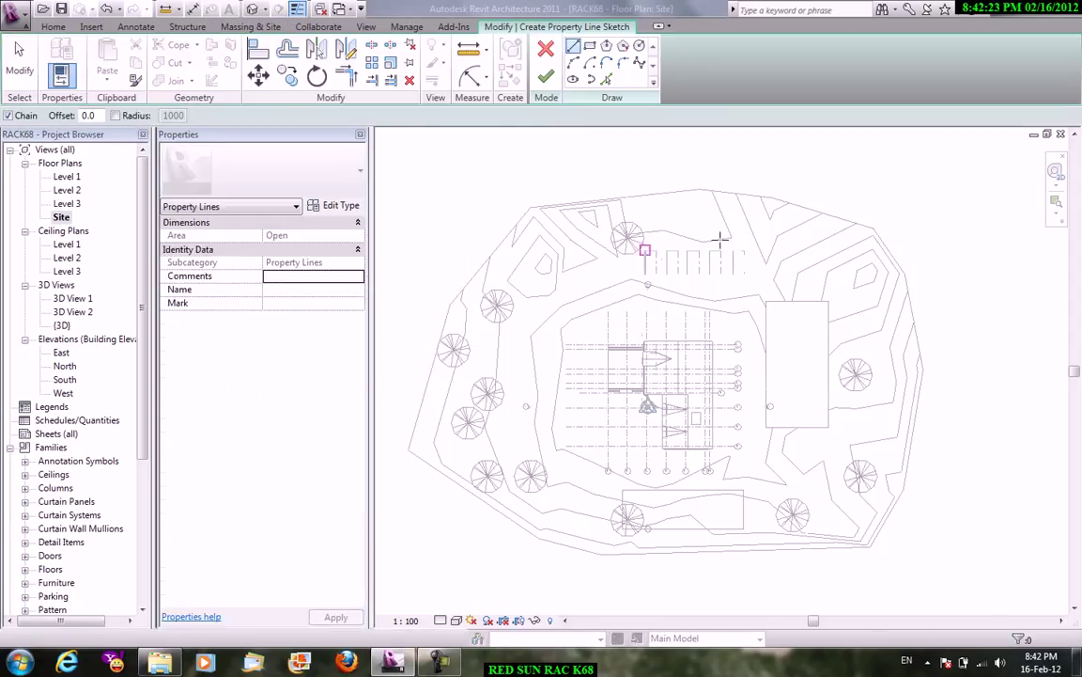
pyautogui.click(515, 351)
pyautogui.click(627, 281)
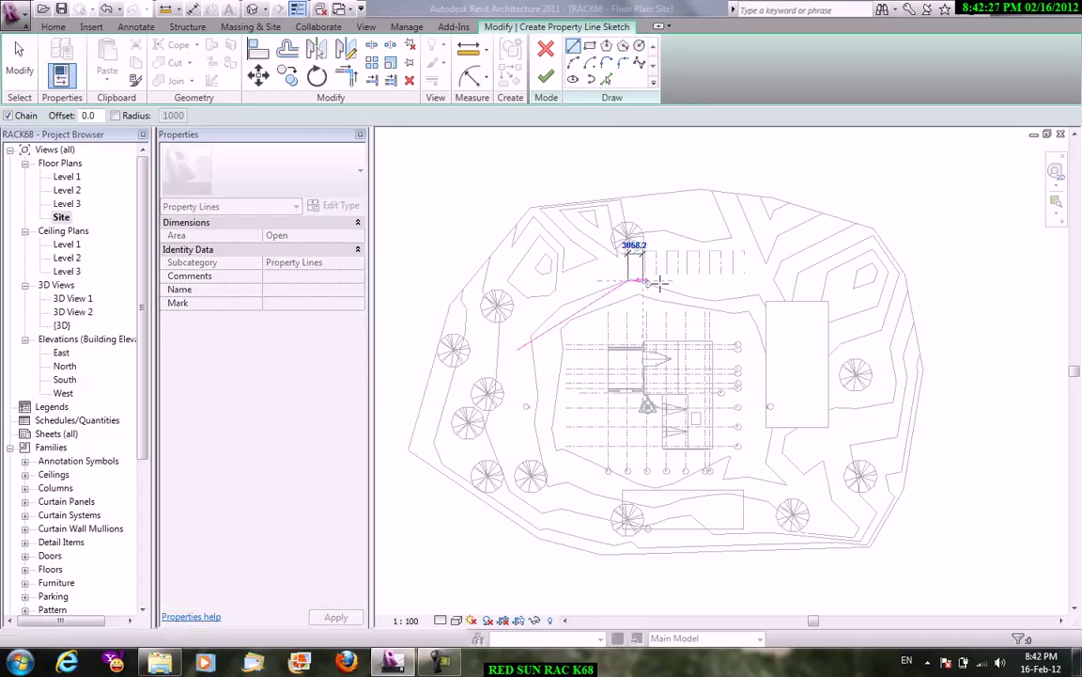
pyautogui.click(697, 299)
pyautogui.click(752, 313)
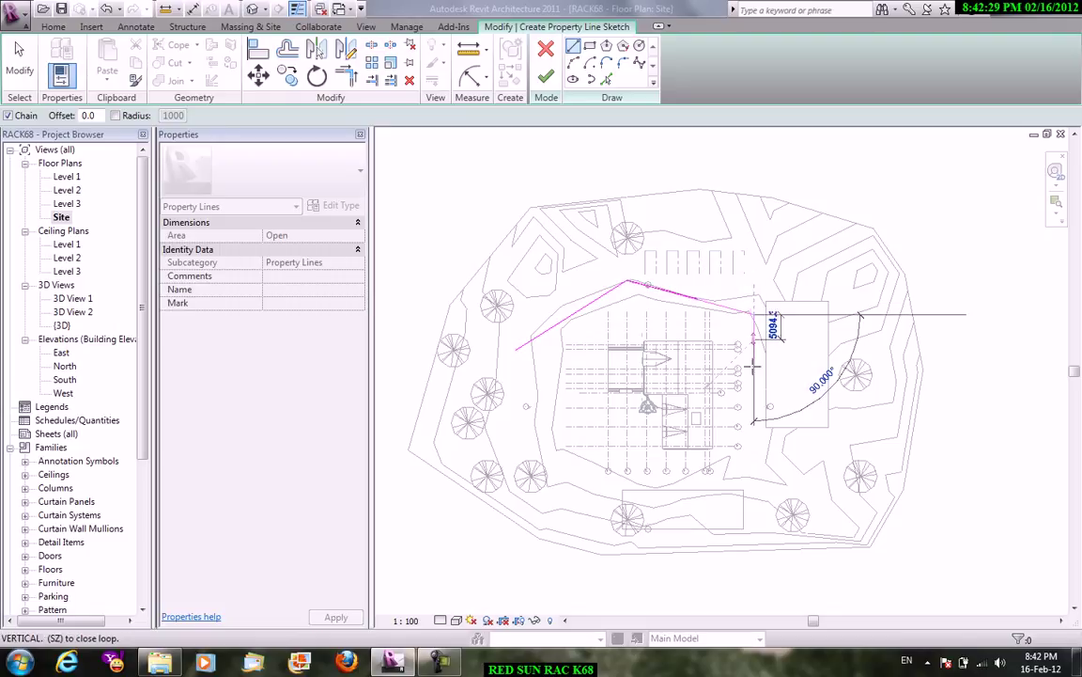
pyautogui.click(755, 427)
pyautogui.click(773, 482)
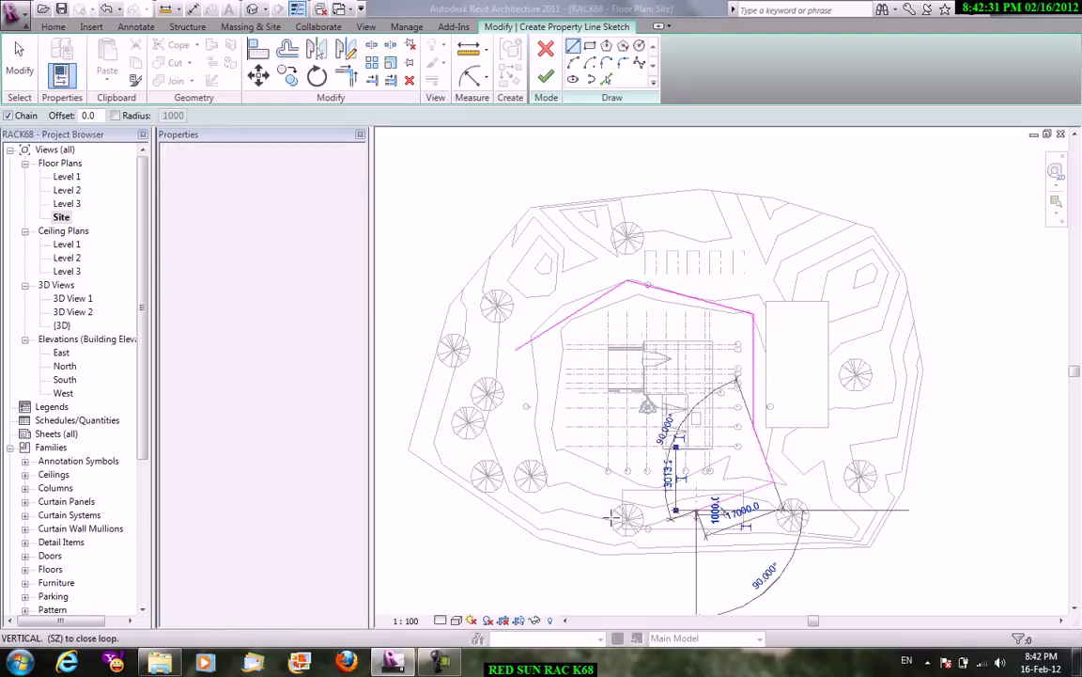
pyautogui.click(544, 512)
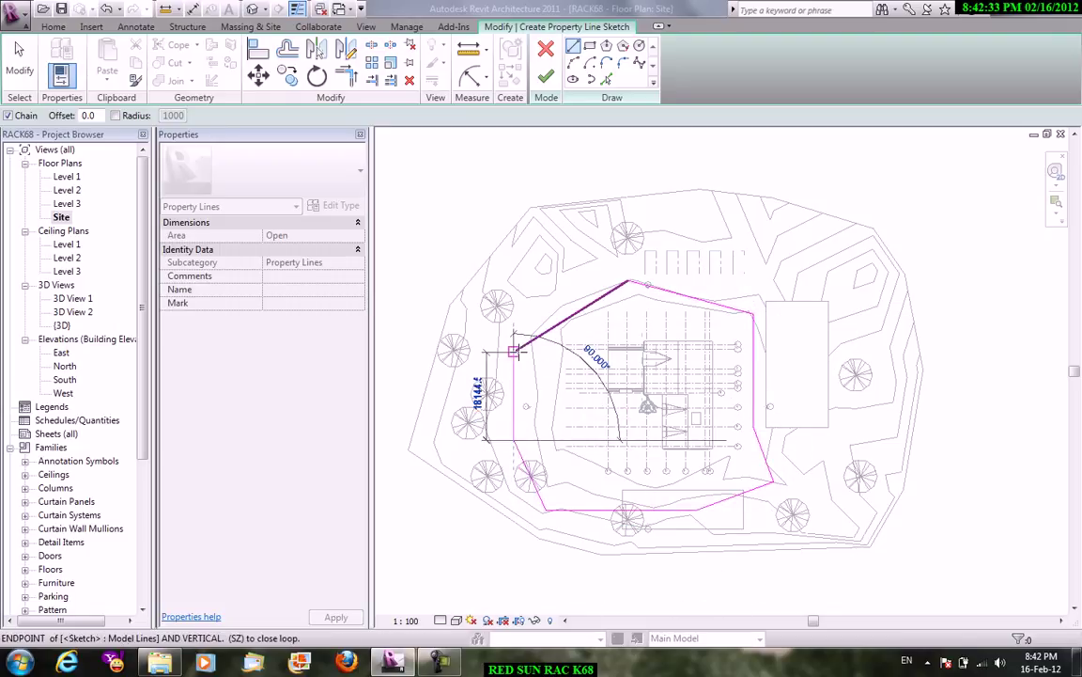
pyautogui.click(515, 350)
# Finish the 2037.821 m² property line sketch and deselect it.
pyautogui.rightClick(566, 285)
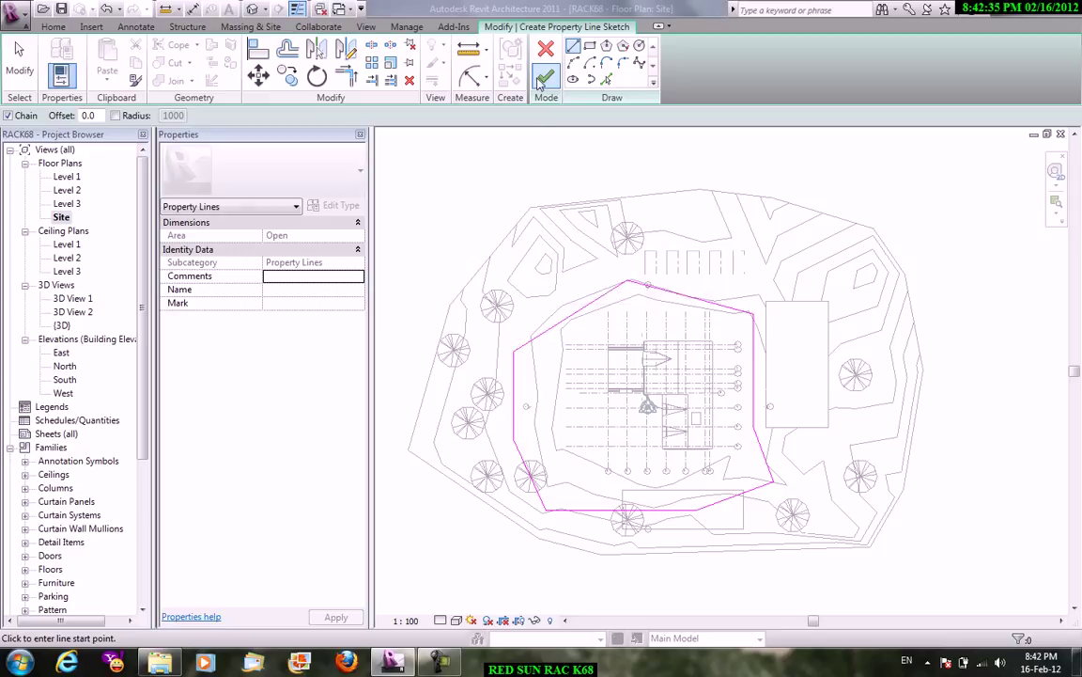
pyautogui.click(545, 79)
pyautogui.scroll(3, 527, 338)
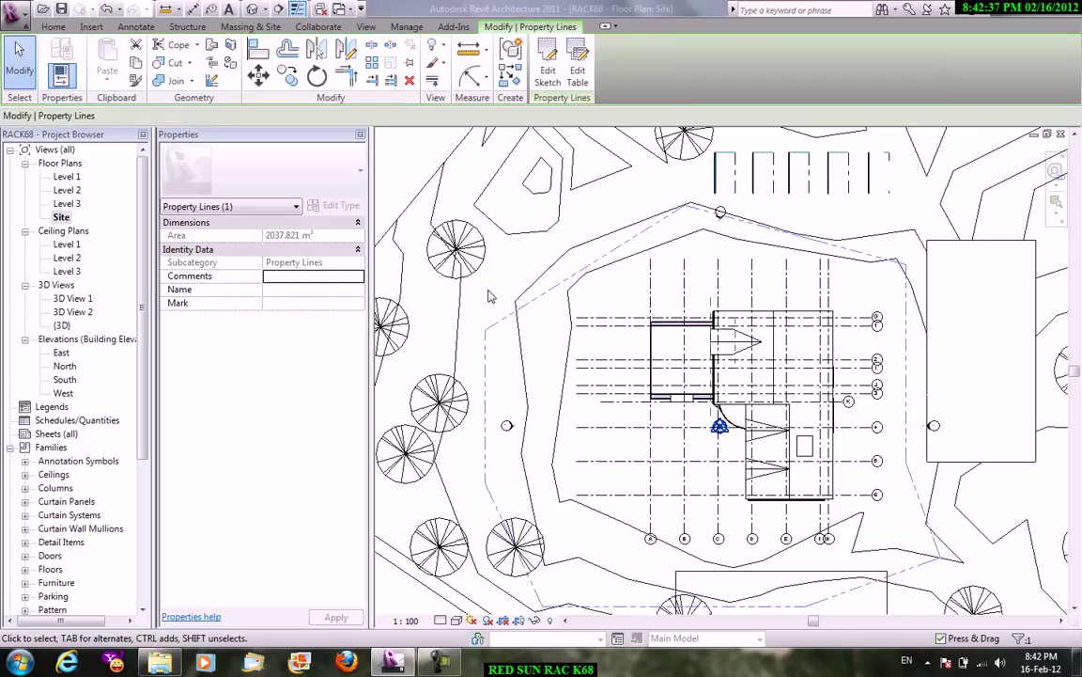
pyautogui.click(489, 297)
pyautogui.scroll(3, 489, 297)
pyautogui.scroll(-3, 617, 297)
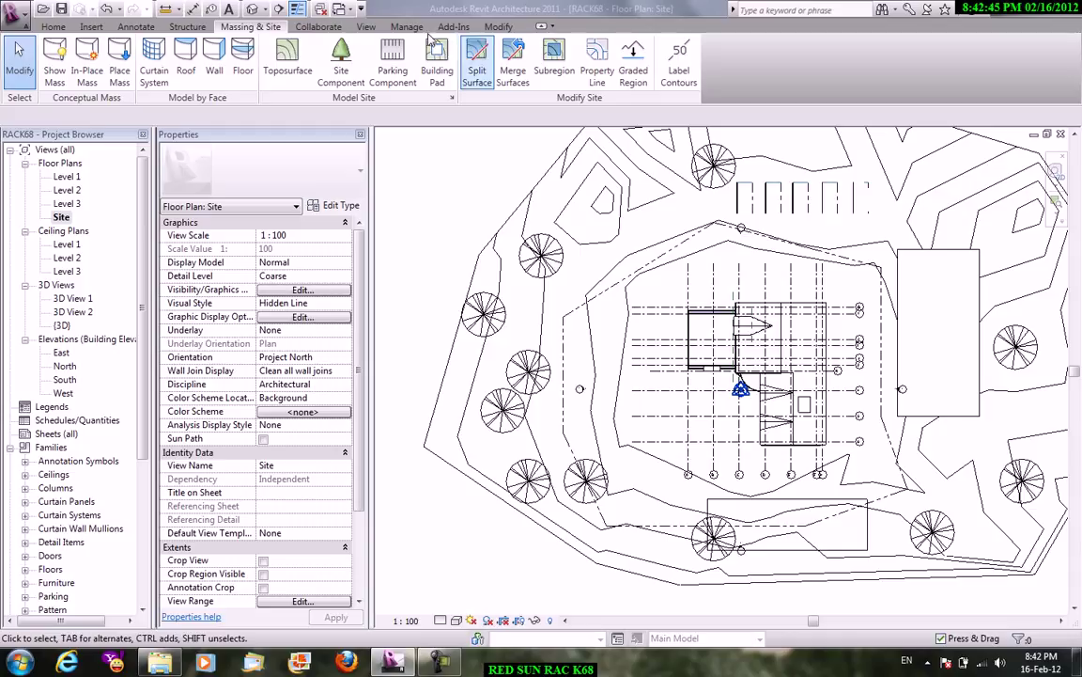
# Make a first attempt at a contour label line, then abandon it and cancel Label Contours.
pyautogui.click(404, 27)
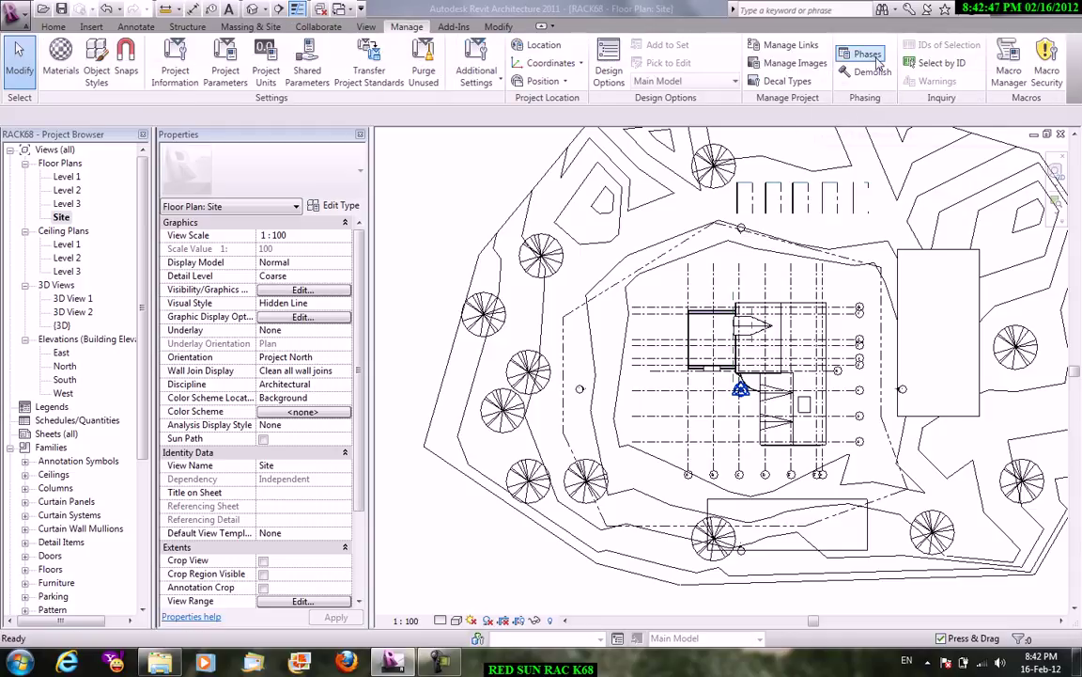
pyautogui.scroll(-2, 459, 229)
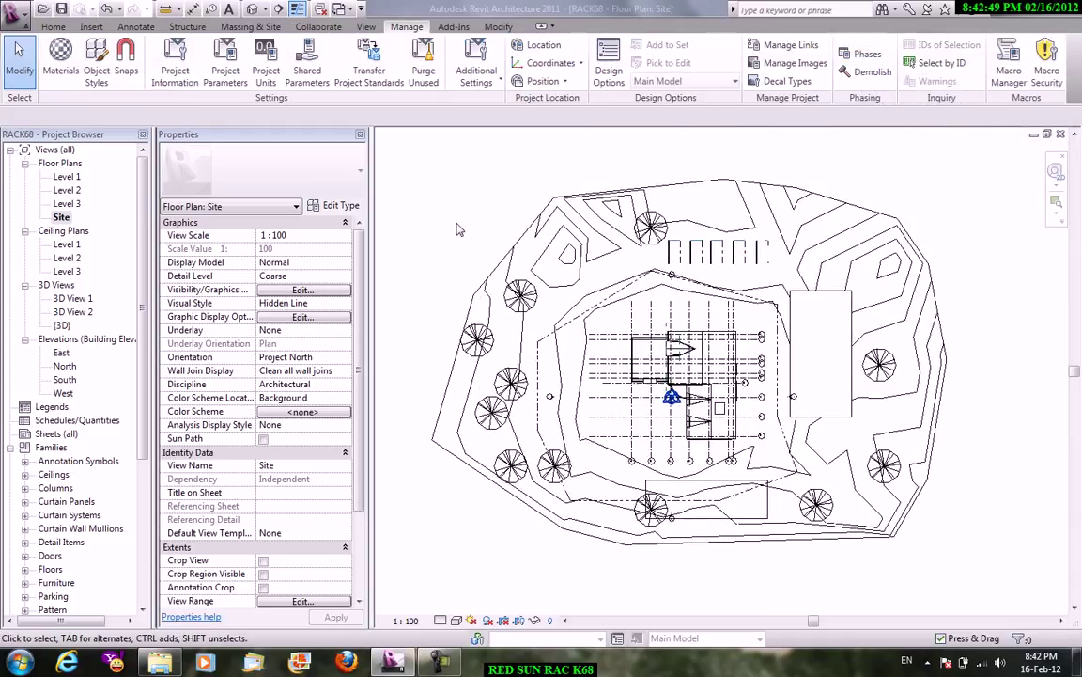
pyautogui.click(272, 27)
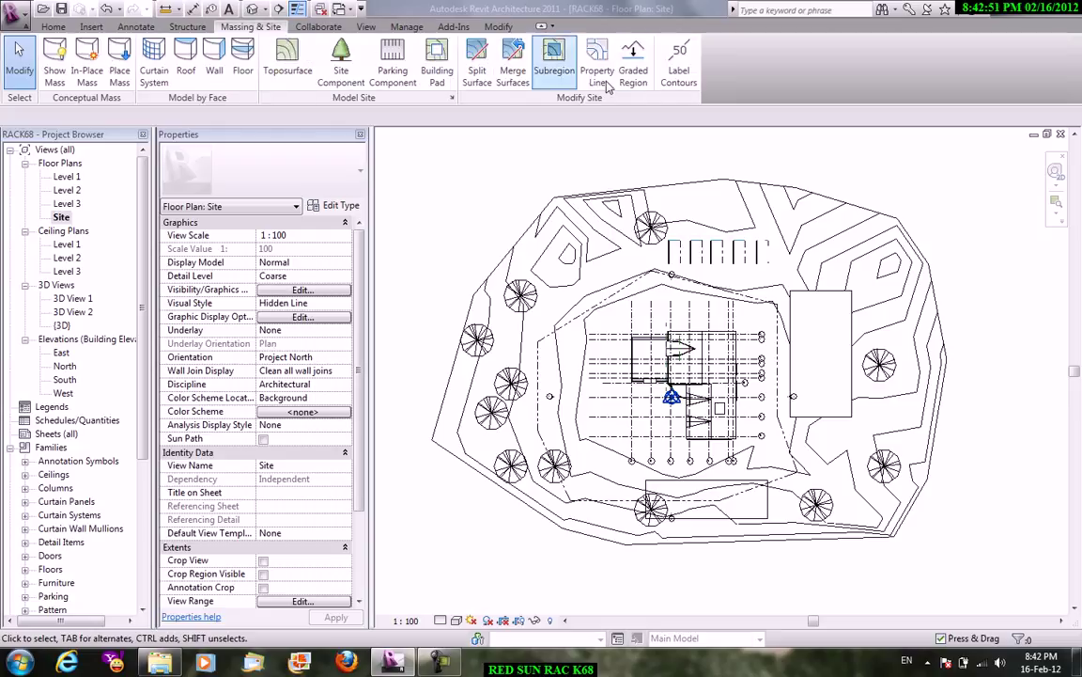
pyautogui.click(679, 66)
pyautogui.scroll(2, 911, 280)
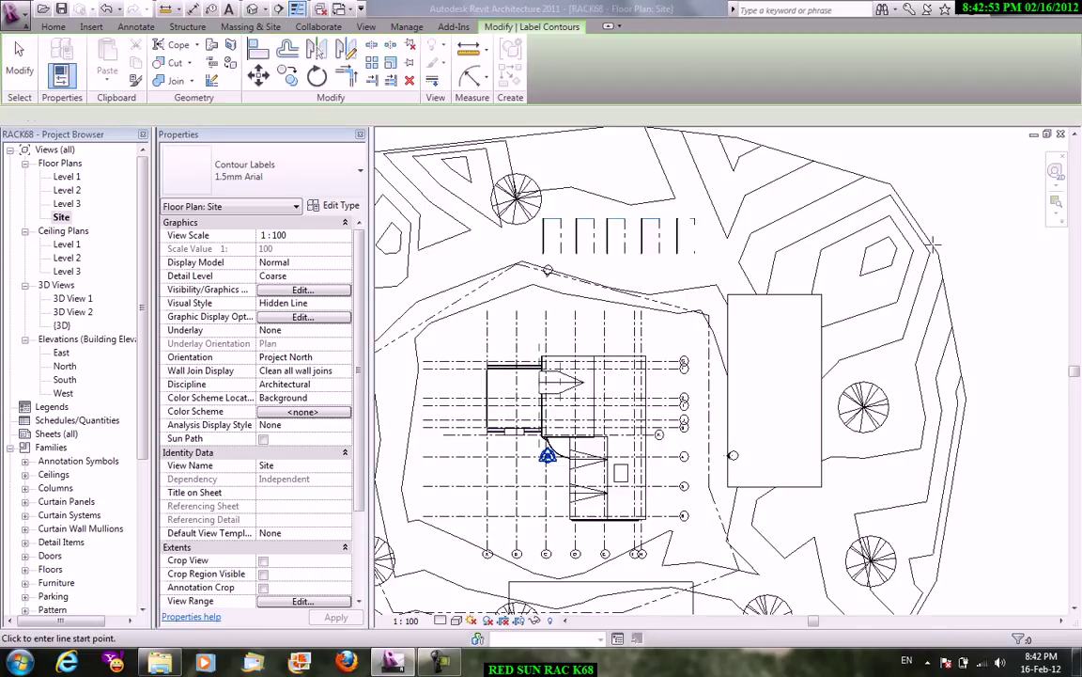
pyautogui.click(647, 163)
pyautogui.click(640, 147)
pyautogui.rightClick(841, 213)
pyautogui.click(905, 221)
pyautogui.click(907, 222)
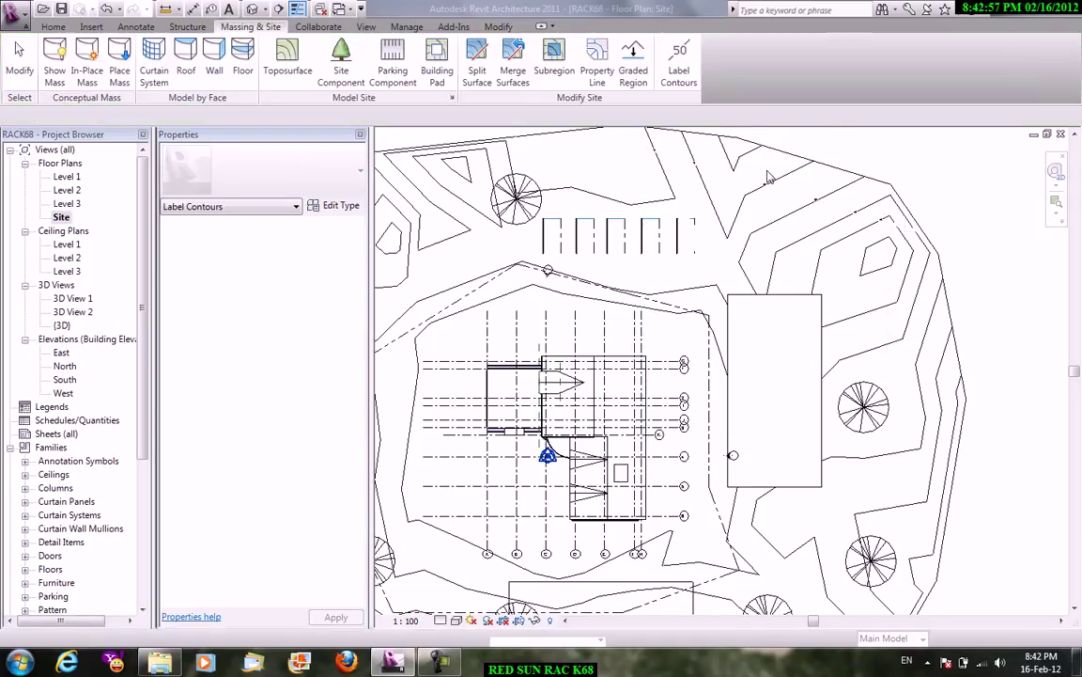
# Draw a label line across the contours to label them -2000, -3000 and -4000.
pyautogui.scroll(5, 803, 240)
pyautogui.moveTo(803, 239); pyautogui.dragTo(728, 312, button='middle')
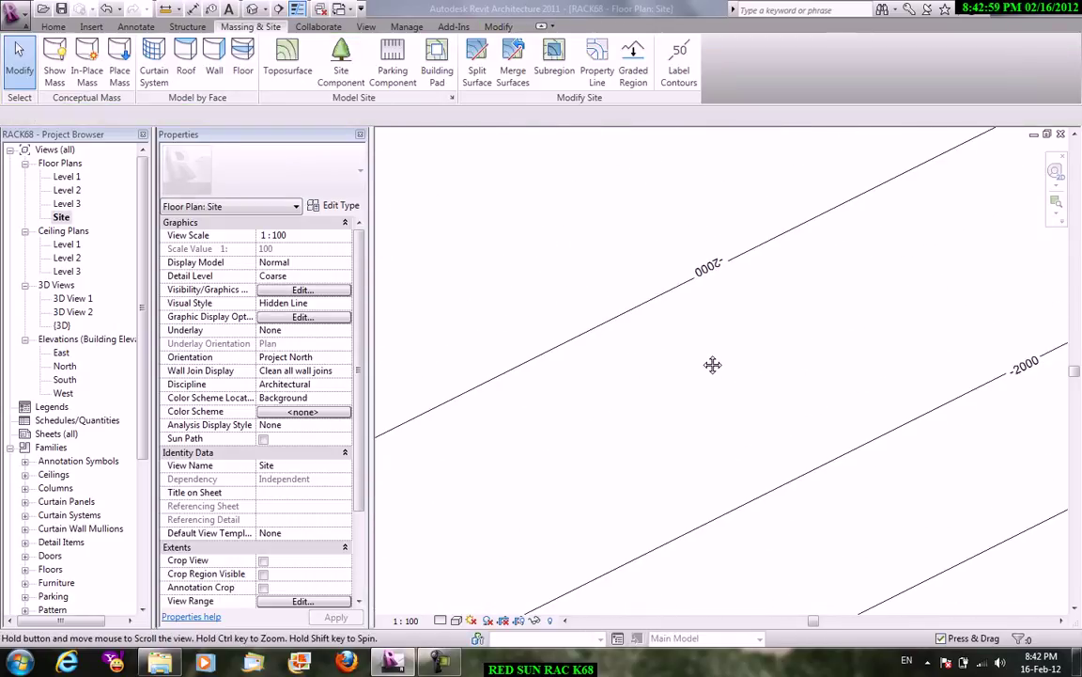
pyautogui.click(667, 68)
pyautogui.scroll(-3, 896, 418)
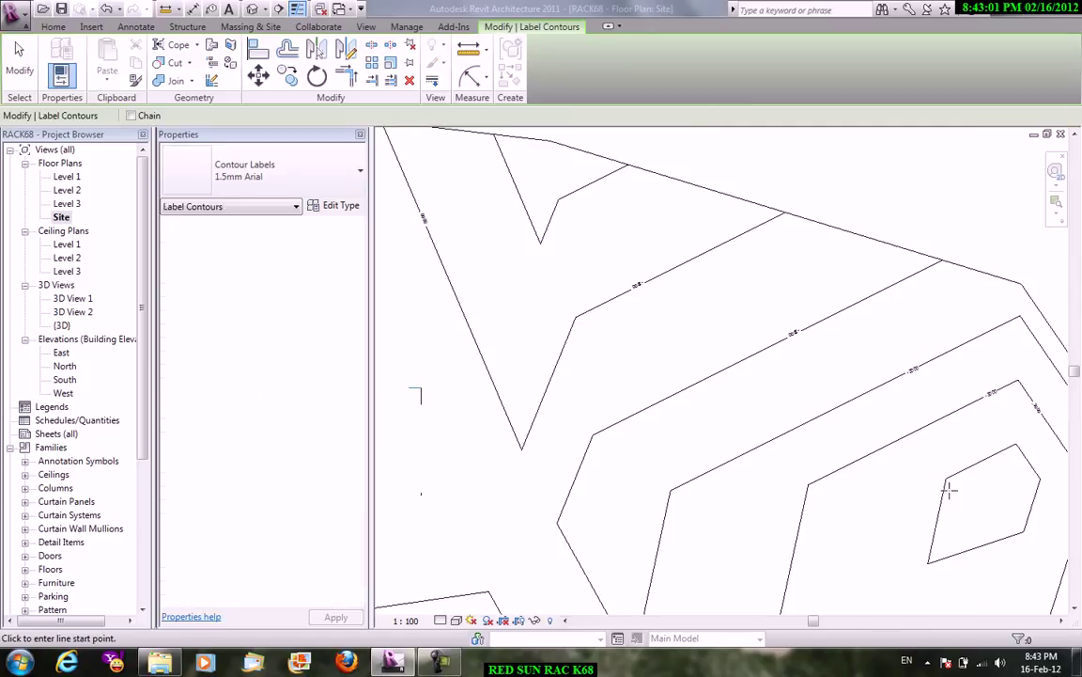
pyautogui.click(968, 541)
pyautogui.click(492, 327)
pyautogui.rightClick(543, 346)
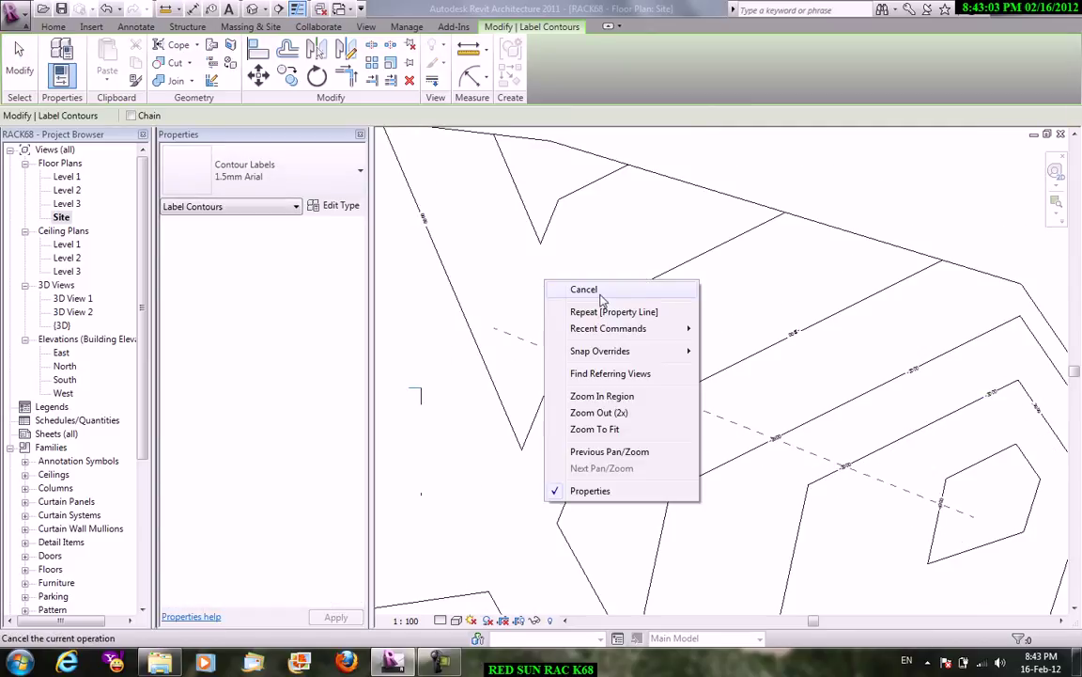
pyautogui.click(604, 359)
pyautogui.scroll(3, 545, 357)
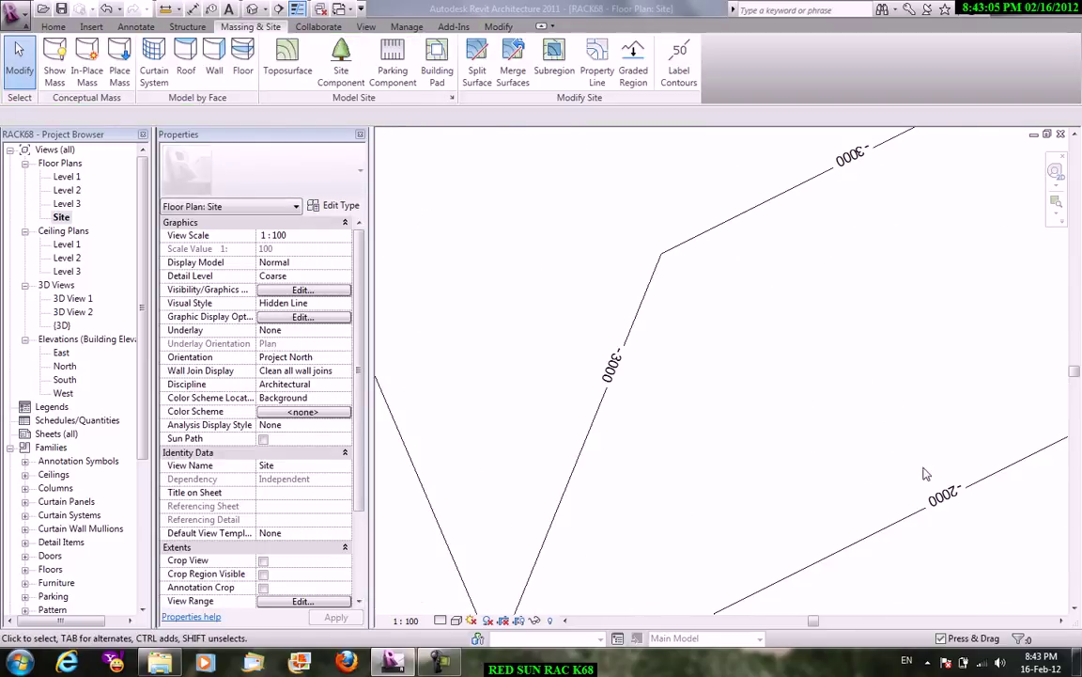
pyautogui.scroll(-2, 925, 474)
pyautogui.moveTo(924, 474); pyautogui.dragTo(782, 348, button='middle')
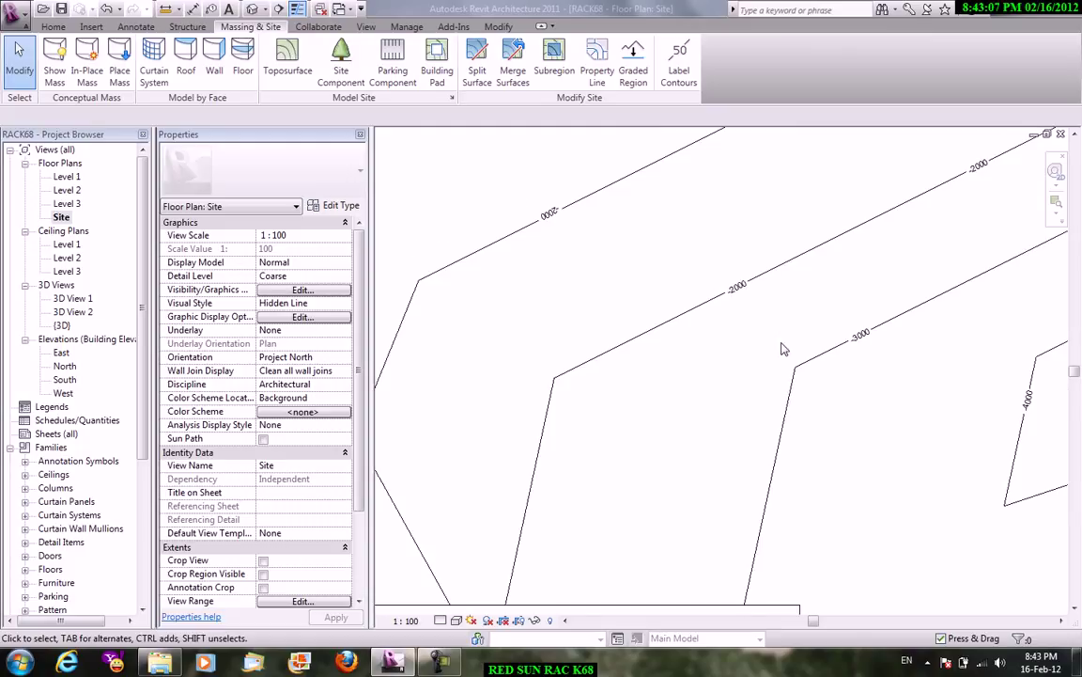